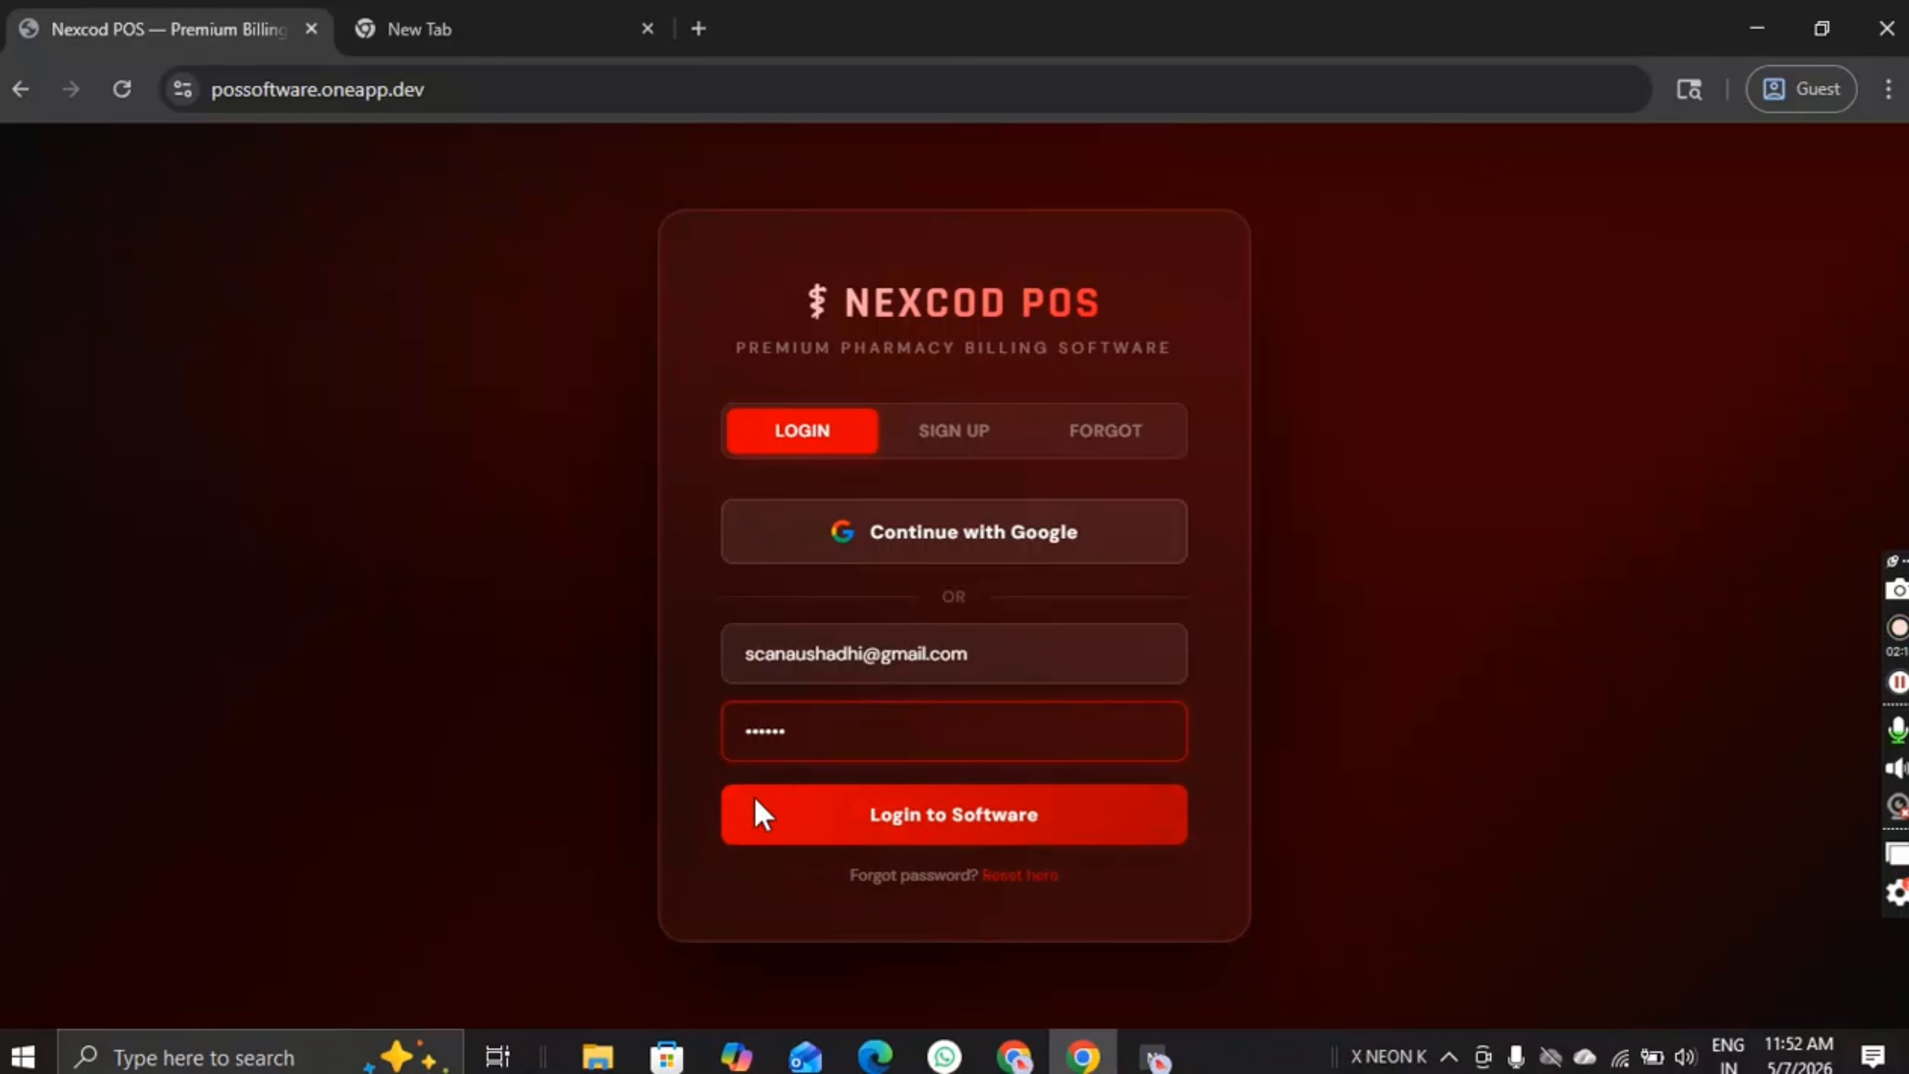
pyautogui.click(887, 817)
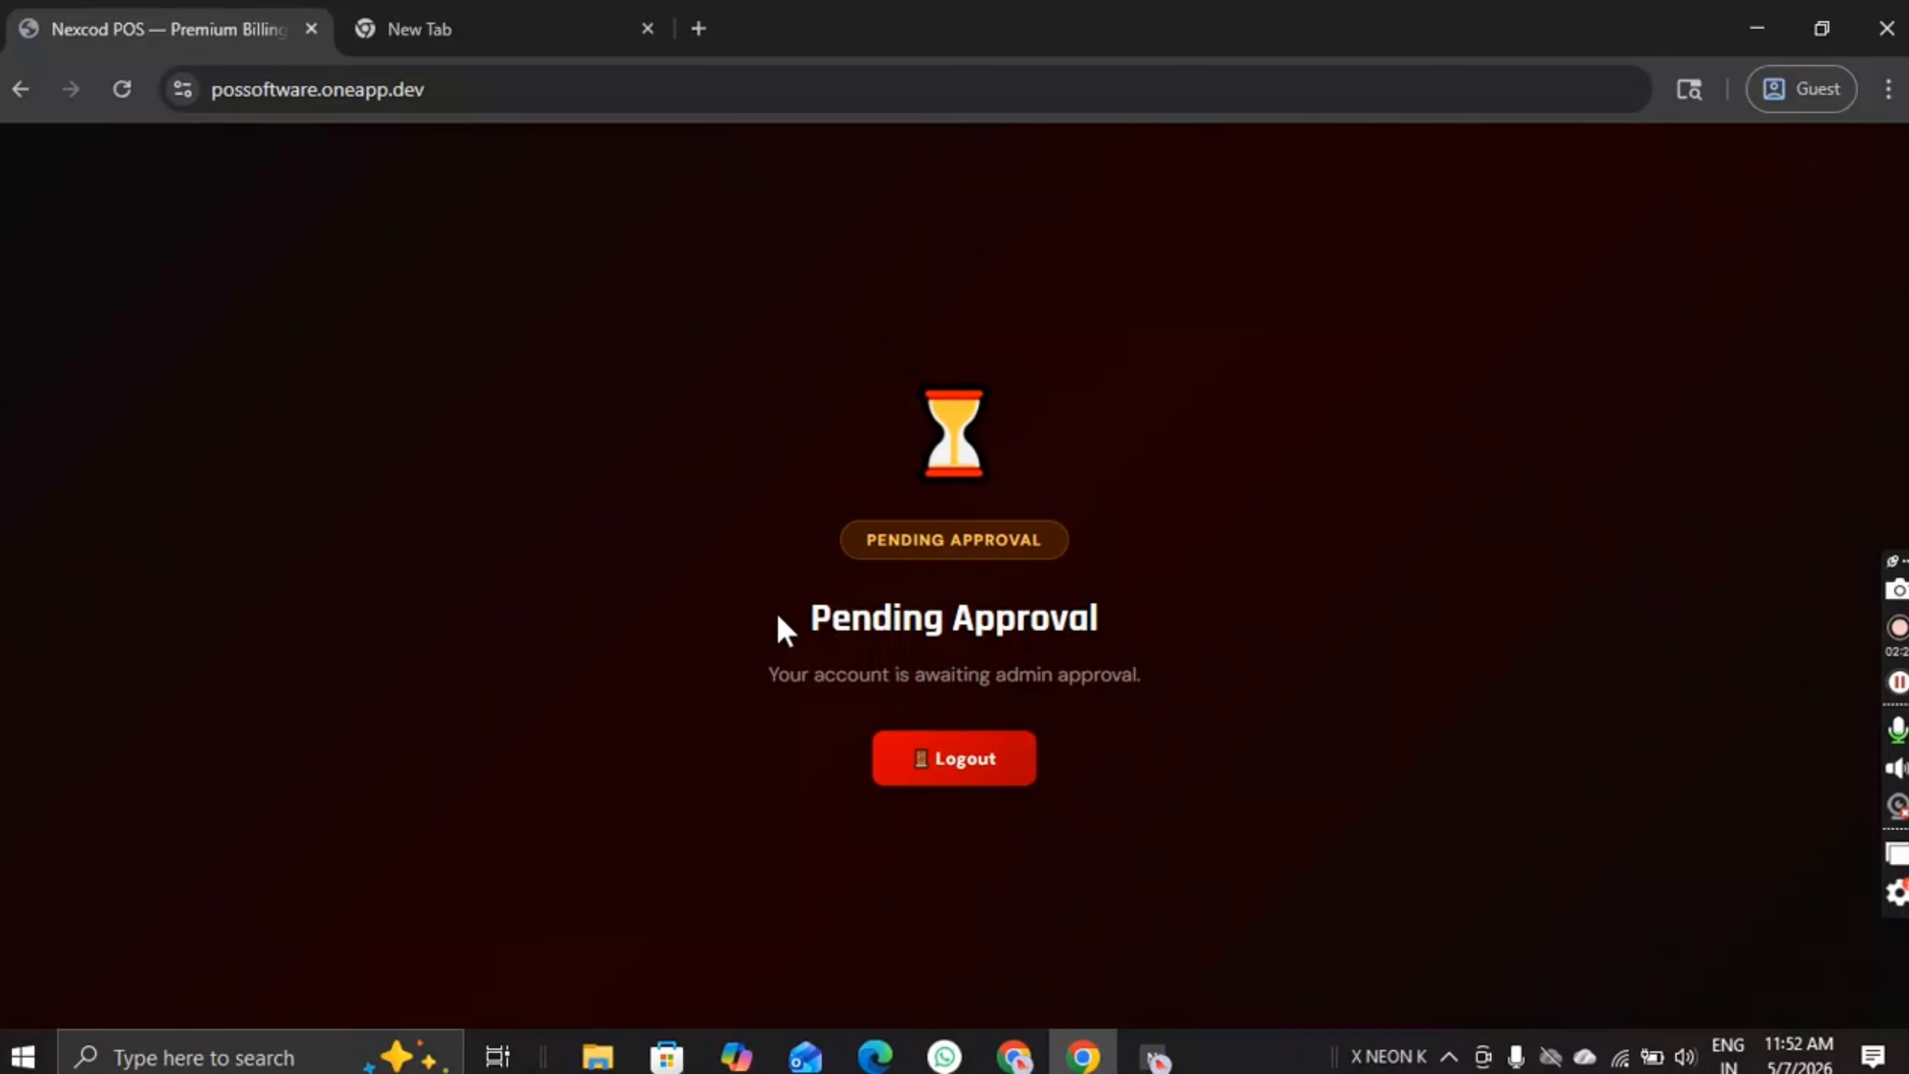
pyautogui.moveTo(777, 614); pyautogui.dragTo(1141, 587)
pyautogui.click(1142, 587)
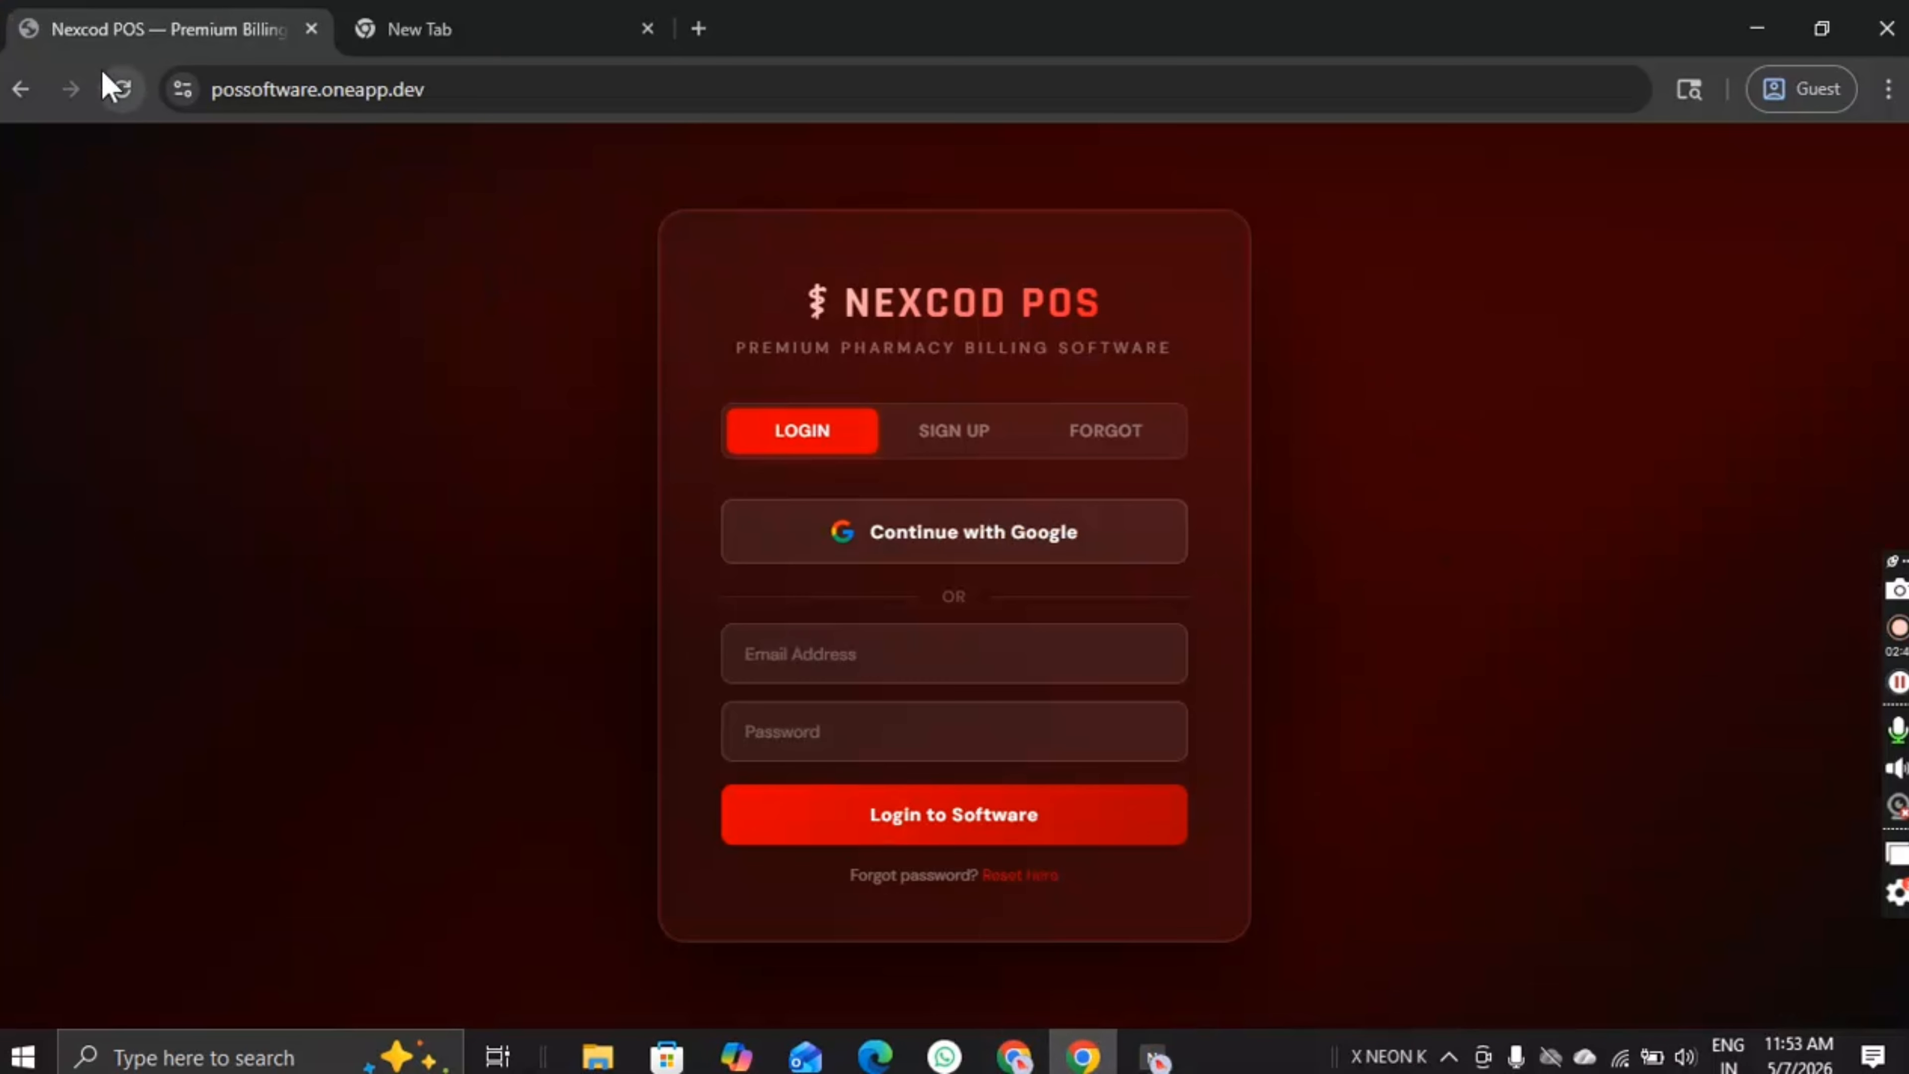
pyautogui.click(105, 73)
pyautogui.click(822, 640)
pyautogui.write('scan')
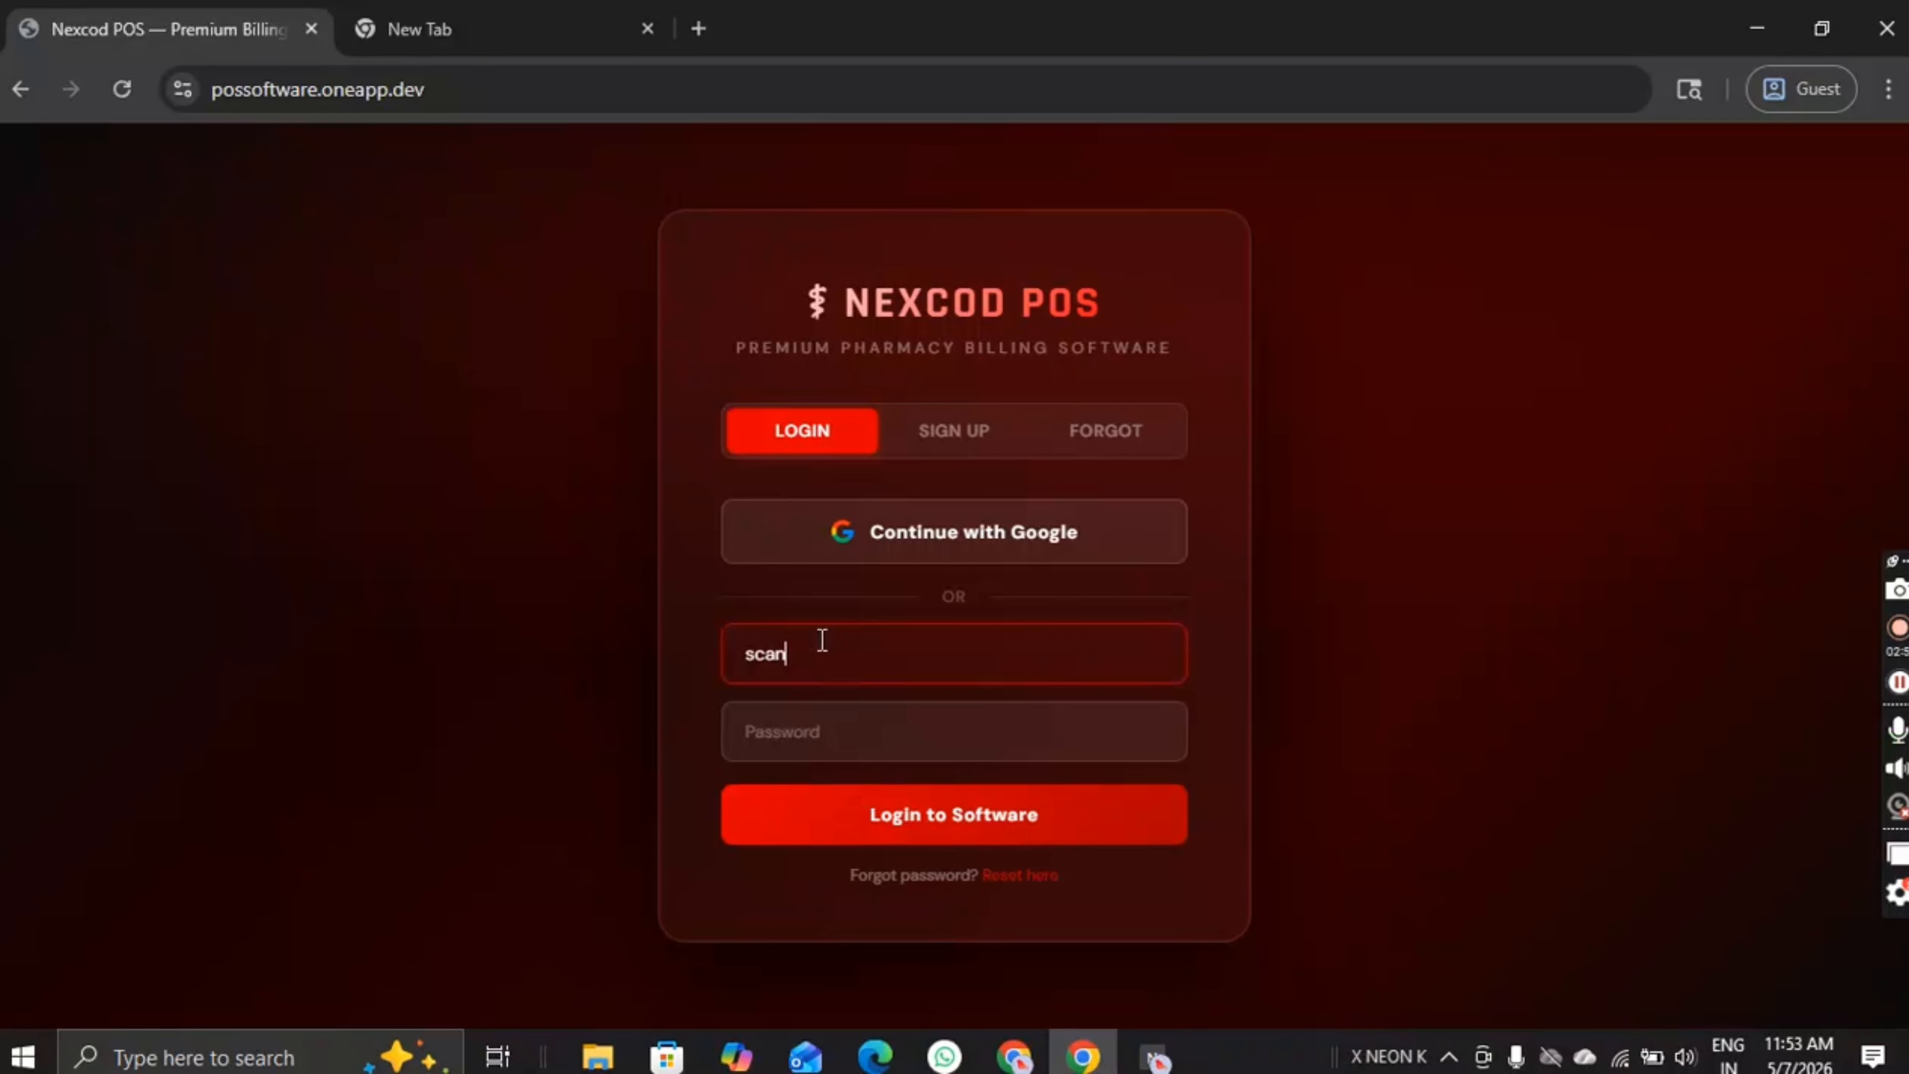
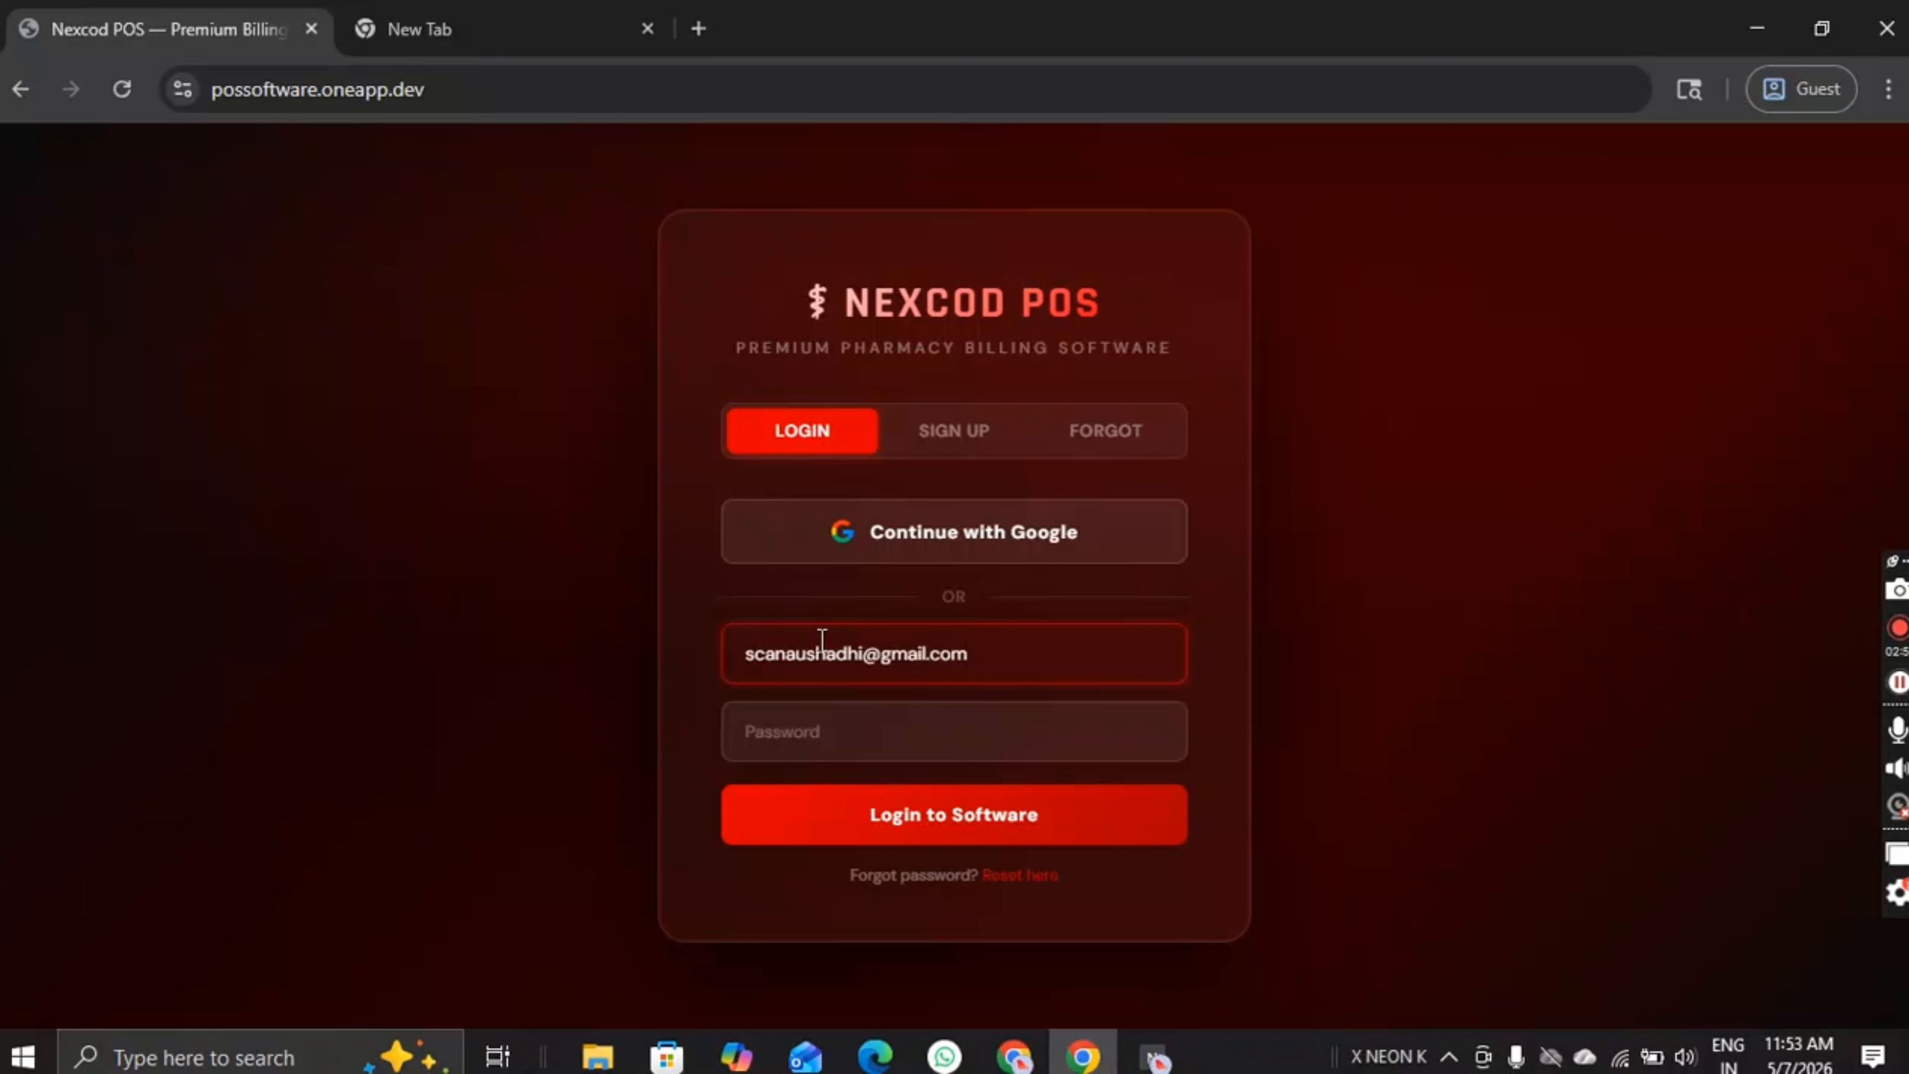
pyautogui.press('Tab')
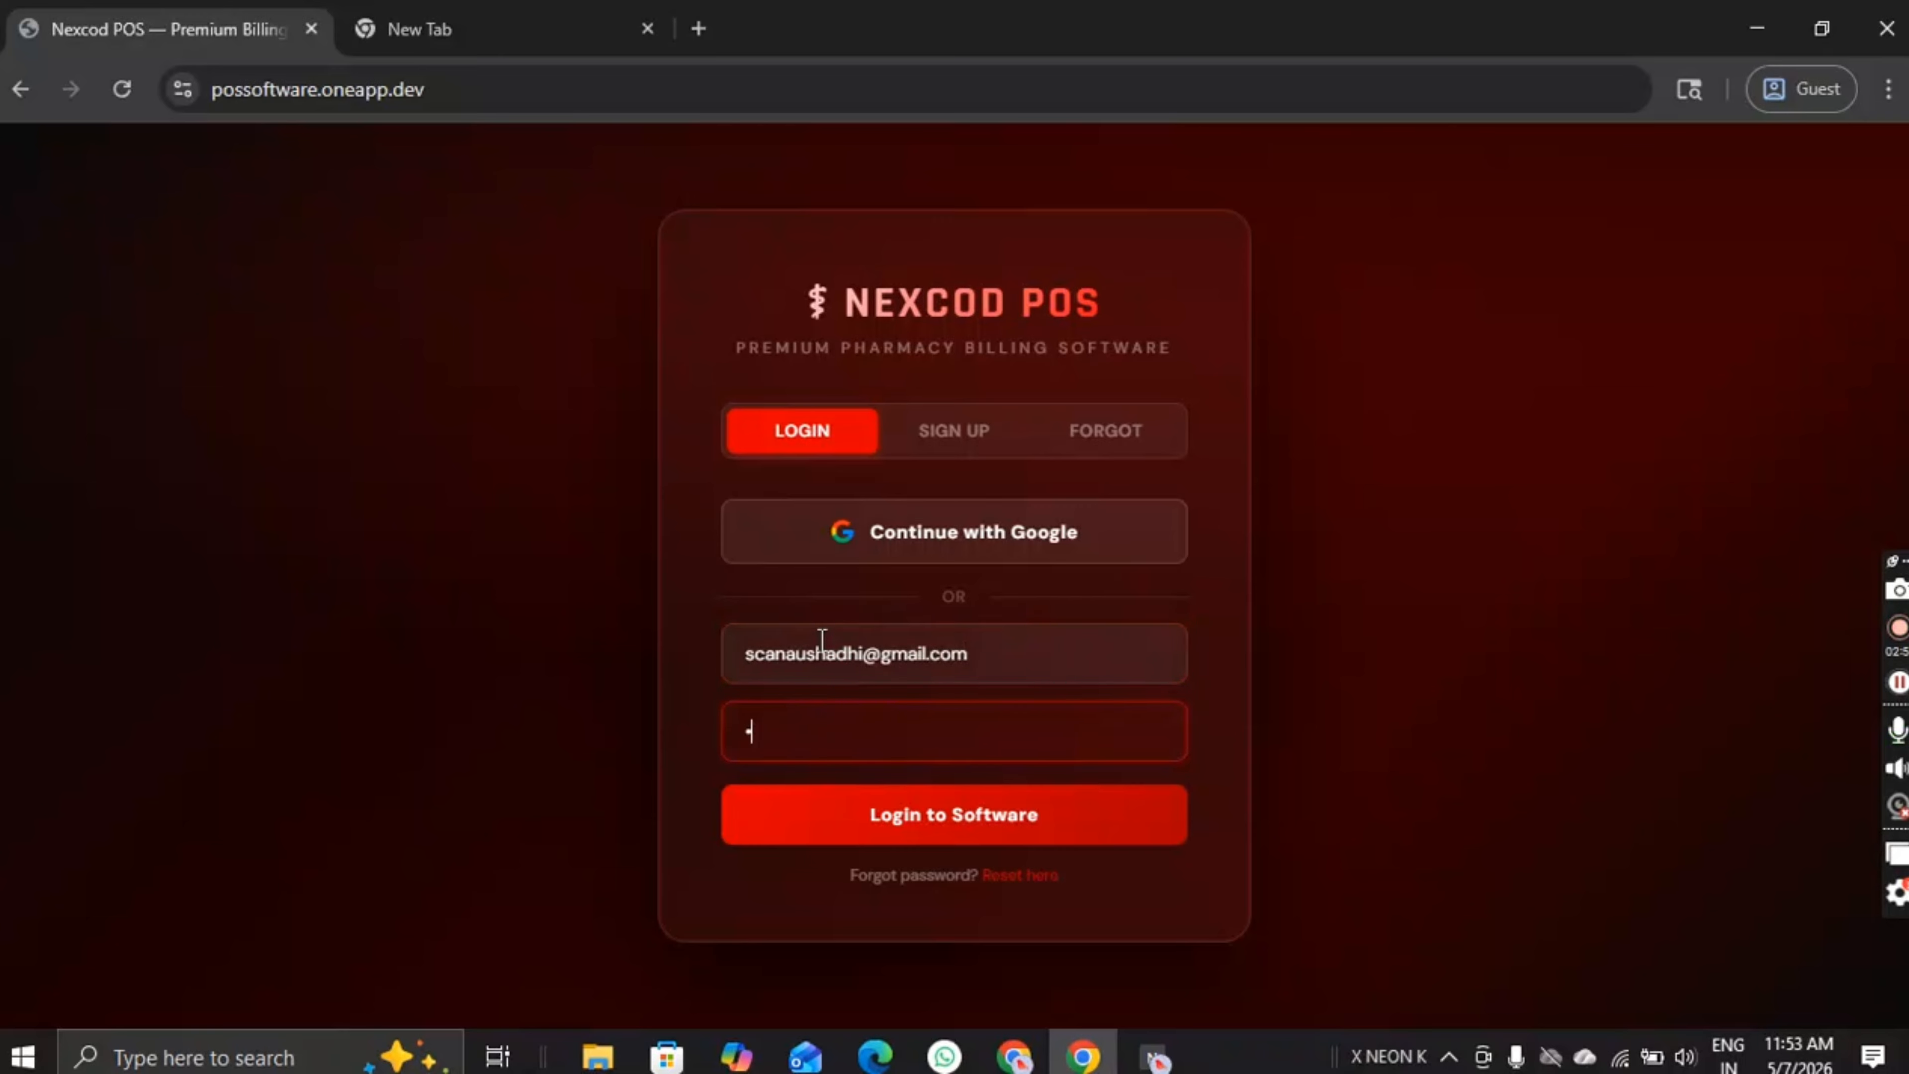
pyautogui.write('••••••')
pyautogui.click(934, 833)
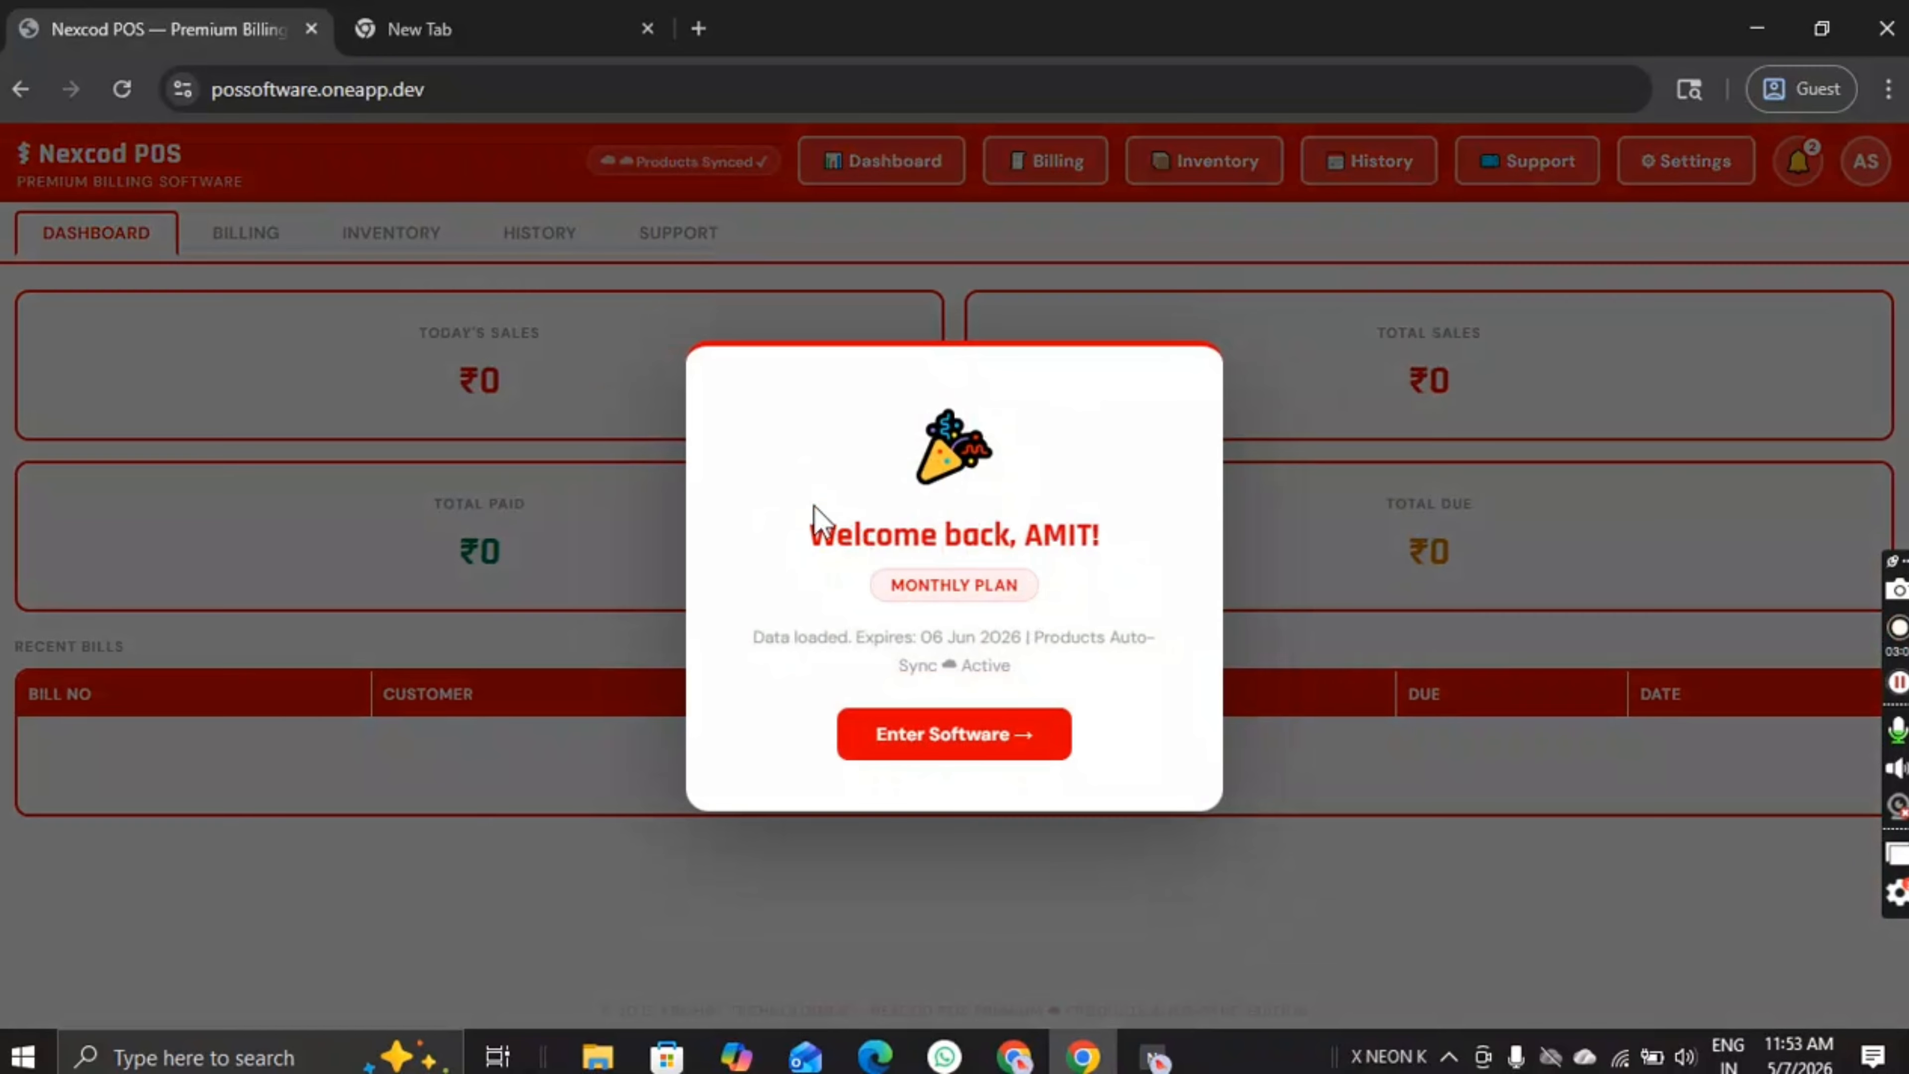
# Step: Dismiss the welcome message and enter the software dashboard
pyautogui.moveTo(1107, 534); pyautogui.dragTo(1041, 542)
pyautogui.click(1031, 602)
pyautogui.click(926, 741)
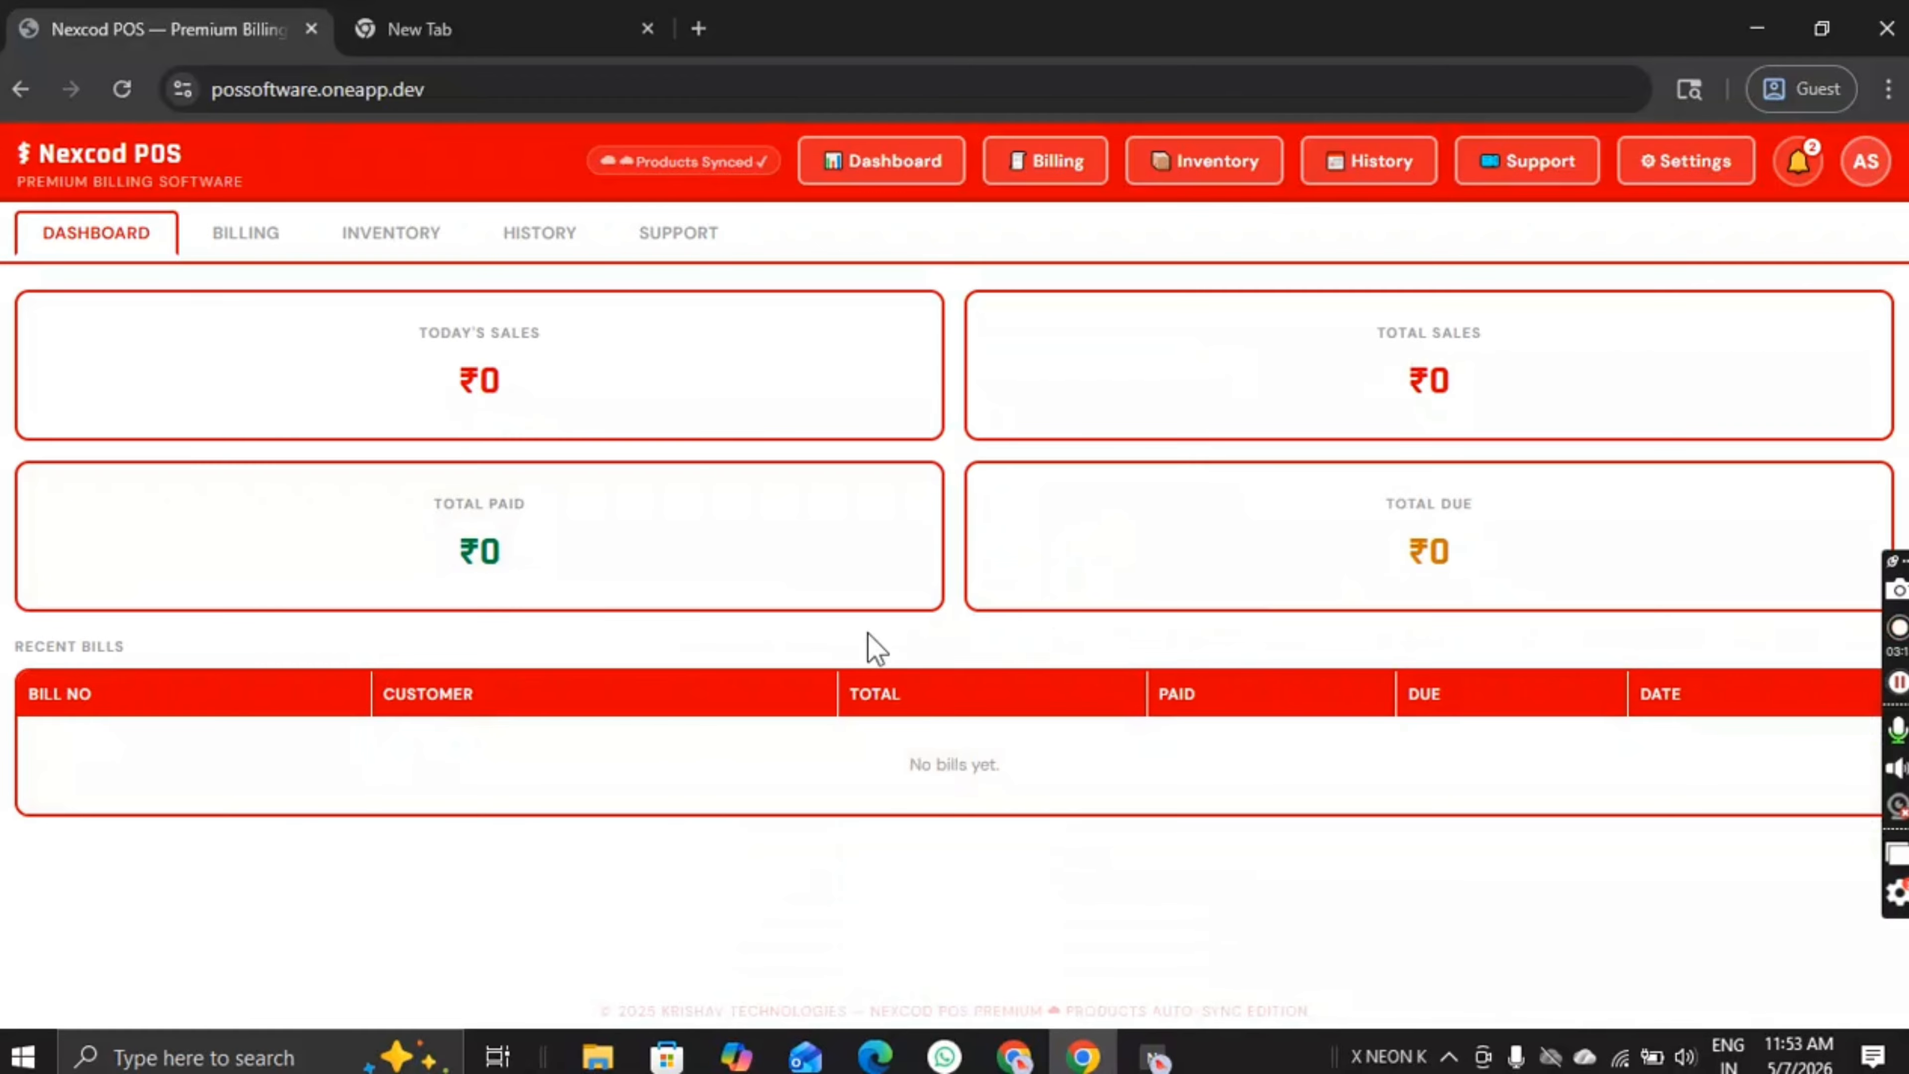
# Step: Check the notifications list, then bring up the Store Settings dialog
pyautogui.click(1799, 161)
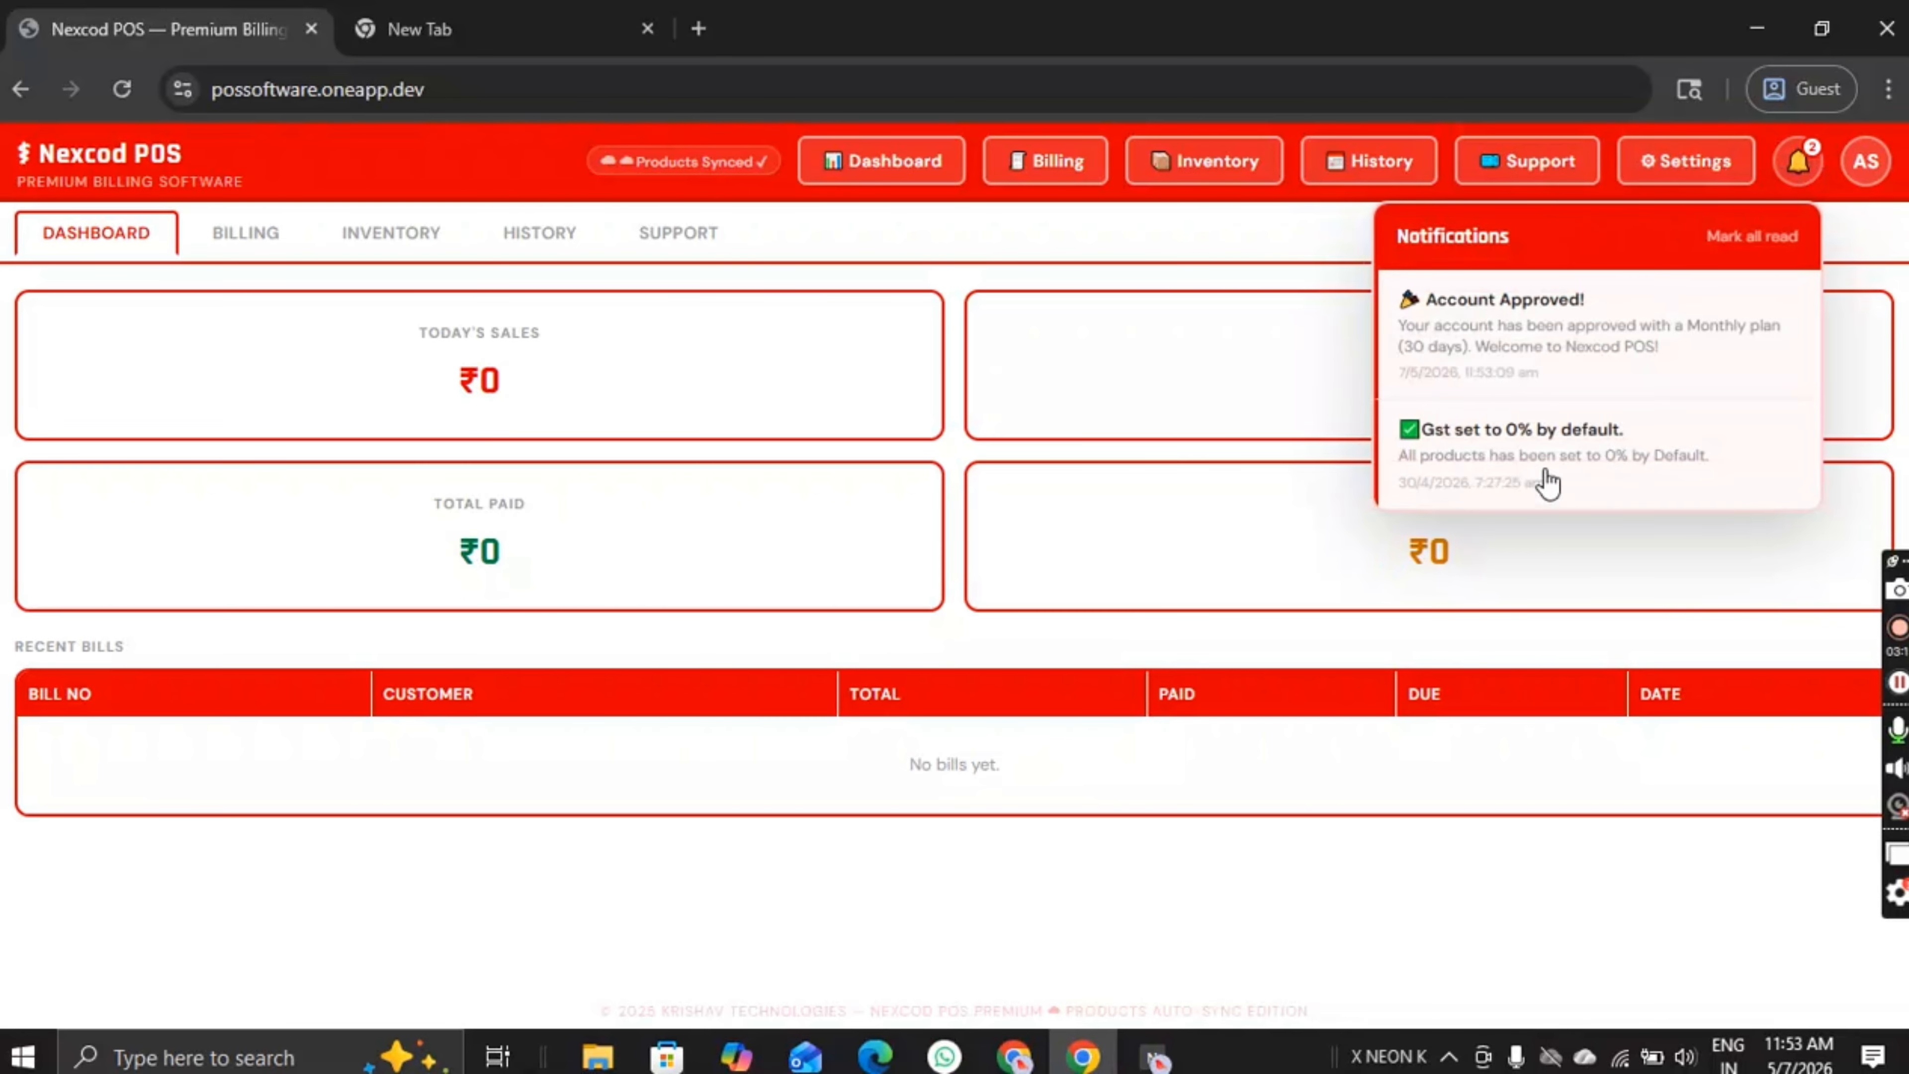
pyautogui.click(1235, 269)
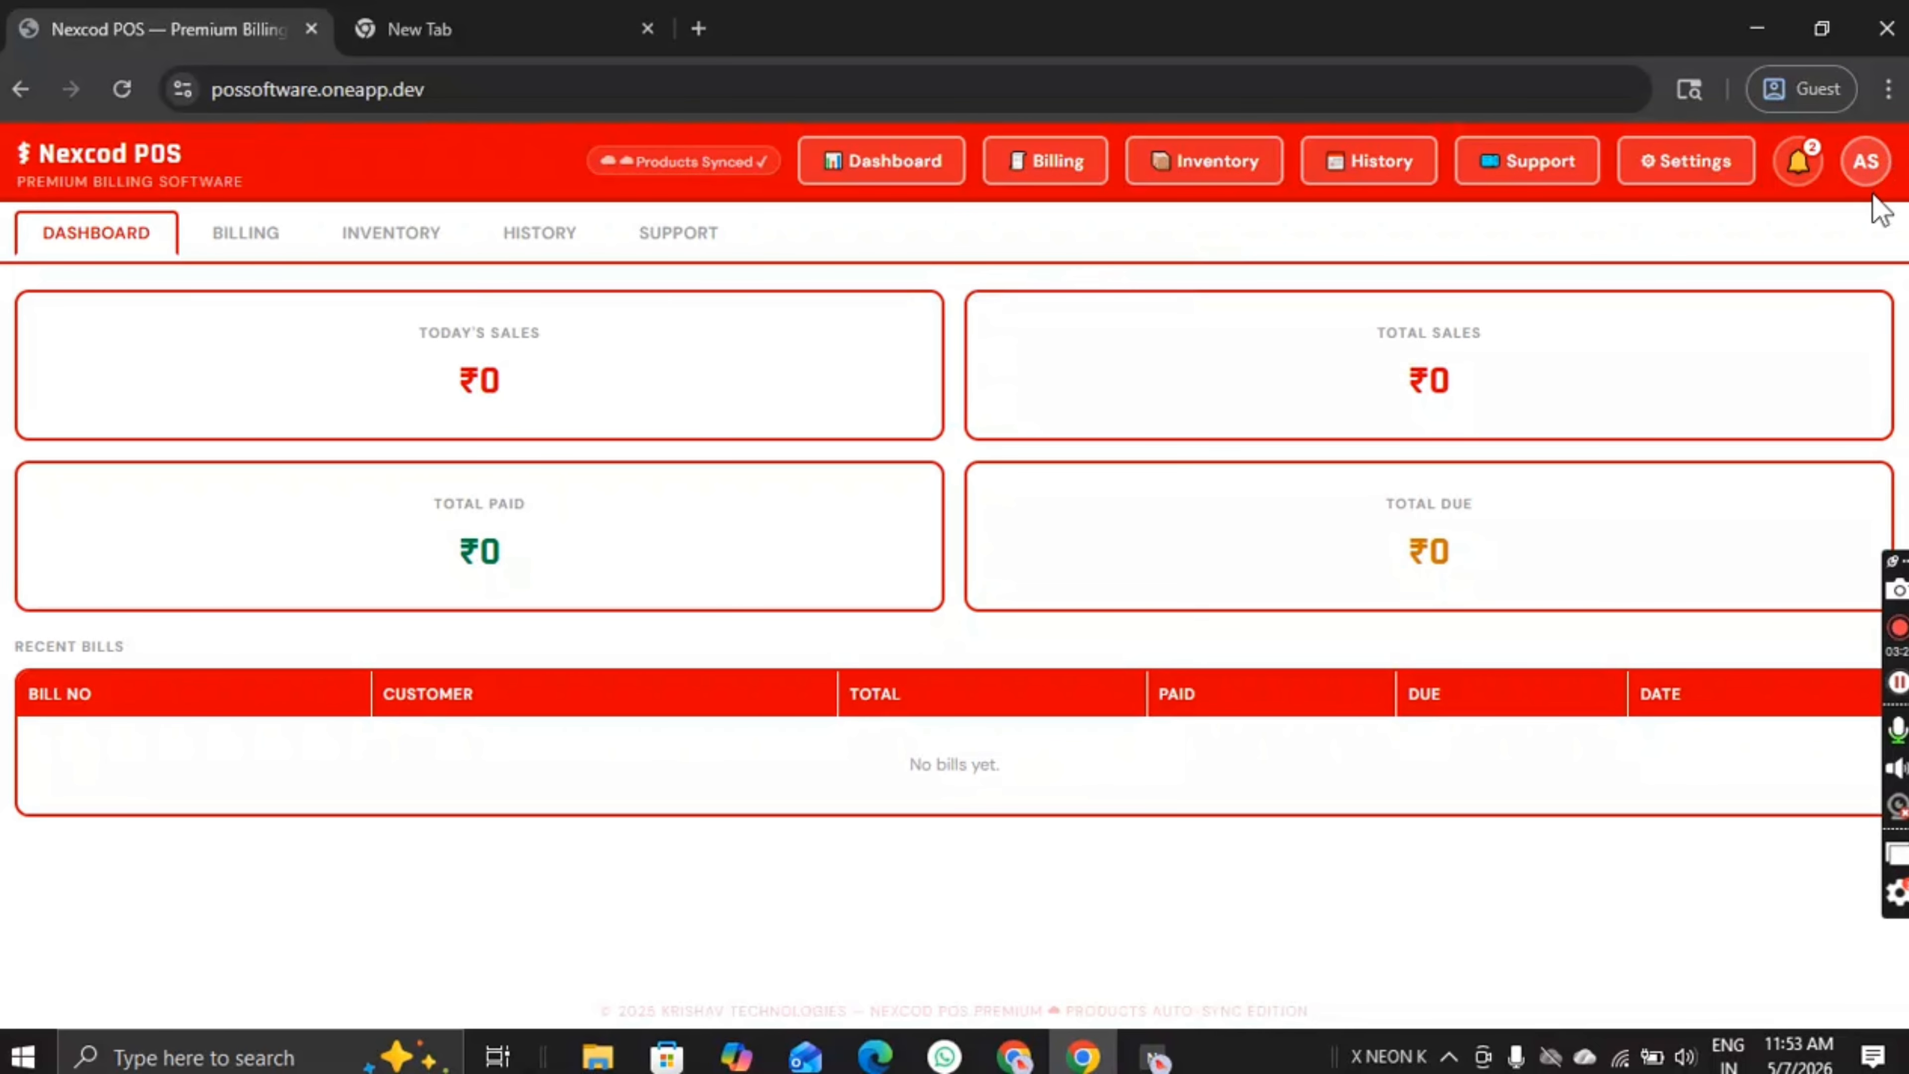
pyautogui.click(1696, 165)
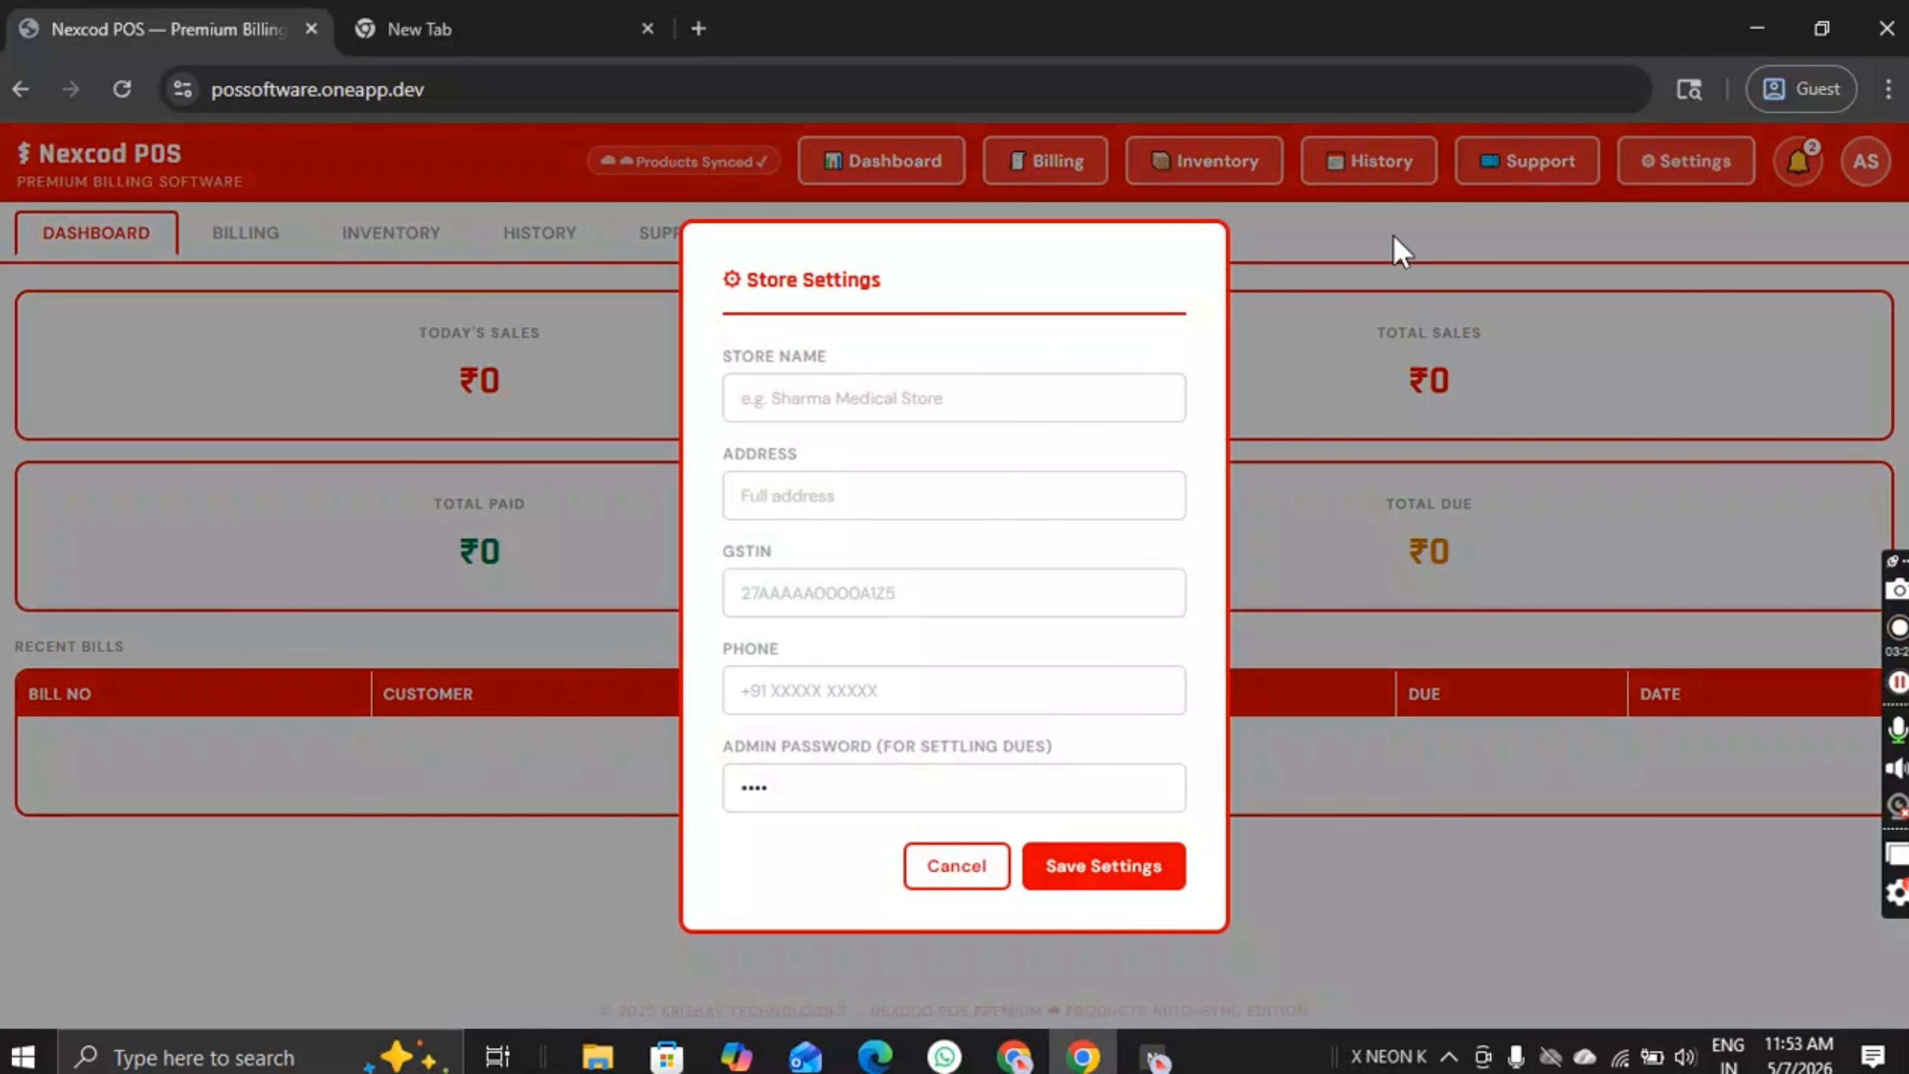
# Step: Enter store name Shrma Medical Store, address Bengluru,Karnataka, GSTIN NA and the store phone number
pyautogui.click(967, 398)
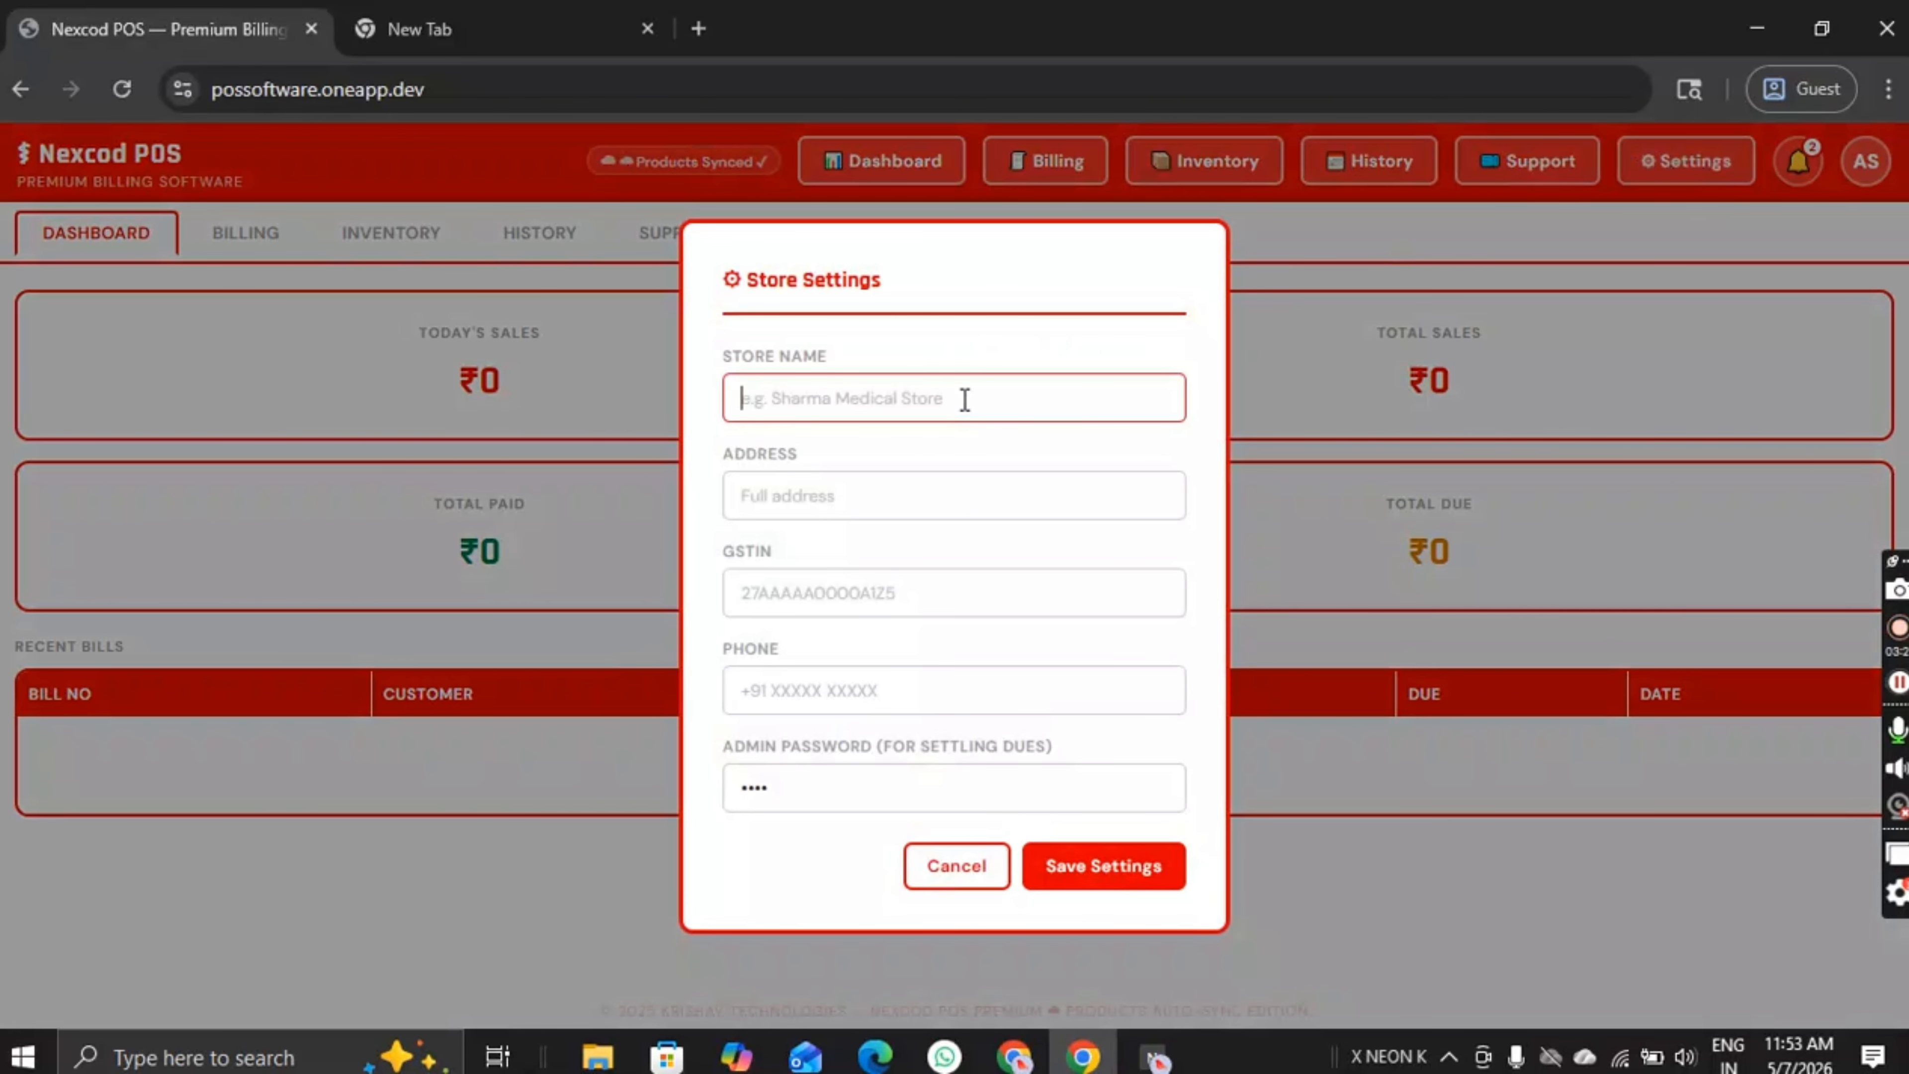
pyautogui.write('sHAR')
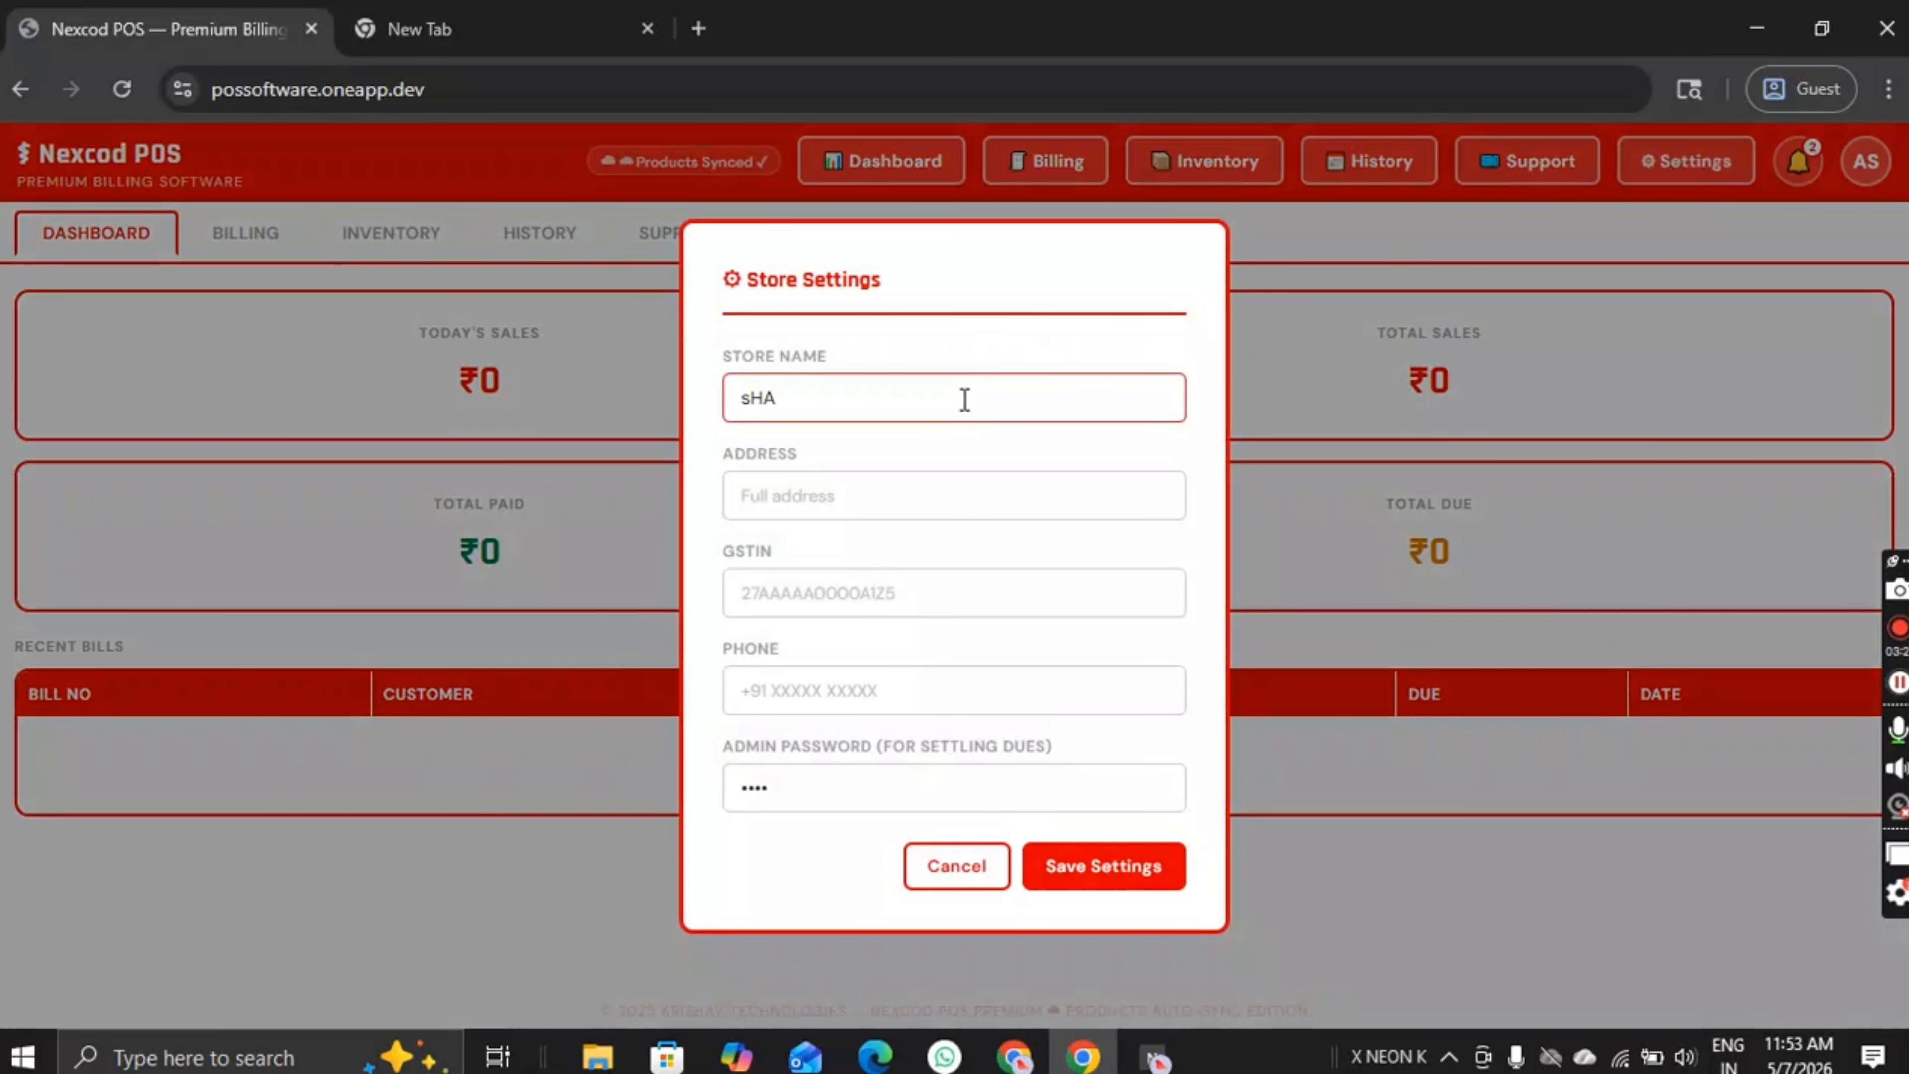
pyautogui.press('BackSpace')
pyautogui.press('BackSpace')
pyautogui.press('BackSpace')
pyautogui.write('shr')
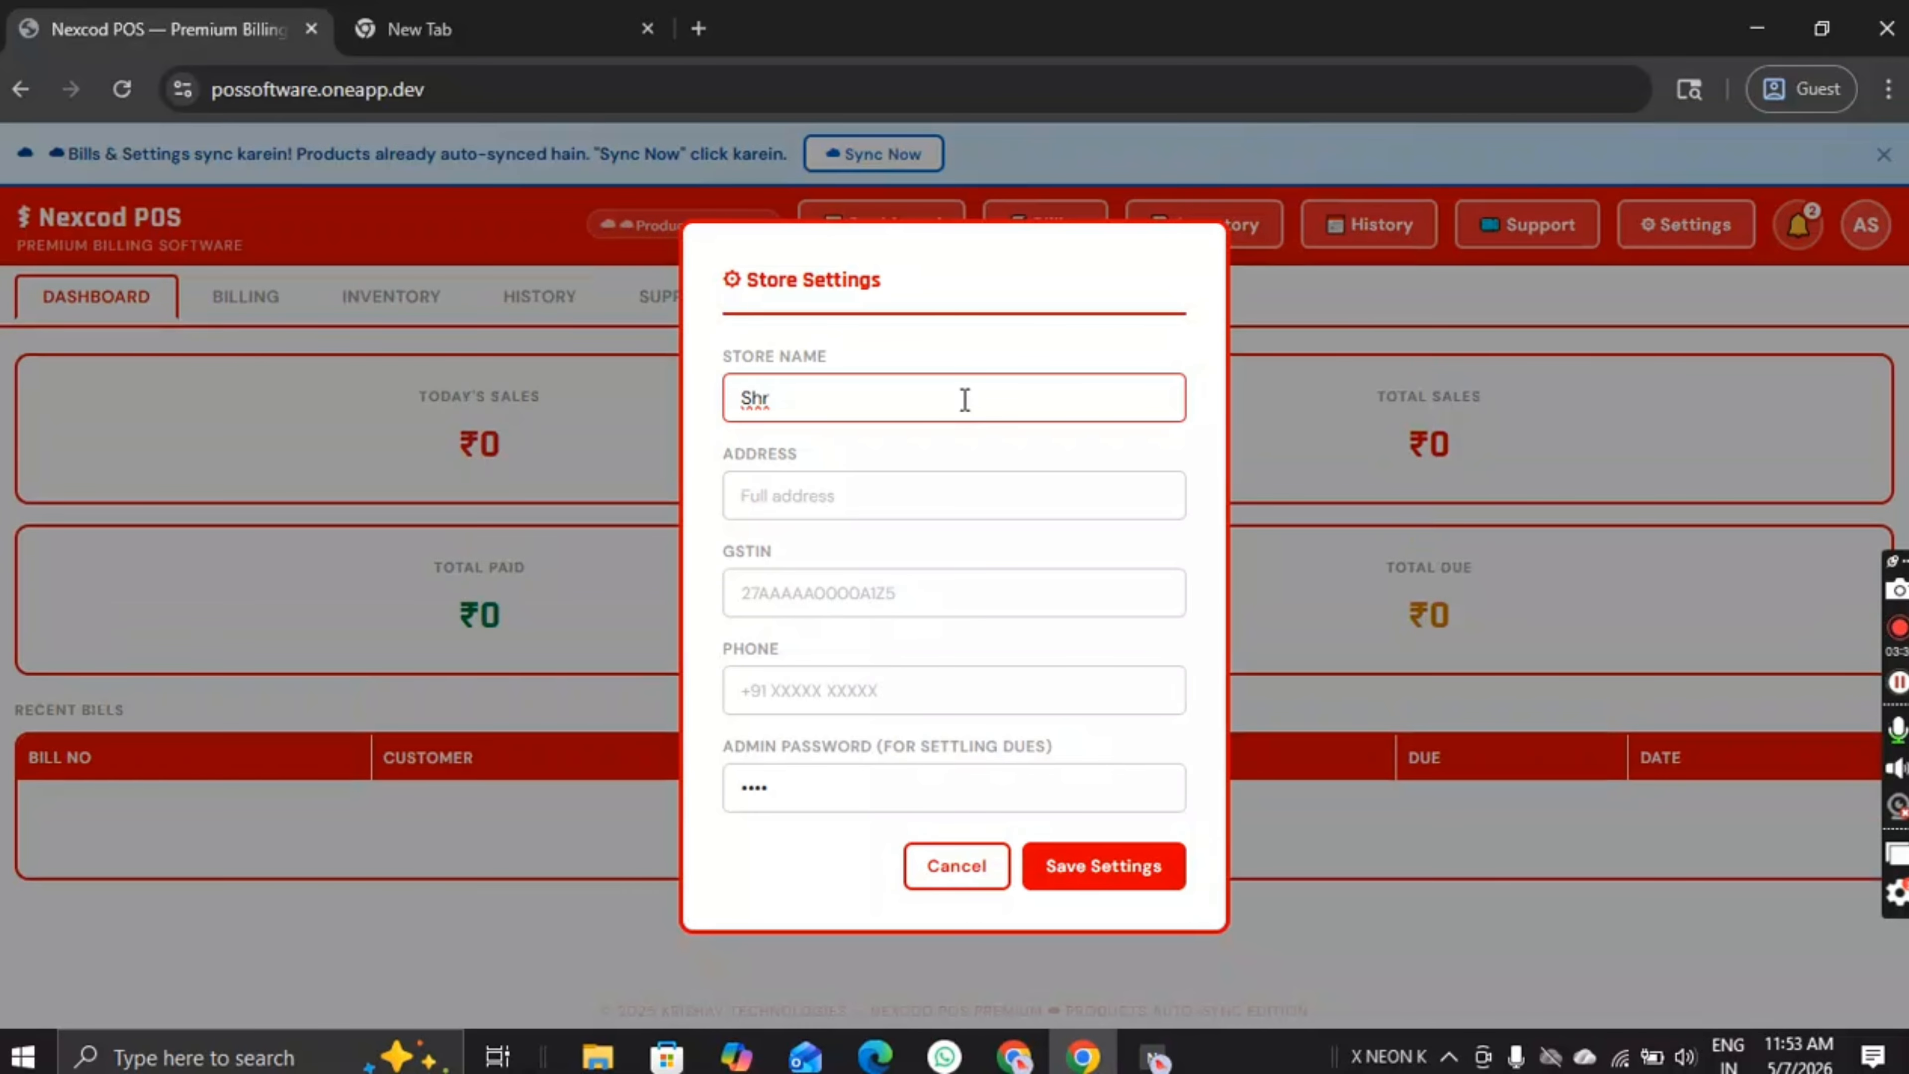
pyautogui.write('ma Medical St')
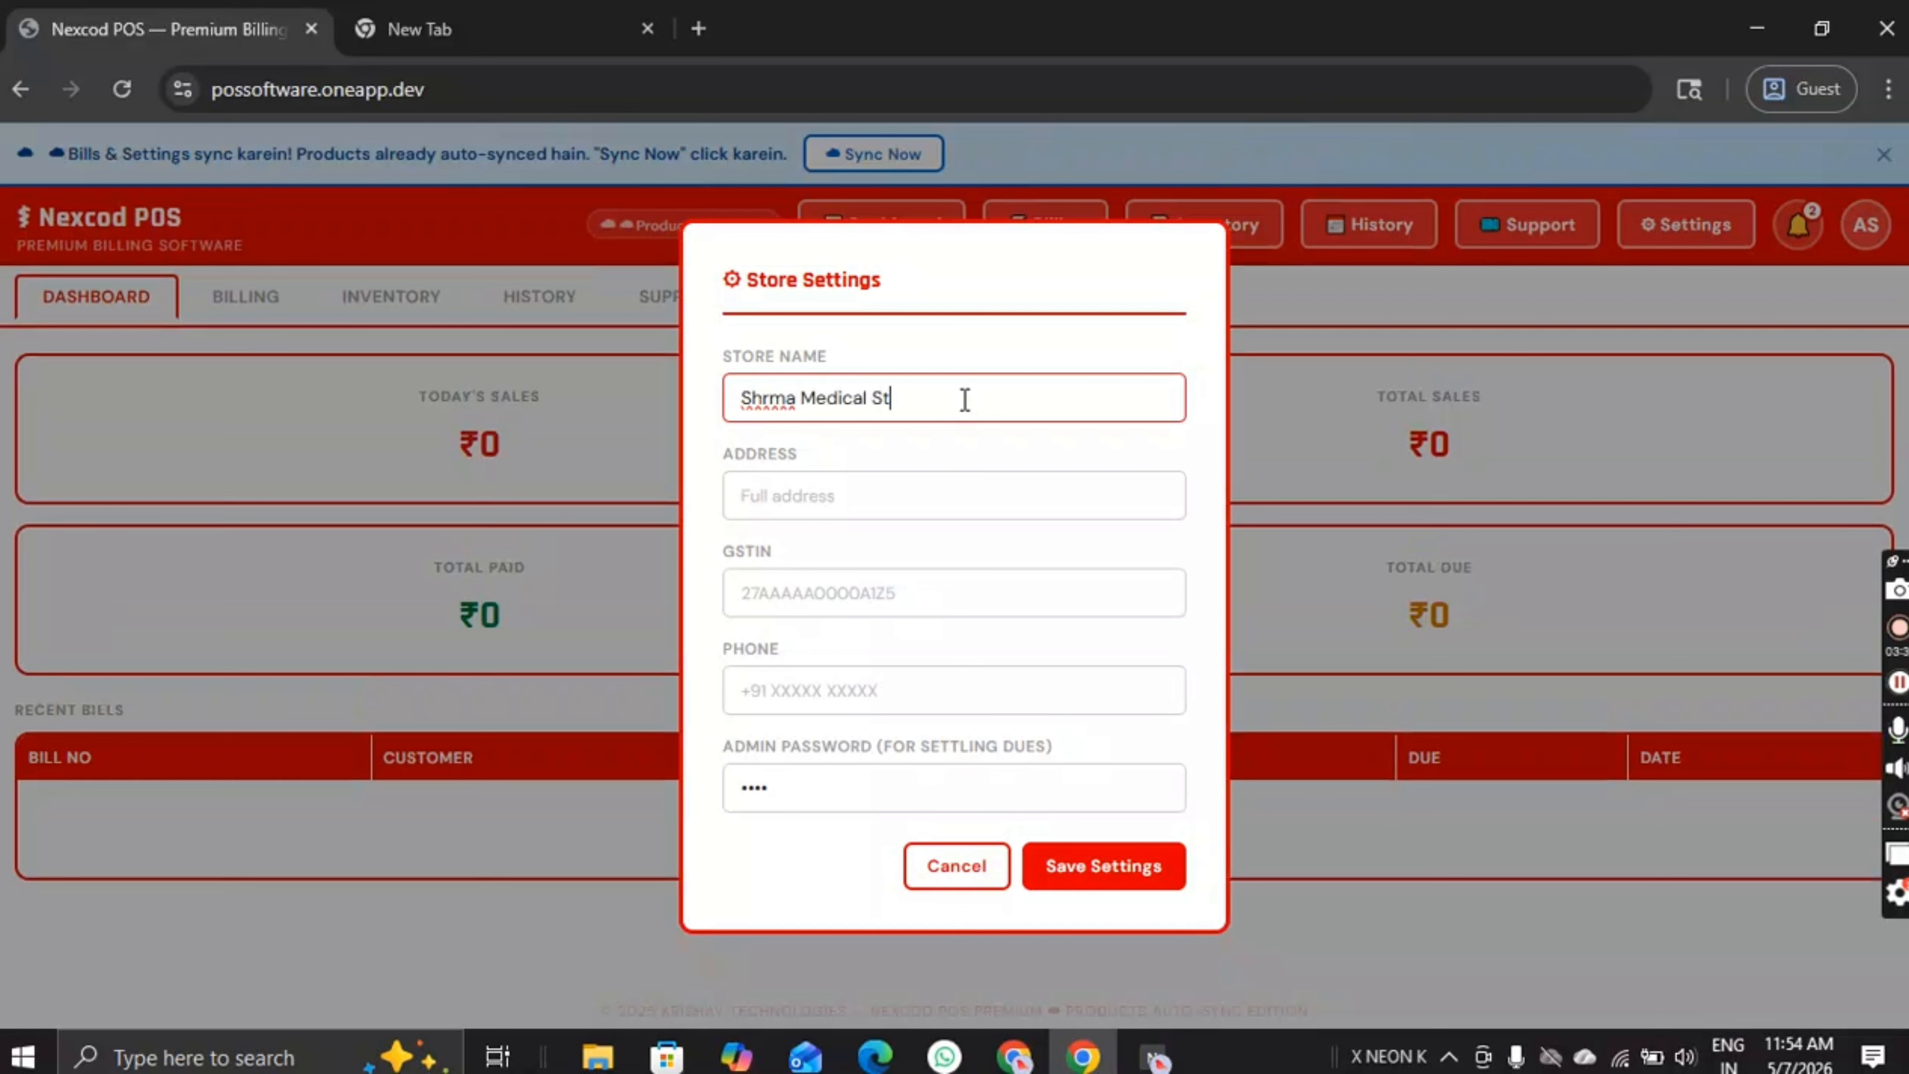
pyautogui.write('otre')
pyautogui.press('BackSpace')
pyautogui.click(803, 489)
pyautogui.write('Bengluru')
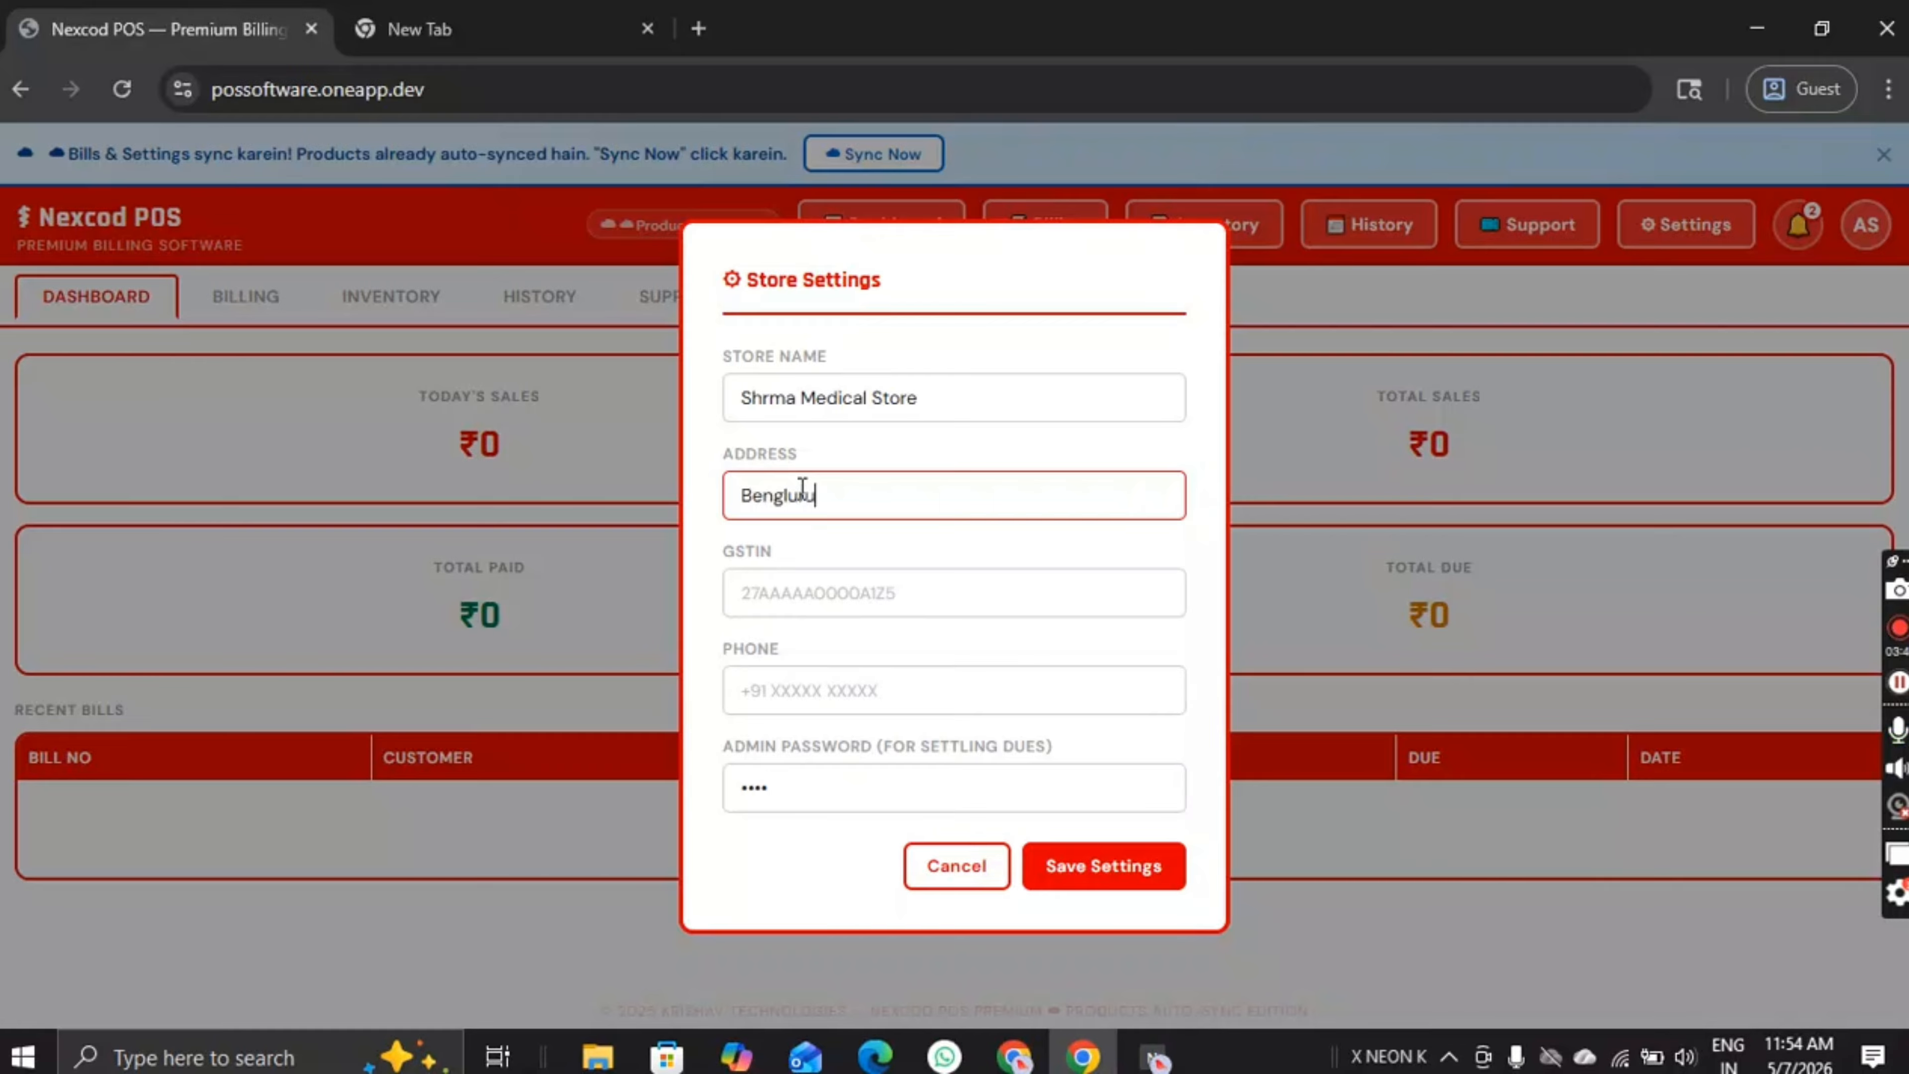
pyautogui.write(',Karnataka')
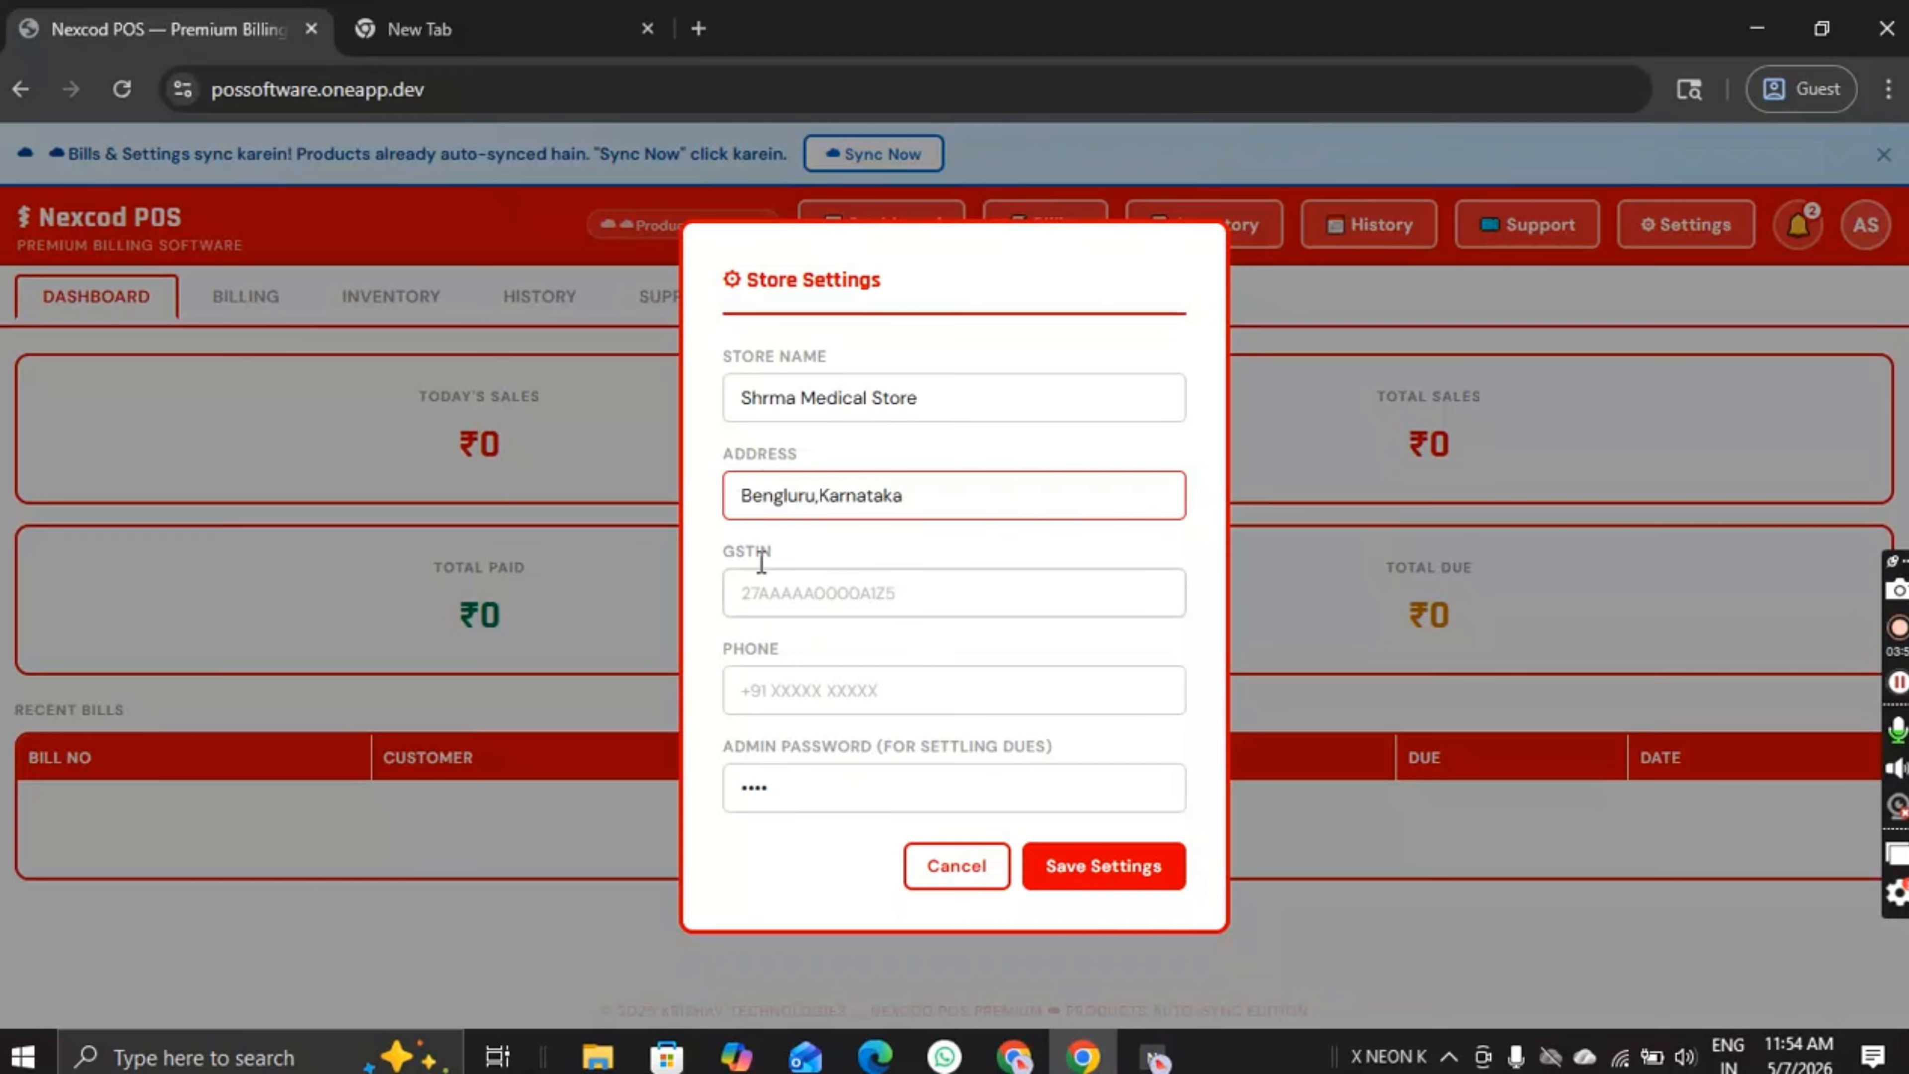
pyautogui.click(824, 594)
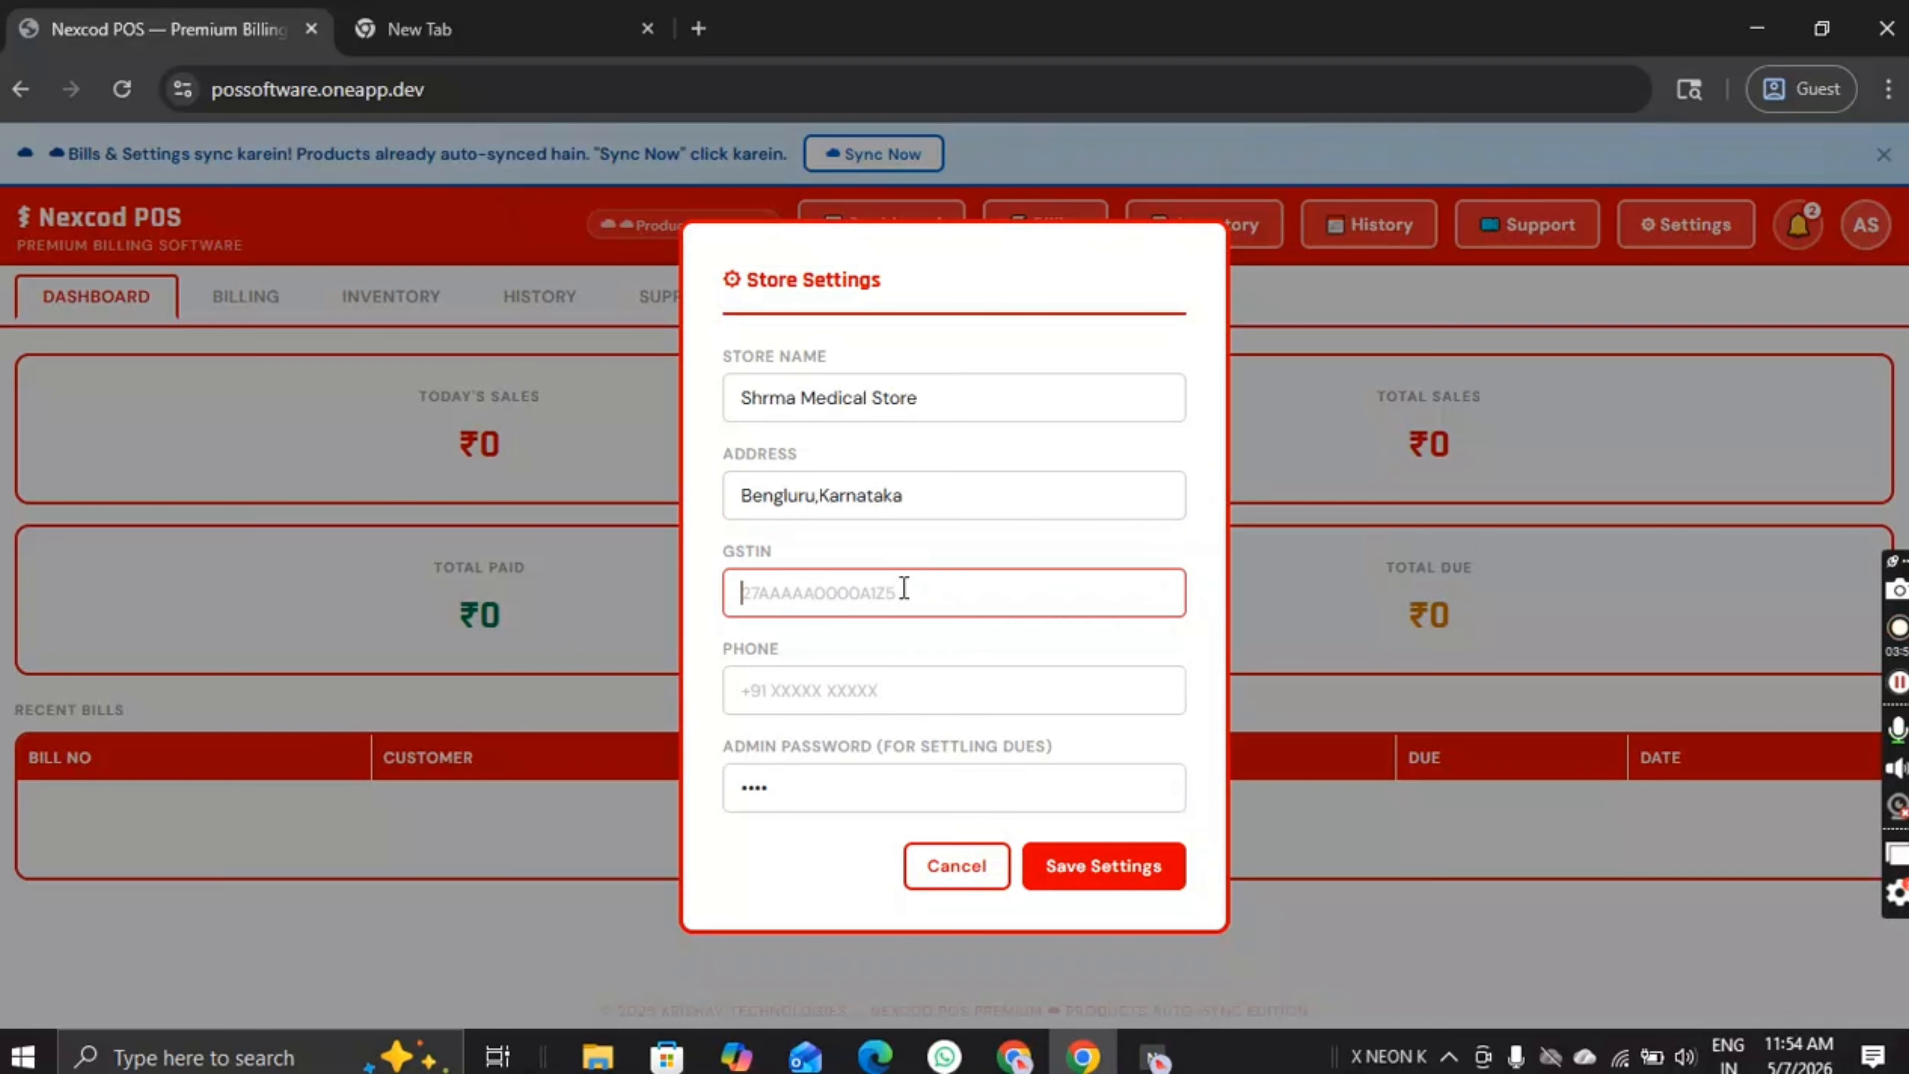
pyautogui.write('NA')
pyautogui.click(810, 689)
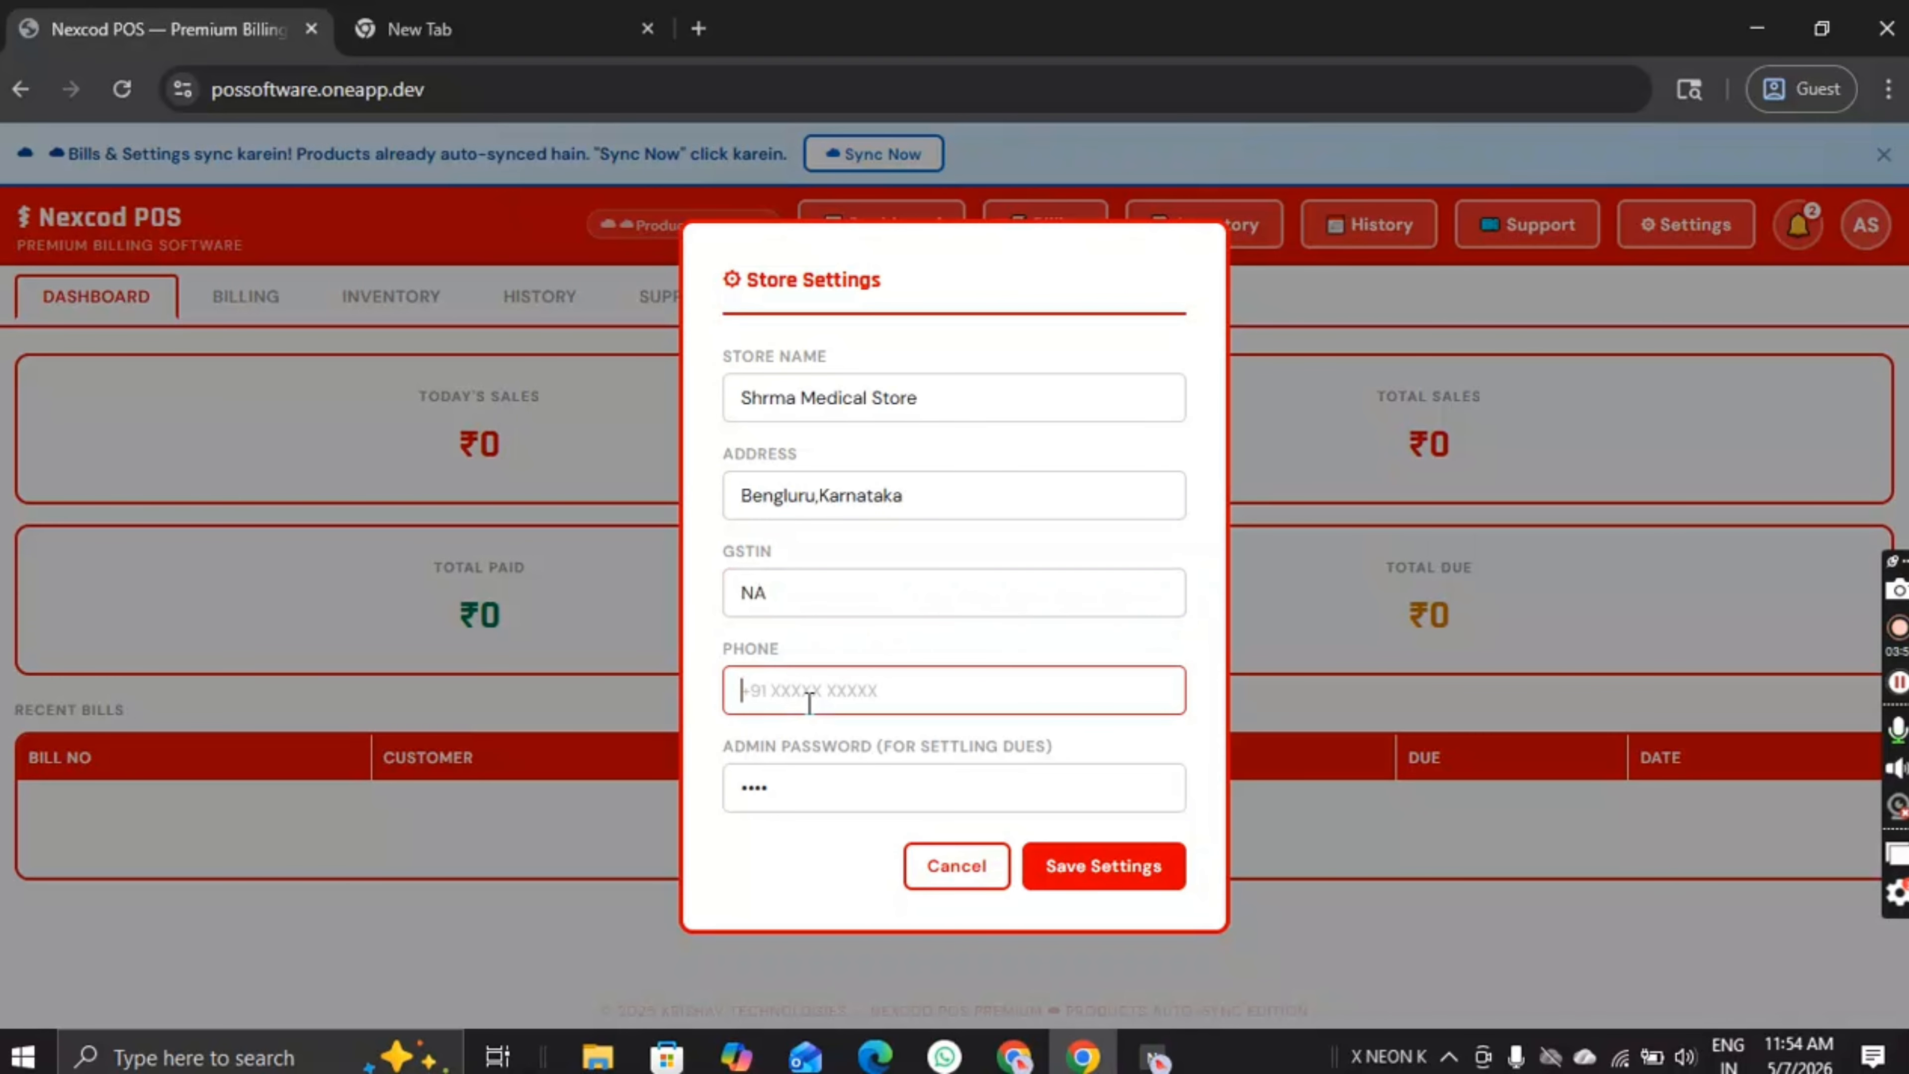
pyautogui.write('+91 123456789')
# Step: Replace the admin password with a new one and save the store settings
pyautogui.click(775, 782)
pyautogui.moveTo(797, 802); pyautogui.dragTo(755, 801)
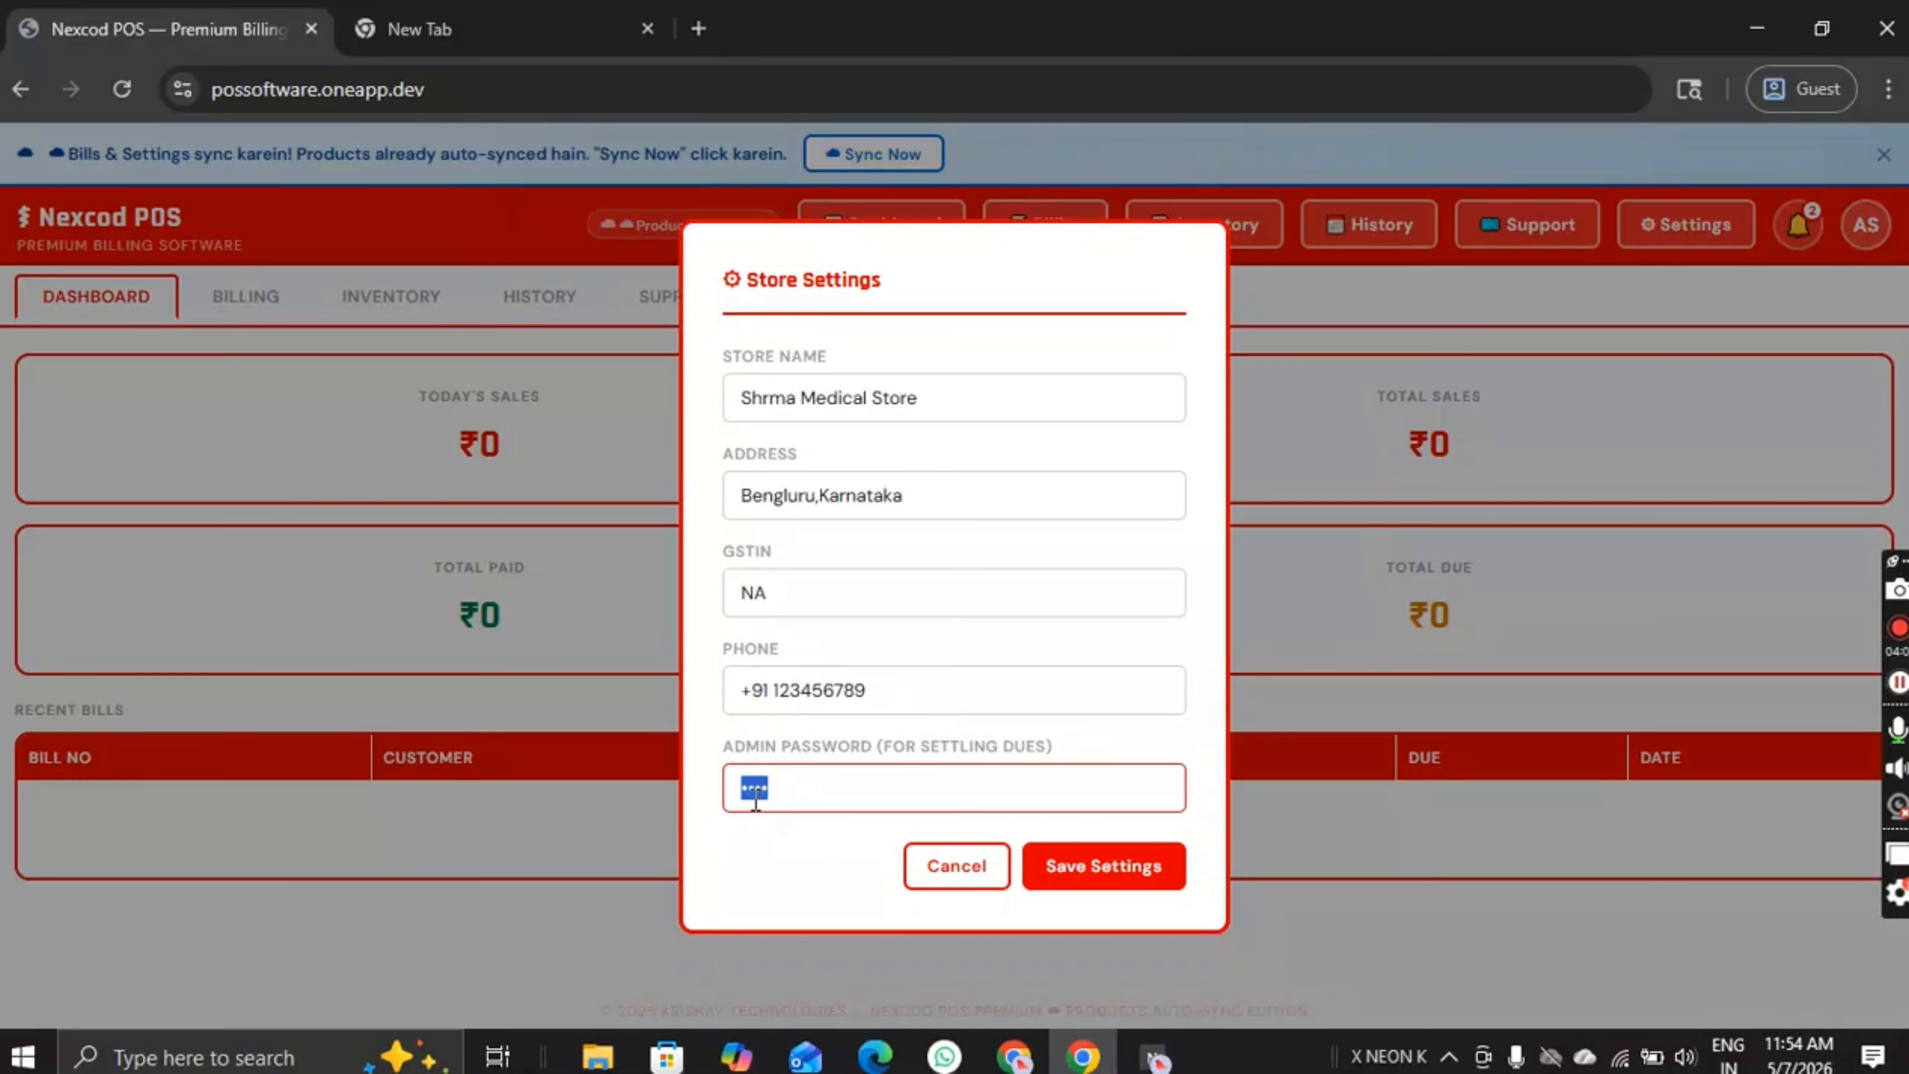
pyautogui.click(1022, 727)
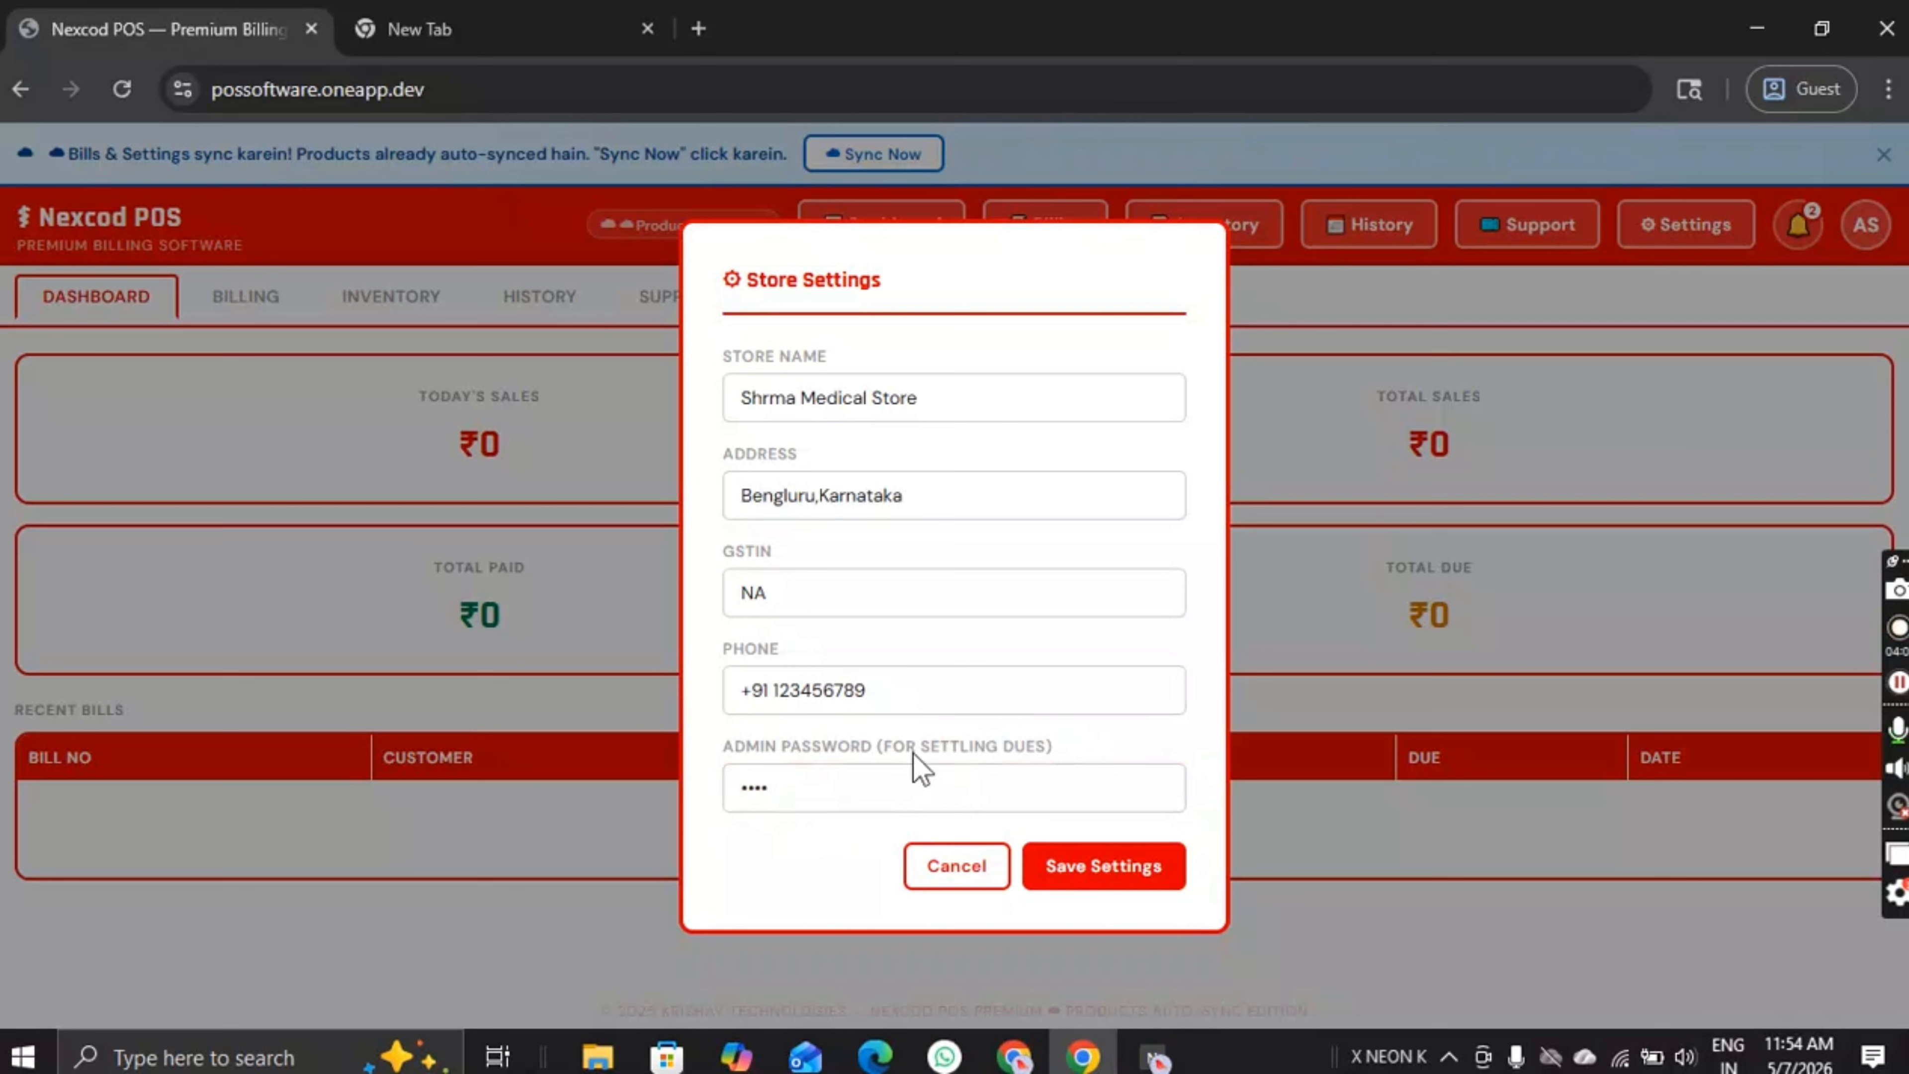
pyautogui.moveTo(853, 782); pyautogui.dragTo(735, 783)
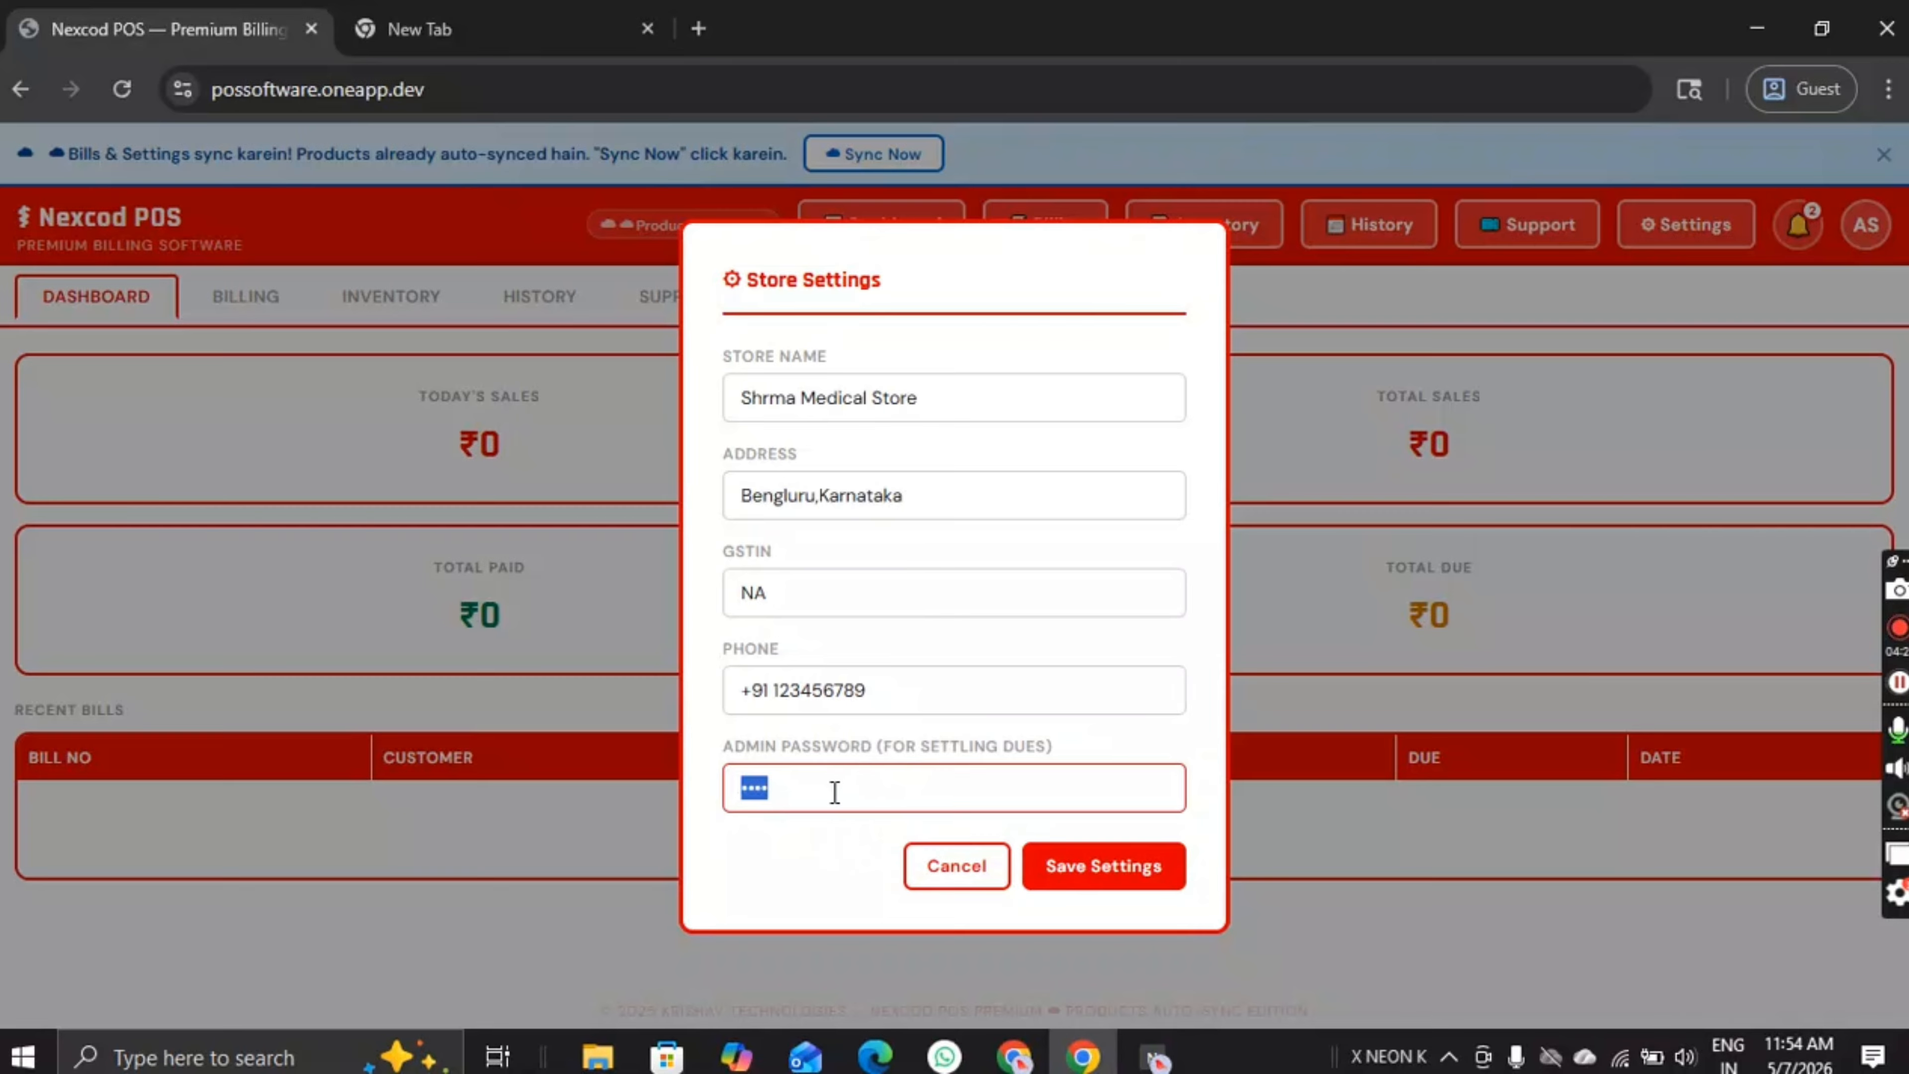
pyautogui.write('••')
pyautogui.press('BackSpace')
pyautogui.press('BackSpace')
pyautogui.press('BackSpace')
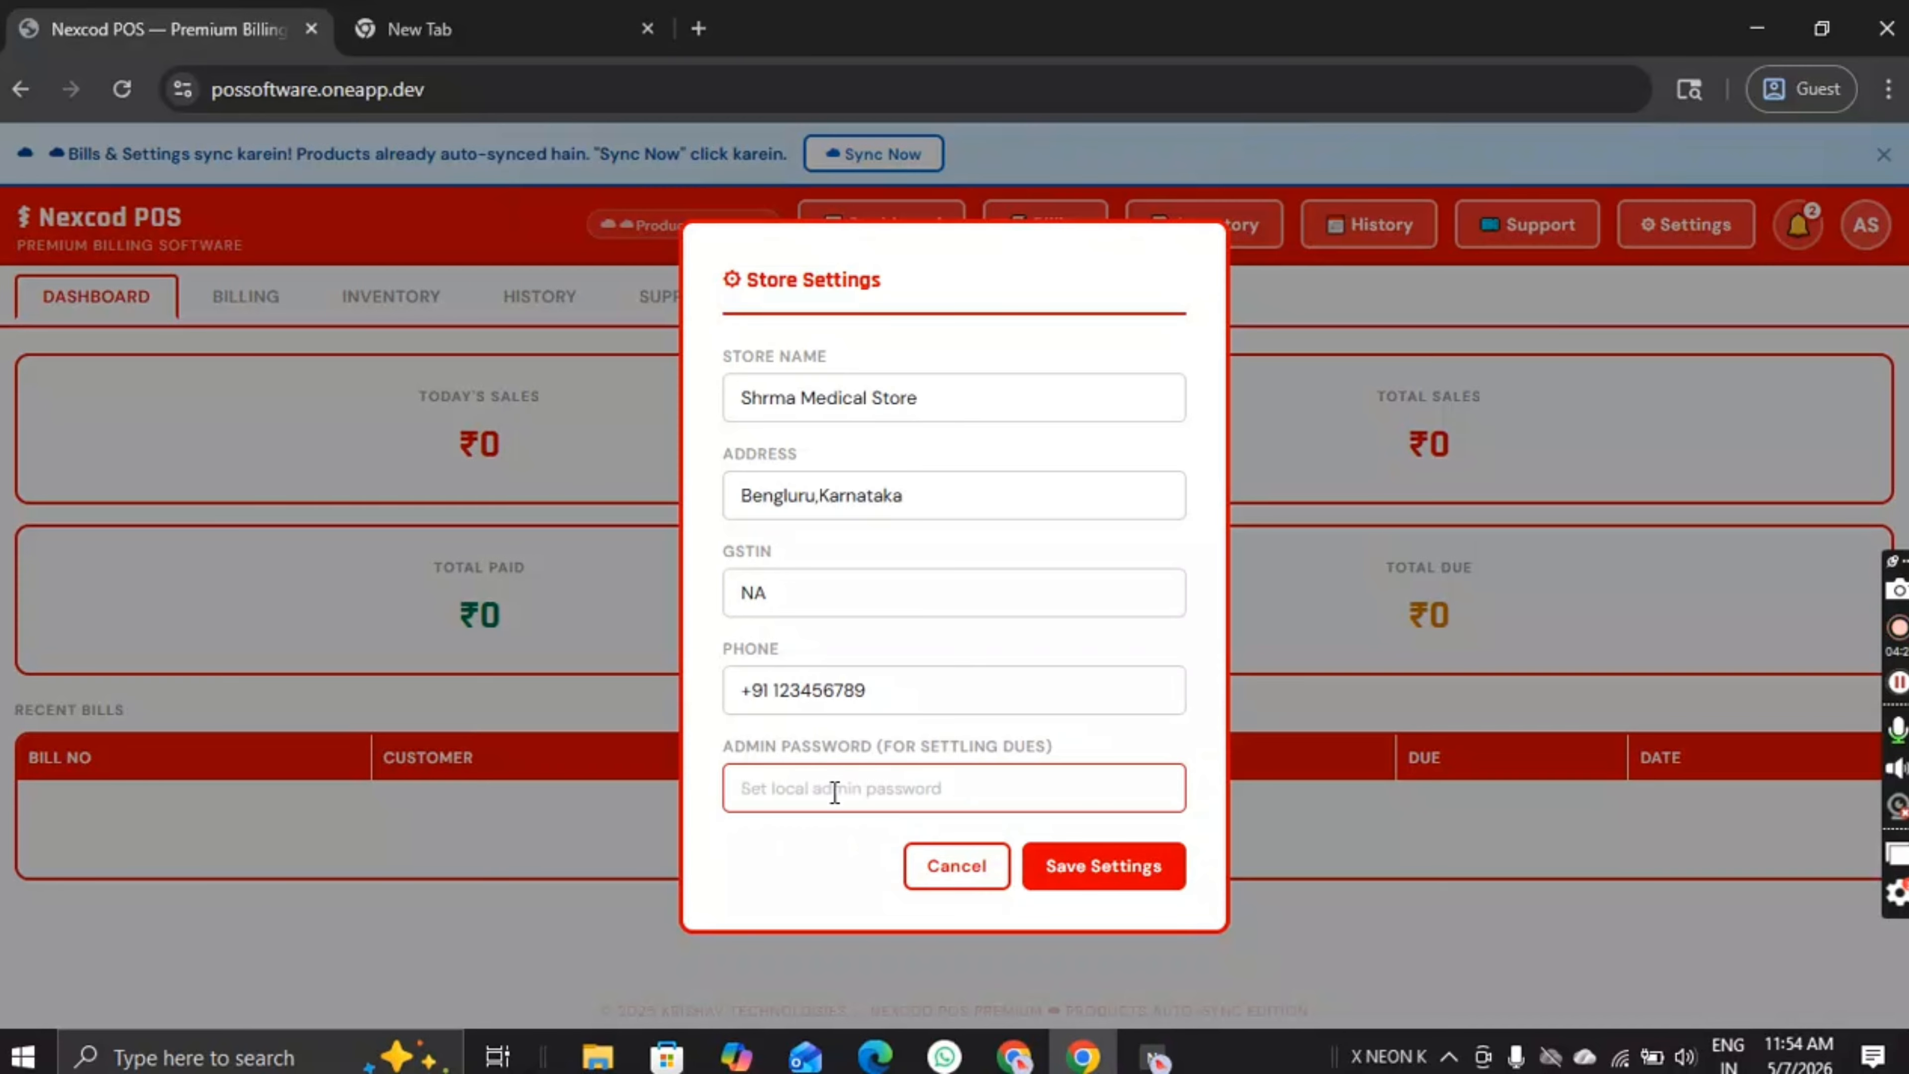
pyautogui.write('••••')
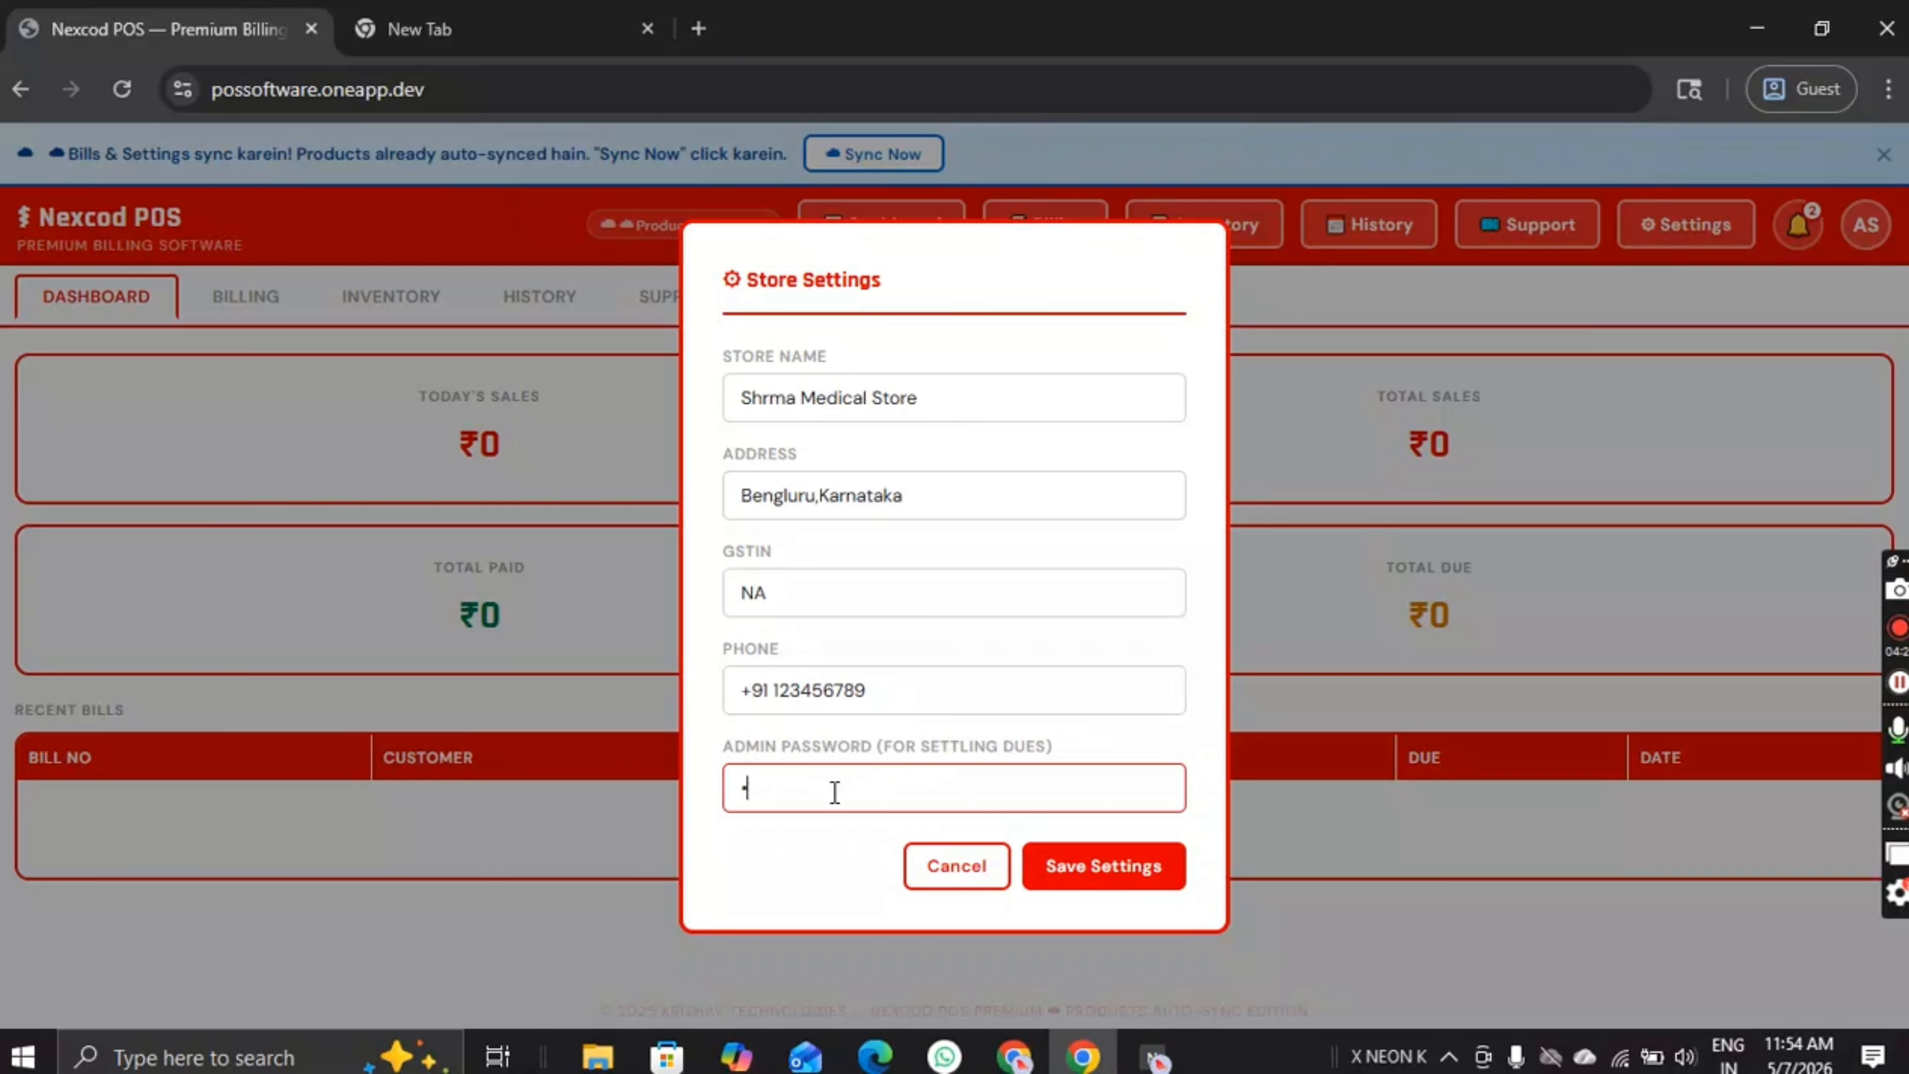
pyautogui.click(1094, 868)
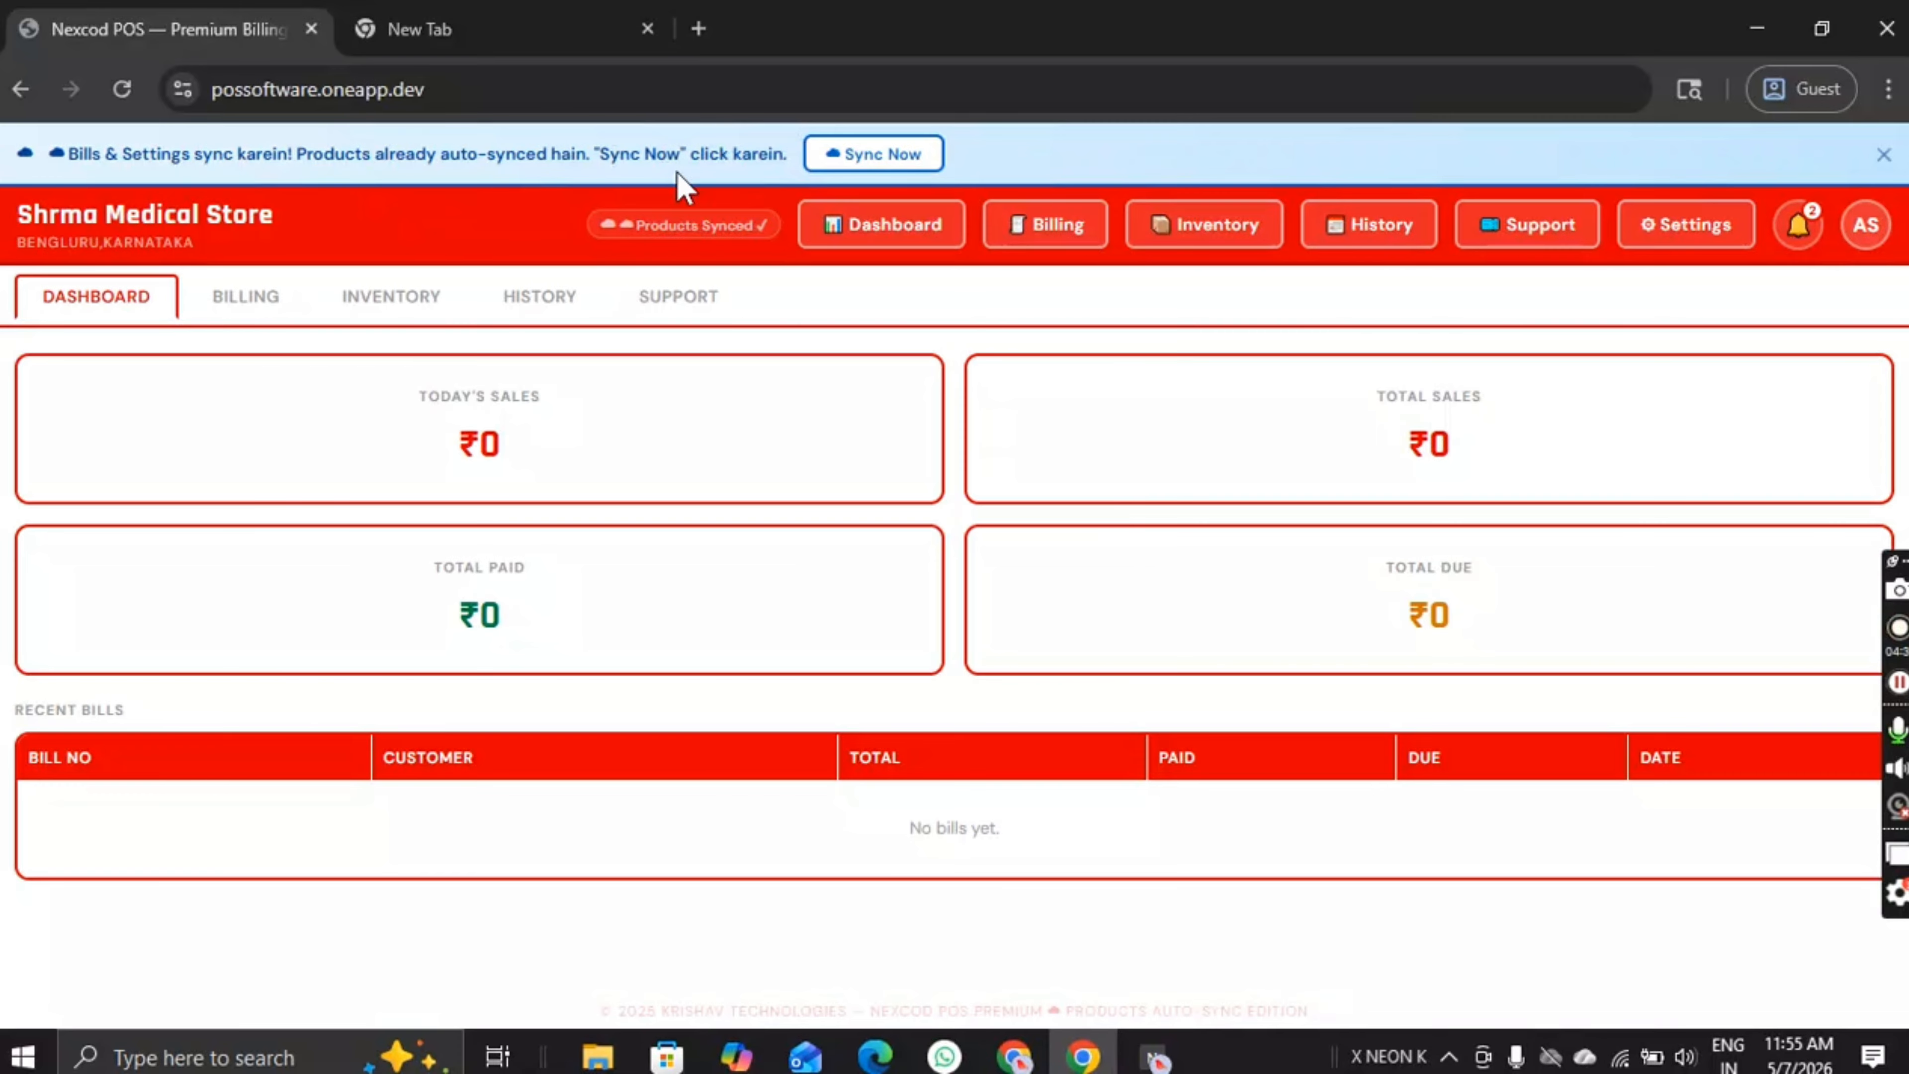
# Step: Sync to the cloud, recheck Store Settings, and switch between Dashboard and Inventory
pyautogui.click(857, 159)
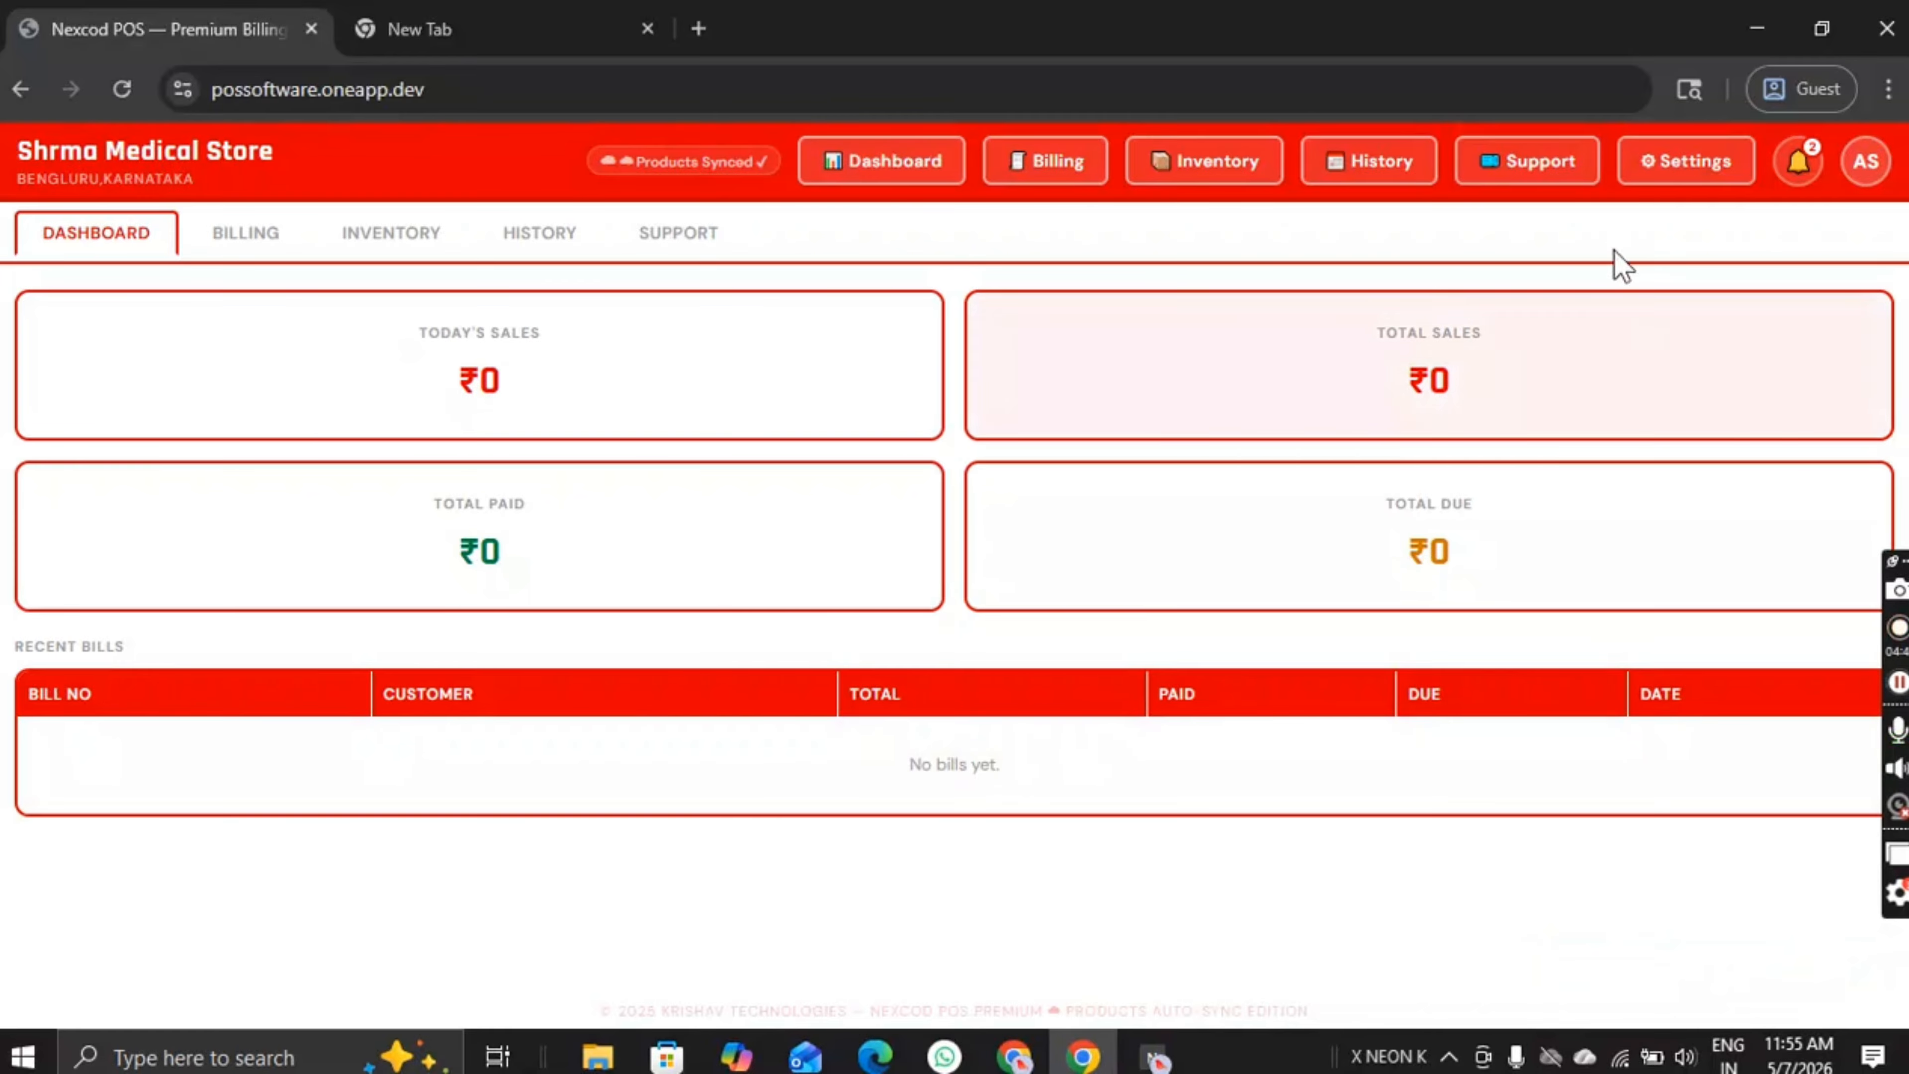
pyautogui.click(1707, 160)
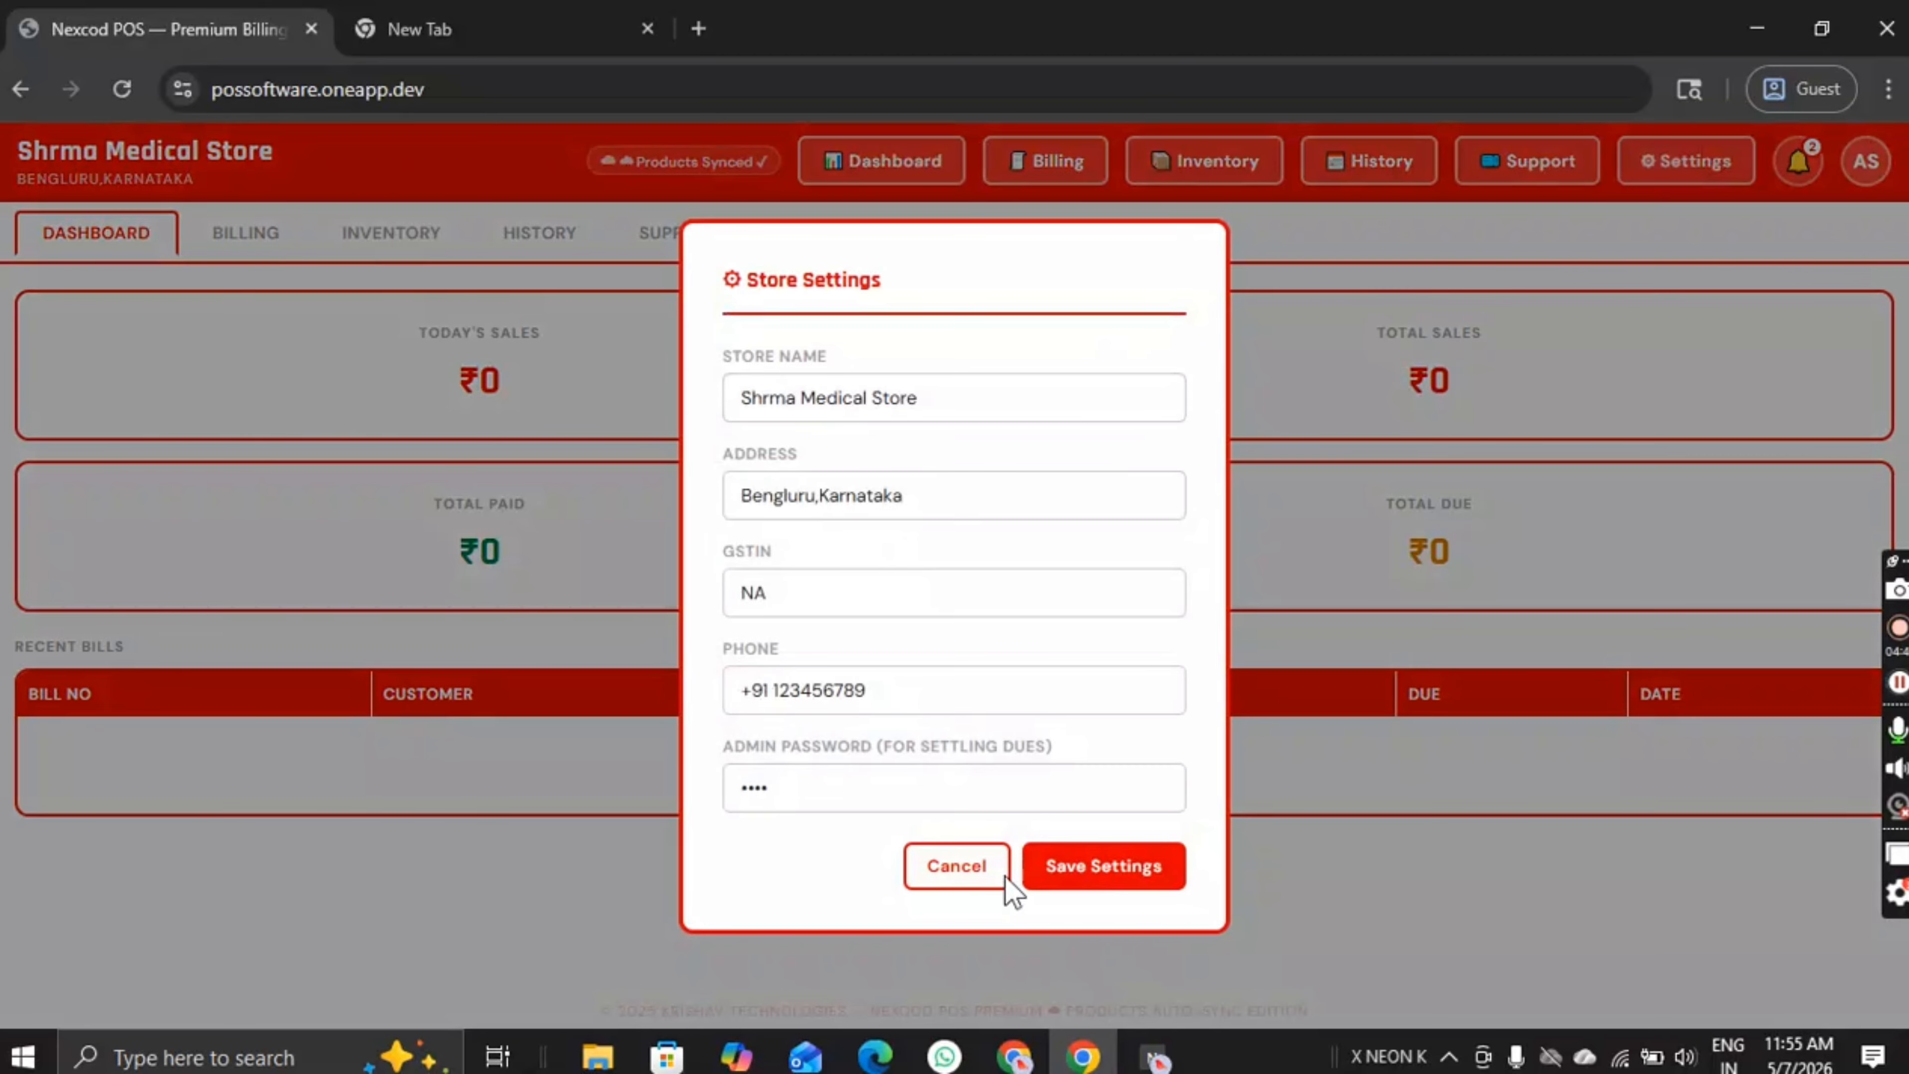
pyautogui.click(1002, 873)
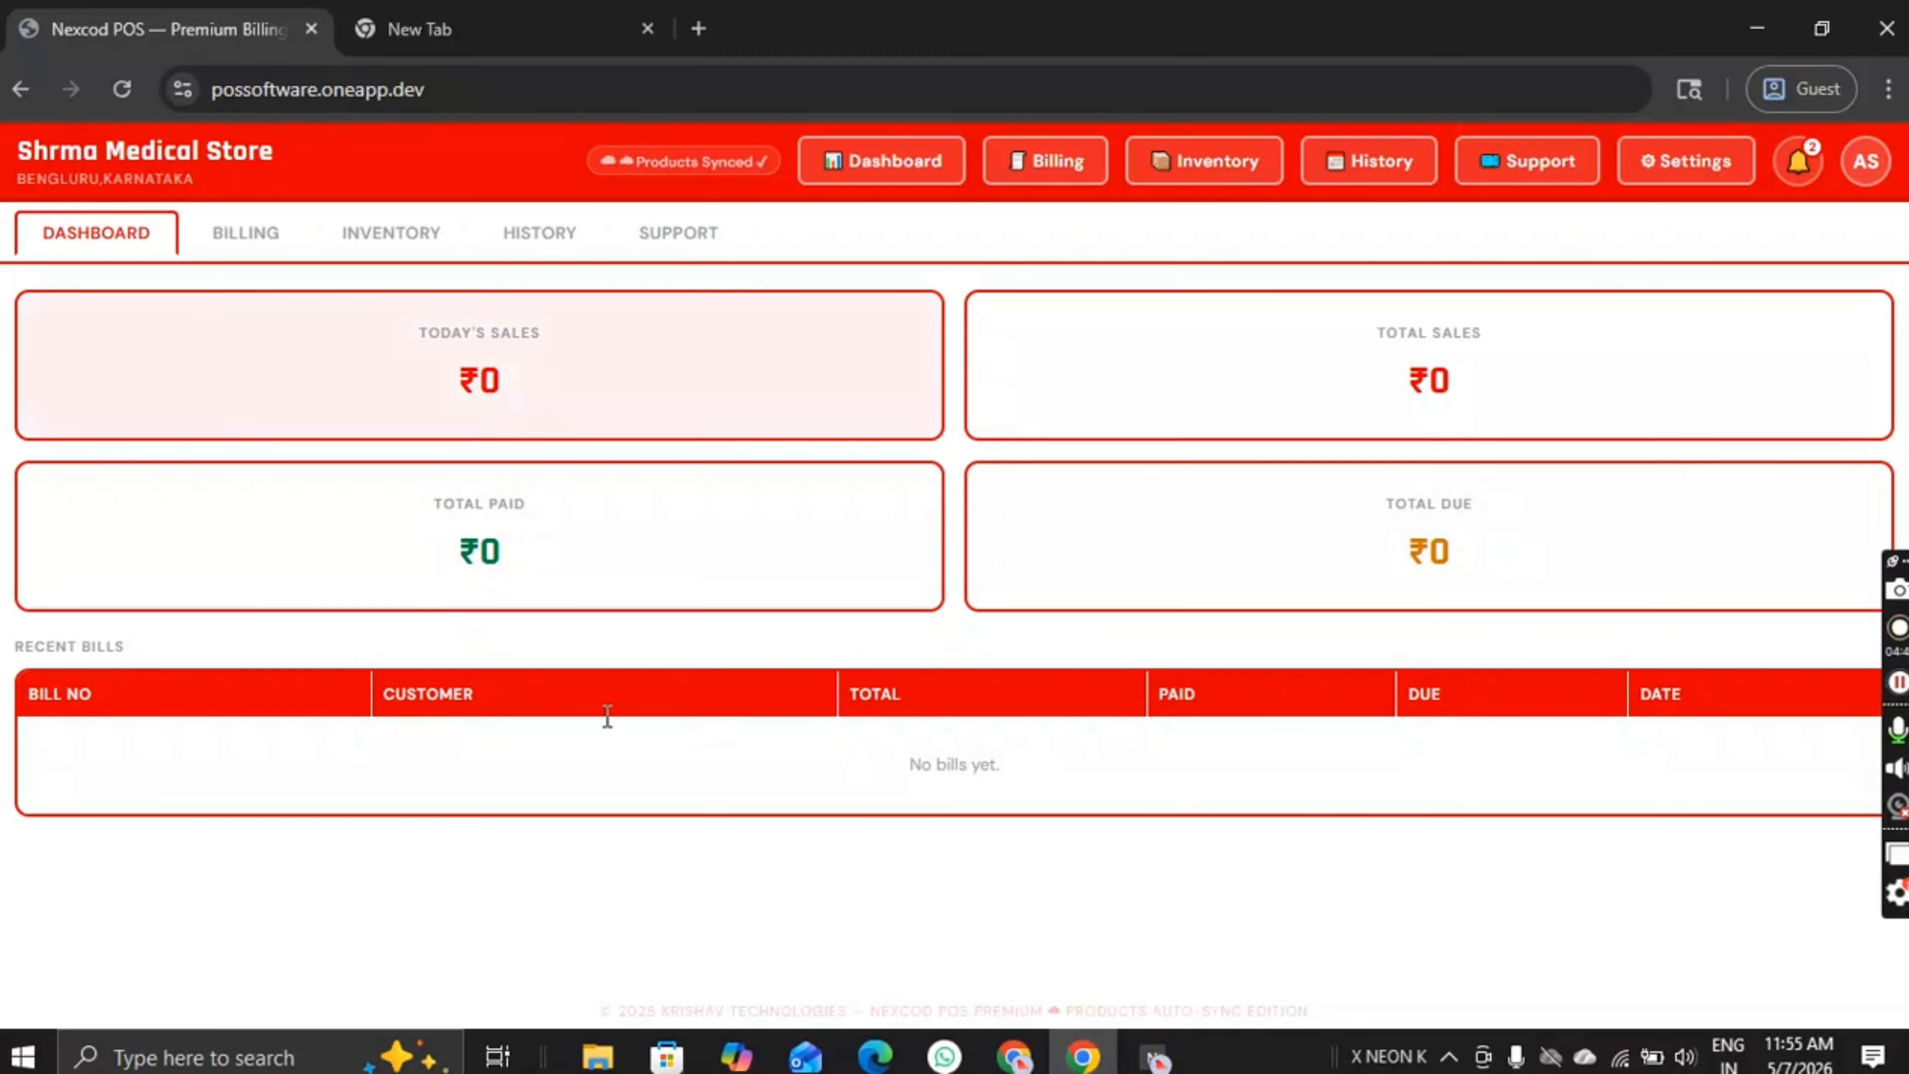
pyautogui.click(376, 246)
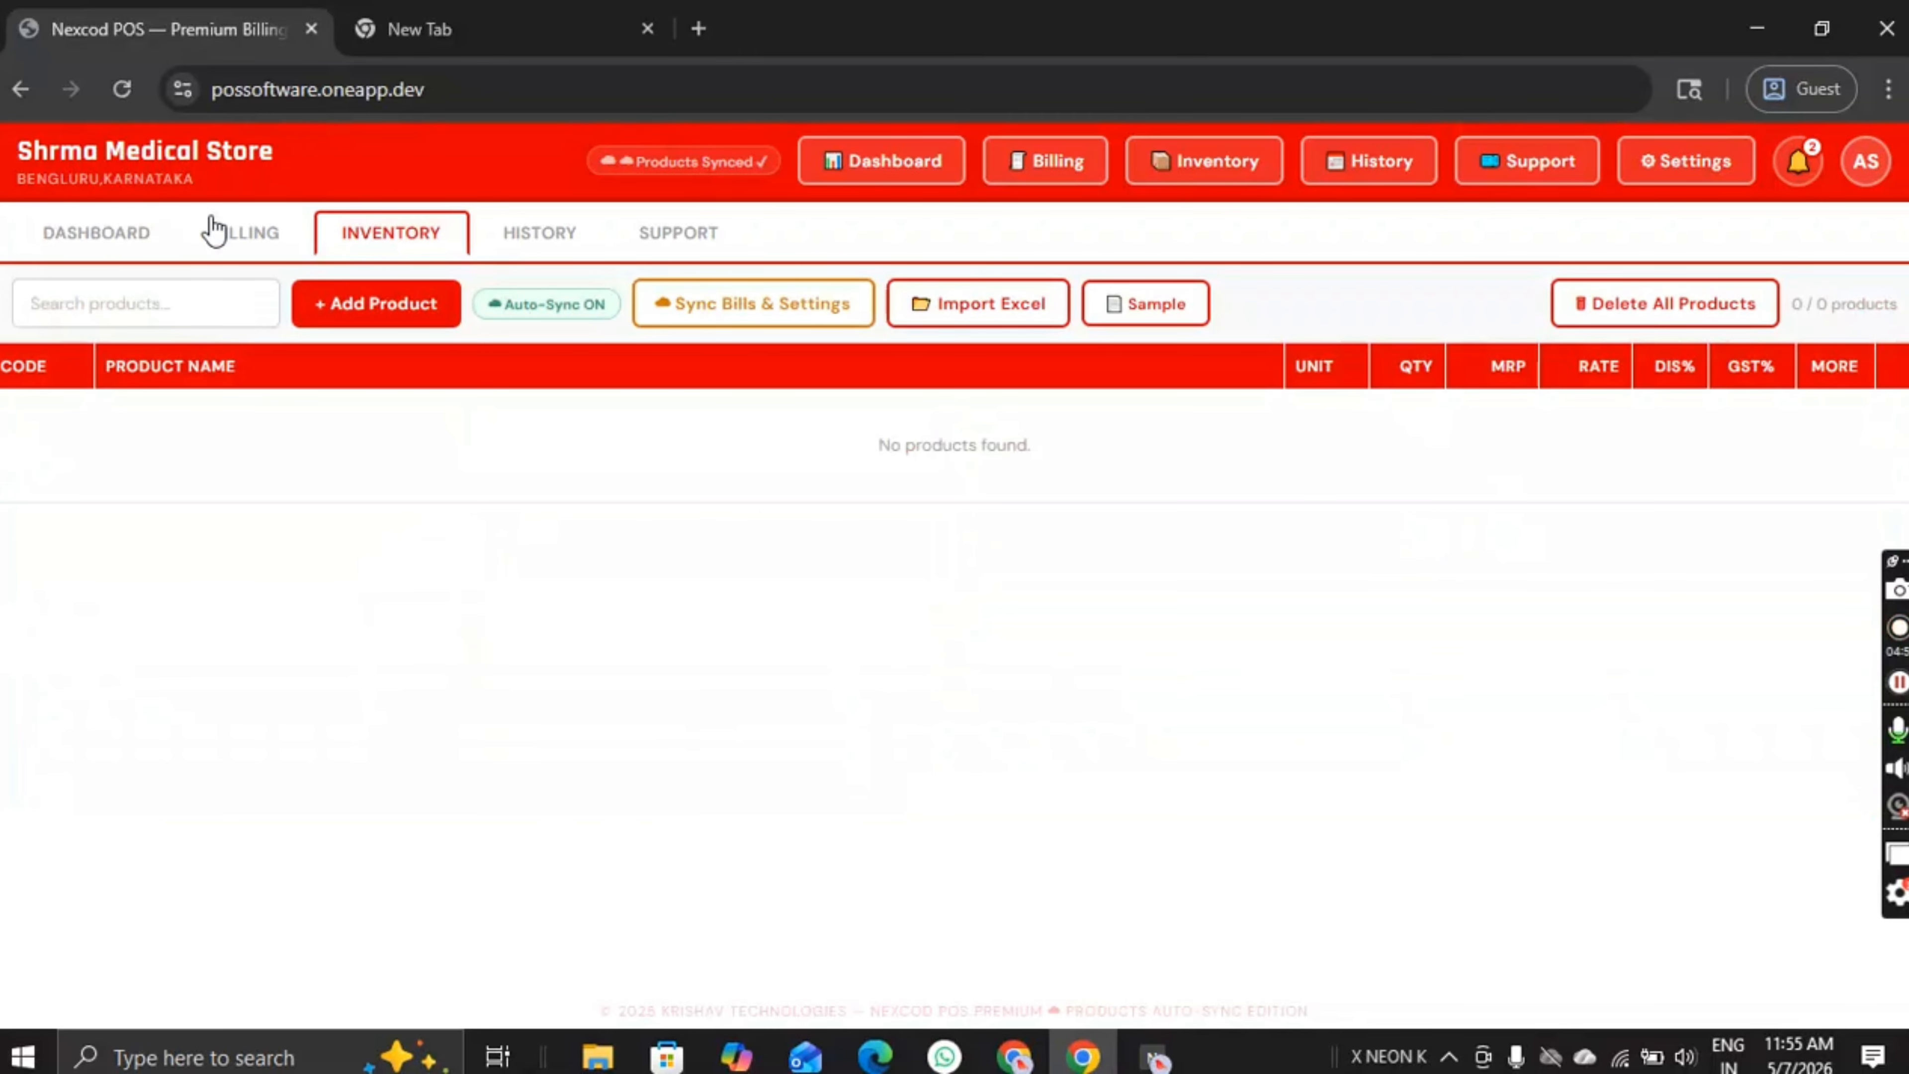
pyautogui.click(95, 240)
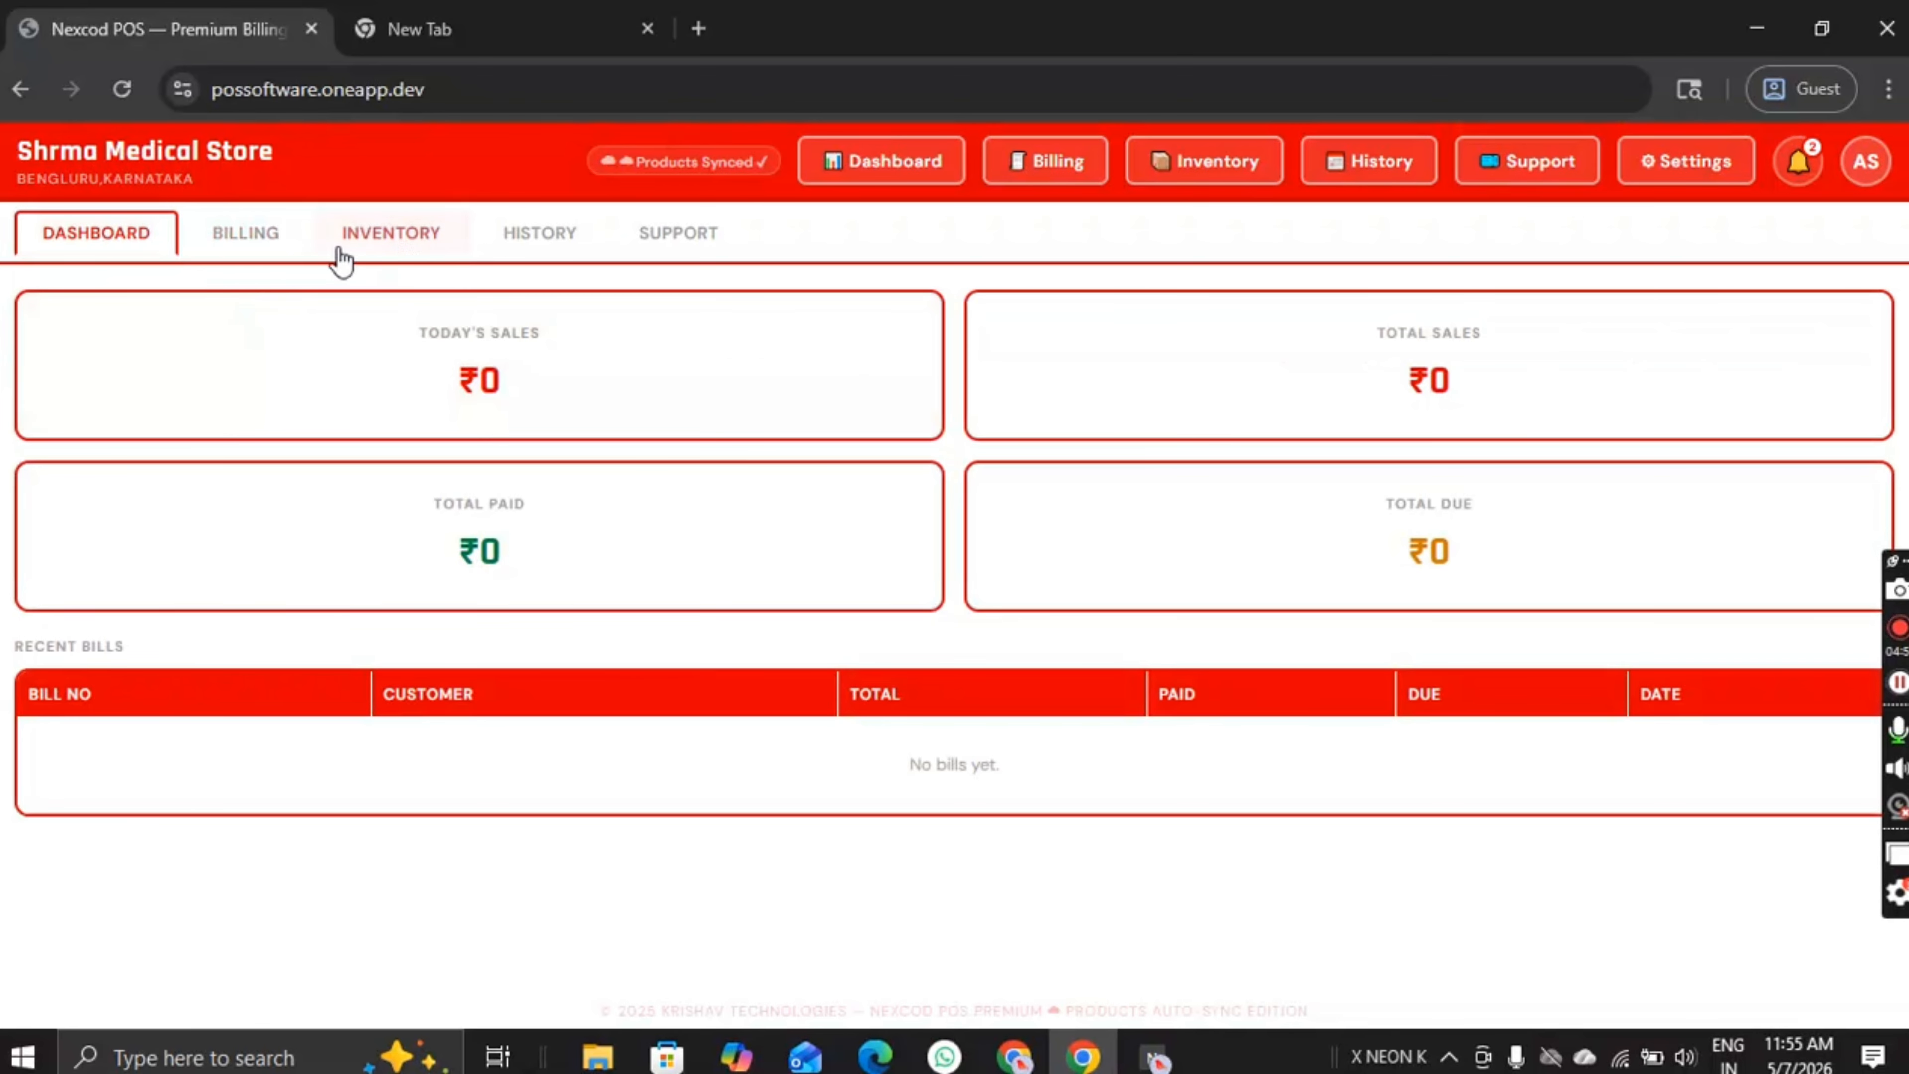
pyautogui.click(402, 239)
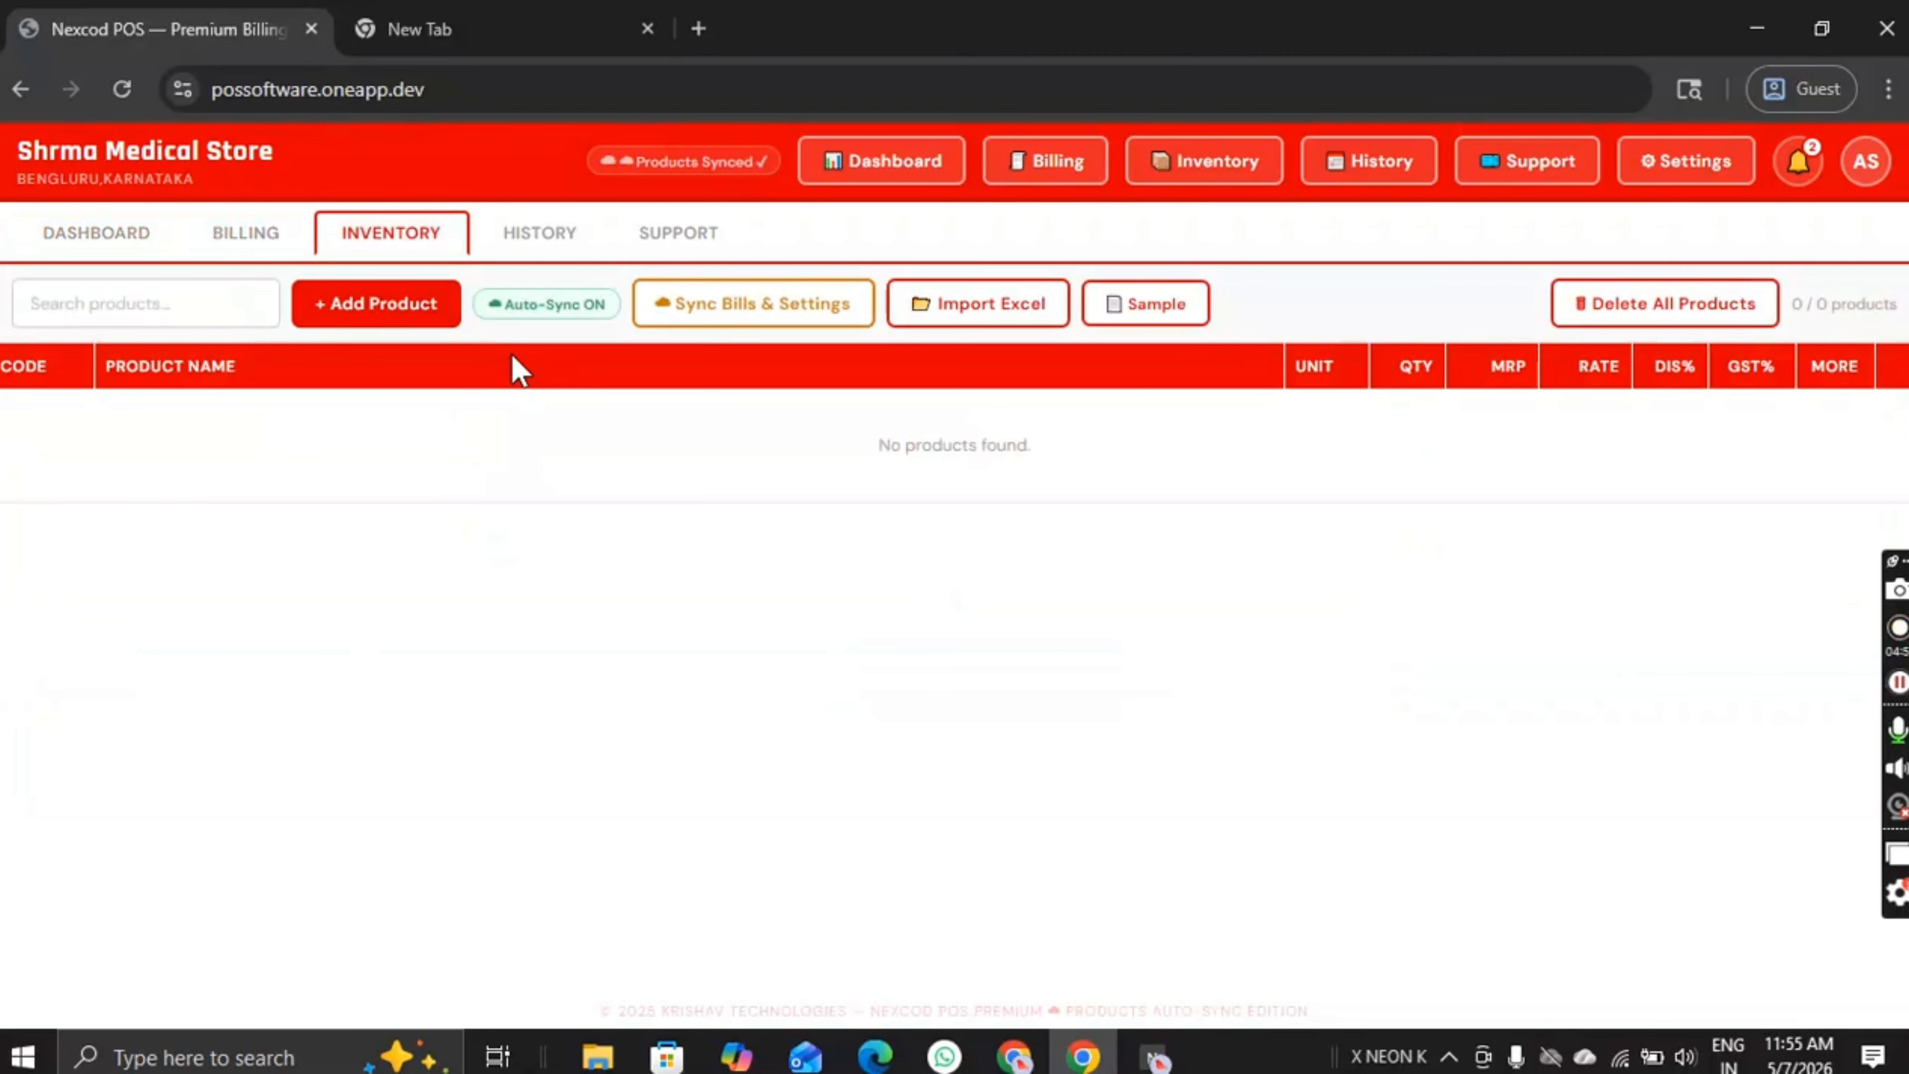
# Step: Review Store Settings and the header's store name and location, then return to the empty Inventory list
pyautogui.click(1684, 167)
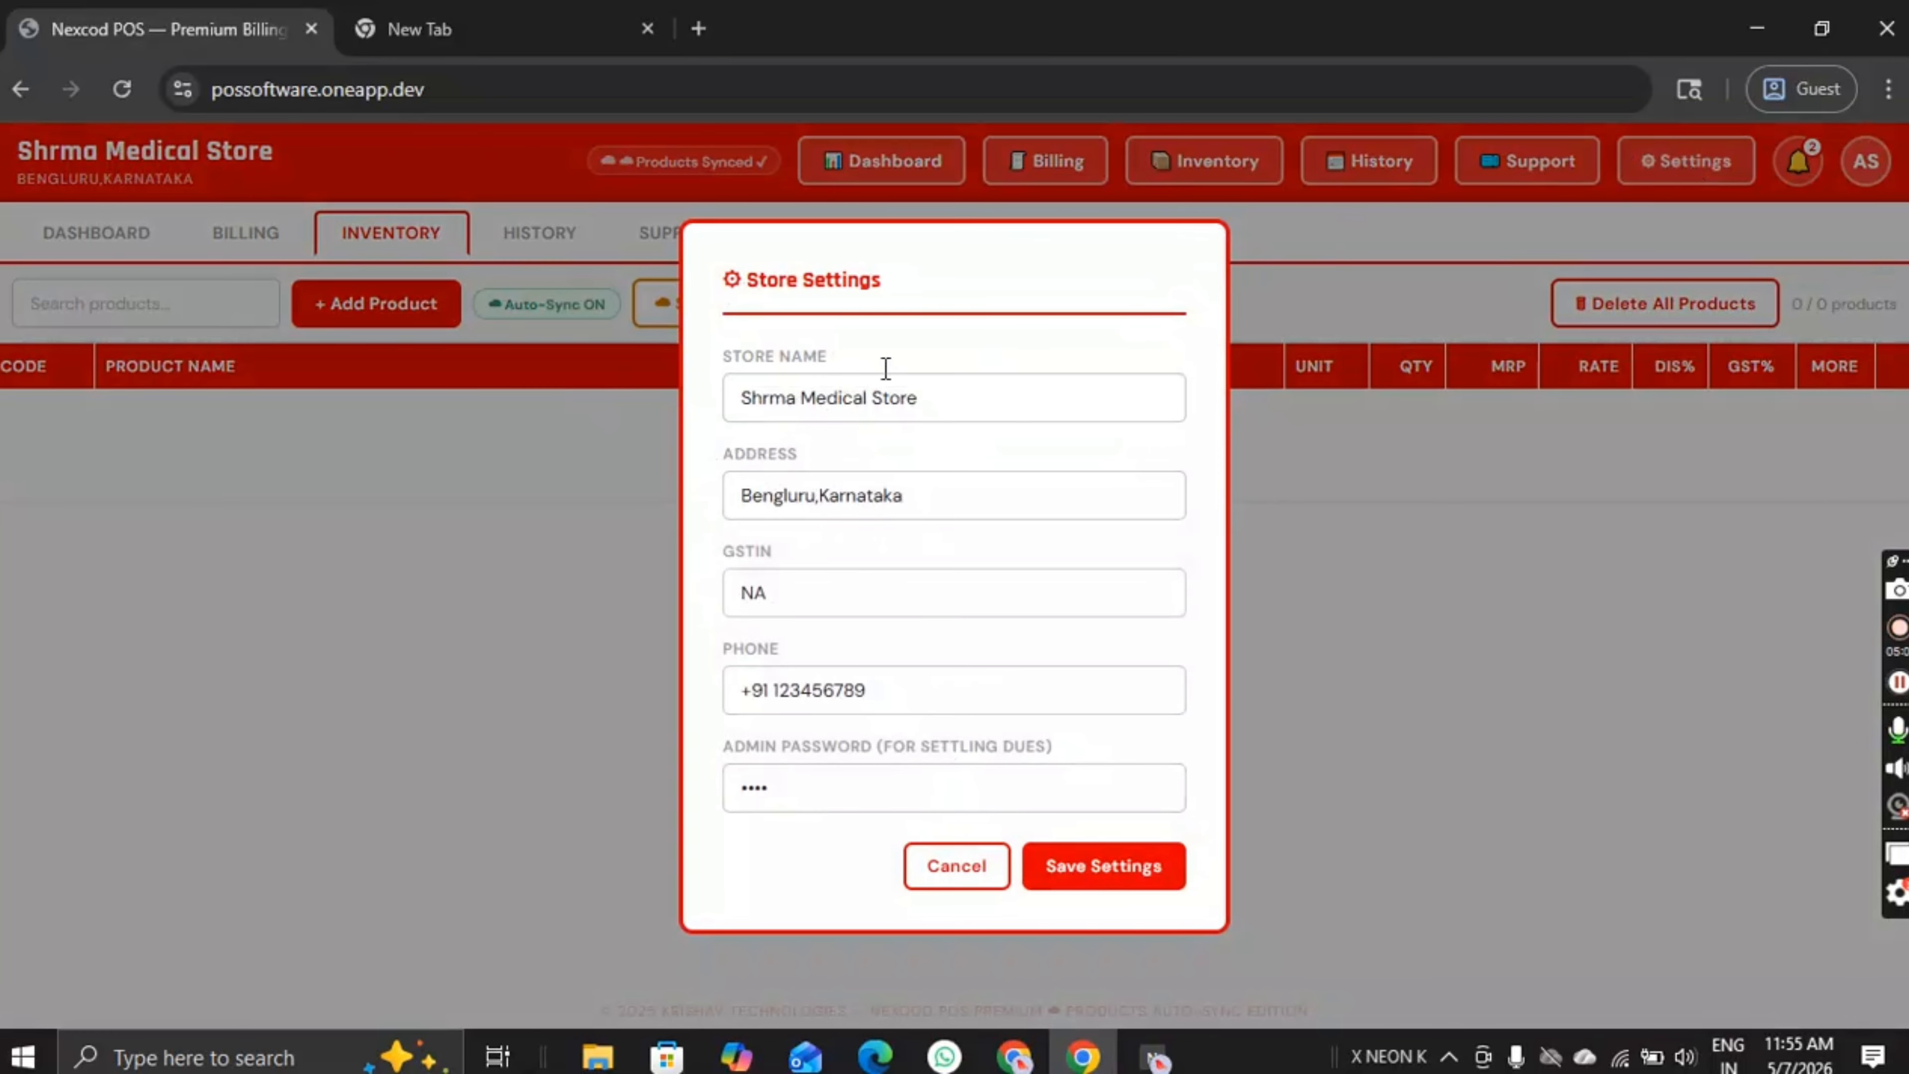
pyautogui.click(977, 869)
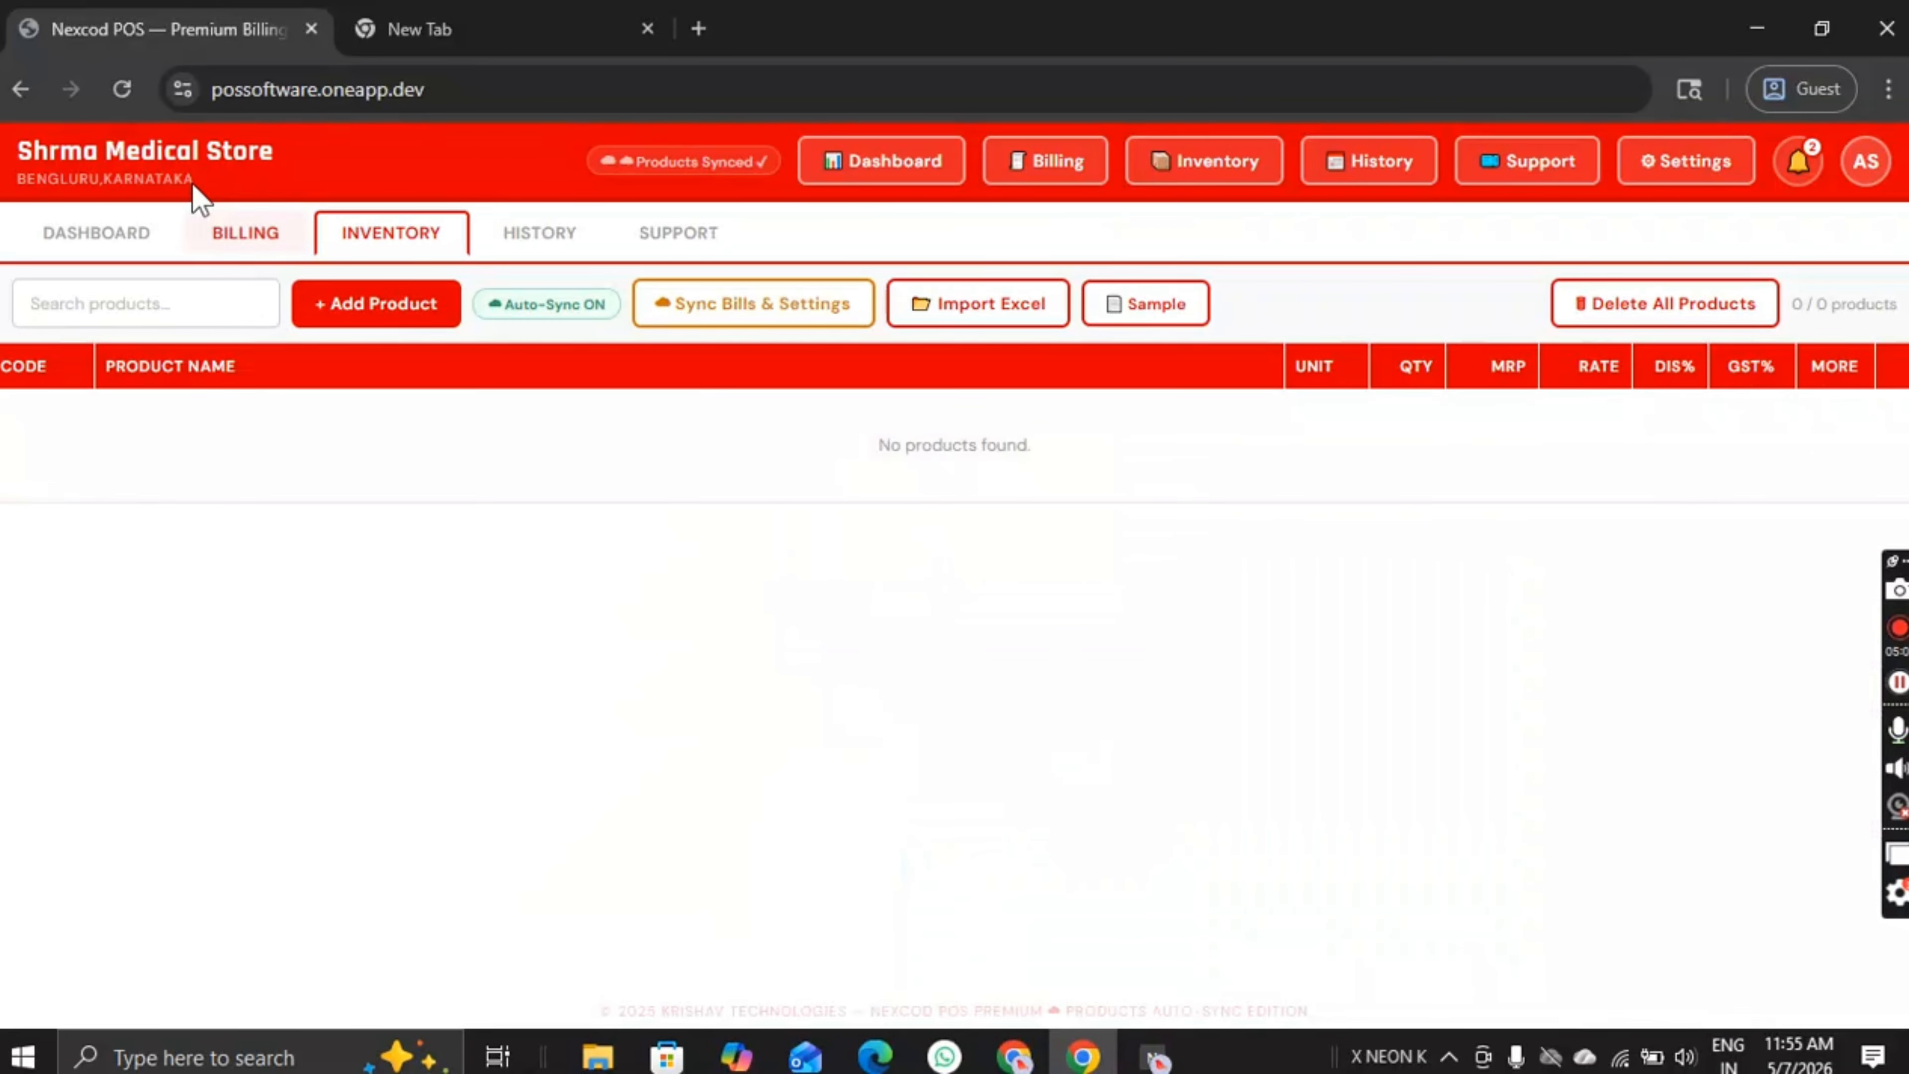
pyautogui.moveTo(294, 155); pyautogui.dragTo(2, 158)
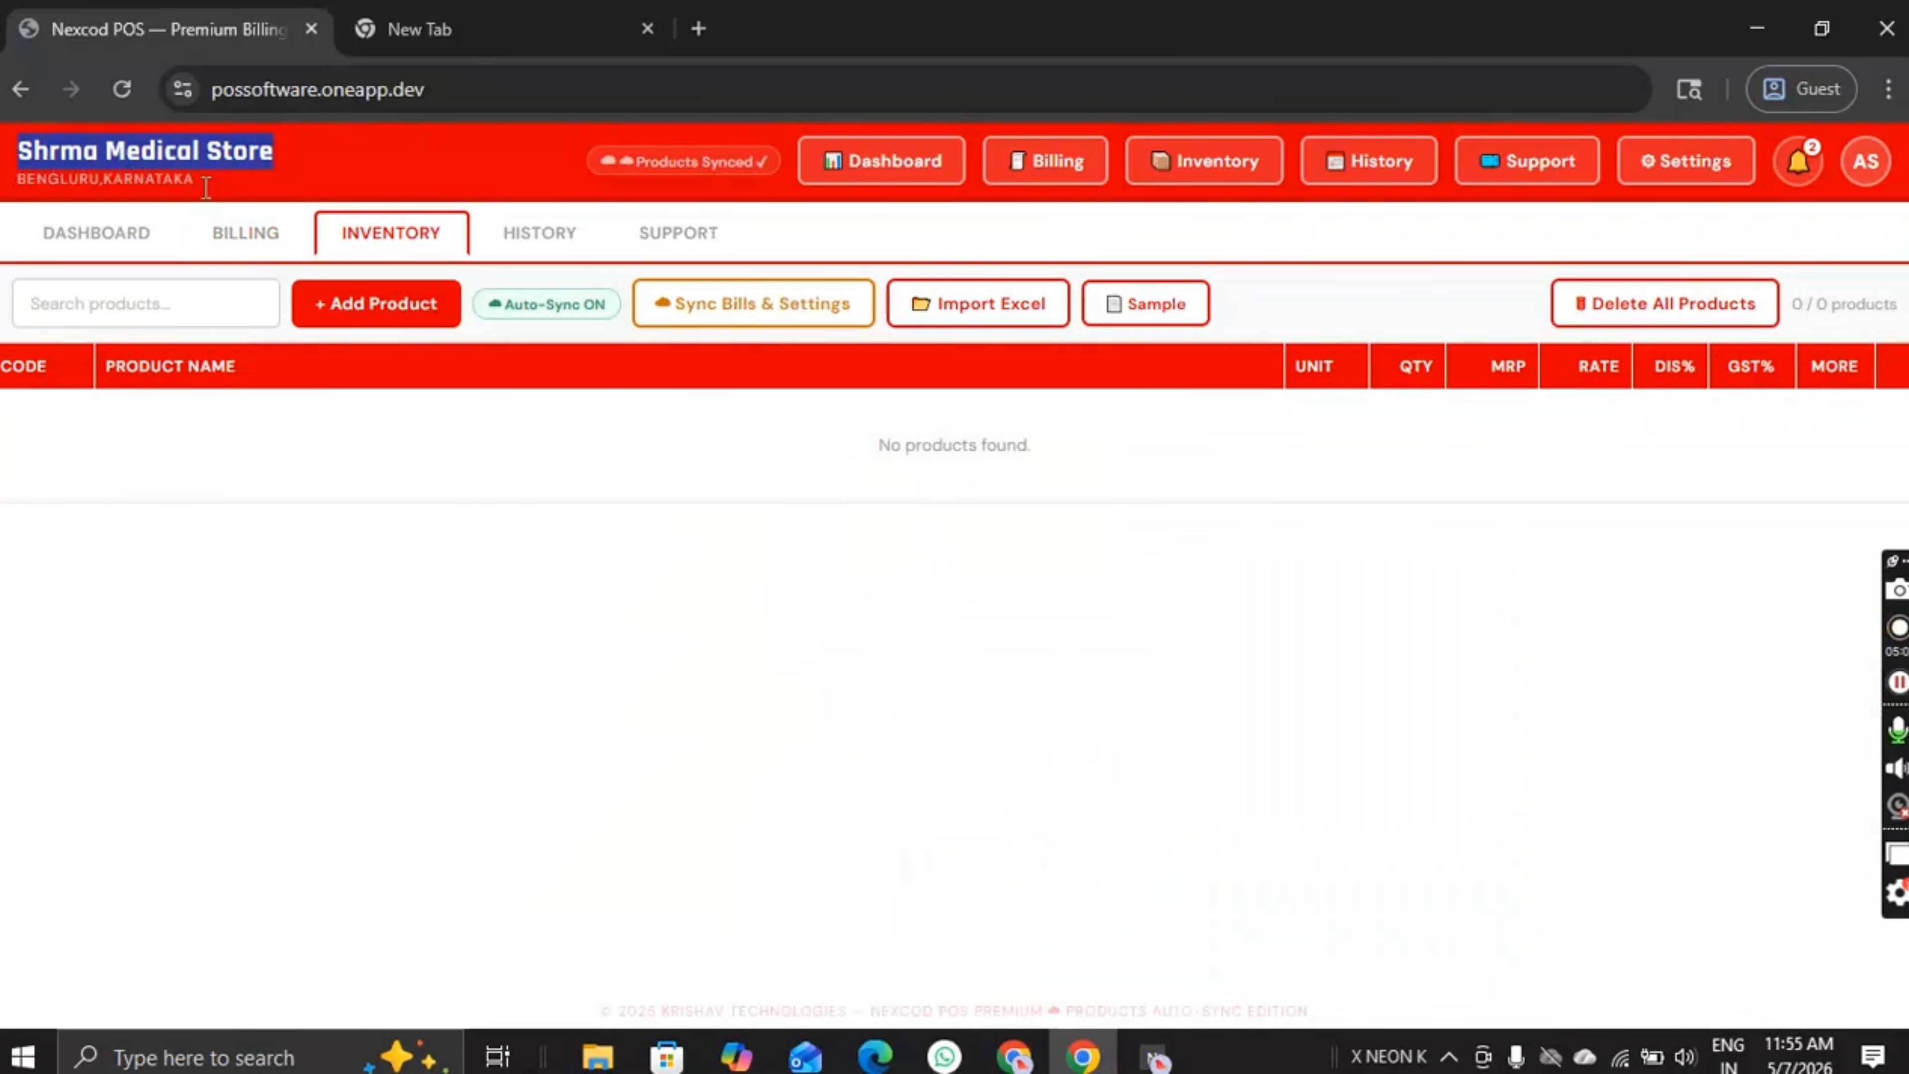
pyautogui.moveTo(226, 188); pyautogui.dragTo(384, 162)
pyautogui.click(15, 154)
pyautogui.moveTo(260, 188); pyautogui.dragTo(3, 195)
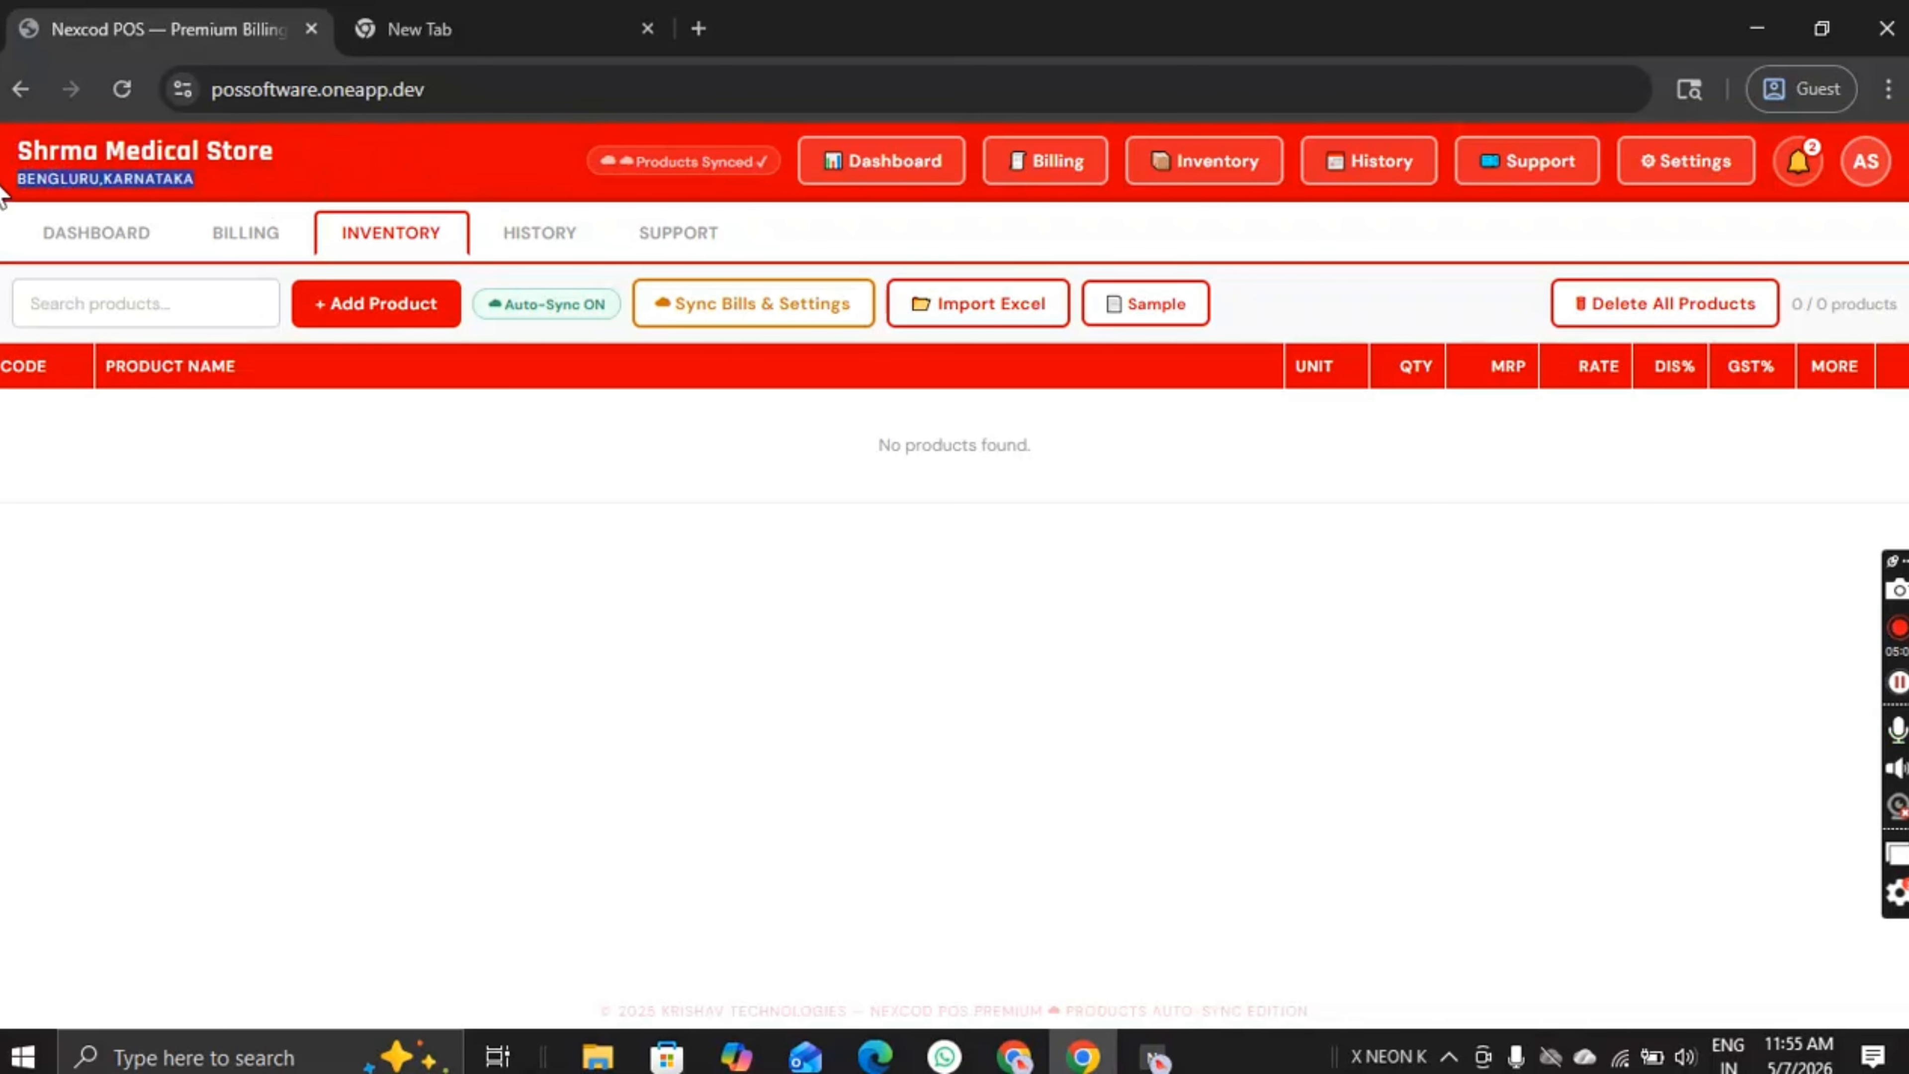
pyautogui.click(105, 240)
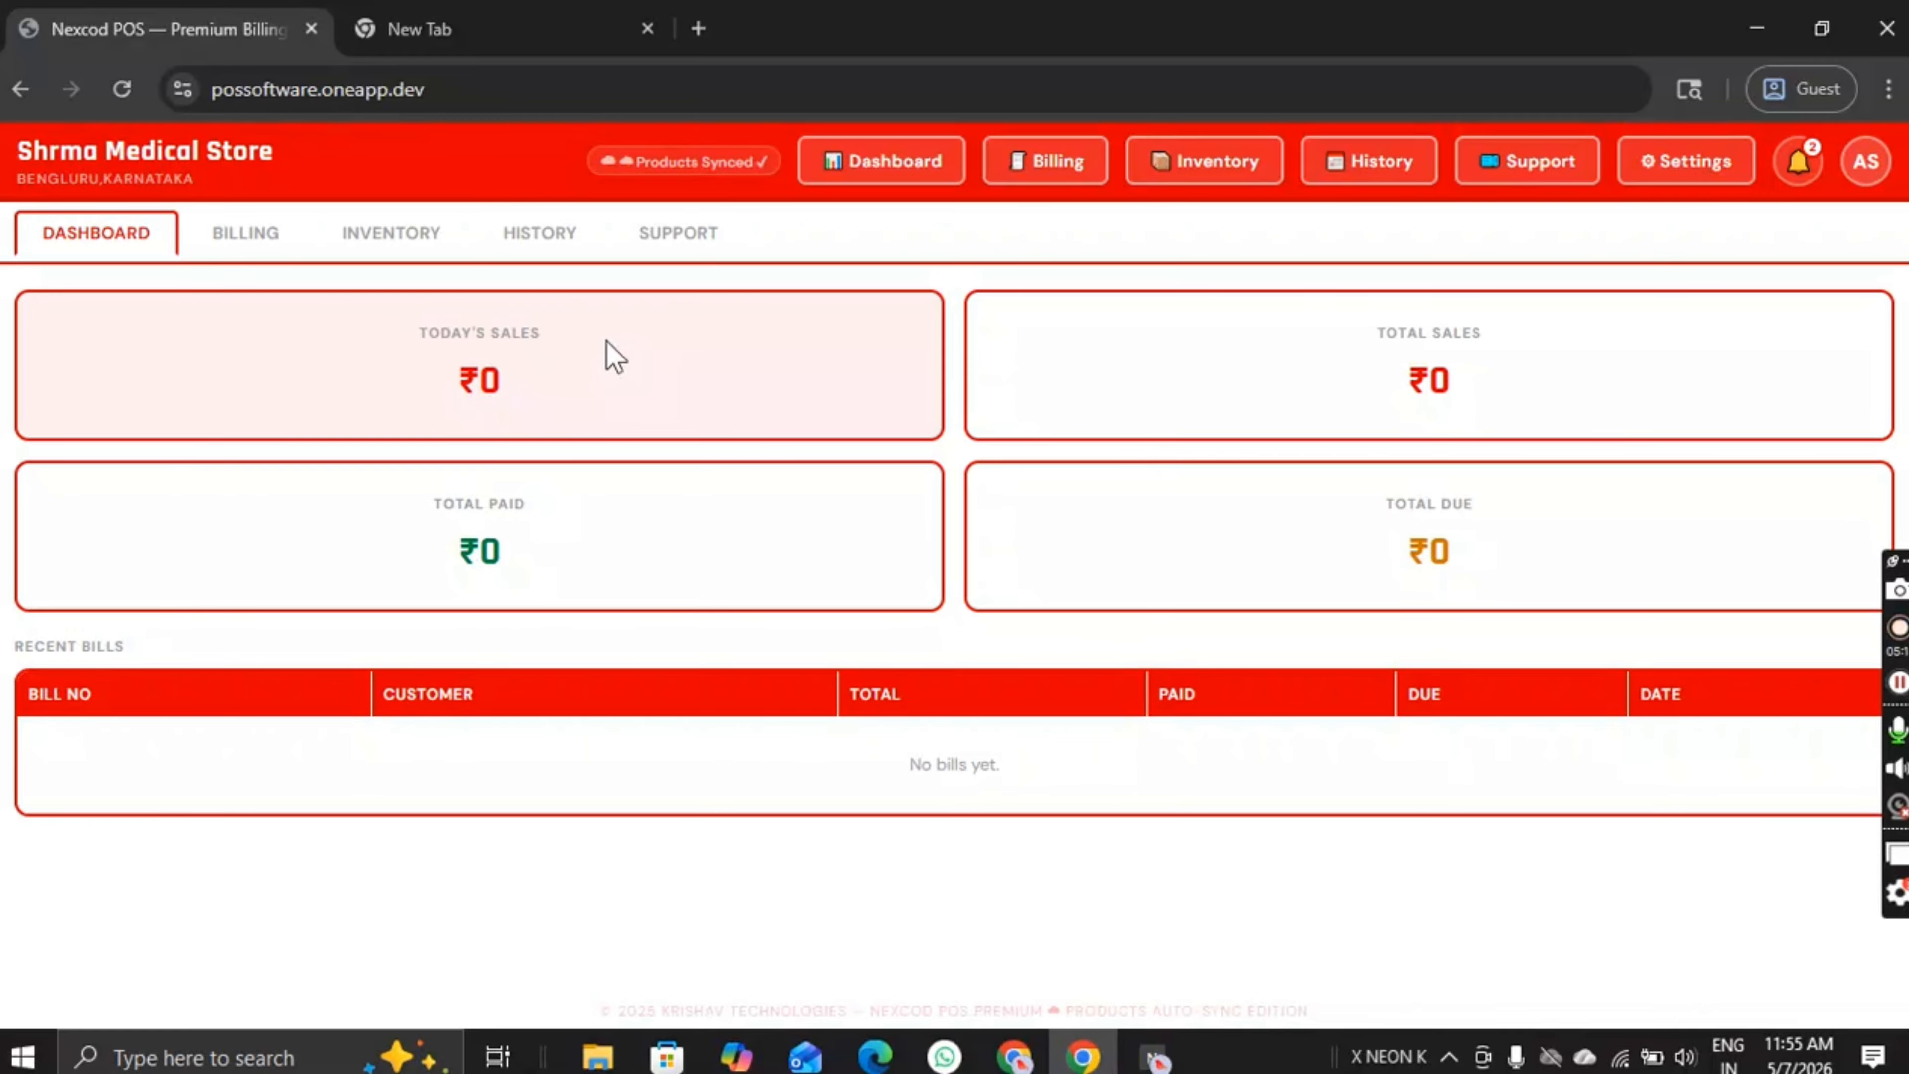
pyautogui.click(395, 247)
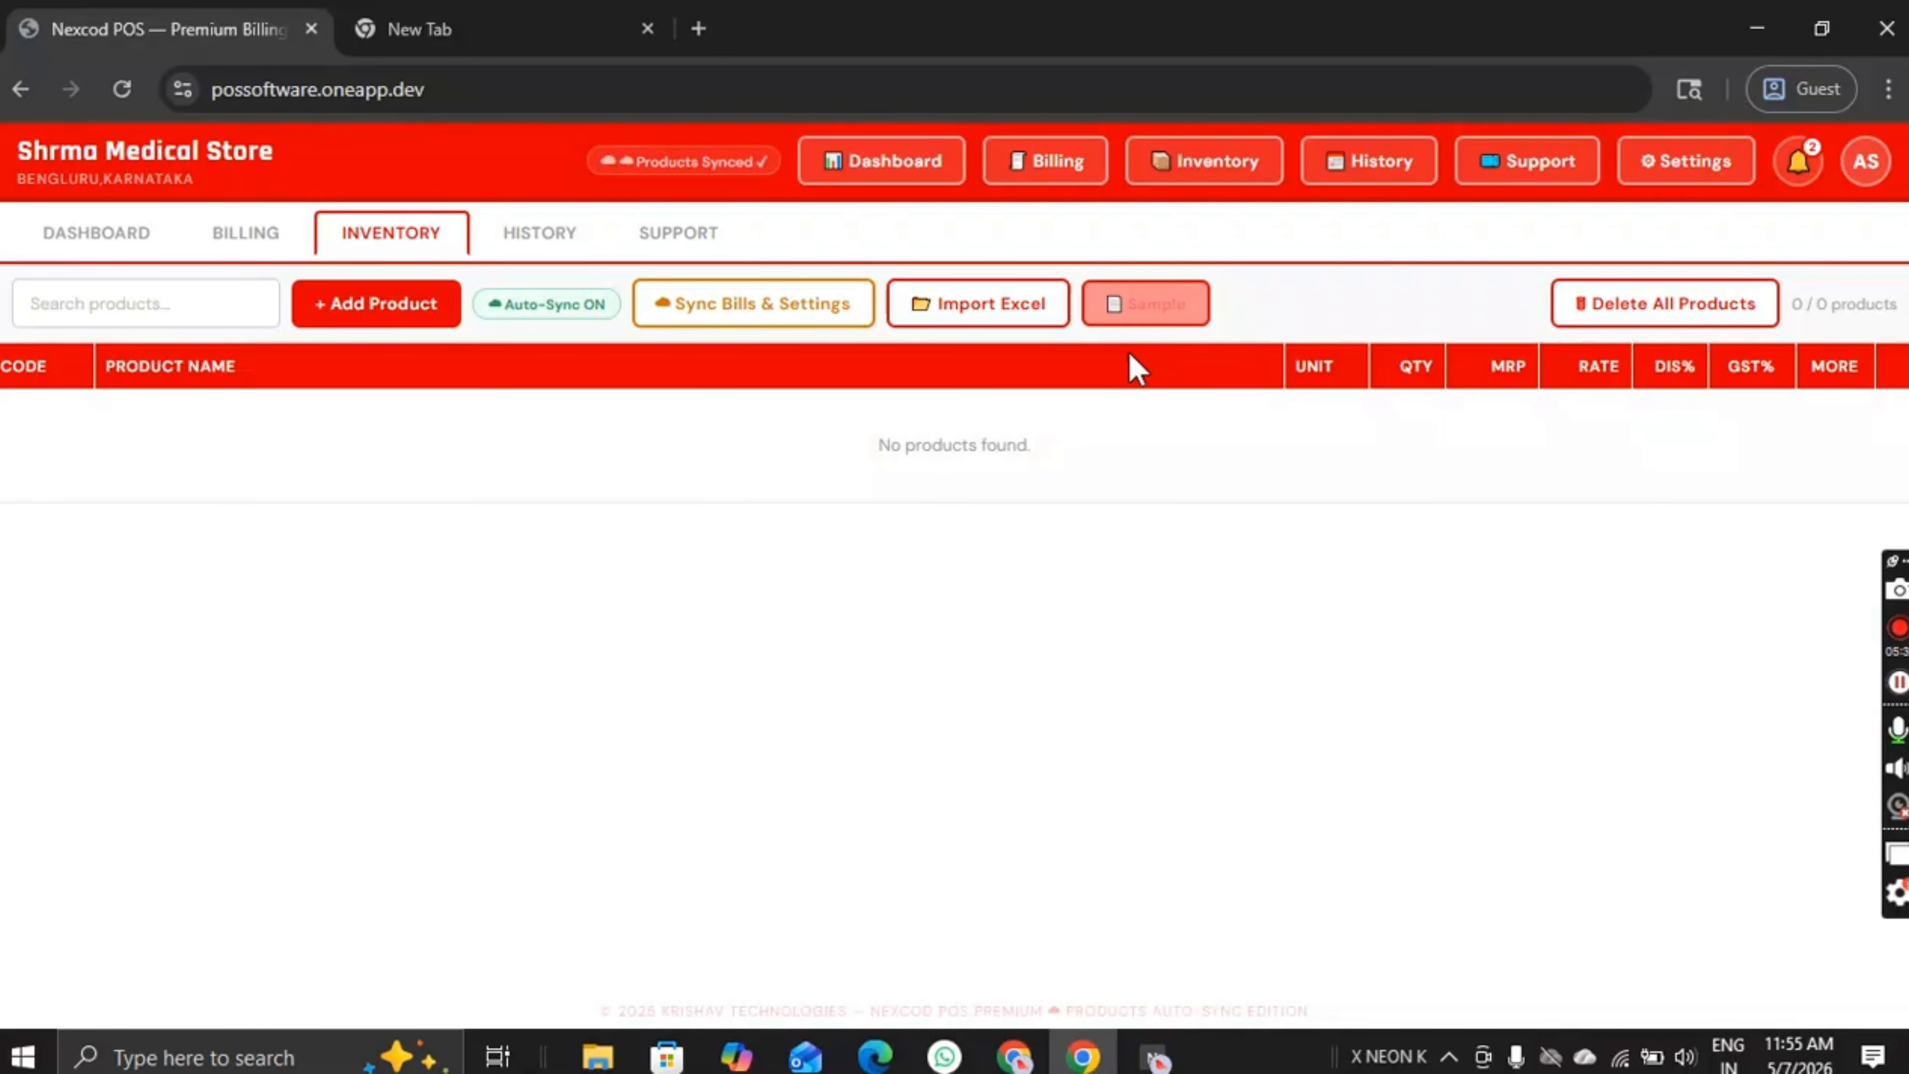
# Step: Download the sample import file pharmacy_import_sample (2).xlsx to Downloads and open it in Excel
pyautogui.click(1135, 309)
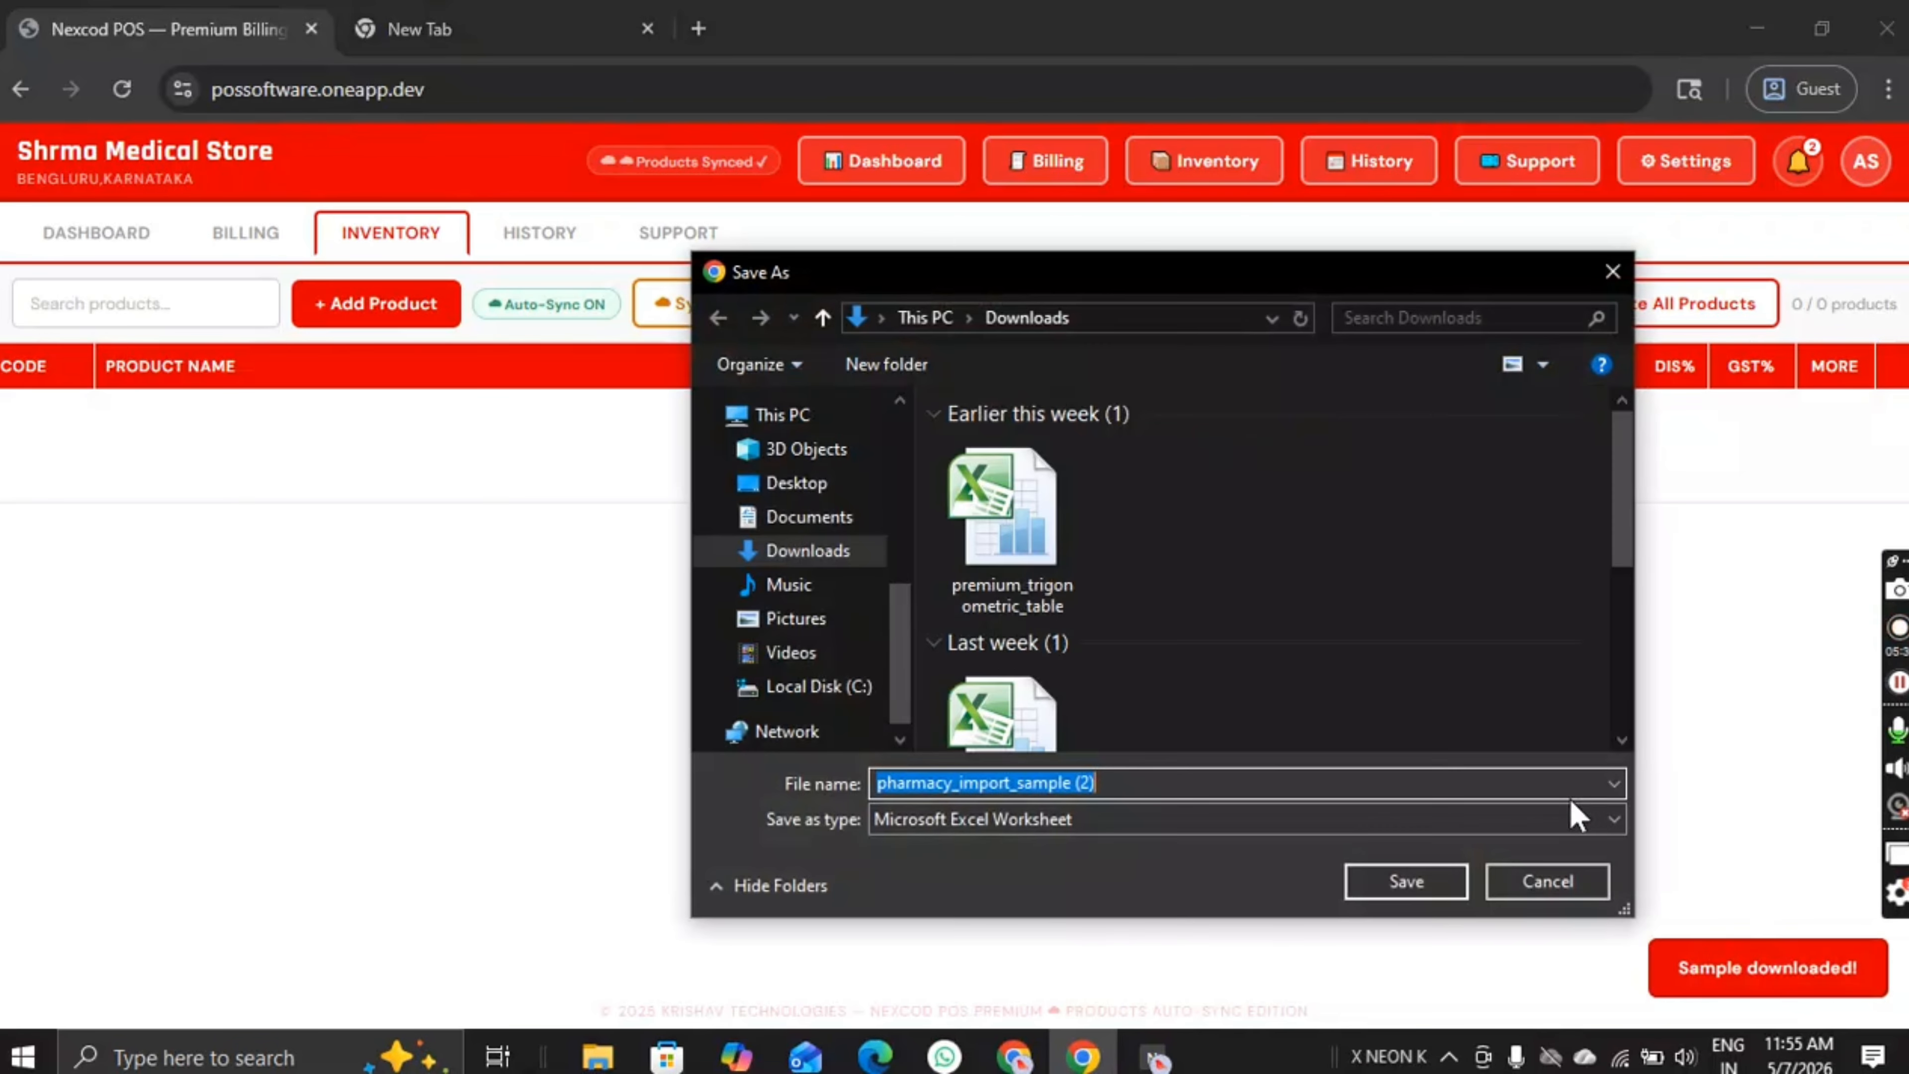
pyautogui.click(1431, 888)
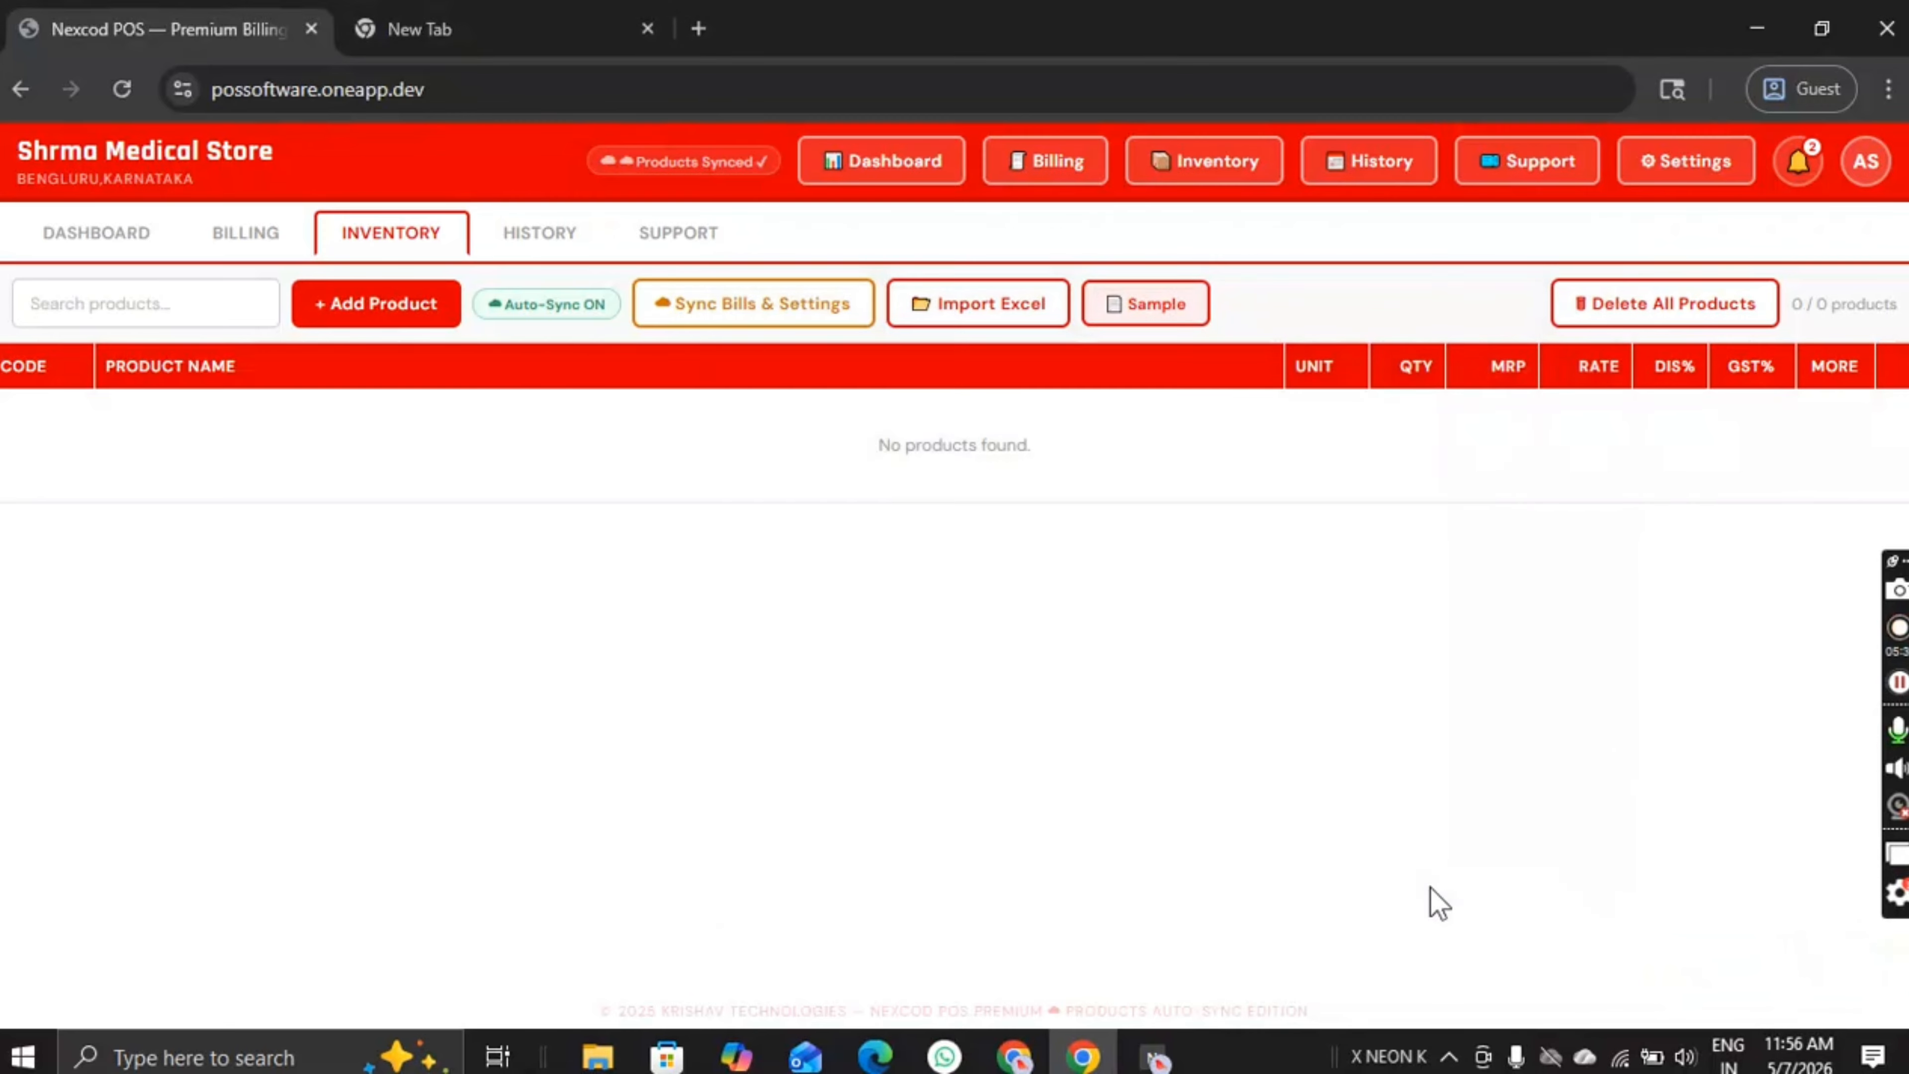
pyautogui.click(1715, 91)
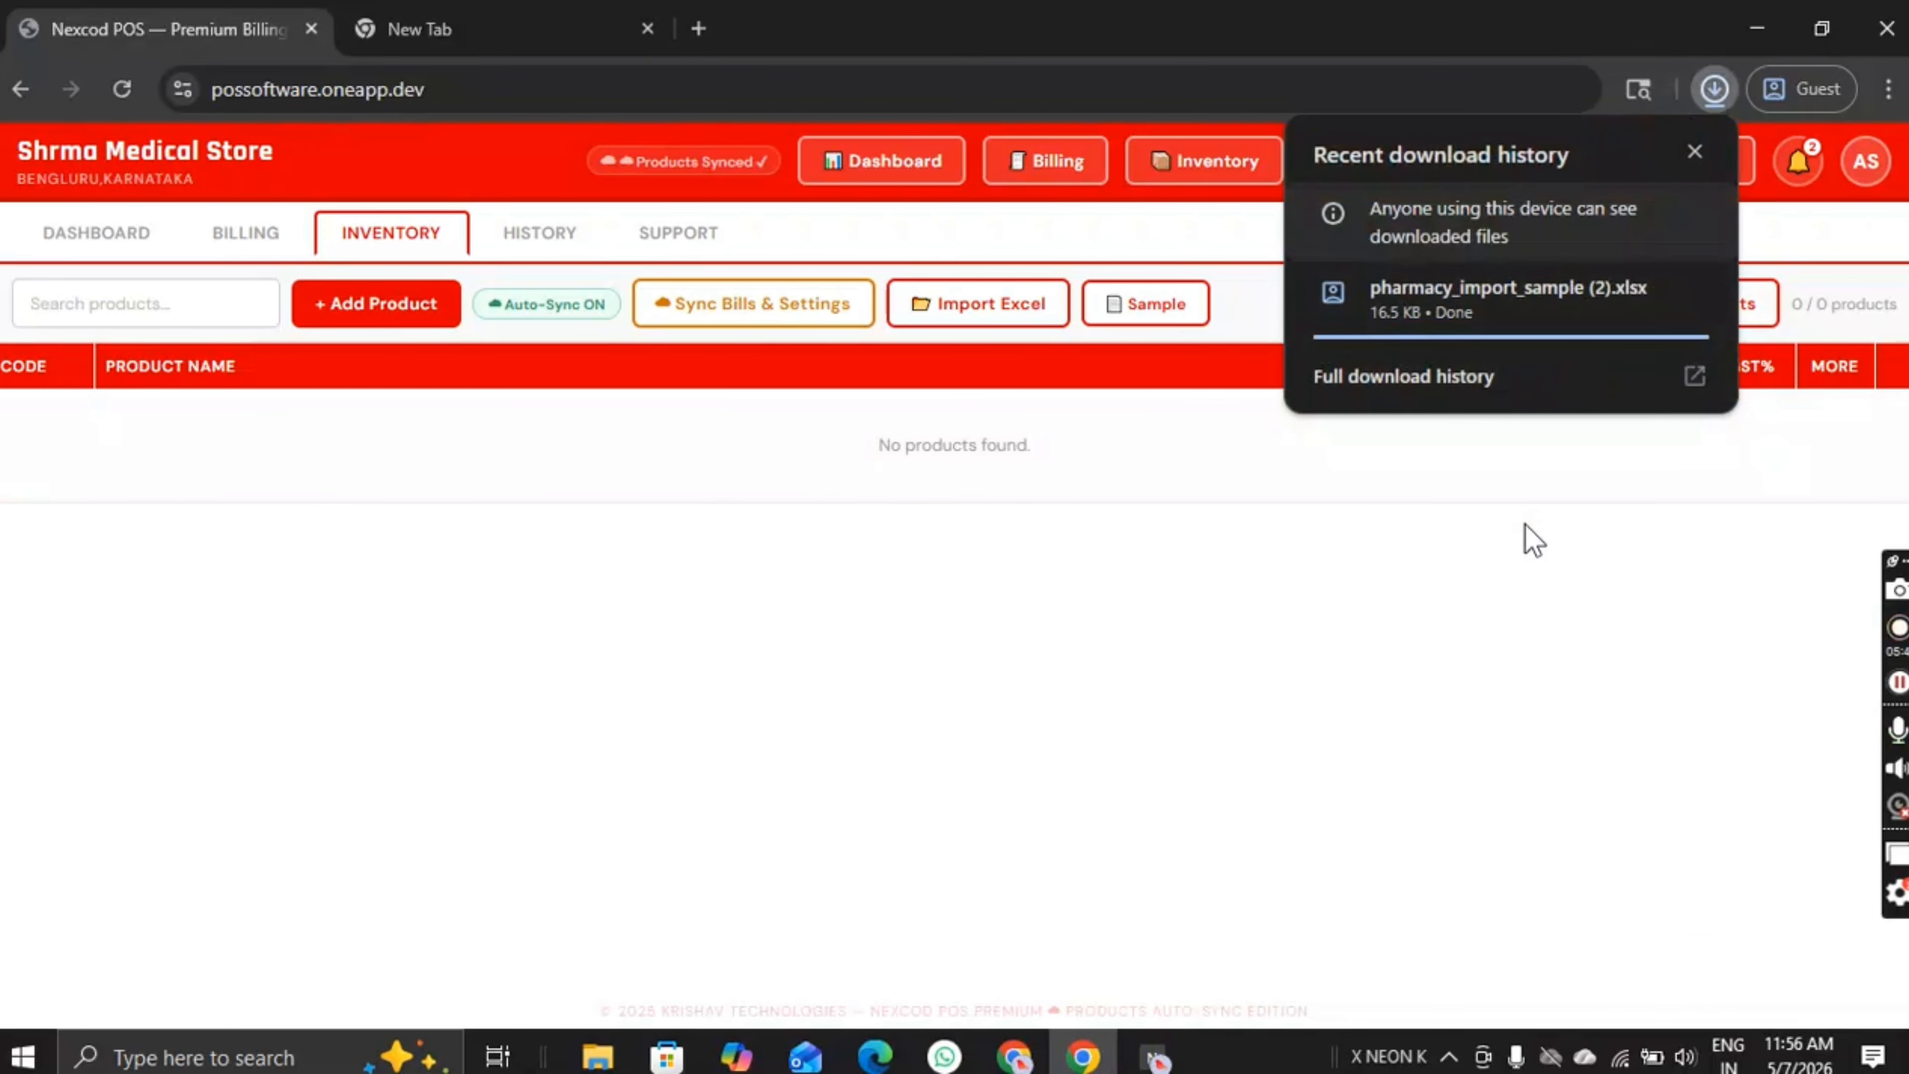
pyautogui.click(1534, 540)
pyautogui.click(1702, 85)
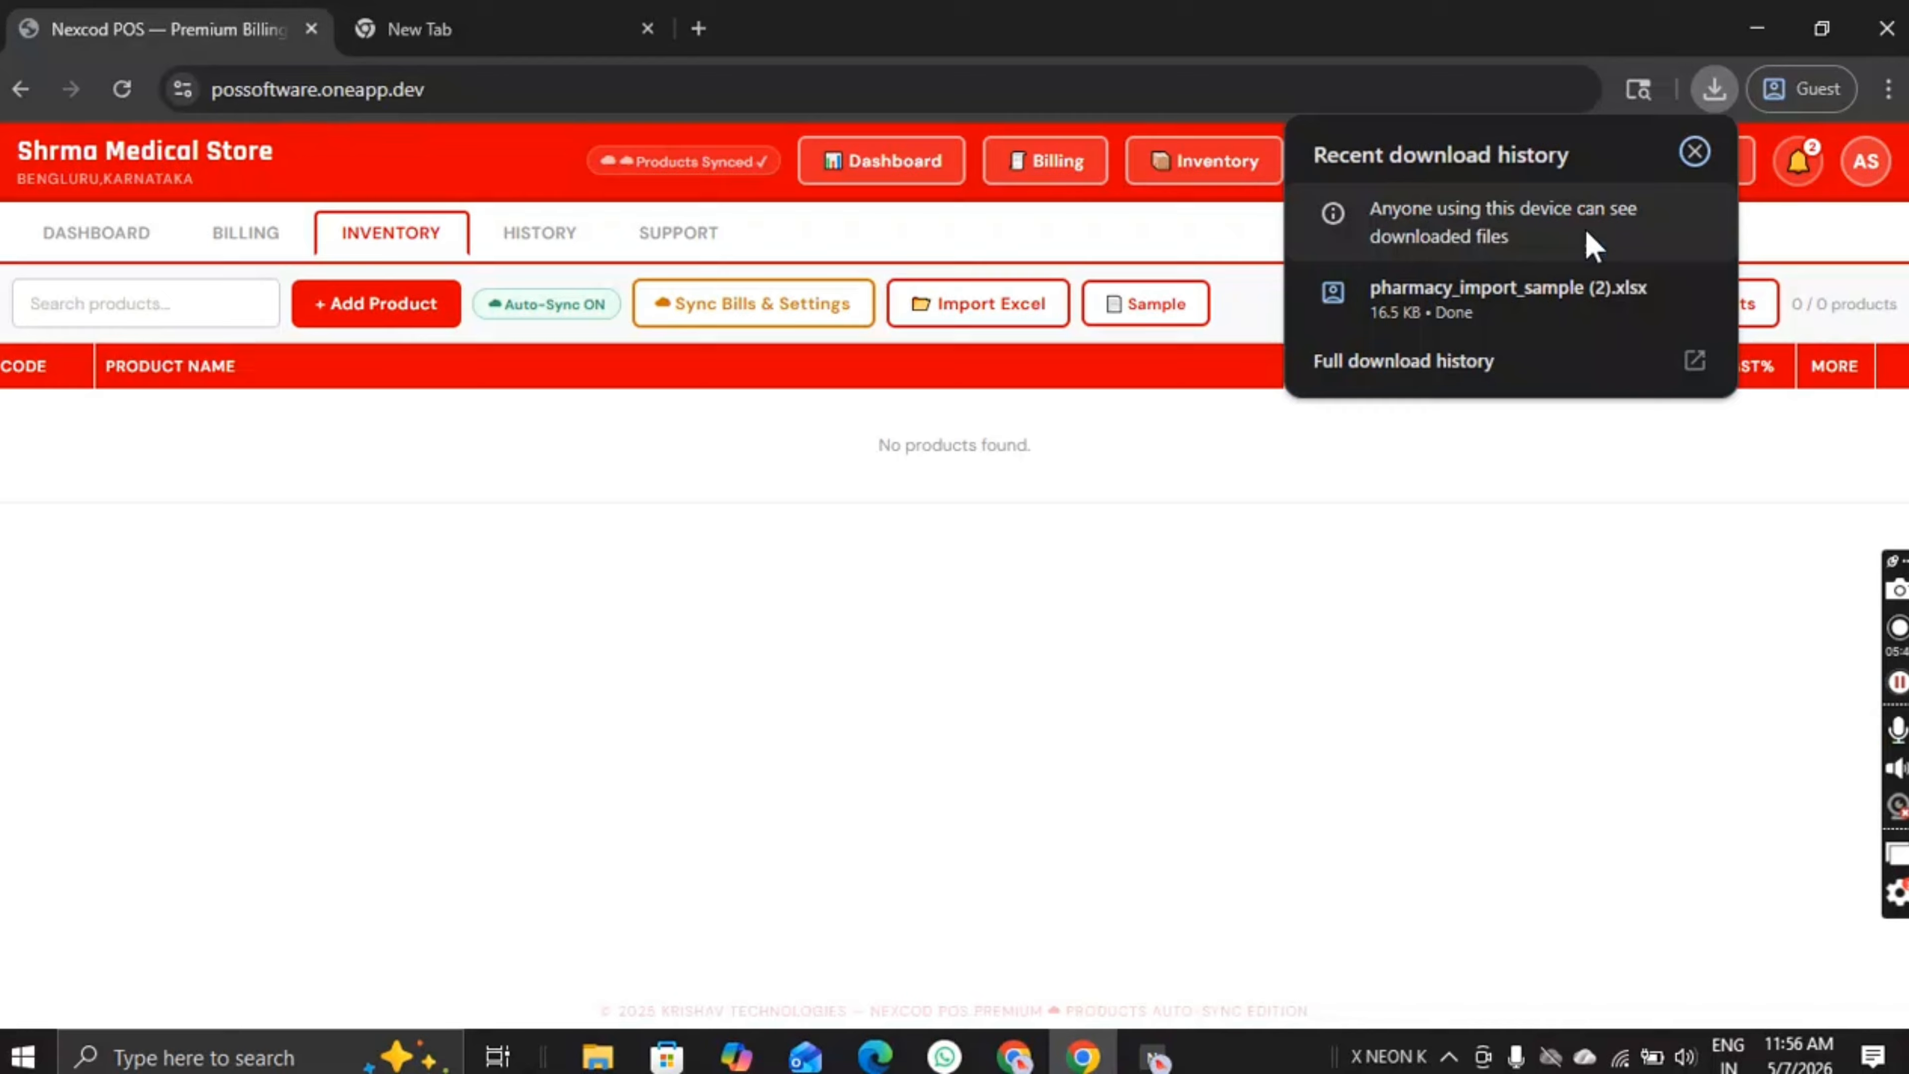
pyautogui.click(1466, 277)
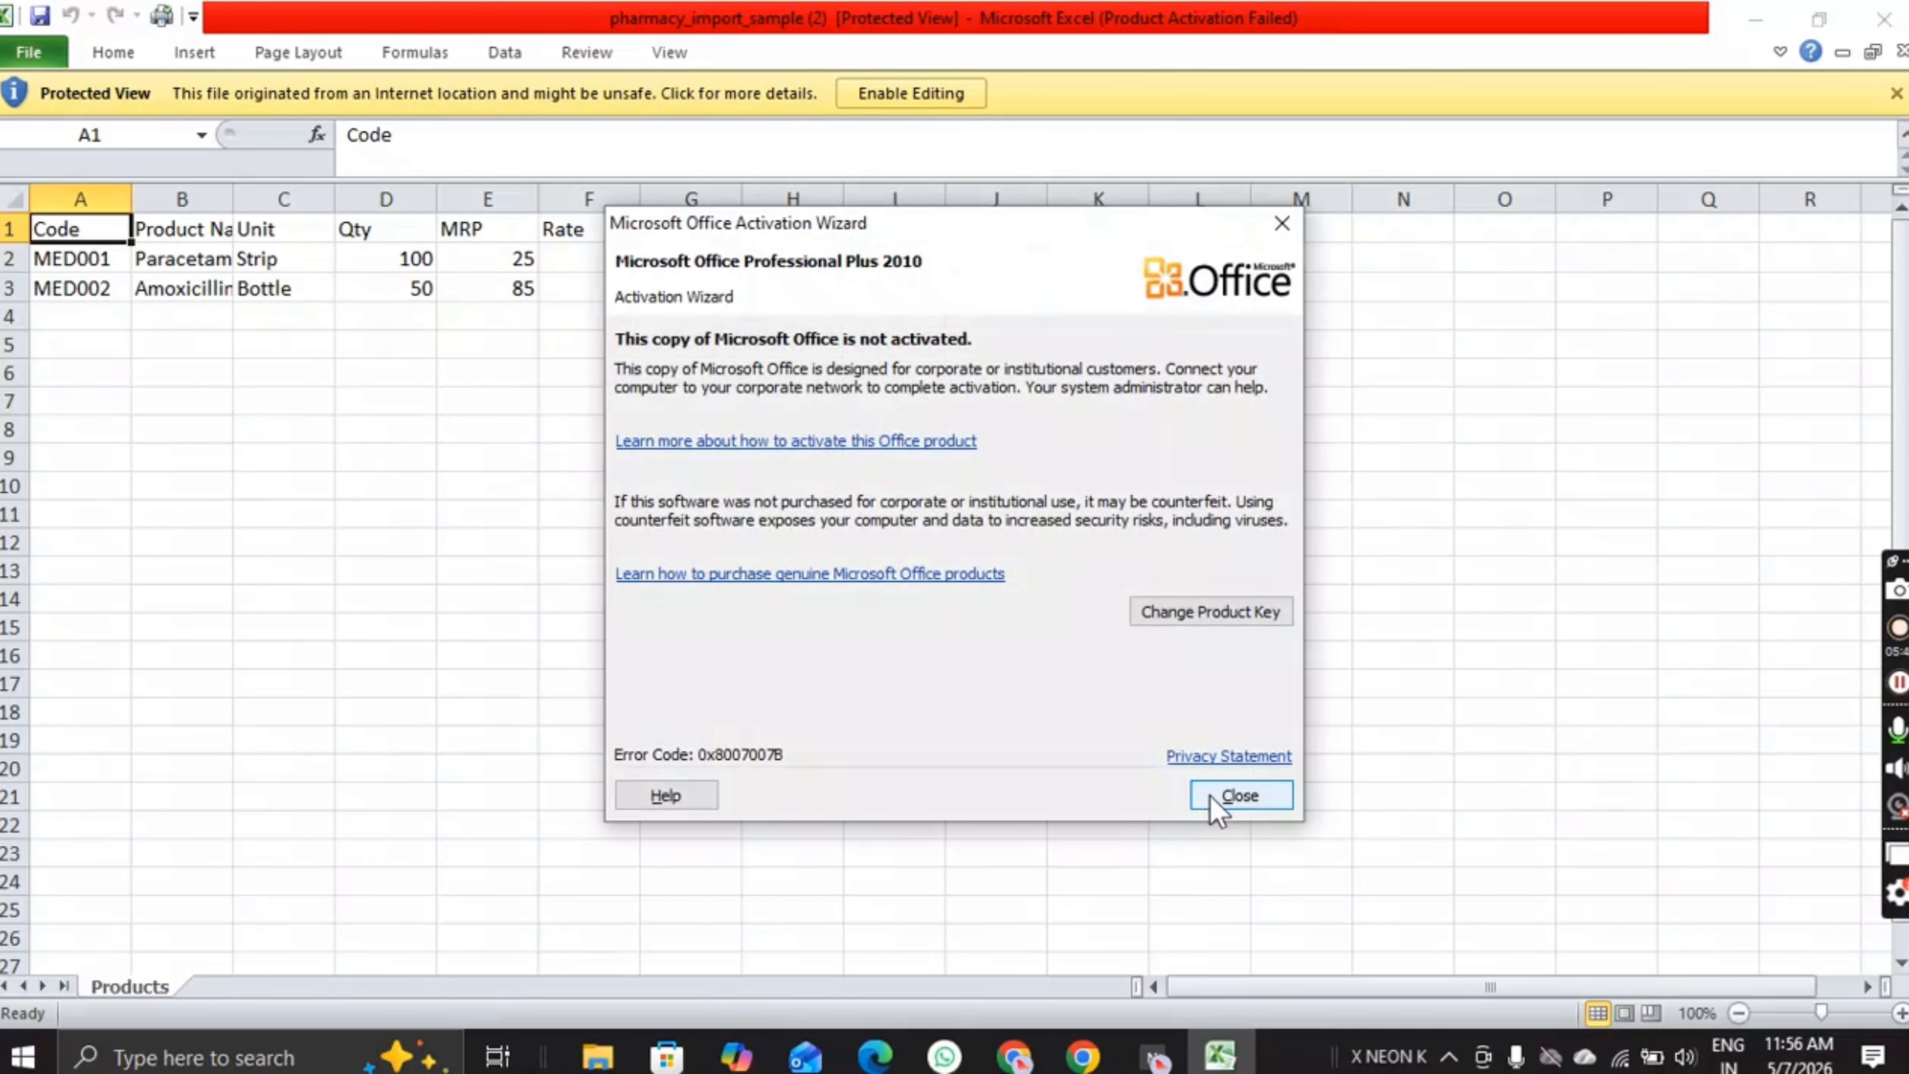
pyautogui.click(1241, 796)
# Step: Try selecting the two sample product rows and opening their cell menu
pyautogui.moveTo(57, 267); pyautogui.dragTo(1050, 278)
pyautogui.rightClick(1051, 286)
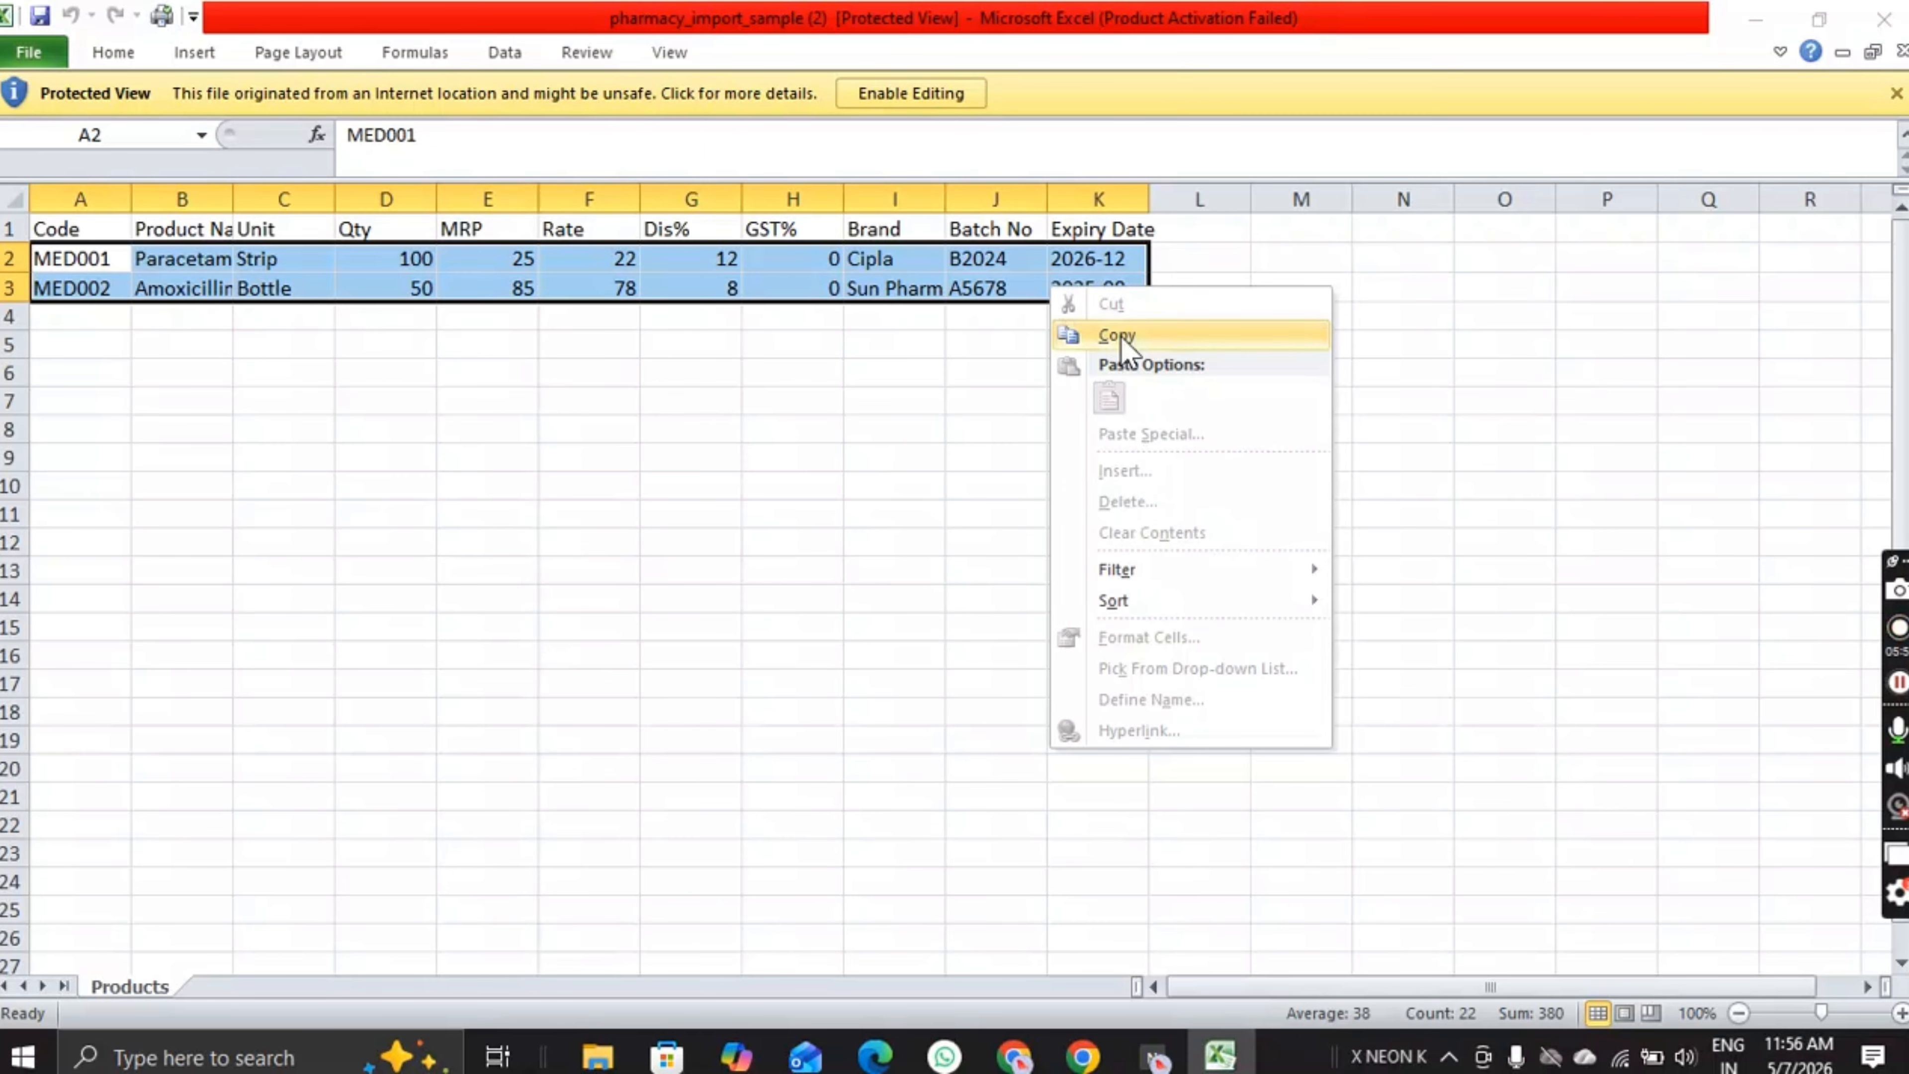
pyautogui.click(485, 291)
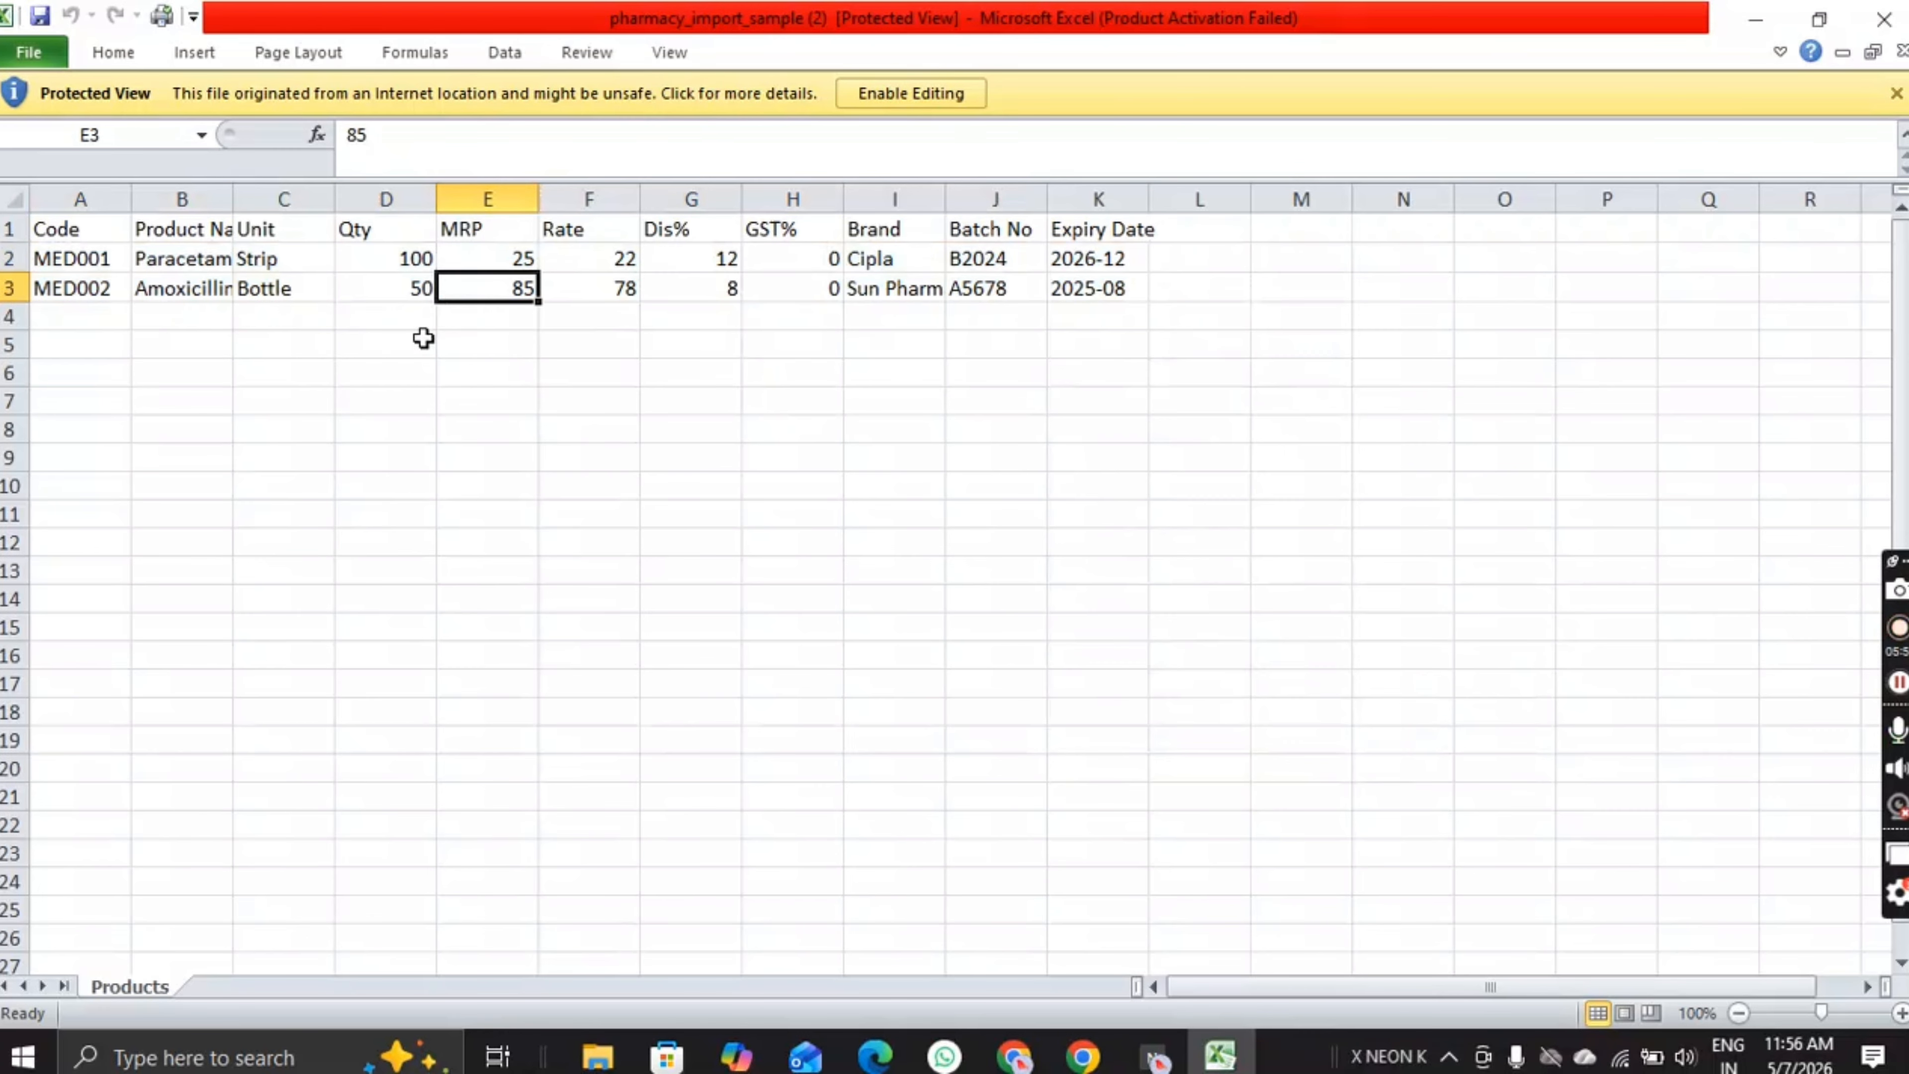
pyautogui.moveTo(410, 366); pyautogui.dragTo(387, 348)
pyautogui.click(79, 266)
pyautogui.rightClick(85, 263)
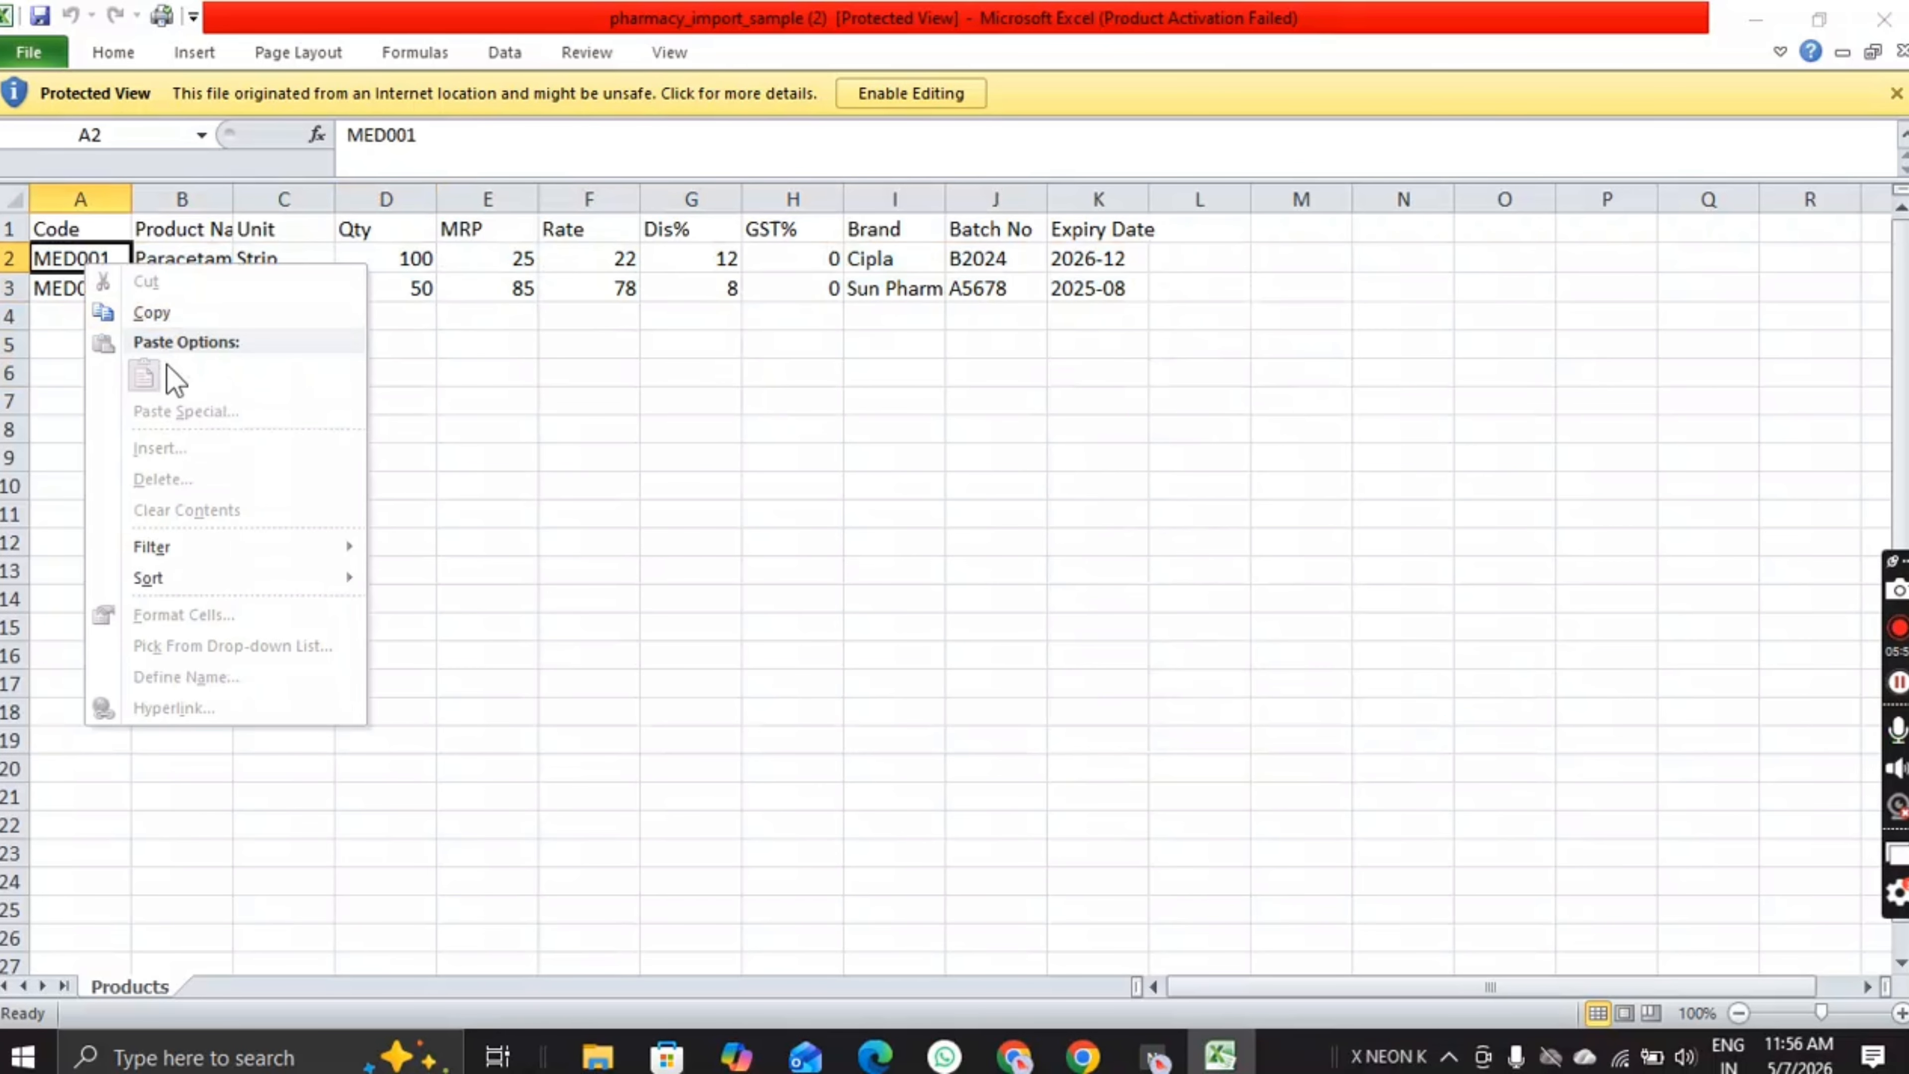
pyautogui.click(909, 106)
# Step: Enable editing and clear the contents of sample rows A2:K3
pyautogui.click(931, 90)
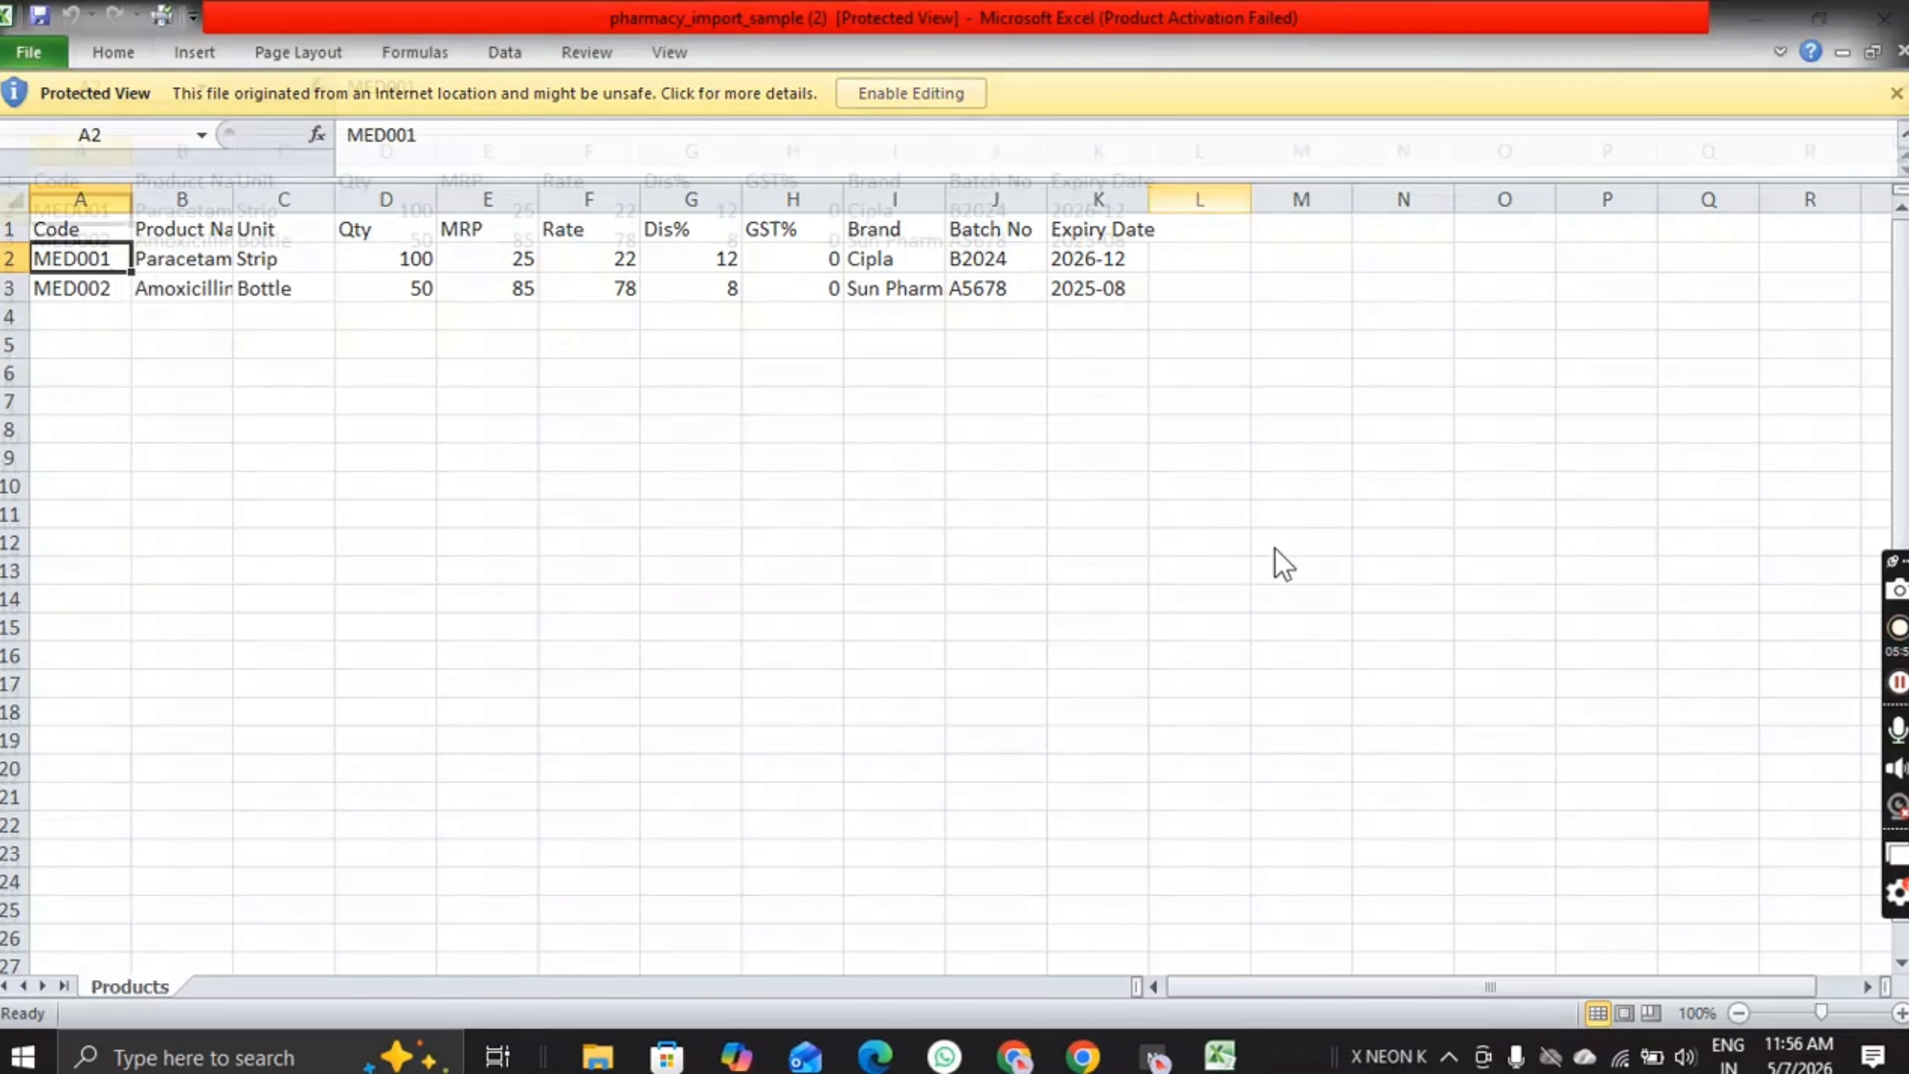
pyautogui.moveTo(403, 589); pyautogui.dragTo(382, 572)
pyautogui.click(77, 328)
pyautogui.moveTo(78, 329); pyautogui.dragTo(1064, 355)
pyautogui.rightClick(1066, 351)
pyautogui.click(1171, 610)
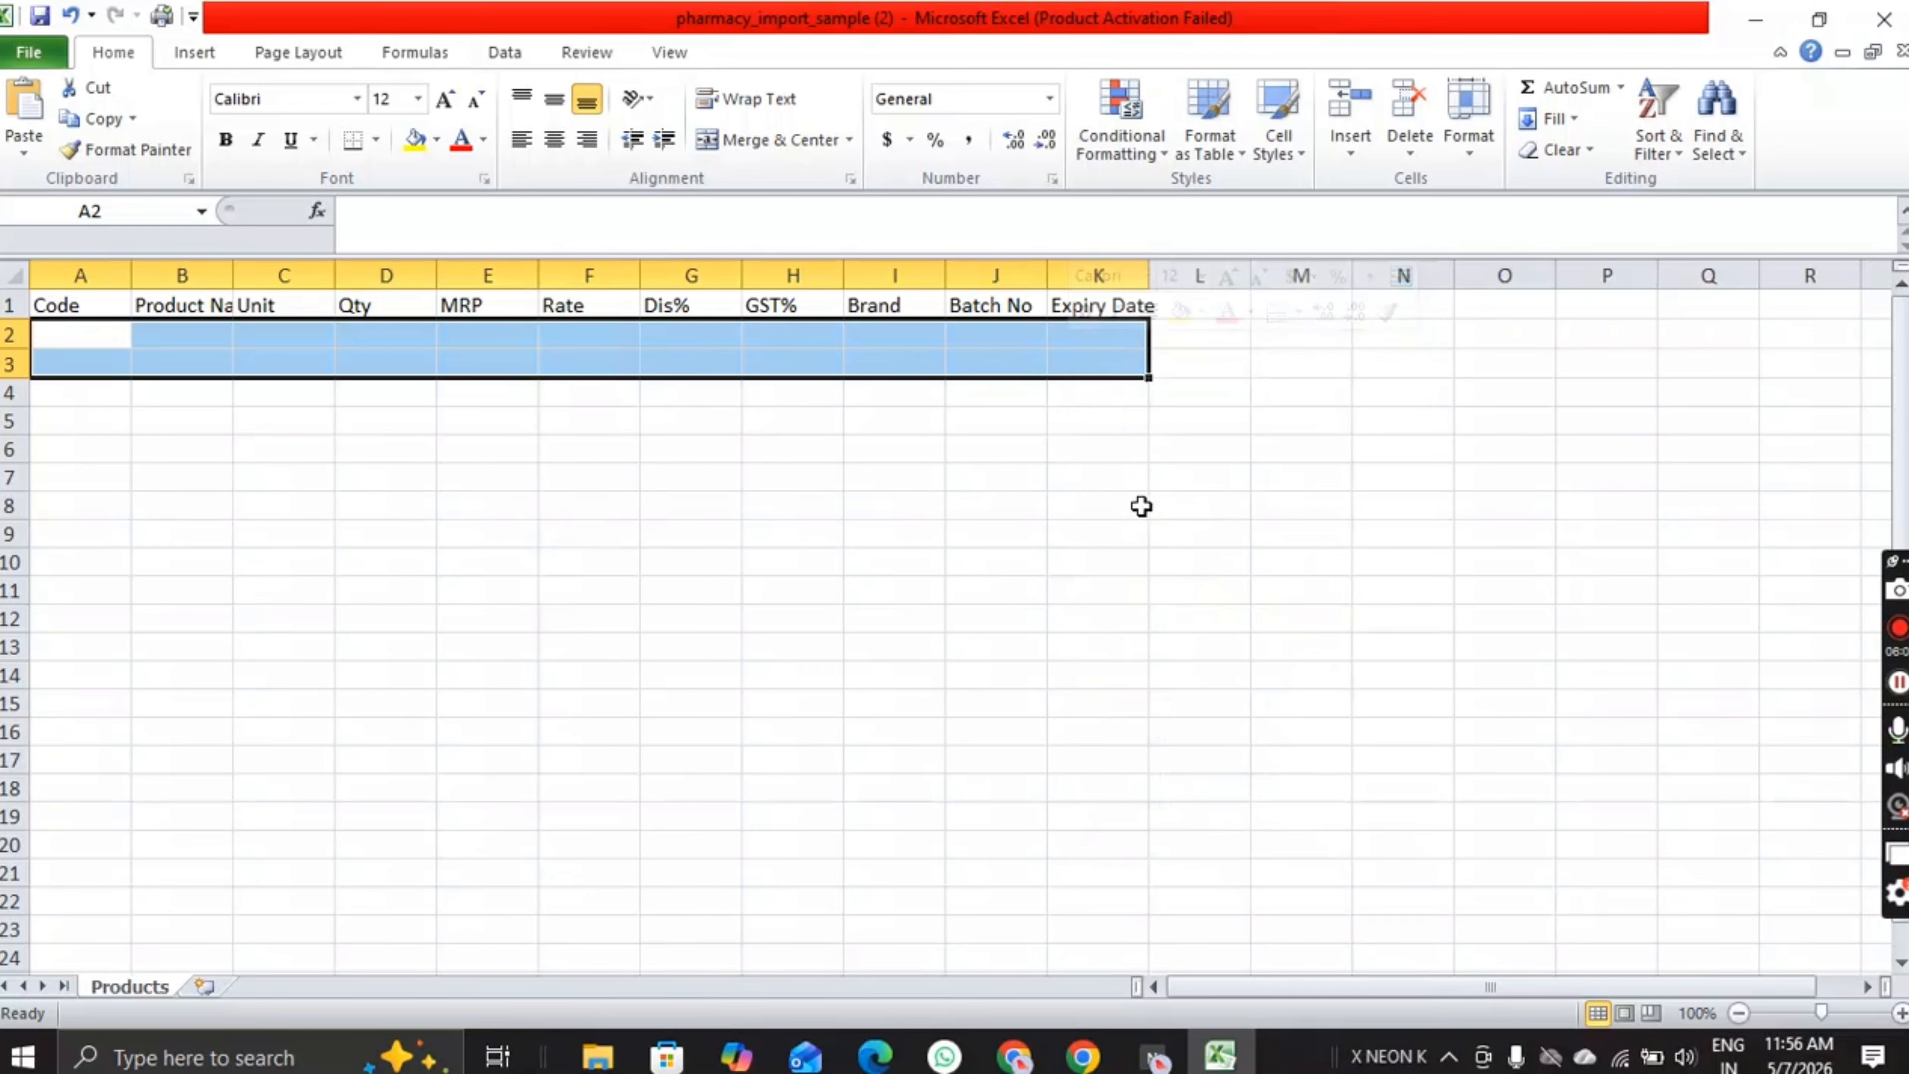
pyautogui.click(949, 580)
# Step: Enter product codes 1HHH in A2 and 1FFF in A3
pyautogui.doubleClick(91, 337)
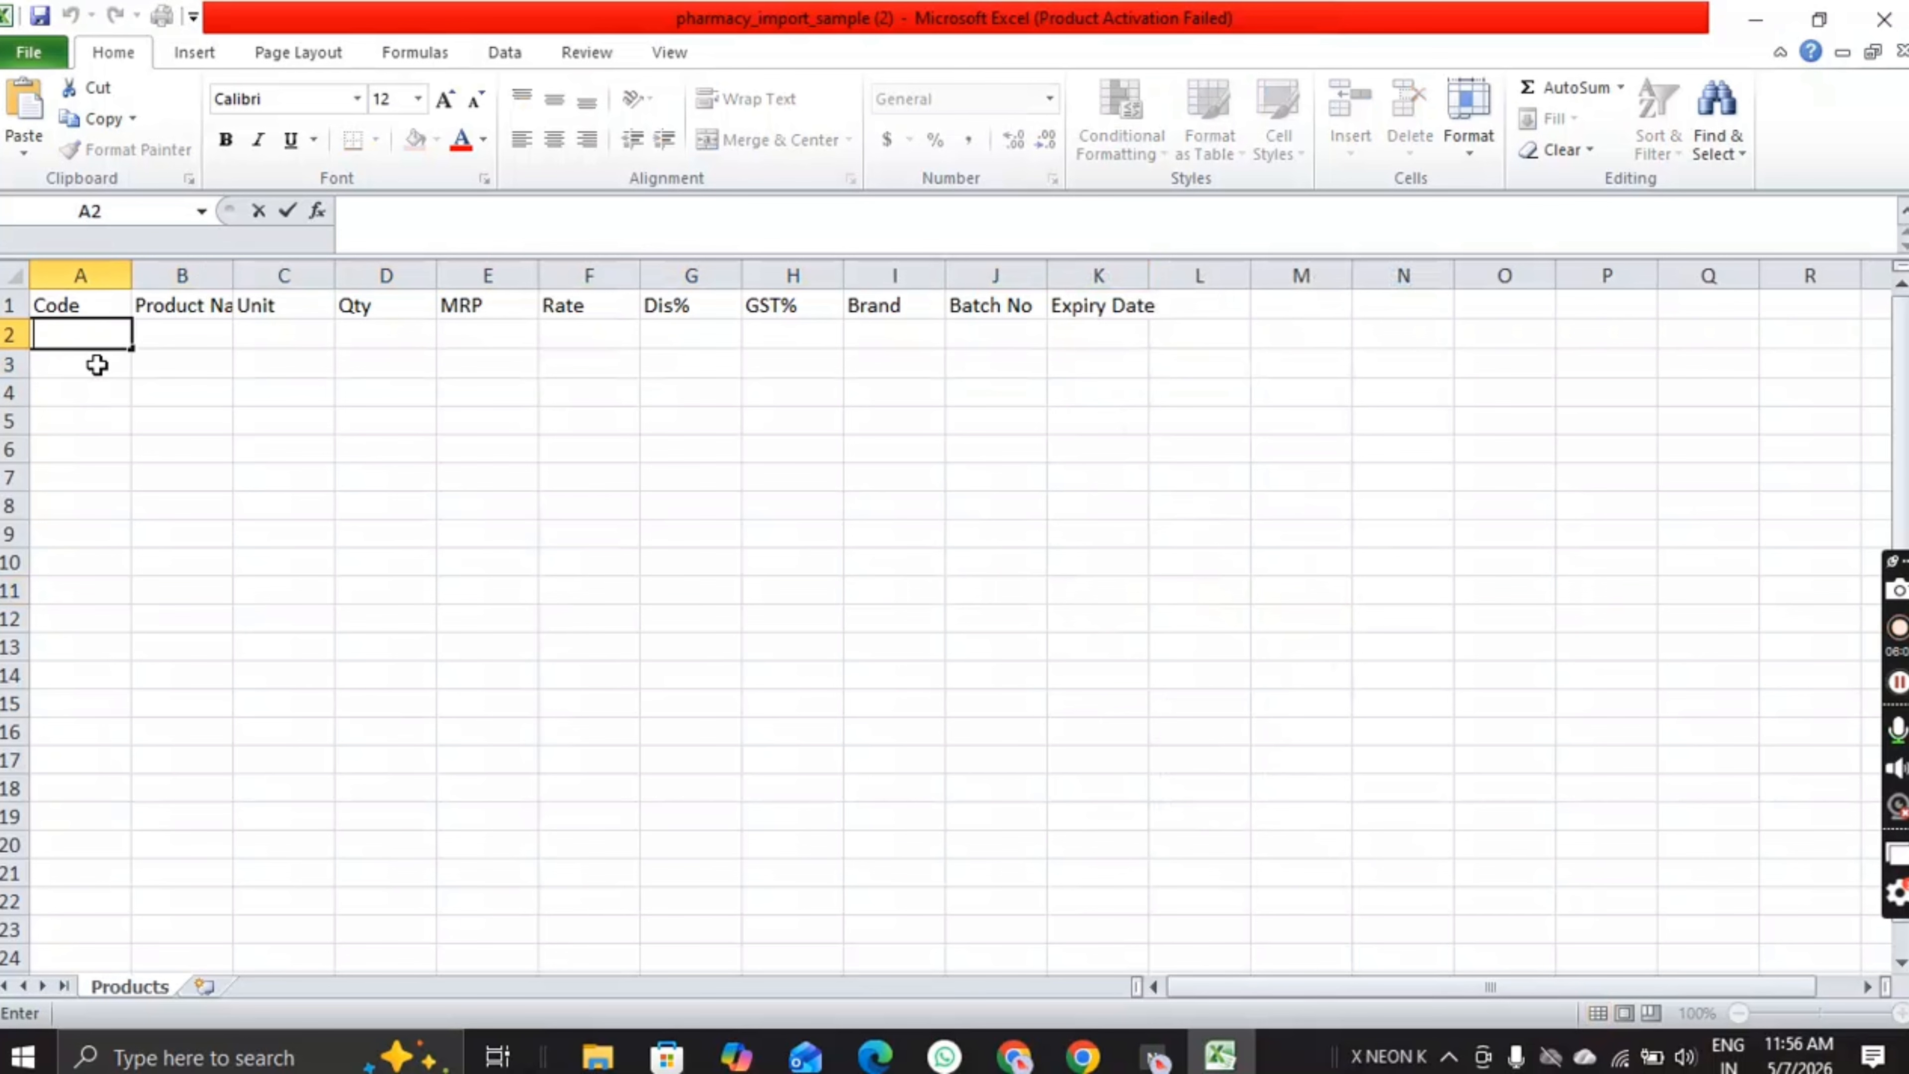
pyautogui.write('1HHH')
pyautogui.click(97, 365)
pyautogui.write('1')
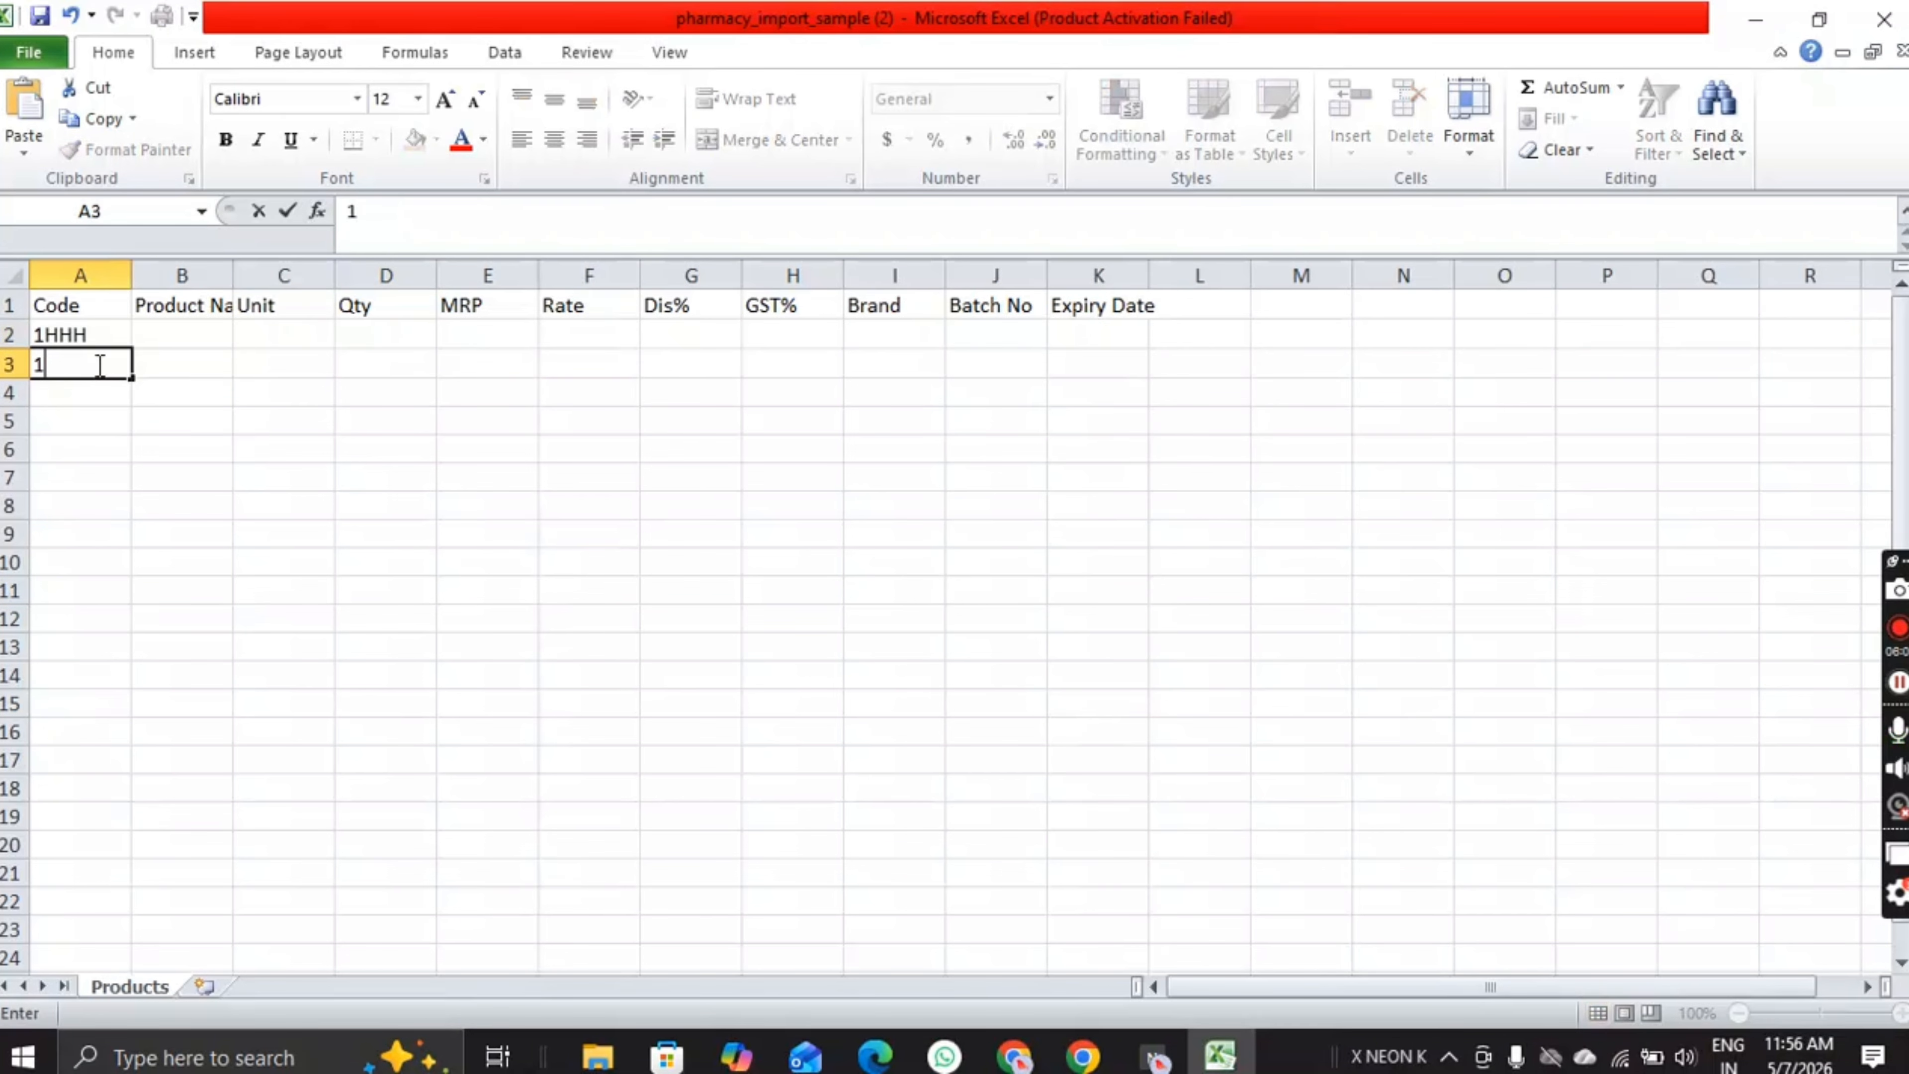
pyautogui.write('FFF')
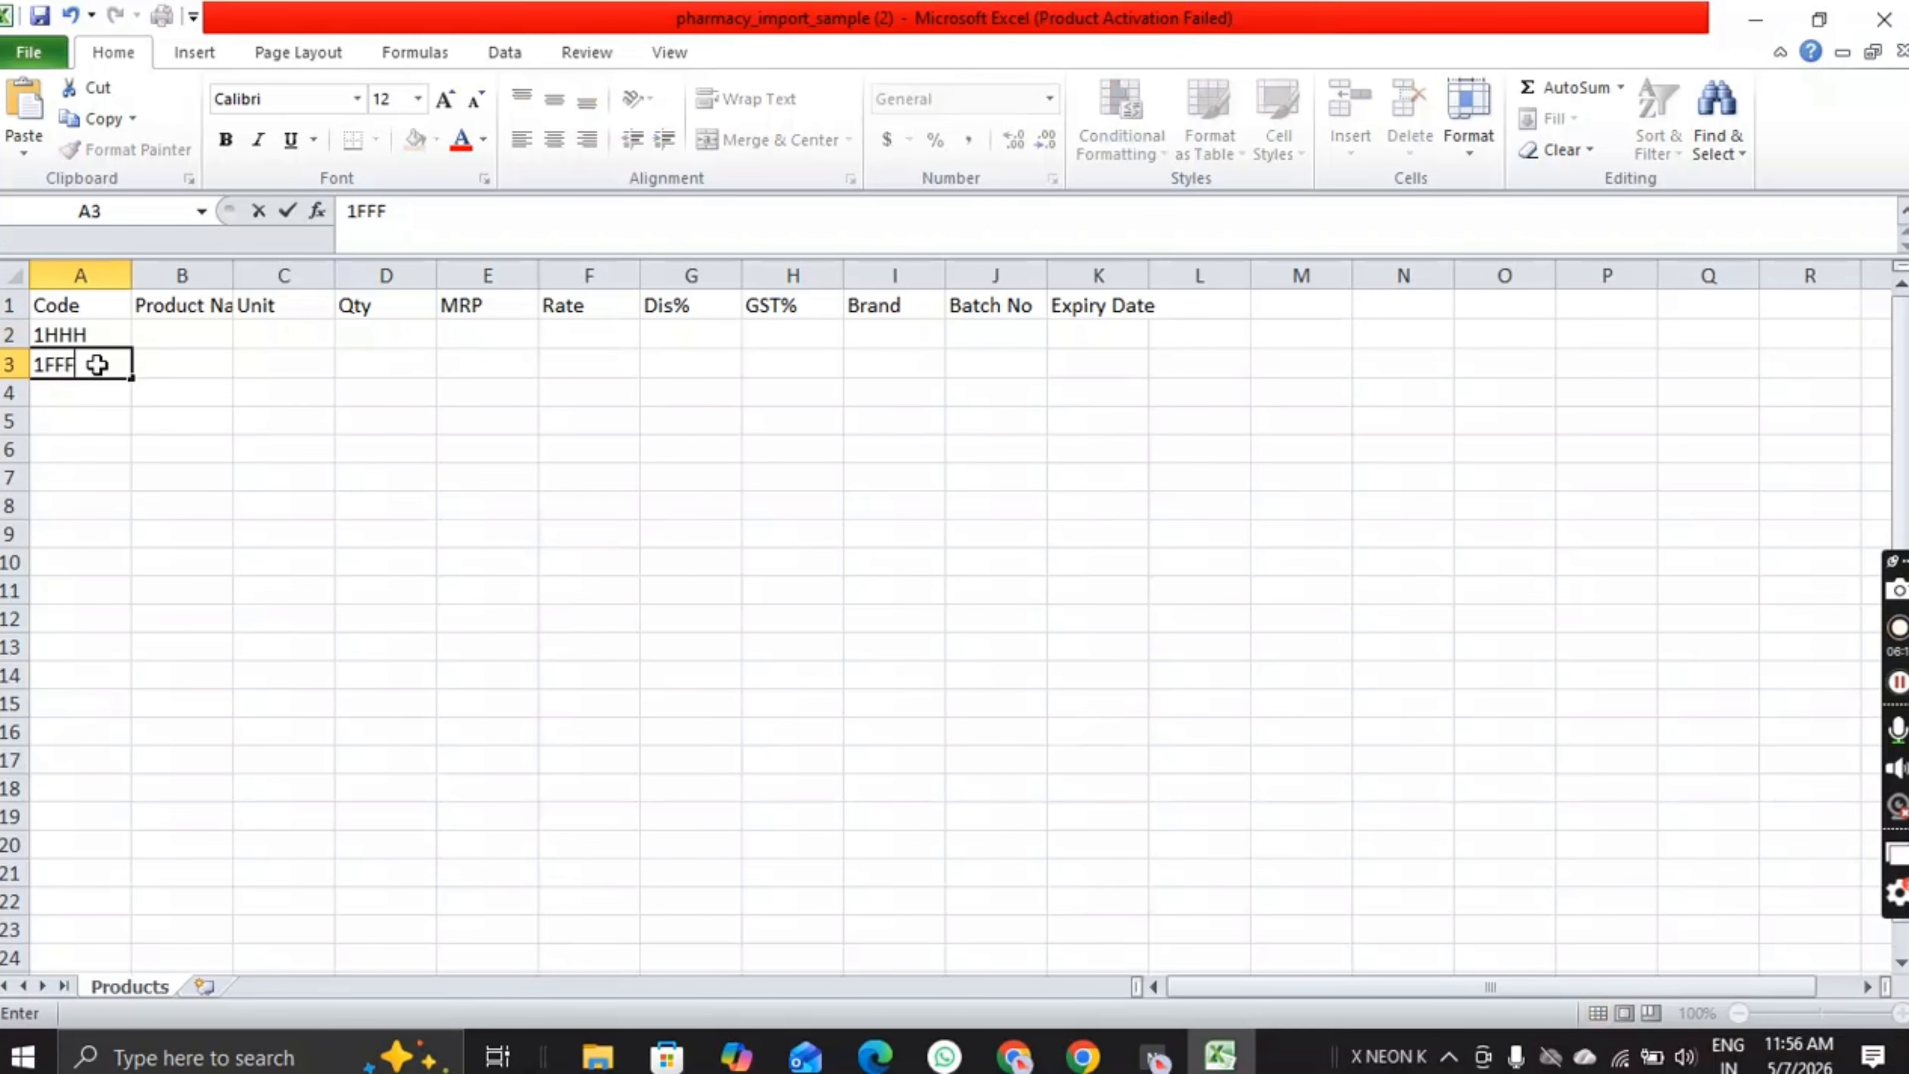
pyautogui.press('Return')
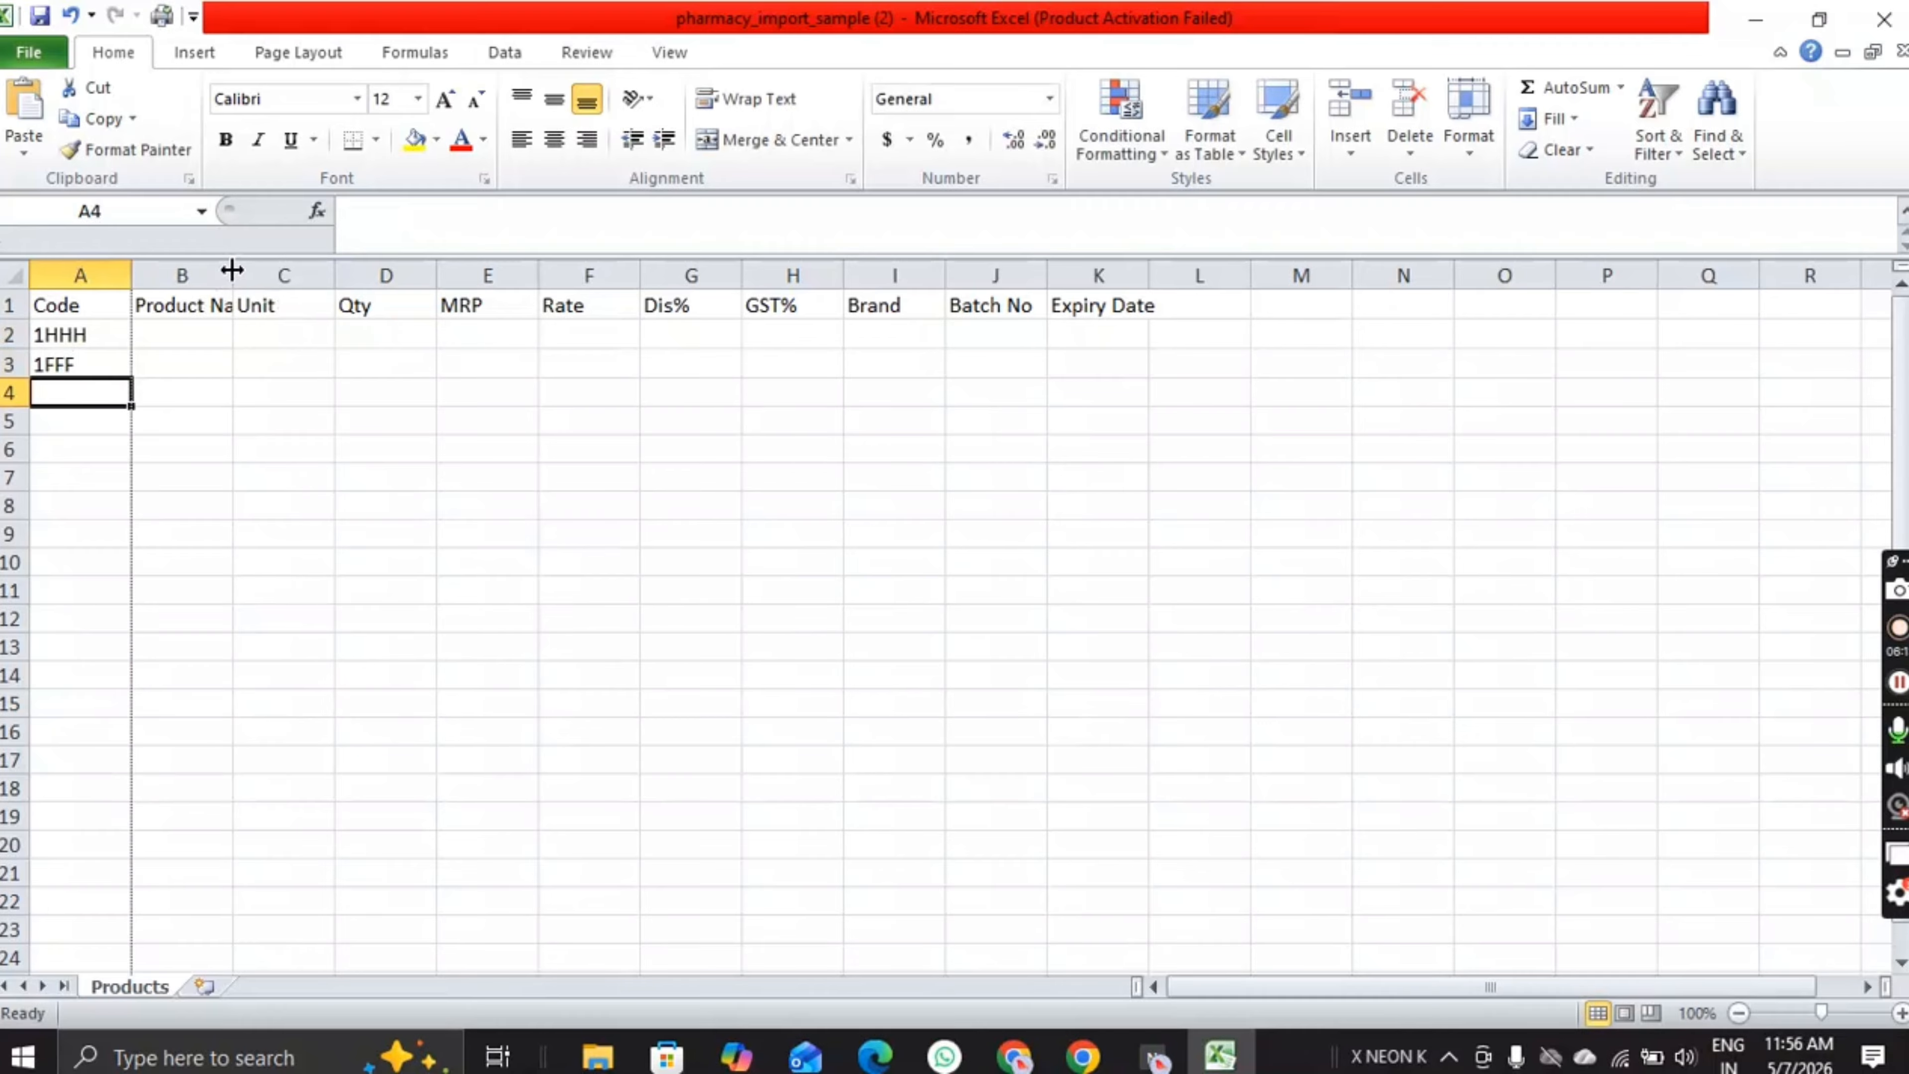
# Step: Fill row 2 with Paracitamol 500mg, unit 15 TAB, quantity 1000, MRP 55 and rate 55
pyautogui.moveTo(232, 269); pyautogui.dragTo(382, 272)
pyautogui.doubleClick(270, 333)
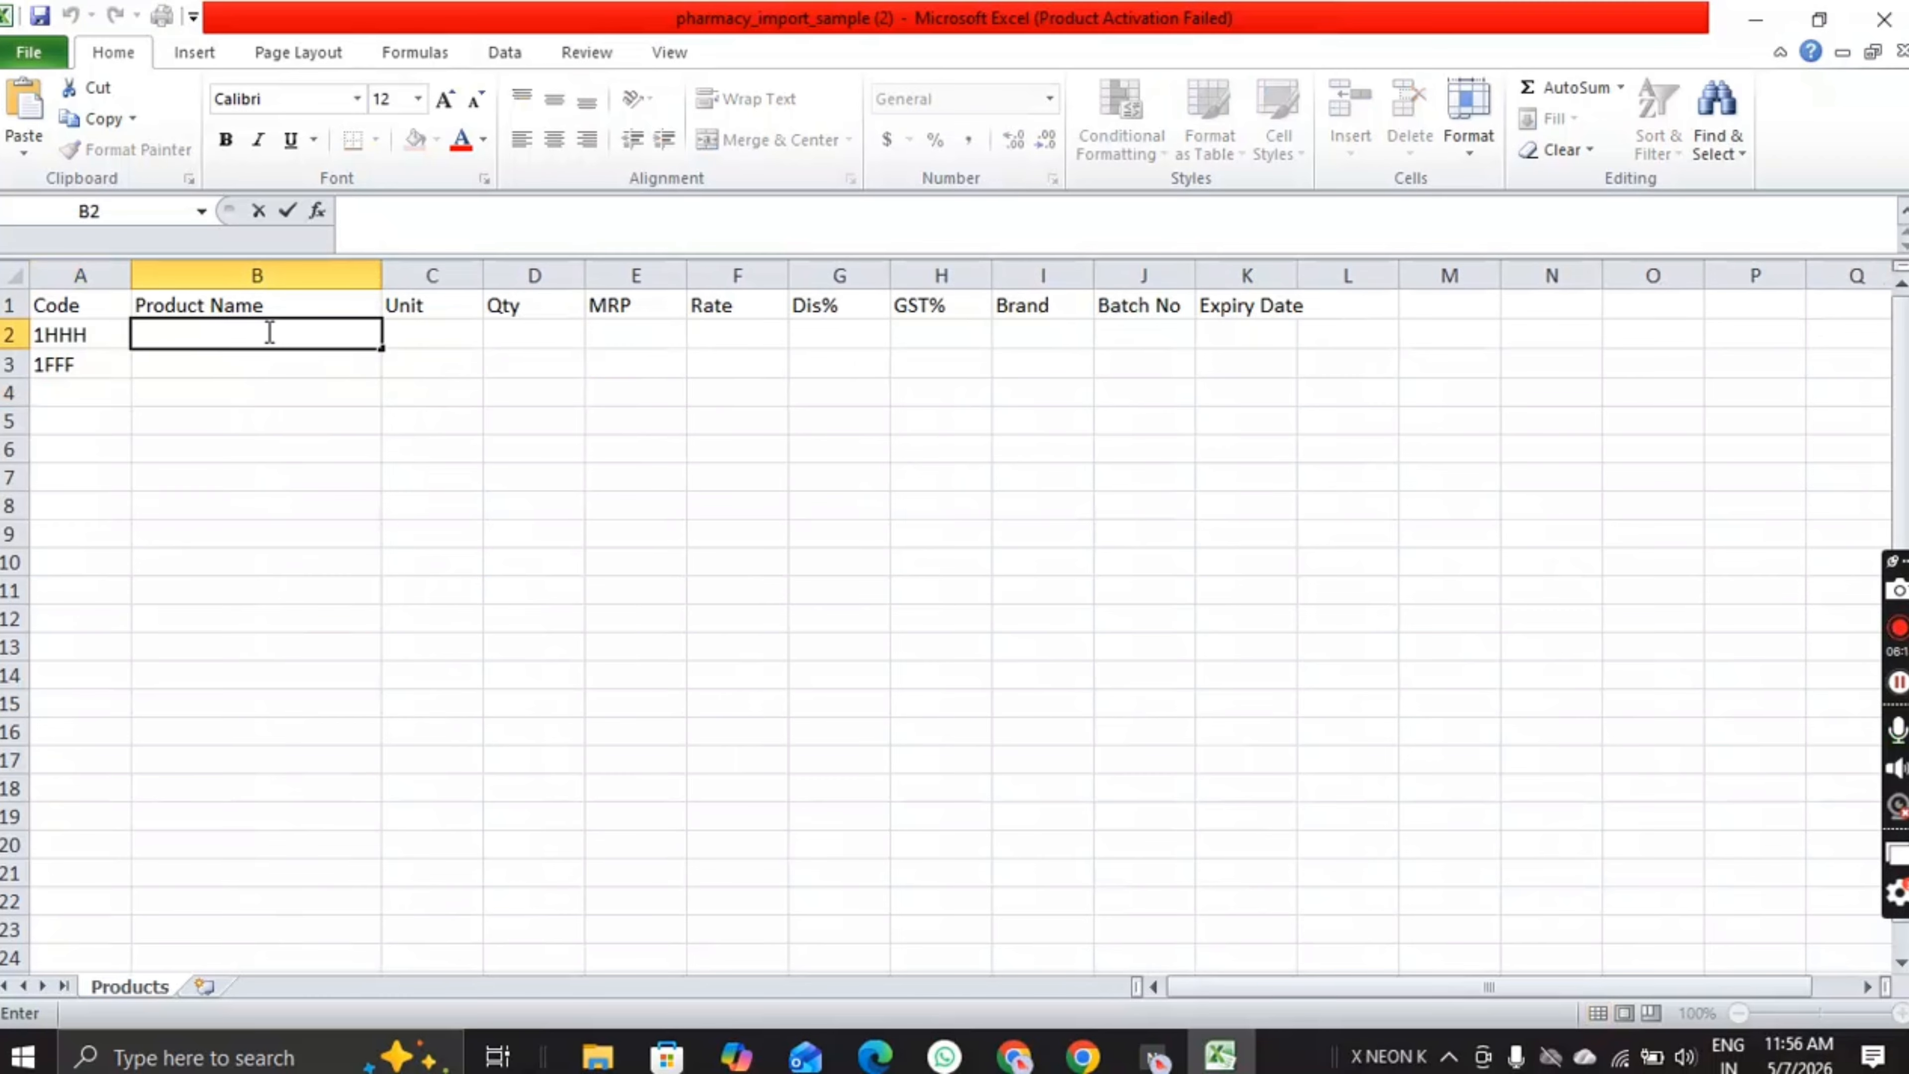
pyautogui.write('Paracitamol 50')
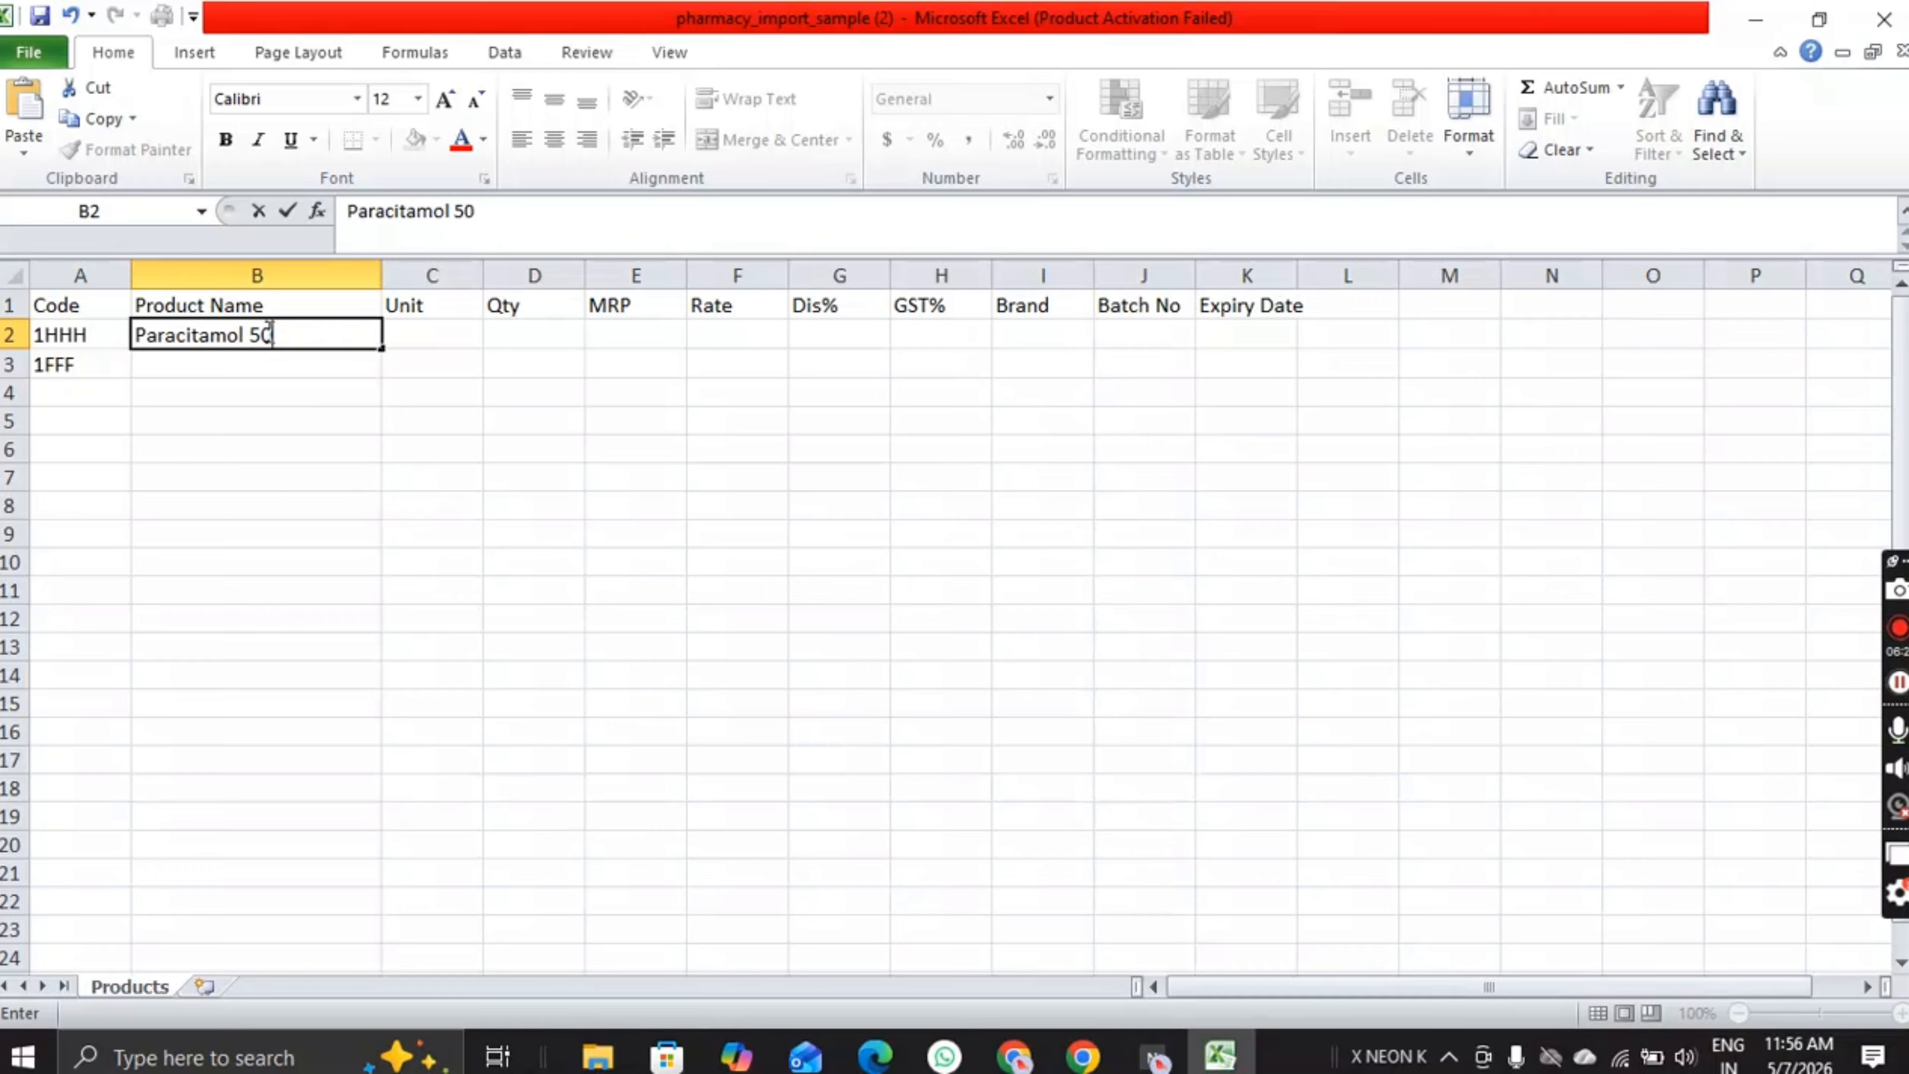
pyautogui.write('0mg')
pyautogui.press('Tab')
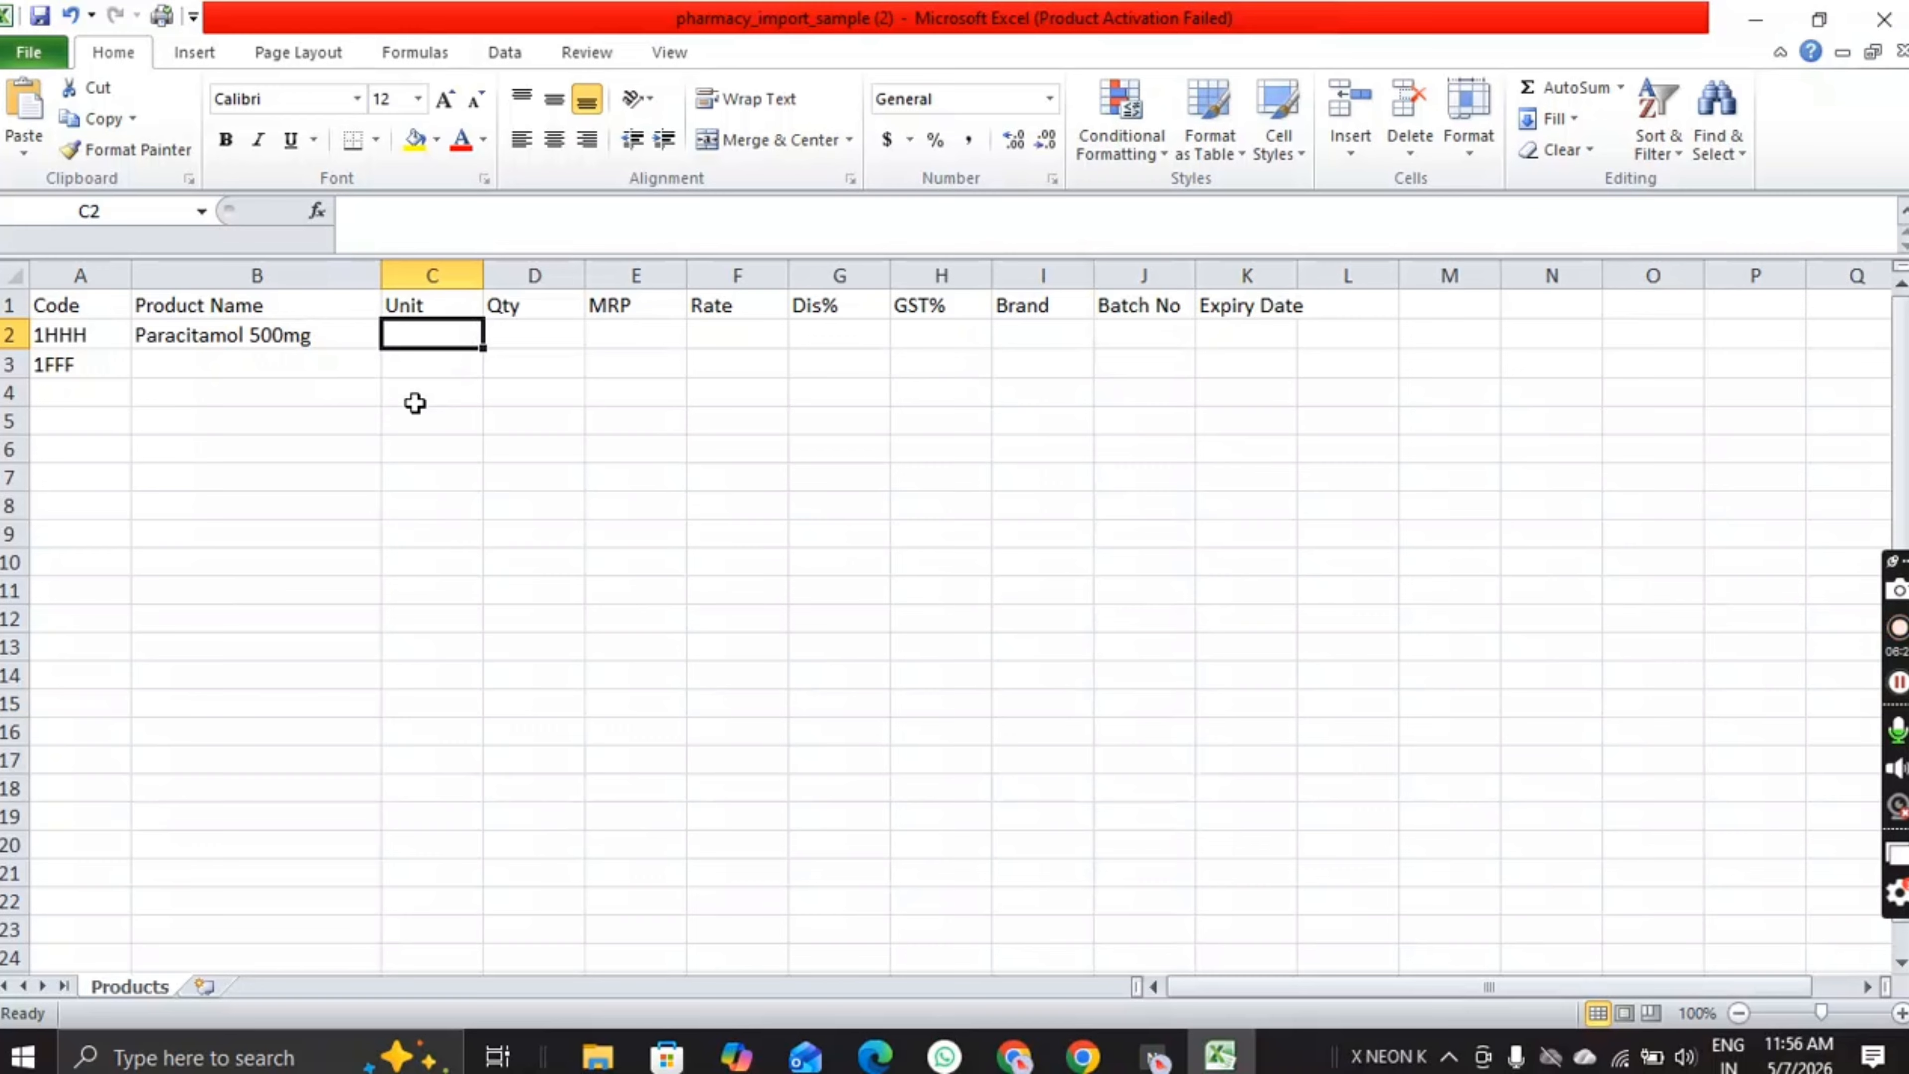
pyautogui.write('14')
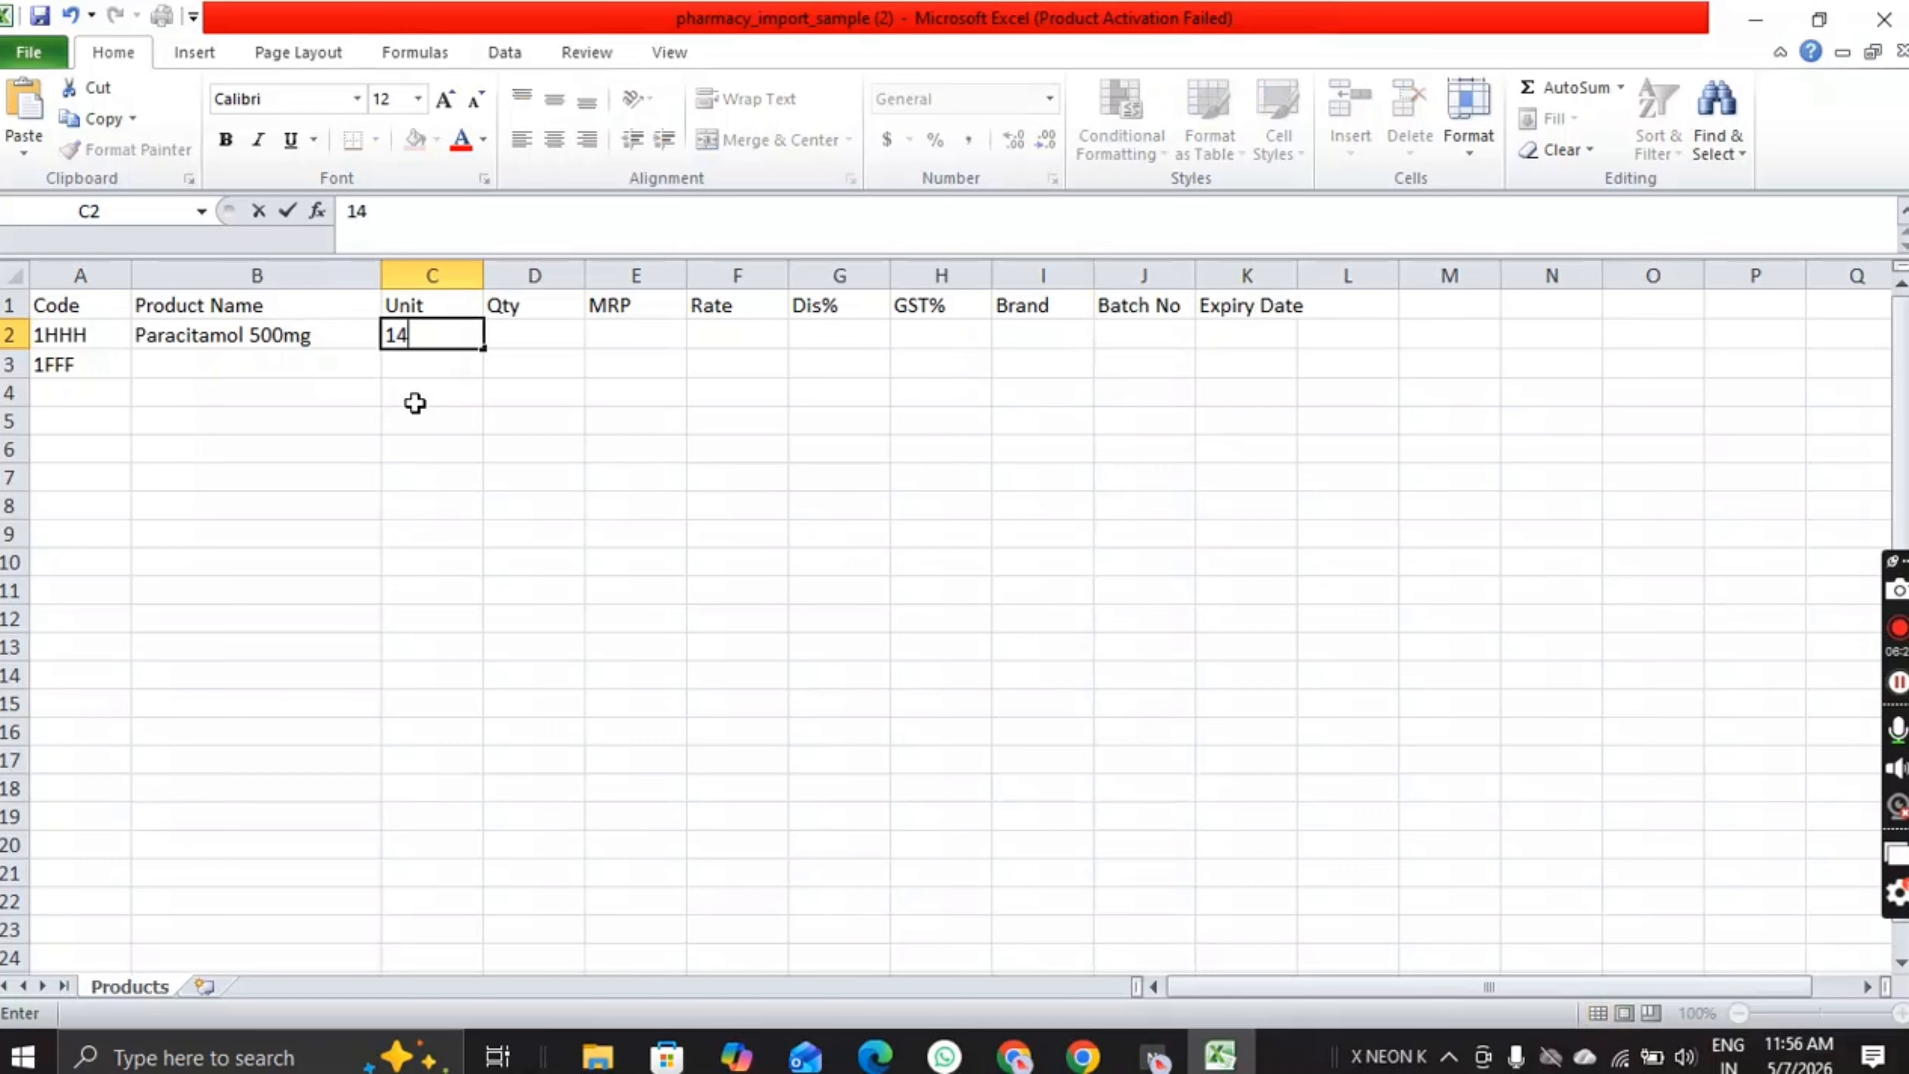
pyautogui.write(' TAB')
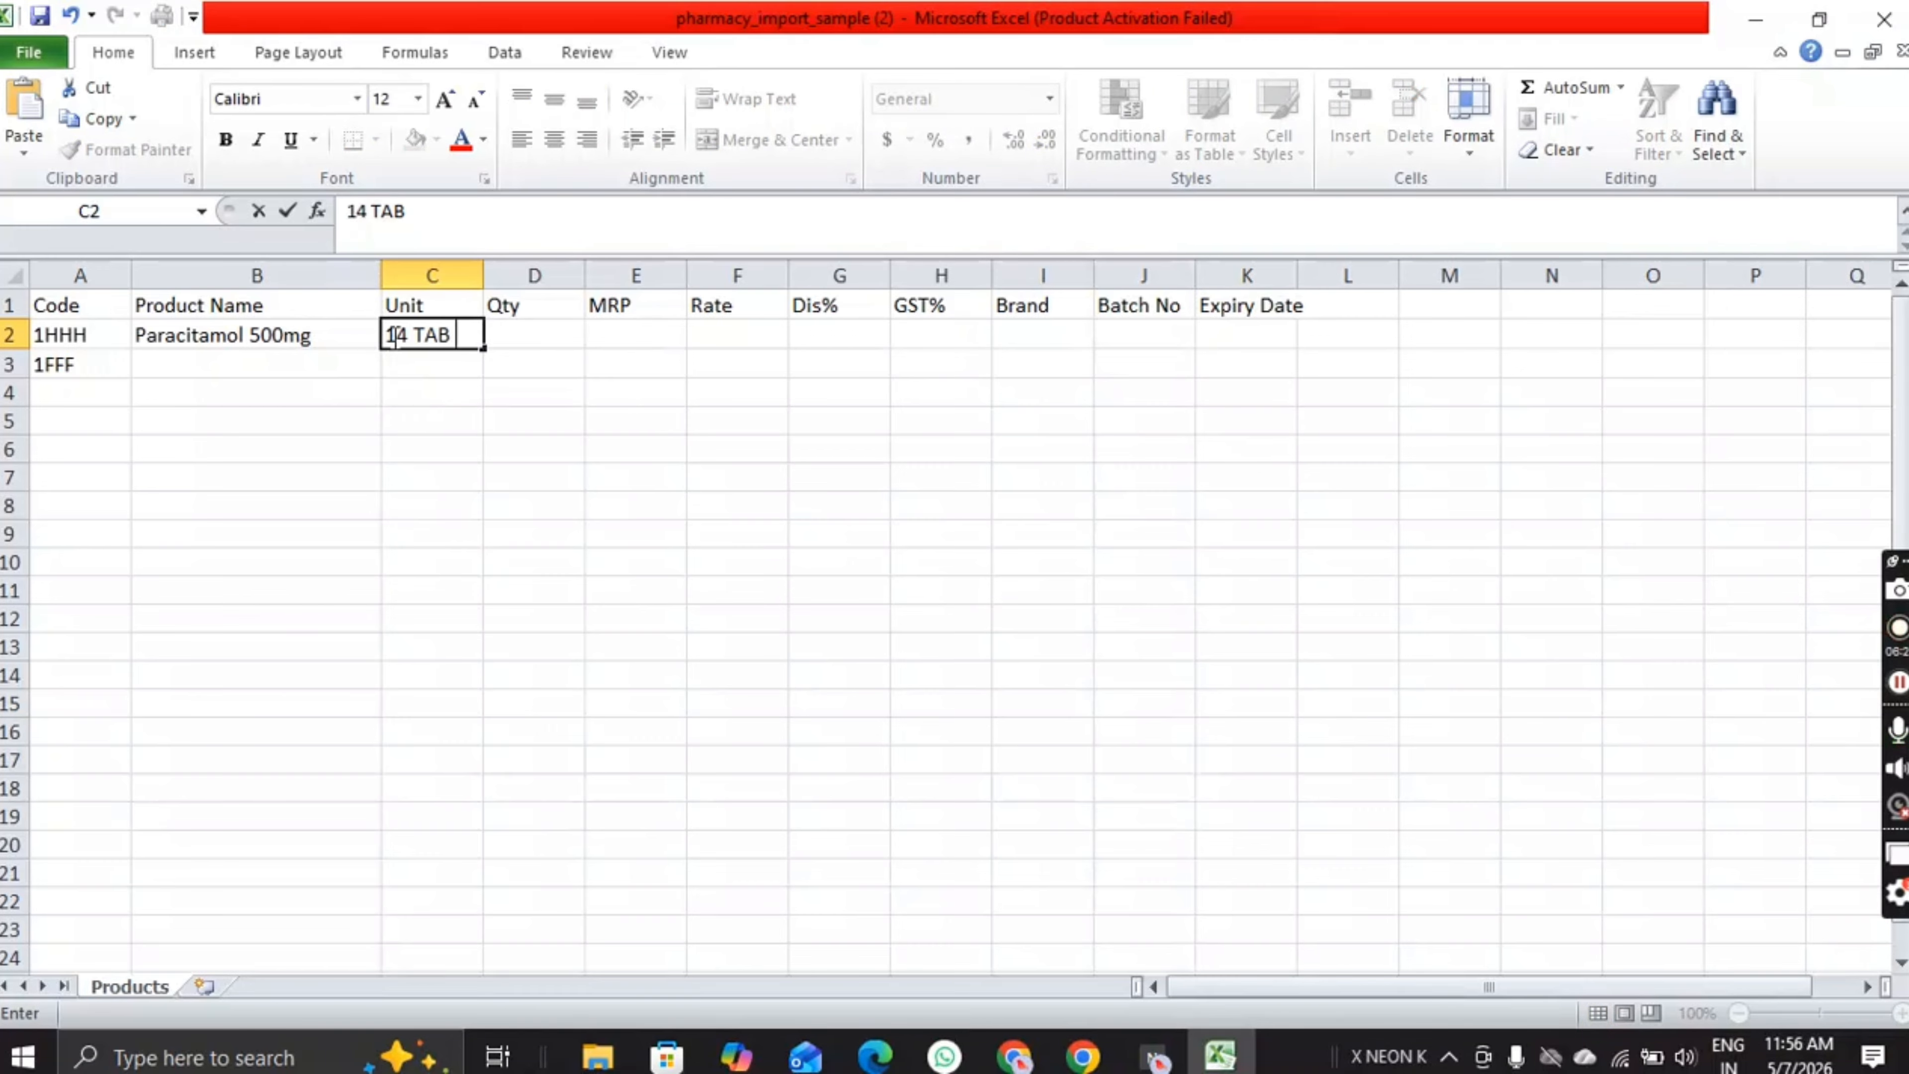
pyautogui.press('BackSpace')
pyautogui.write('5')
pyautogui.press('Tab')
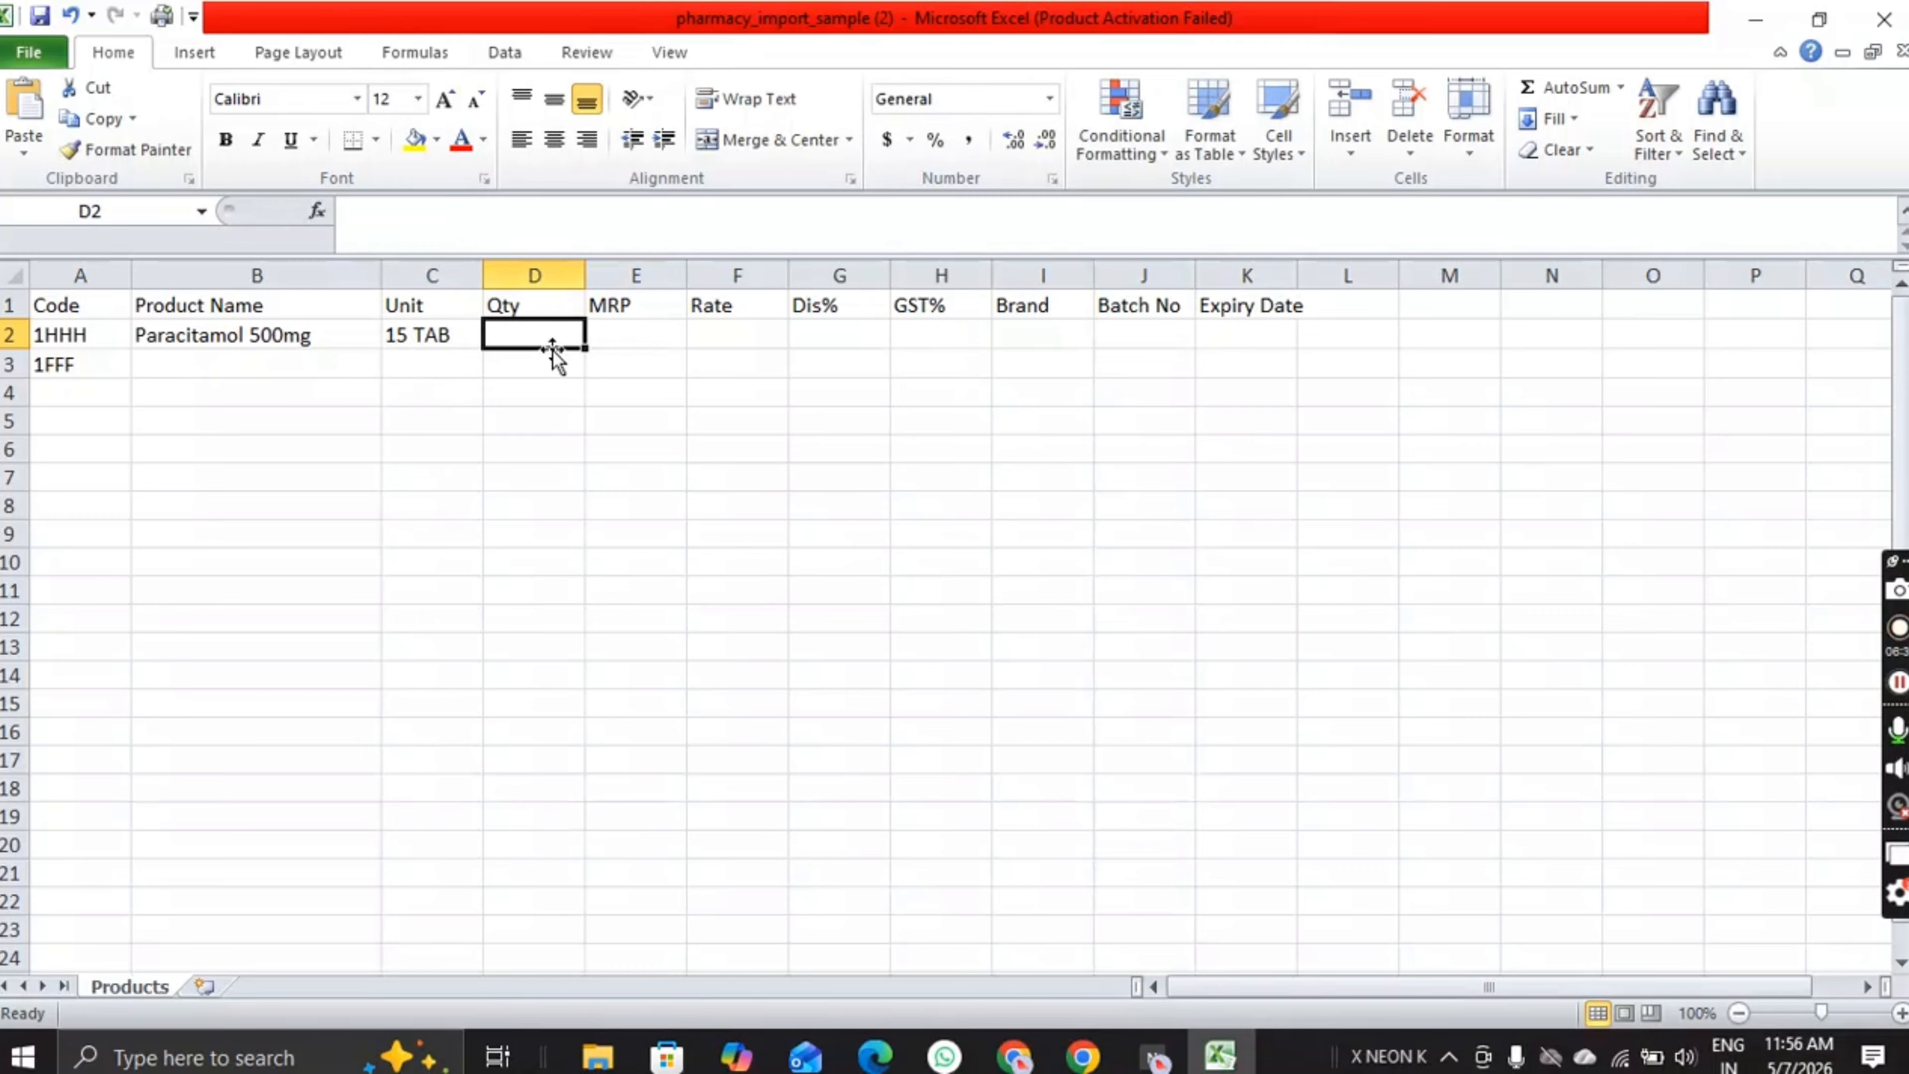
pyautogui.write('1000')
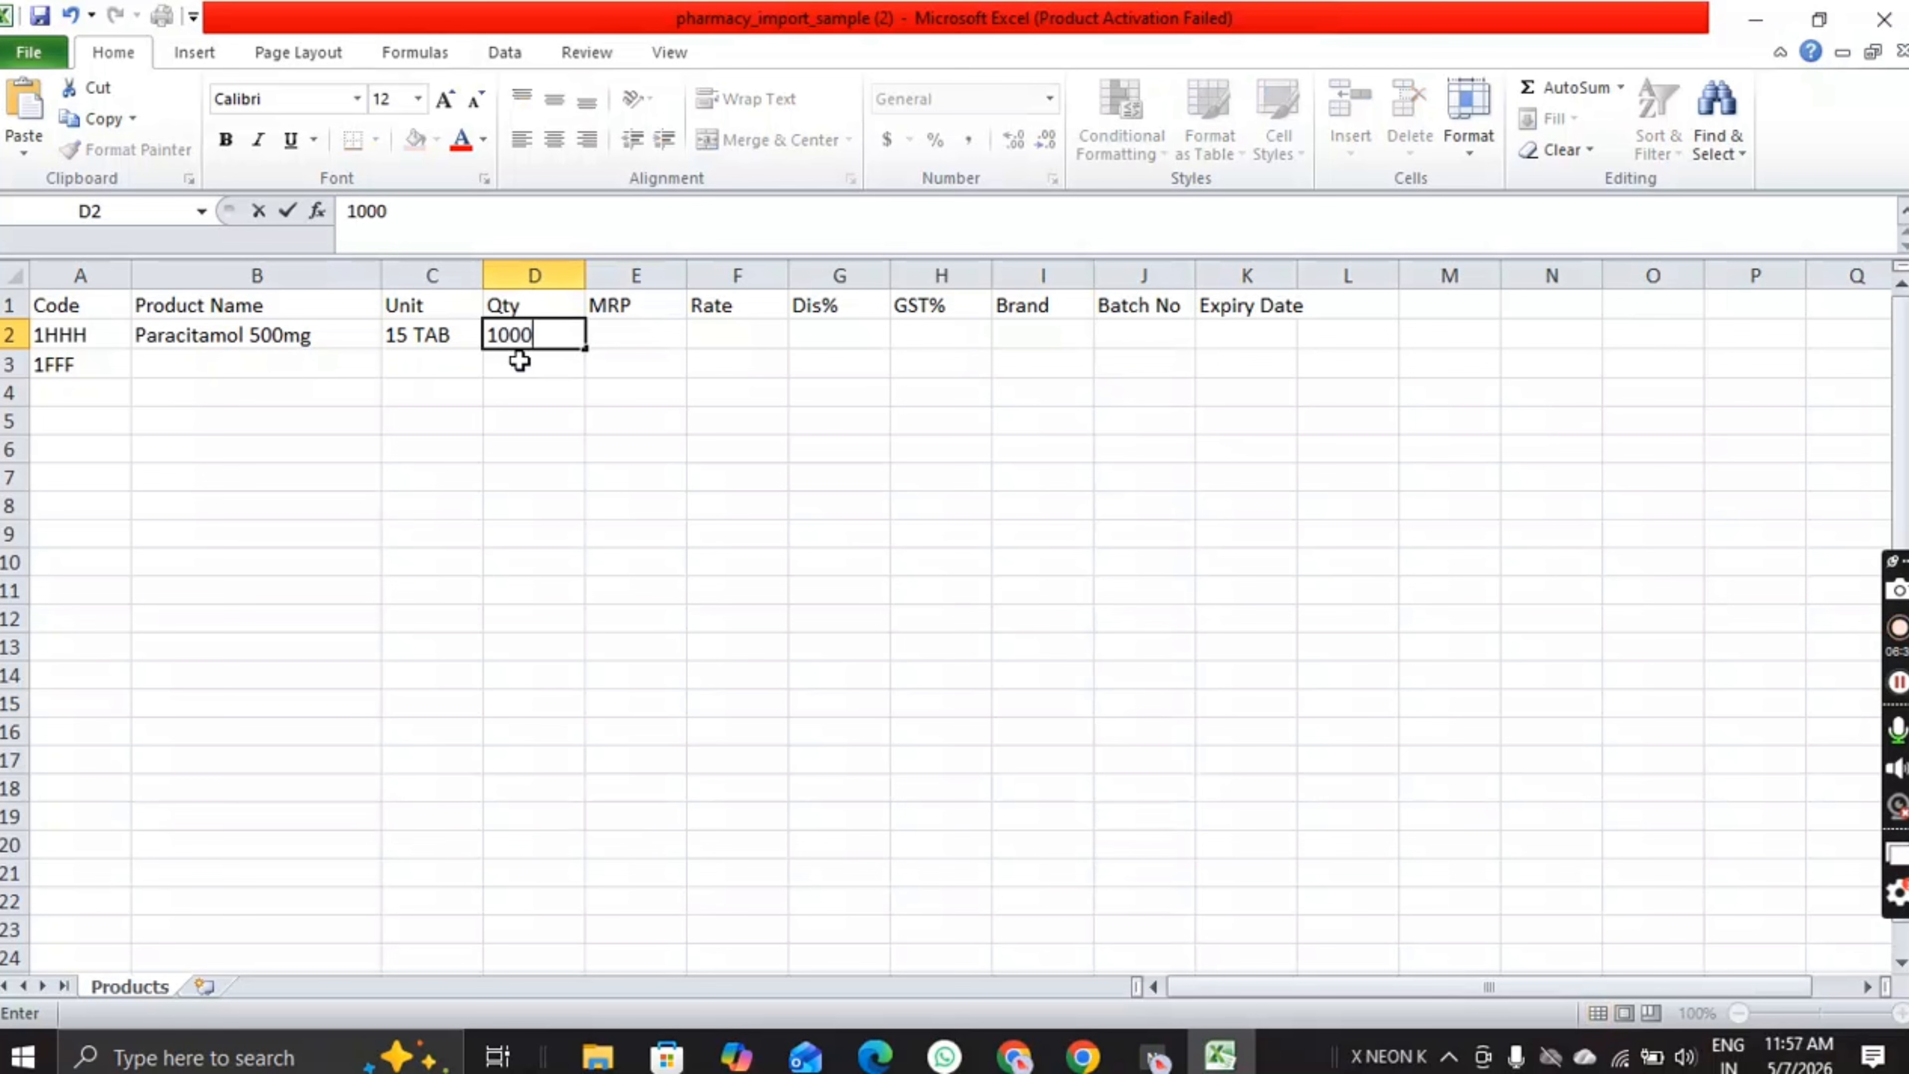
pyautogui.press('Tab')
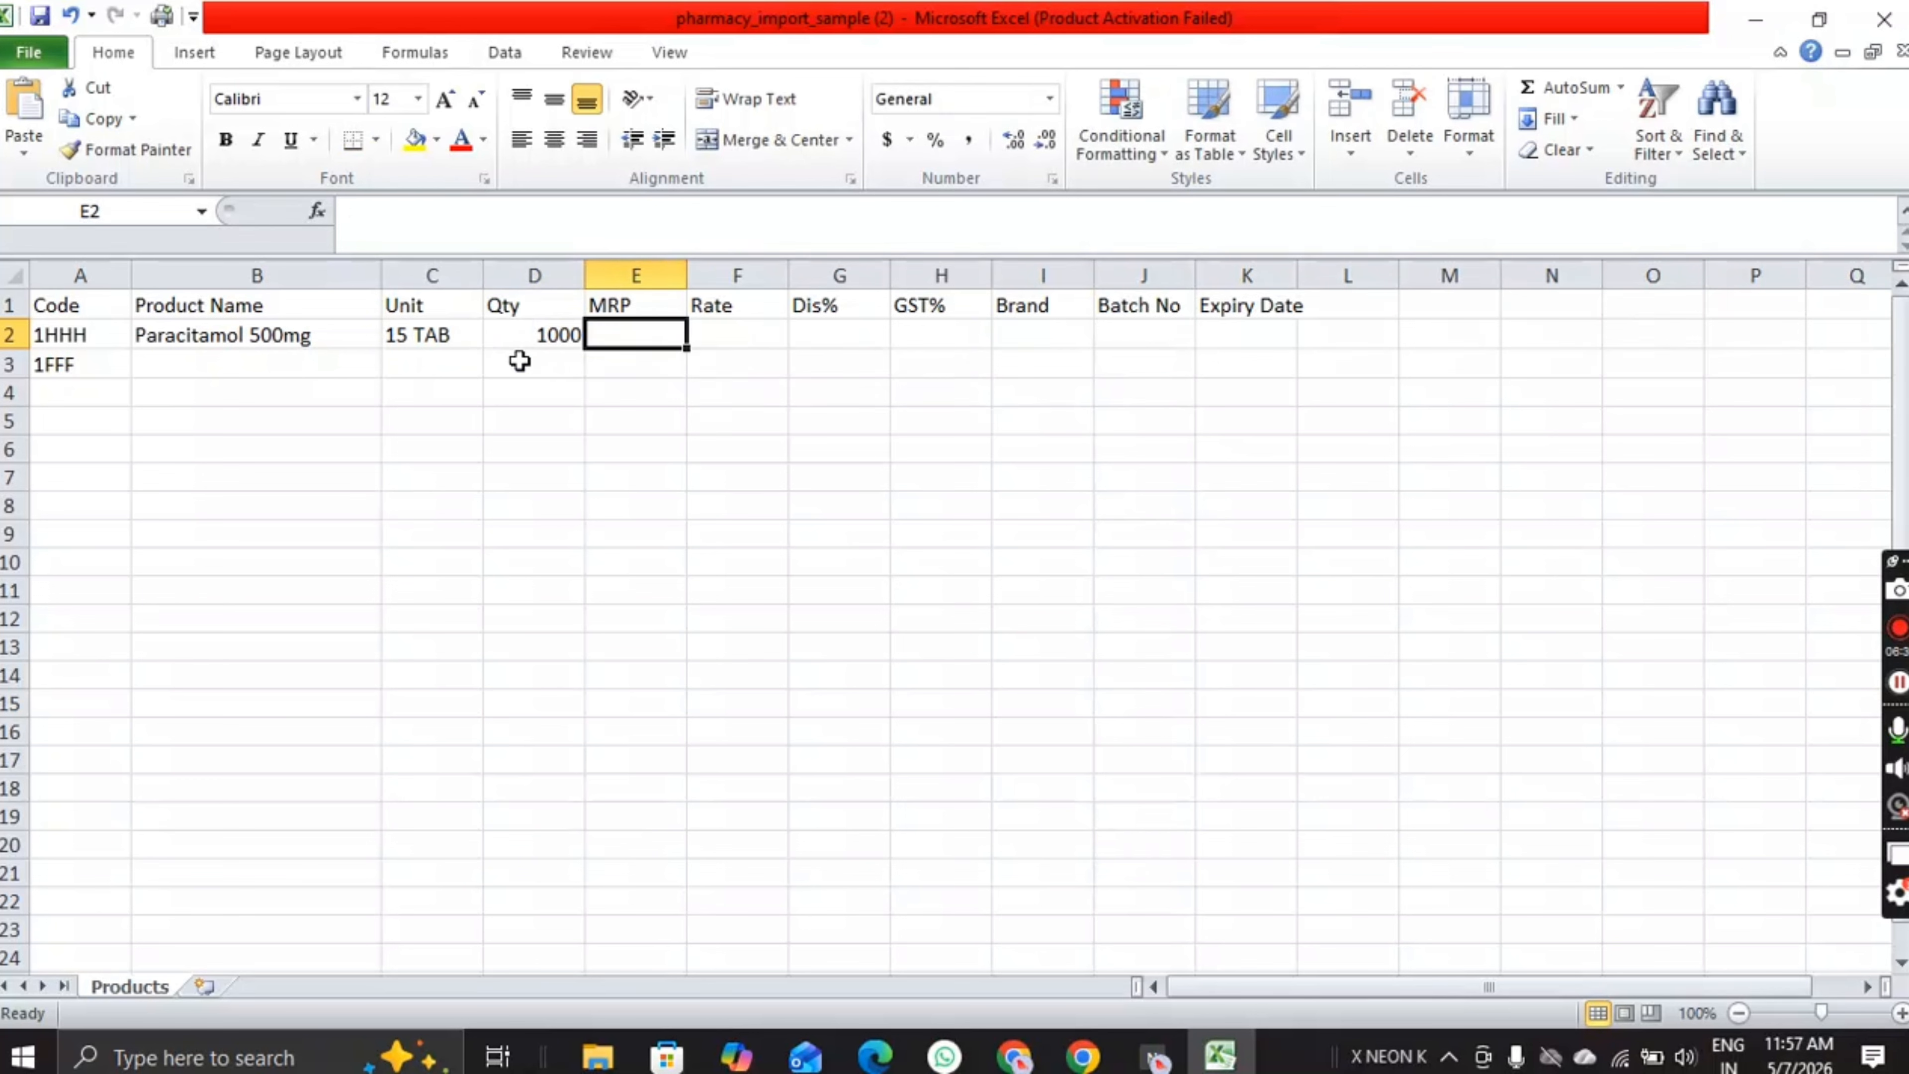
pyautogui.write('55')
pyautogui.press('Tab')
pyautogui.write('55')
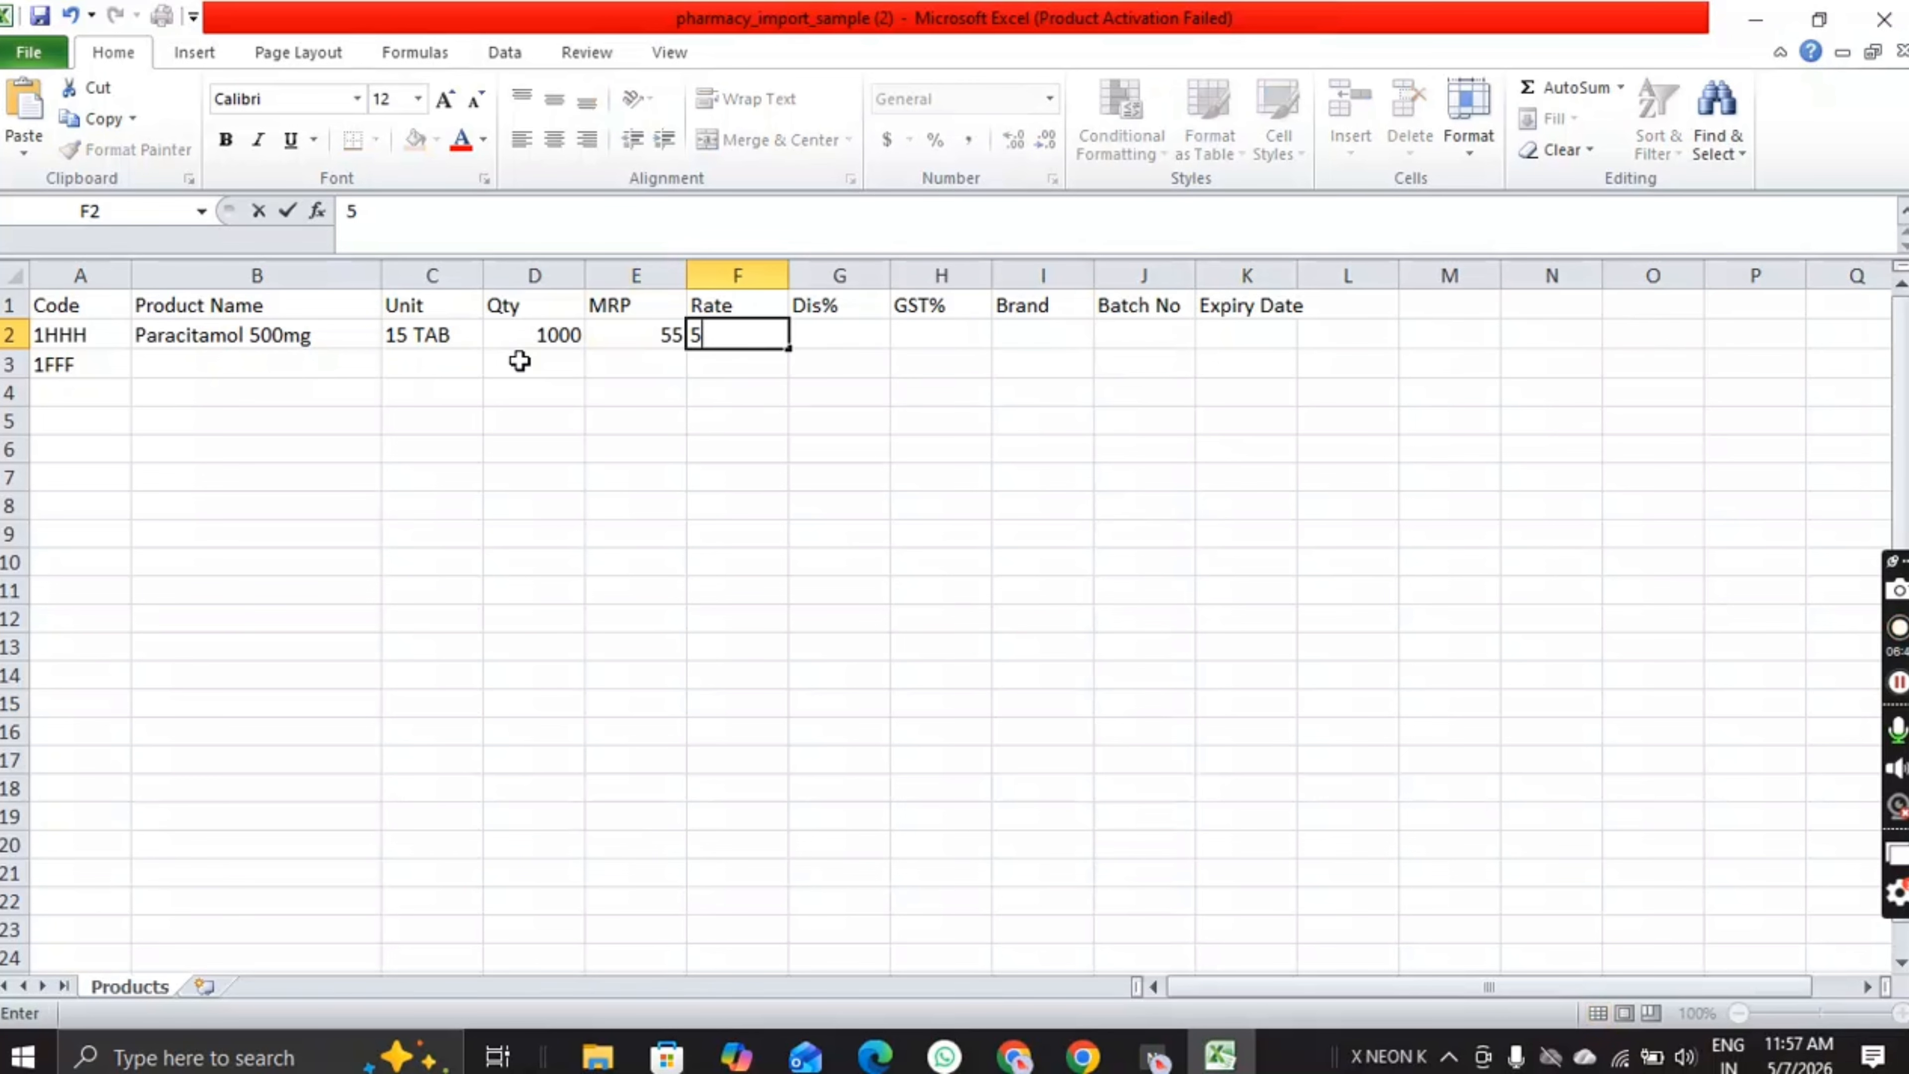
pyautogui.press('Tab')
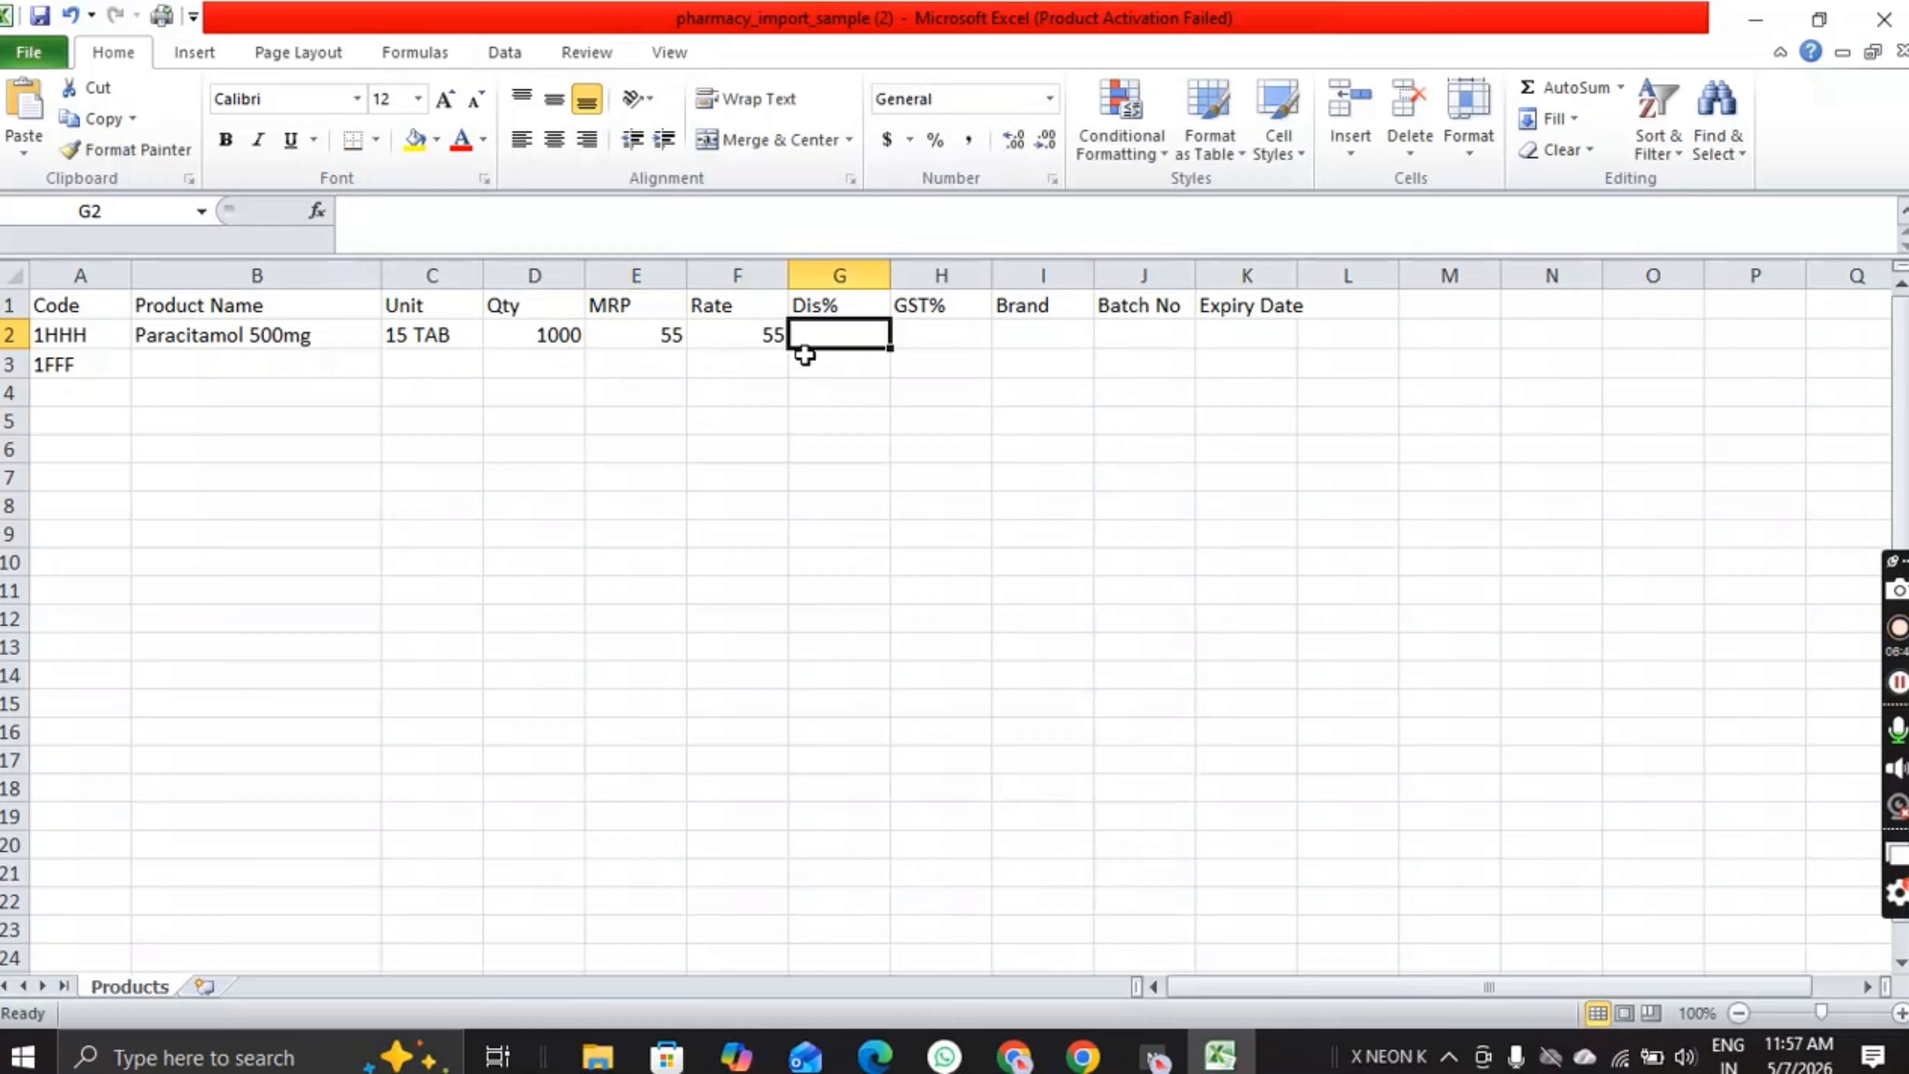
# Step: Set row 2's discount 0, GST% 0, brand na and batch number na
pyautogui.write('0')
pyautogui.press('Tab')
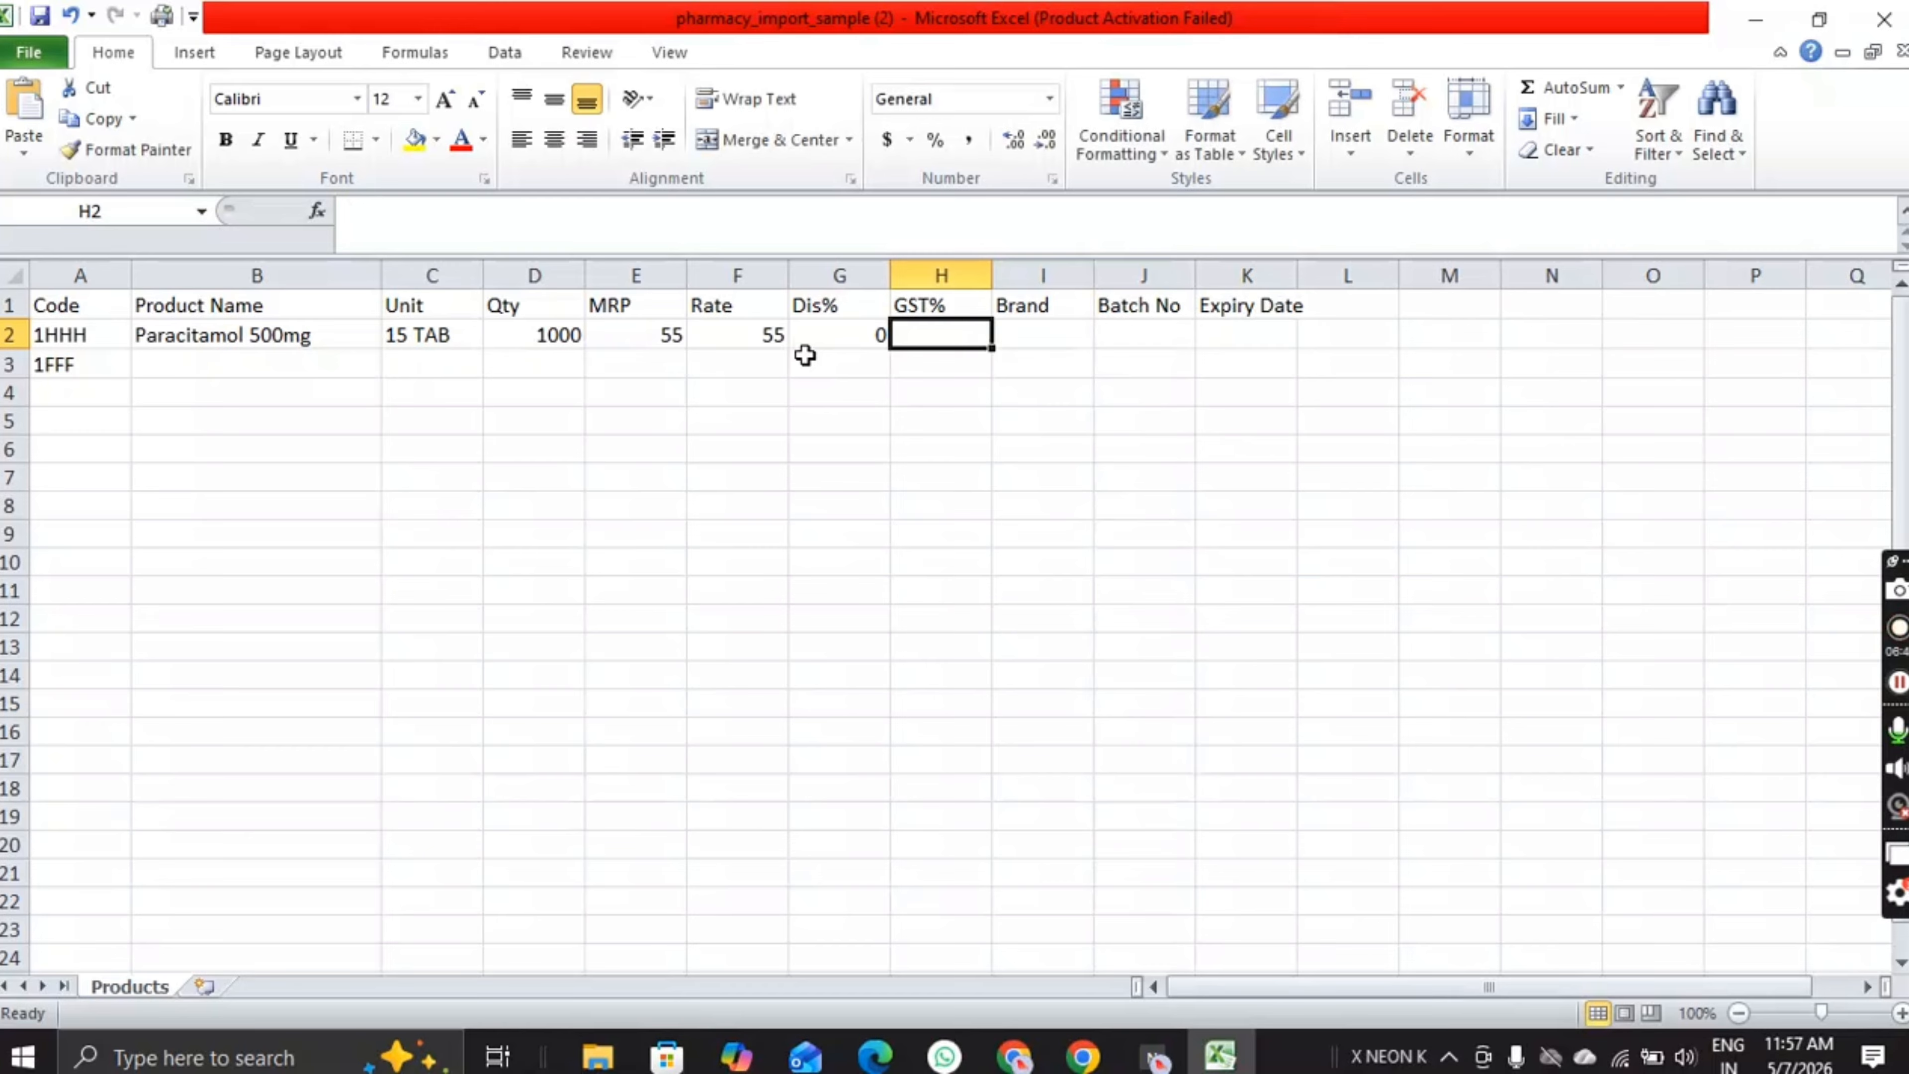
pyautogui.write('0')
pyautogui.press('Tab')
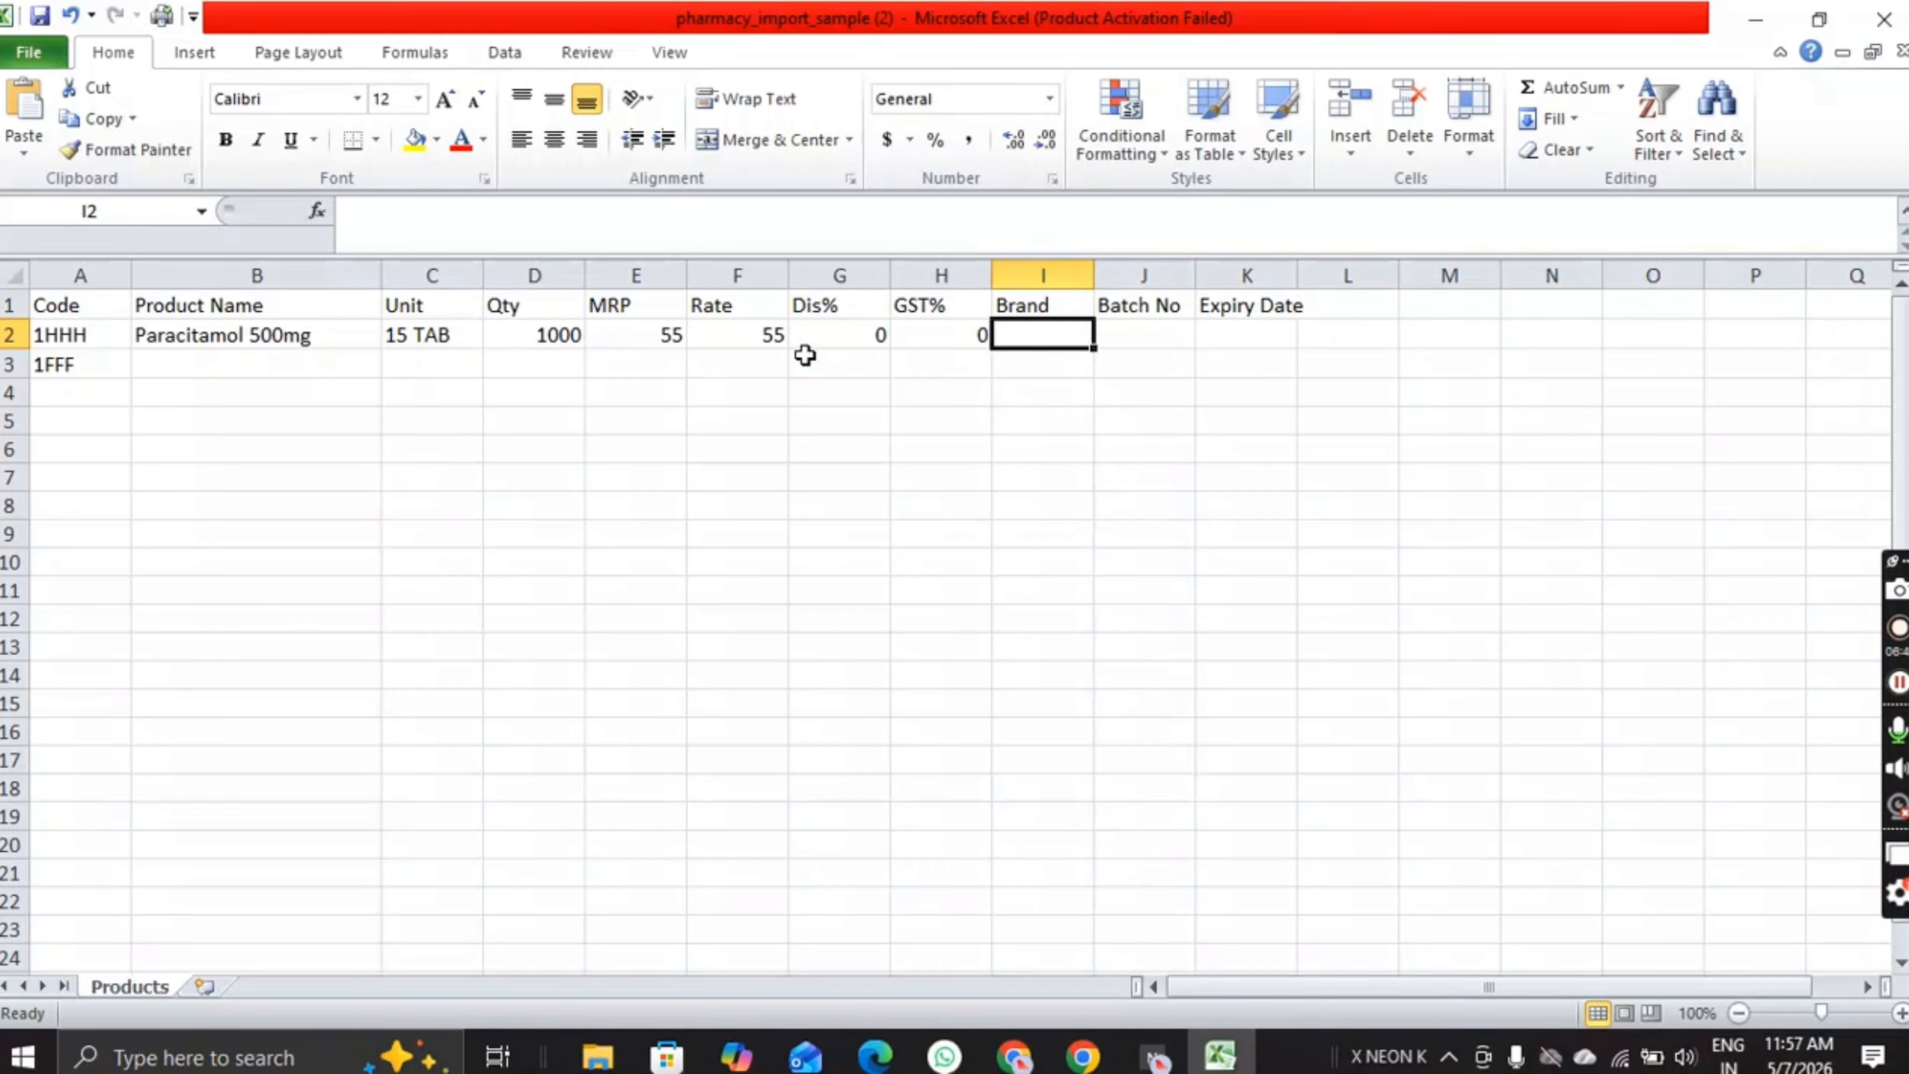
pyautogui.write('na')
pyautogui.press('Tab')
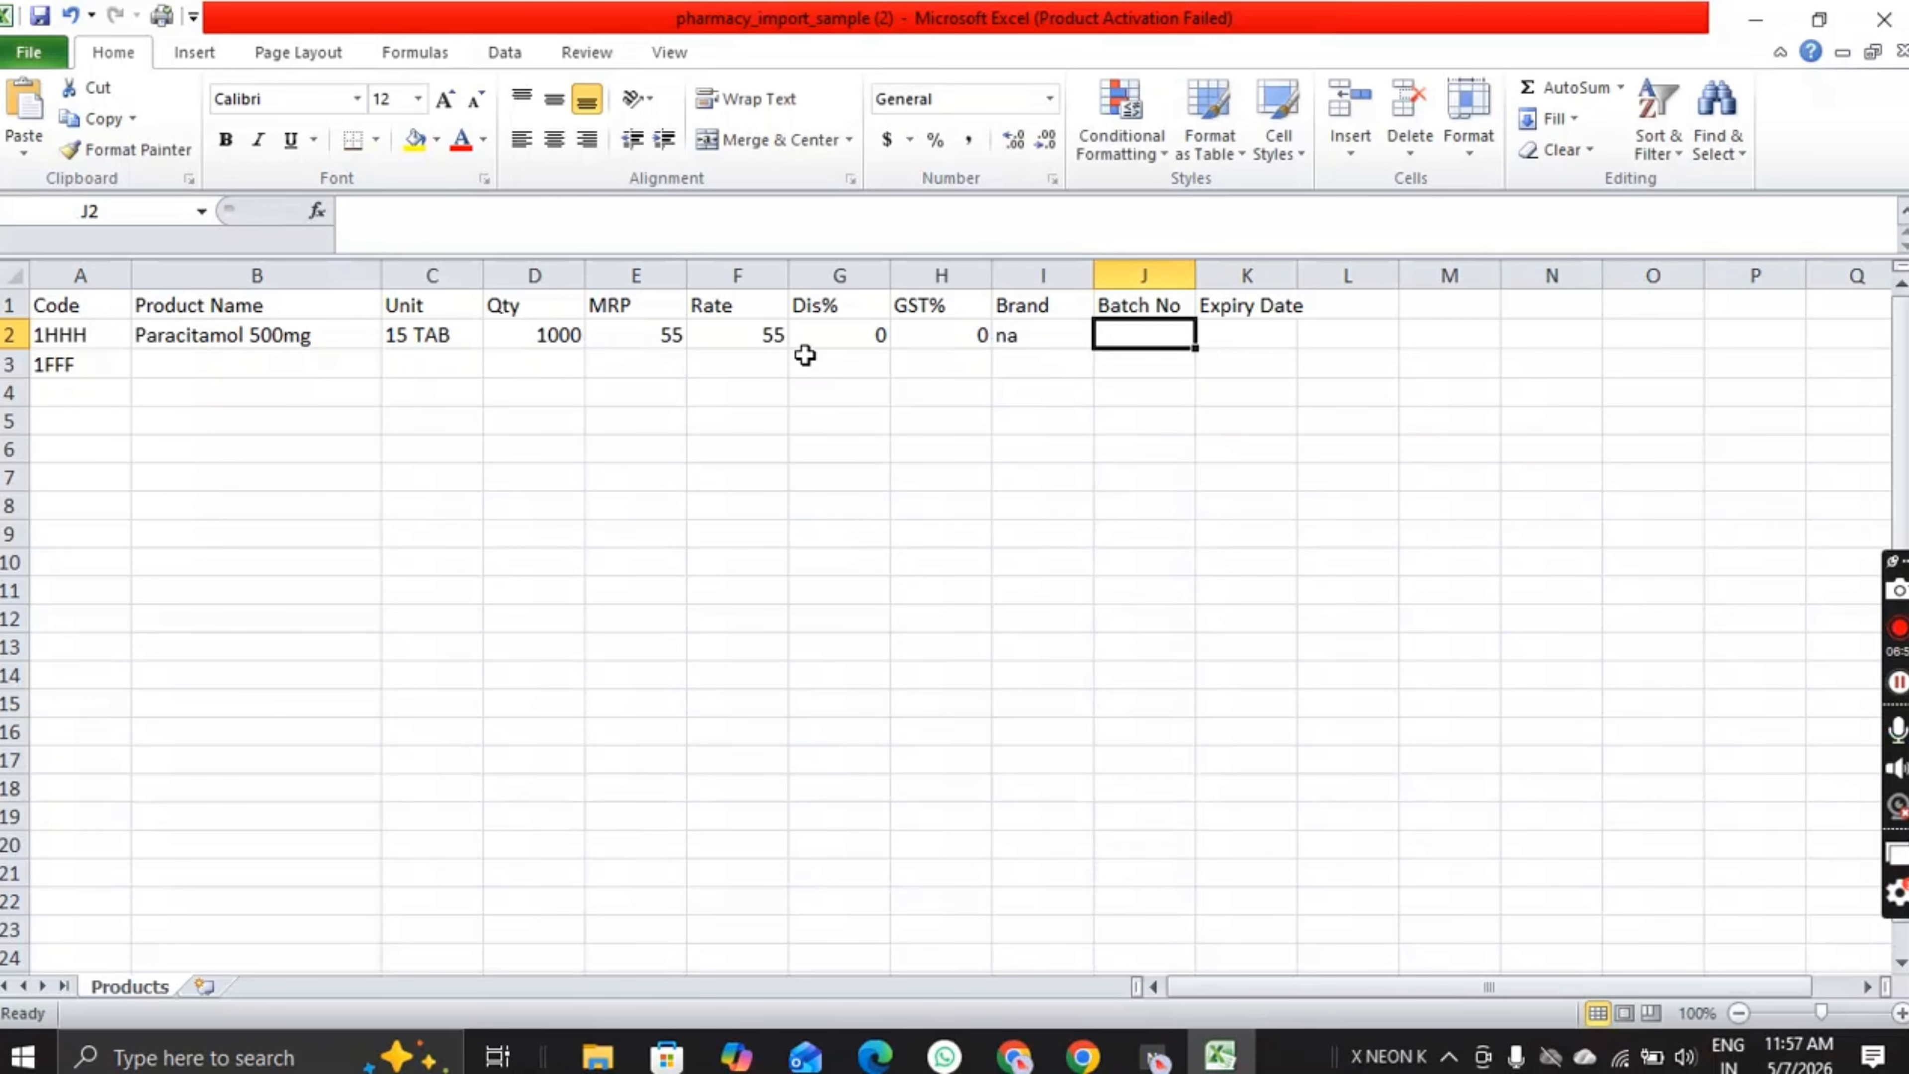
pyautogui.write('na')
pyautogui.press('Tab')
pyautogui.write('na')
pyautogui.press('Tab')
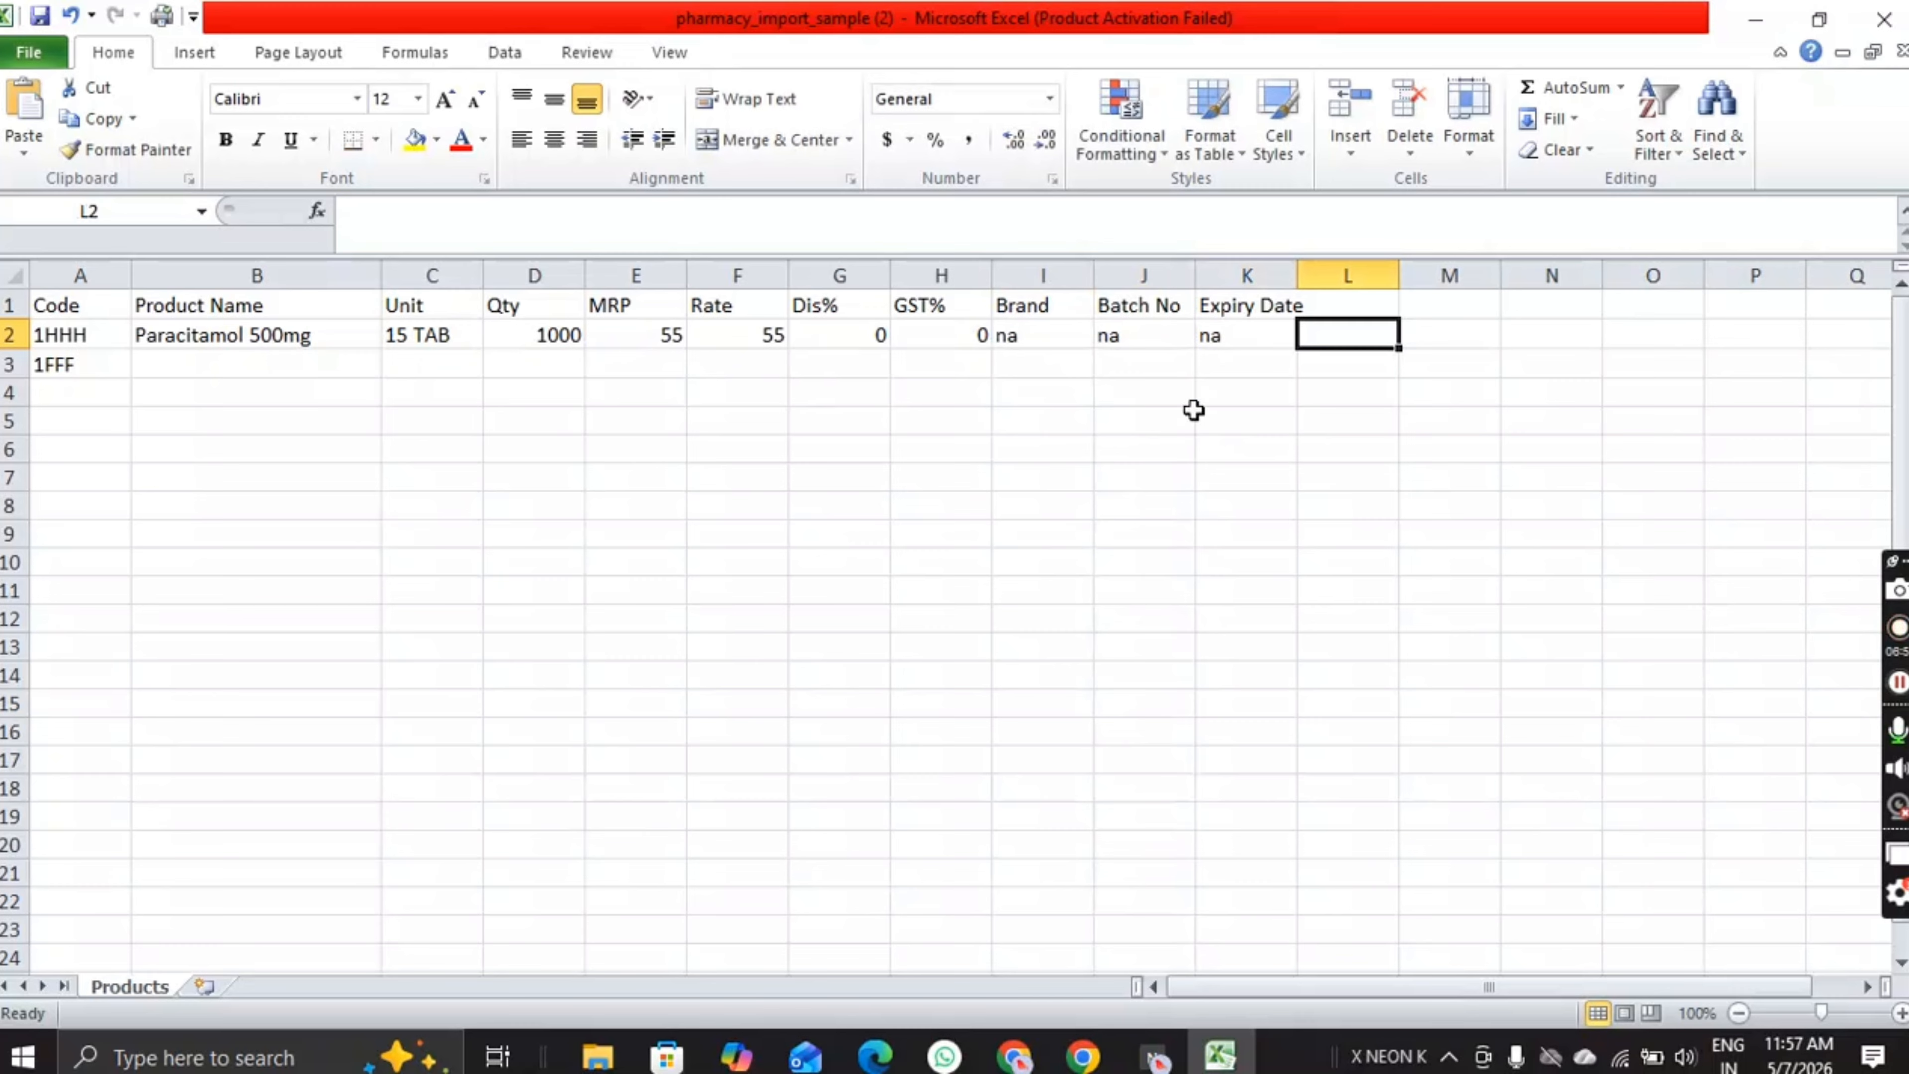
# Step: Widen column K and enter the first product's expiry date in K2
pyautogui.moveTo(1296, 271); pyautogui.dragTo(1331, 271)
pyautogui.doubleClick(1259, 336)
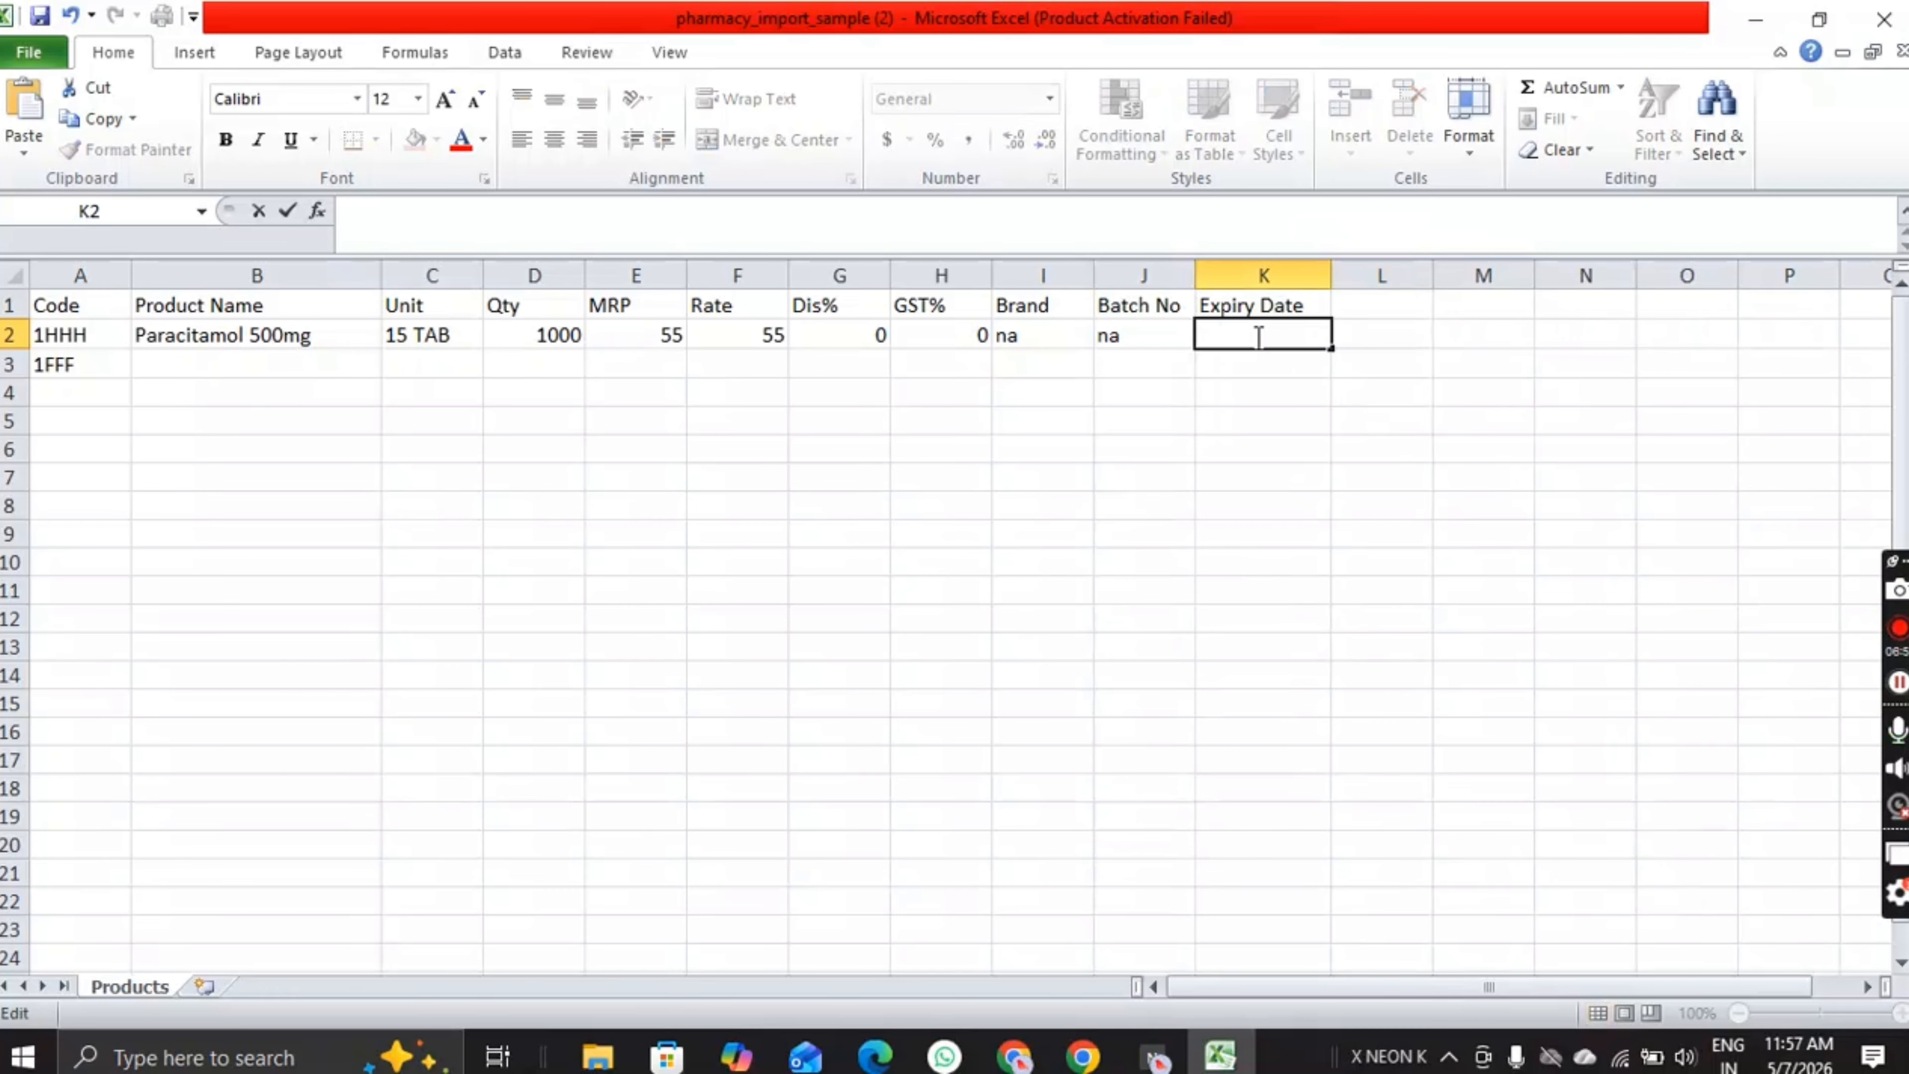
pyautogui.write('22-1102029')
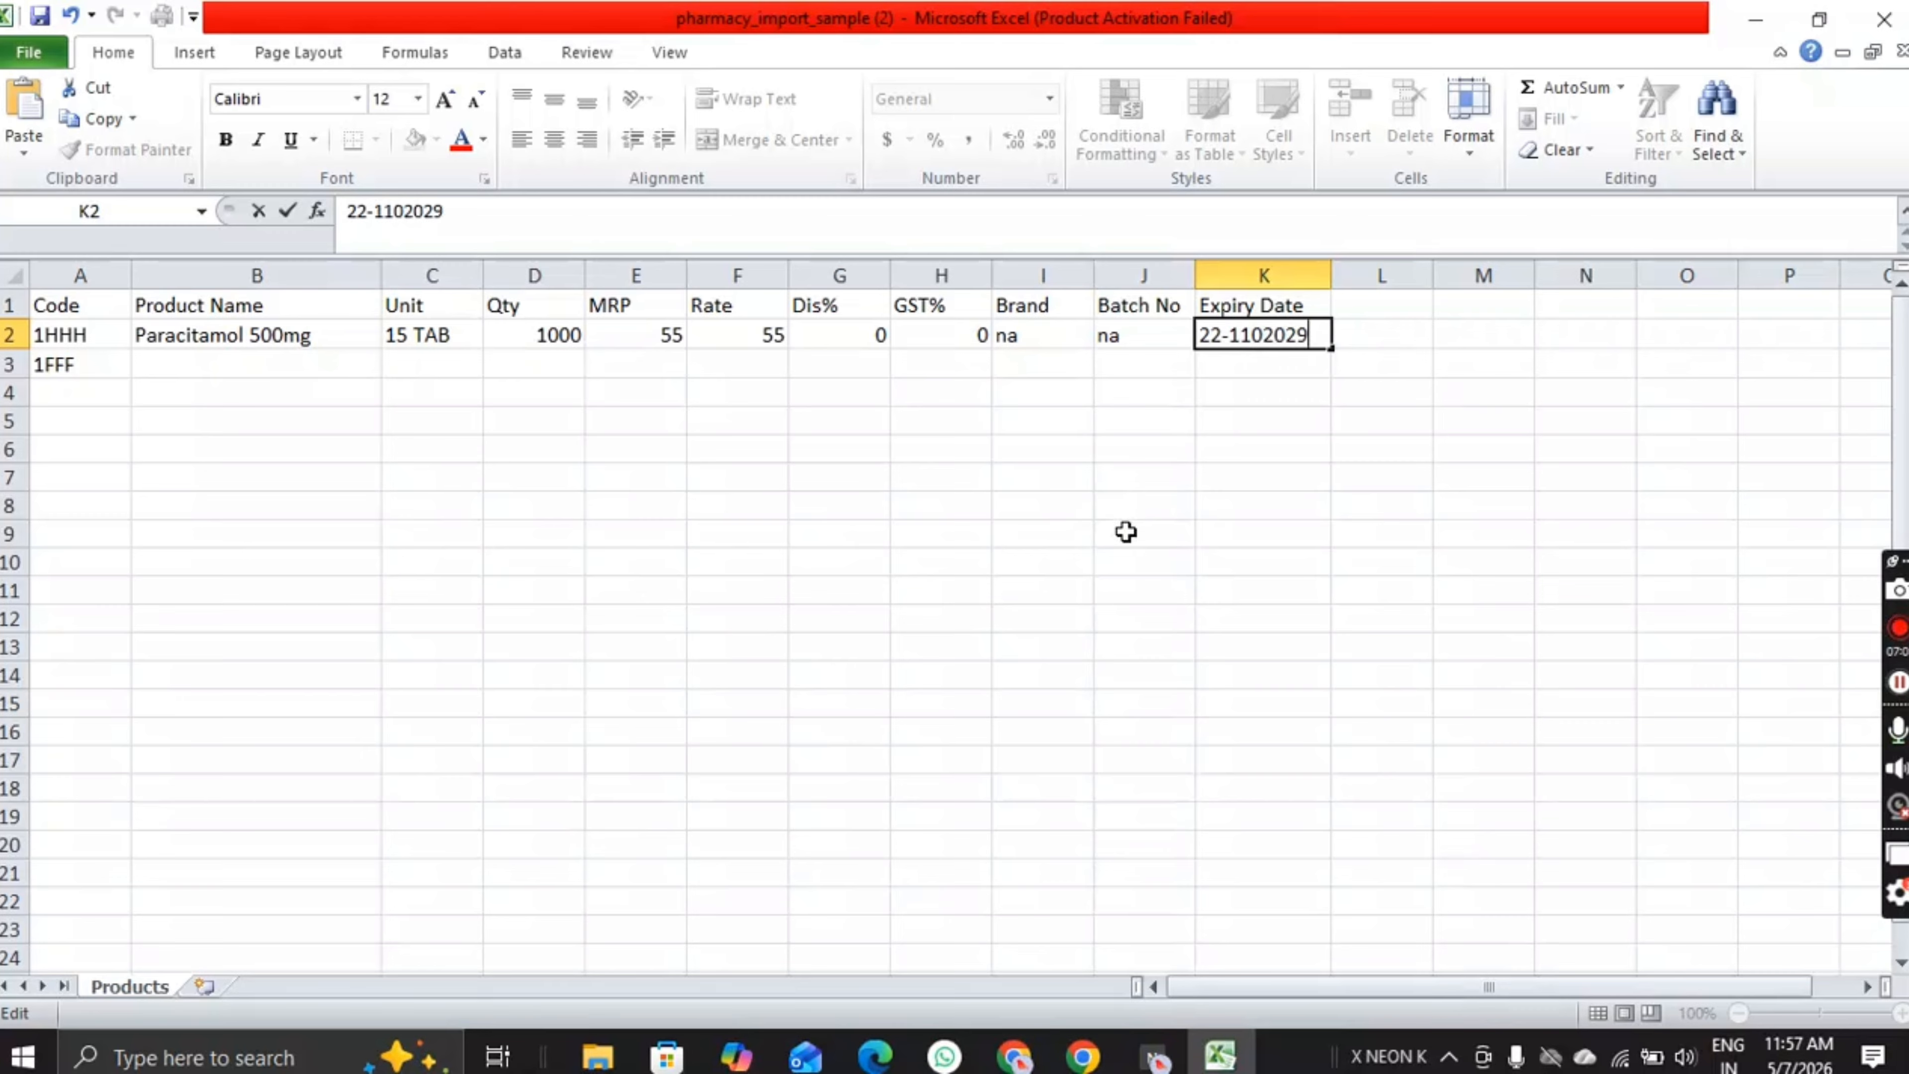
pyautogui.press('Return')
pyautogui.click(522, 540)
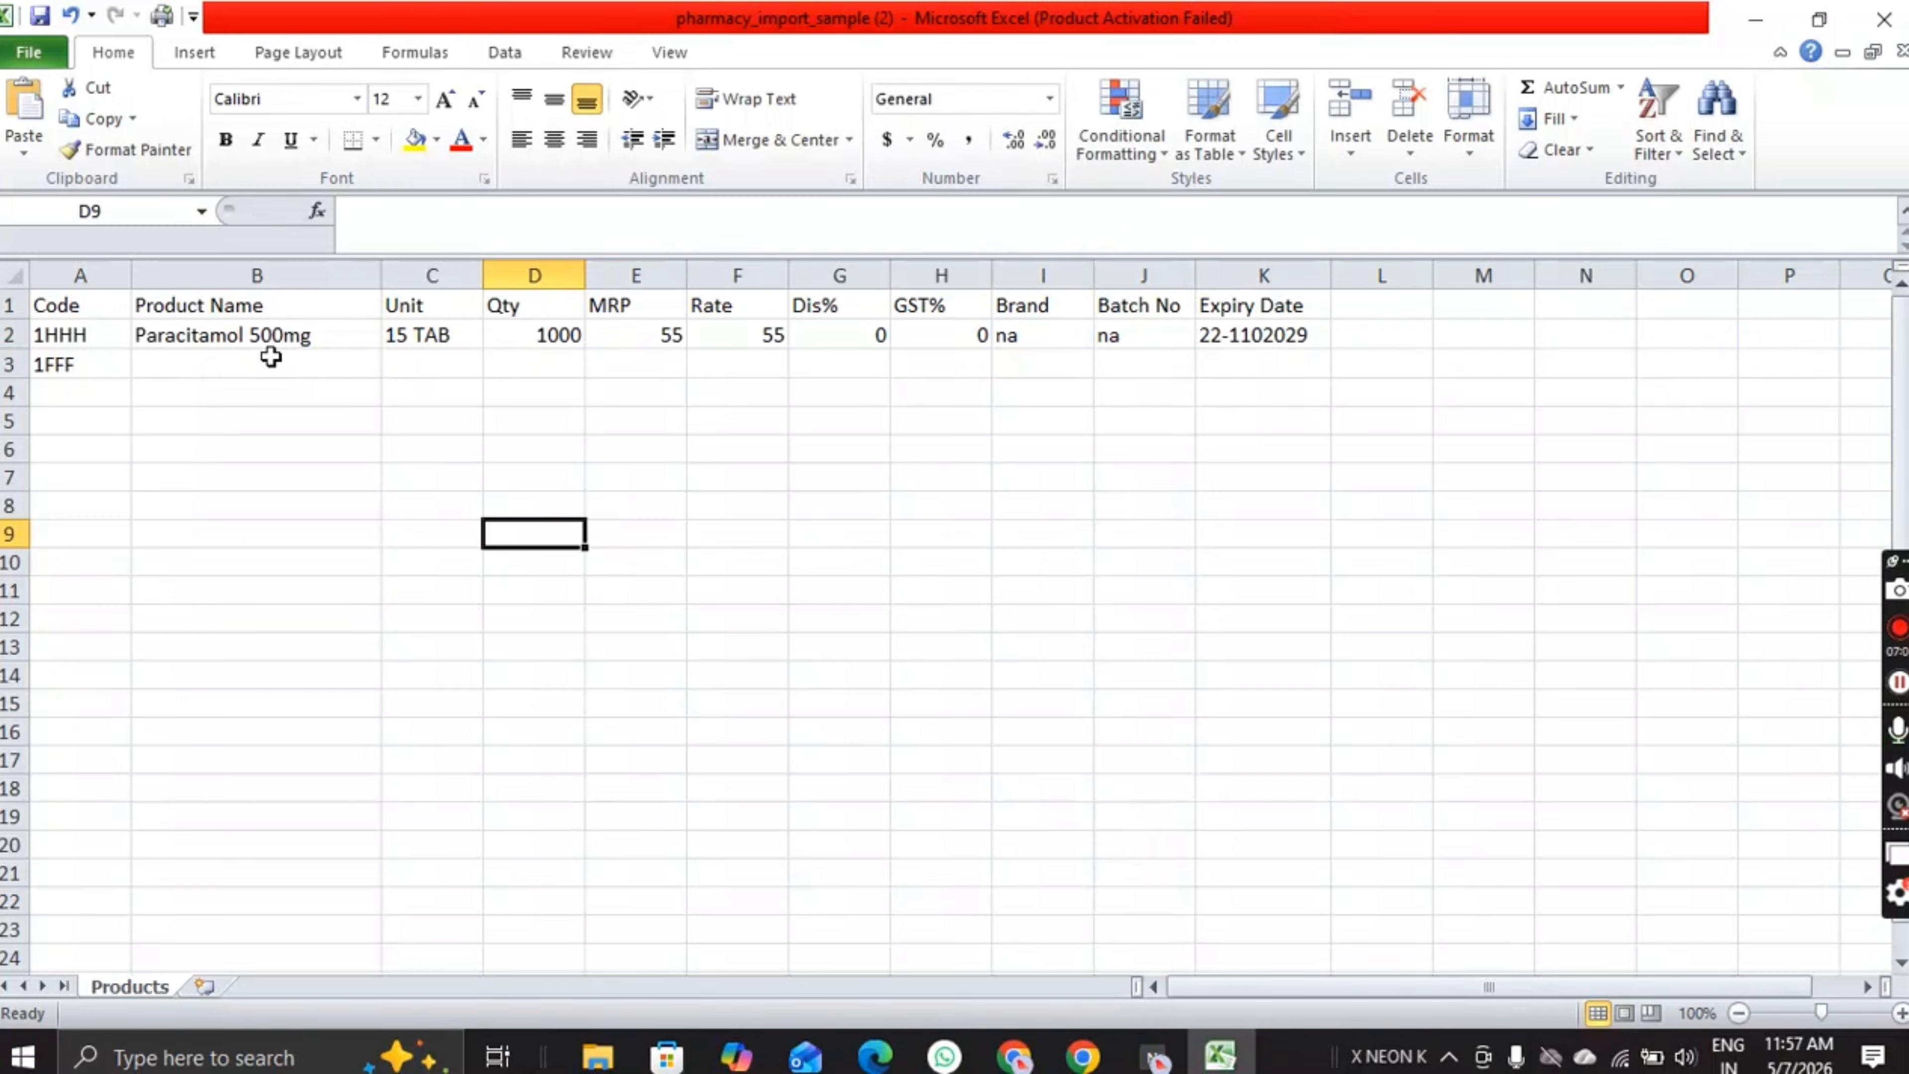
# Step: Copy row 2's name, unit, quantity, MRP and rate down into row 3
pyautogui.click(192, 331)
pyautogui.moveTo(385, 345); pyautogui.dragTo(1269, 417)
pyautogui.click(473, 393)
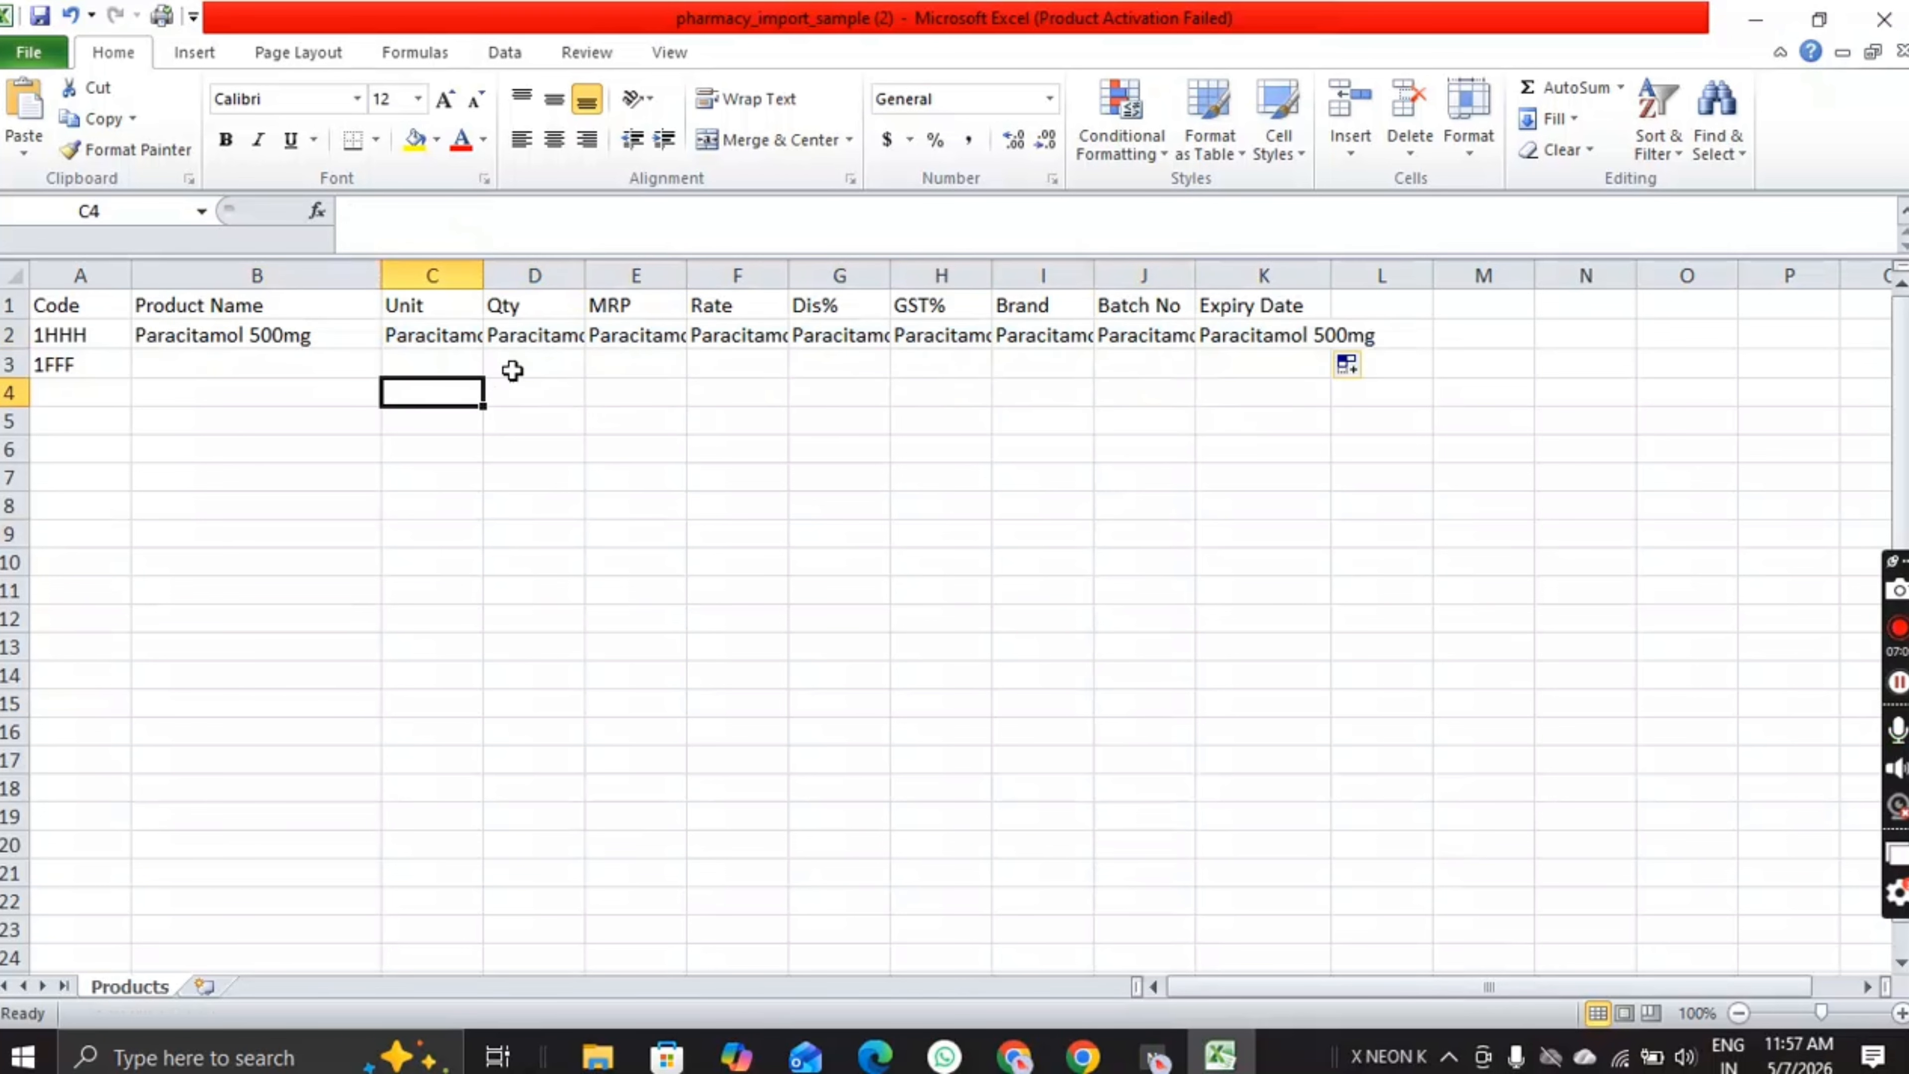
pyautogui.hotkey('ctrl', 'z')
pyautogui.click(382, 419)
pyautogui.click(340, 339)
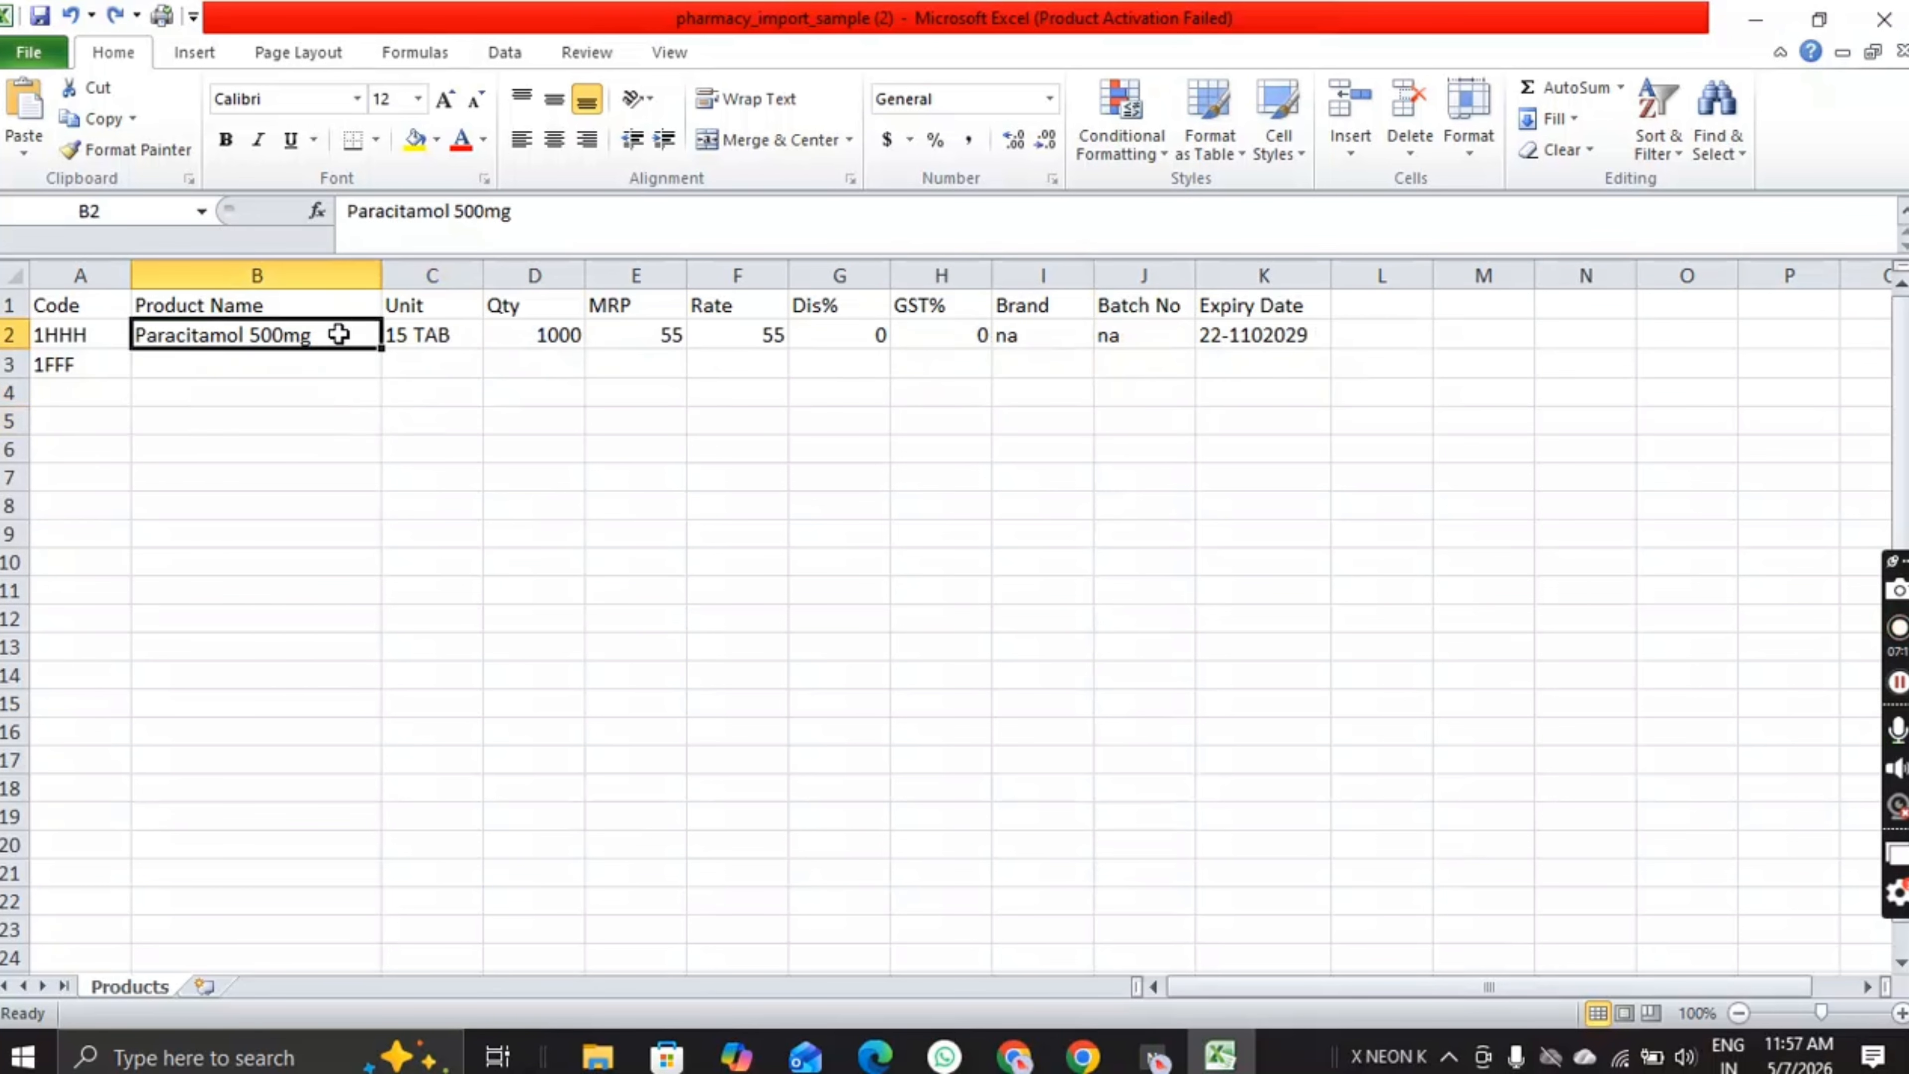
pyautogui.moveTo(379, 348); pyautogui.dragTo(782, 372)
pyautogui.click(409, 334)
pyautogui.click(567, 332)
pyautogui.click(668, 334)
pyautogui.click(775, 331)
pyautogui.click(430, 452)
# Step: Change row 3 to Paracitamol 650mg, 15 TAB, MRP 110 and rate 90
pyautogui.doubleClick(264, 366)
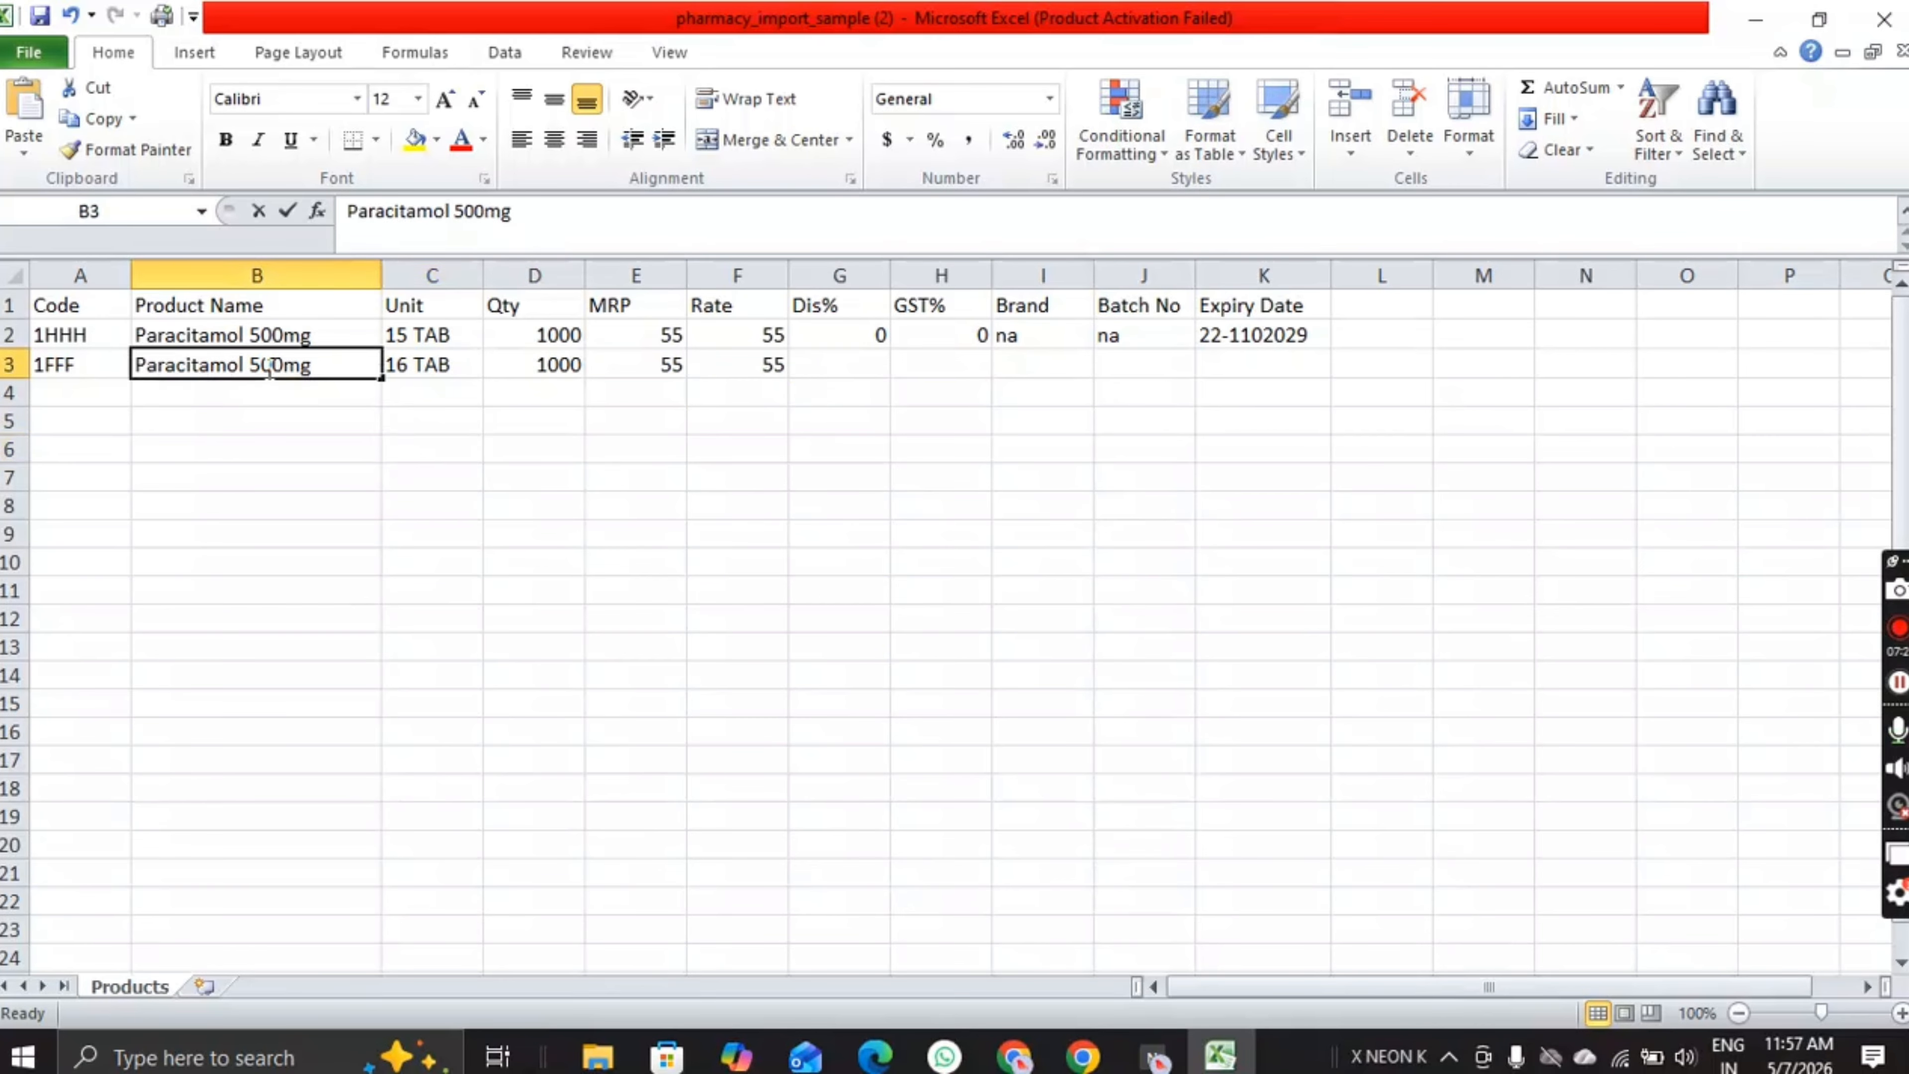
pyautogui.press('BackSpace')
pyautogui.press('BackSpace')
pyautogui.write('60')
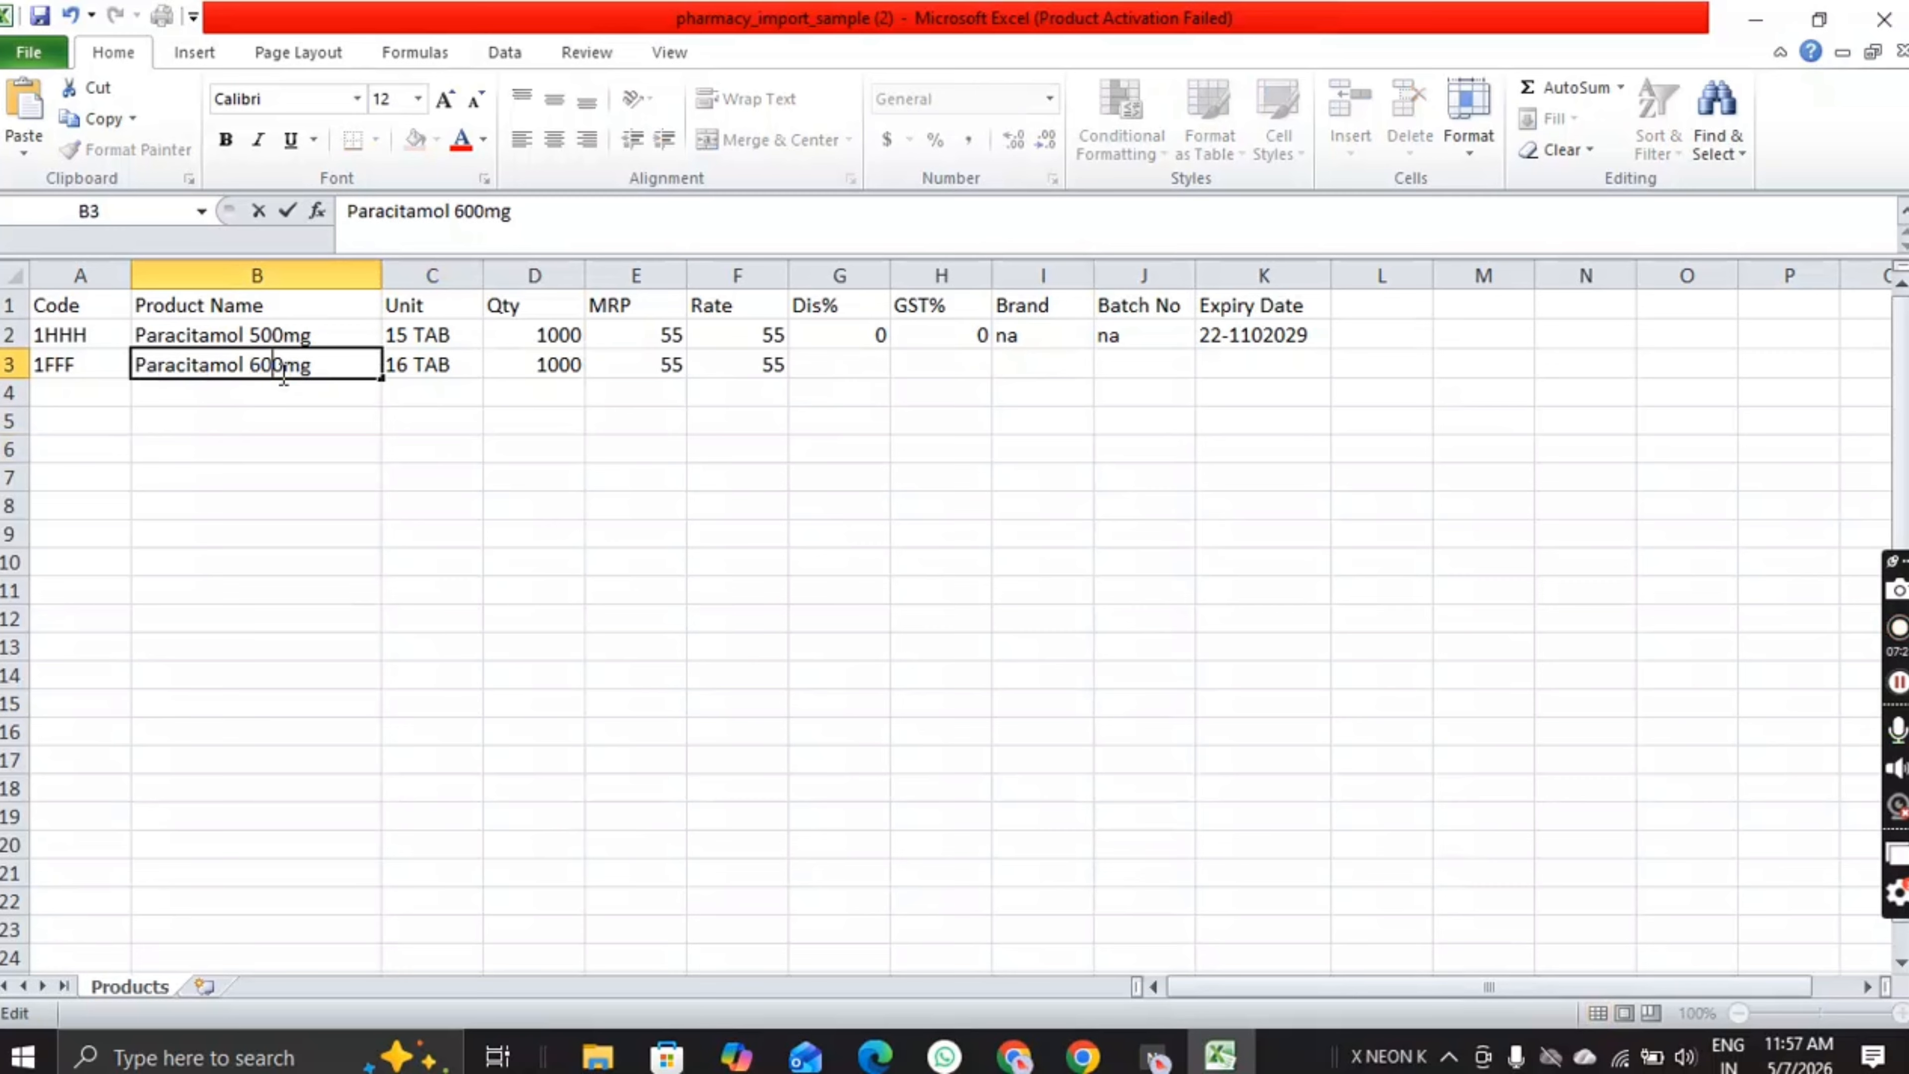
pyautogui.press('Tab')
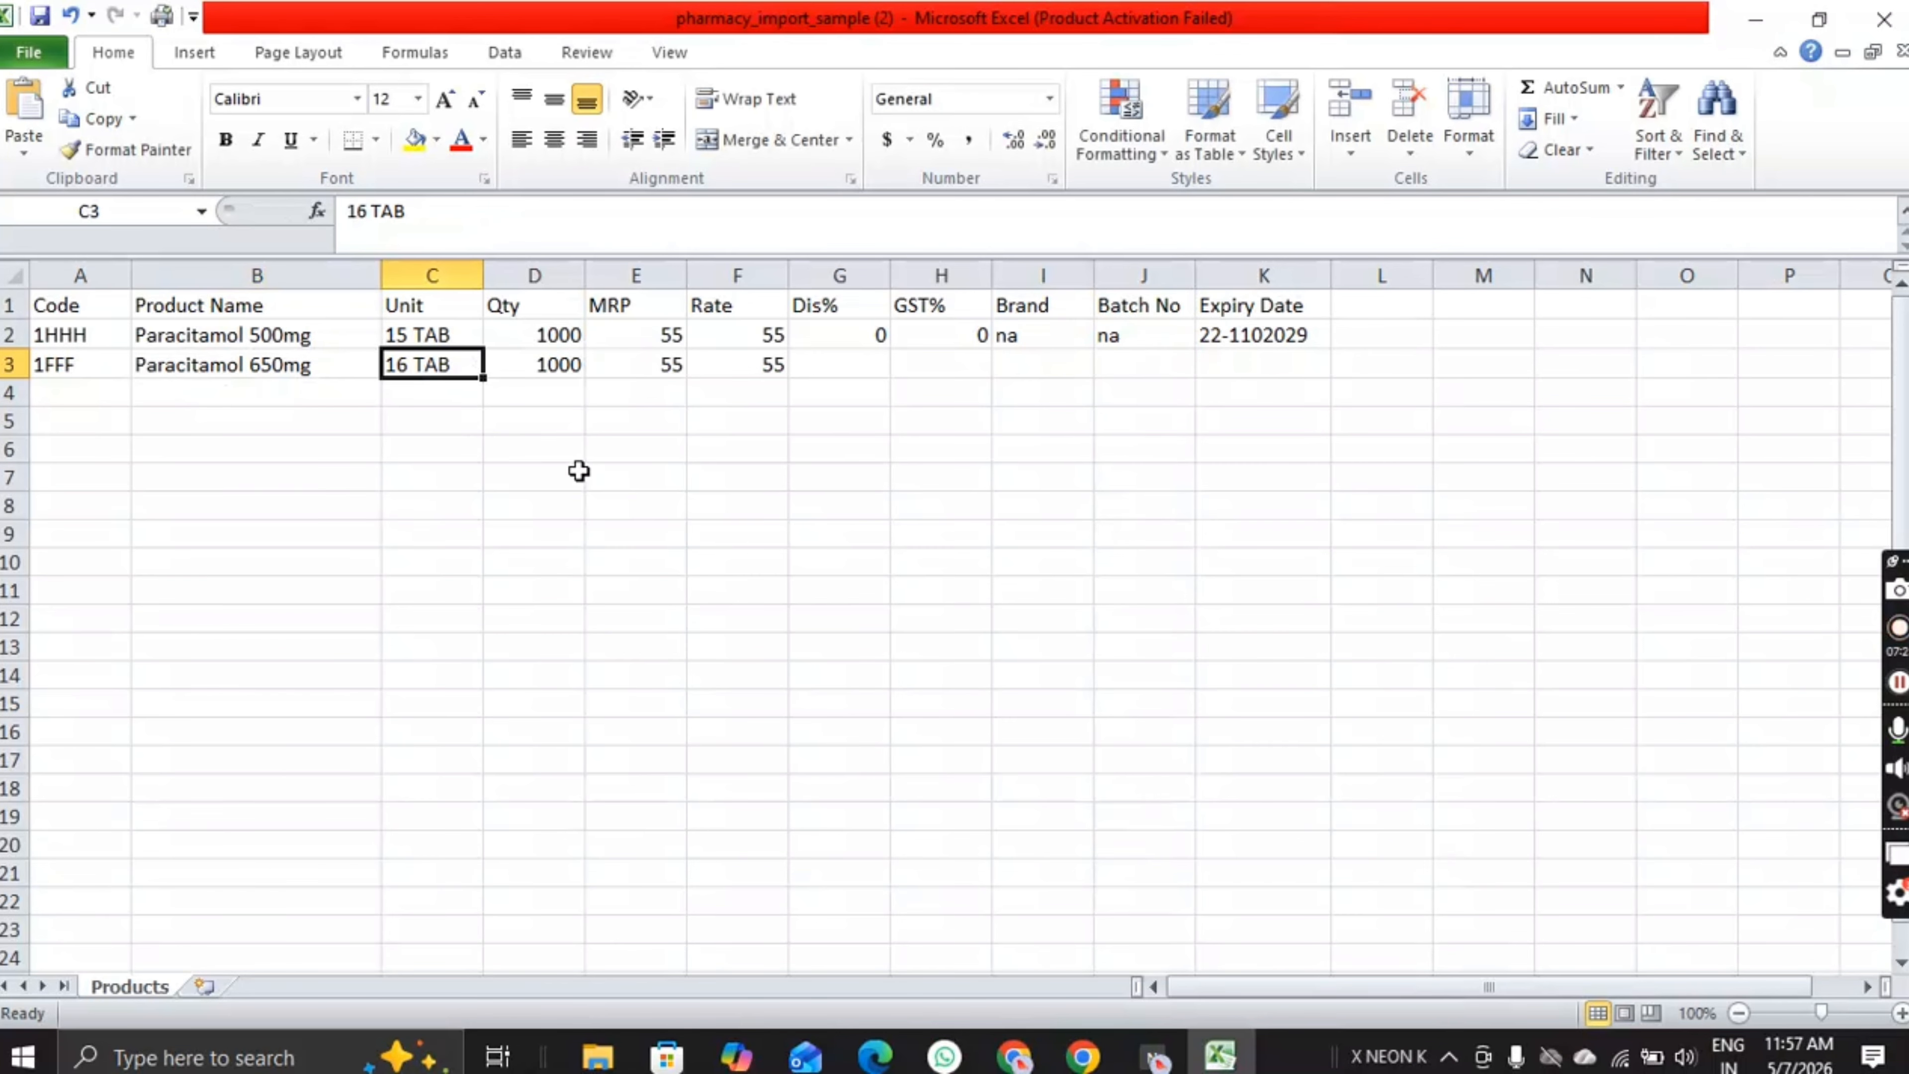
pyautogui.doubleClick(412, 359)
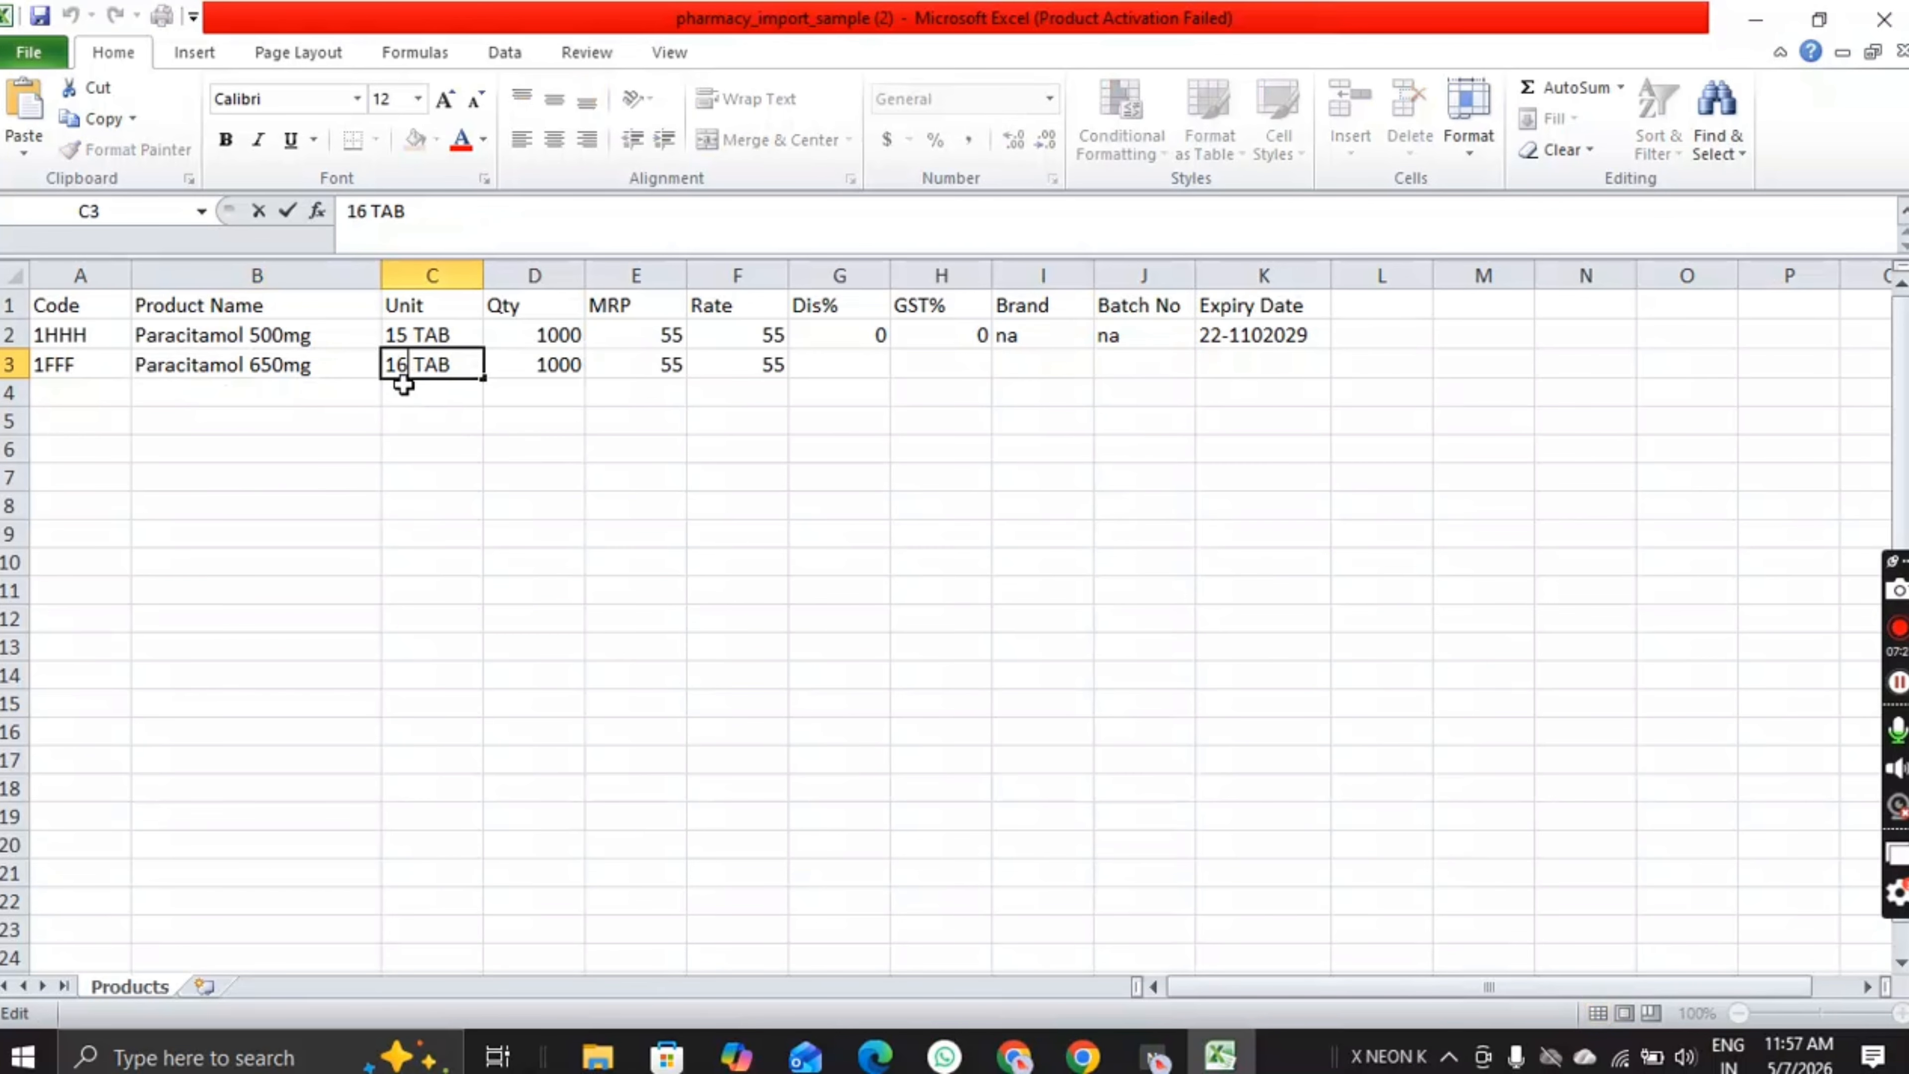
pyautogui.press('BackSpace')
pyautogui.write('5')
pyautogui.press('Tab')
pyautogui.press('Tab')
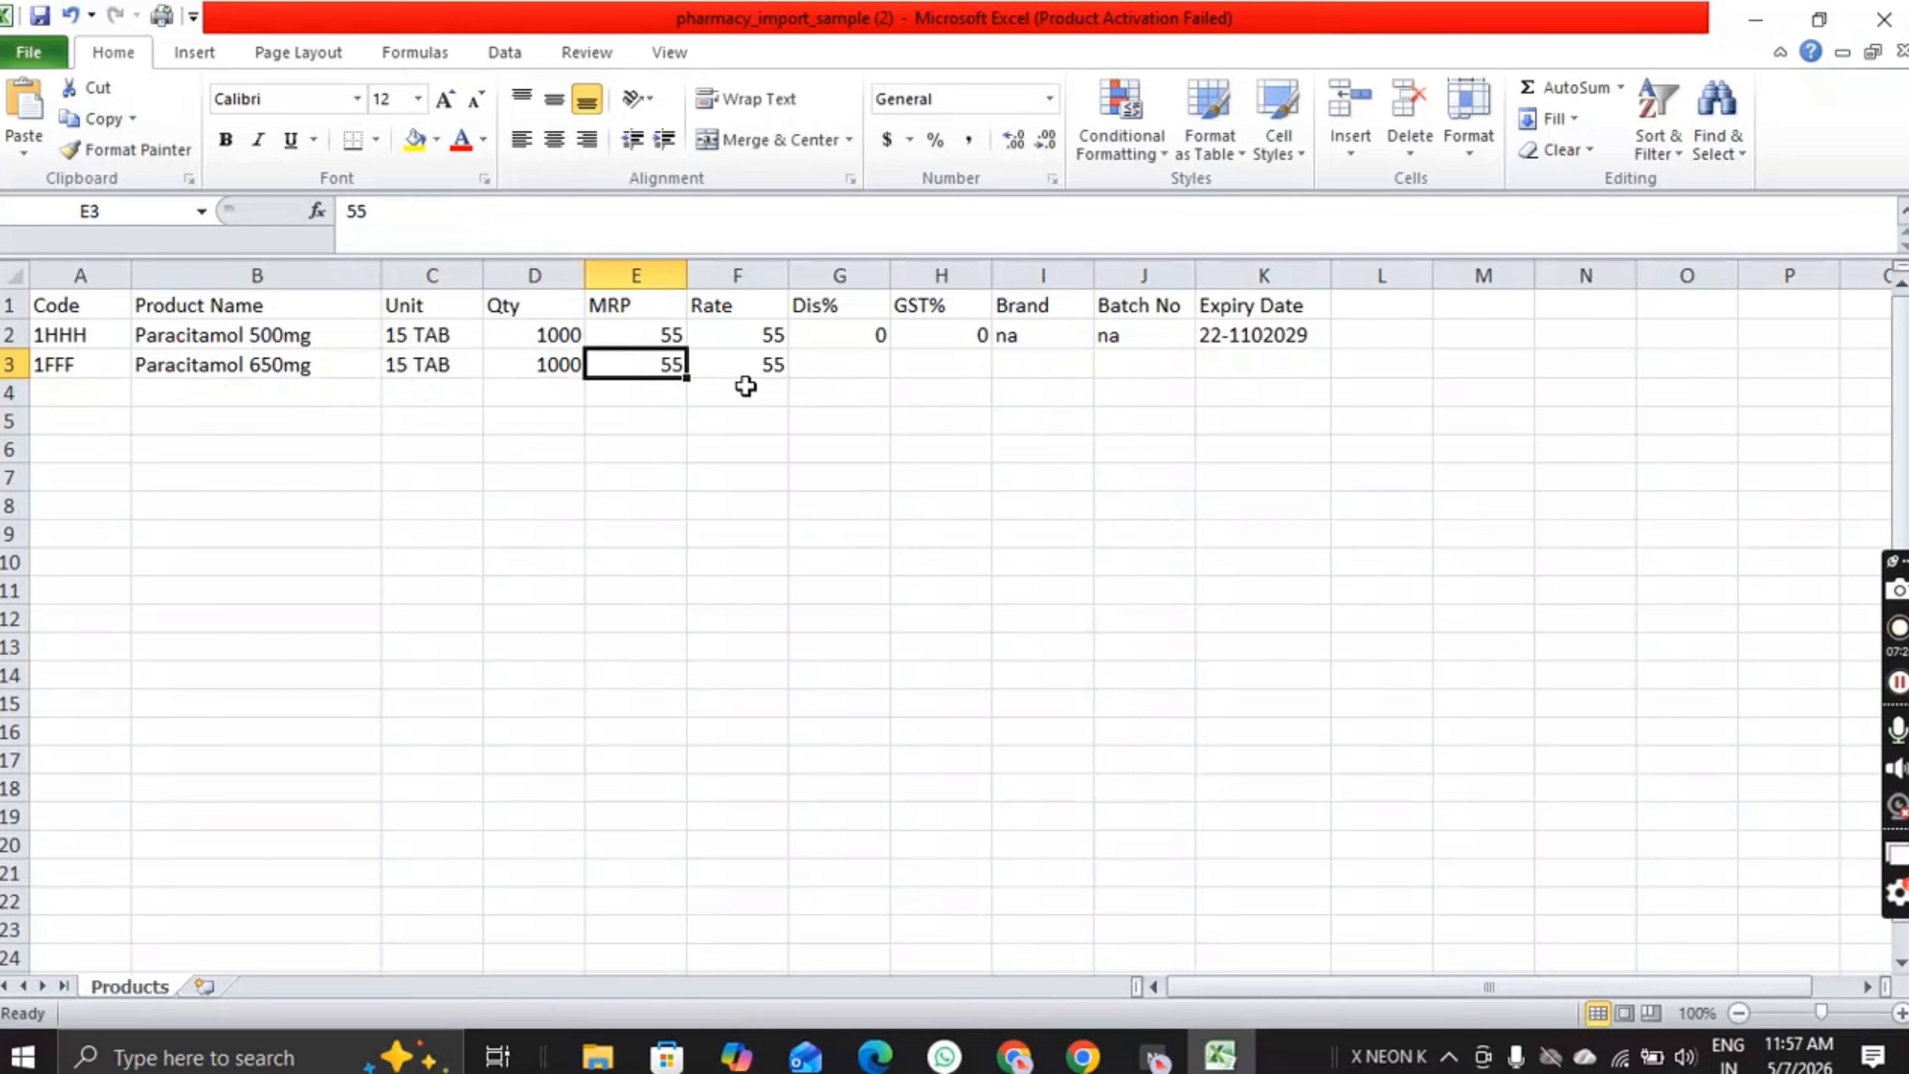
pyautogui.doubleClick(670, 366)
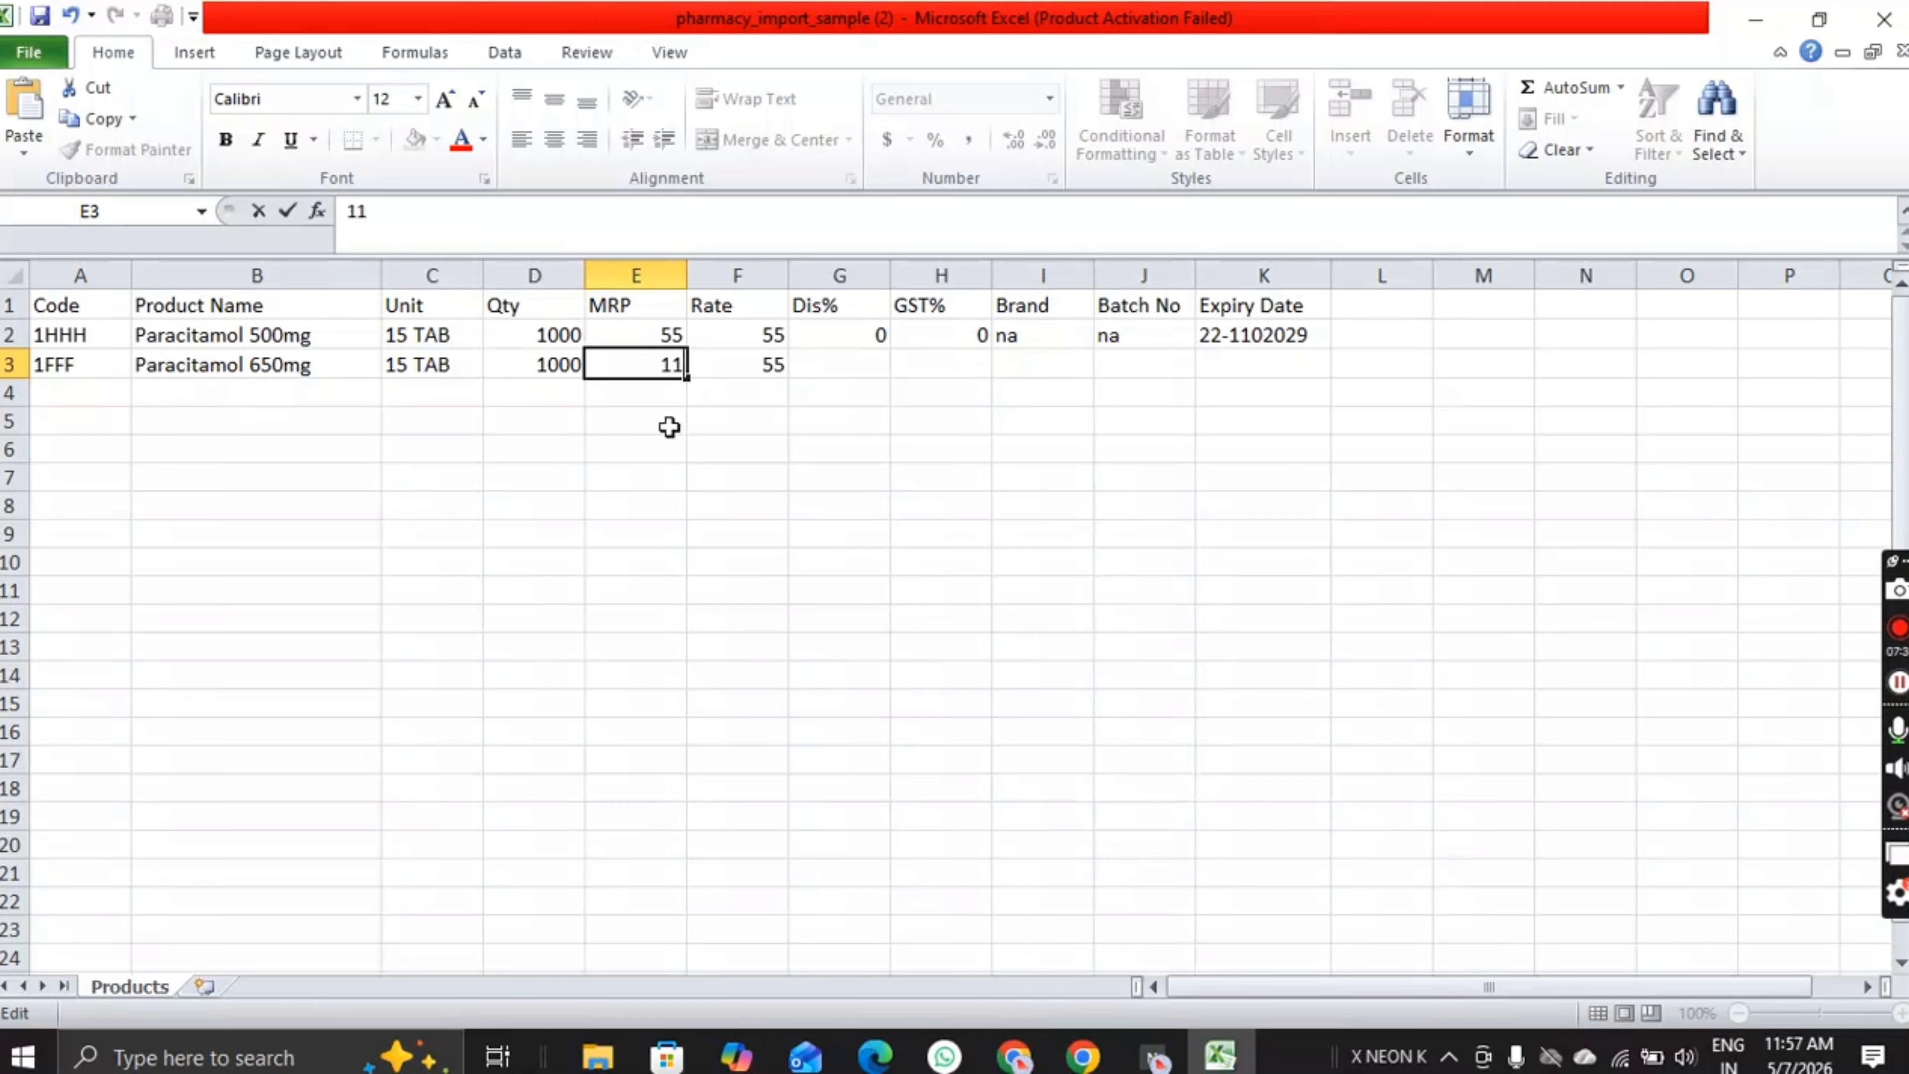
pyautogui.press('Tab')
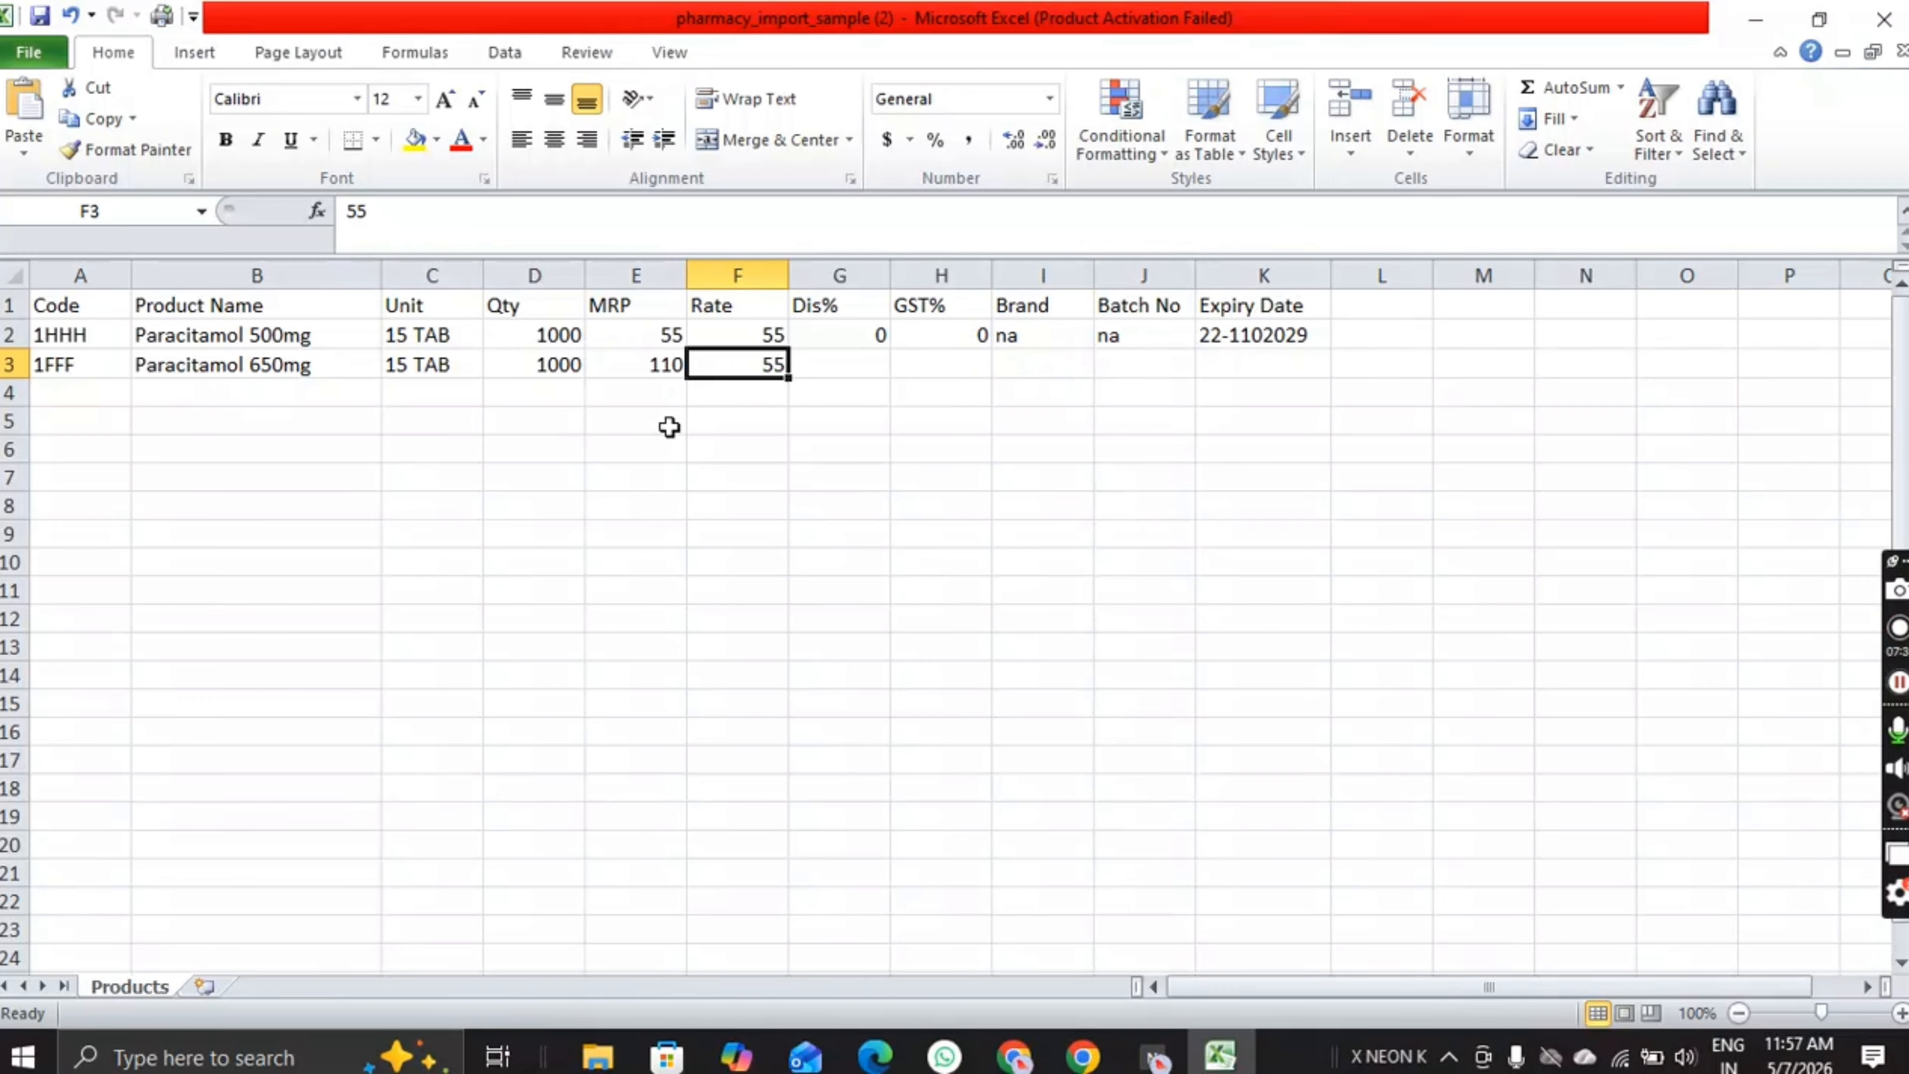
pyautogui.doubleClick(770, 366)
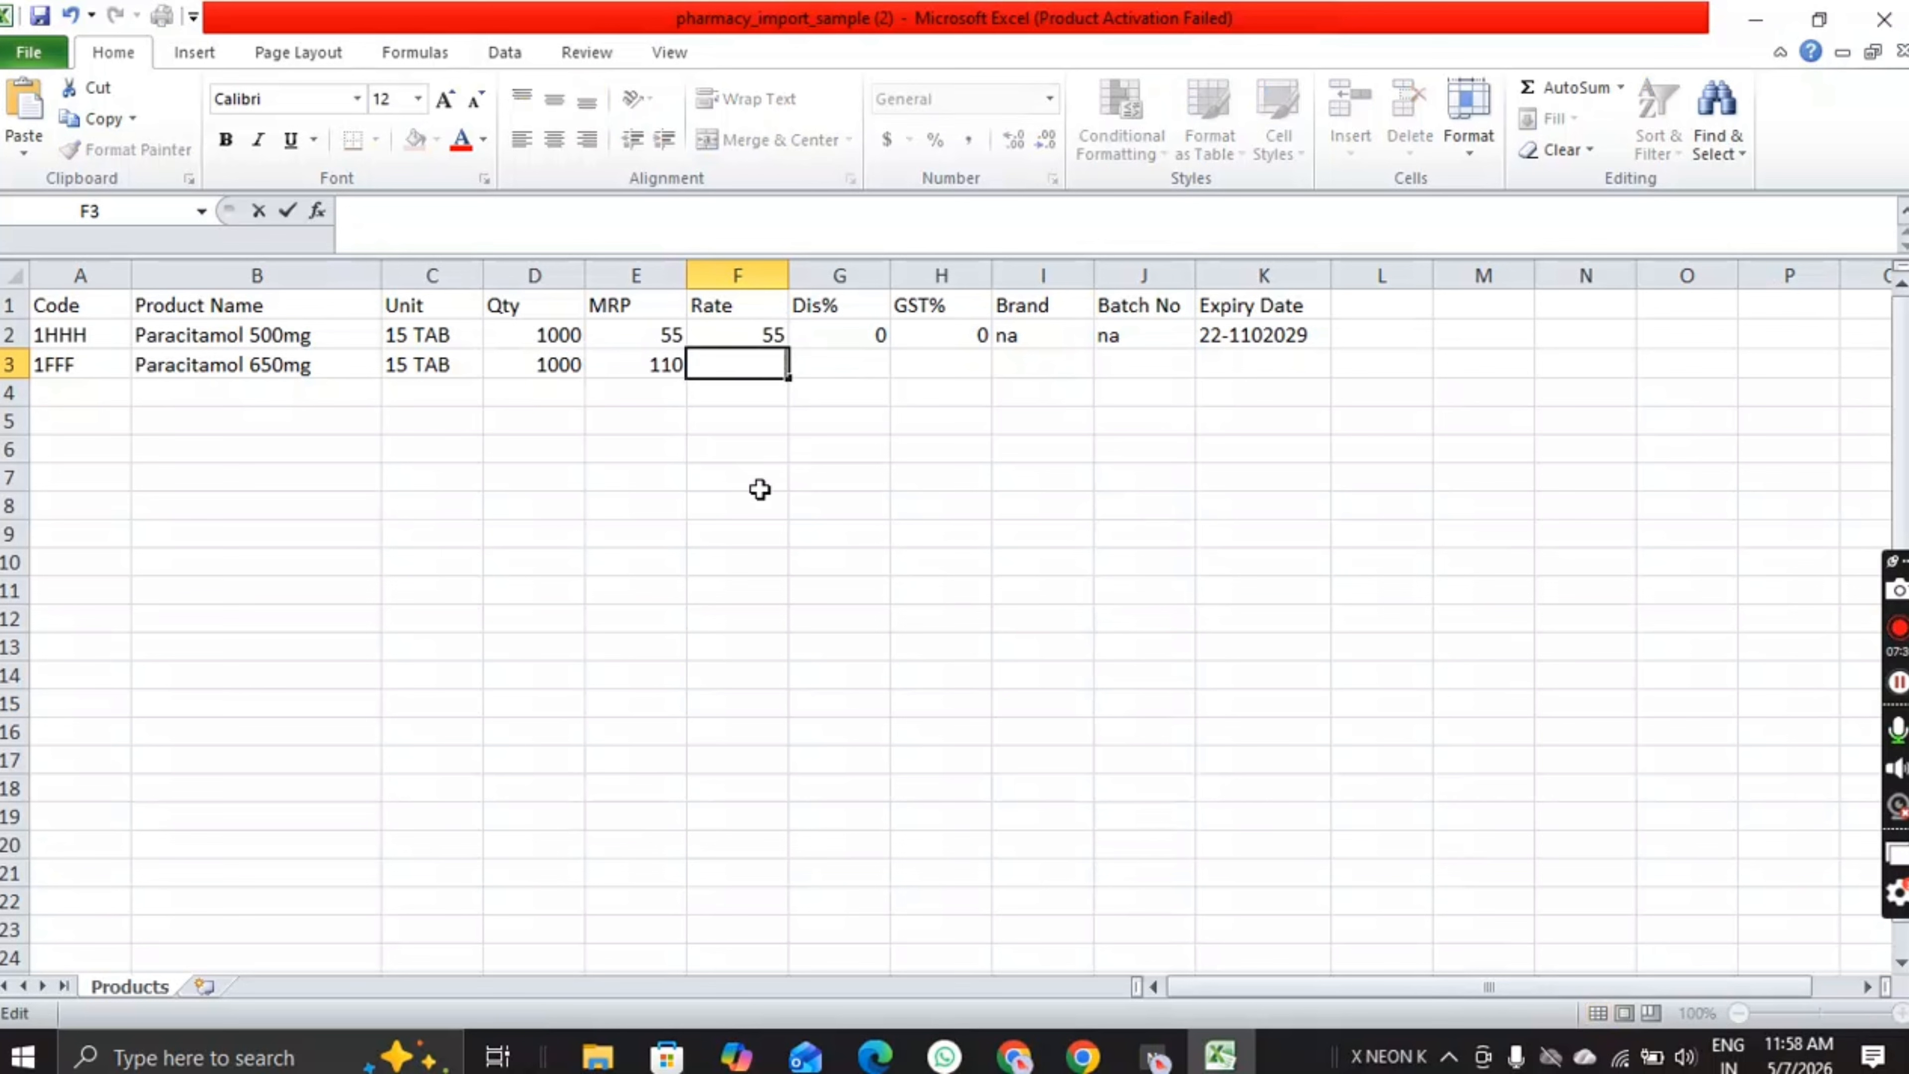
pyautogui.write('90')
pyautogui.press('Tab')
# Step: Give the second product discount 0, GST% 0, brand na and batch number na
pyautogui.write('0')
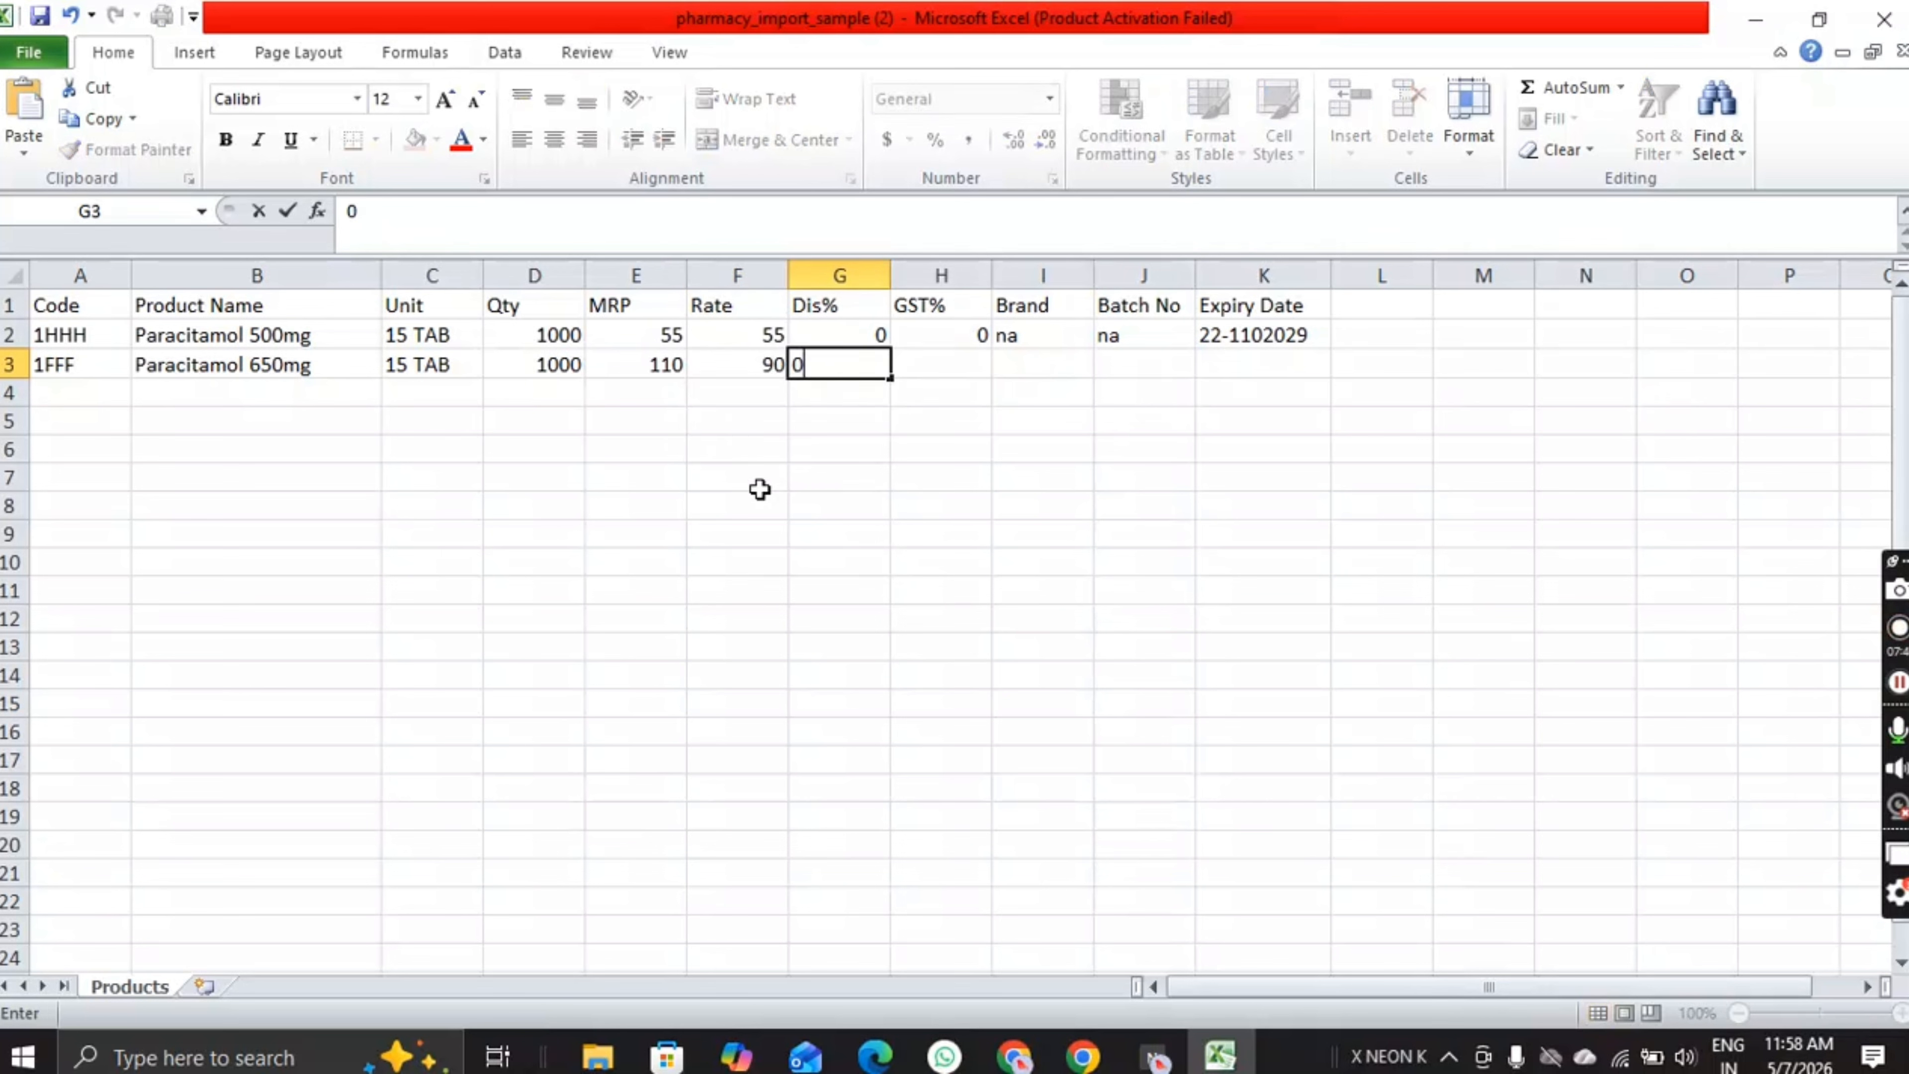
pyautogui.press('Tab')
pyautogui.write('0')
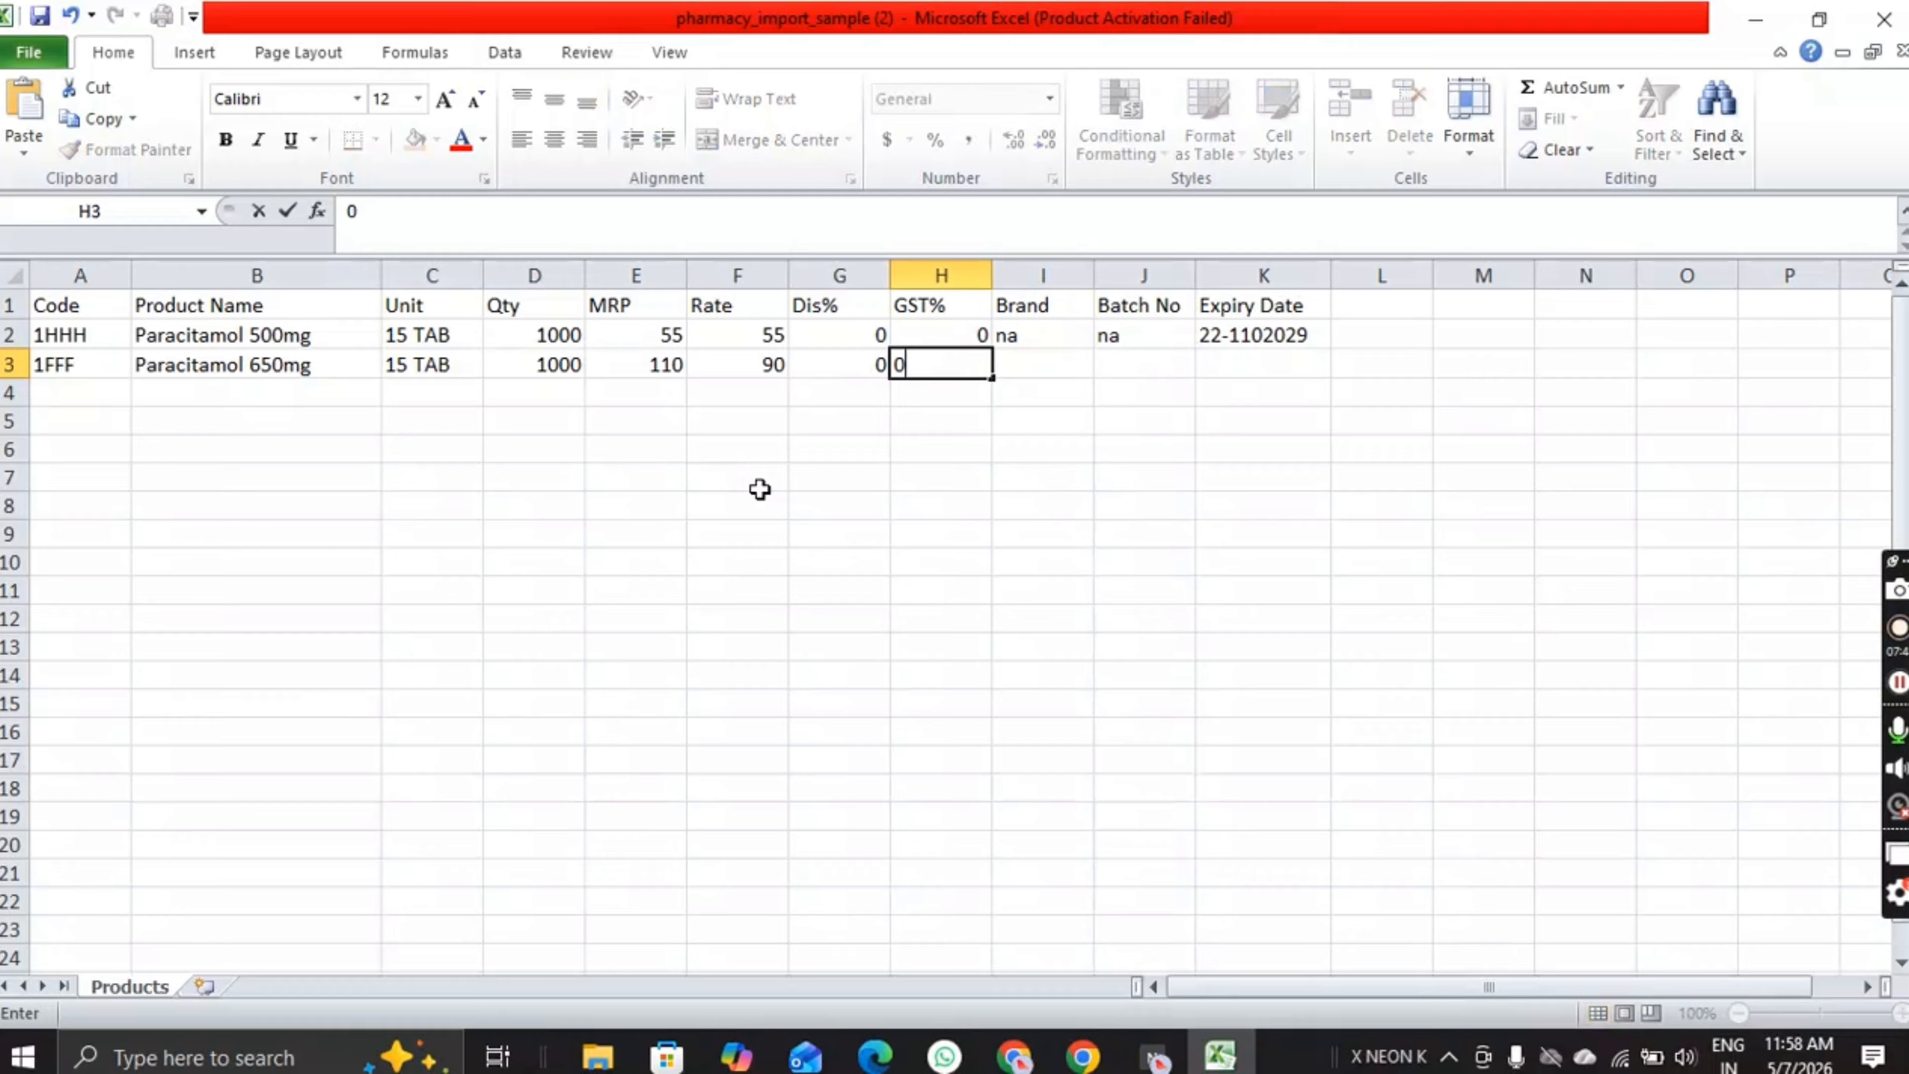
pyautogui.press('Tab')
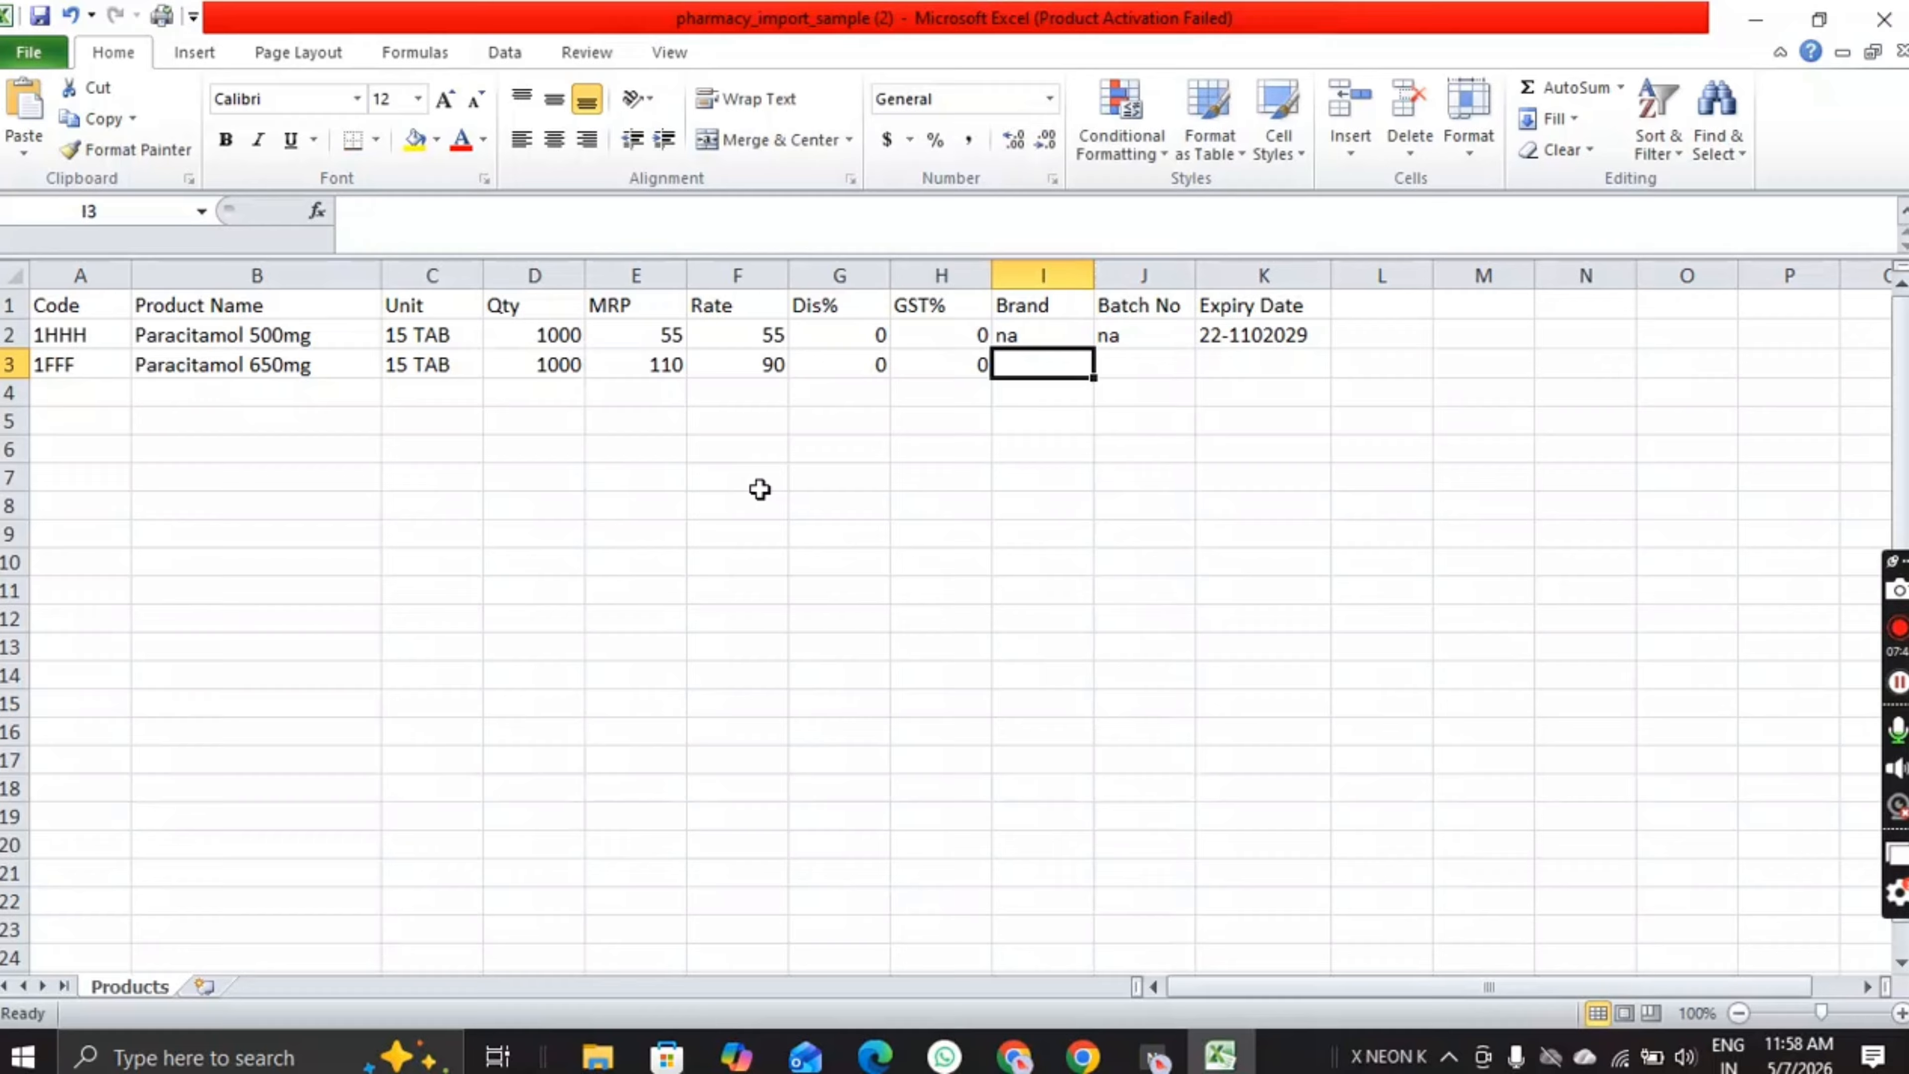
pyautogui.write('n')
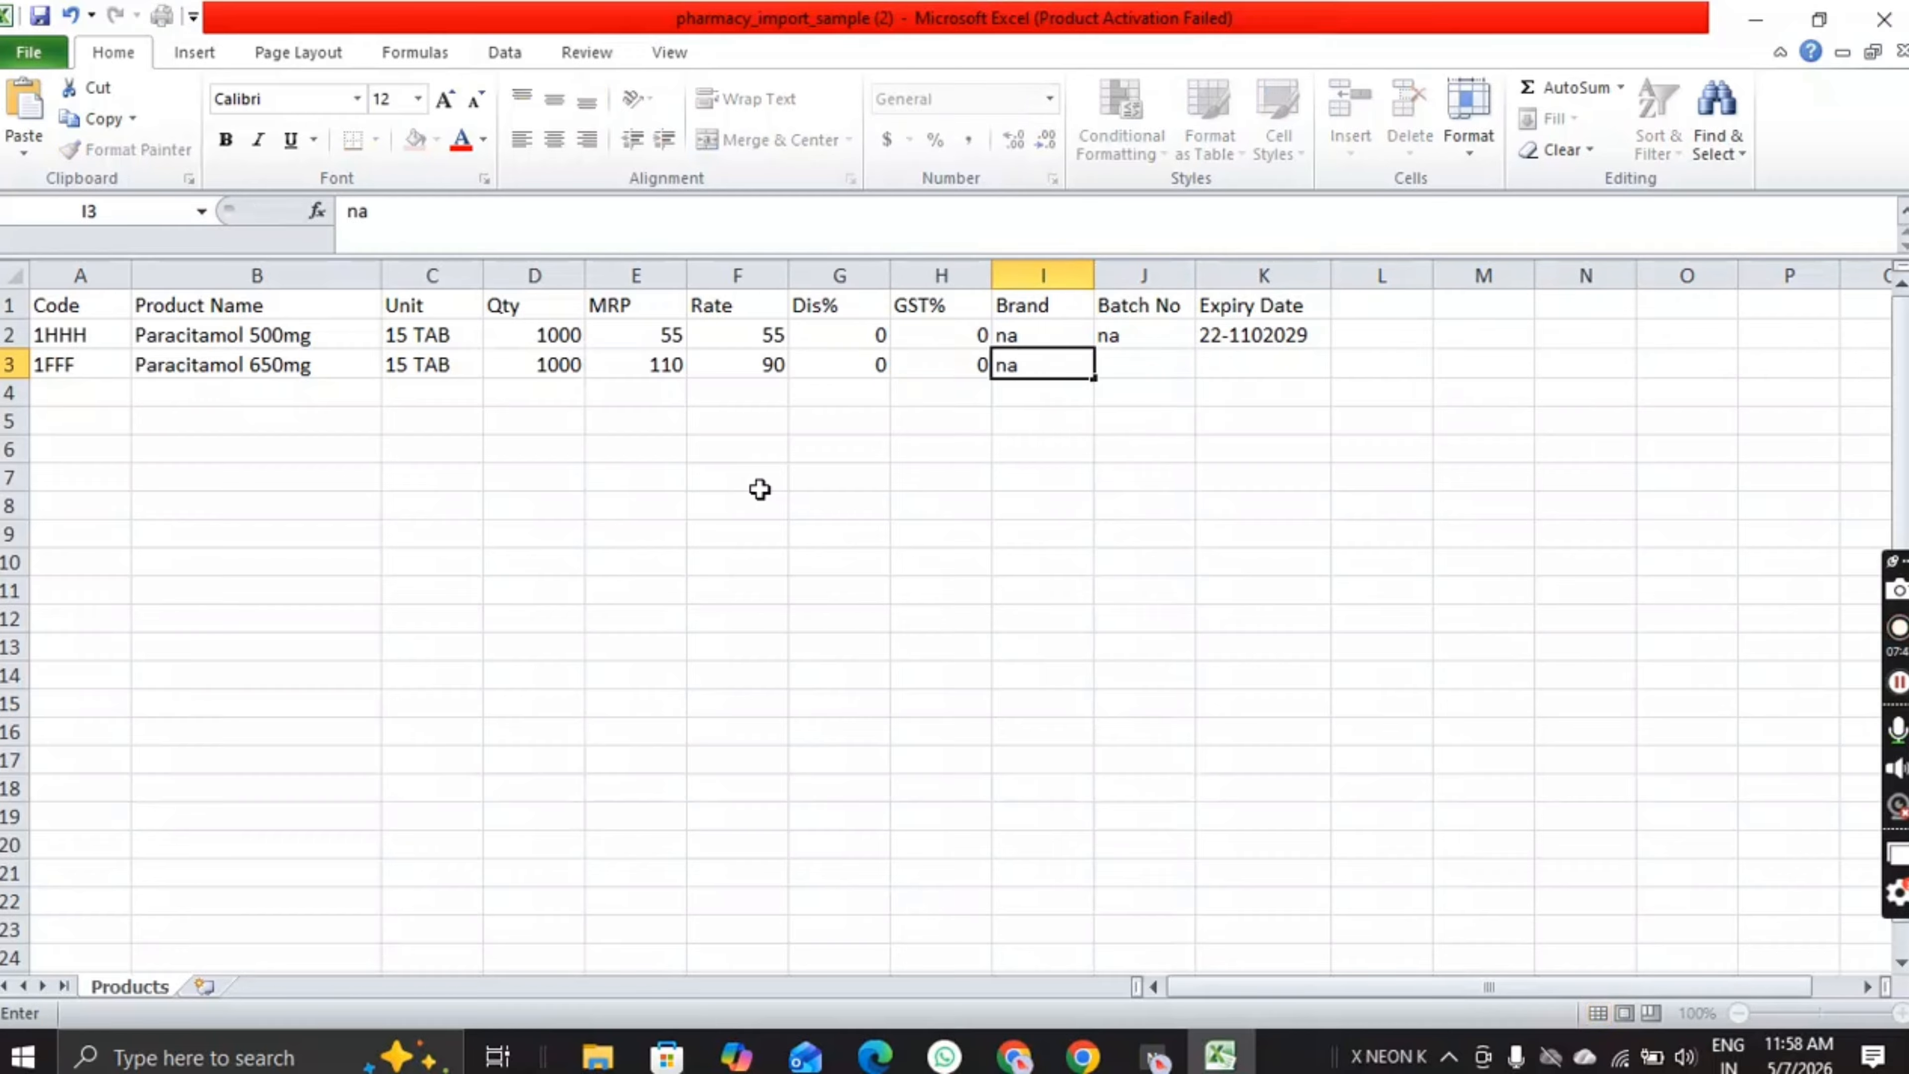
pyautogui.write('a')
pyautogui.press('Tab')
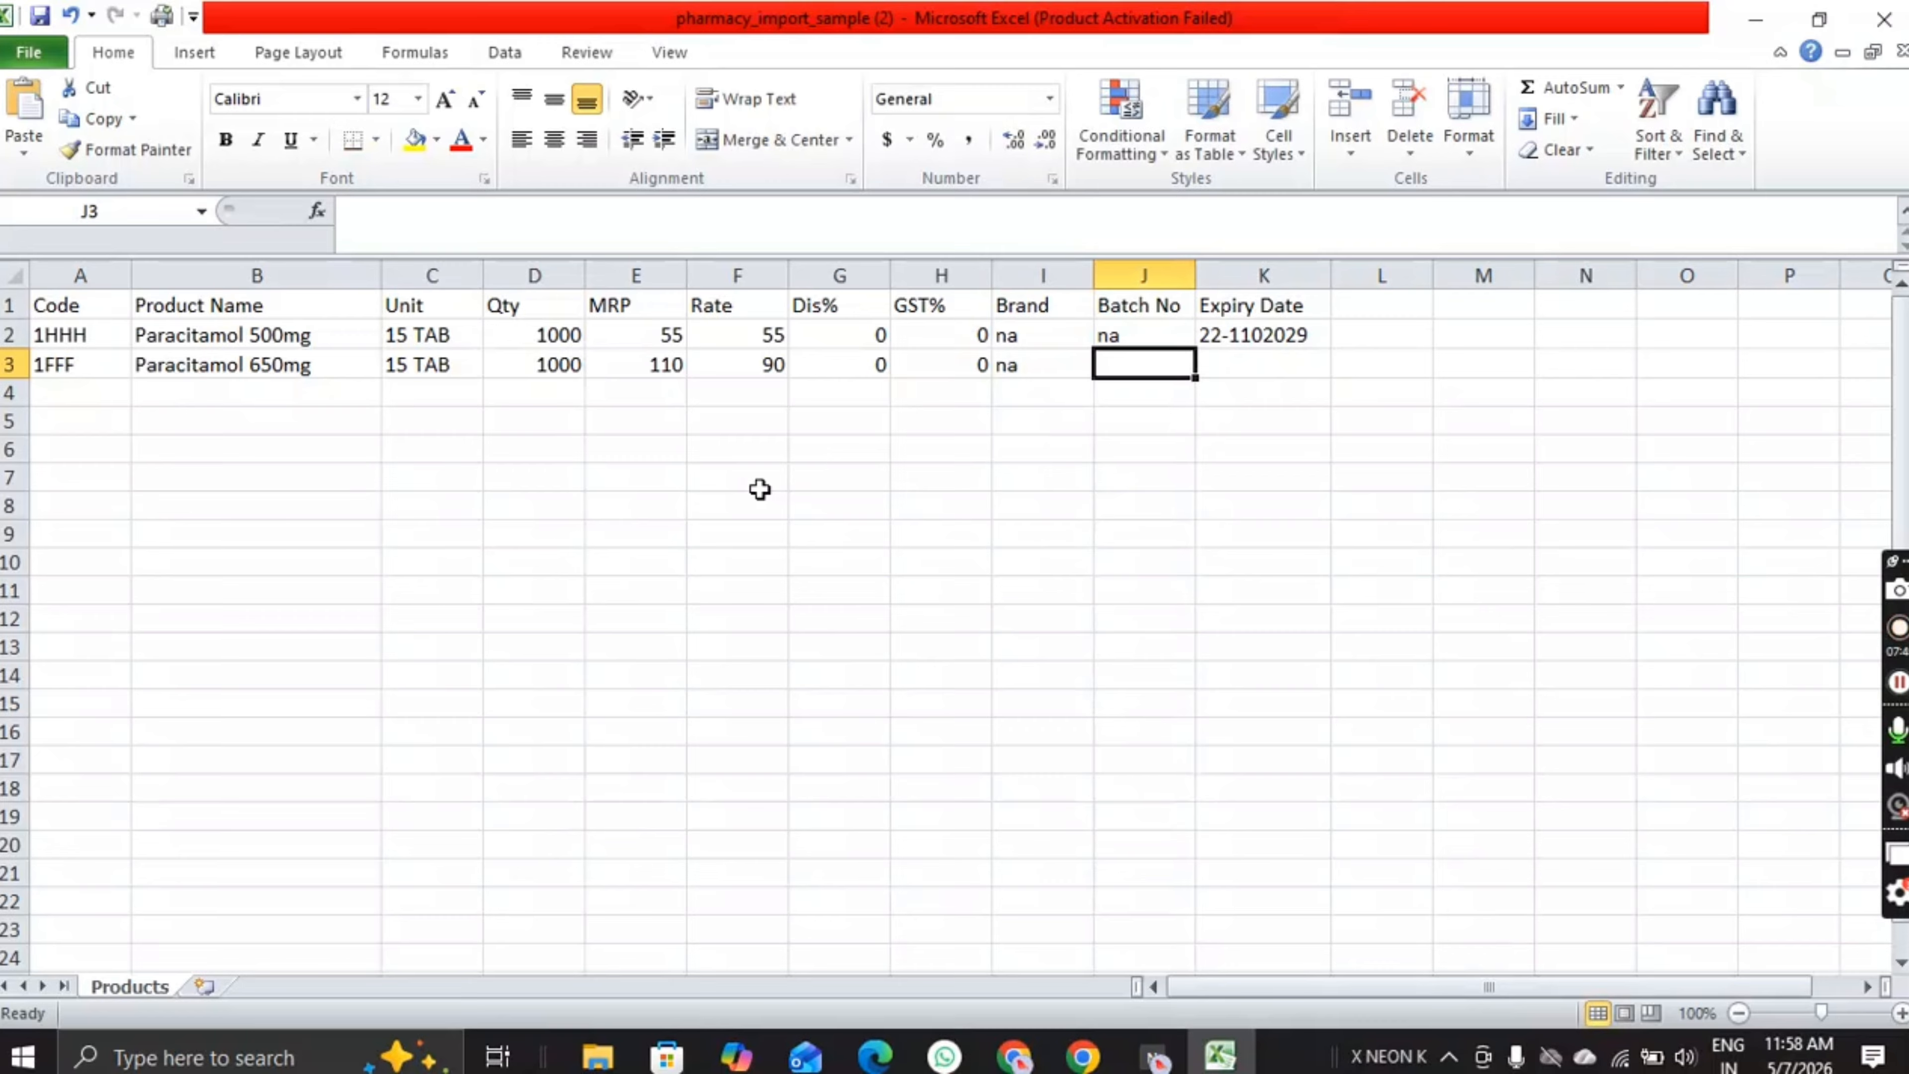
pyautogui.write('na')
pyautogui.press('Tab')
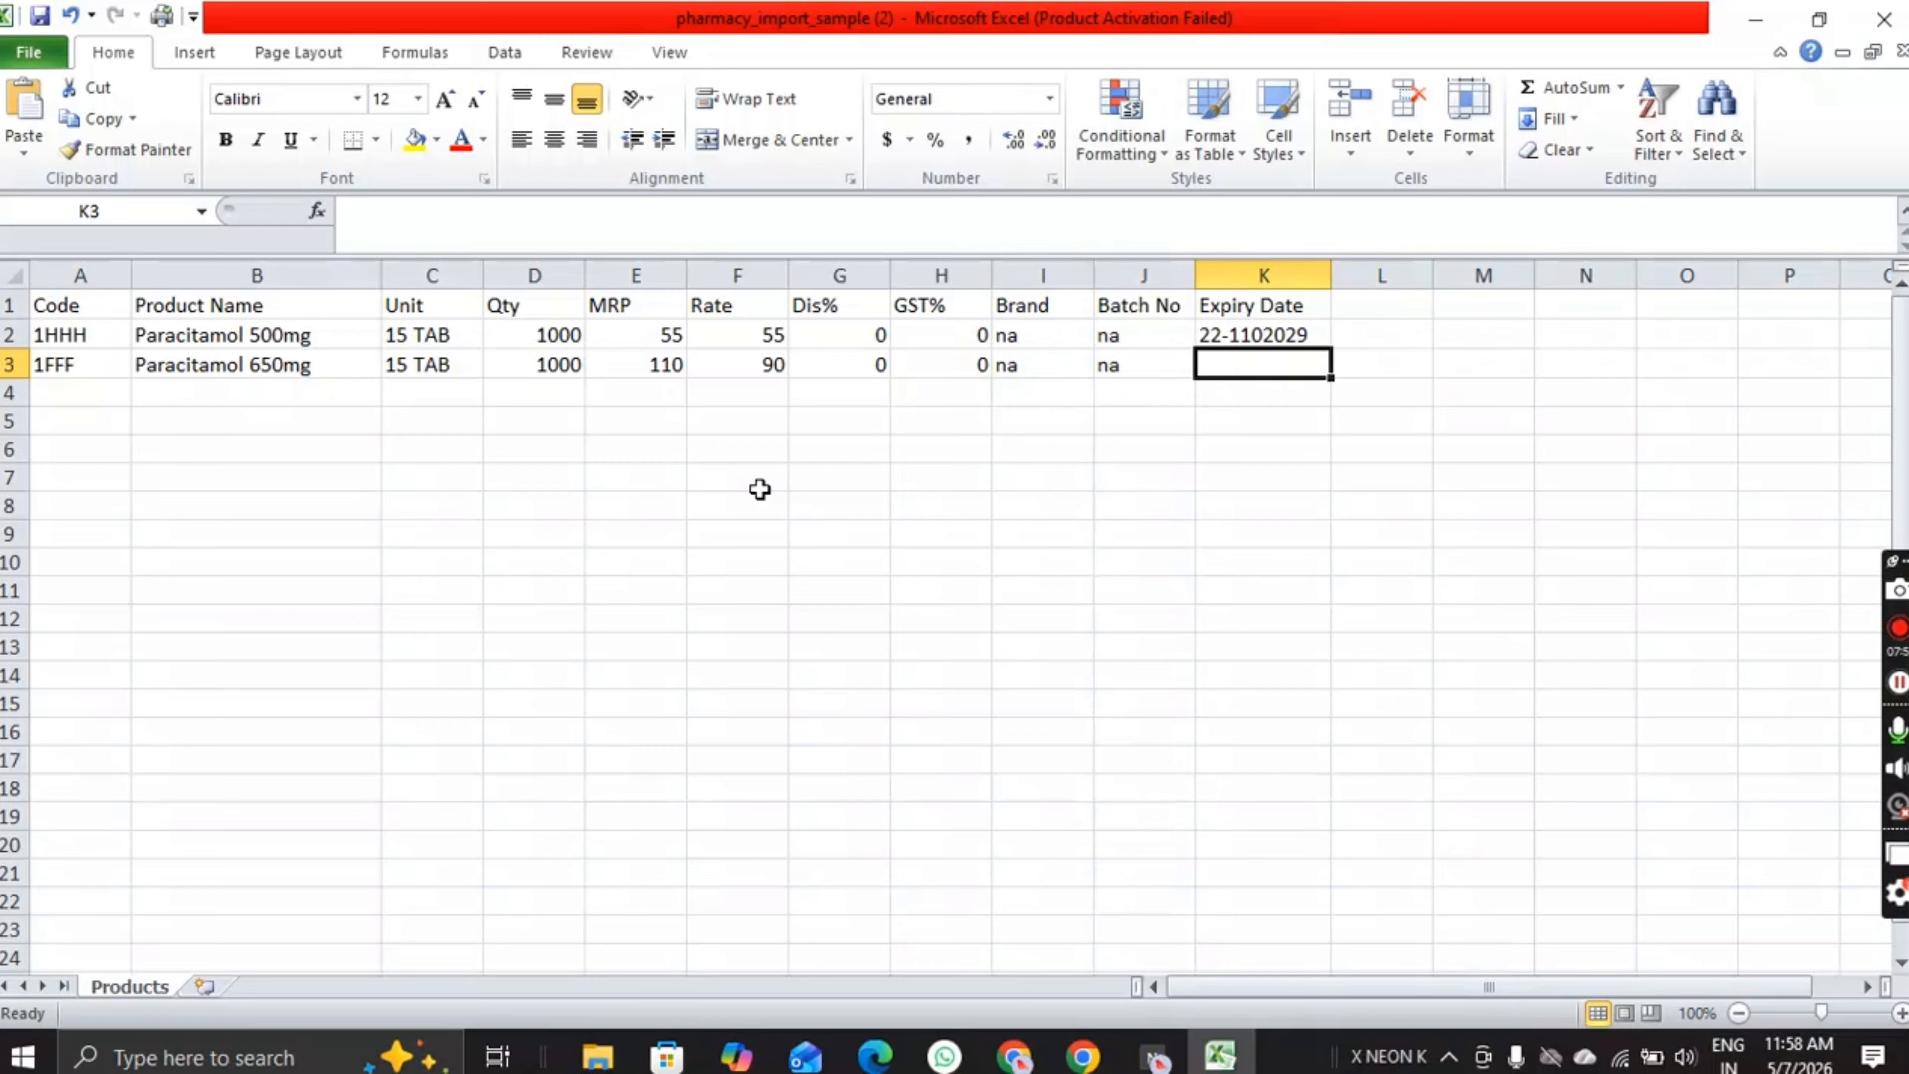
# Step: Correct K2's expiry date to 22-11-2029 and set the second product's expiry to NA
pyautogui.click(1260, 335)
pyautogui.click(1263, 339)
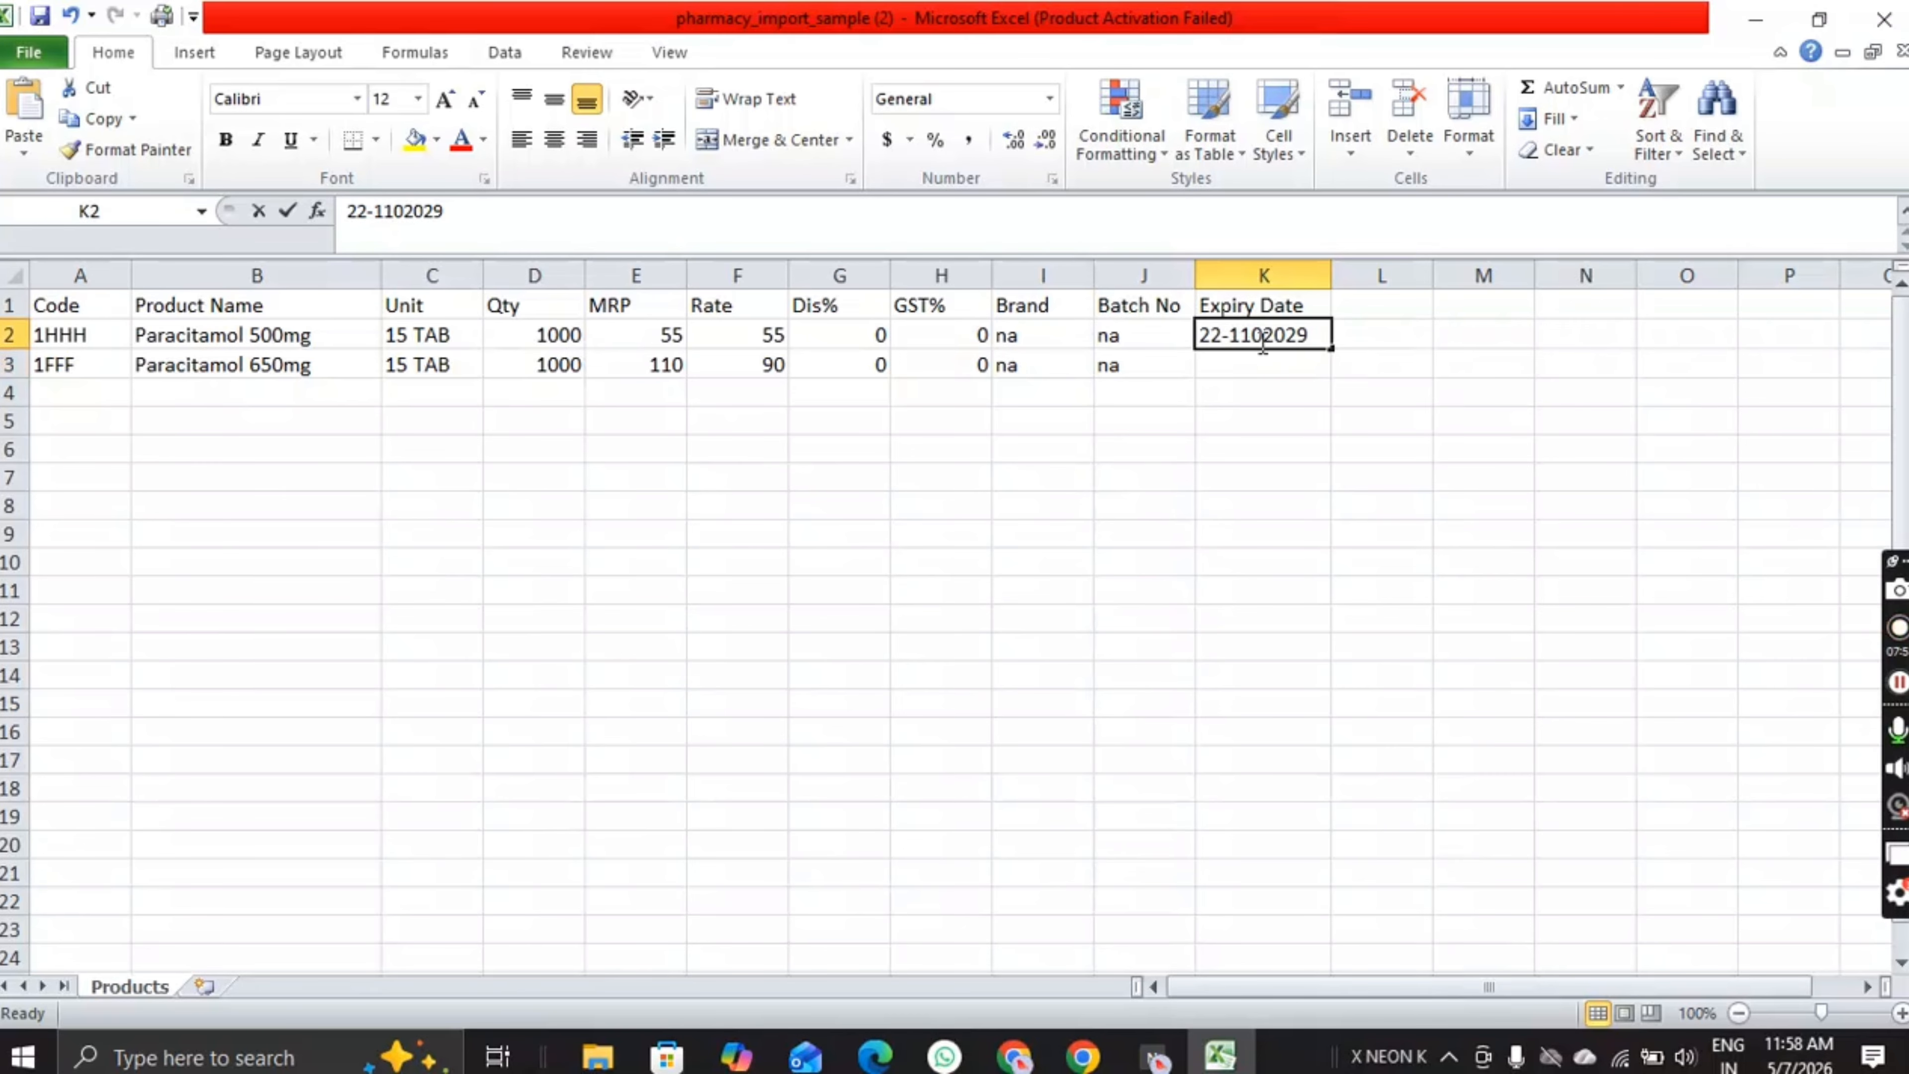
pyautogui.press('BackSpace')
pyautogui.write('-')
pyautogui.press('Return')
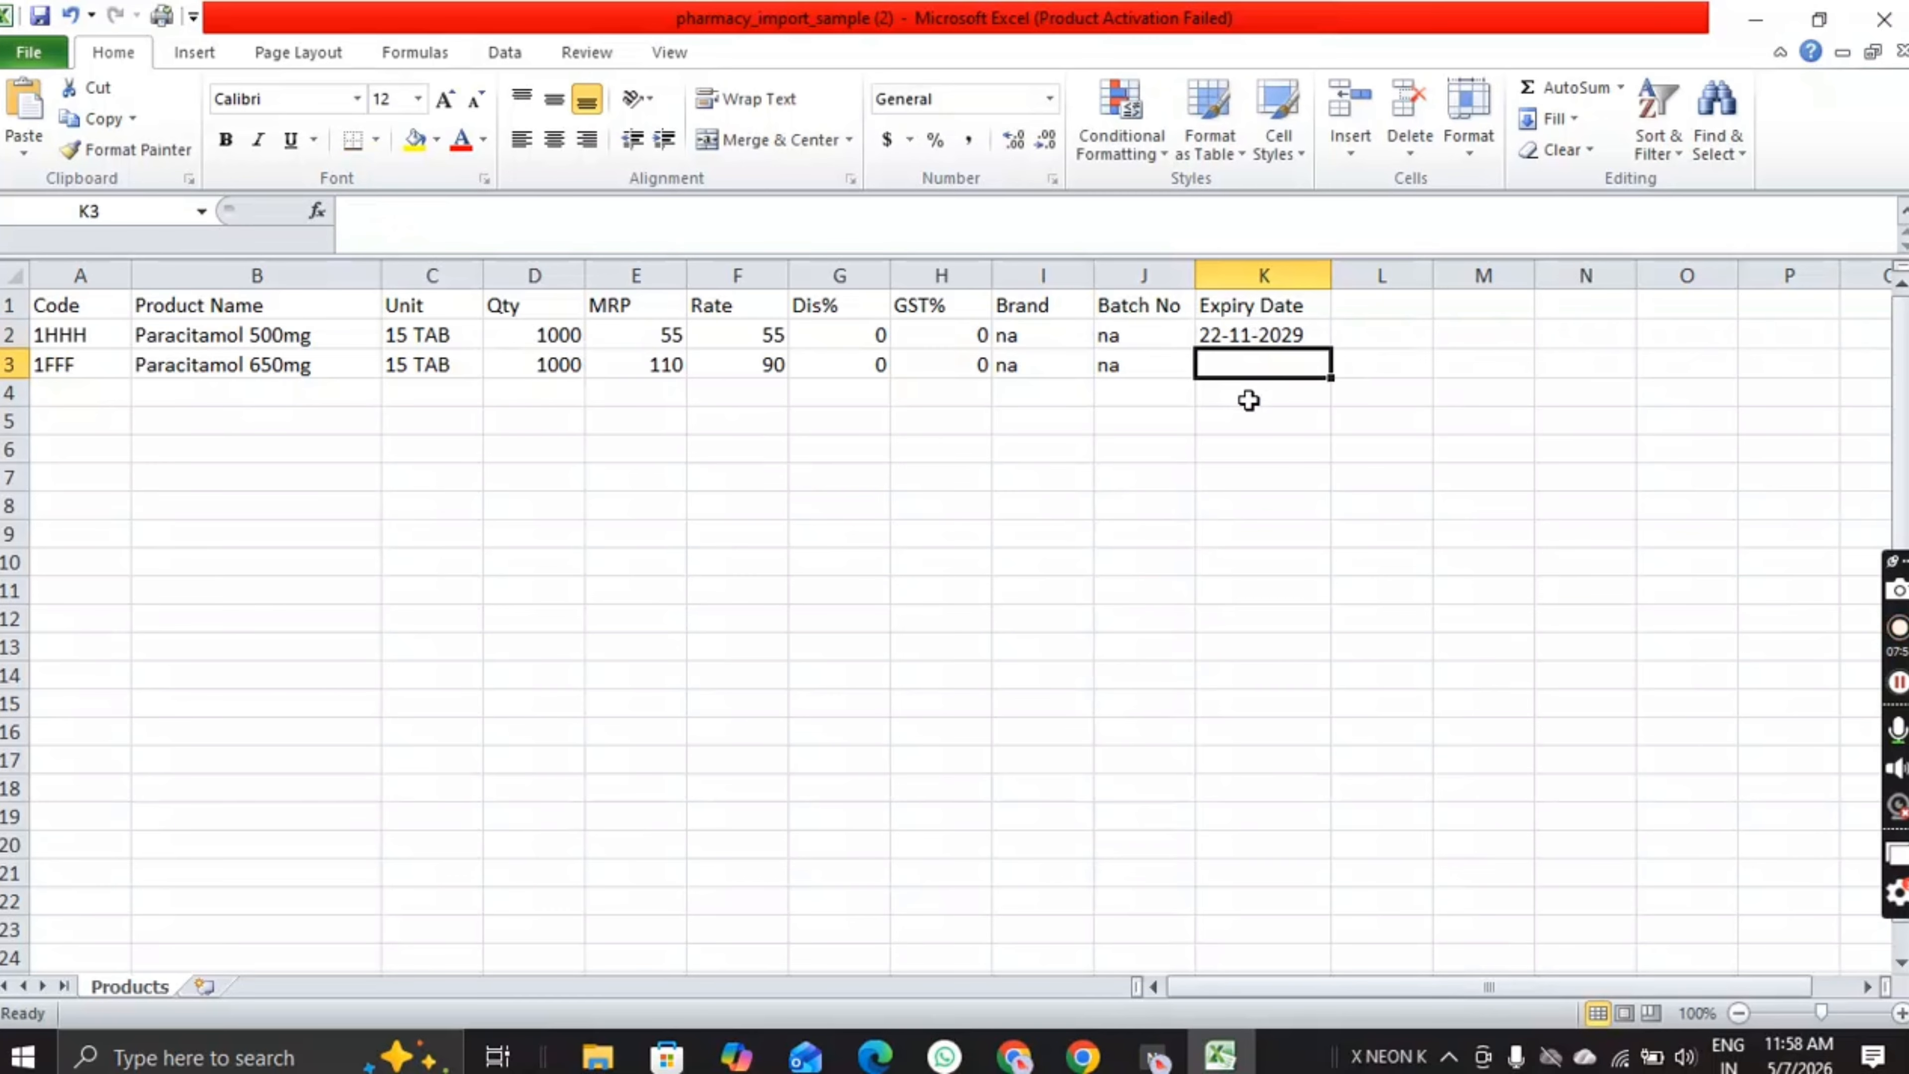
pyautogui.write('NA')
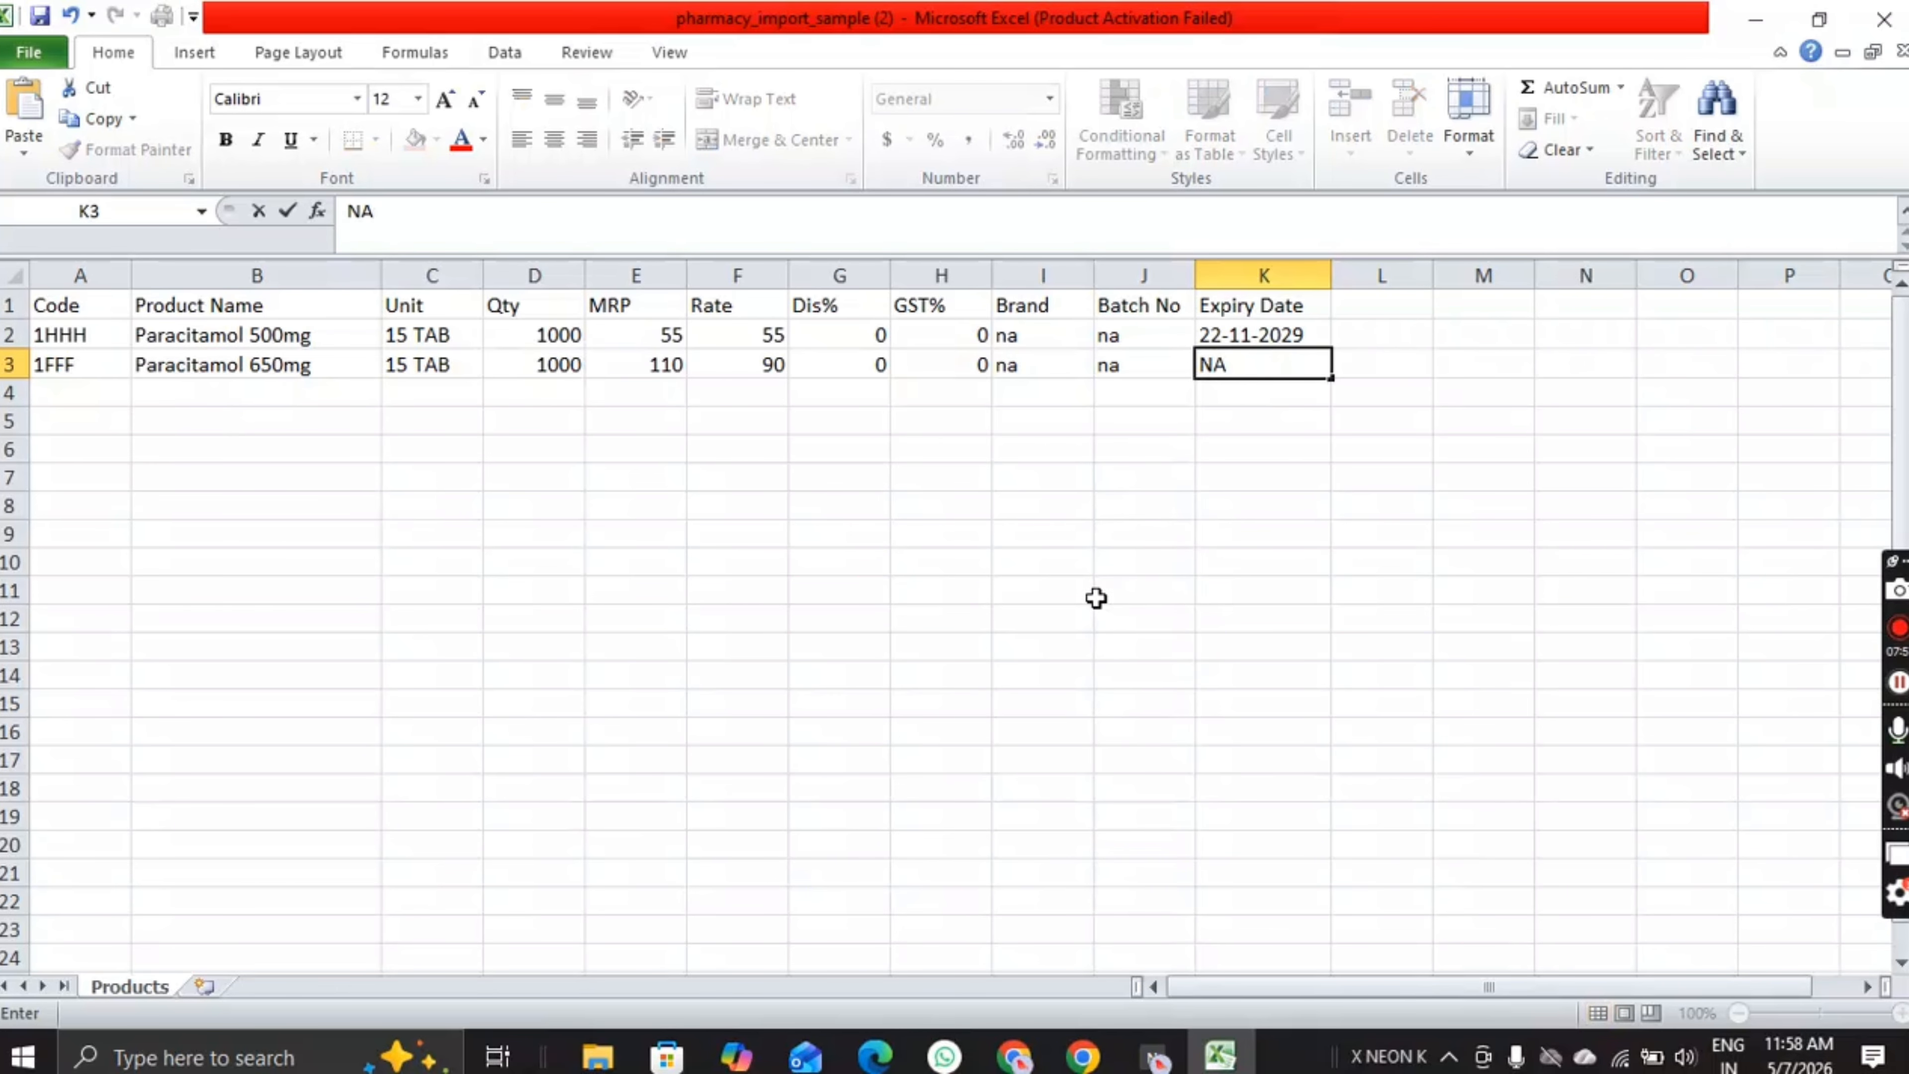
pyautogui.moveTo(940, 703); pyautogui.dragTo(940, 675)
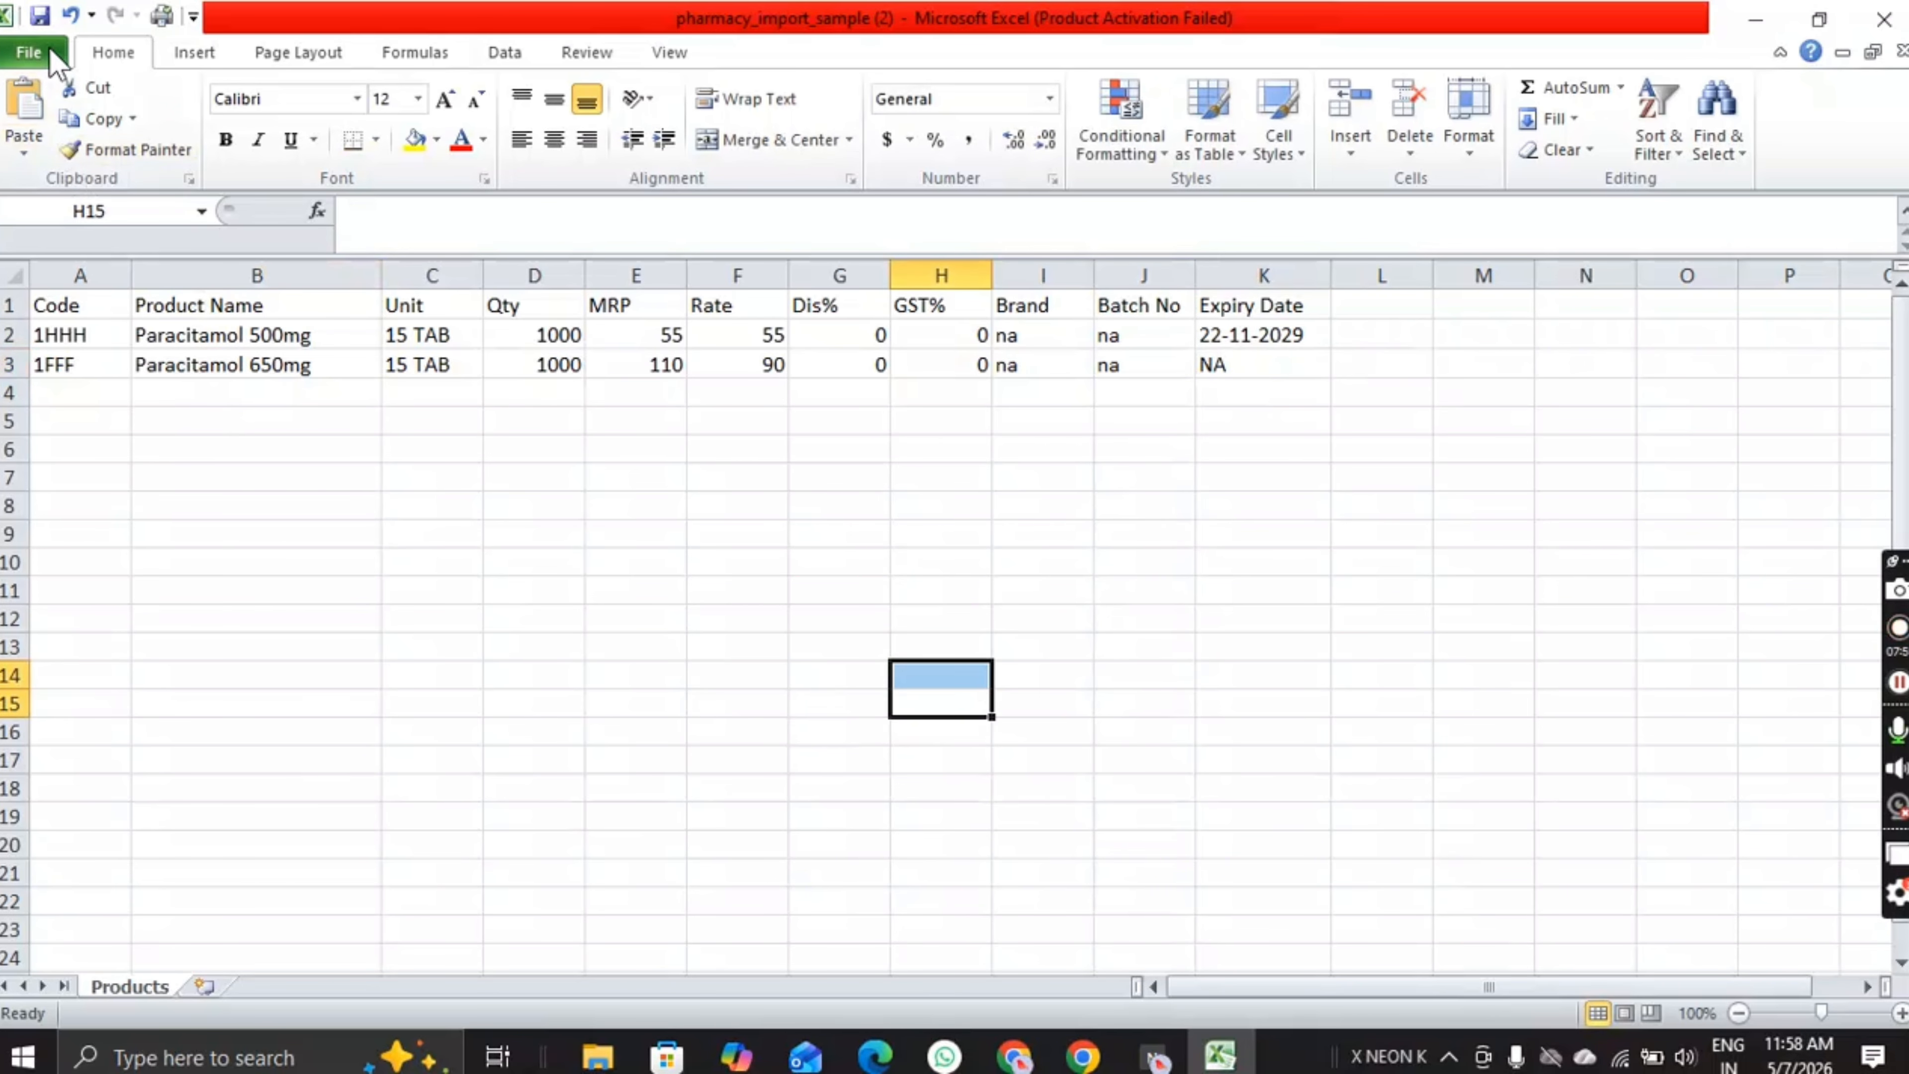
# Step: Save the workbook in Downloads under the new name Product Data
pyautogui.click(28, 52)
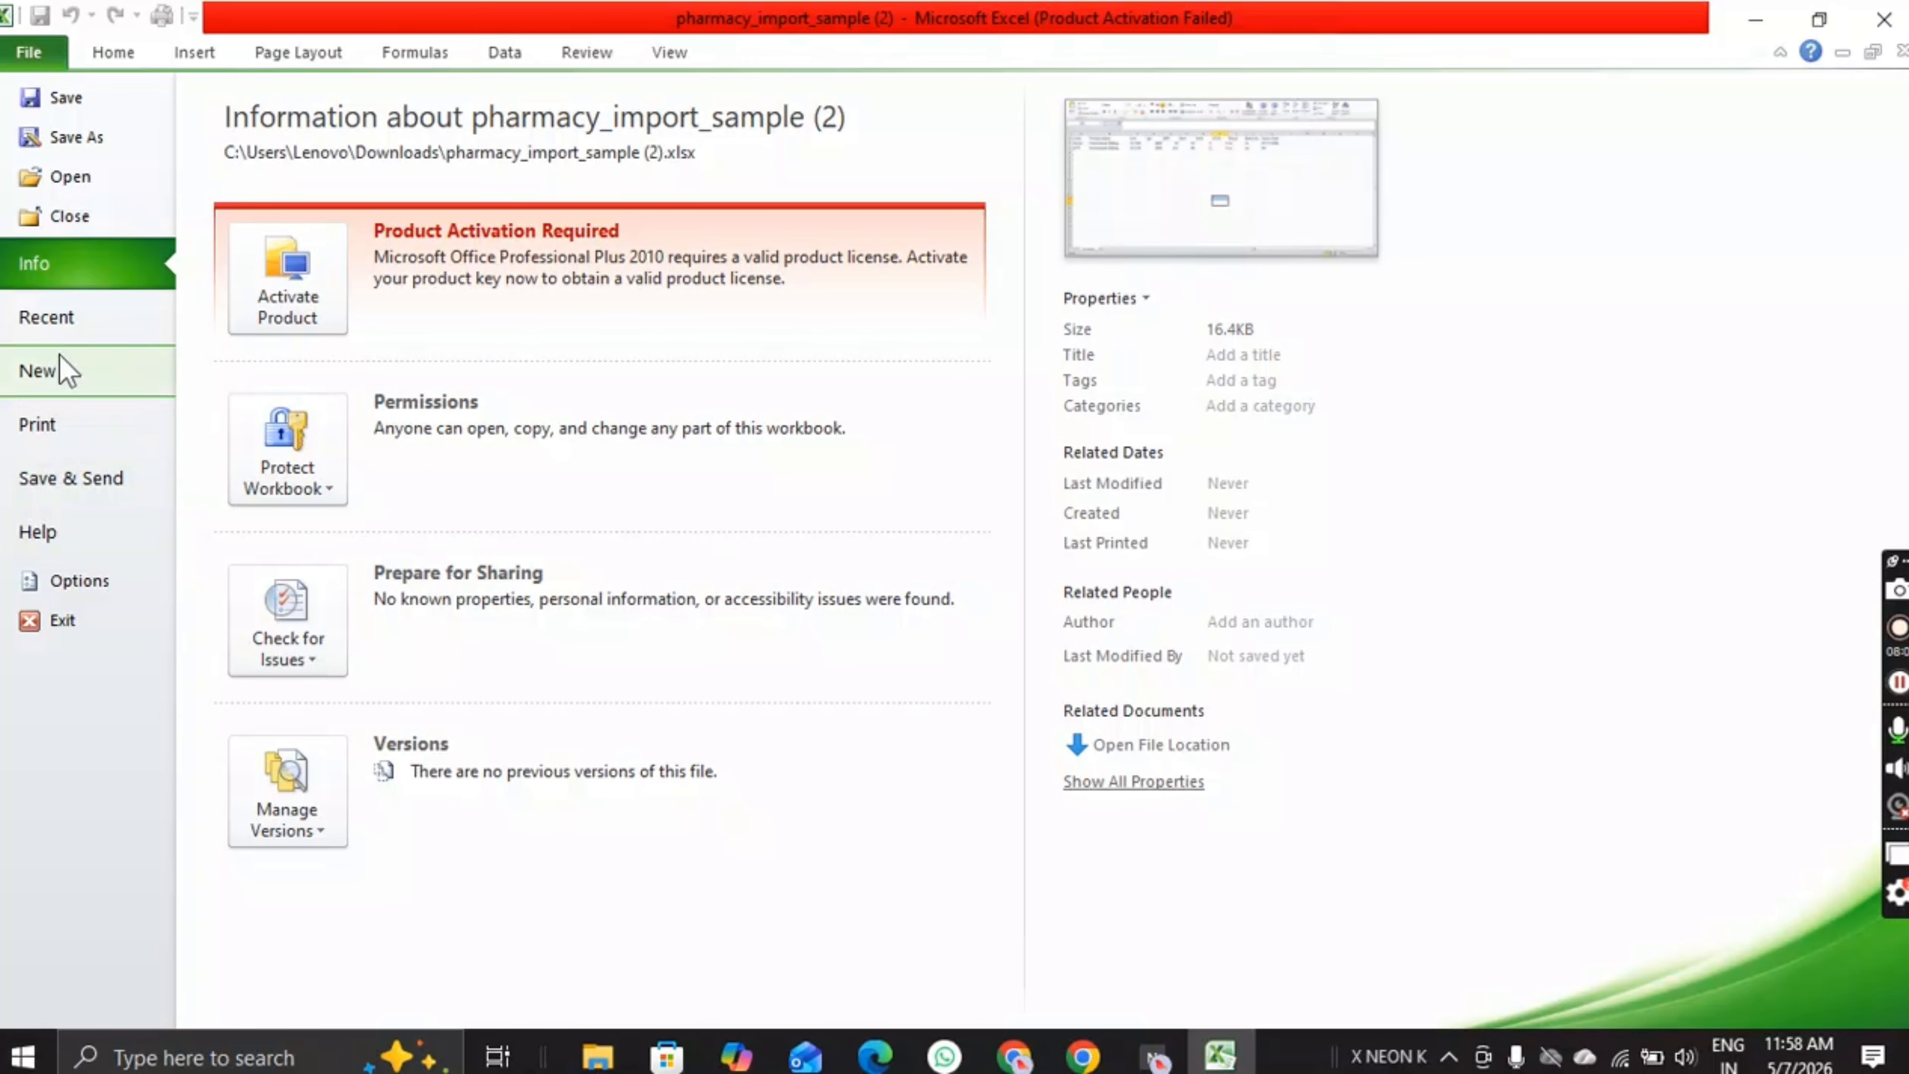
pyautogui.press('Escape')
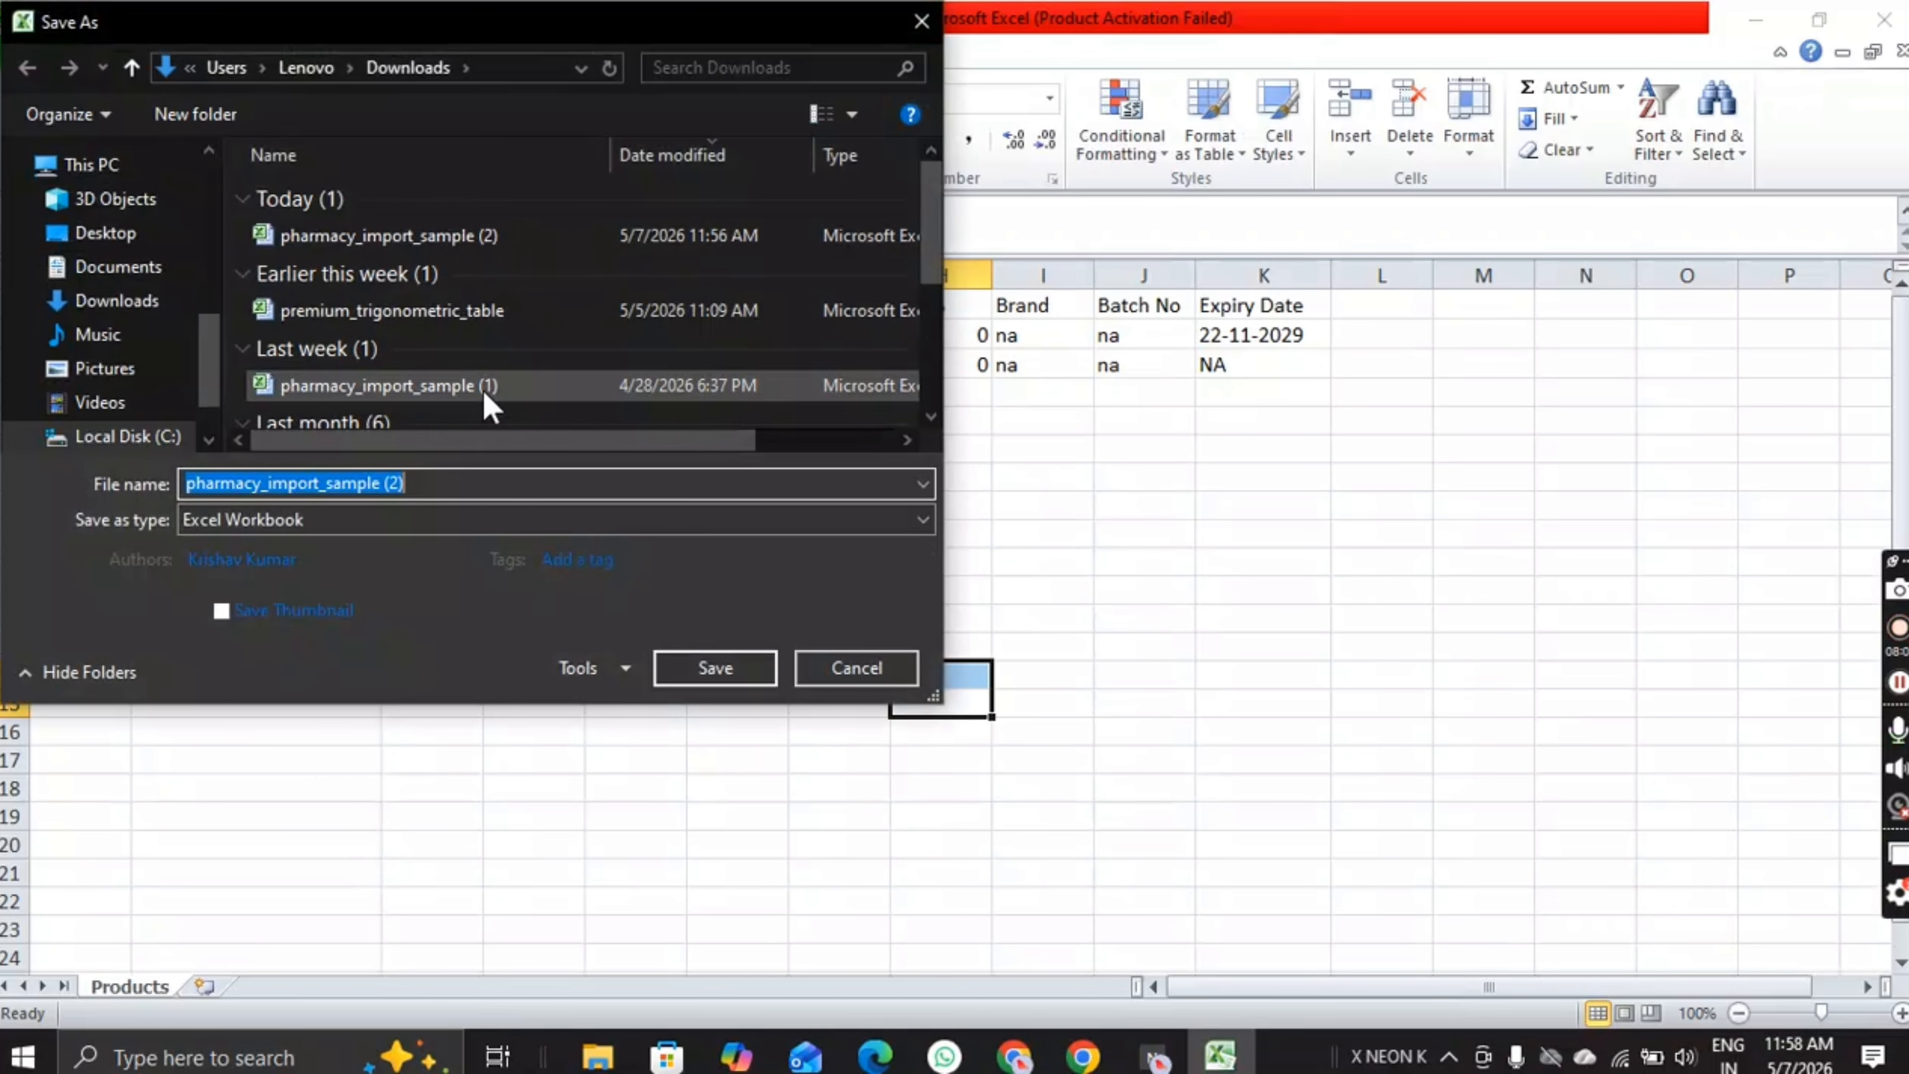
pyautogui.click(450, 482)
pyautogui.hotkey('ctrl', 'a')
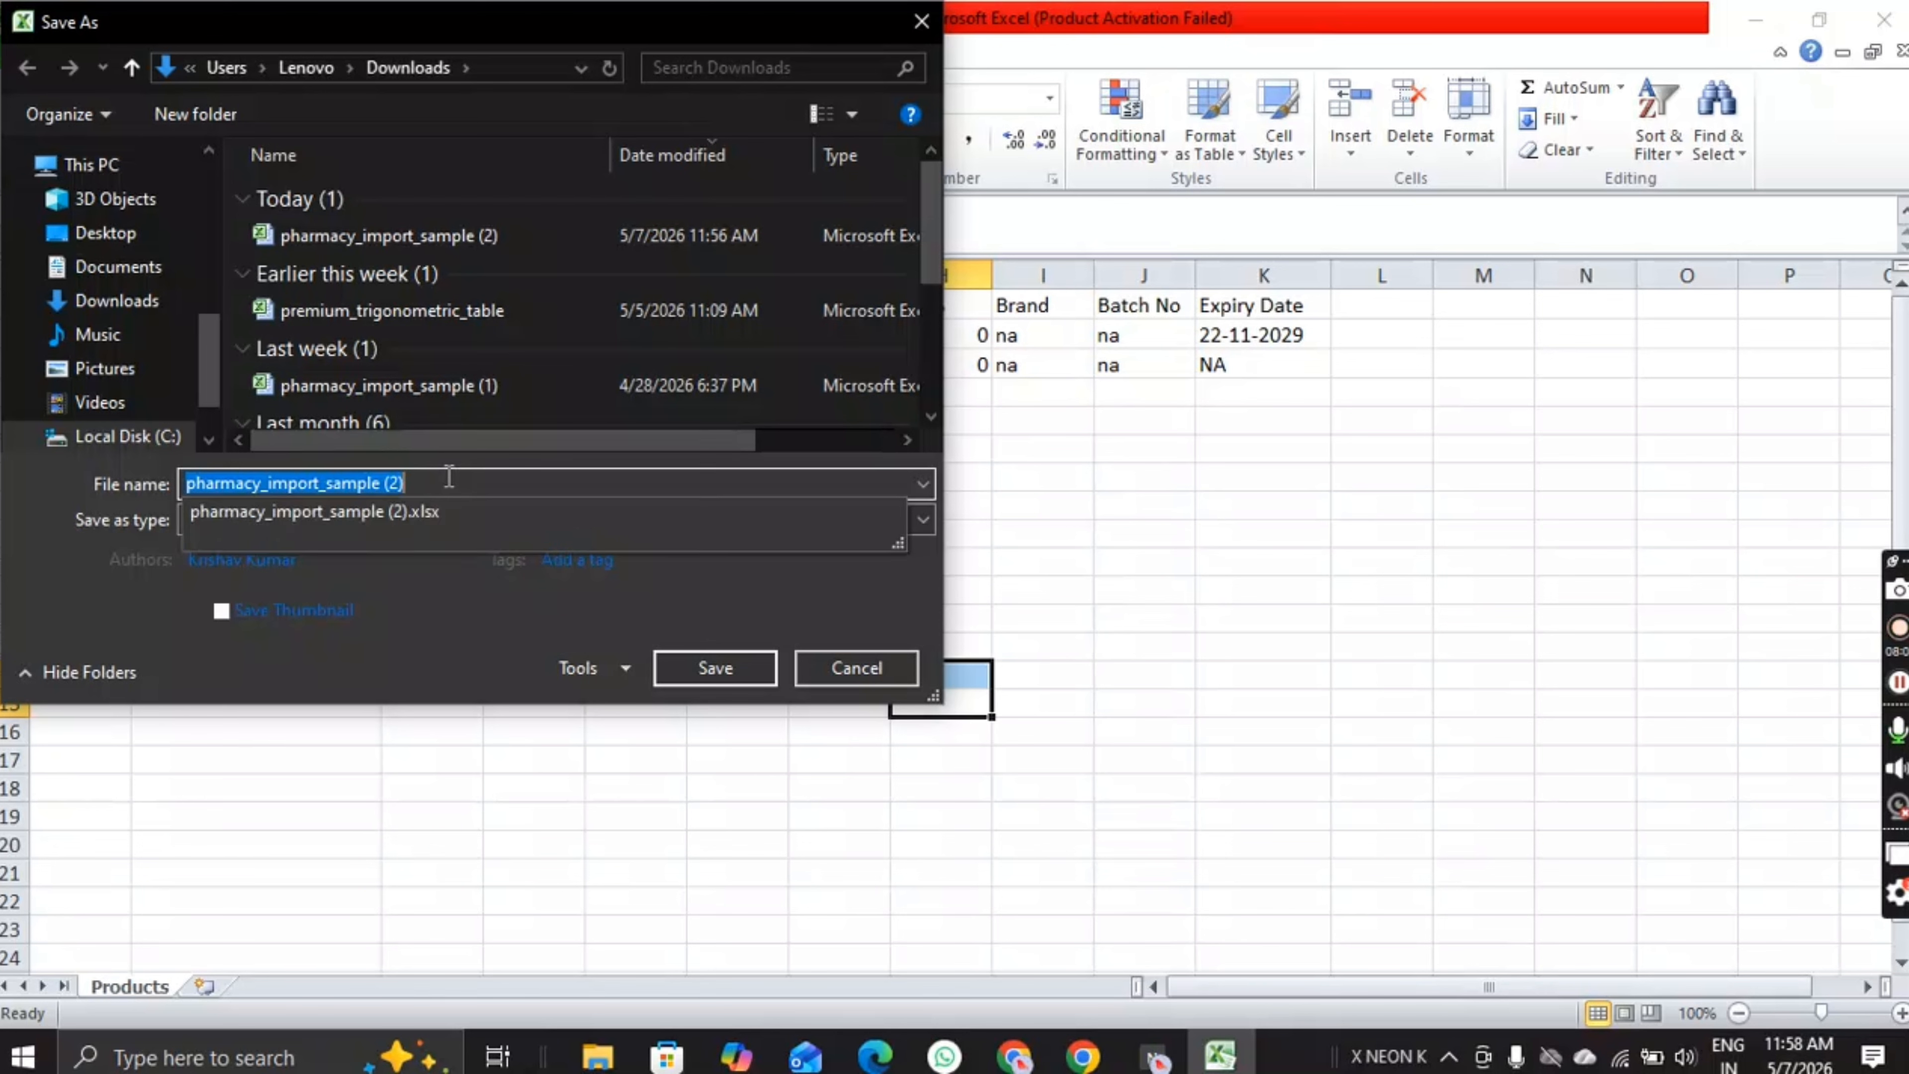
pyautogui.write('Product Data')
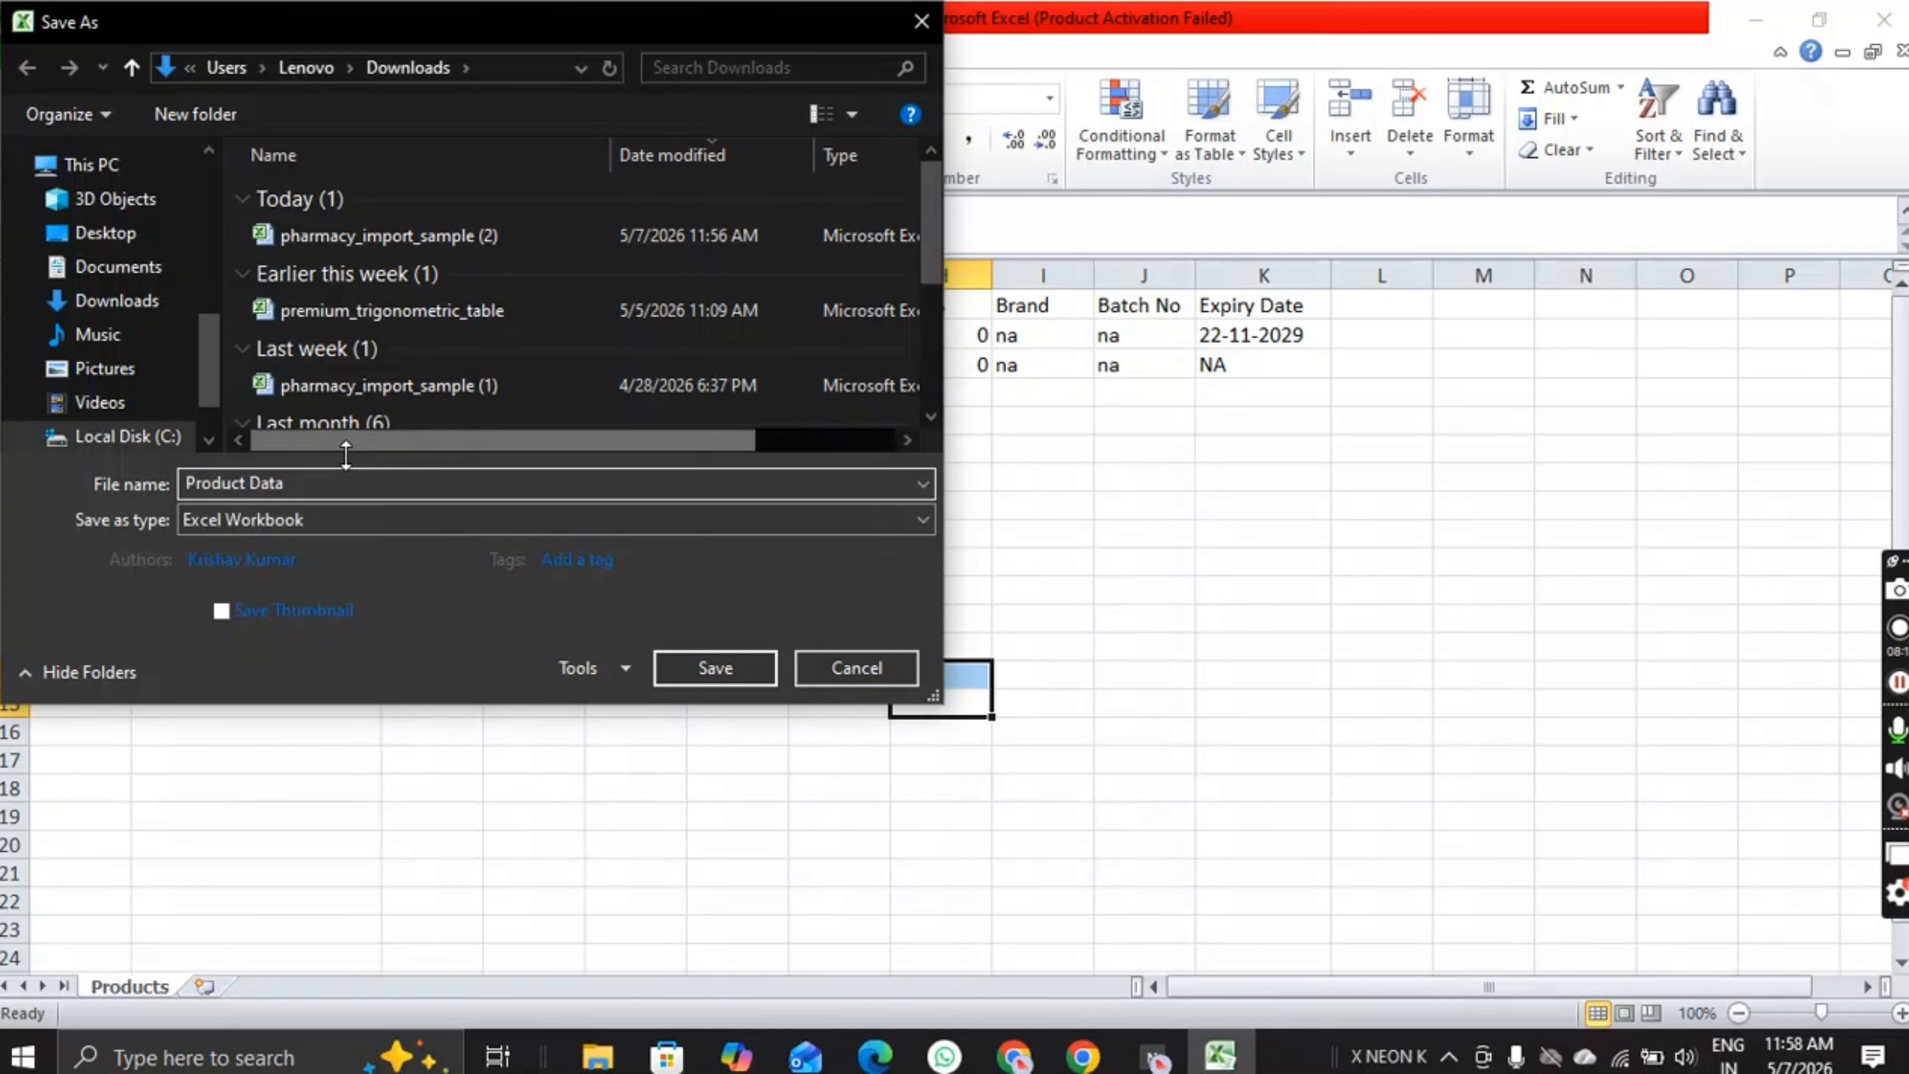
pyautogui.click(714, 668)
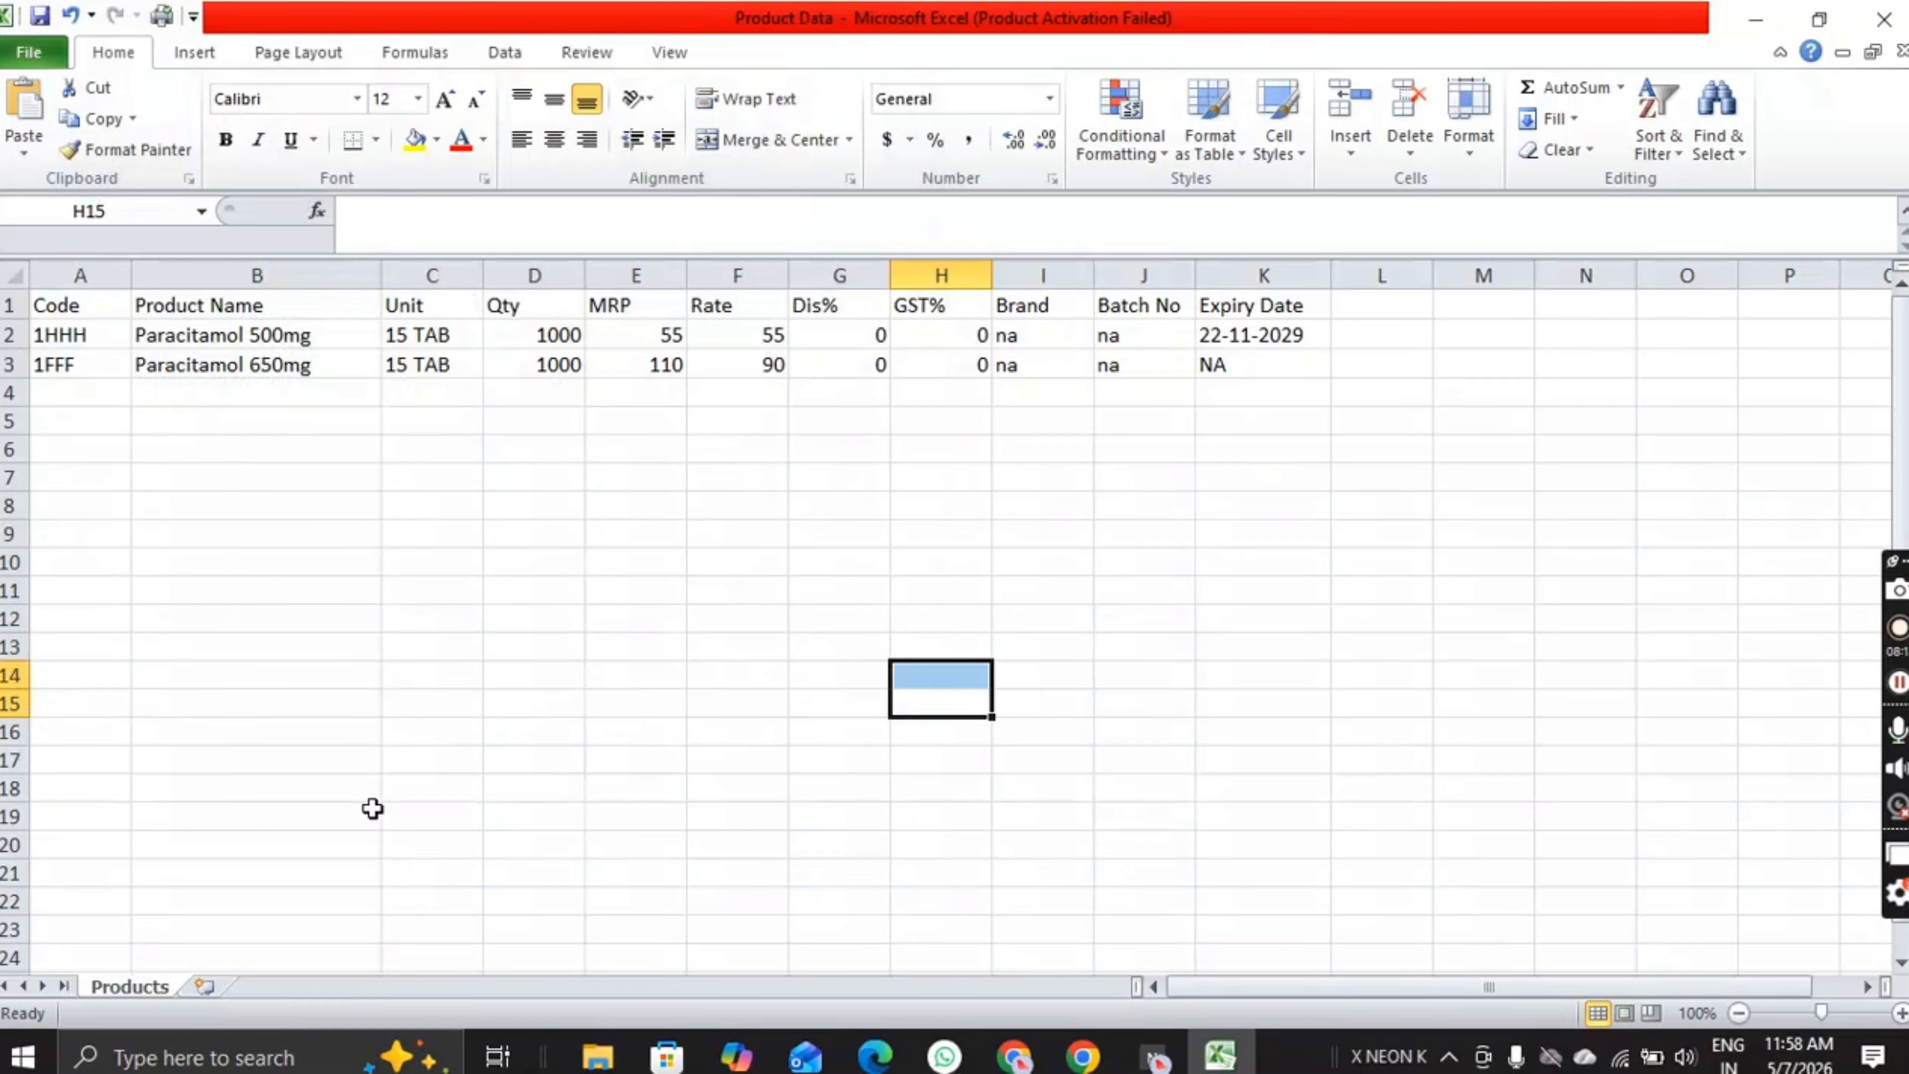
# Step: Import Paracitamol 500mg and 650mg into inventory from the Downloads 'Product Data' spreadsheet
pyautogui.click(1083, 1057)
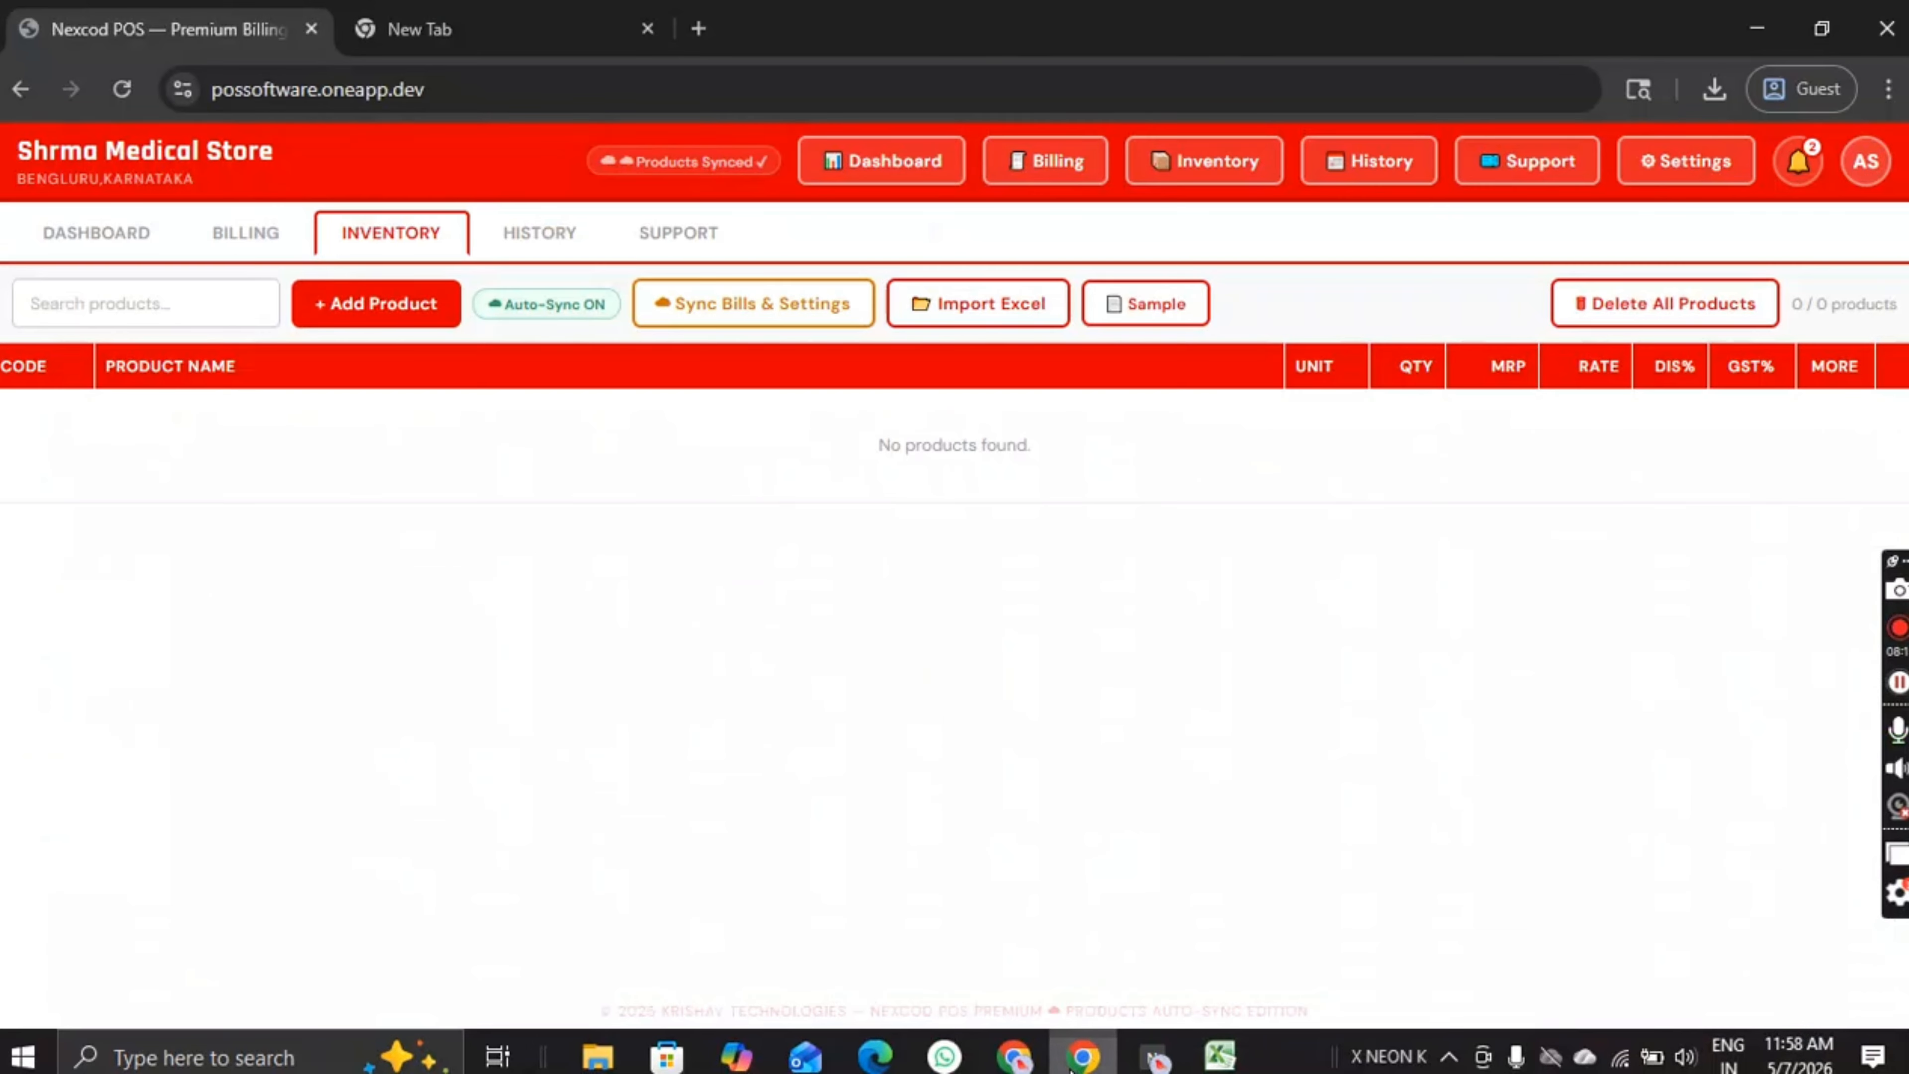
pyautogui.click(92, 251)
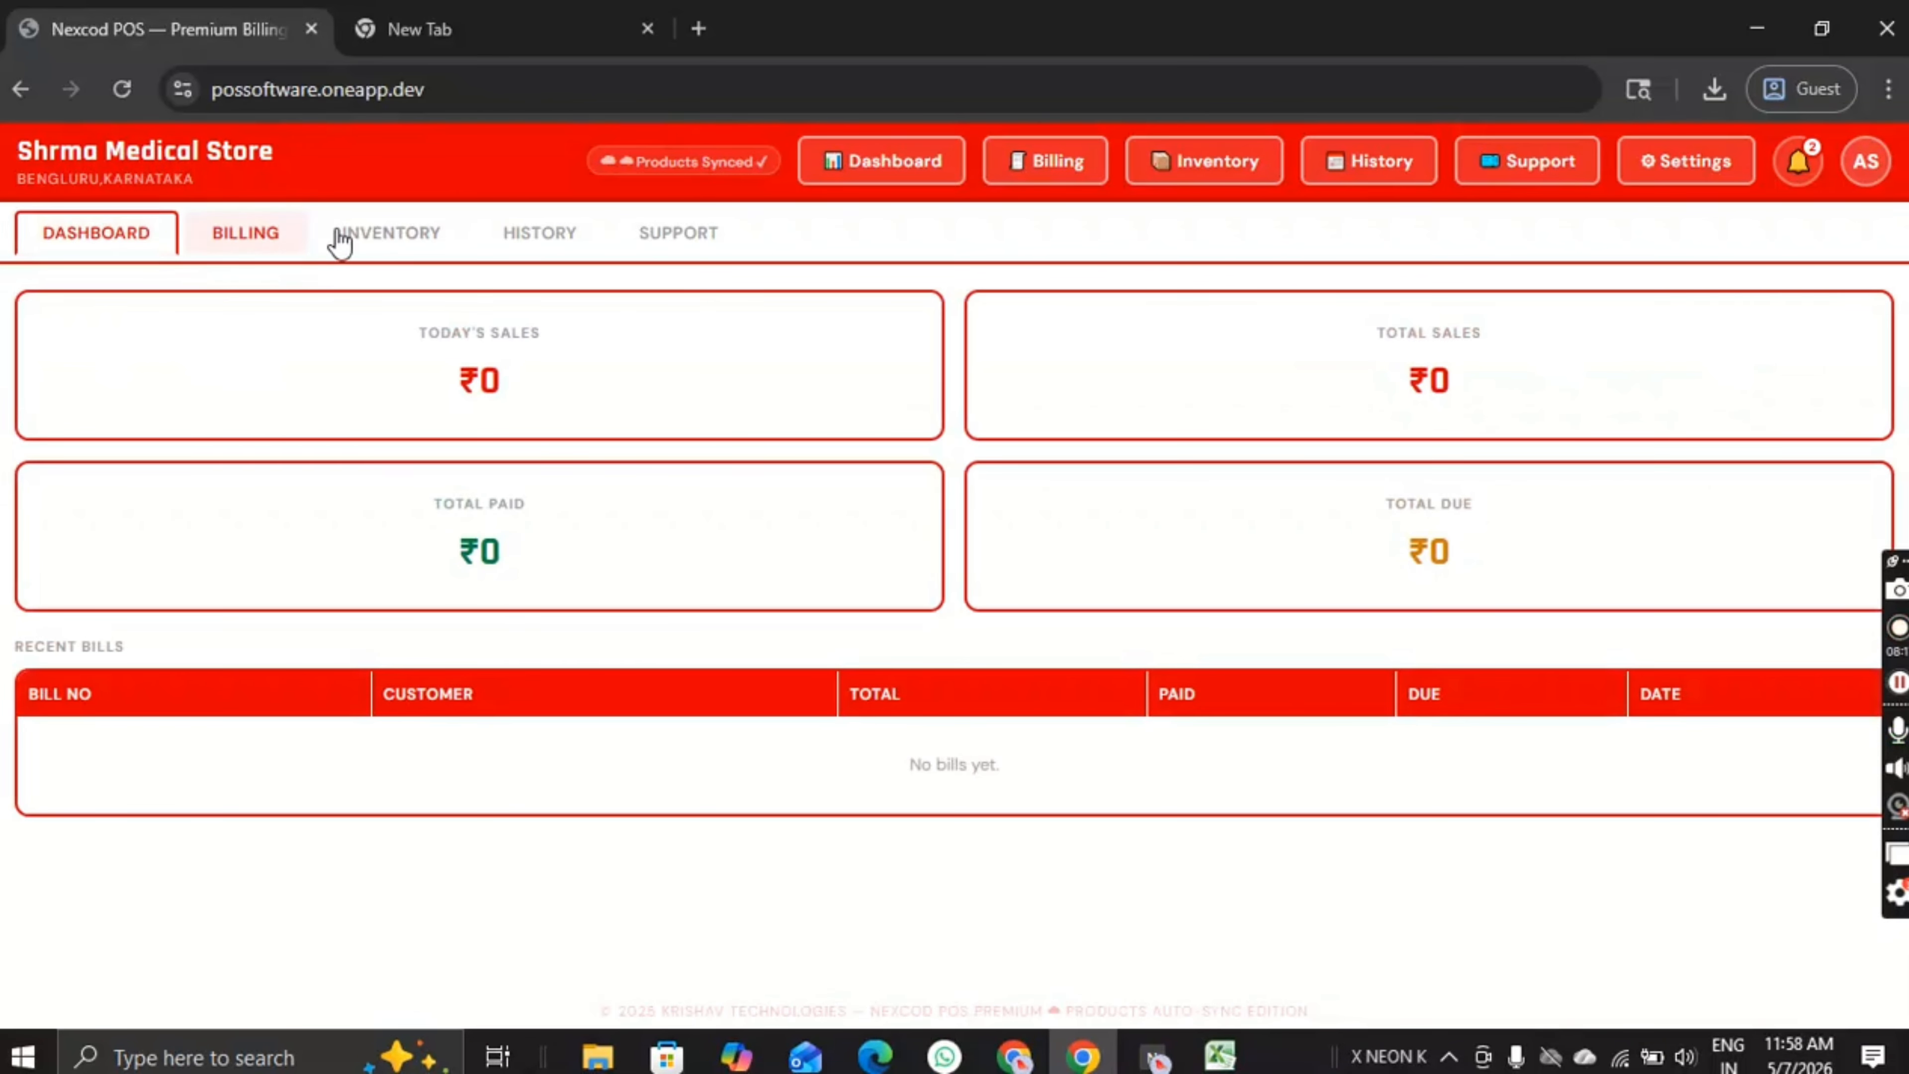
pyautogui.click(368, 240)
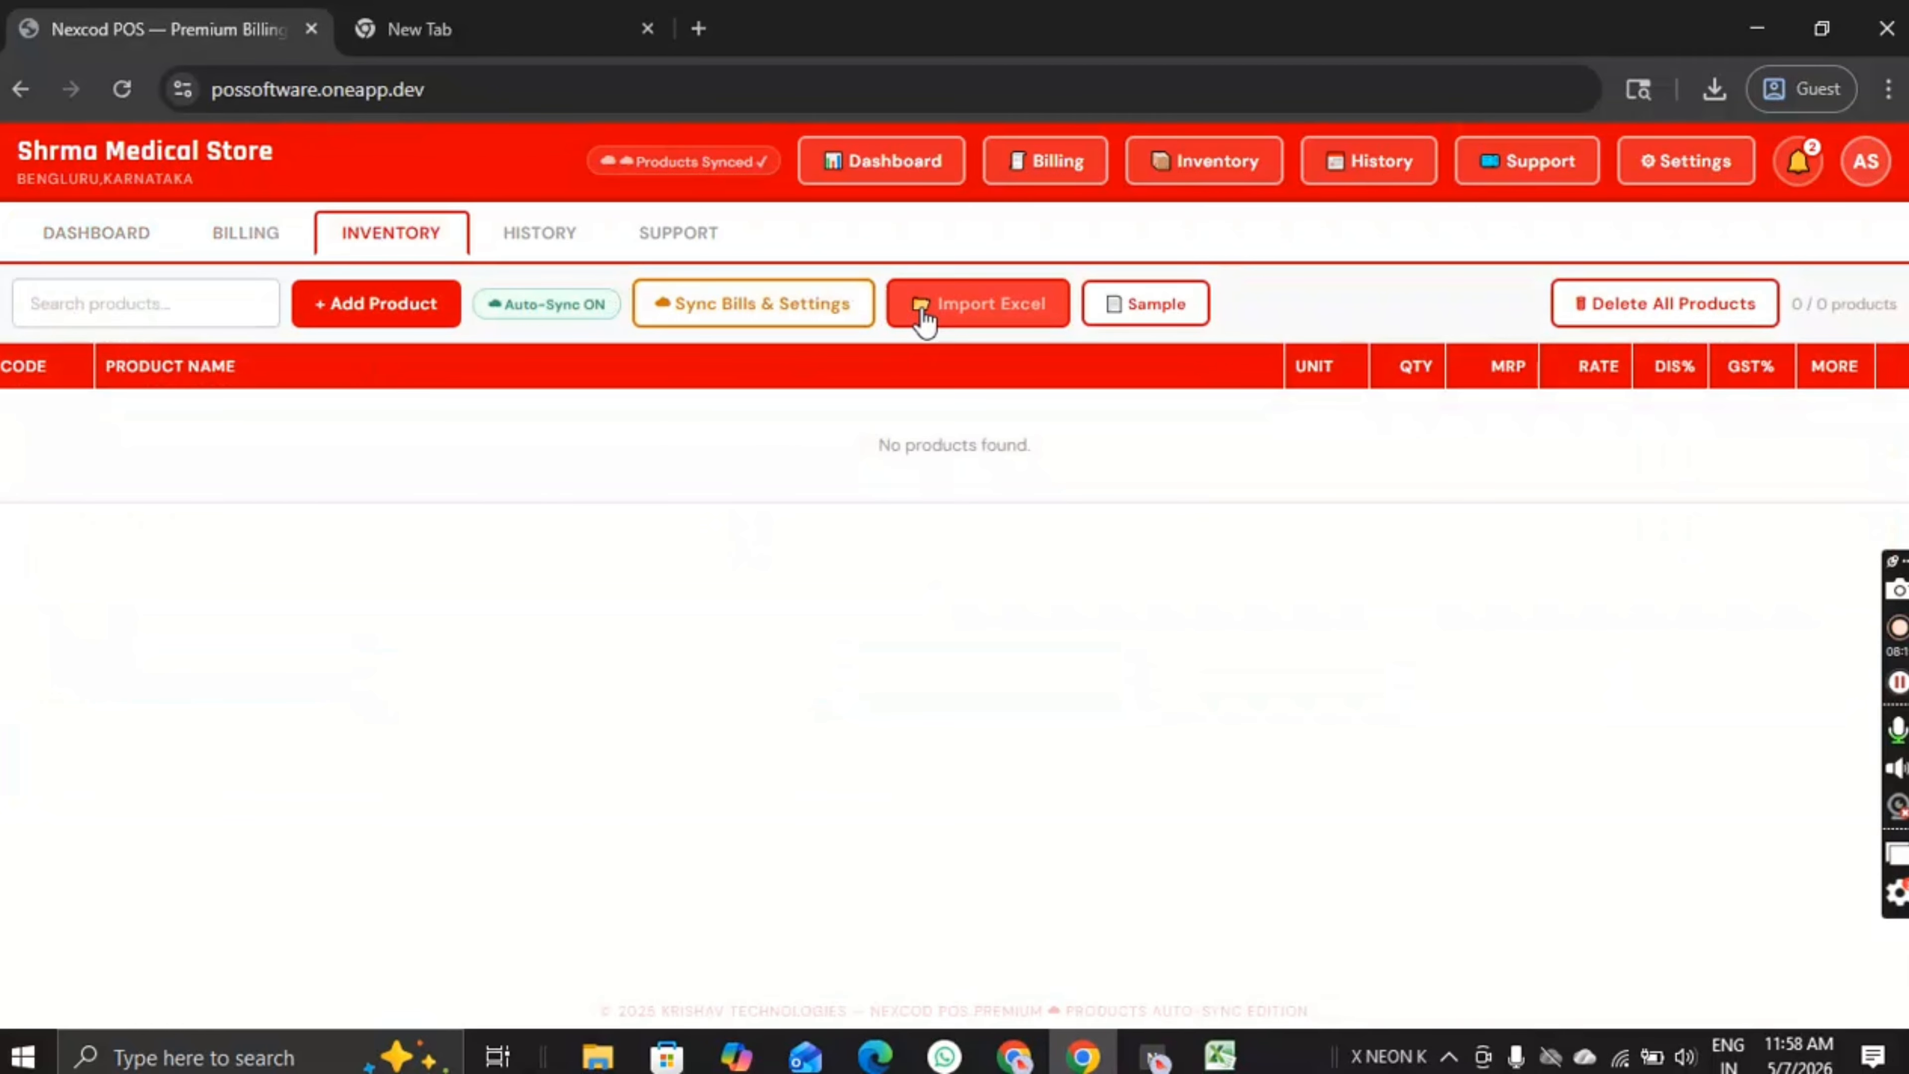
pyautogui.click(931, 320)
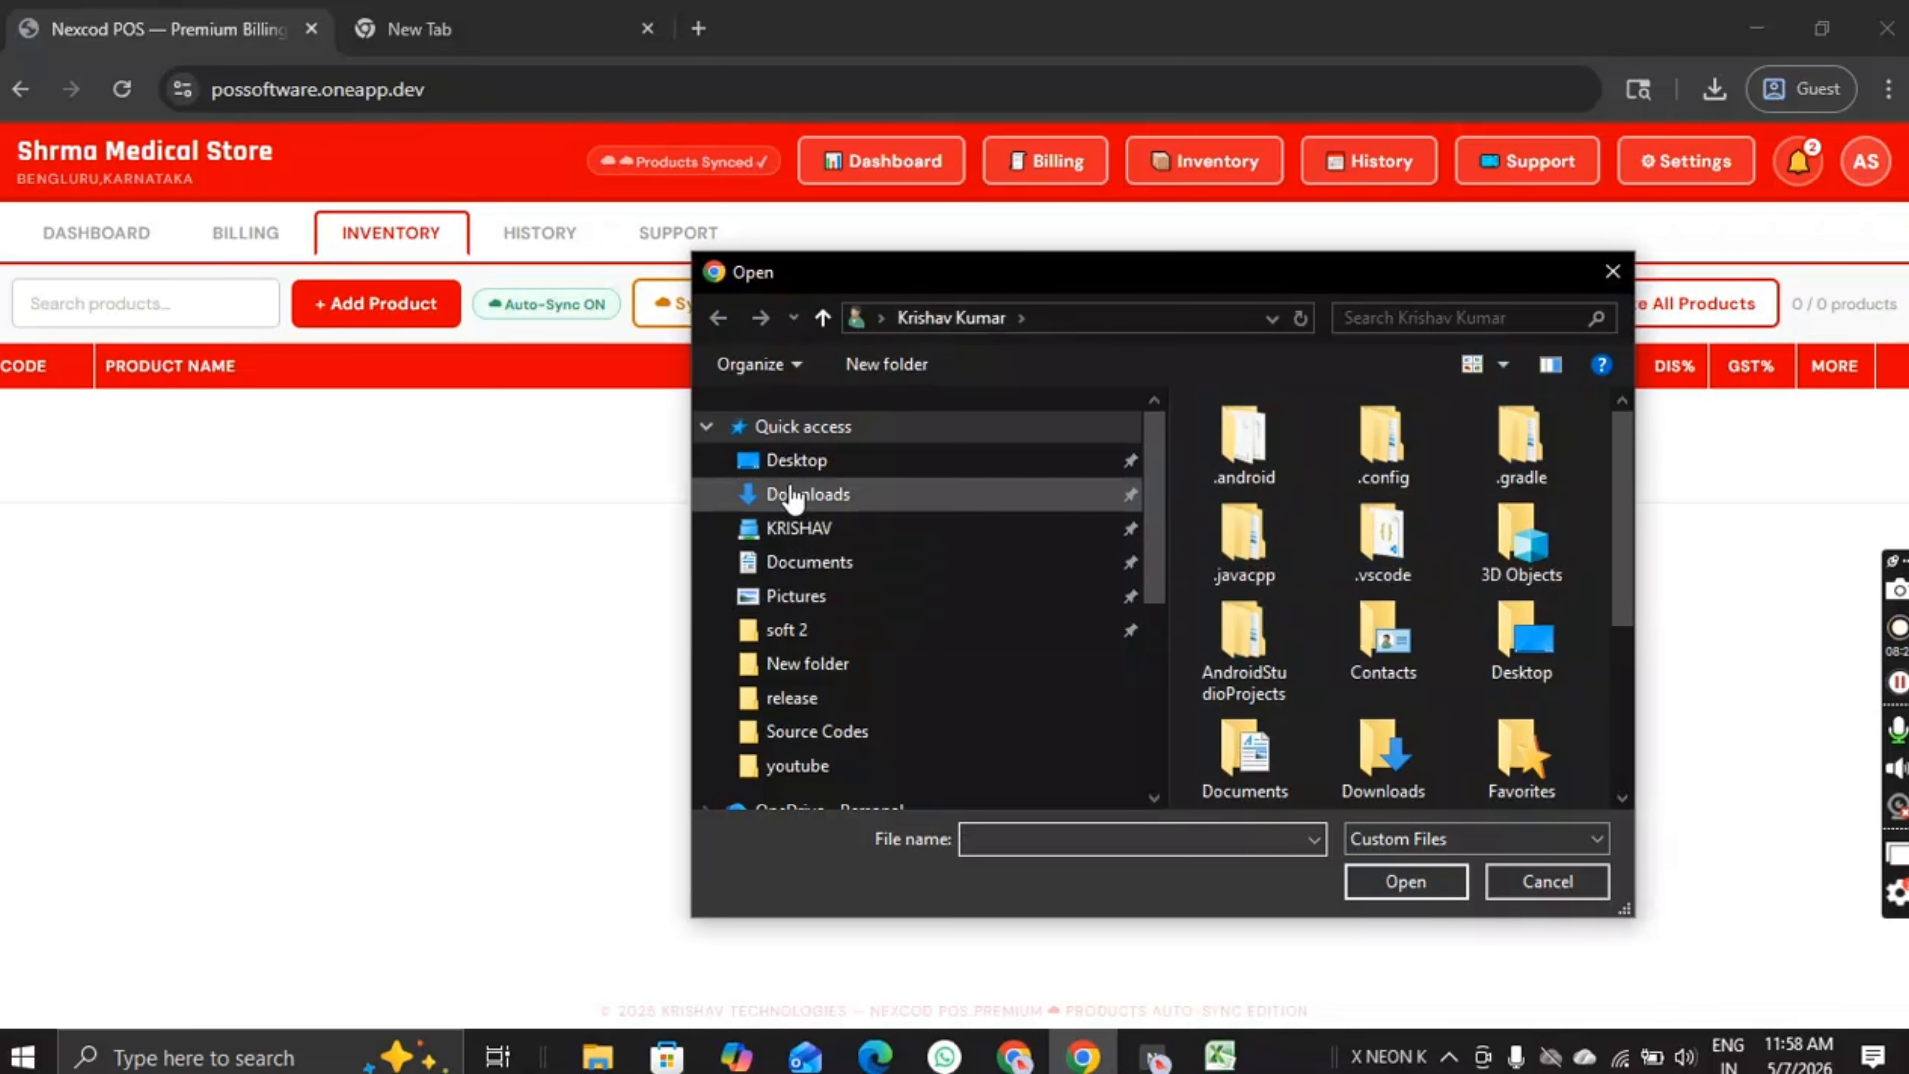
pyautogui.click(793, 495)
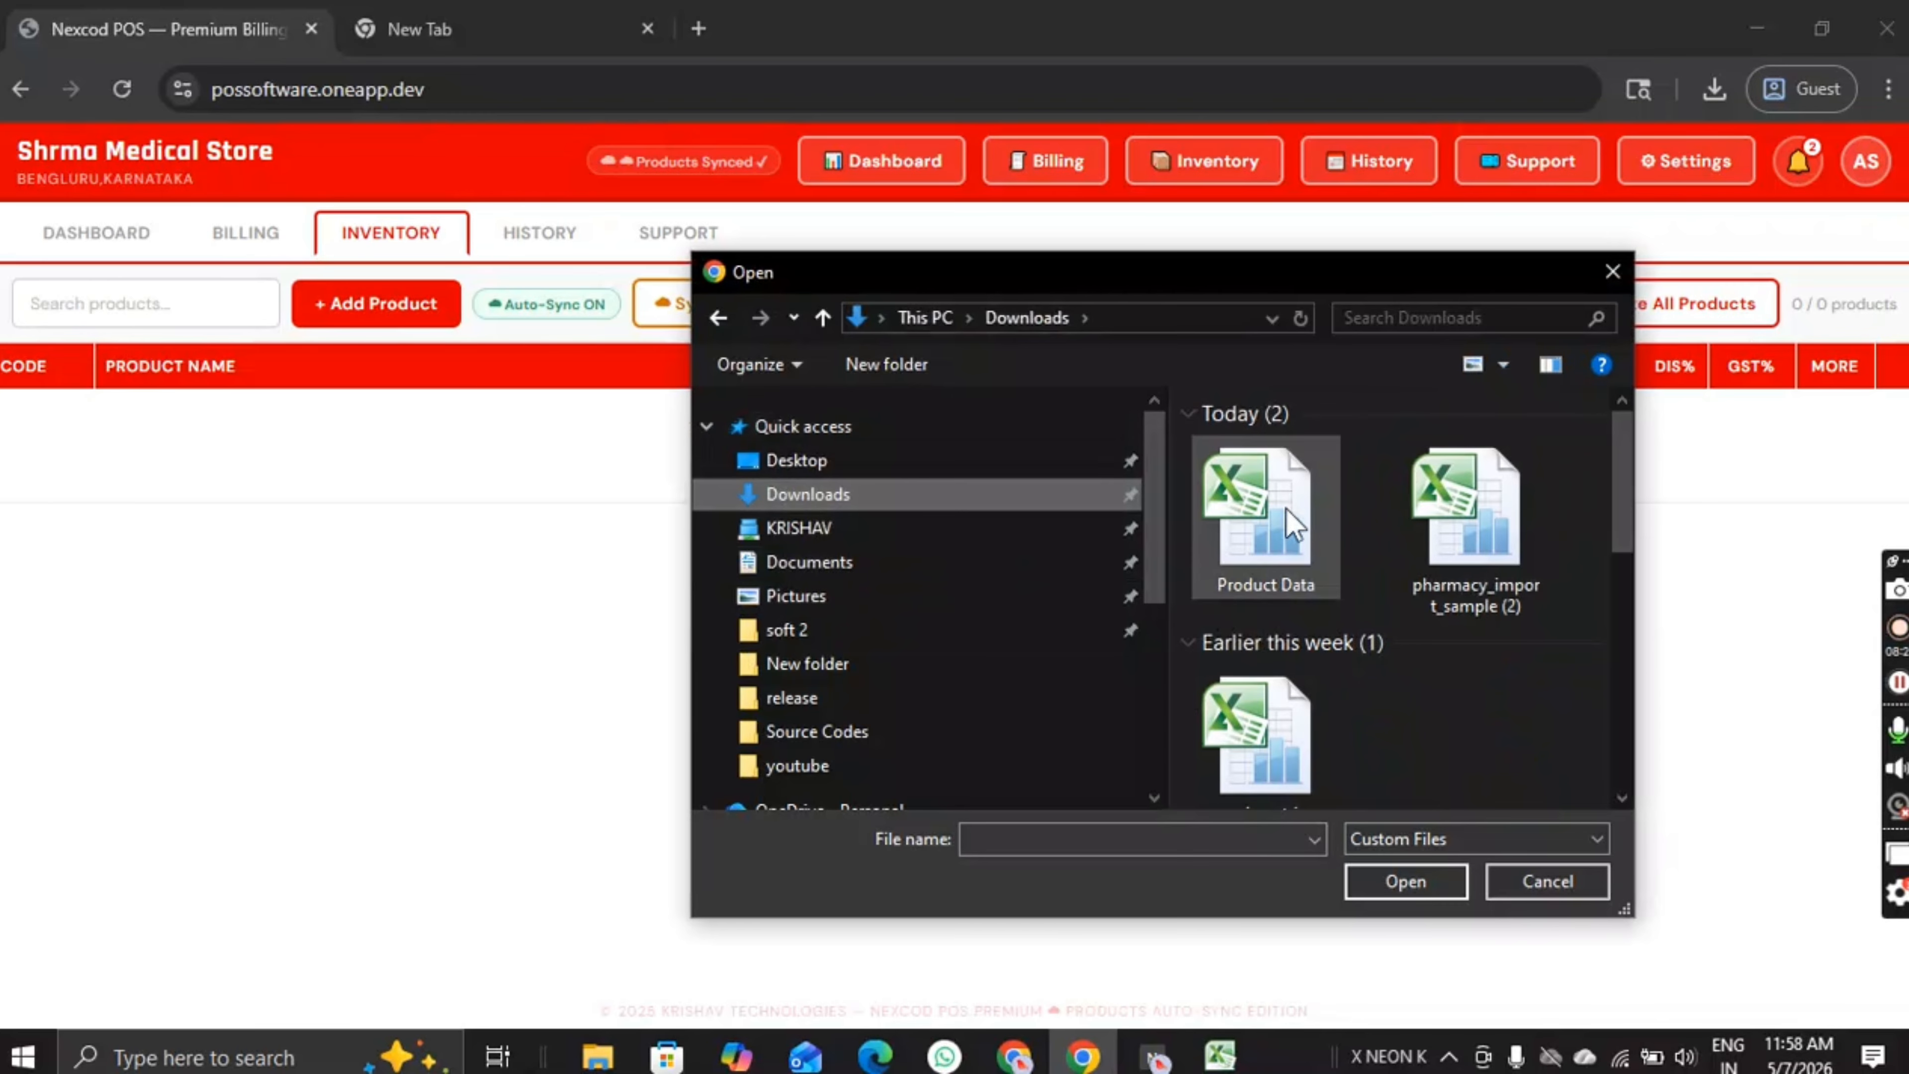
pyautogui.click(1236, 540)
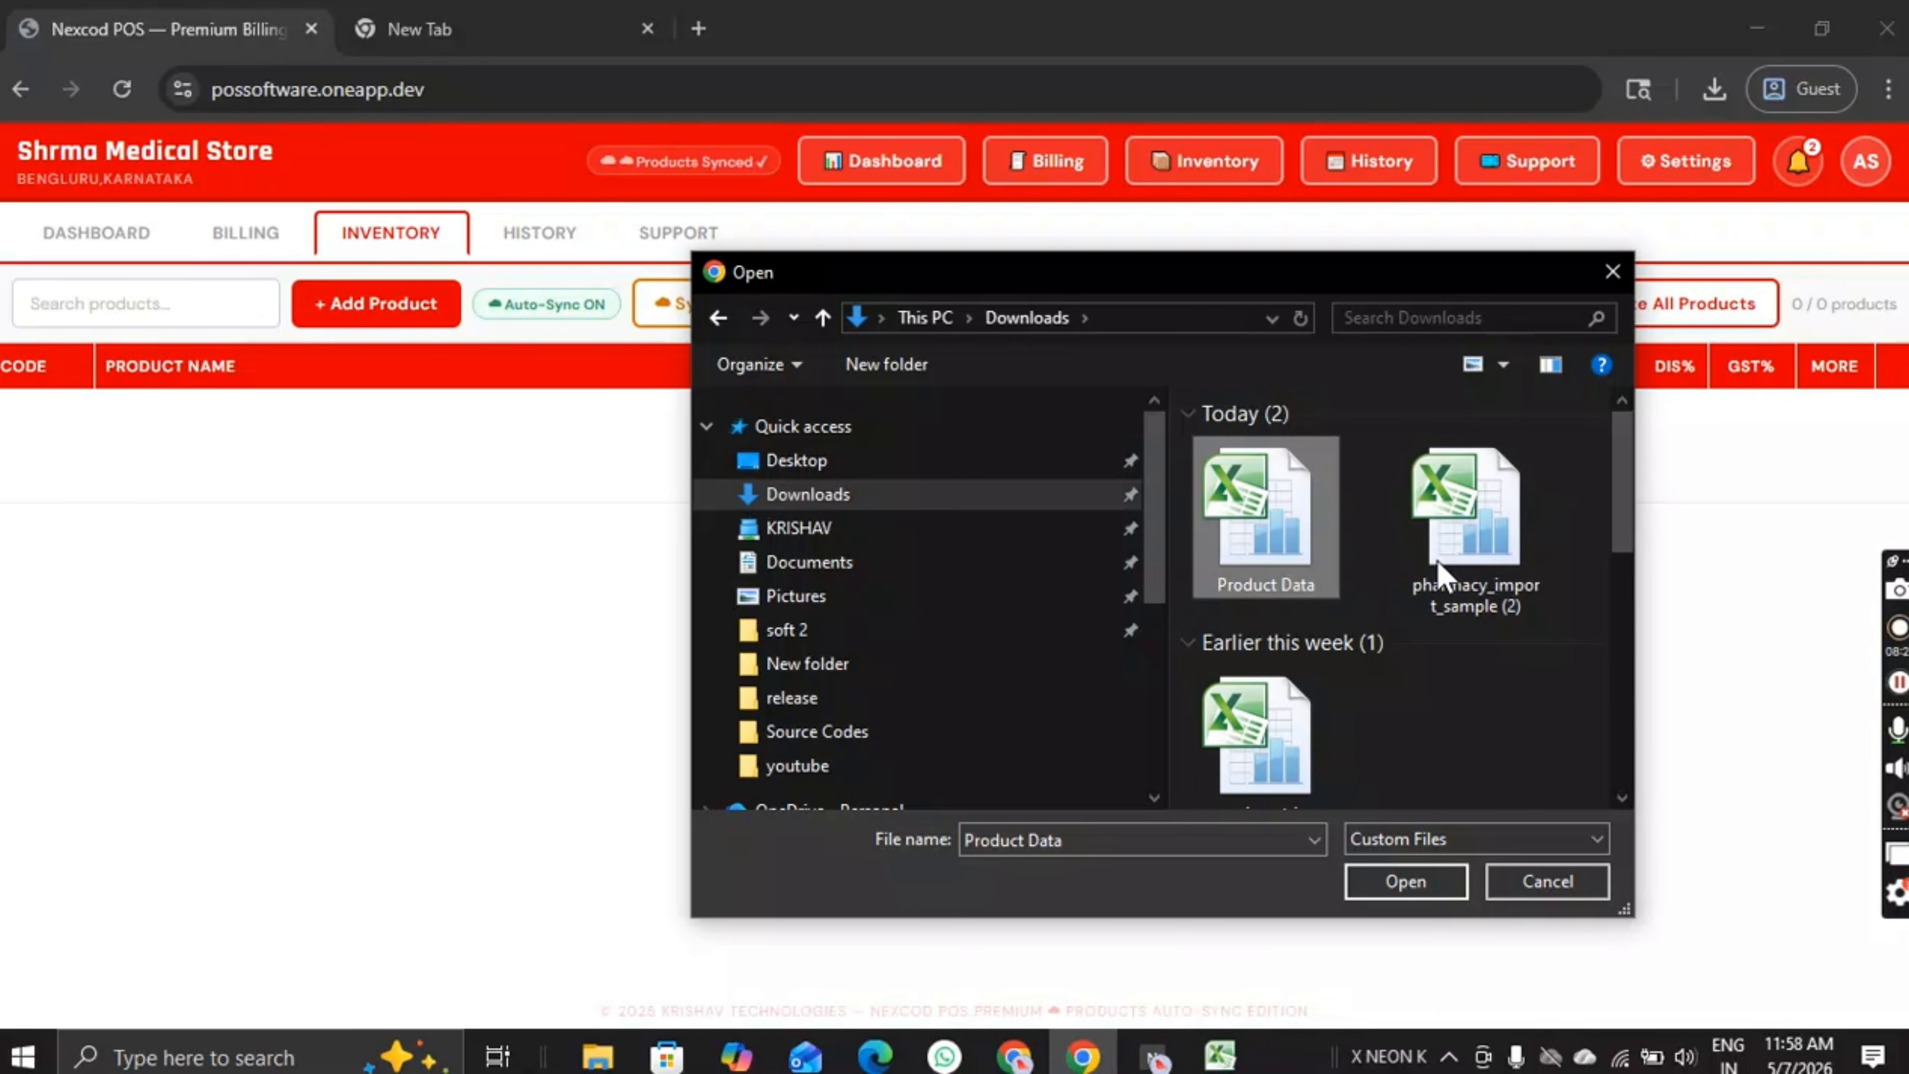
pyautogui.click(1425, 896)
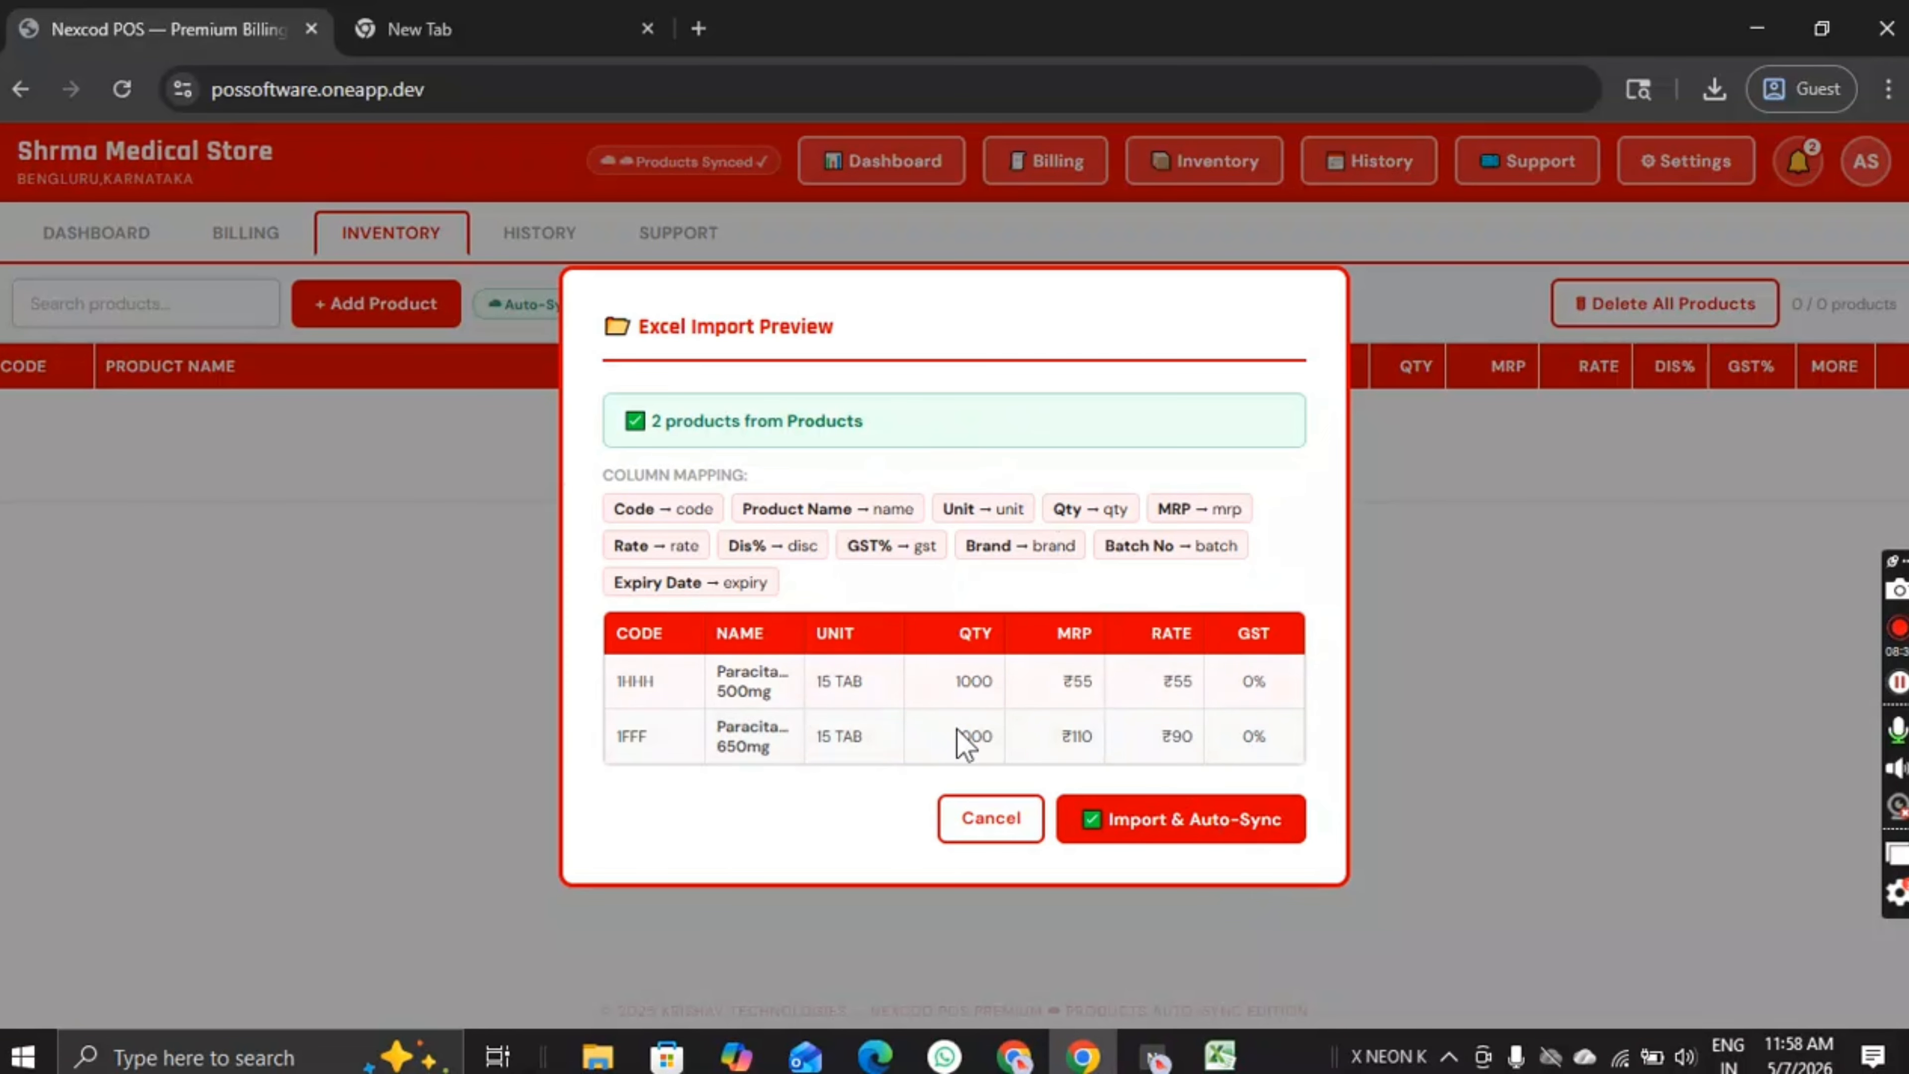
pyautogui.click(1180, 827)
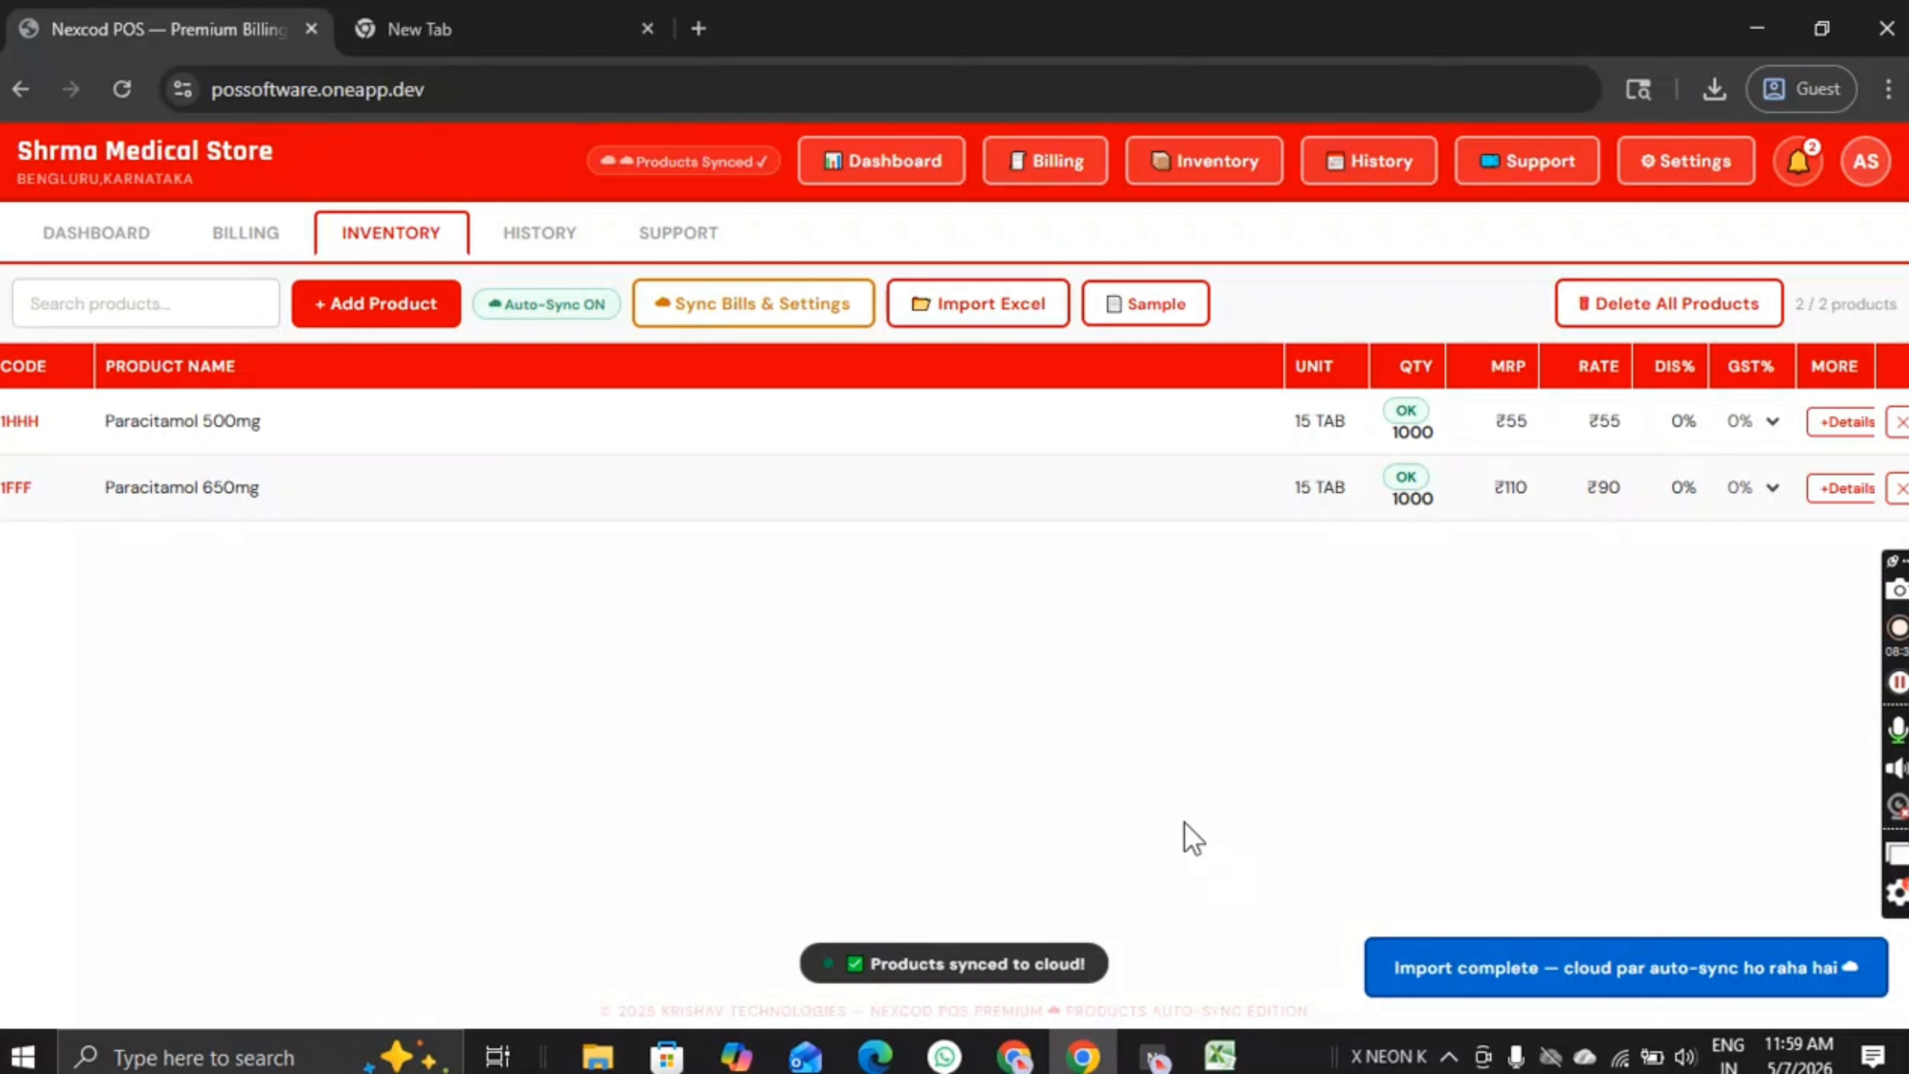
# Step: Change Paracitamol 500mg's MRP from ₹55 to ₹80
pyautogui.click(232, 422)
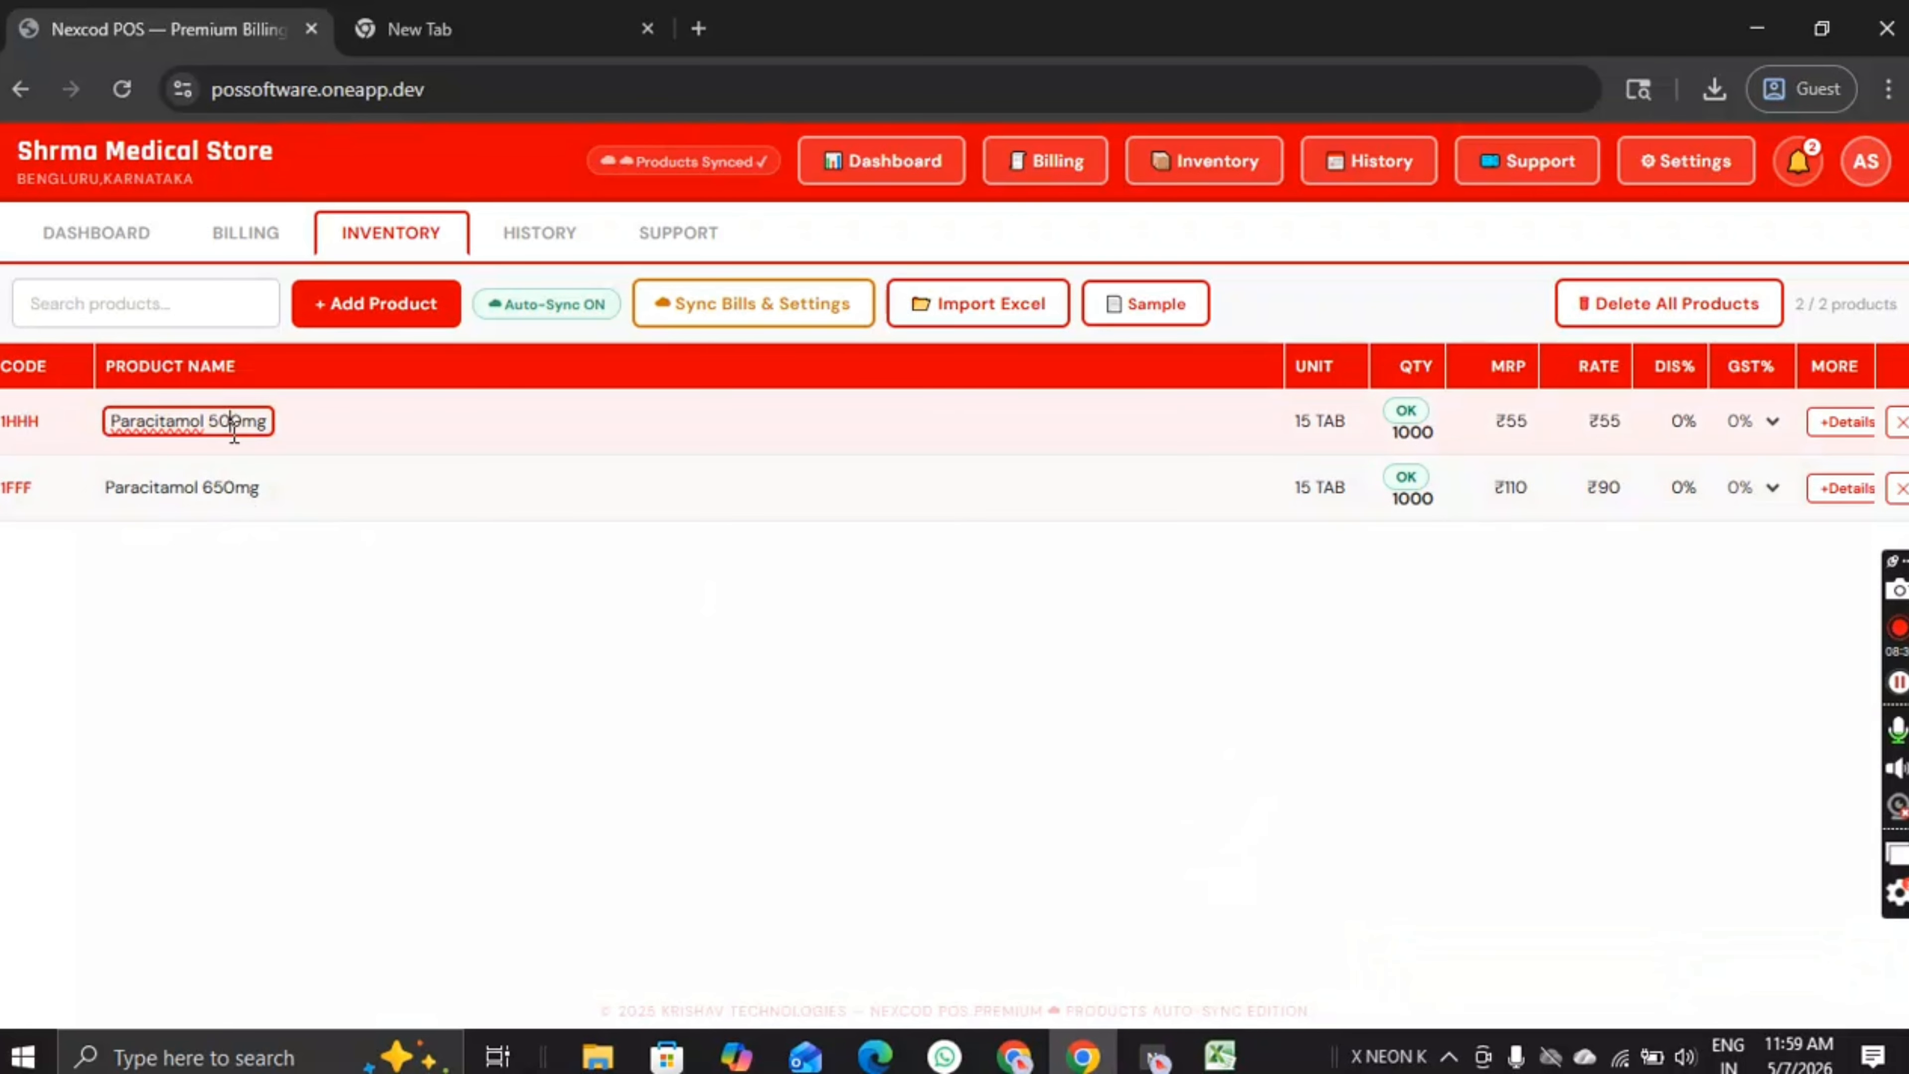
pyautogui.click(554, 628)
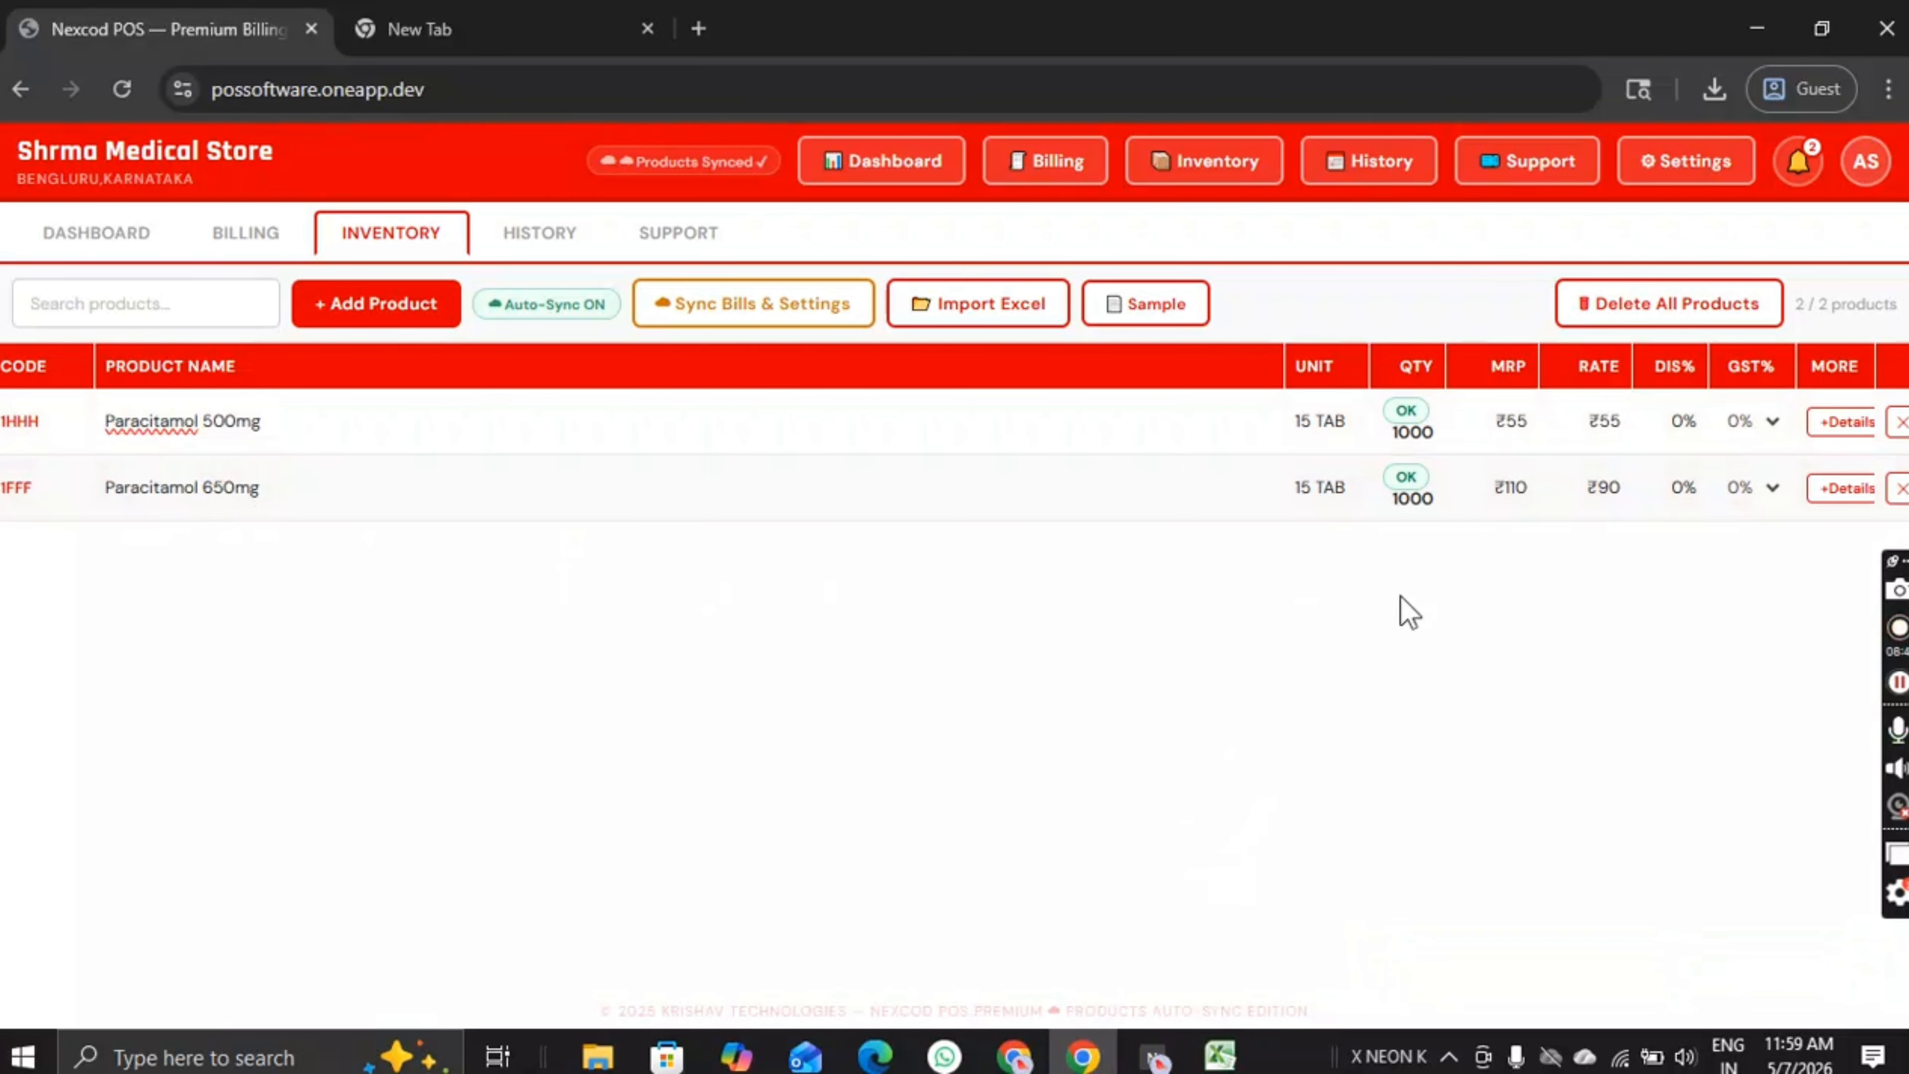
pyautogui.click(1508, 420)
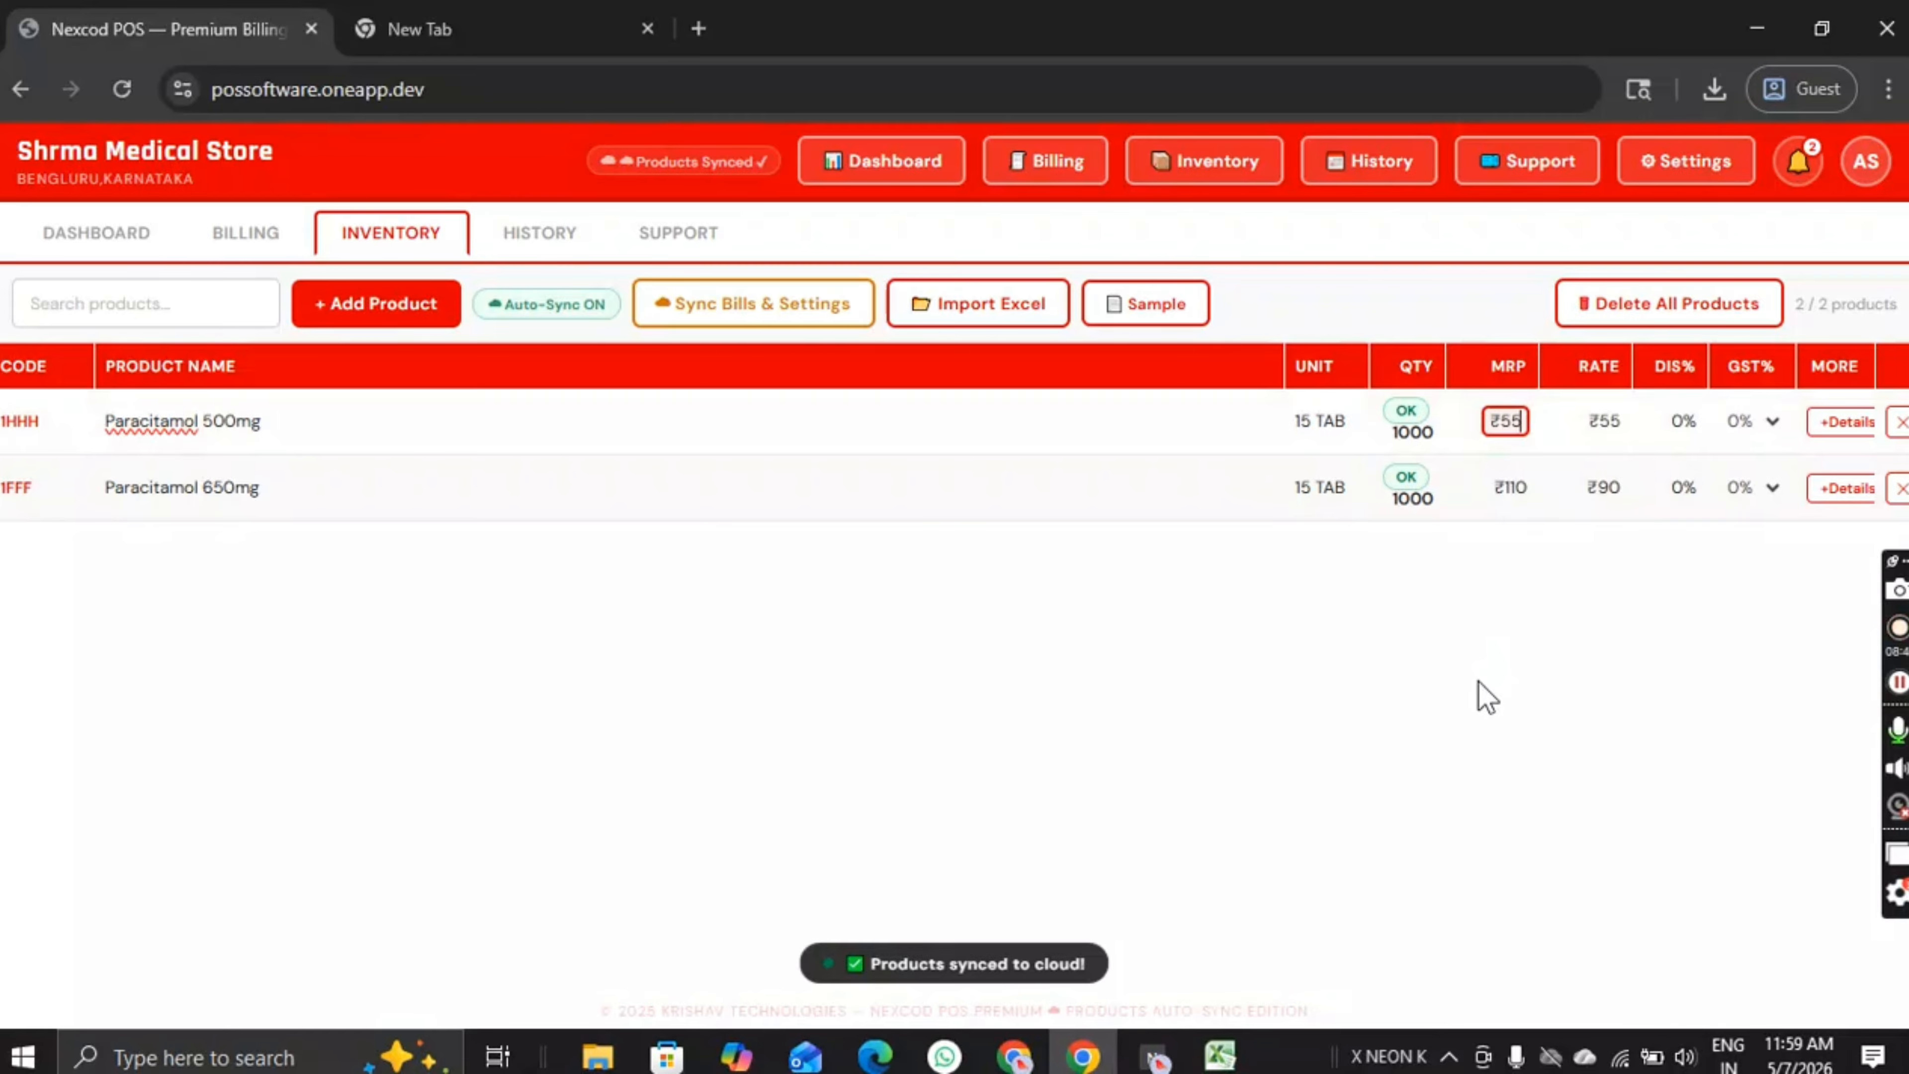
pyautogui.press('BackSpace')
pyautogui.press('BackSpace')
pyautogui.write('80')
pyautogui.press('Return')
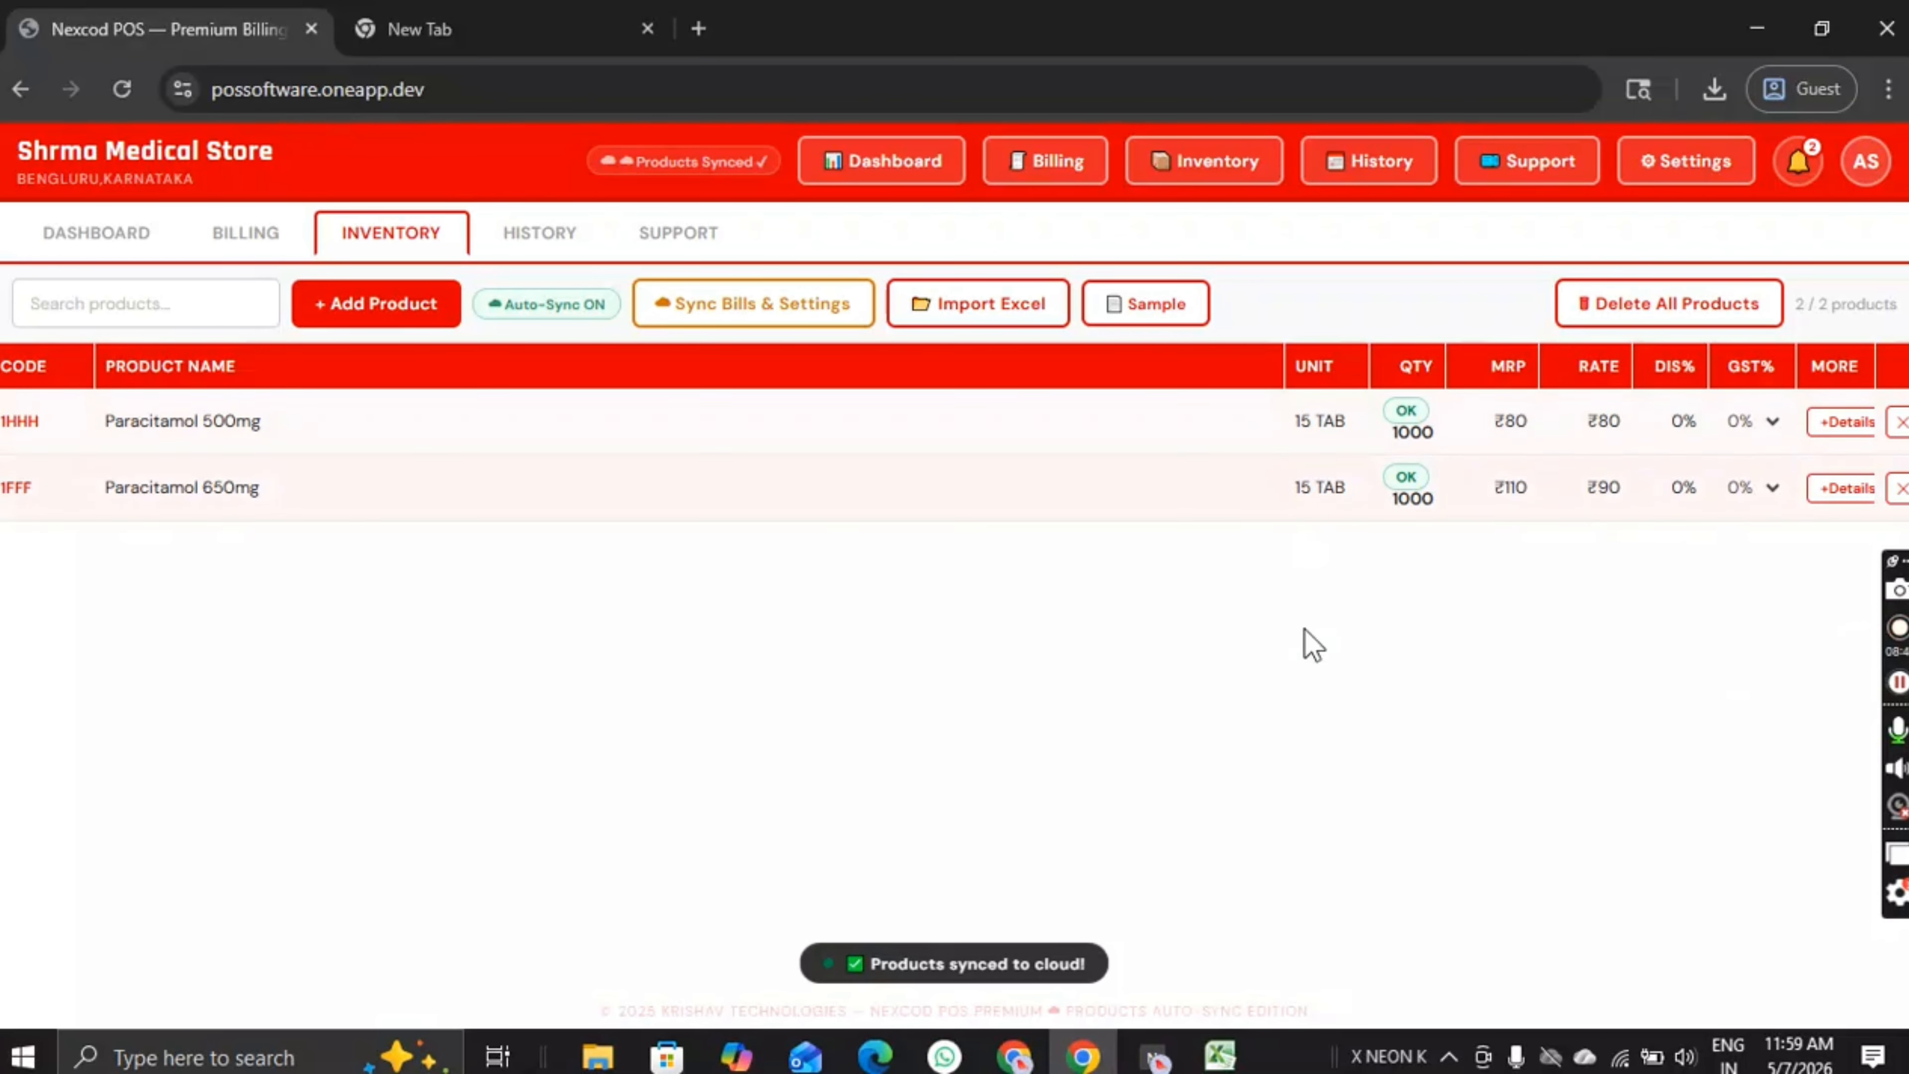
# Step: Try a 28% GST on Paracitamol 500mg, then set it back to 0%
pyautogui.click(1754, 423)
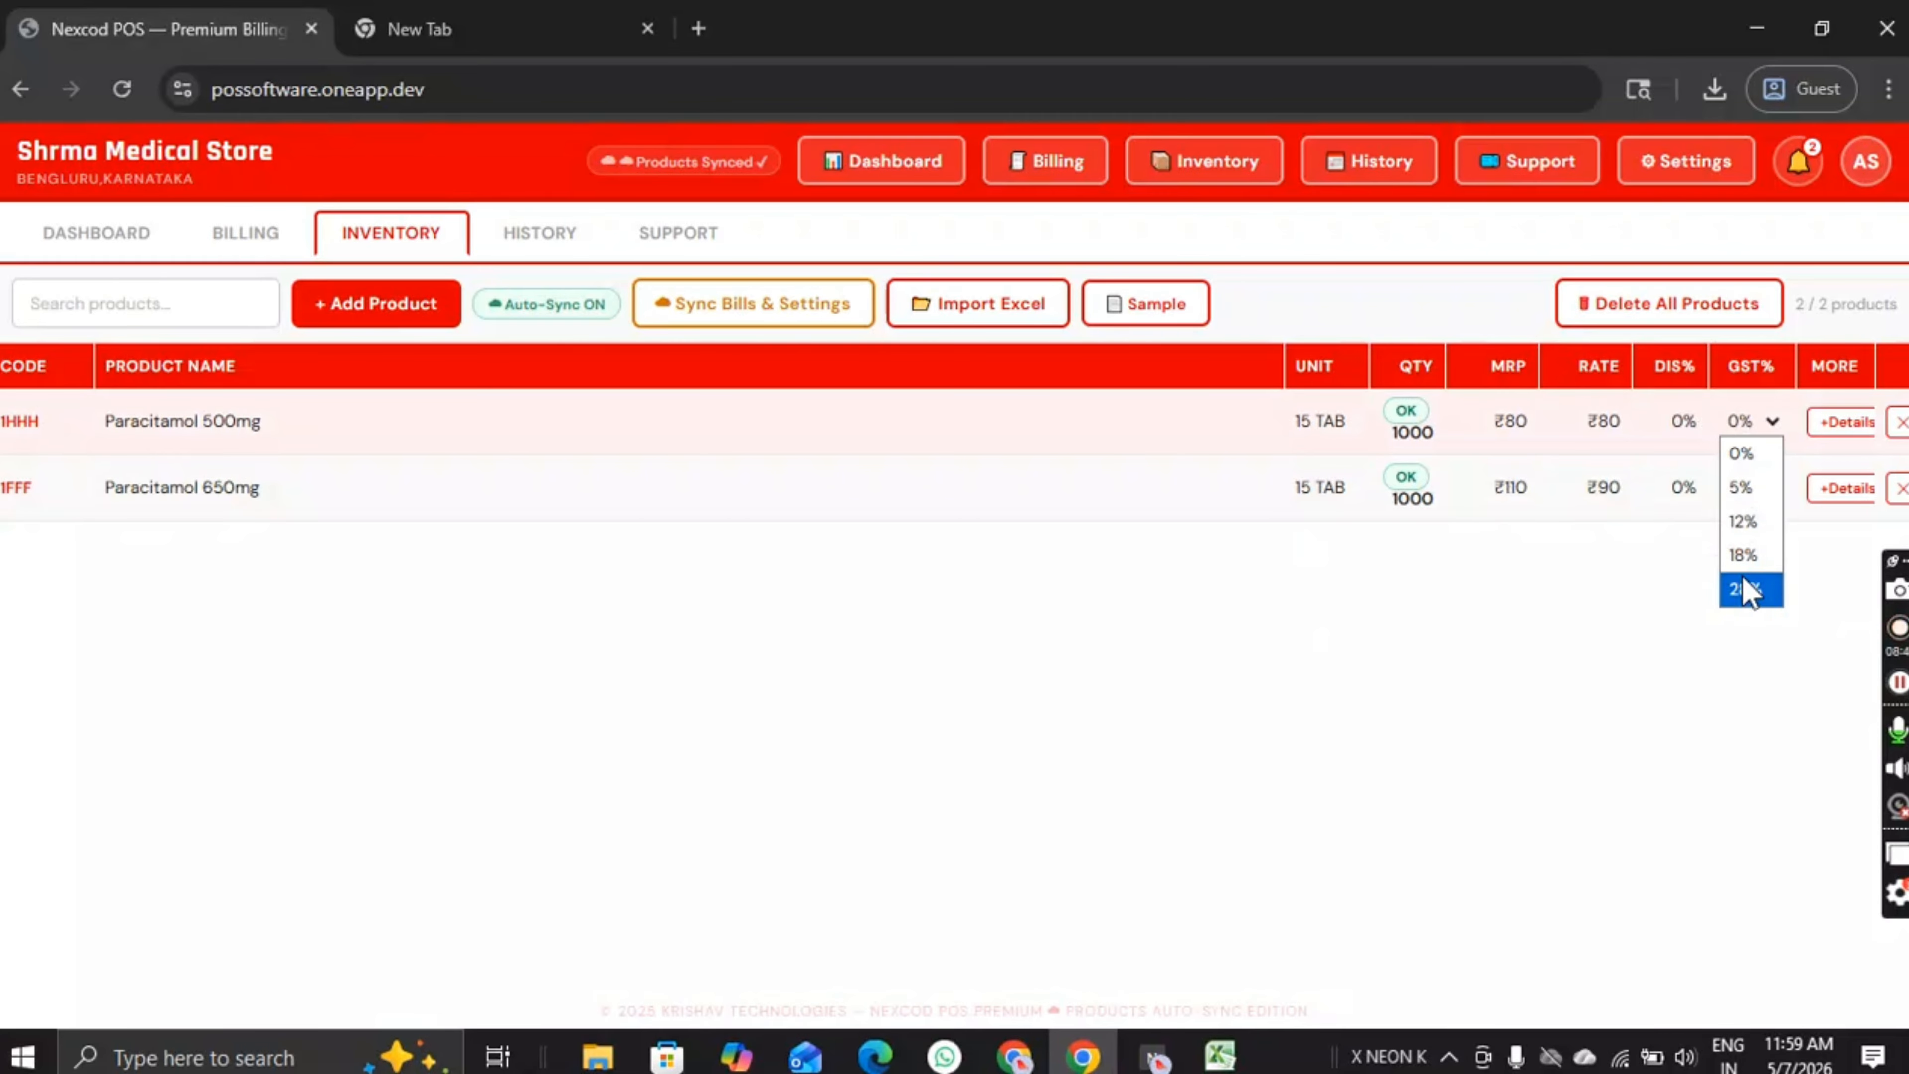
pyautogui.click(1745, 589)
pyautogui.click(1745, 423)
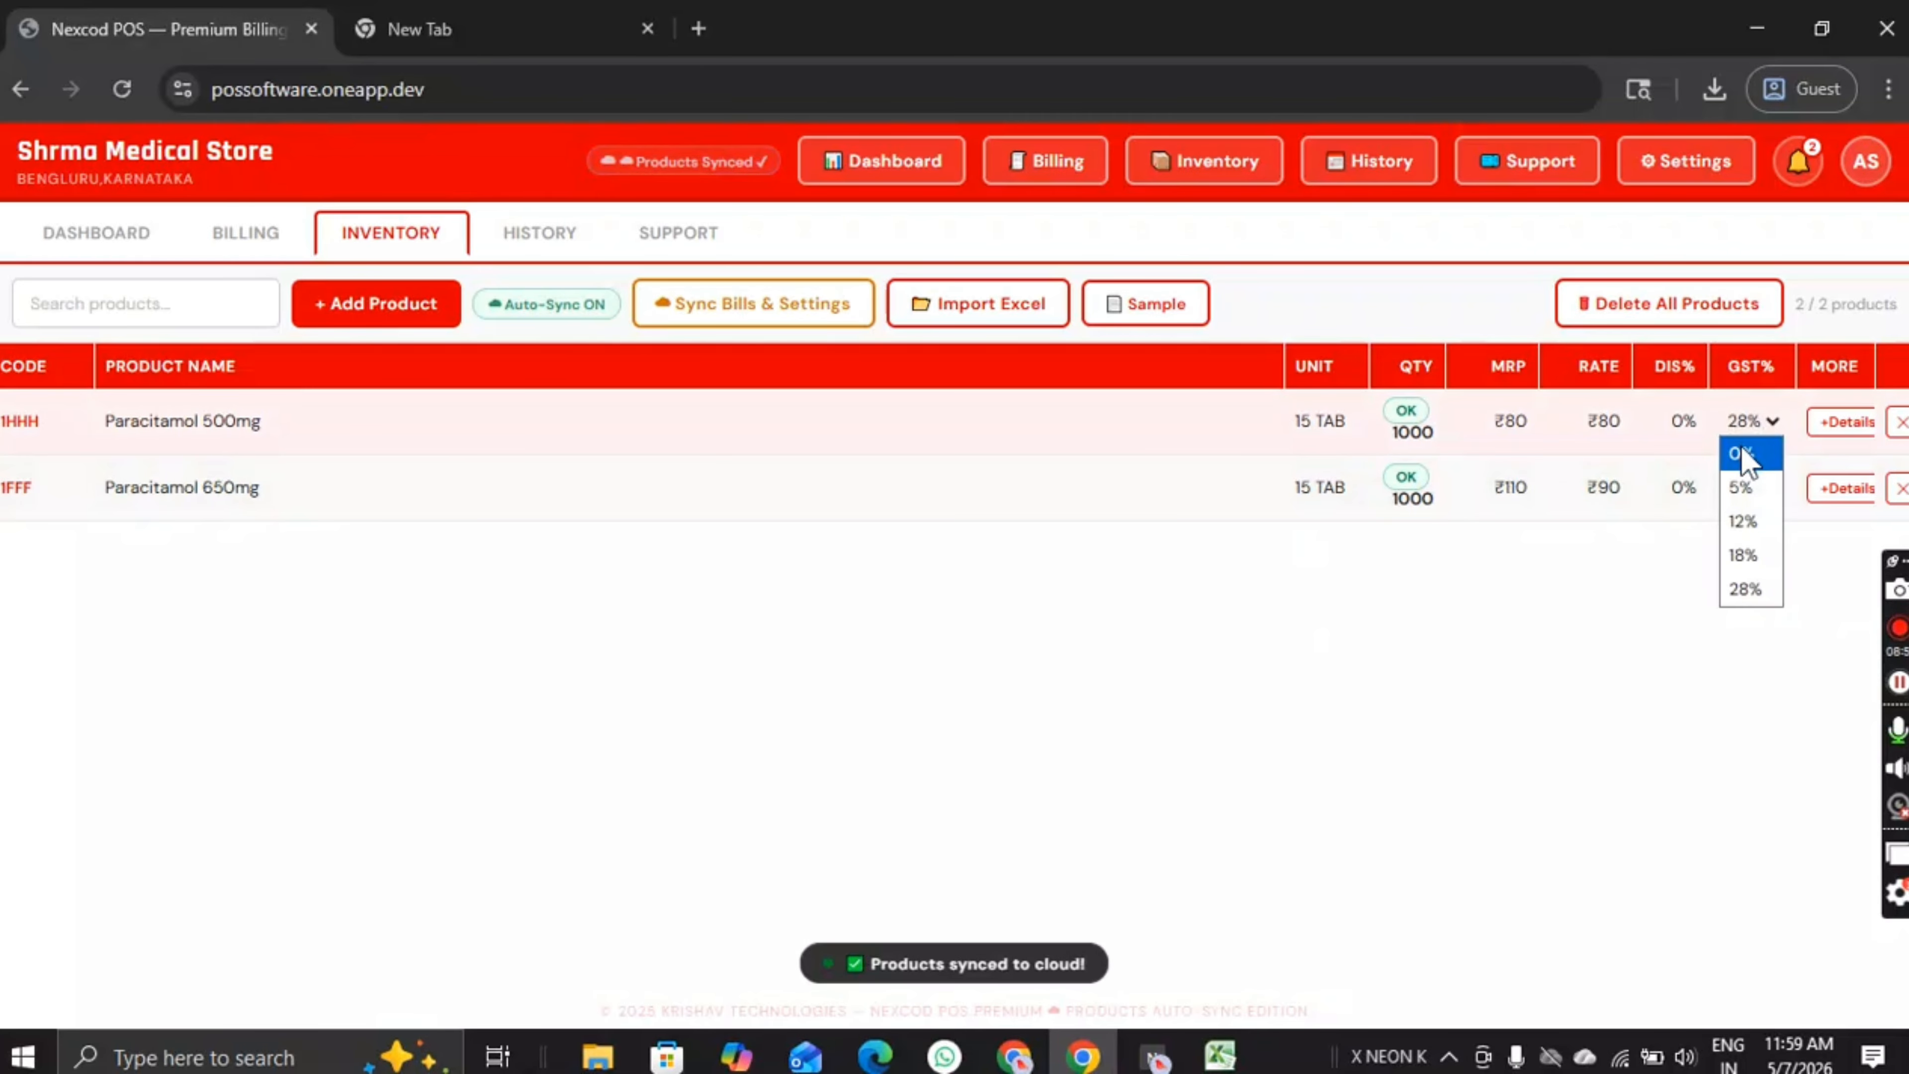
pyautogui.click(1741, 452)
# Step: Give Paracitamol 500mg an 8% discount, then reset the discount to 0%
pyautogui.click(1691, 420)
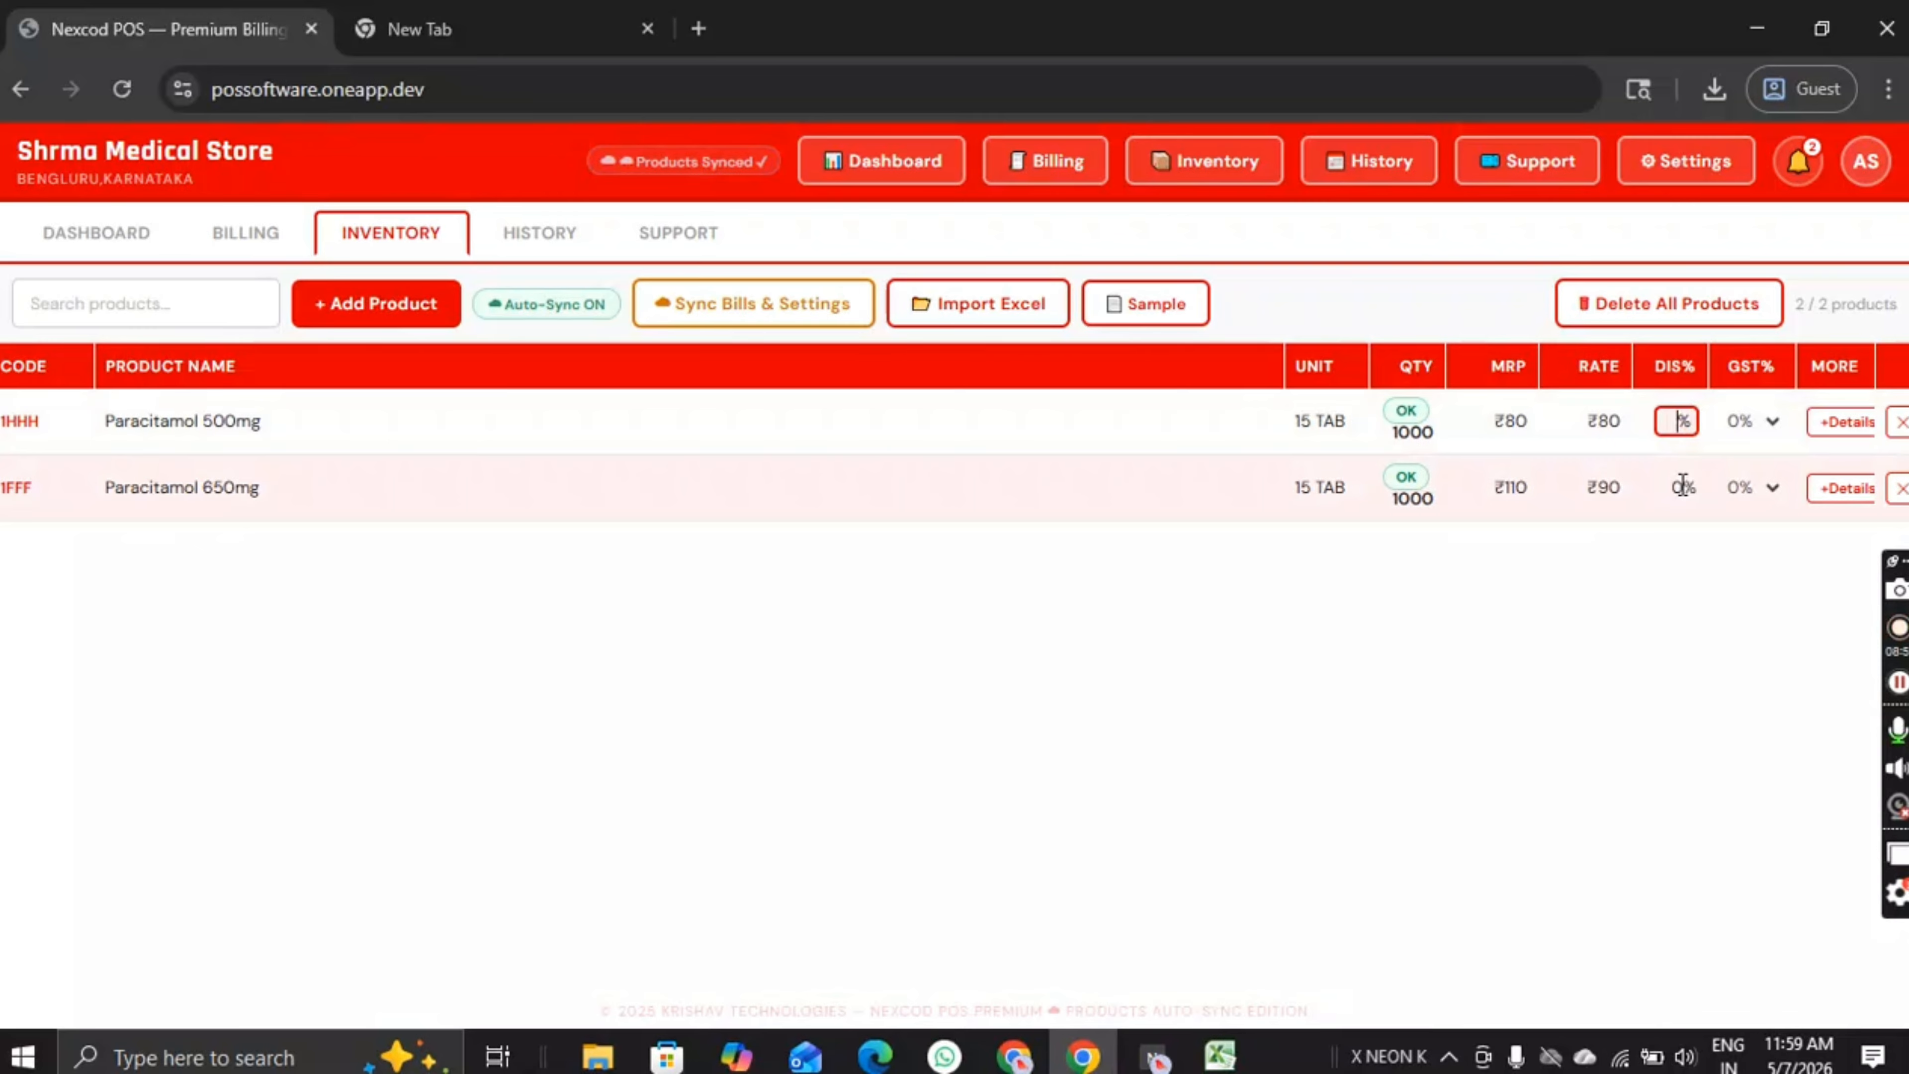
pyautogui.write('8')
pyautogui.press('Return')
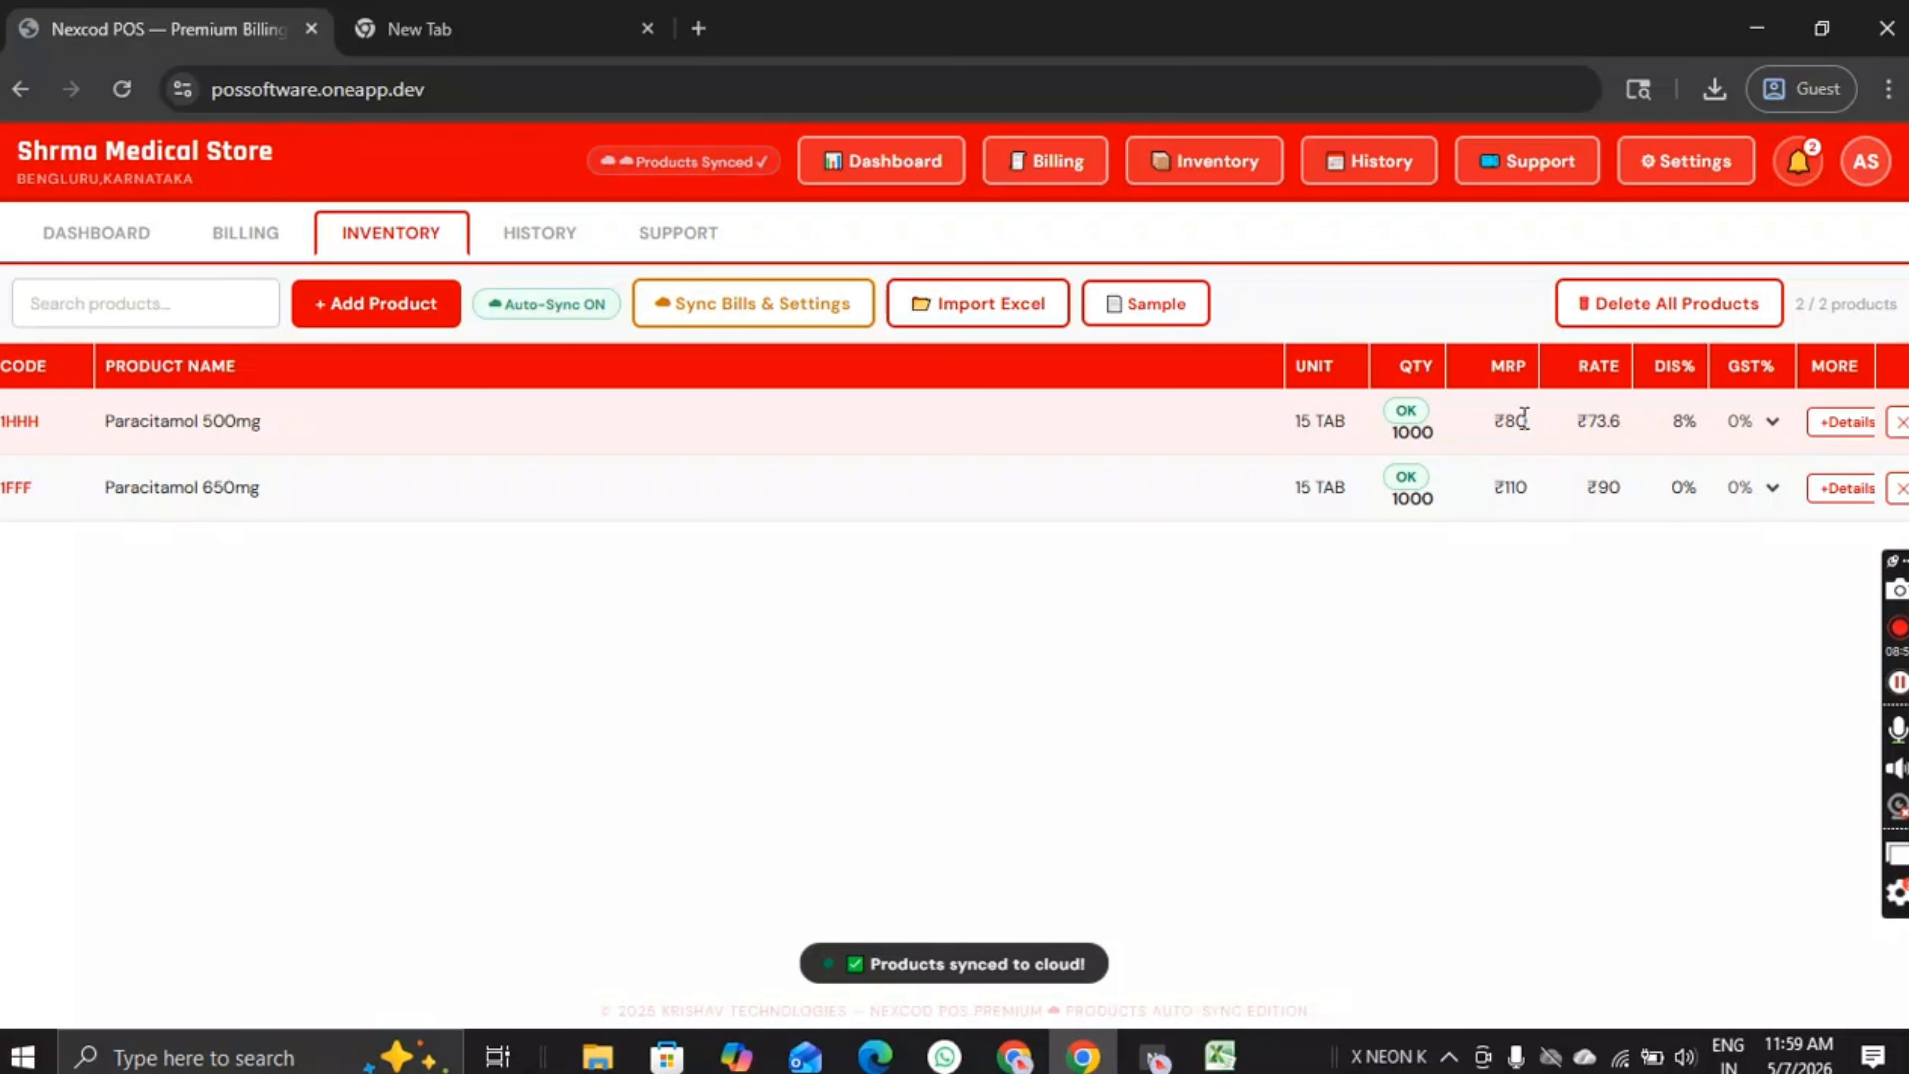
pyautogui.click(1523, 420)
pyautogui.click(1697, 421)
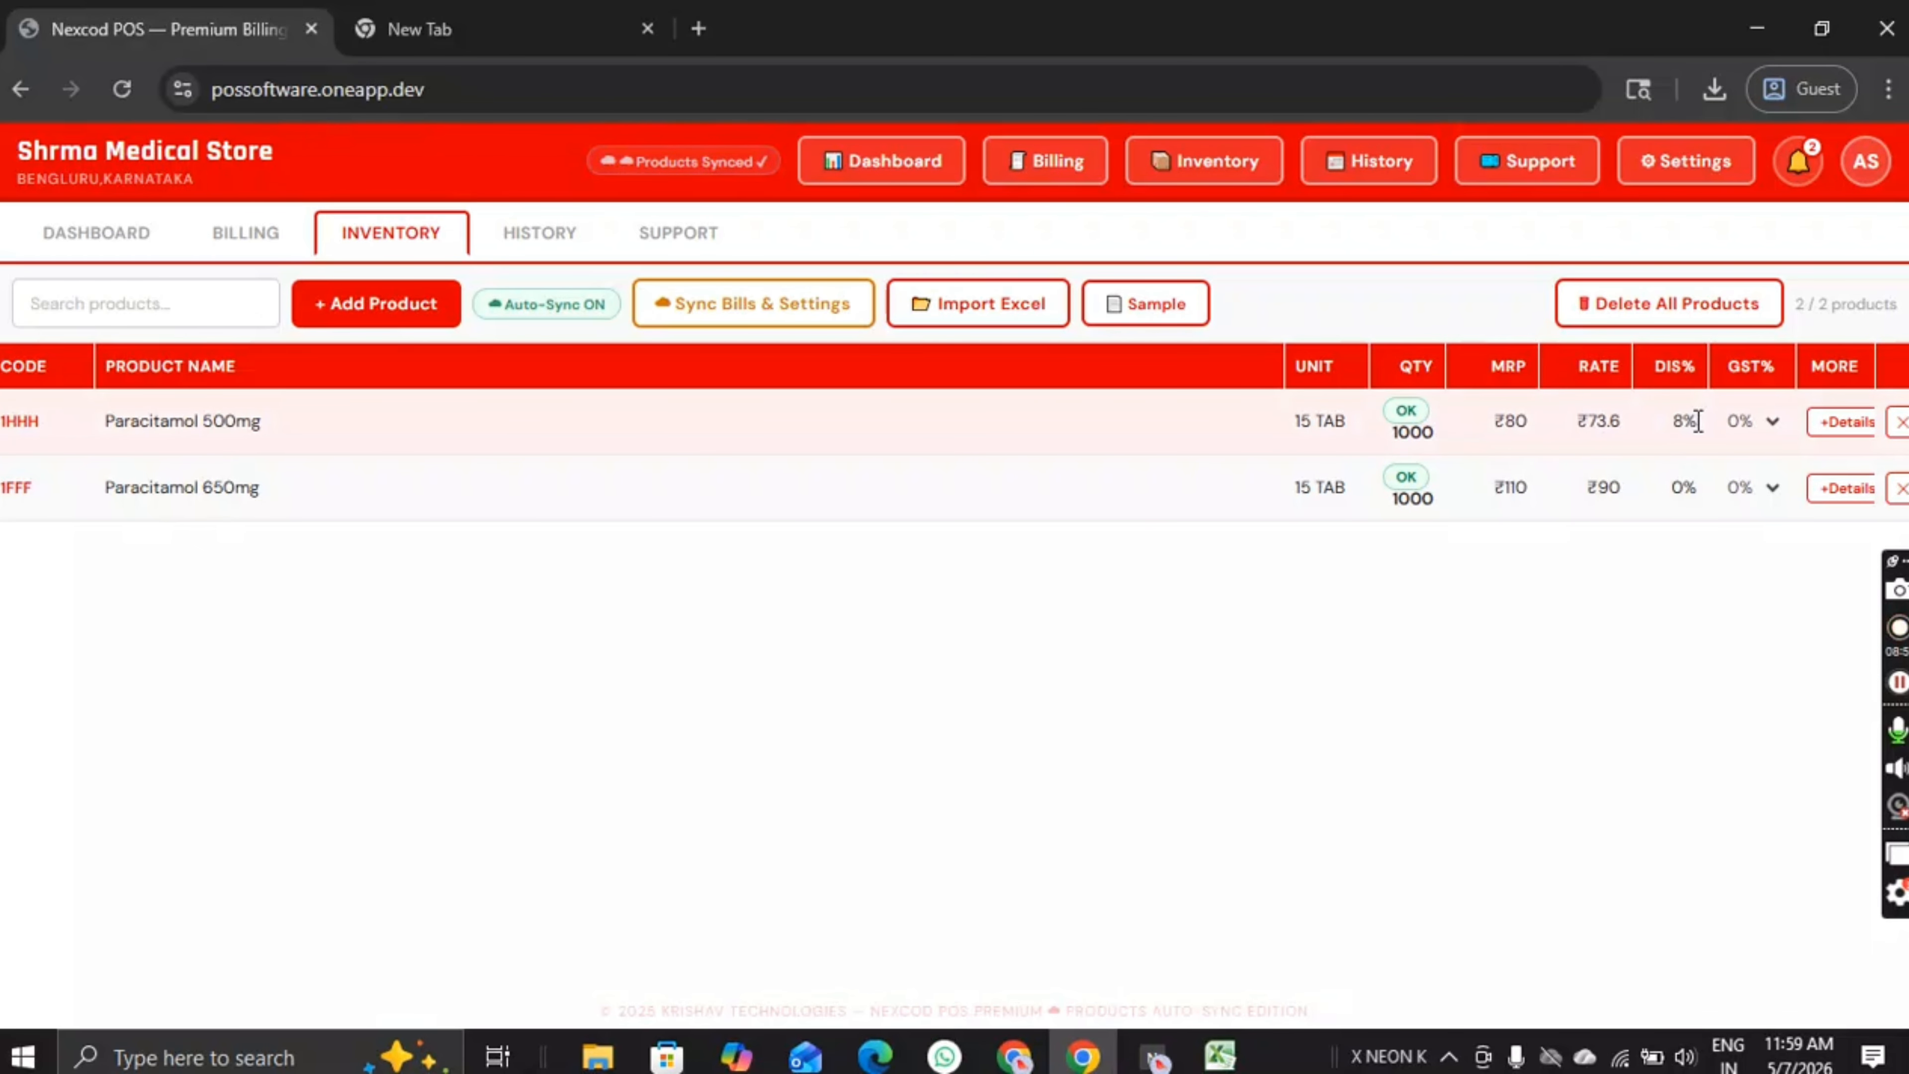
pyautogui.click(1696, 422)
pyautogui.press('Return')
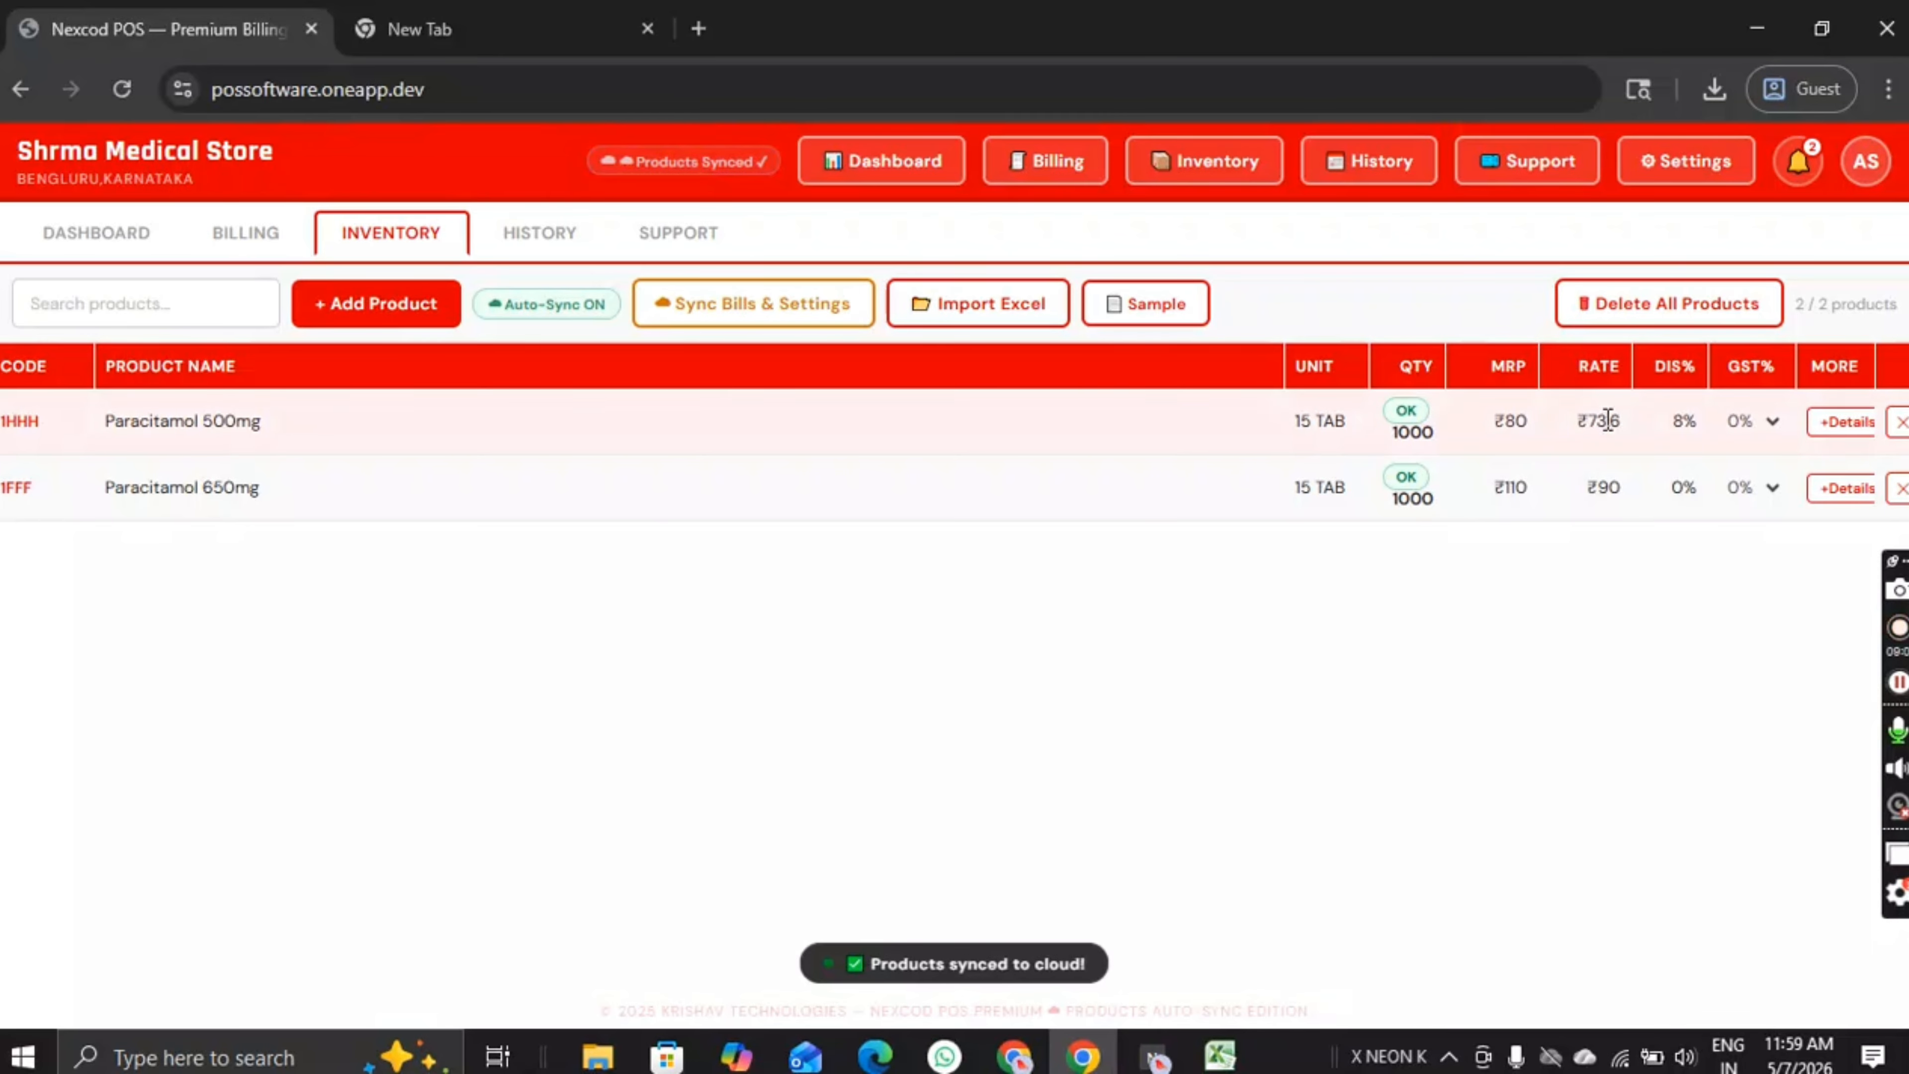
pyautogui.click(1674, 420)
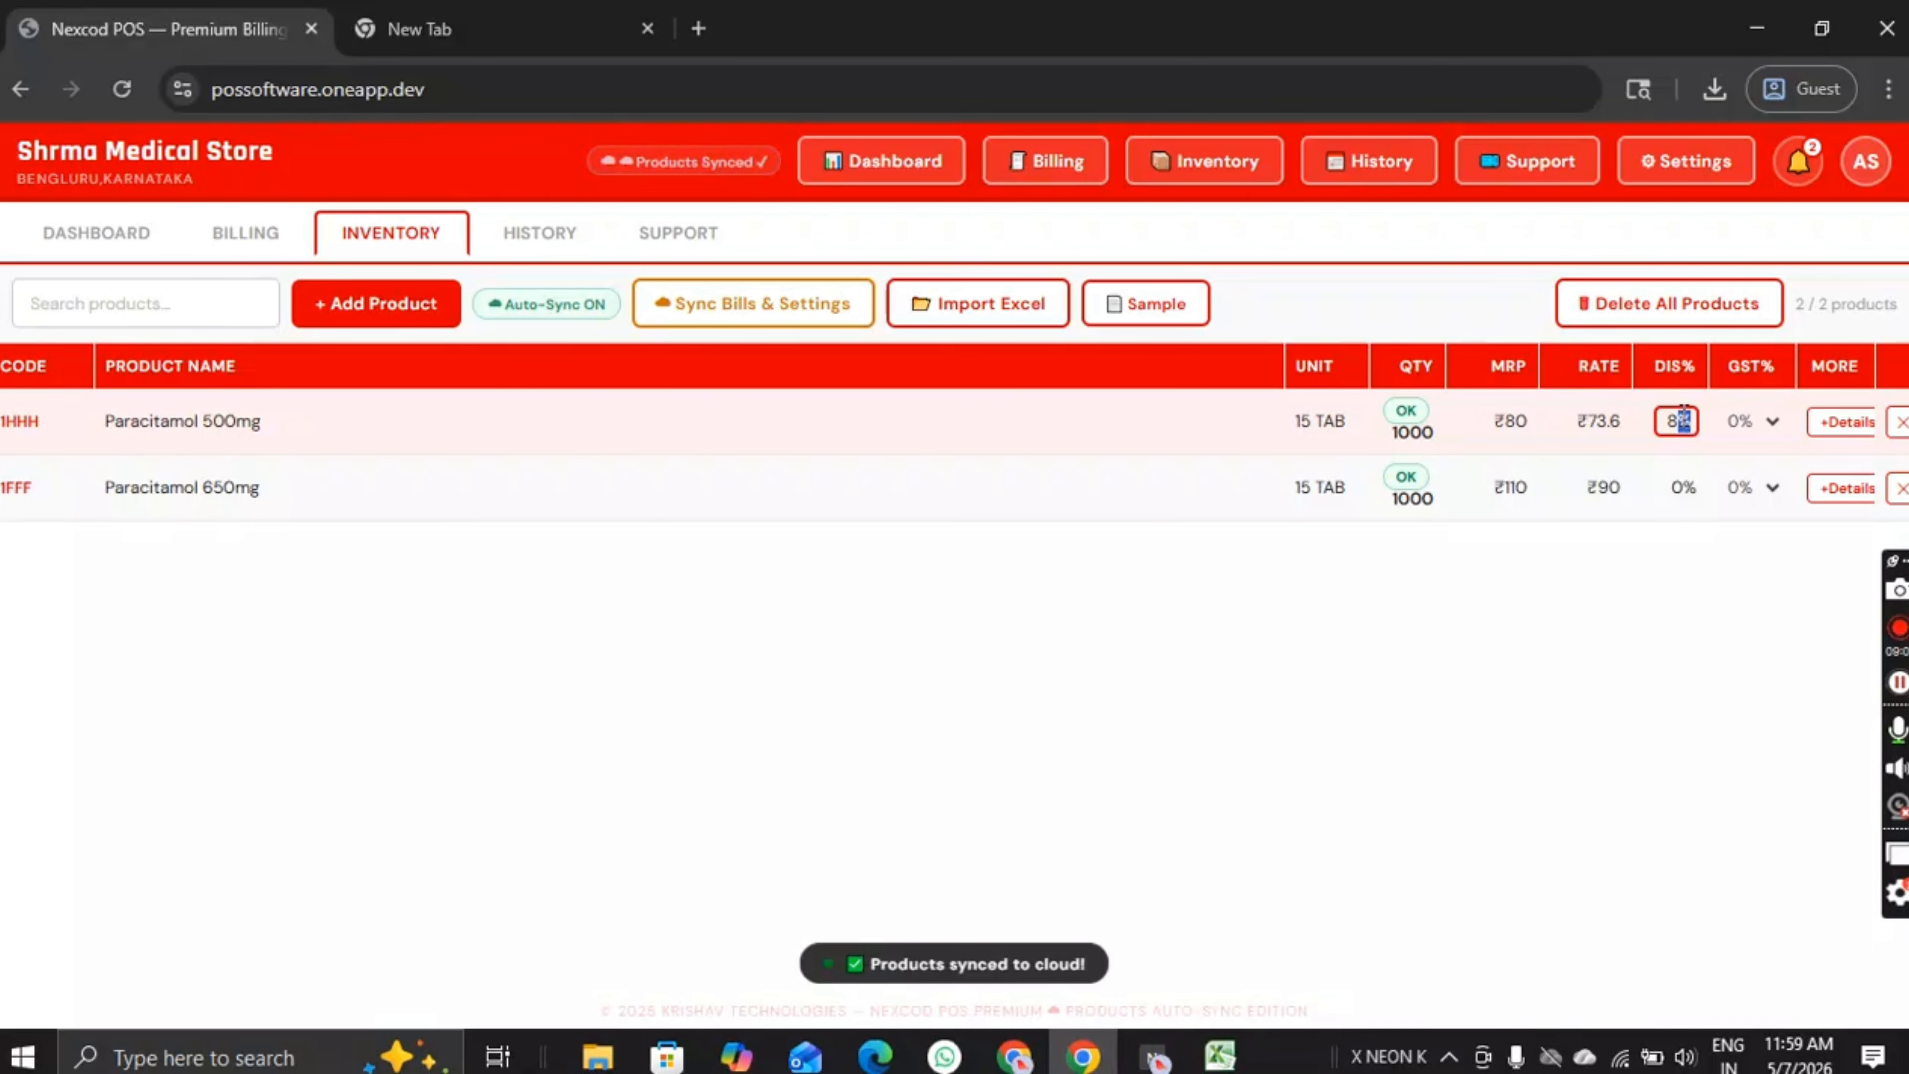
pyautogui.press('BackSpace')
pyautogui.write('0')
pyautogui.press('Return')
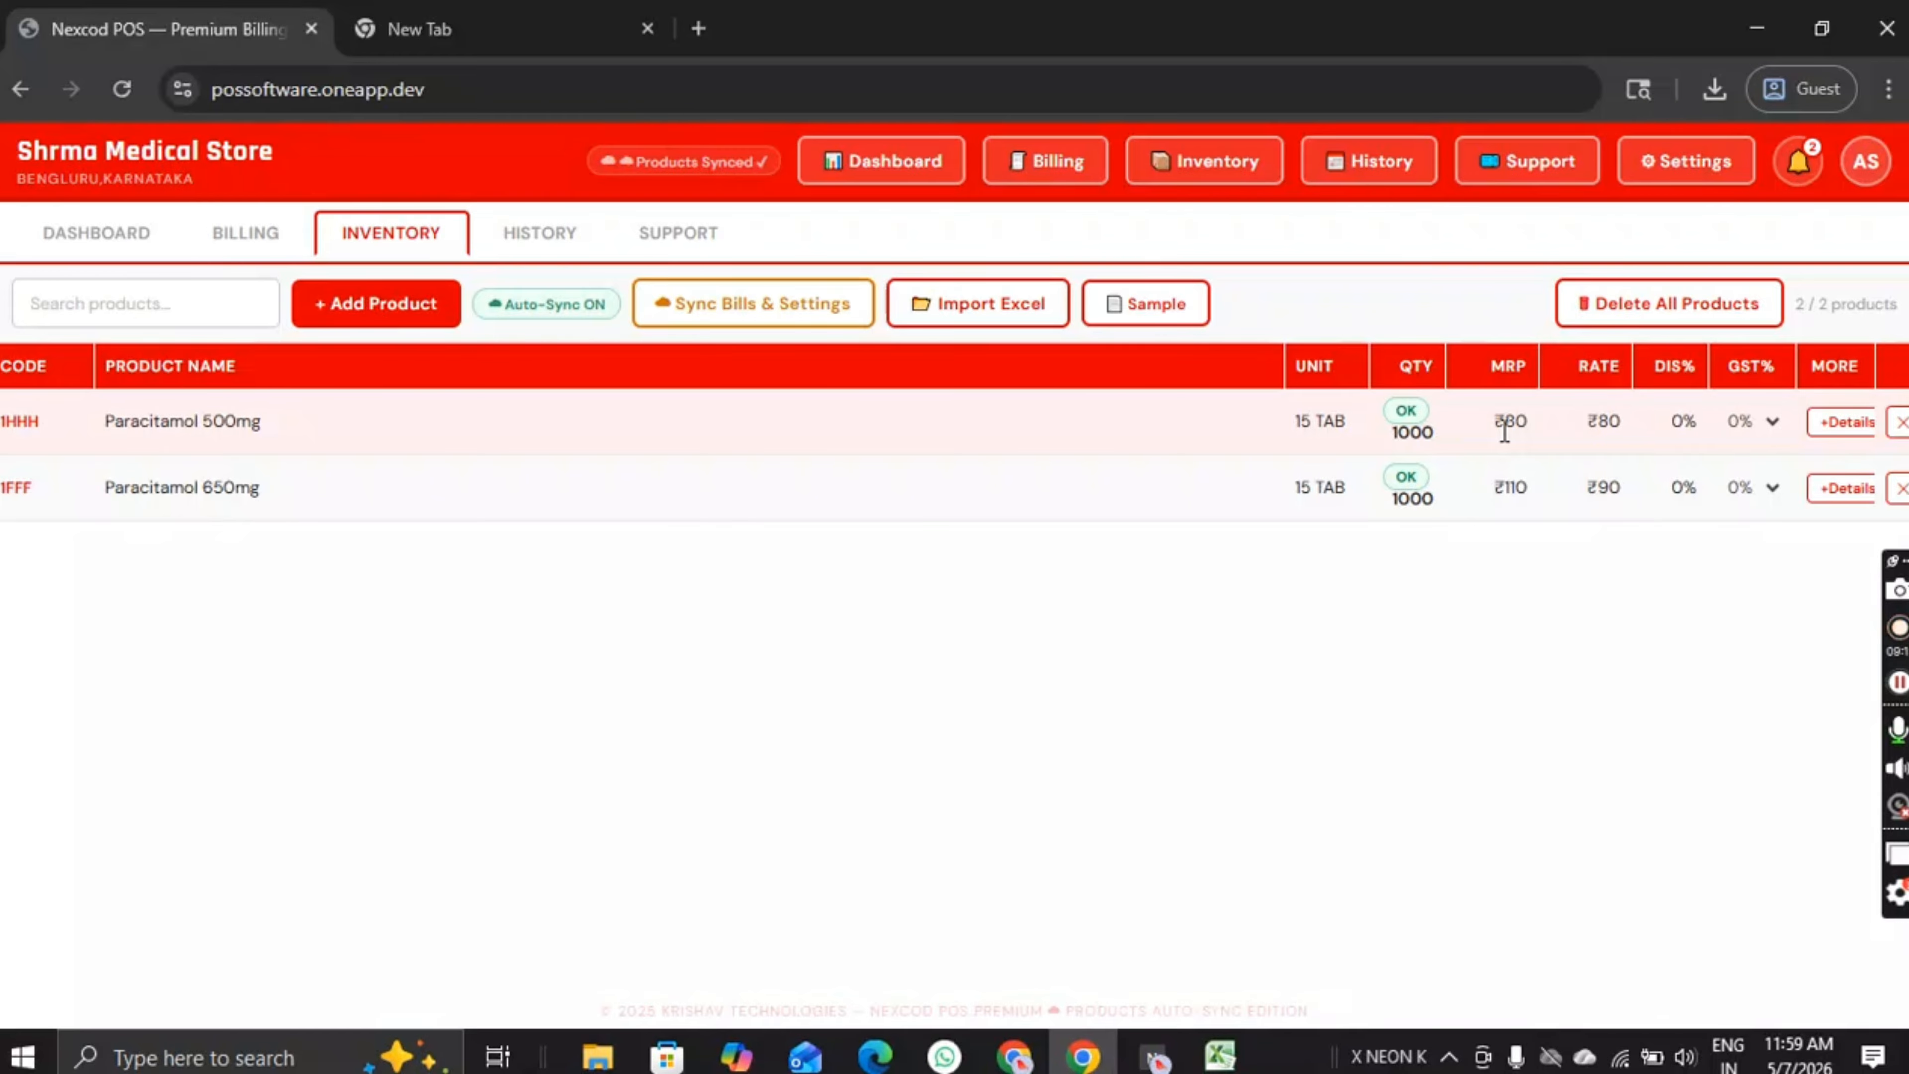
pyautogui.click(1823, 423)
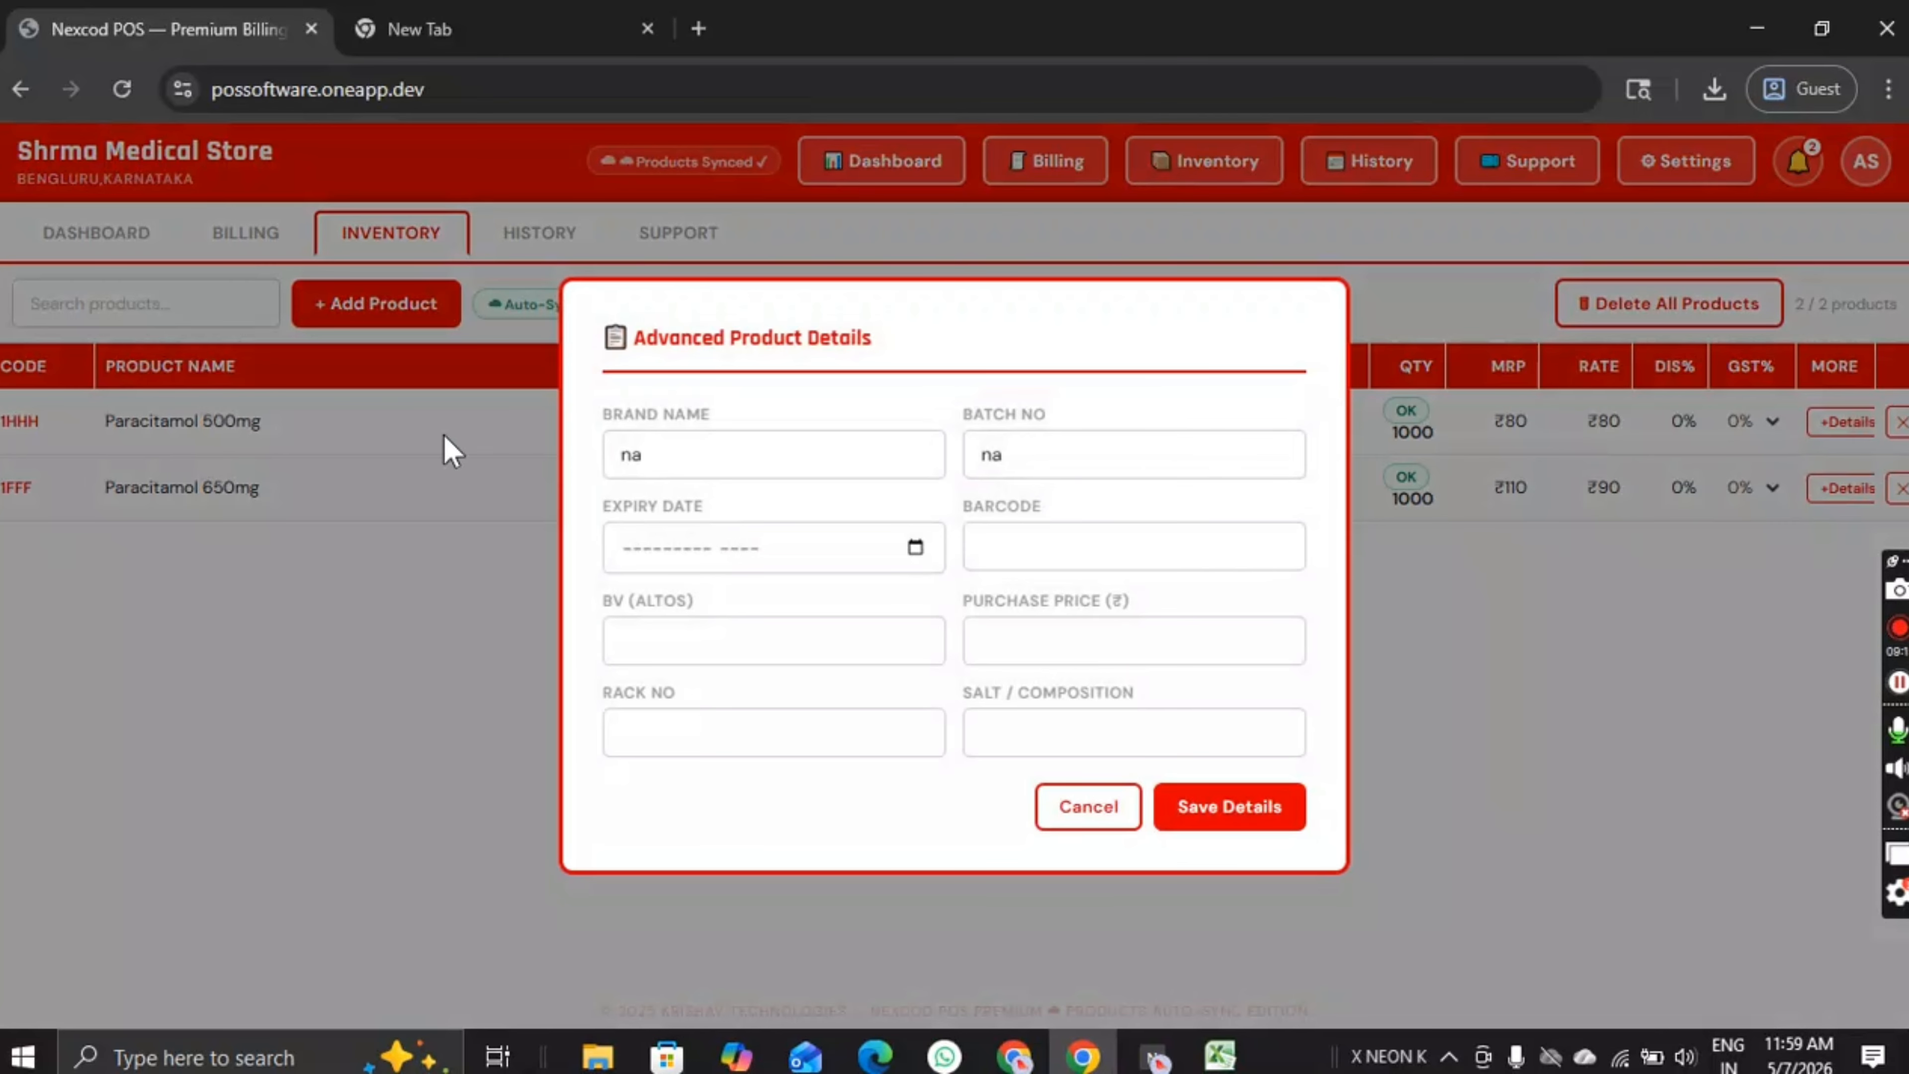
pyautogui.click(718, 444)
pyautogui.click(1091, 459)
pyautogui.click(1040, 544)
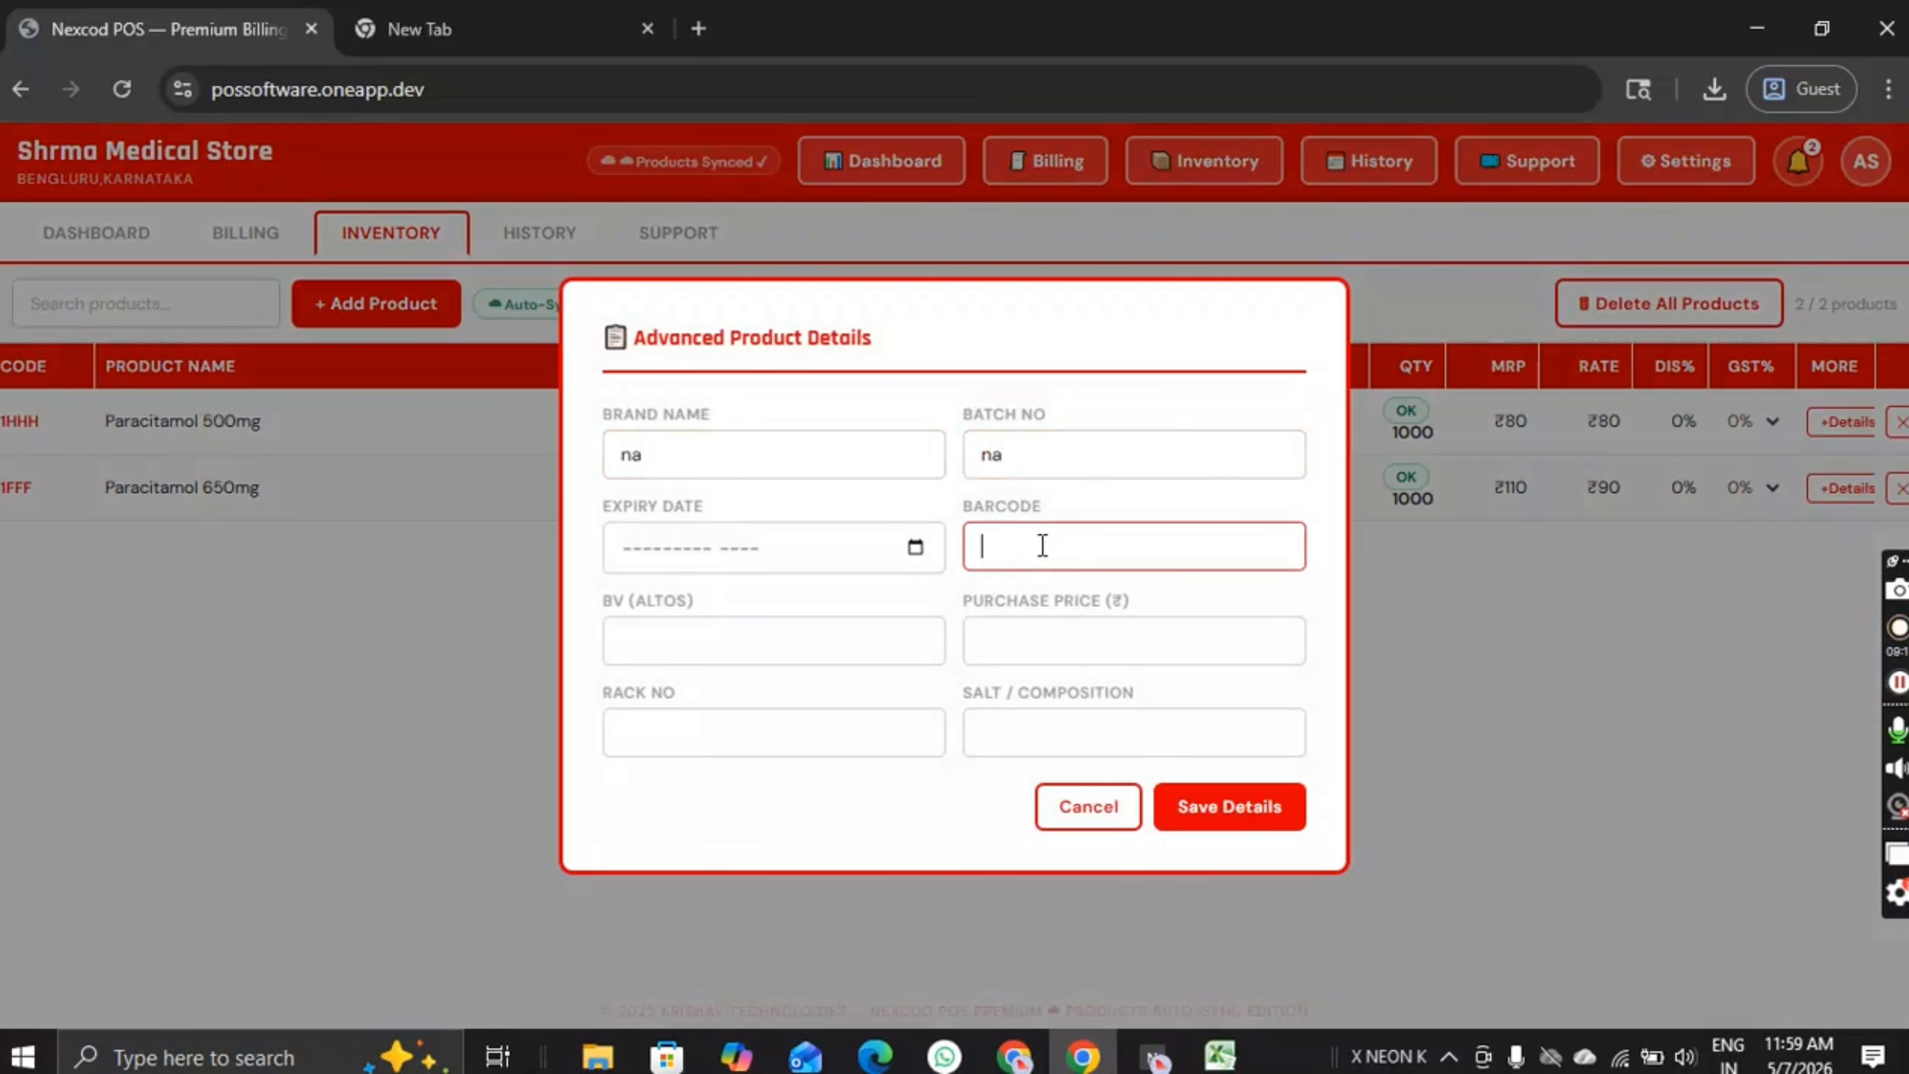
pyautogui.click(759, 648)
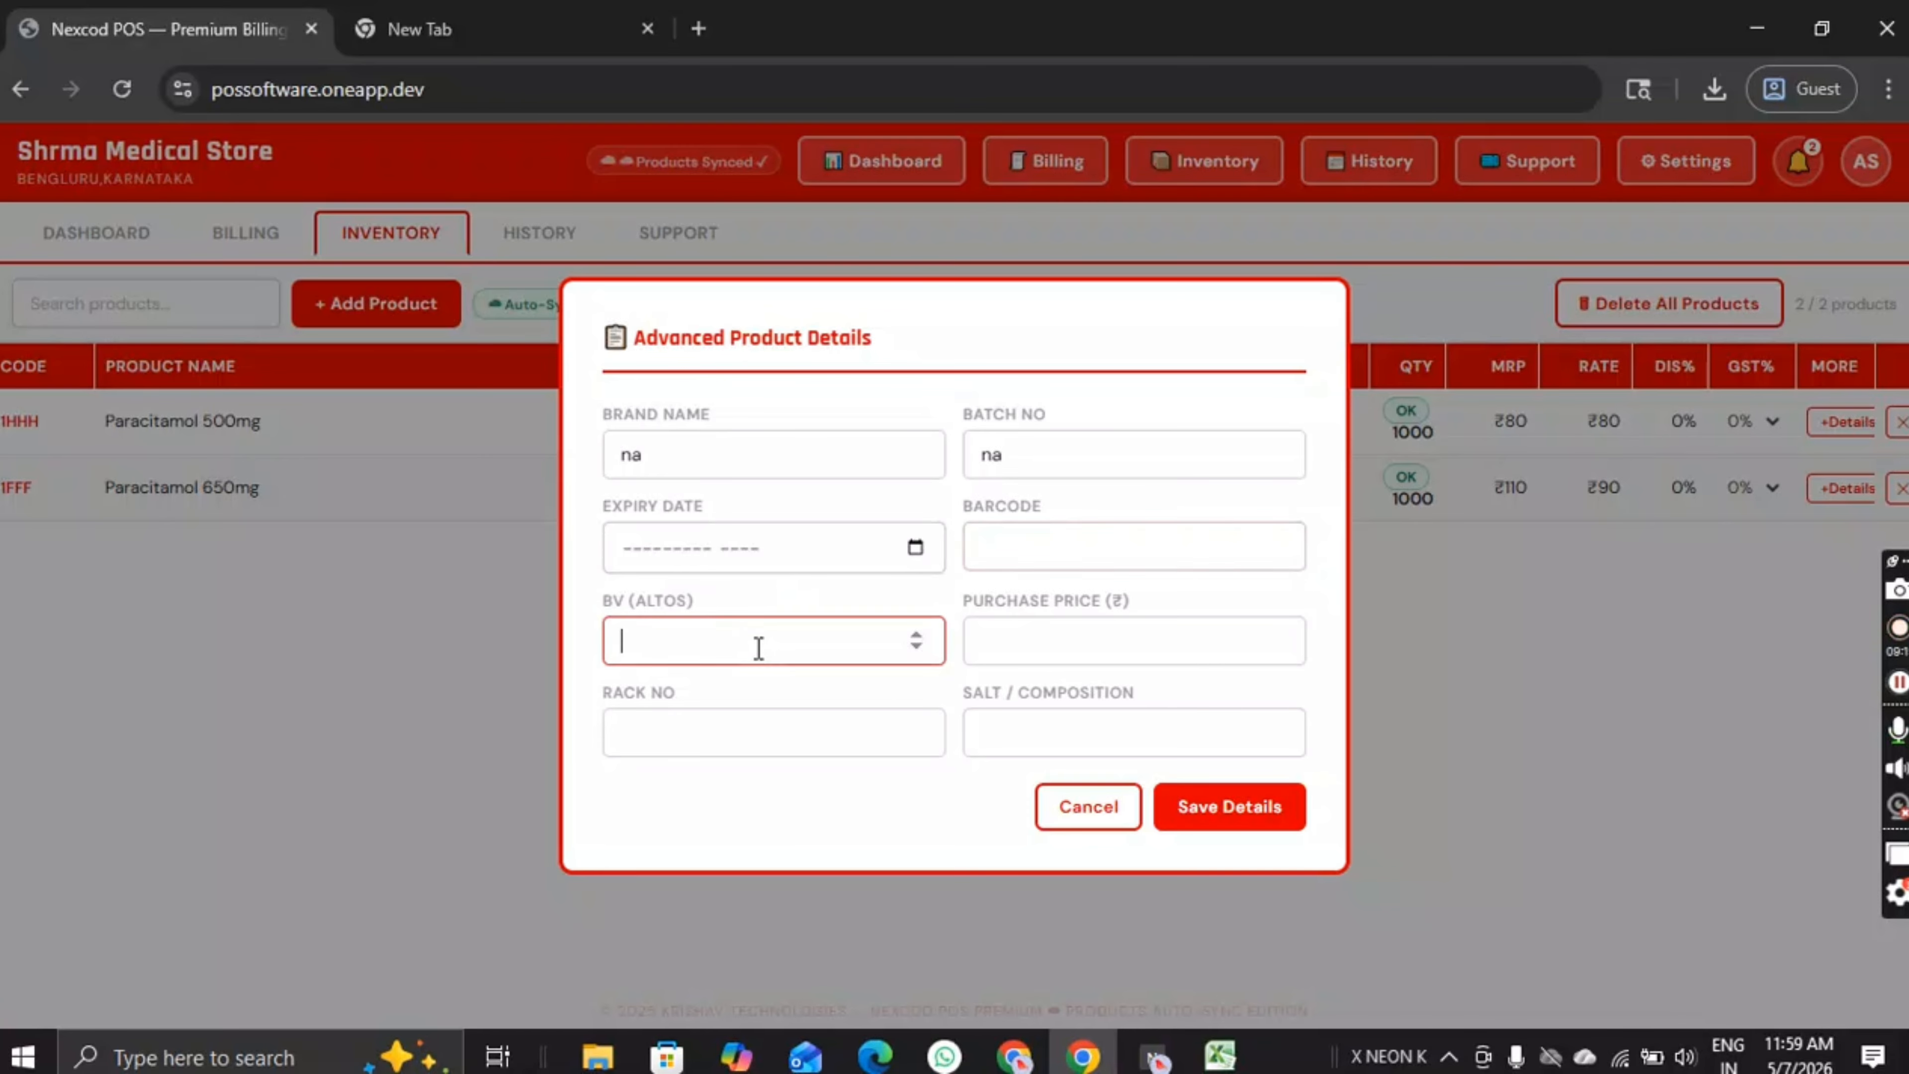
pyautogui.click(1060, 654)
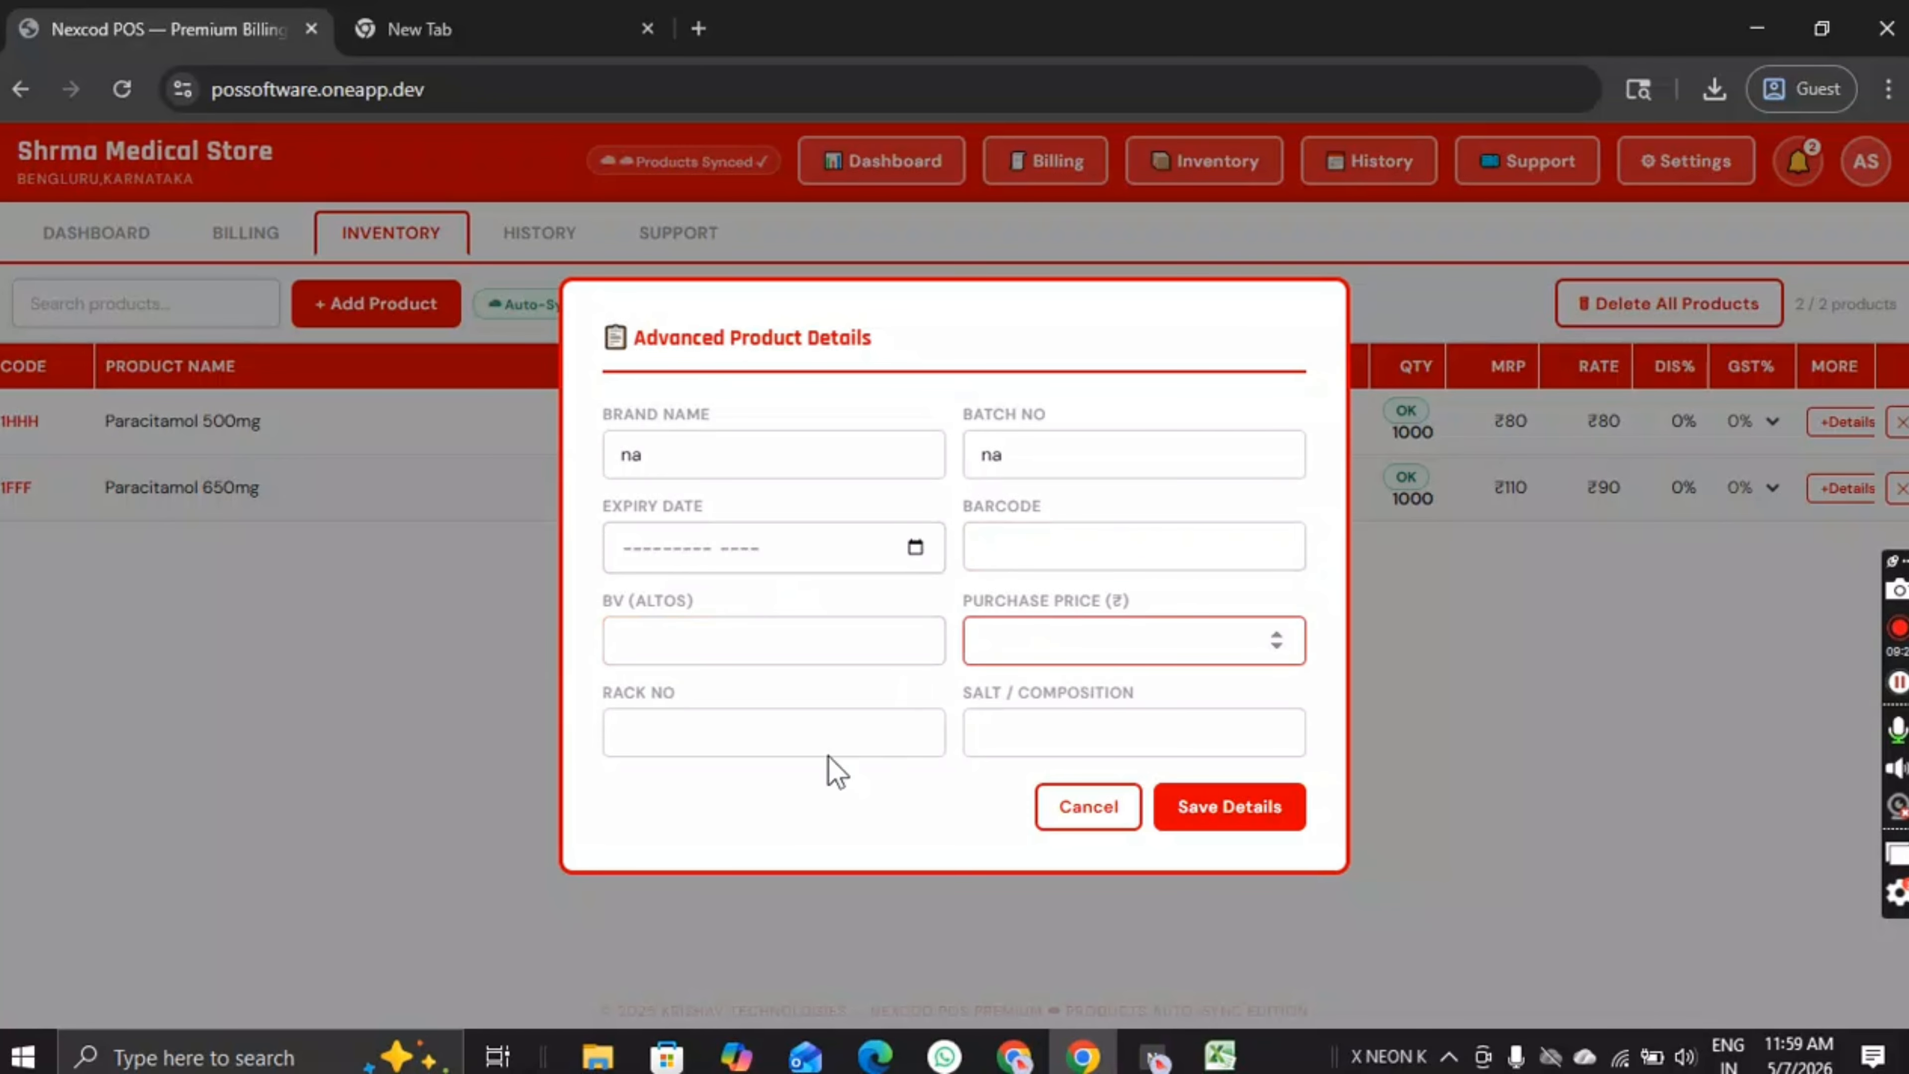
pyautogui.click(836, 741)
pyautogui.click(1080, 736)
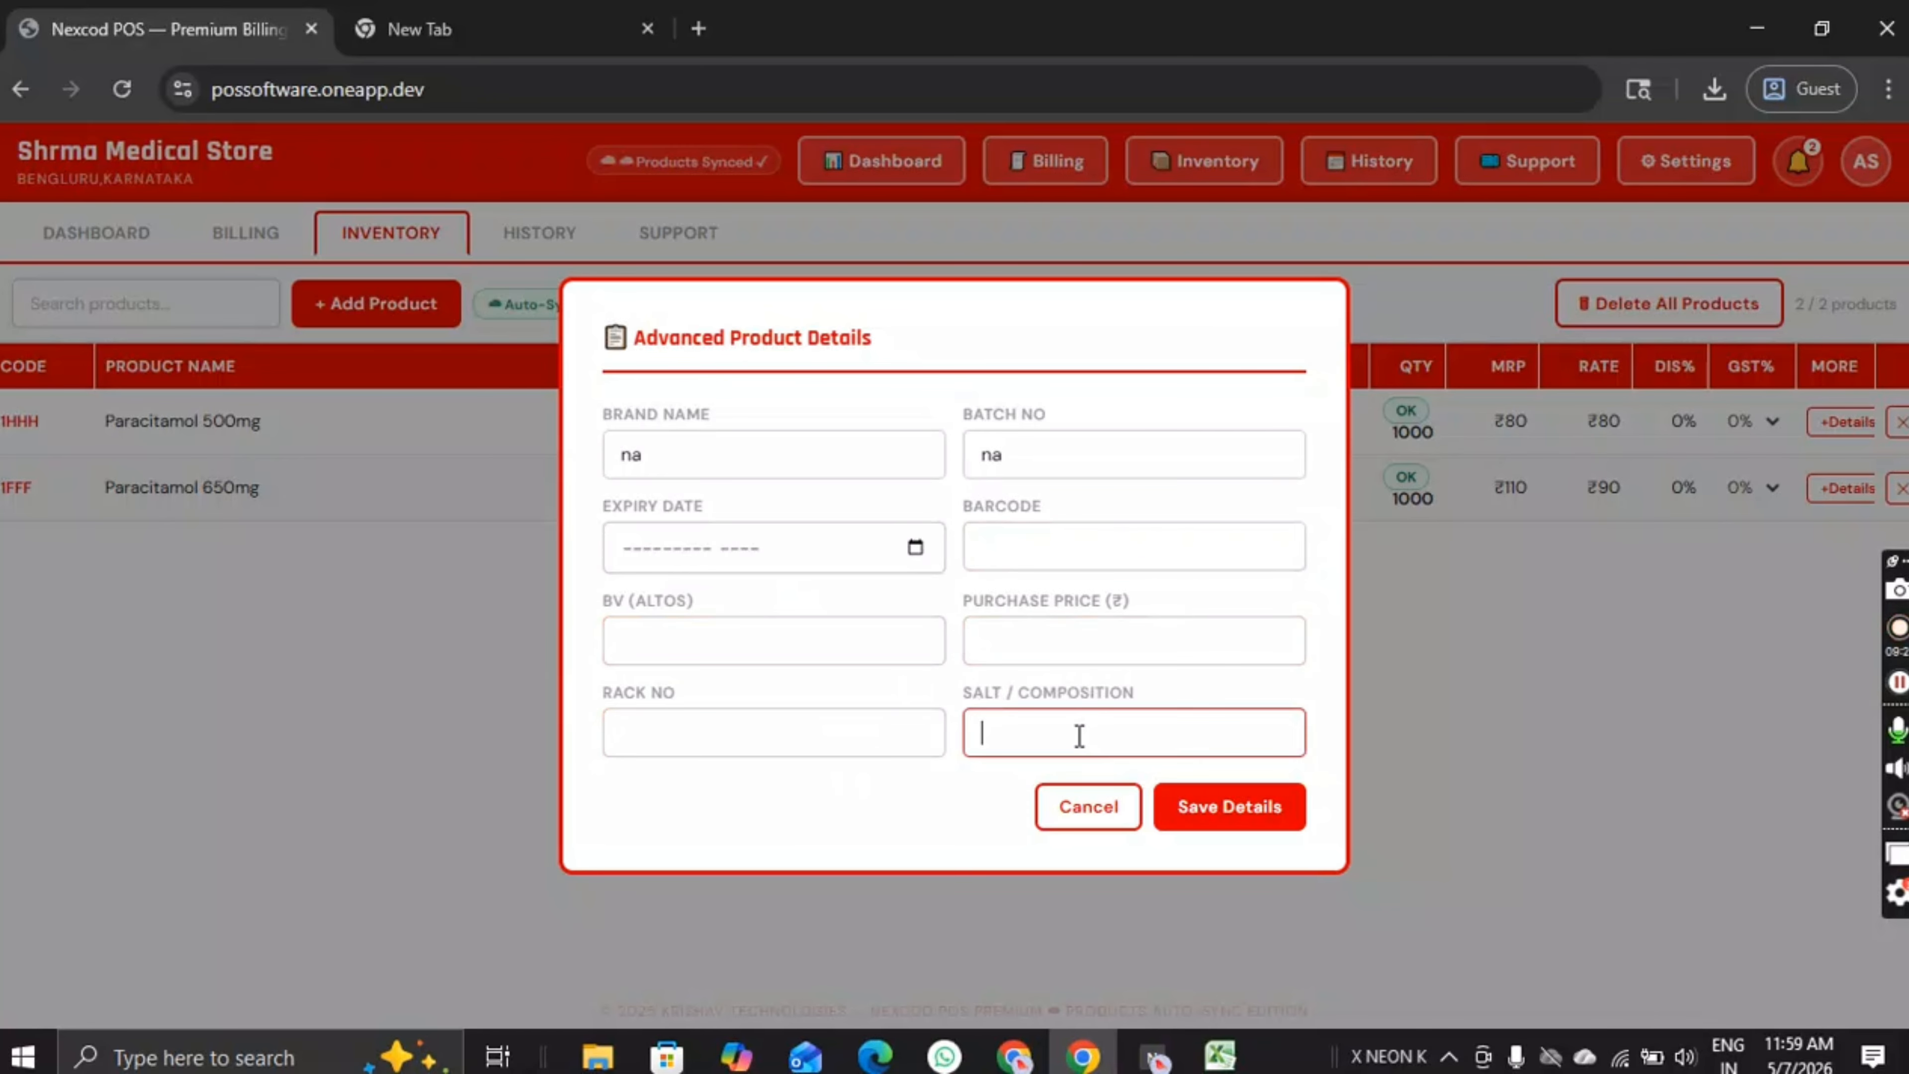
pyautogui.click(1090, 809)
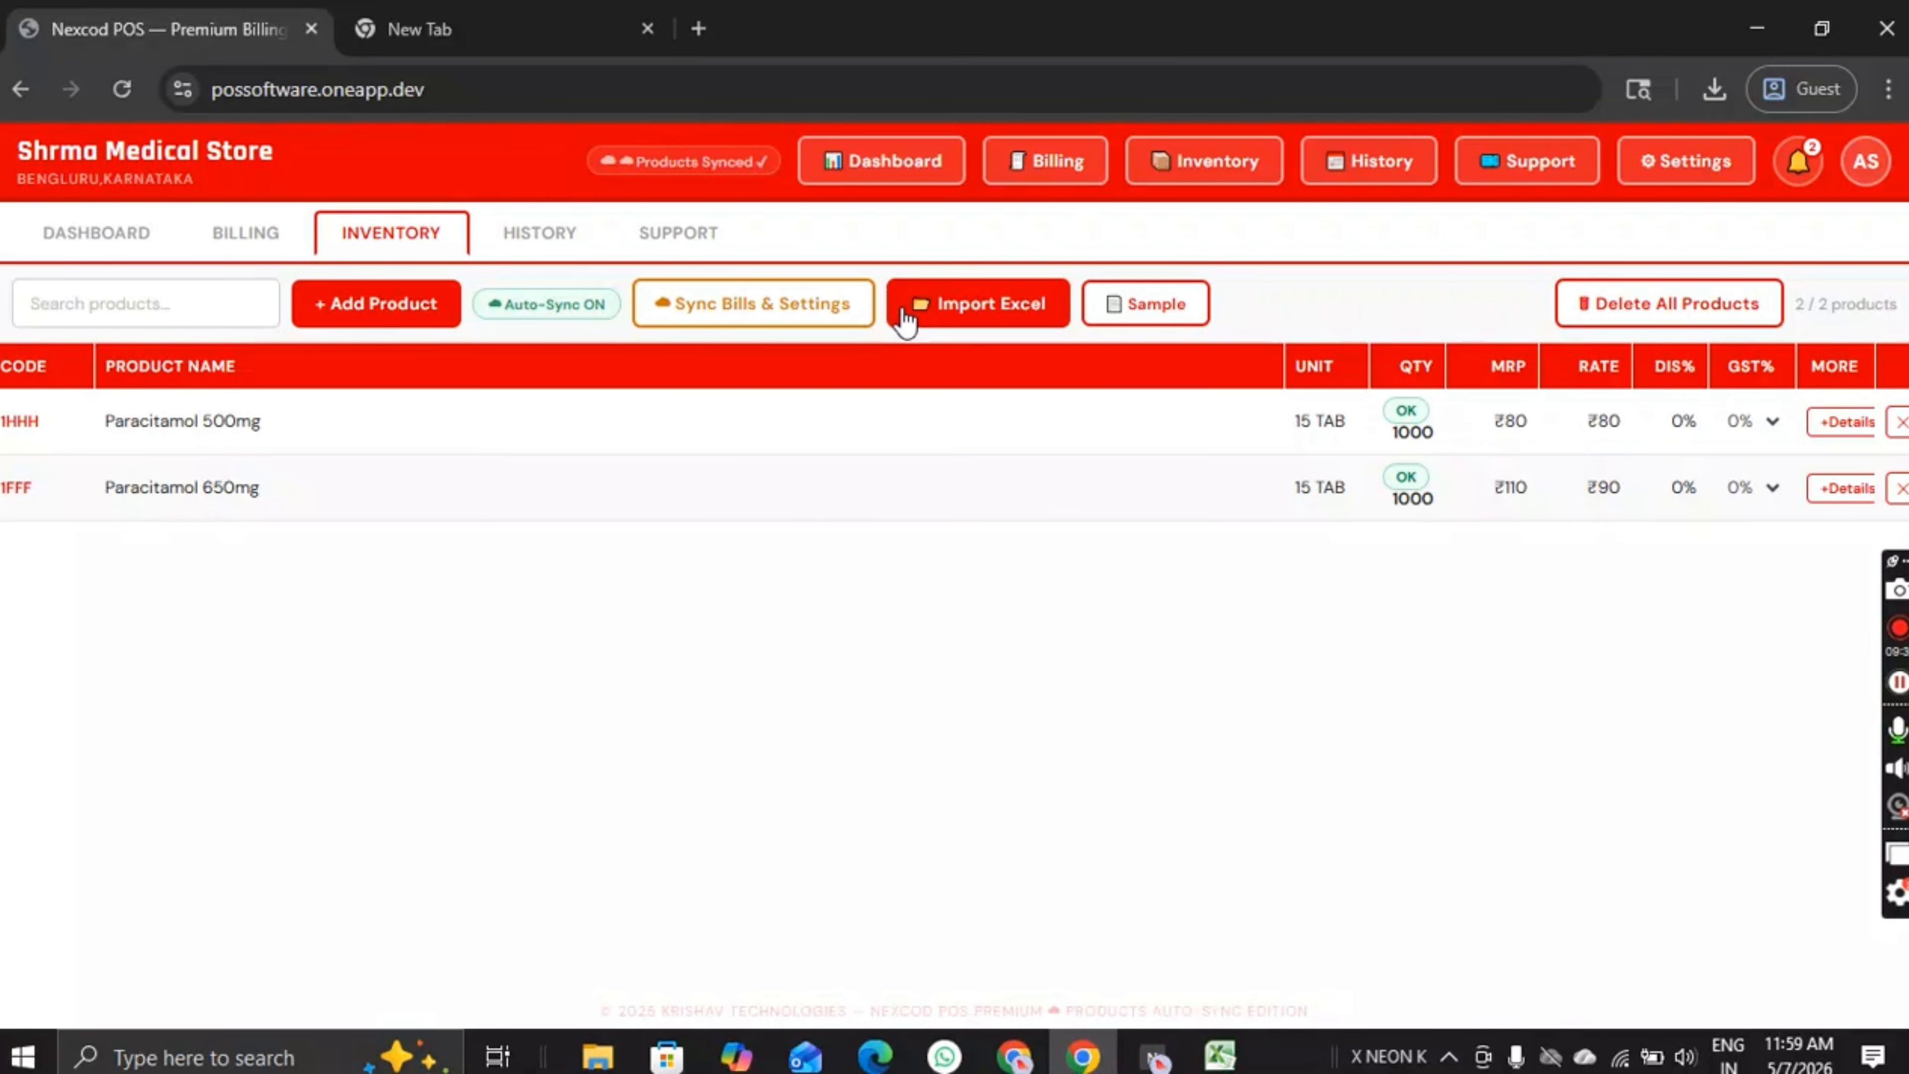
# Step: Add a new product row named NISUGOLD 500 MG
pyautogui.click(369, 322)
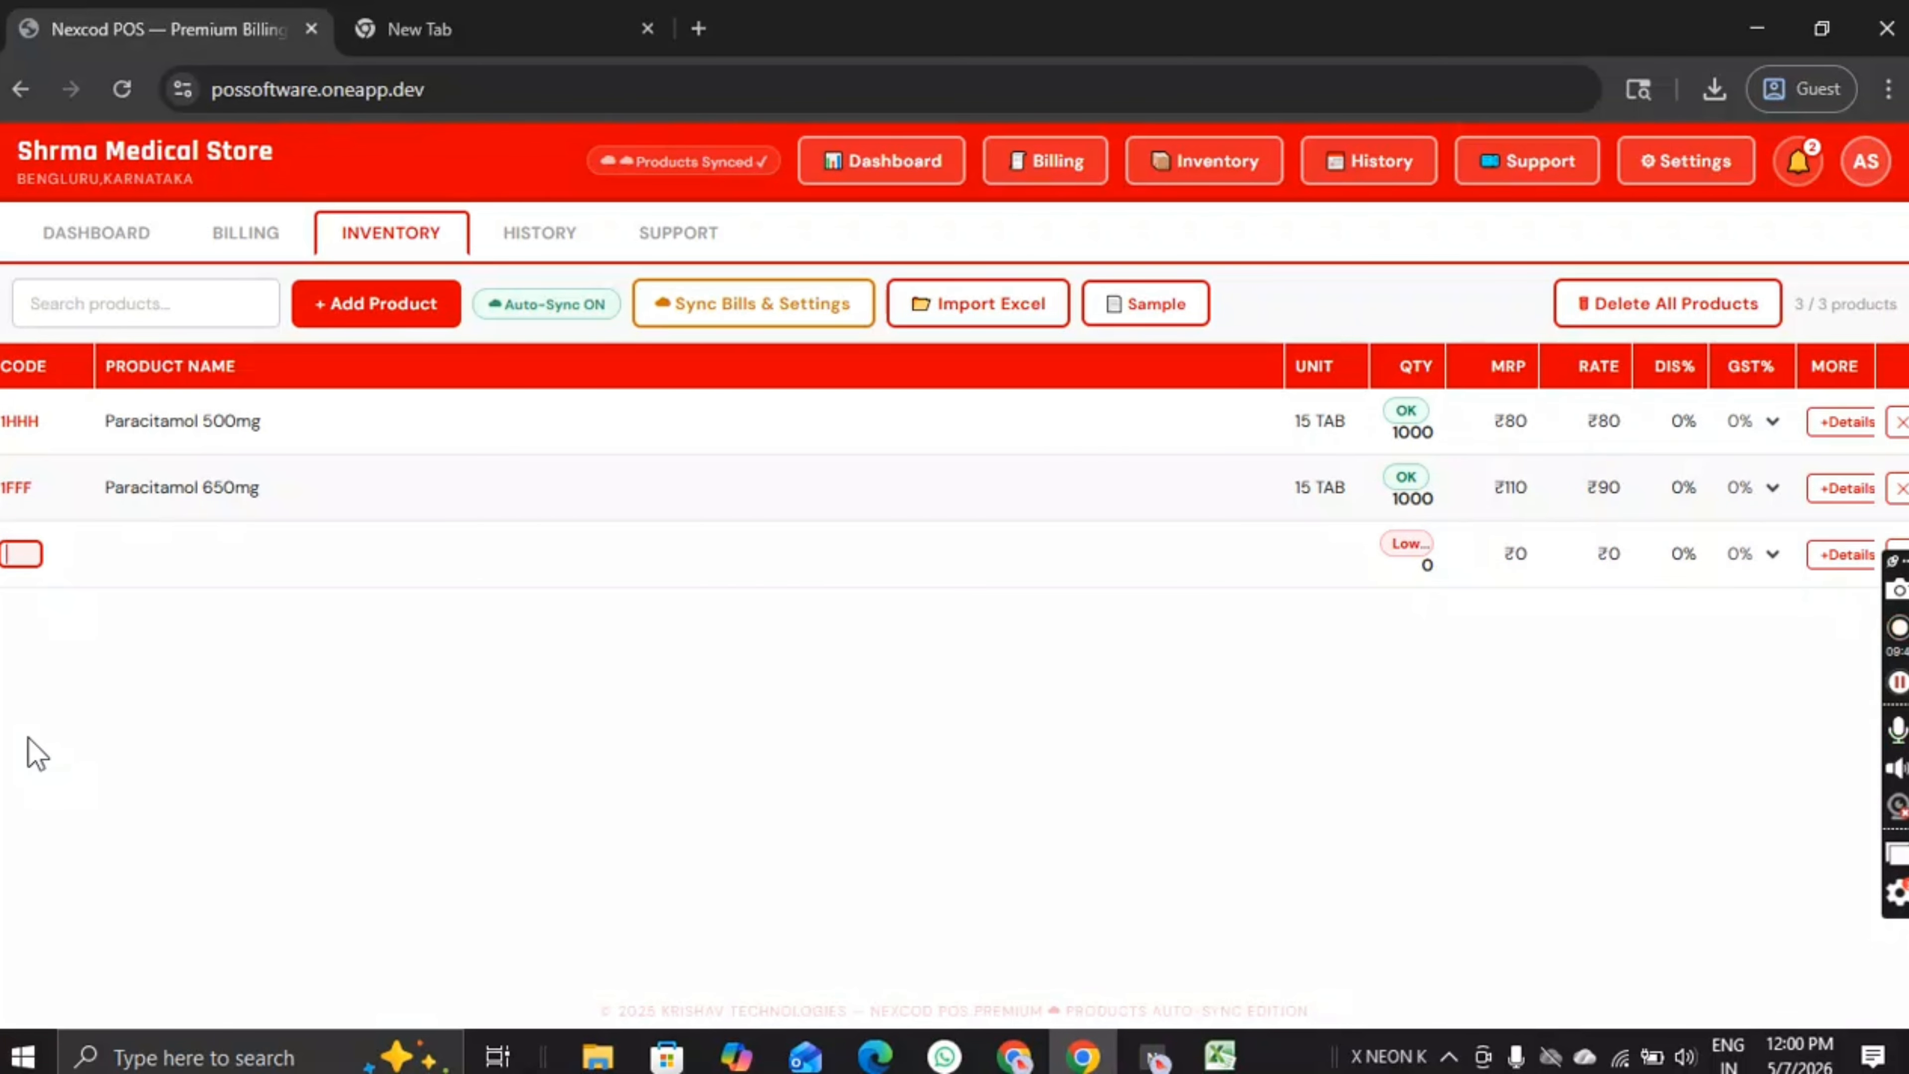
pyautogui.press('Tab')
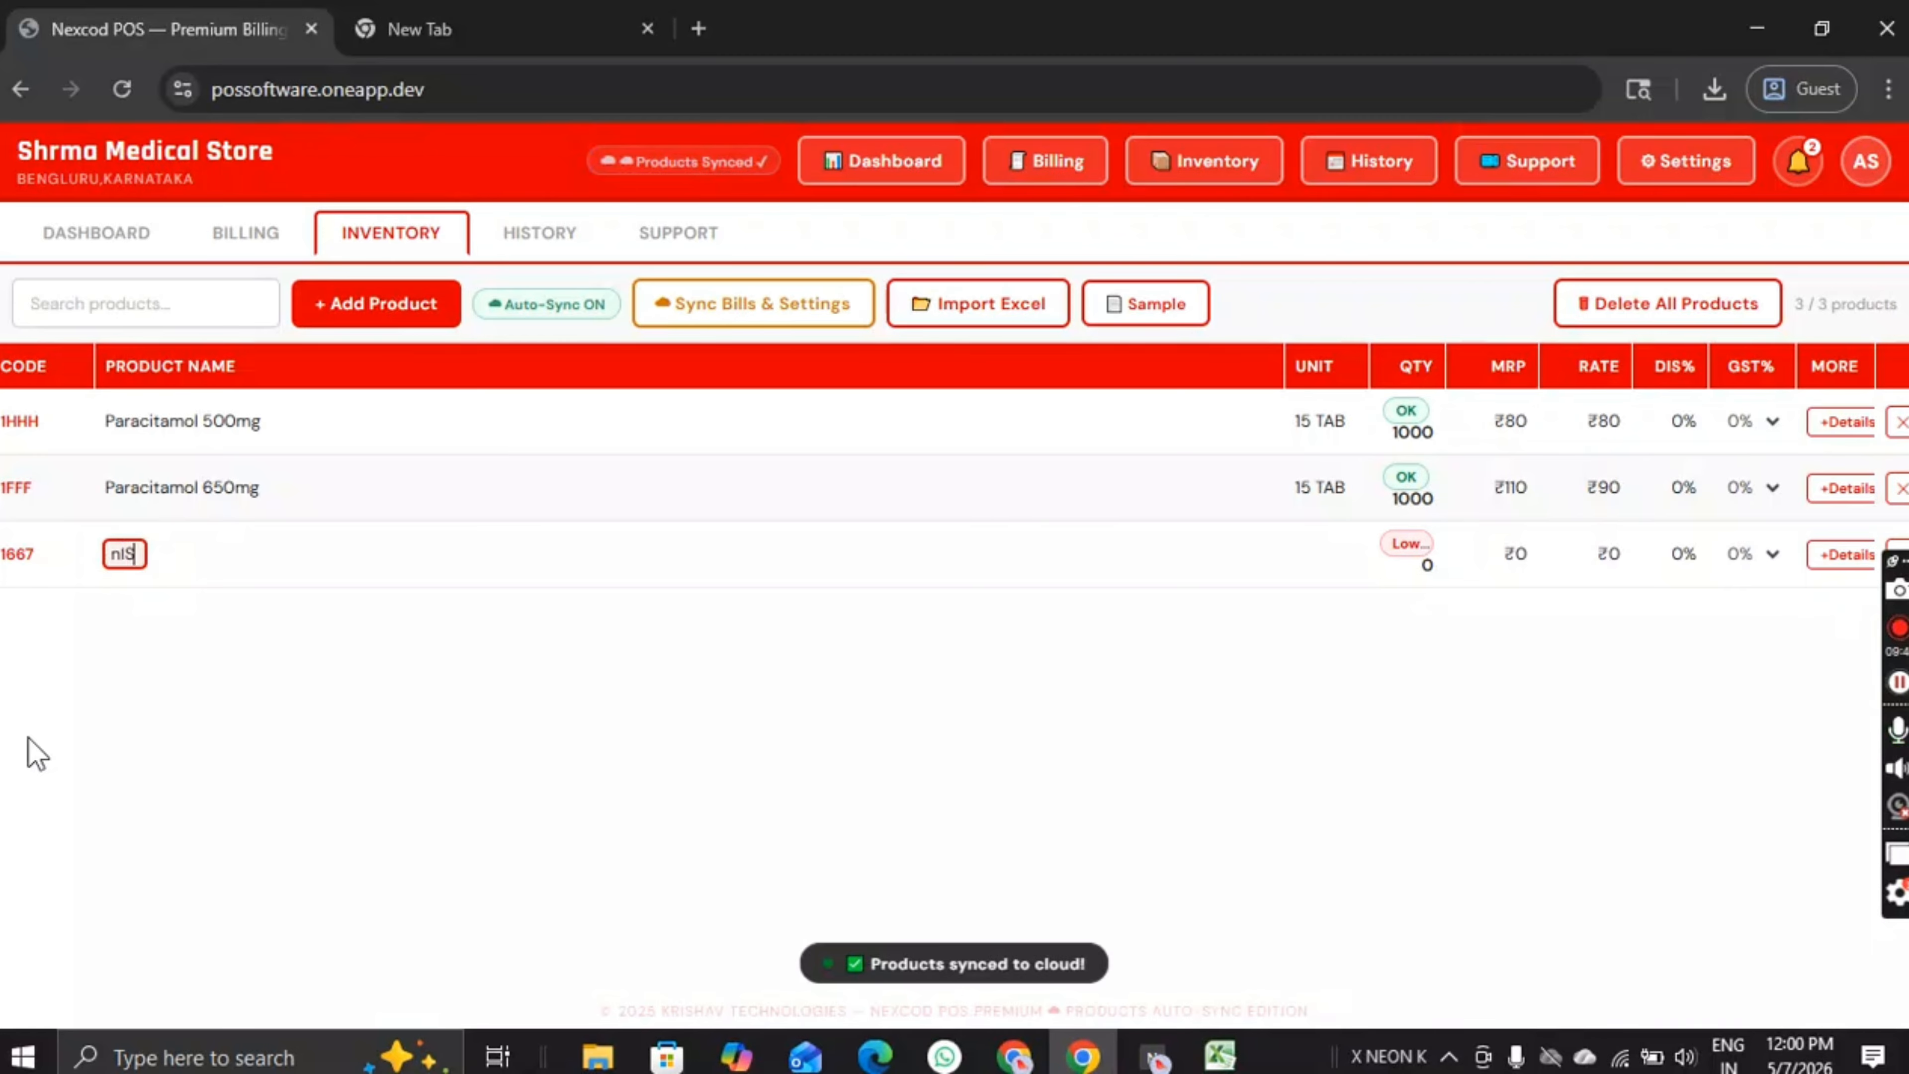
pyautogui.press('BackSpace')
pyautogui.press('BackSpace')
pyautogui.write('N')
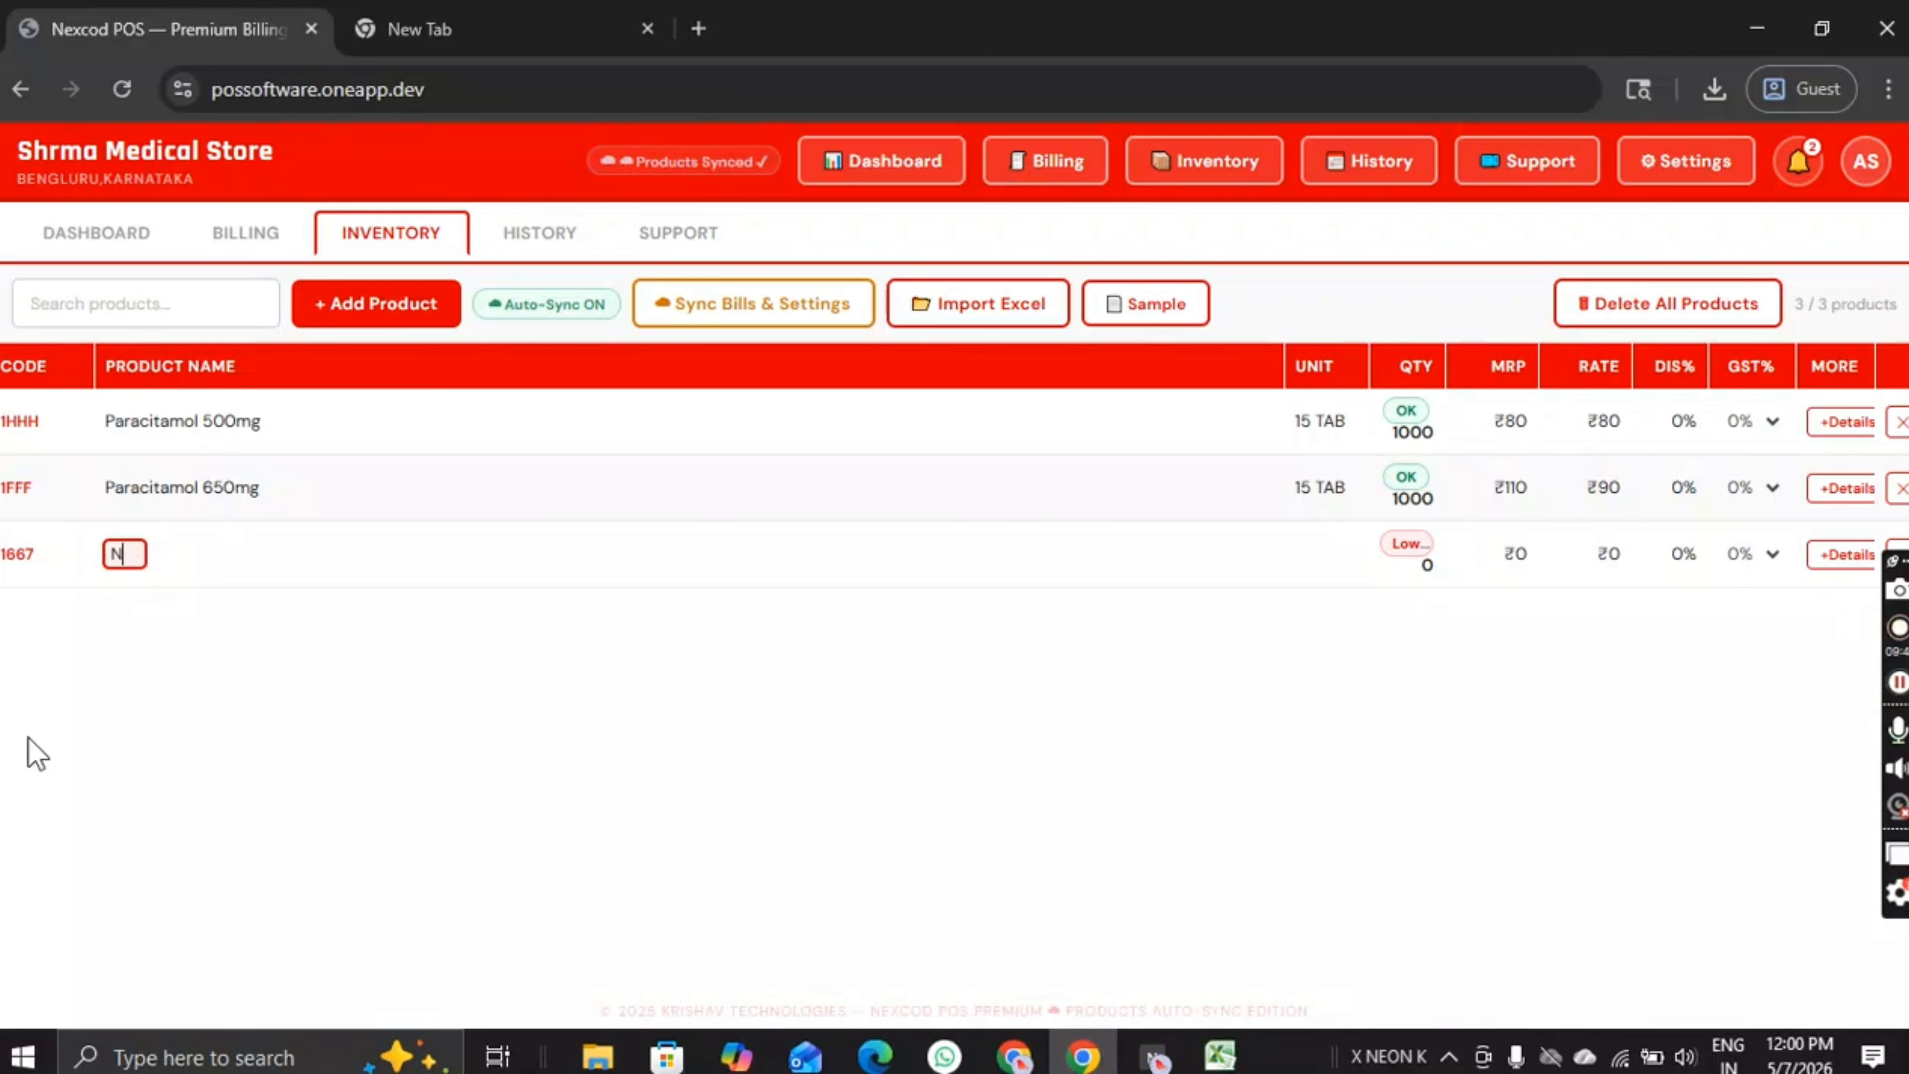
pyautogui.write('ISUGOLD')
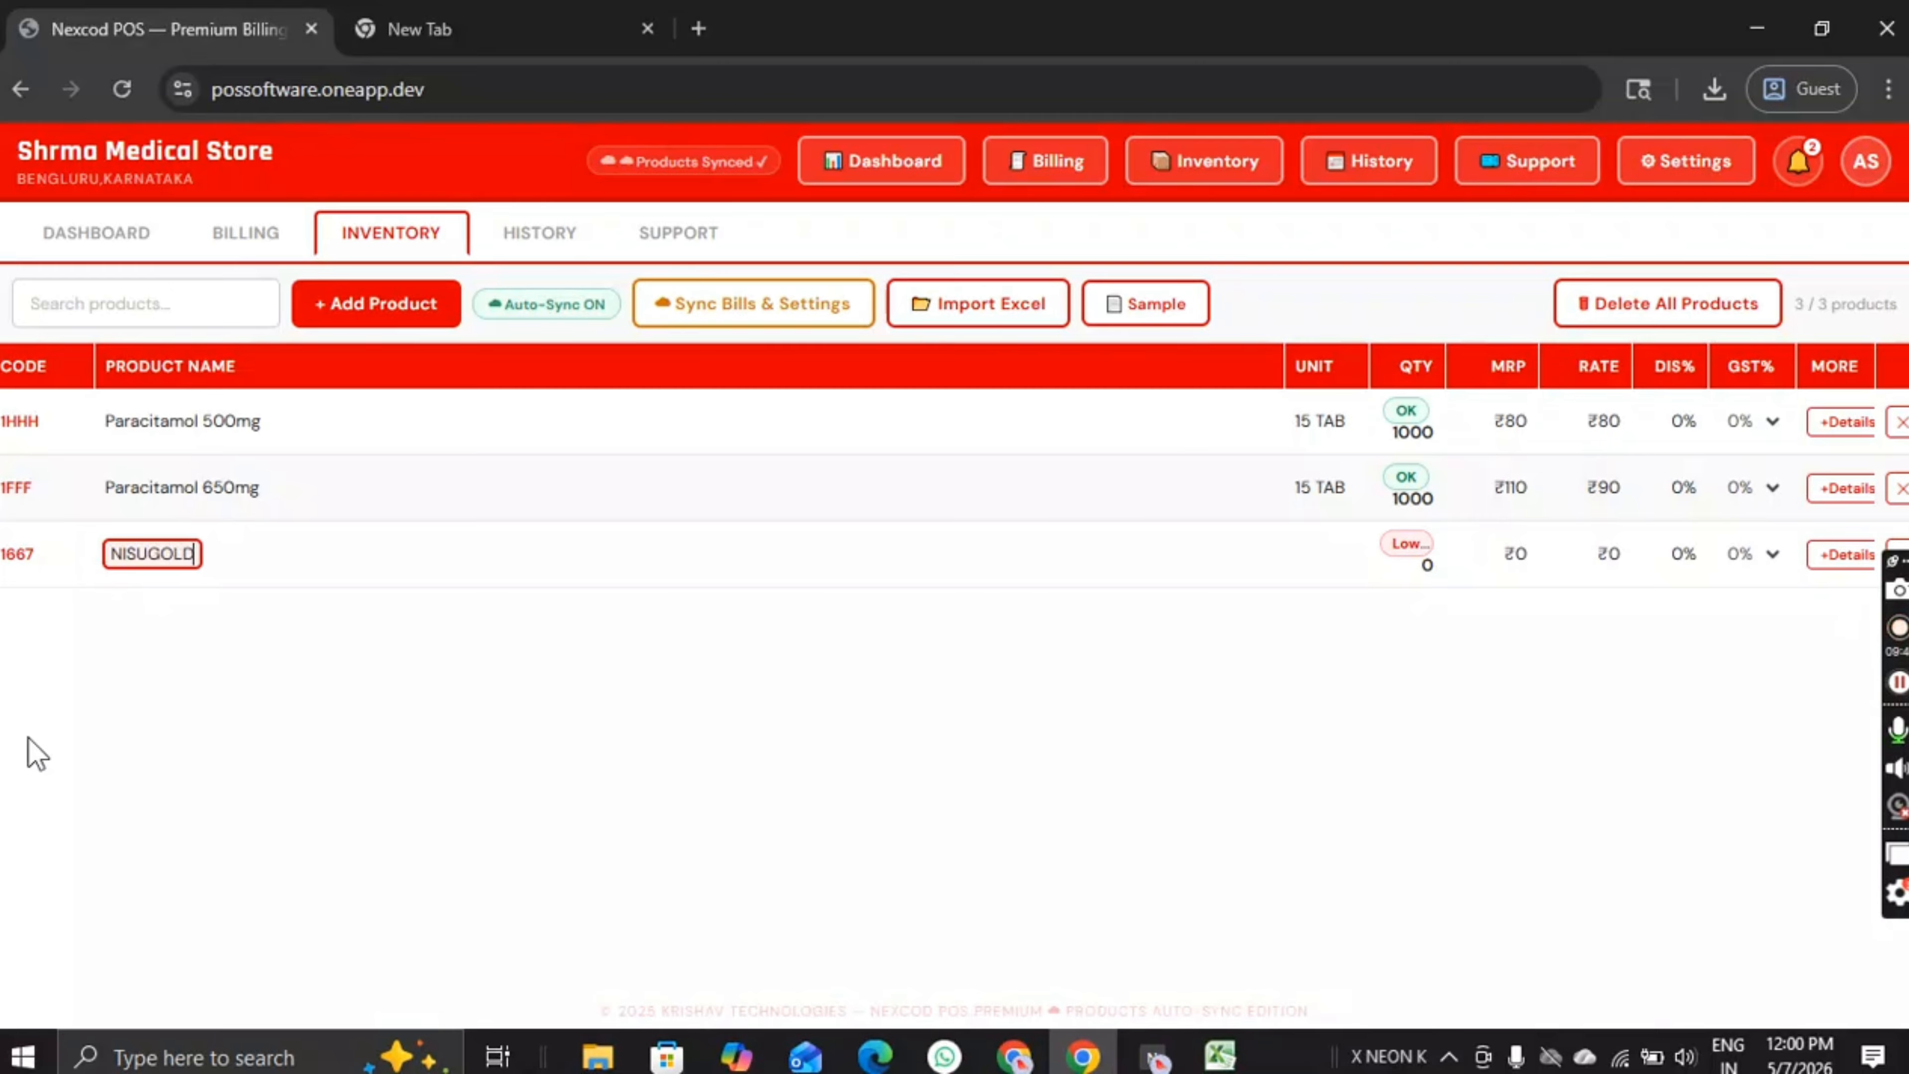
pyautogui.write(' 500 MG')
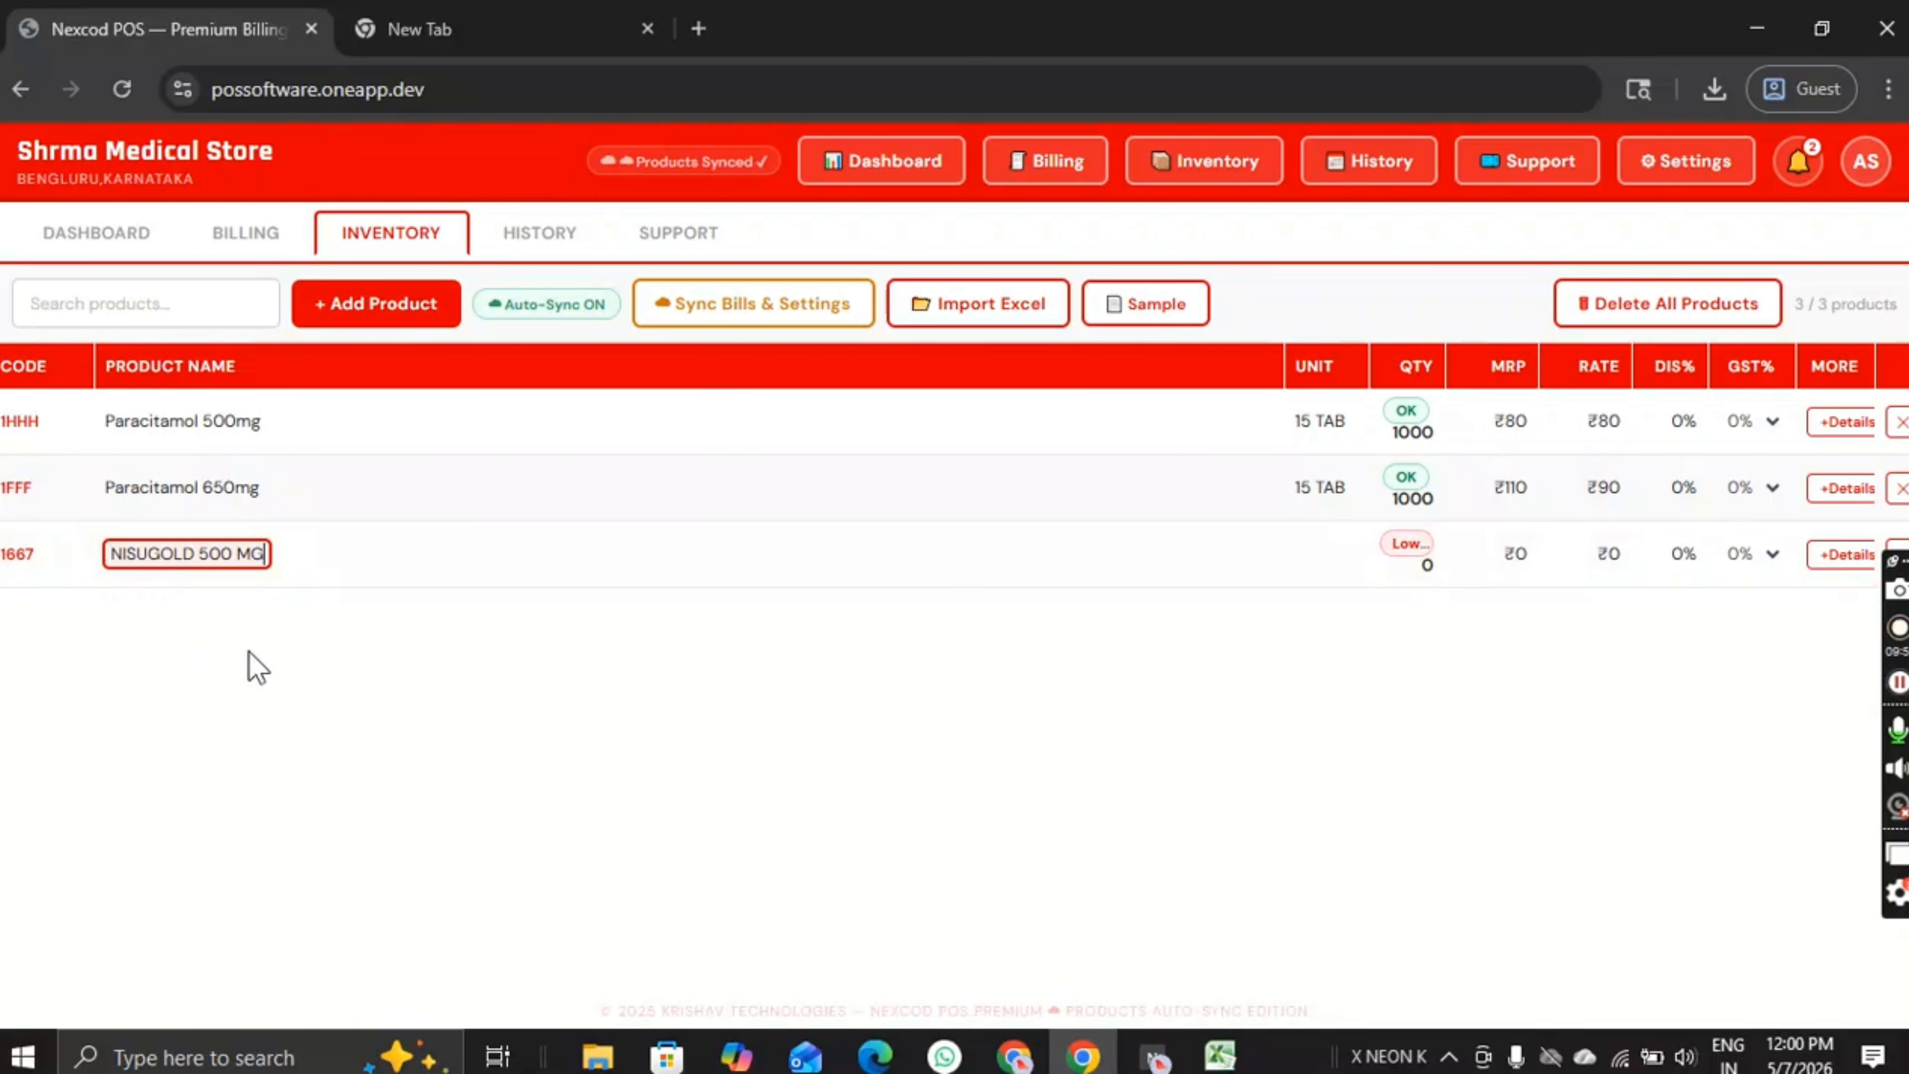
pyautogui.press('Tab')
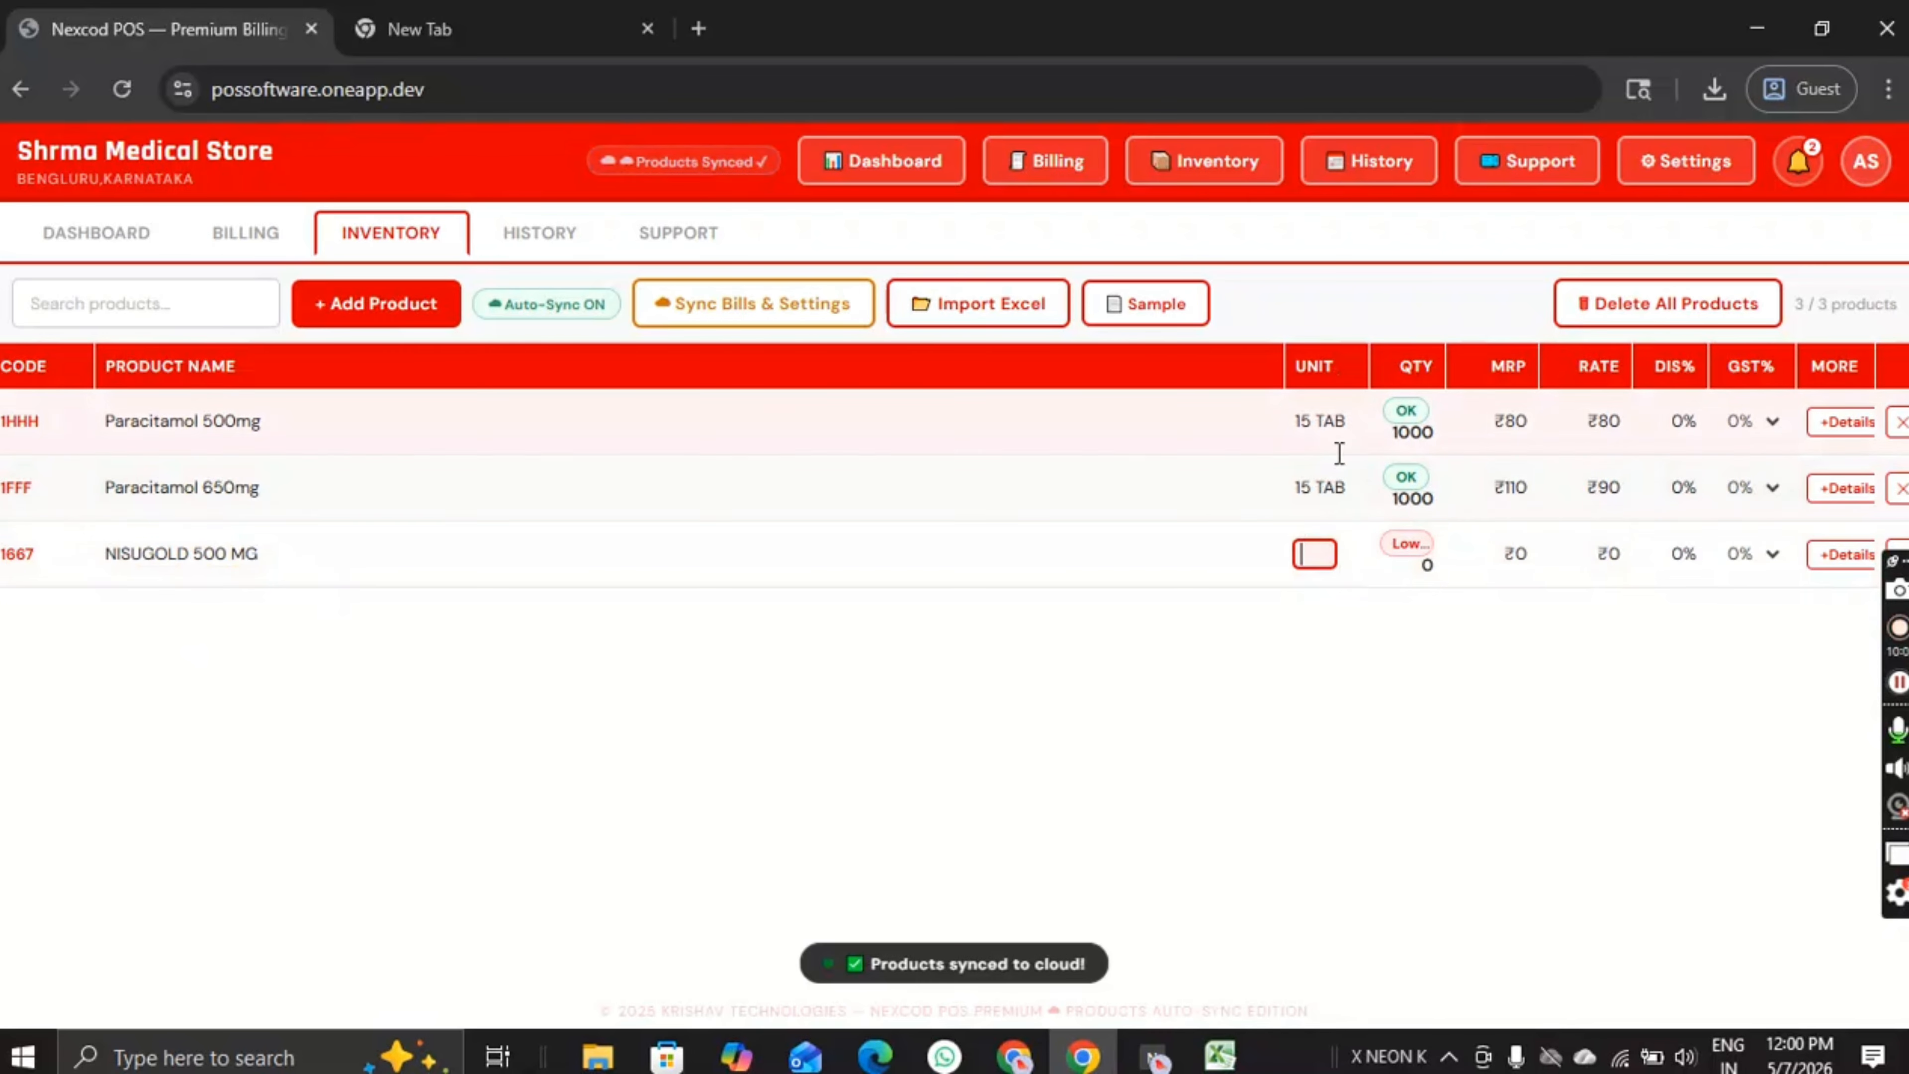
# Step: Set NISUGOLD's unit to 10 TAB, quantity to 1000 and MRP to 90
pyautogui.write('10')
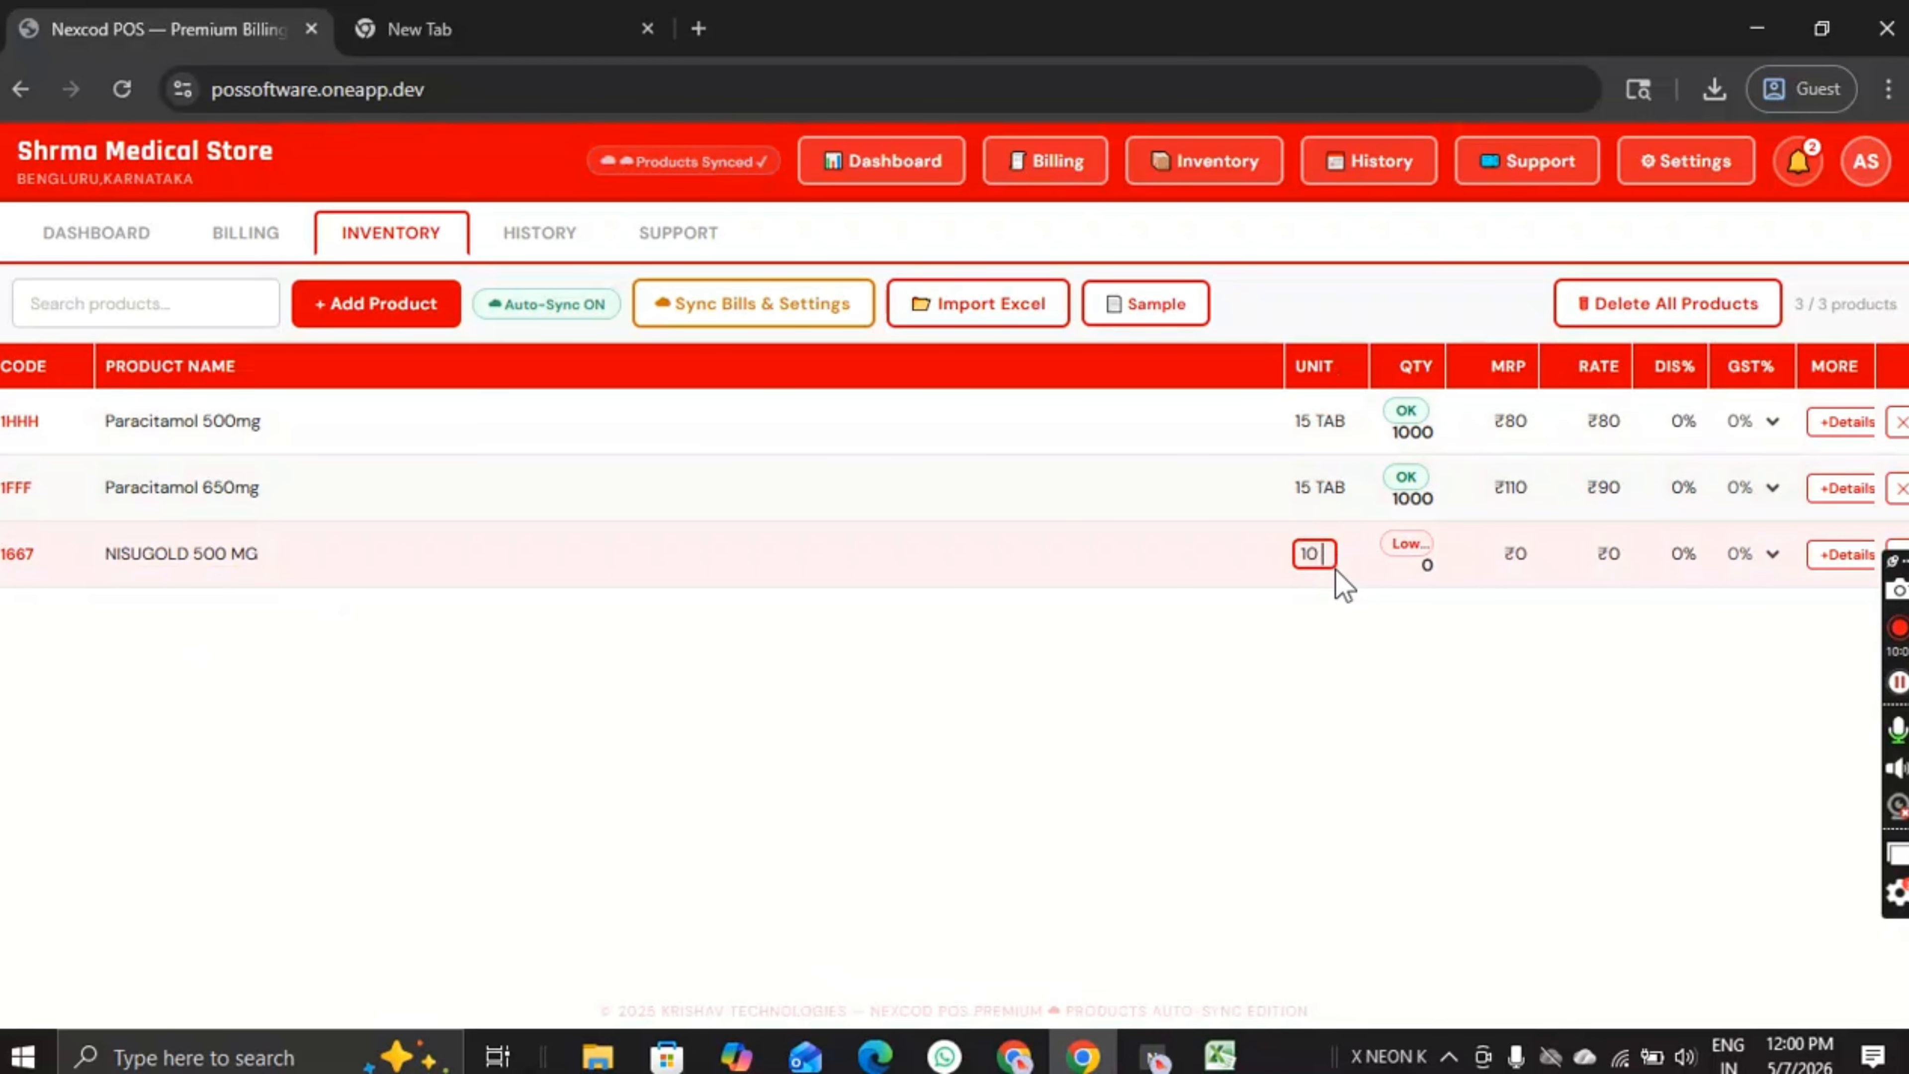
pyautogui.write(' TAB')
pyautogui.press('Tab')
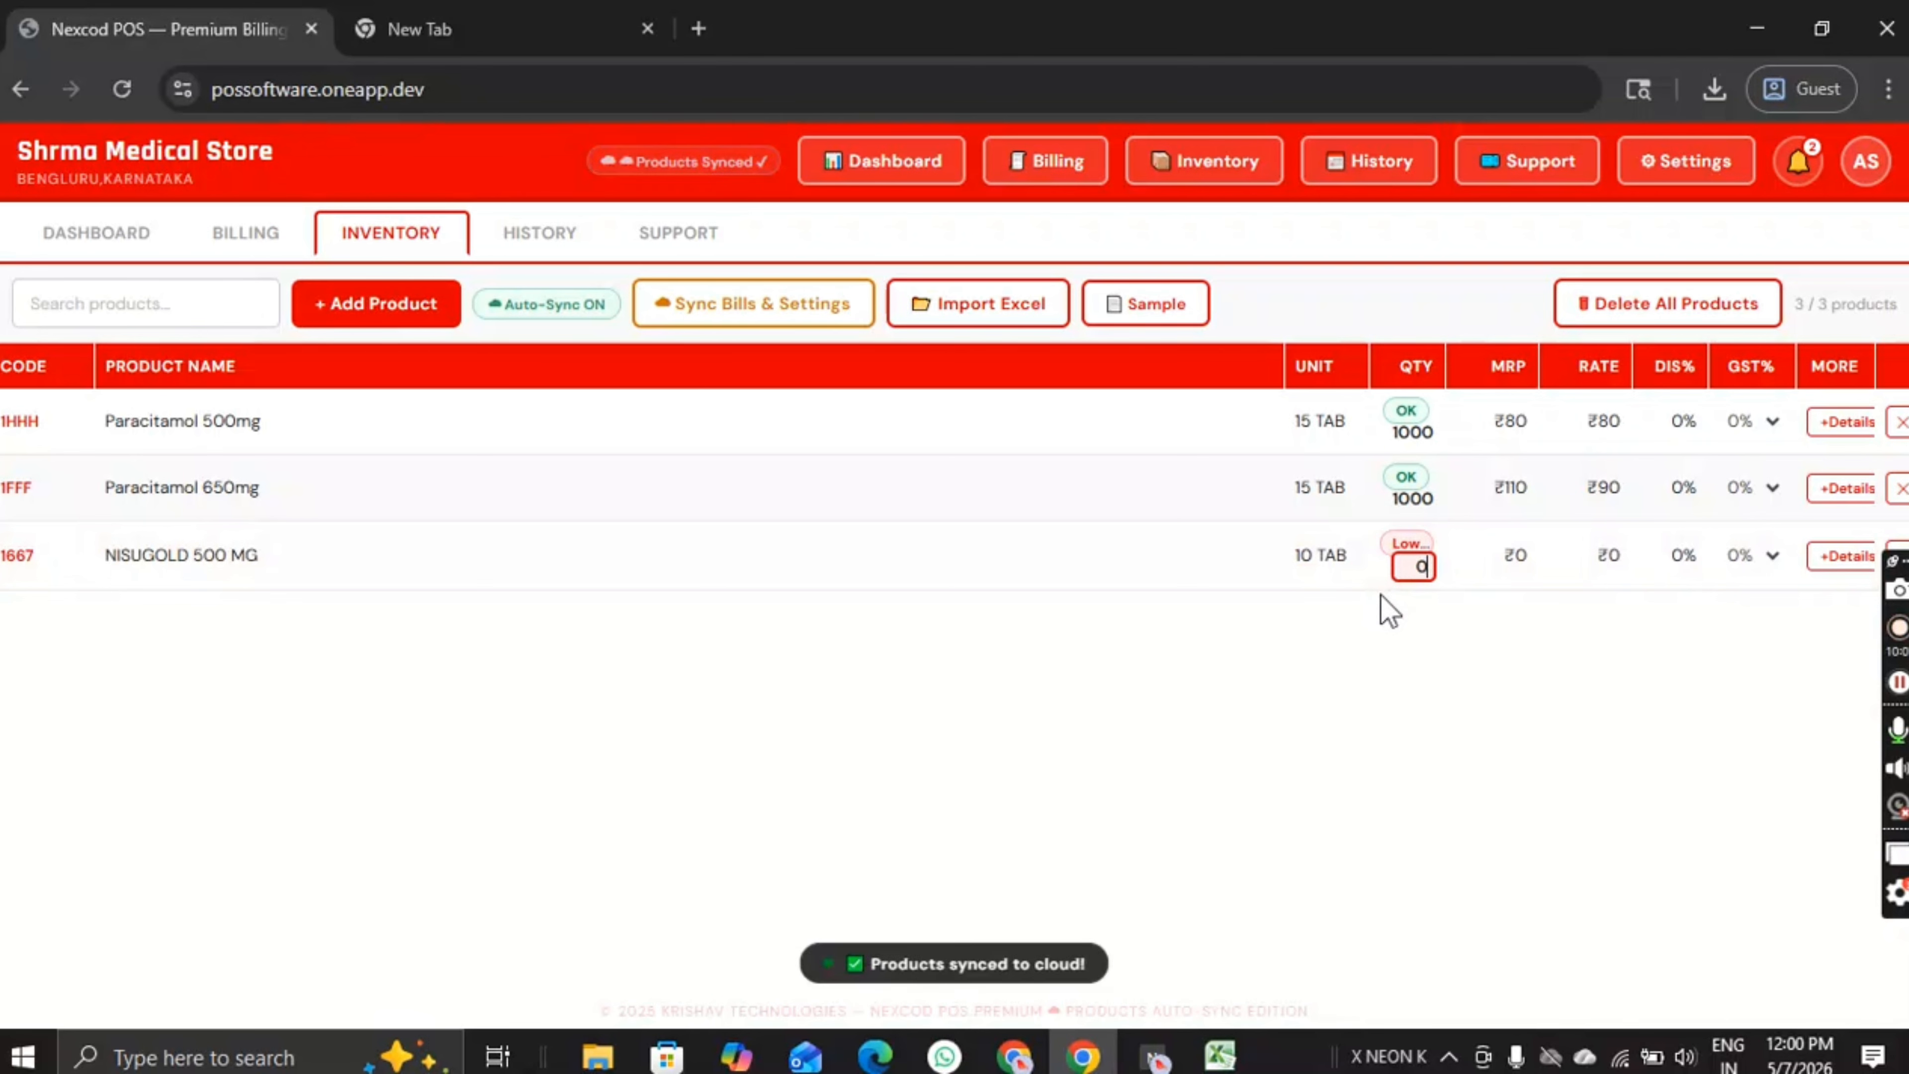
pyautogui.write('1000')
pyautogui.press('Tab')
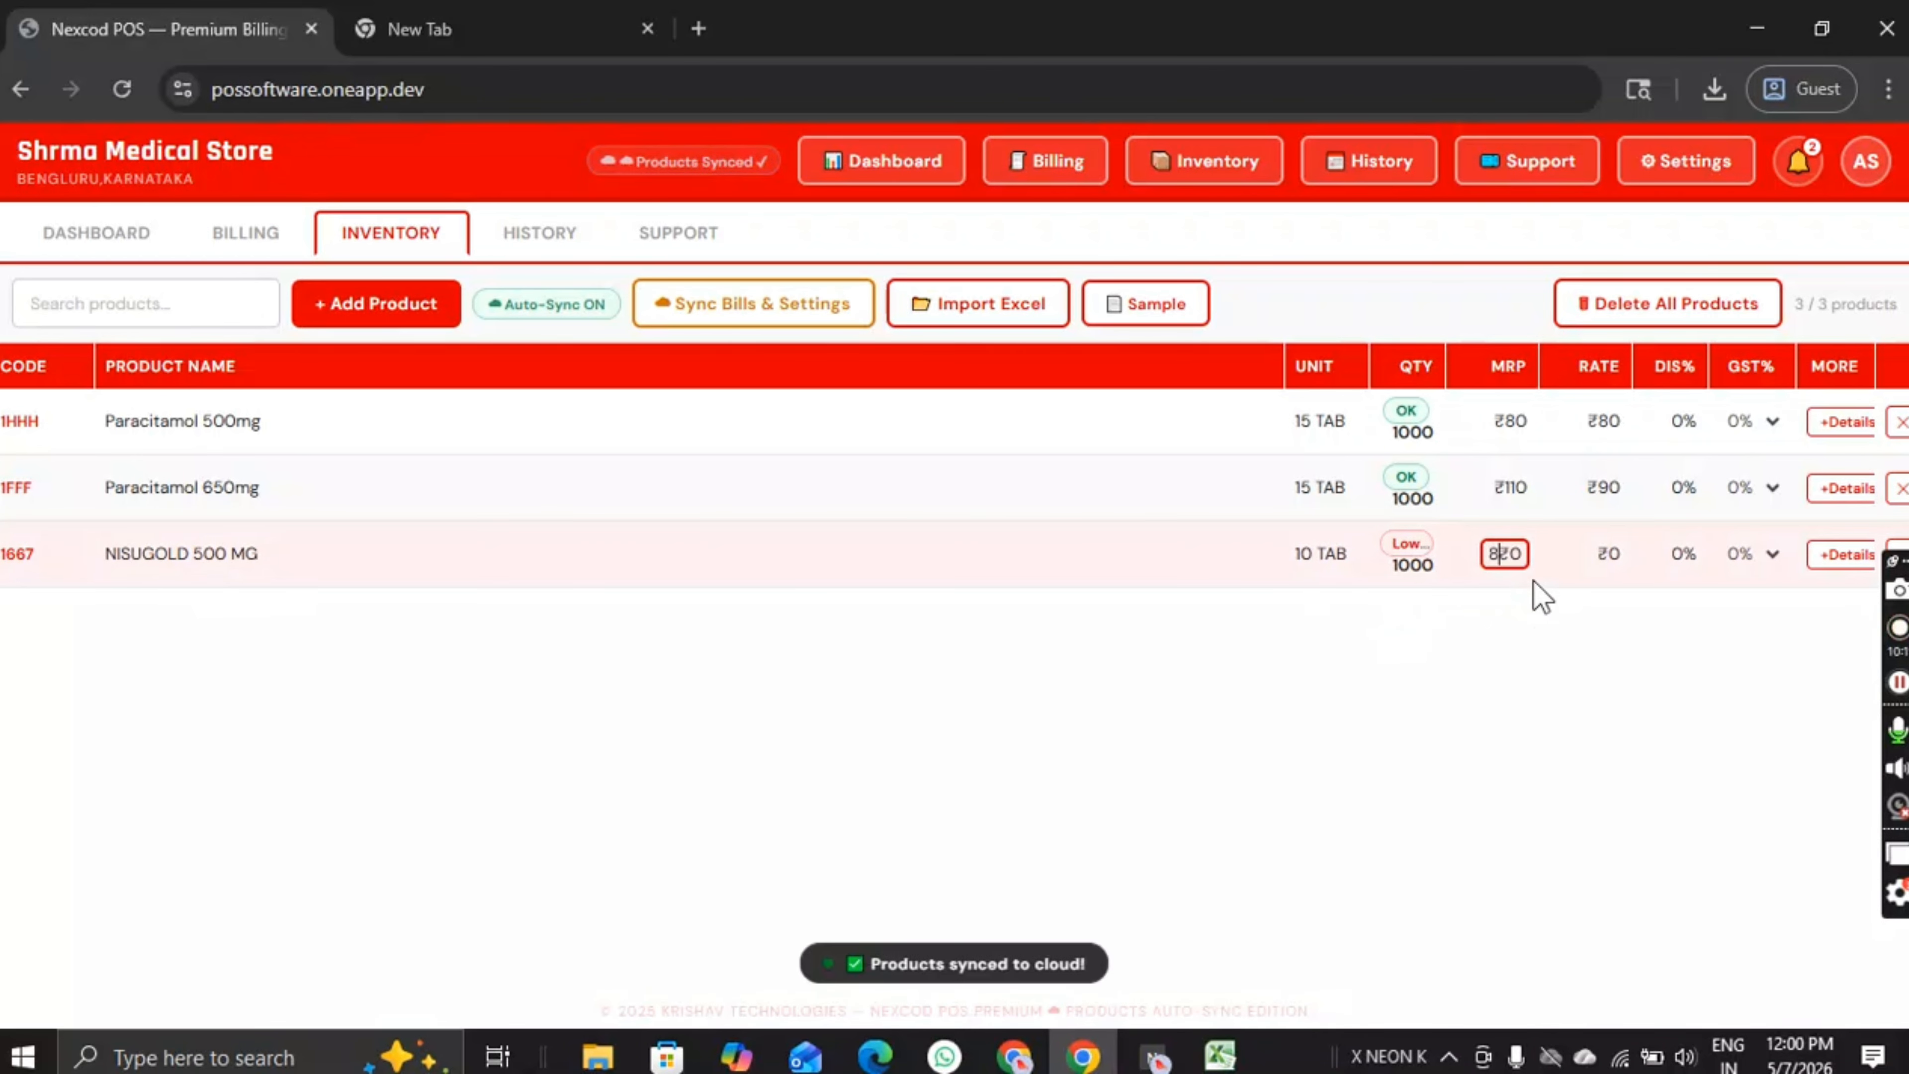
pyautogui.press('BackSpace')
pyautogui.press('Right')
pyautogui.press('Right')
pyautogui.press('BackSpace')
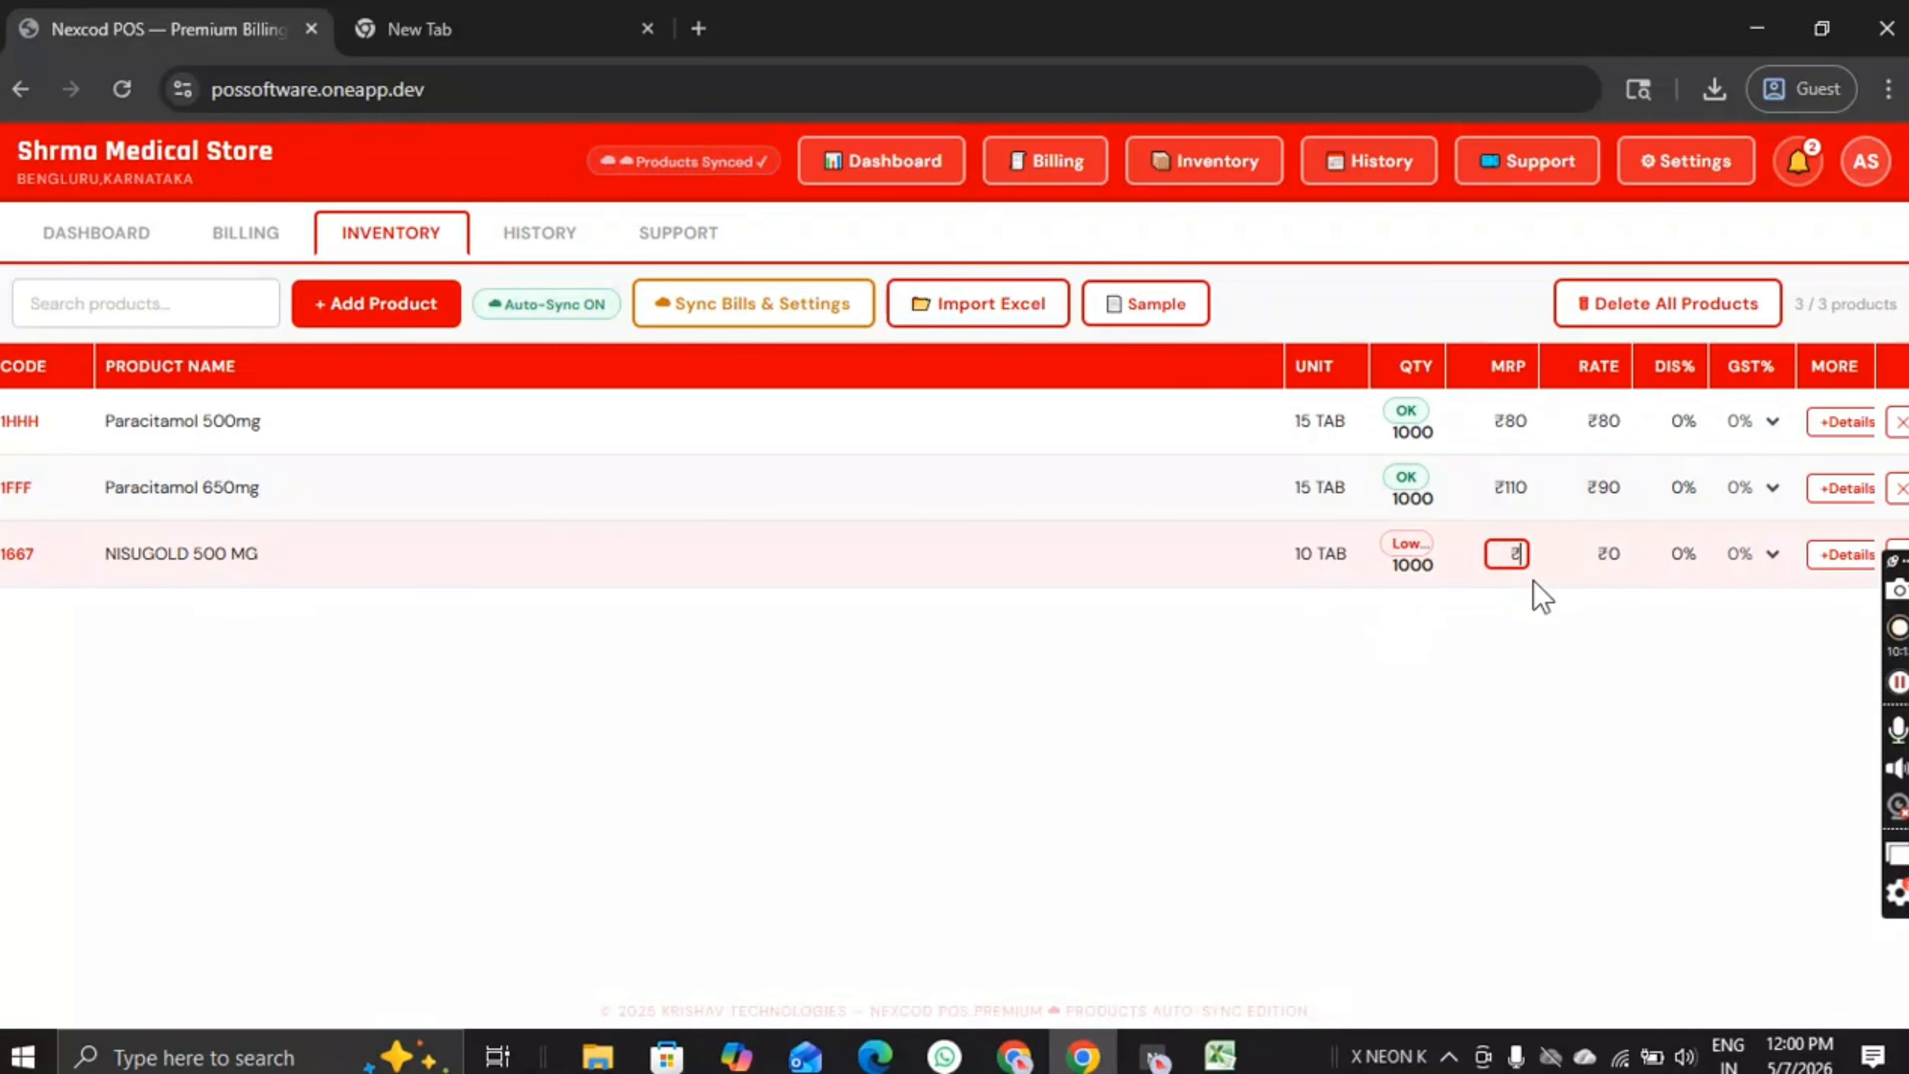
pyautogui.write('90')
pyautogui.press('Return')
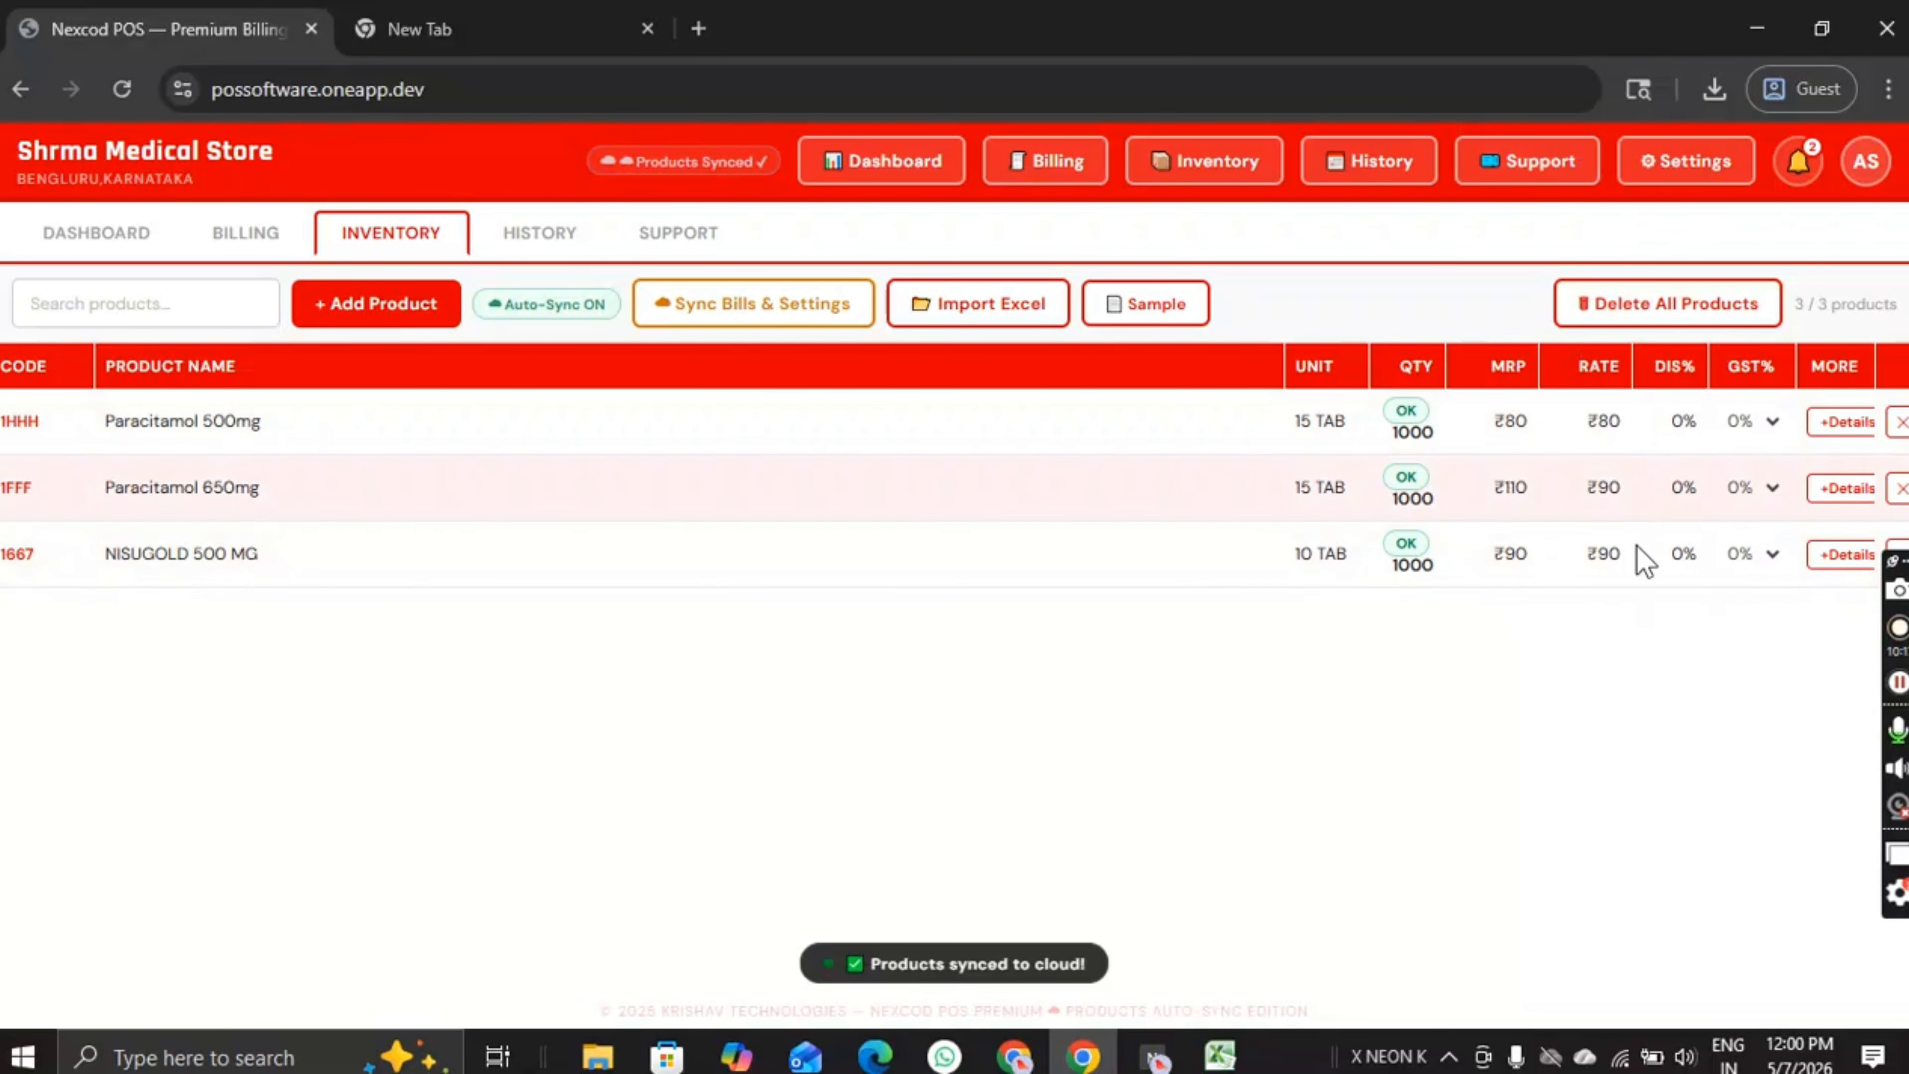
# Step: Leave NISUGOLD's discount, rate and 0% GST unchanged, and sync all products to the cloud
pyautogui.click(1676, 555)
pyautogui.click(1638, 602)
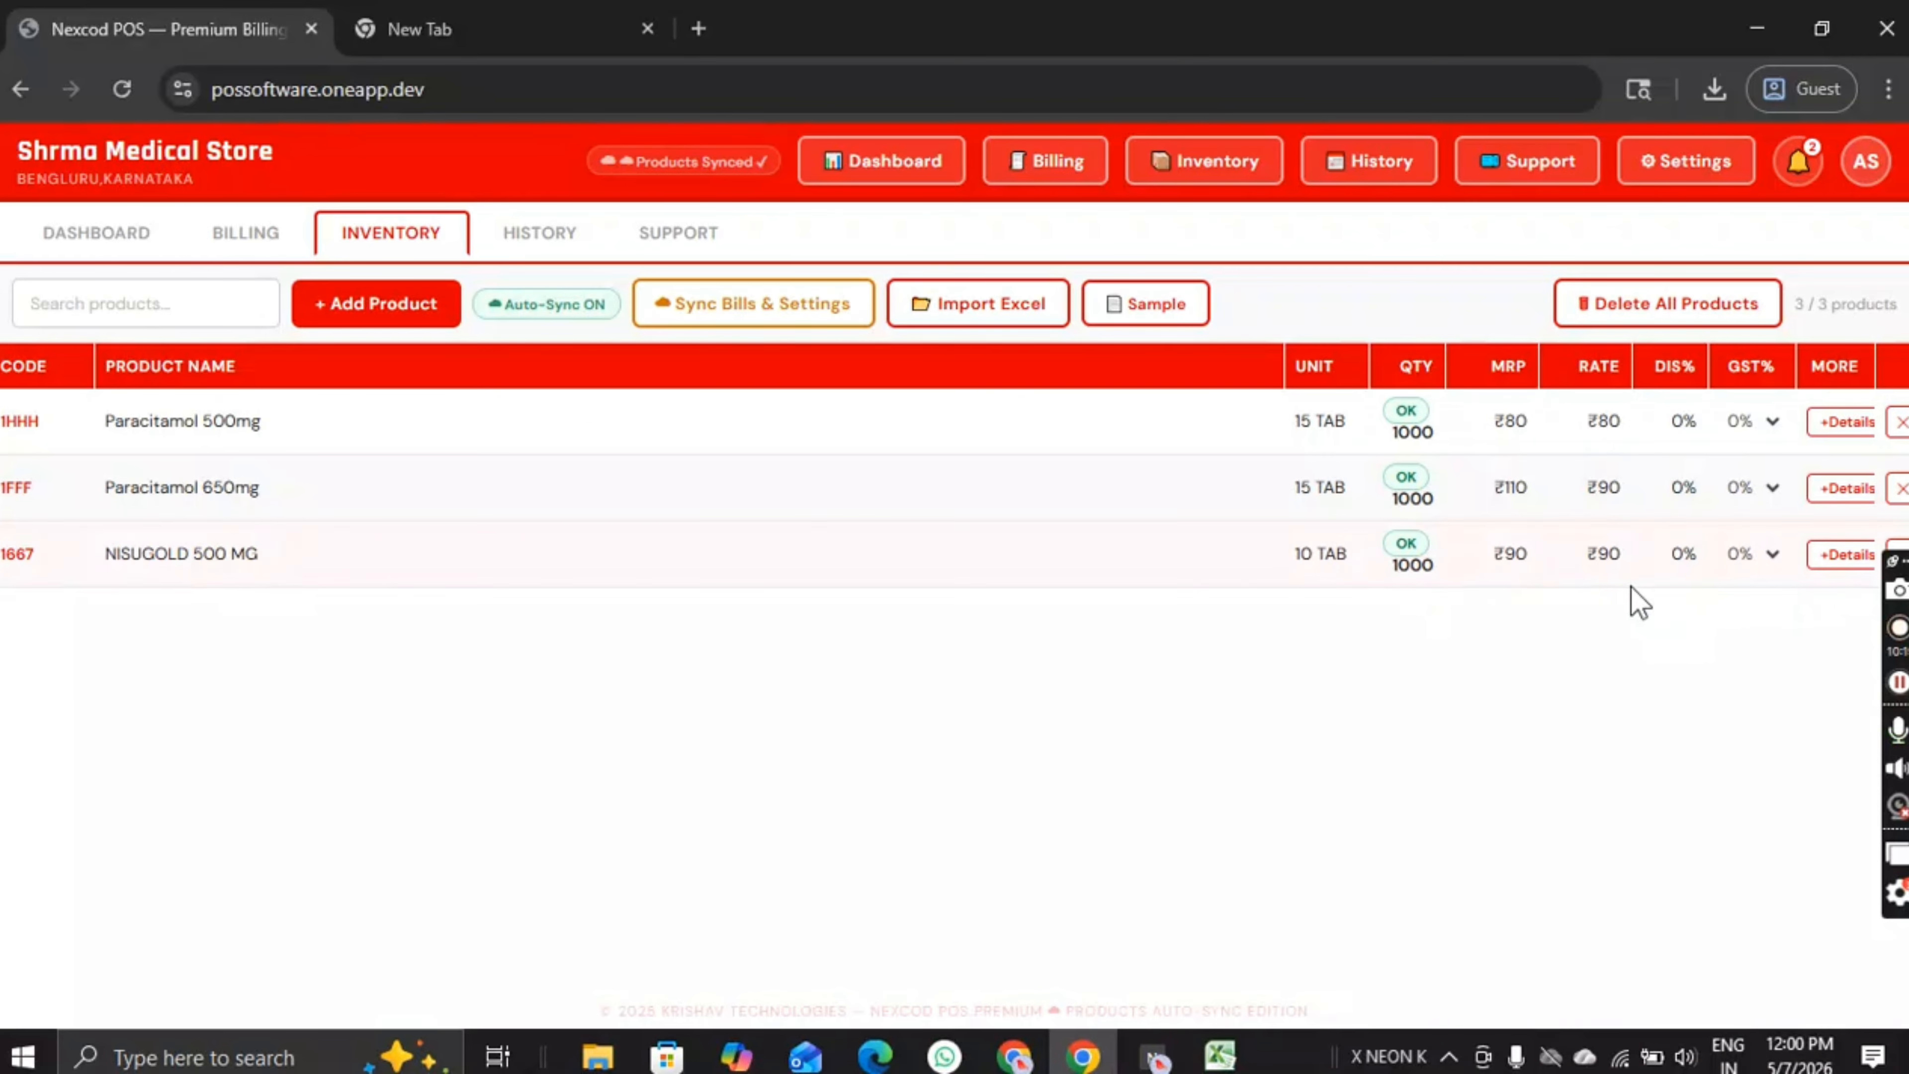
pyautogui.click(1622, 556)
pyautogui.click(1617, 654)
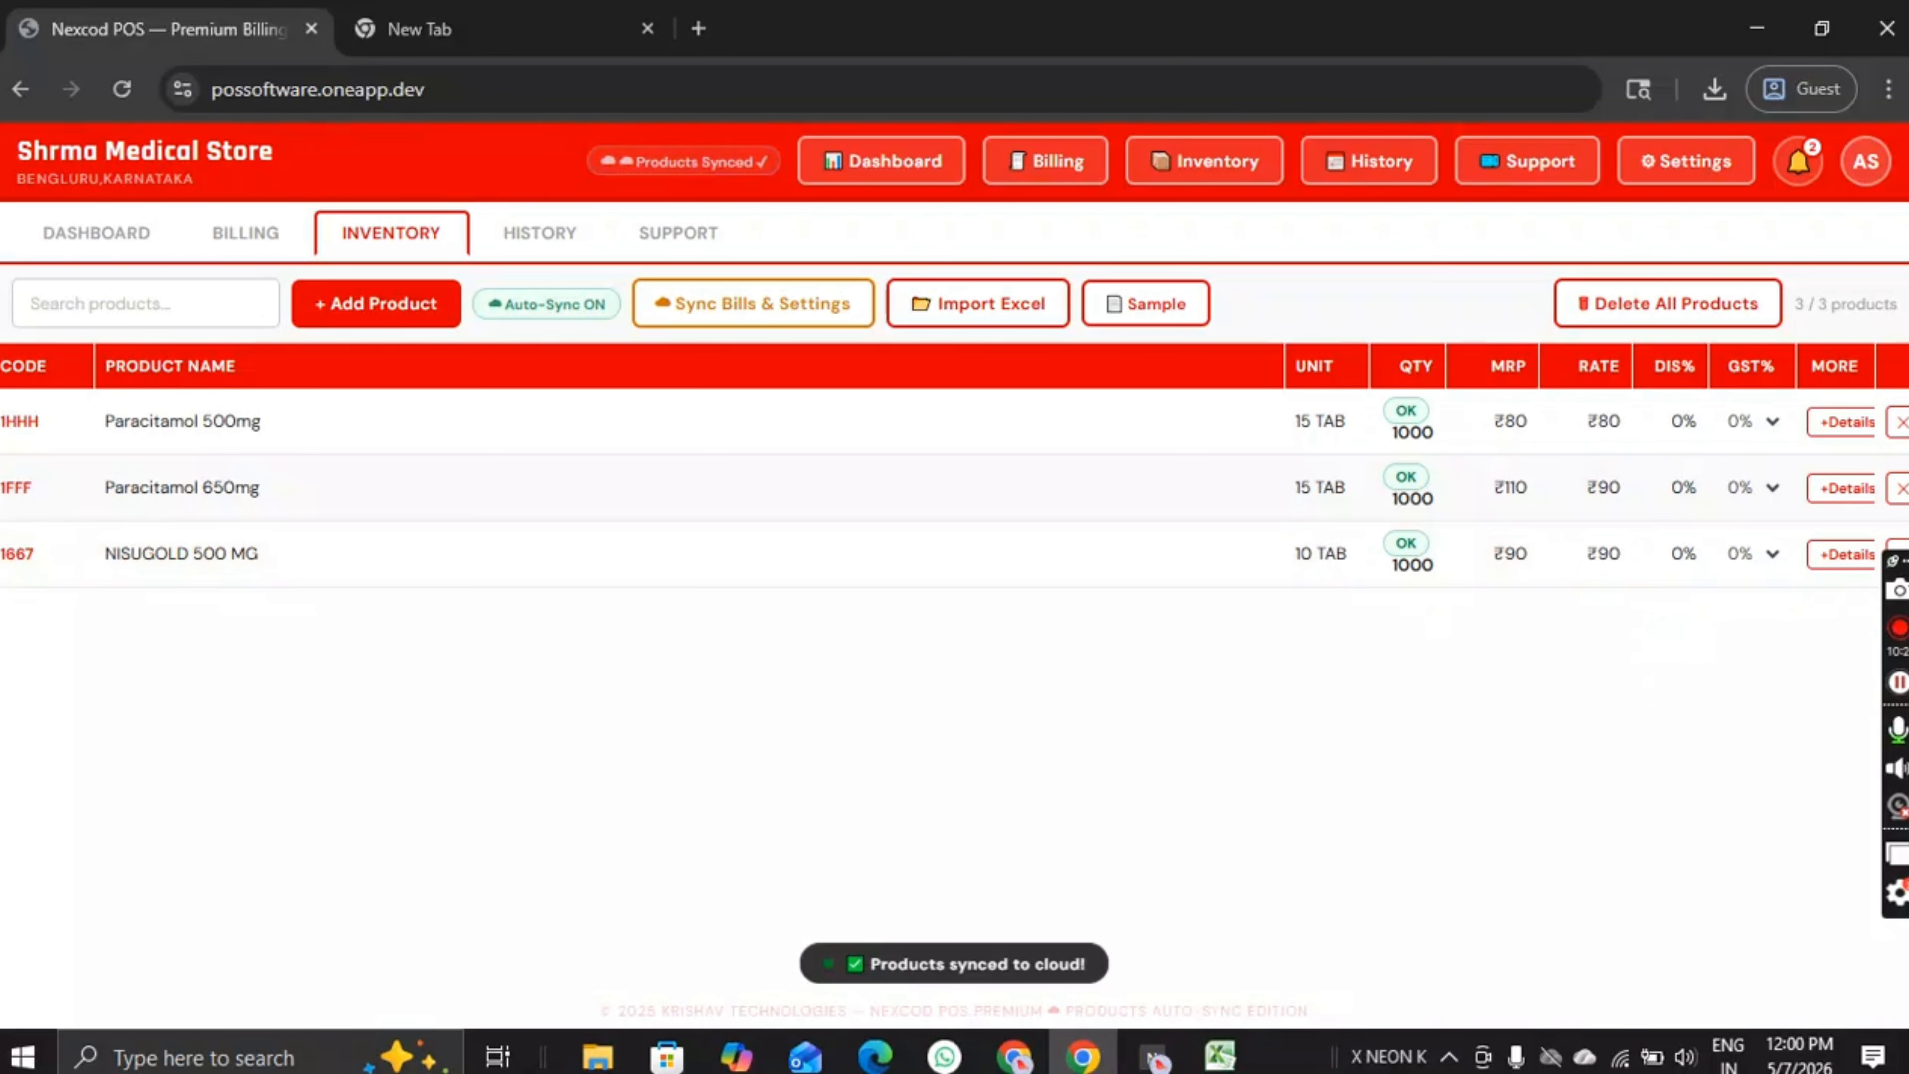
pyautogui.click(1772, 554)
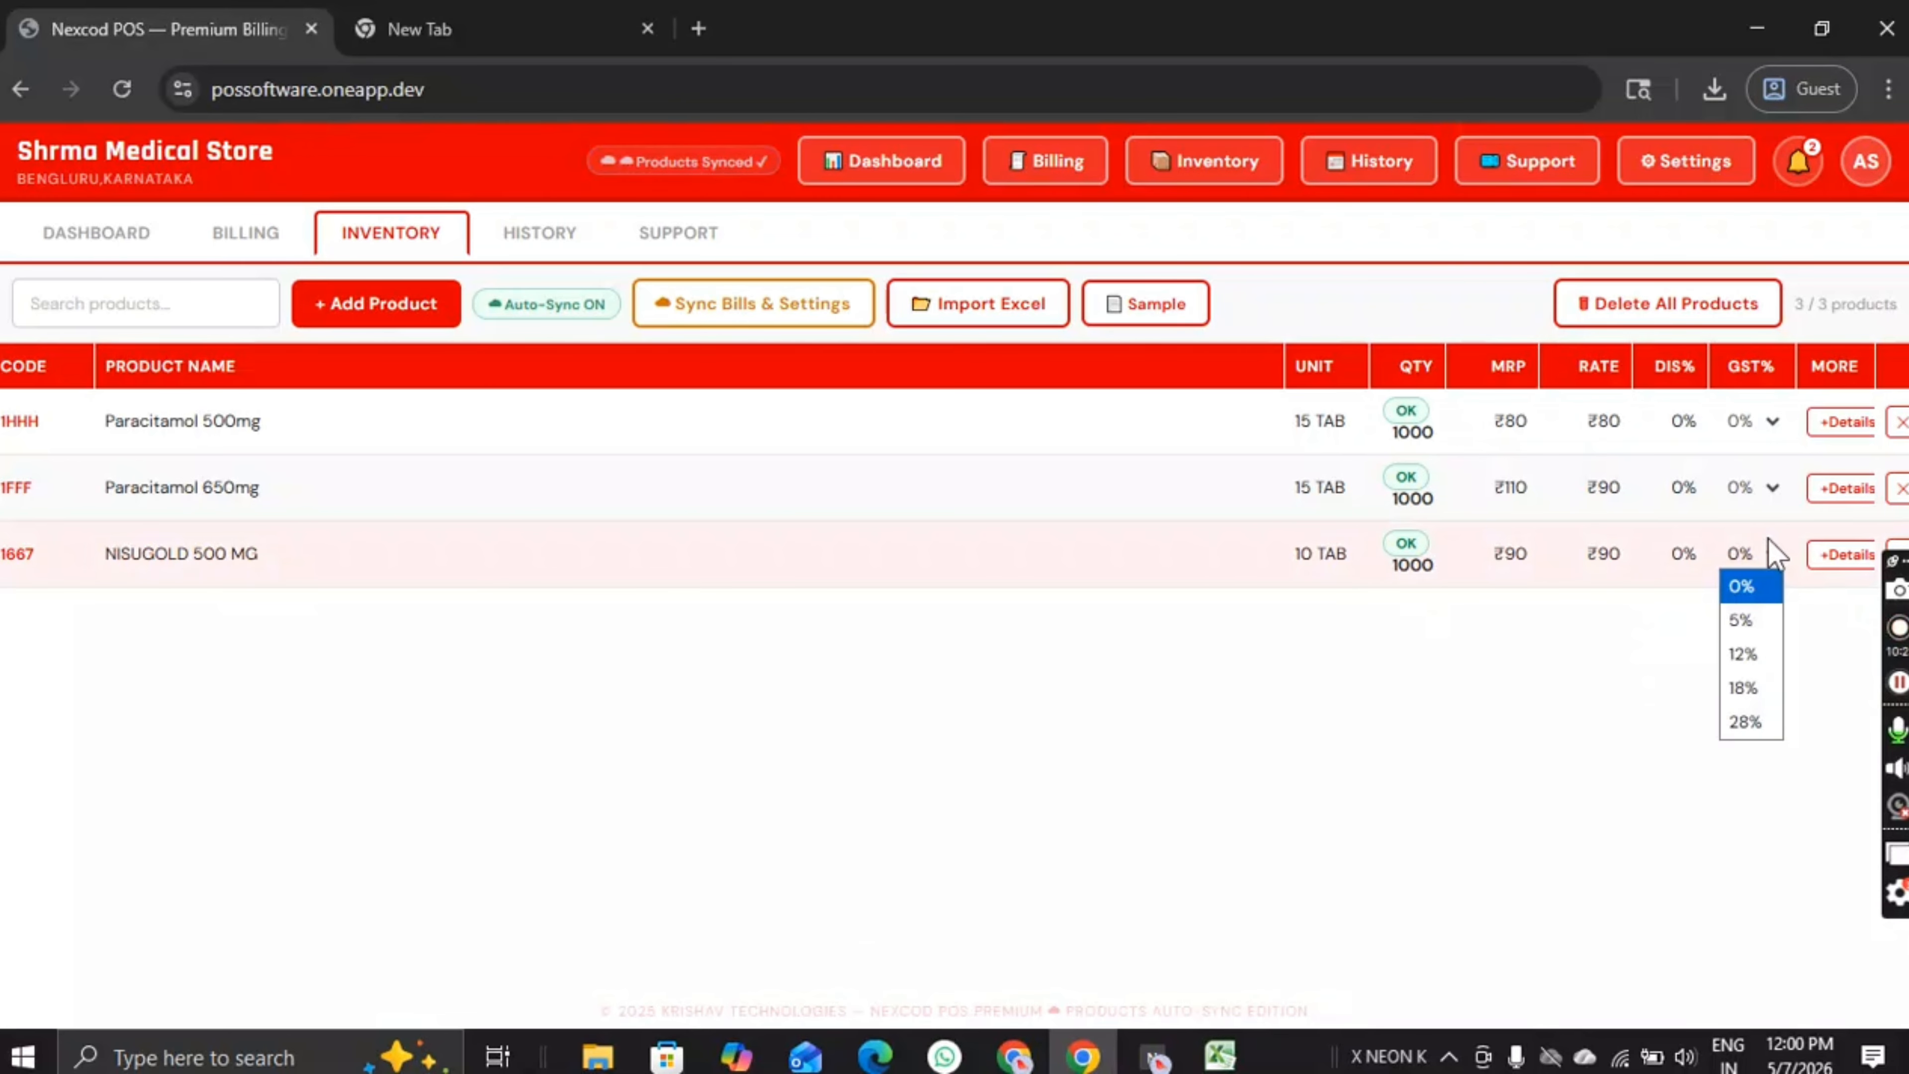
pyautogui.click(1507, 706)
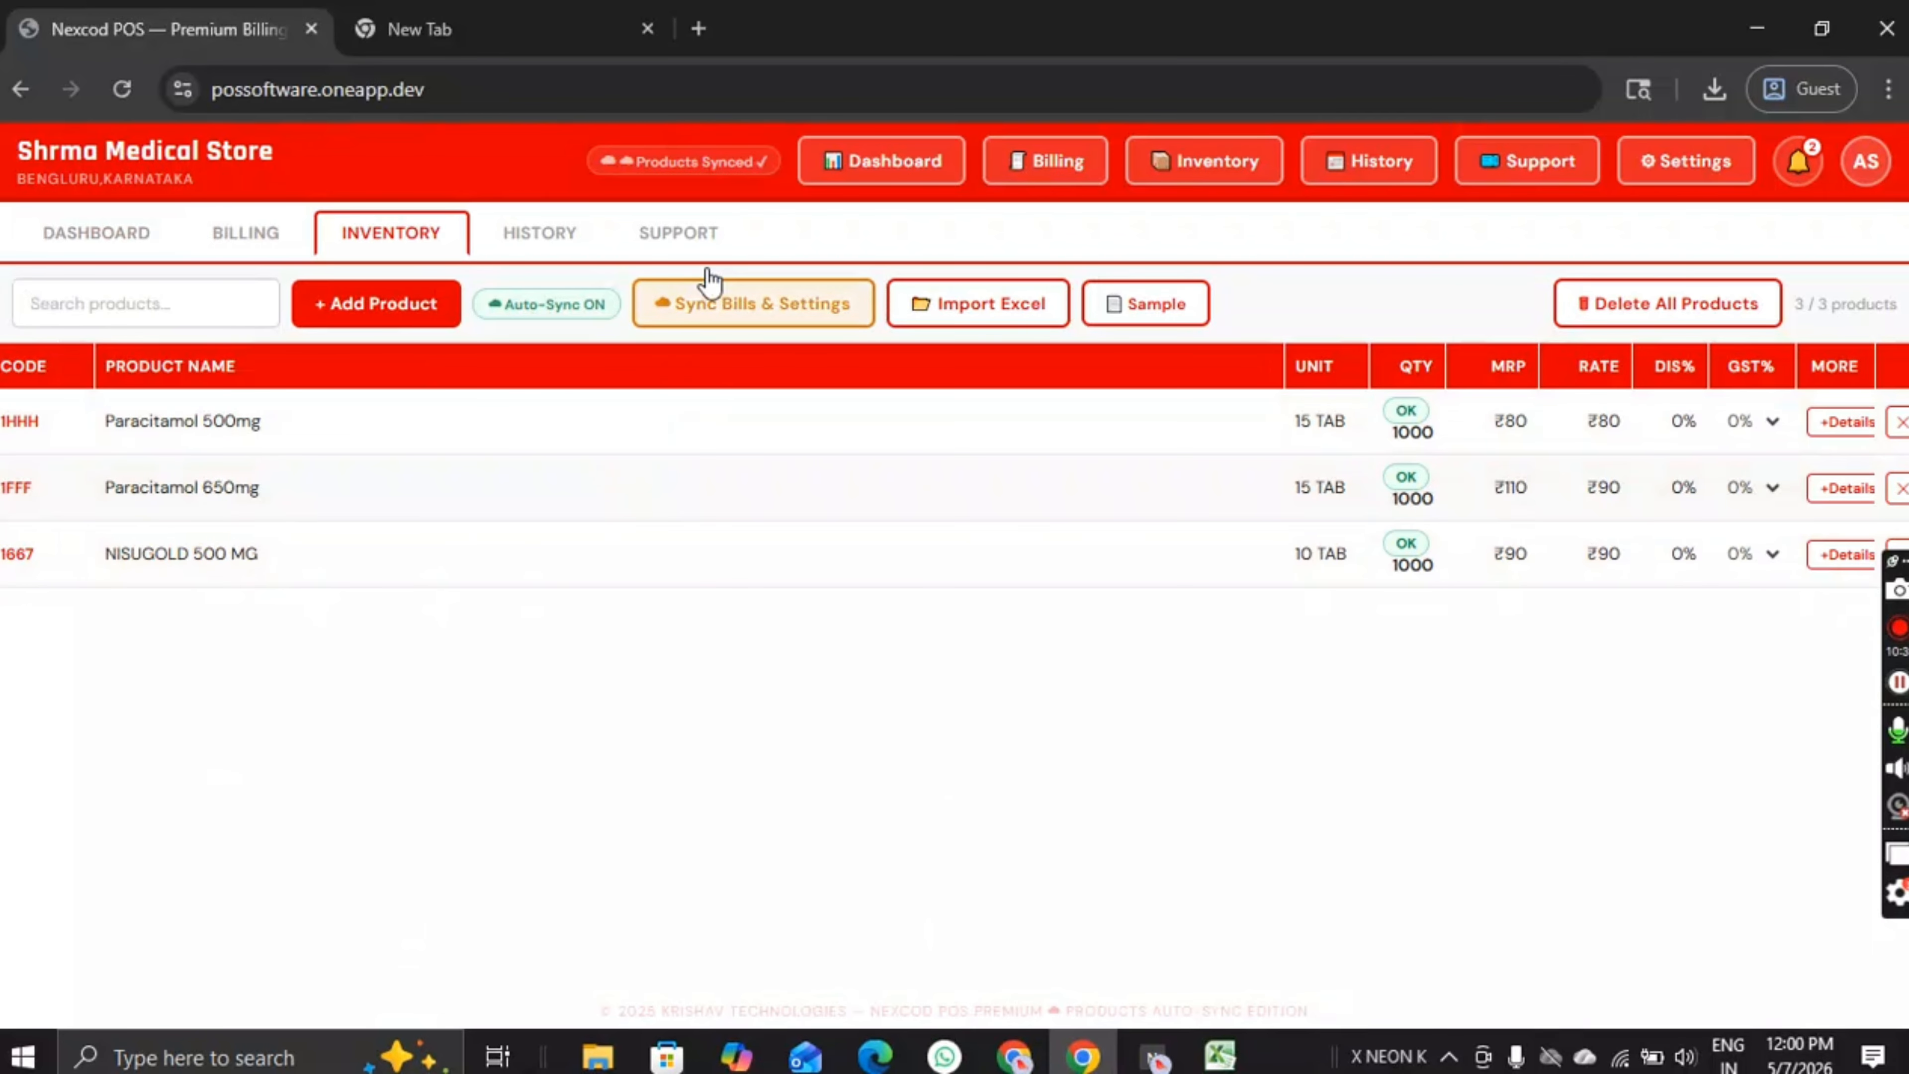
pyautogui.click(706, 163)
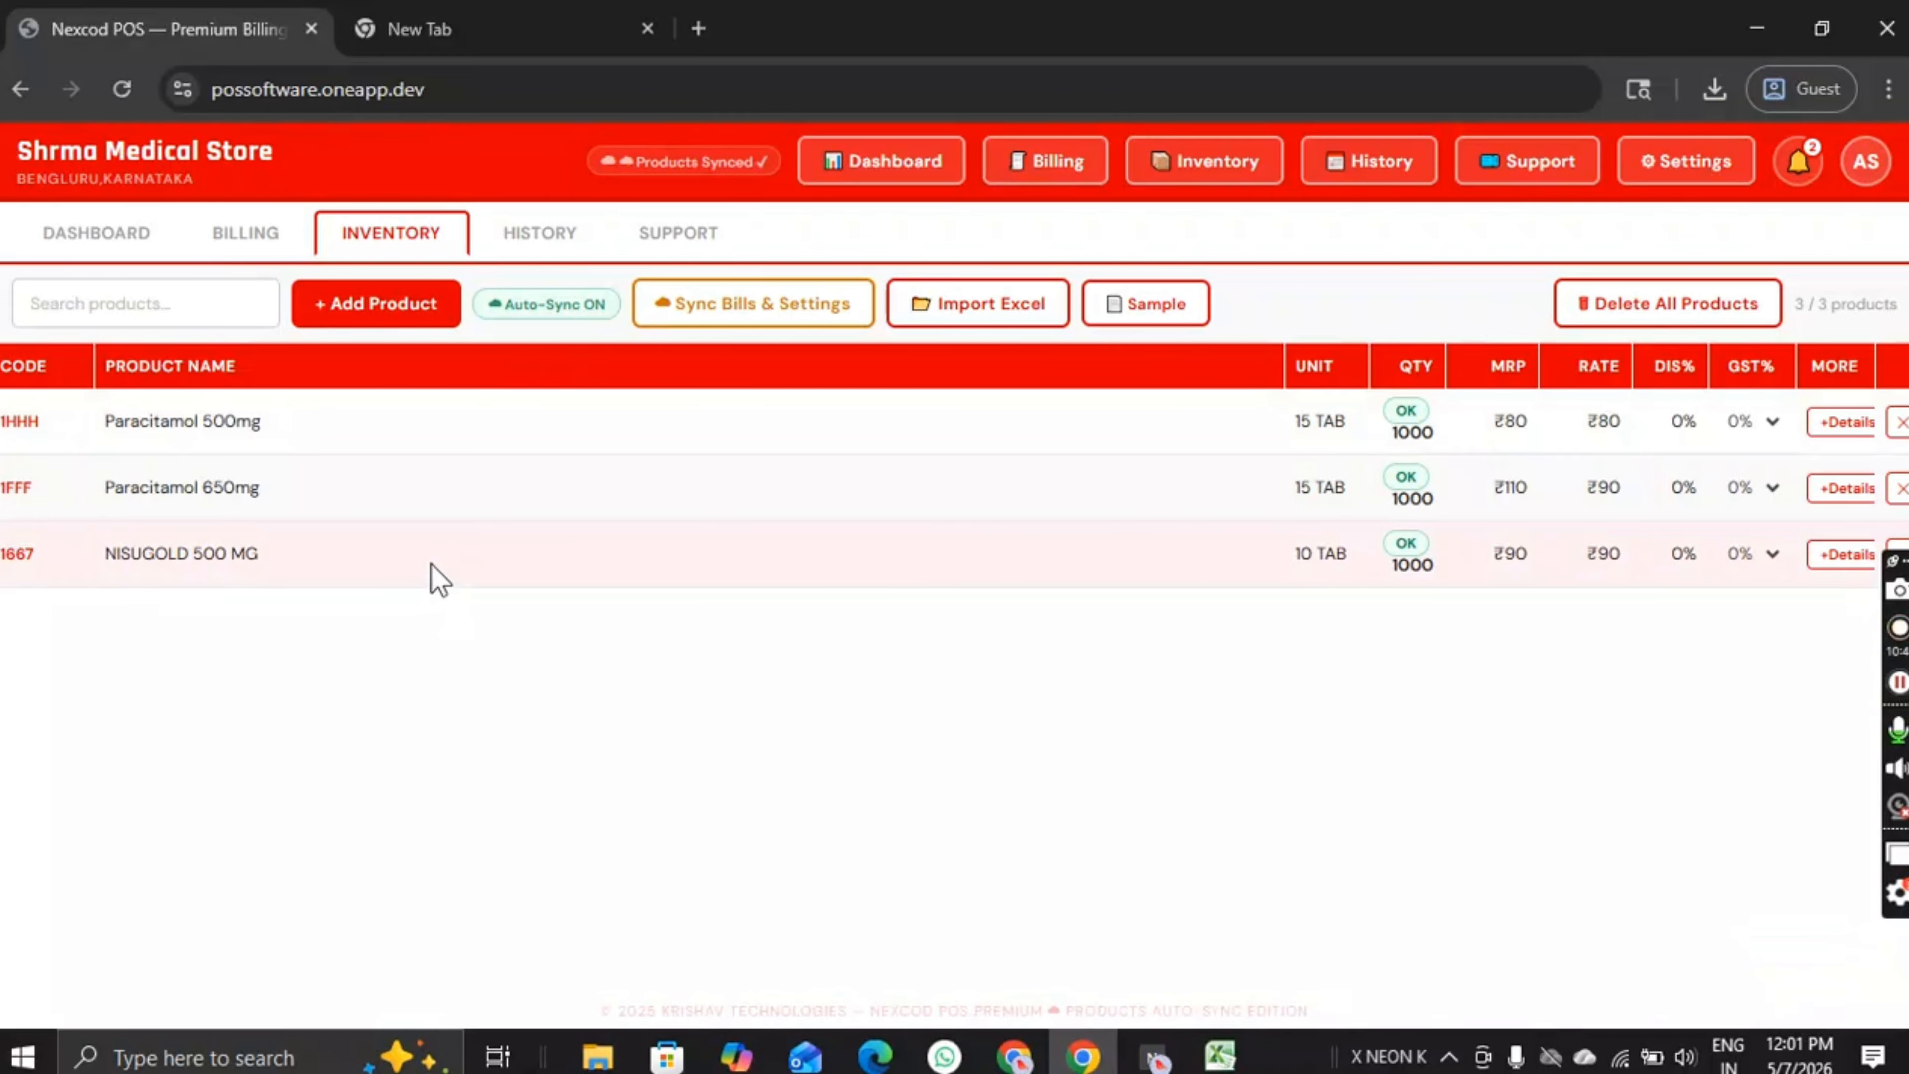
# Step: Check the dashboard's today's and total sales figures, both at ₹0
pyautogui.click(81, 241)
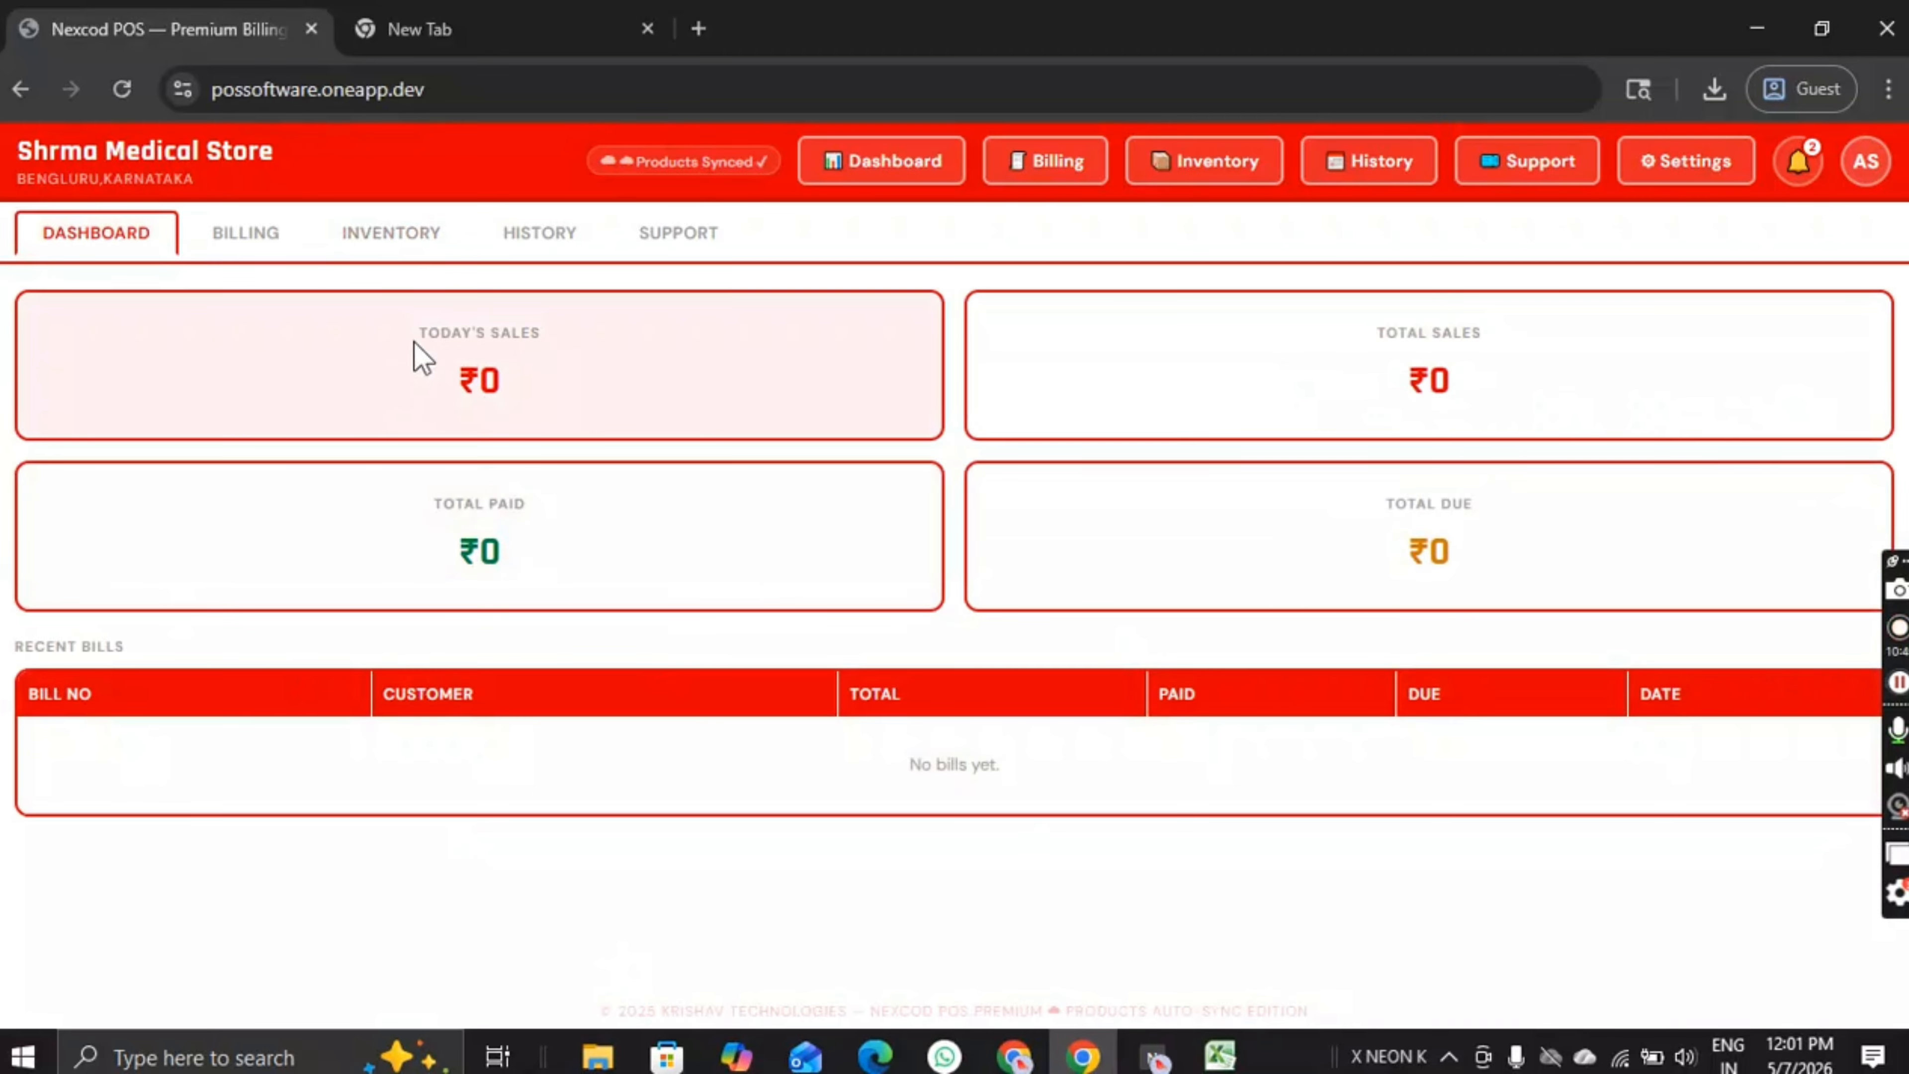
pyautogui.moveTo(392, 350); pyautogui.dragTo(536, 408)
pyautogui.click(536, 407)
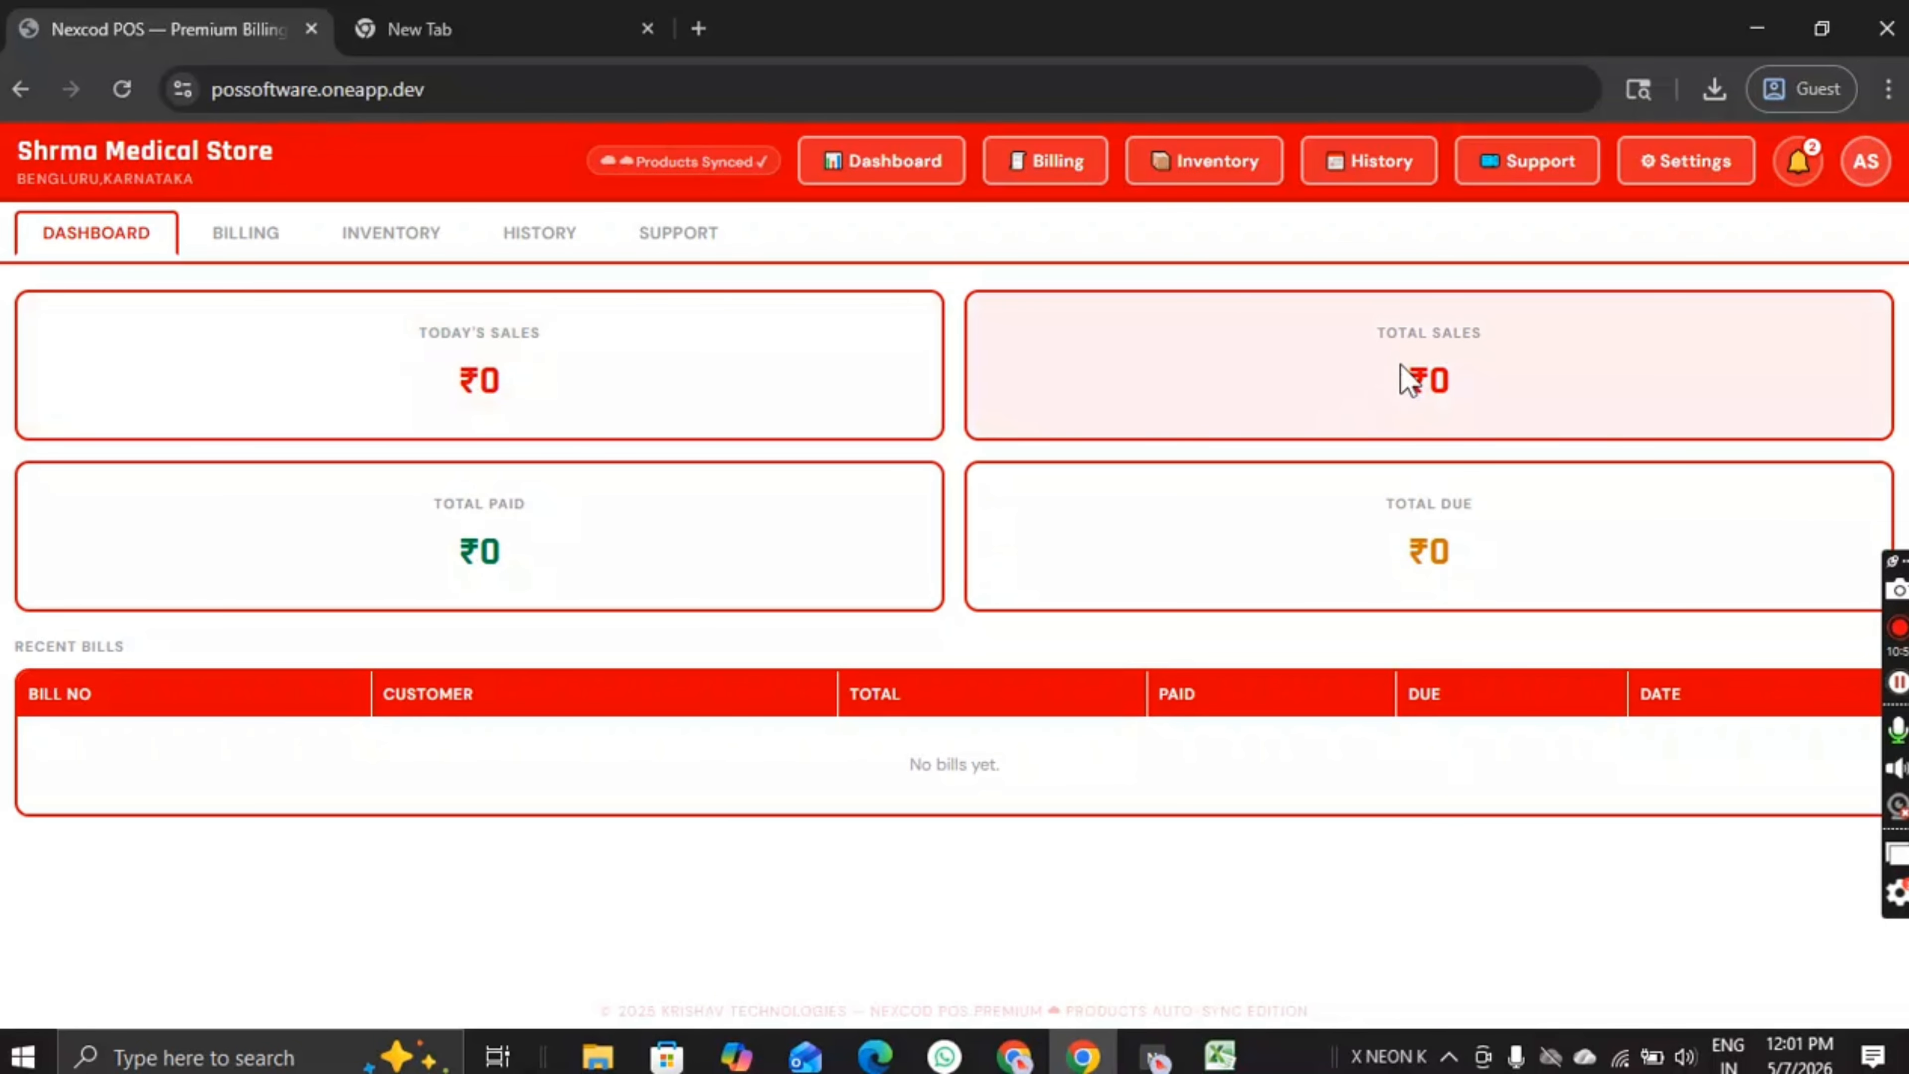
pyautogui.moveTo(1403, 369); pyautogui.dragTo(1432, 393)
pyautogui.click(1338, 558)
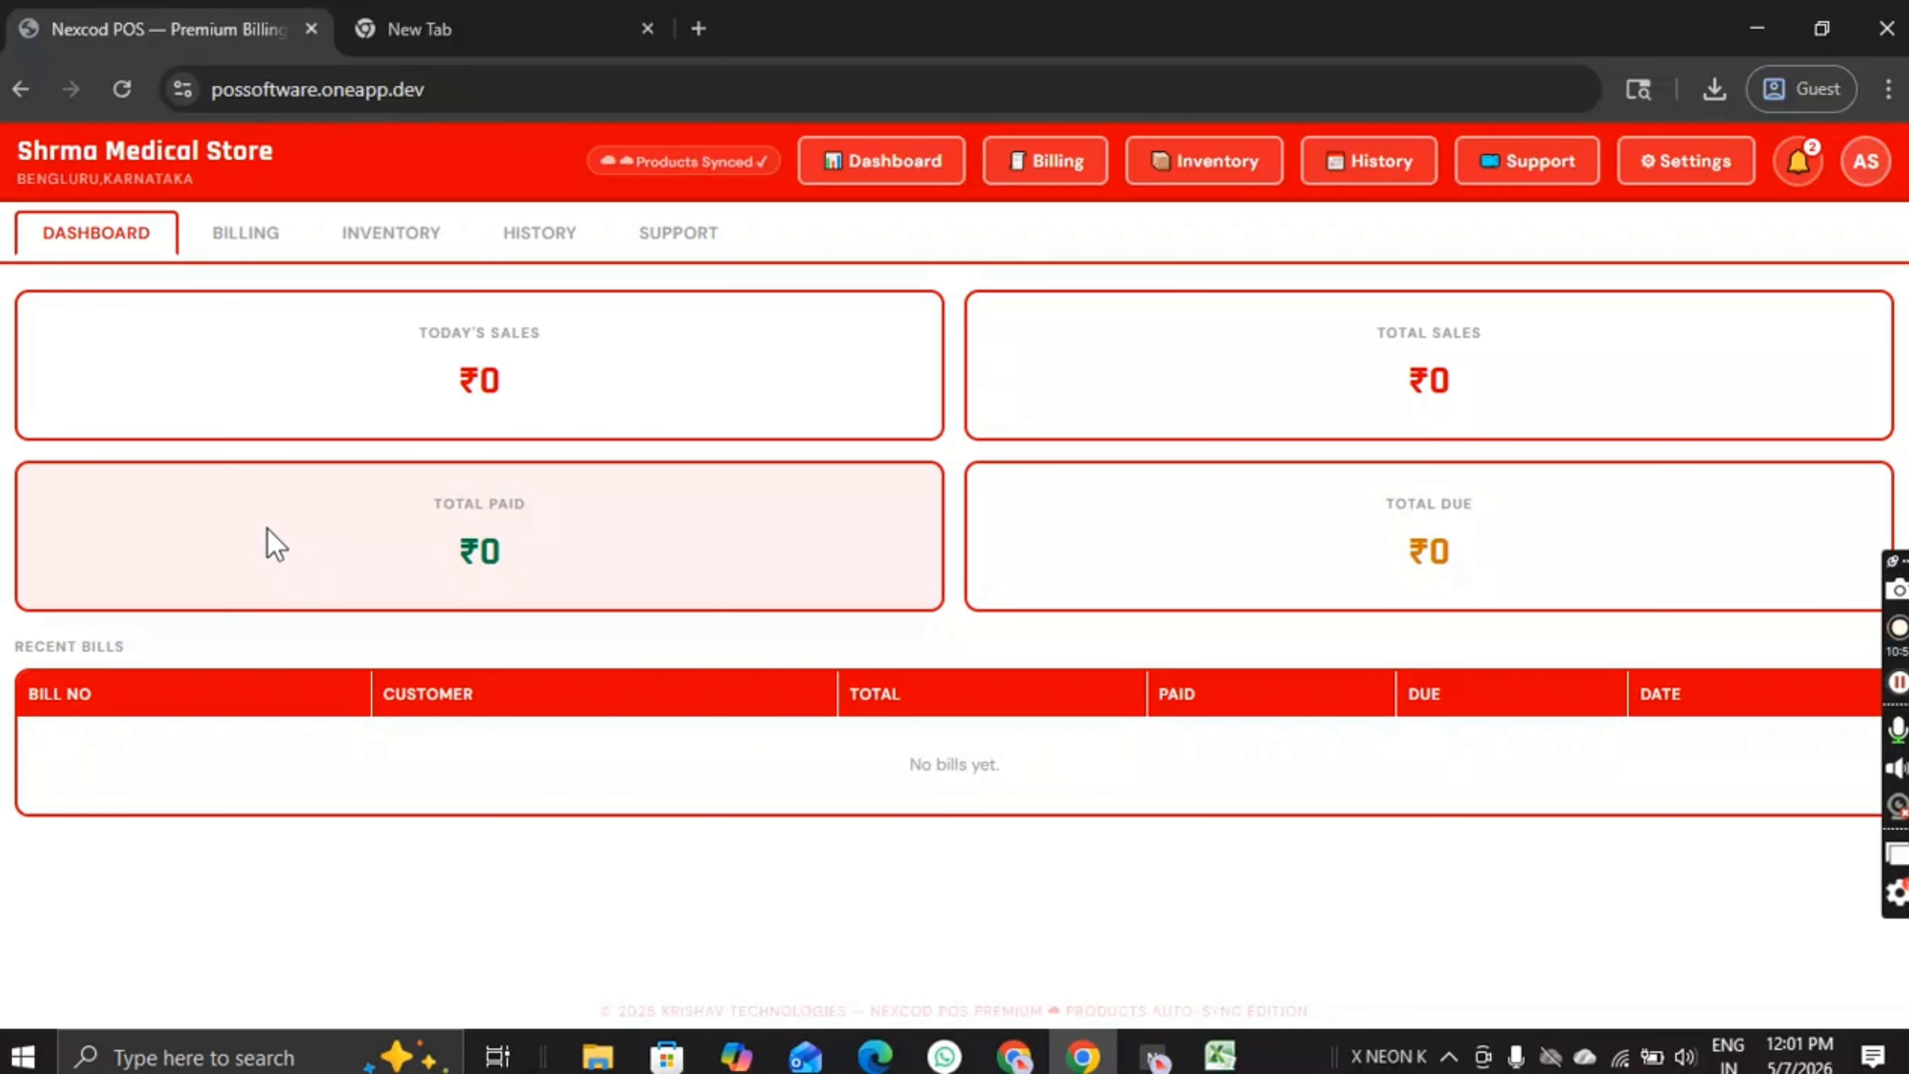
# Step: Search 'PA' on the billing page and add Paracitamol 500mg to the bill
pyautogui.click(248, 234)
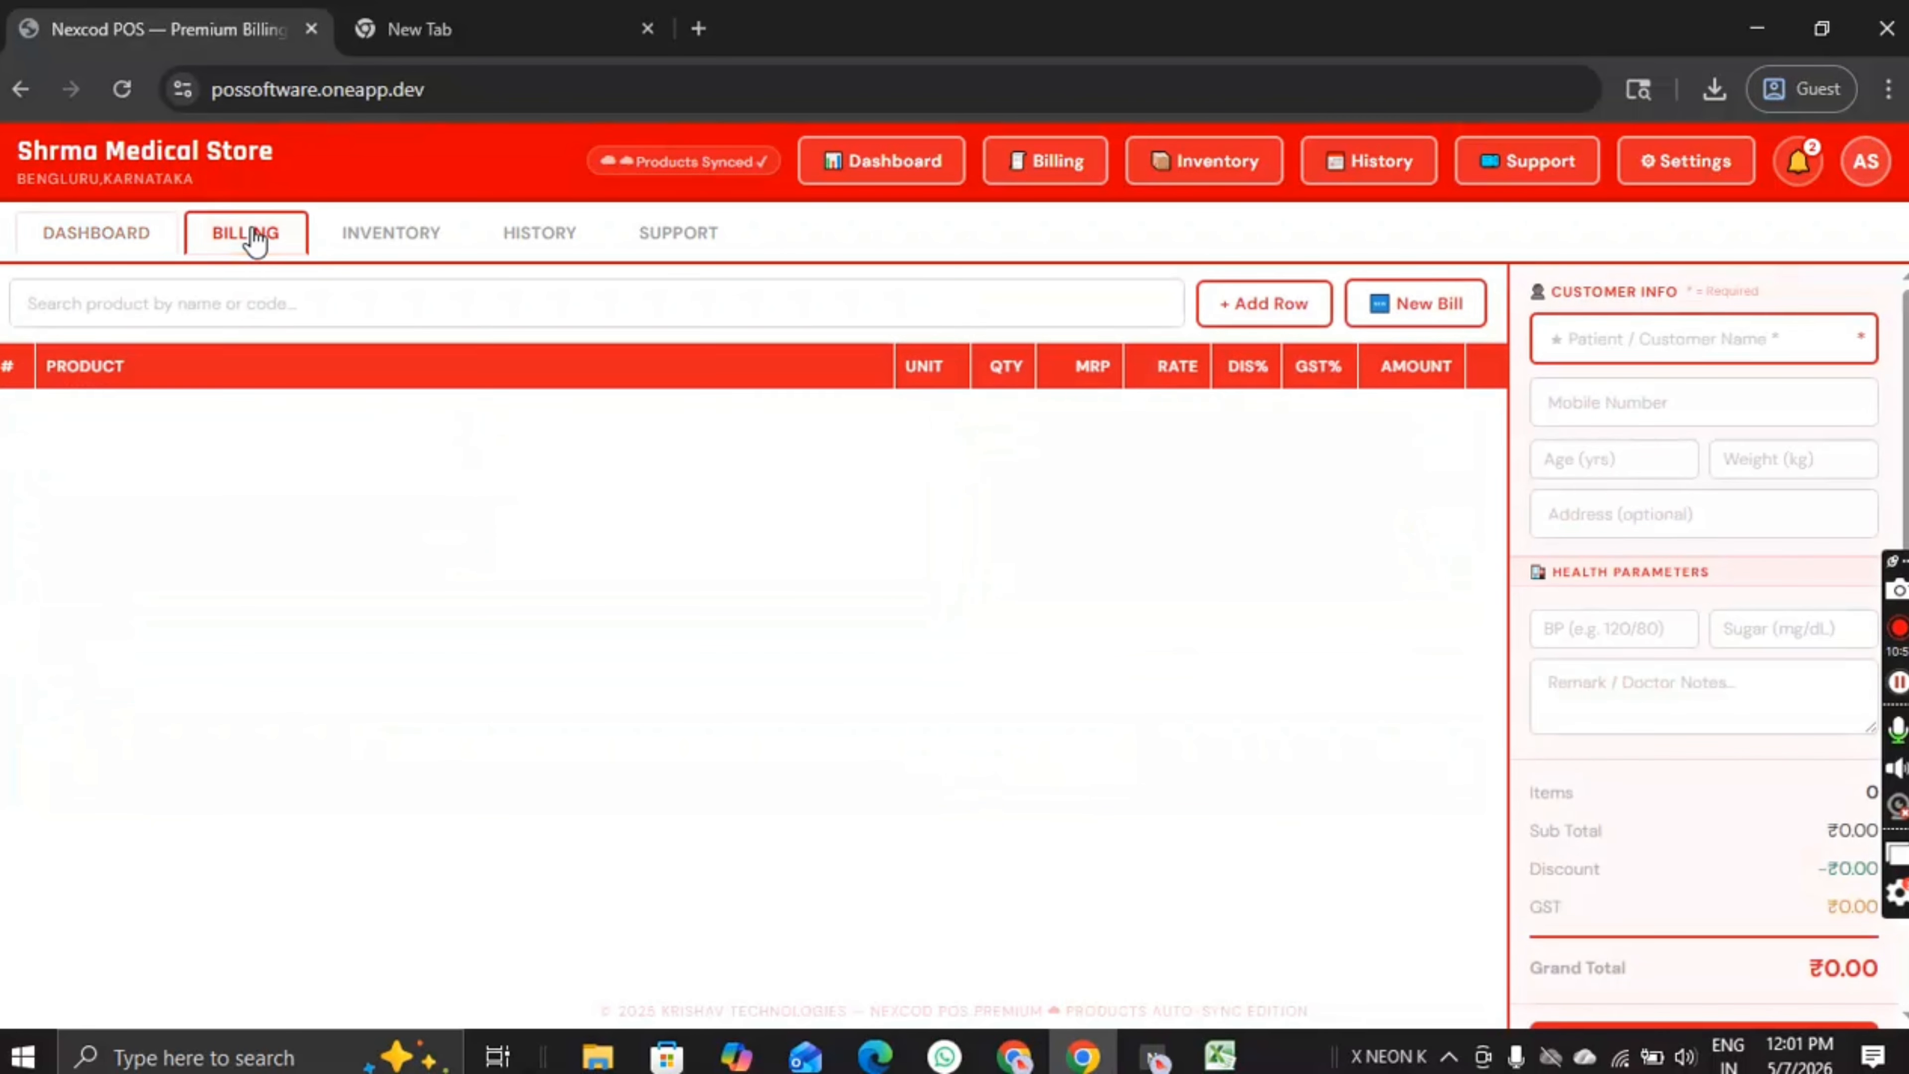
pyautogui.click(404, 307)
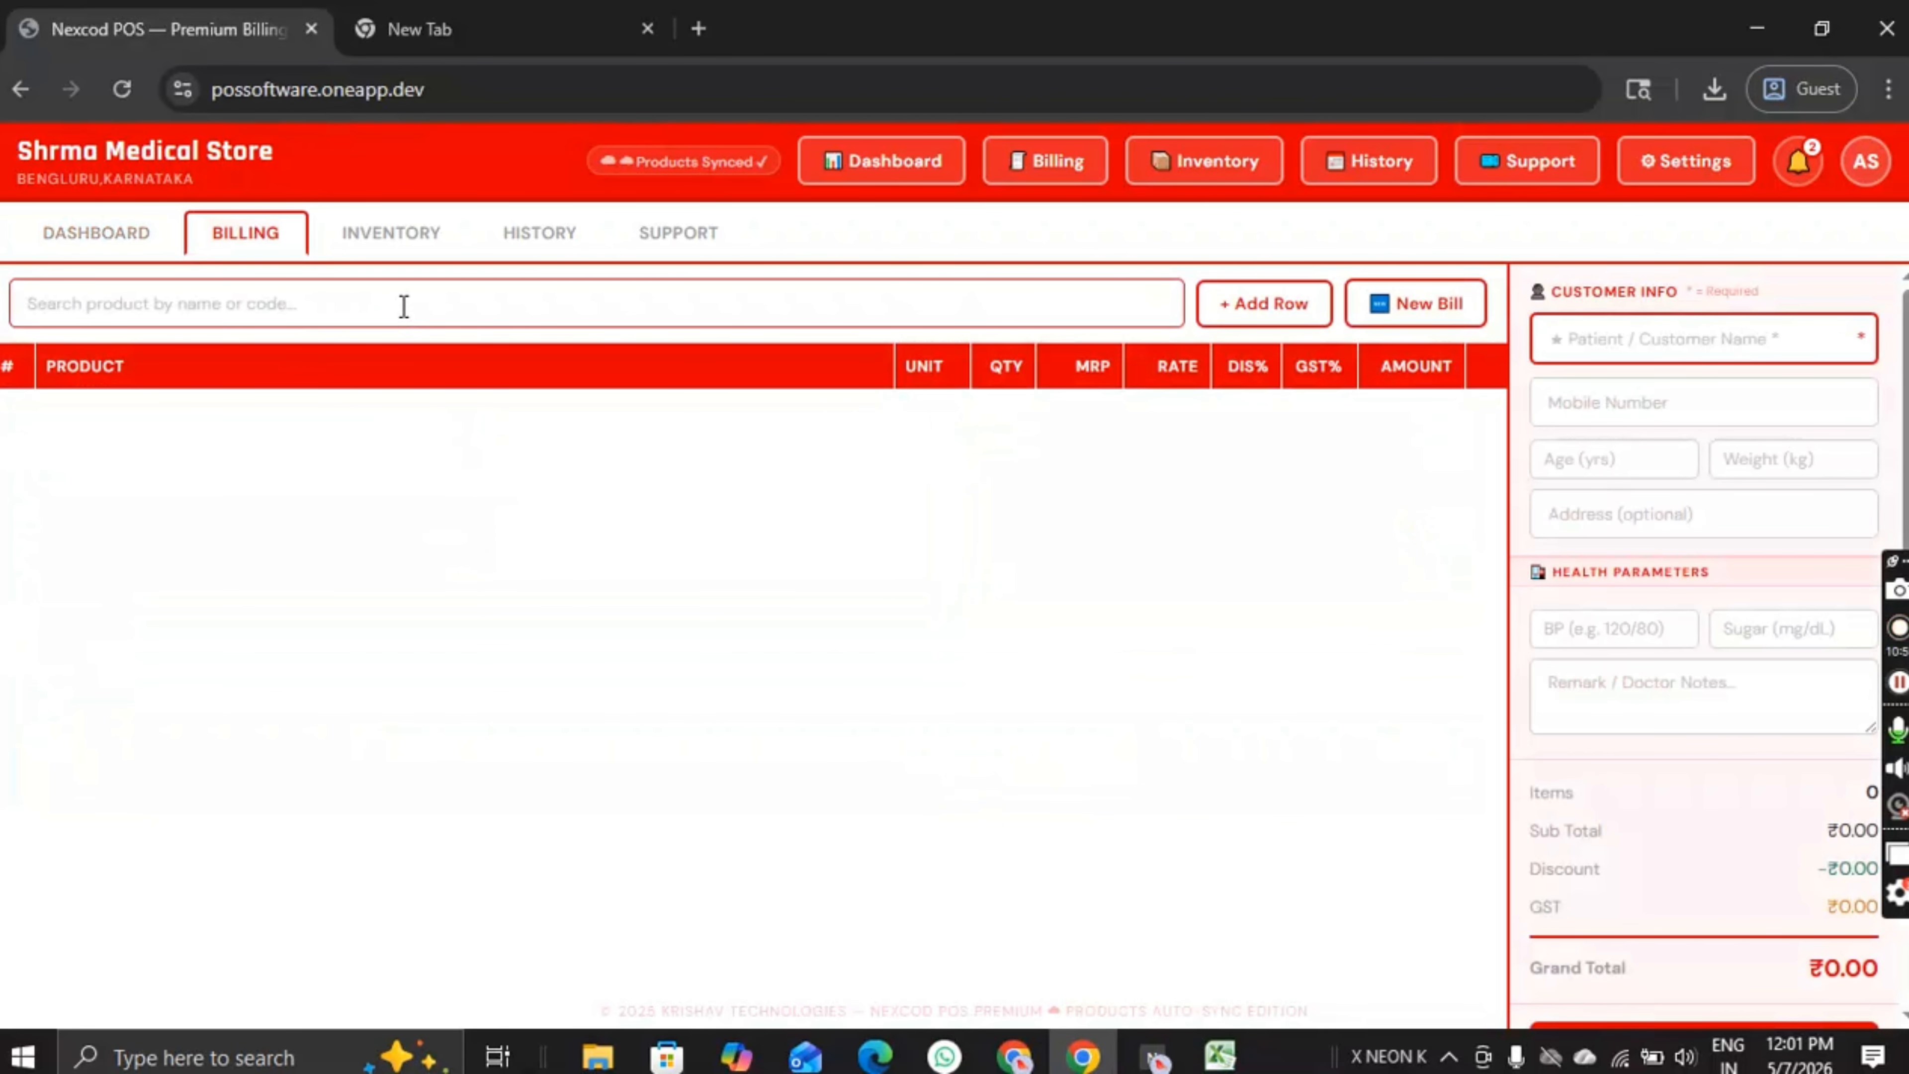
pyautogui.write('PA')
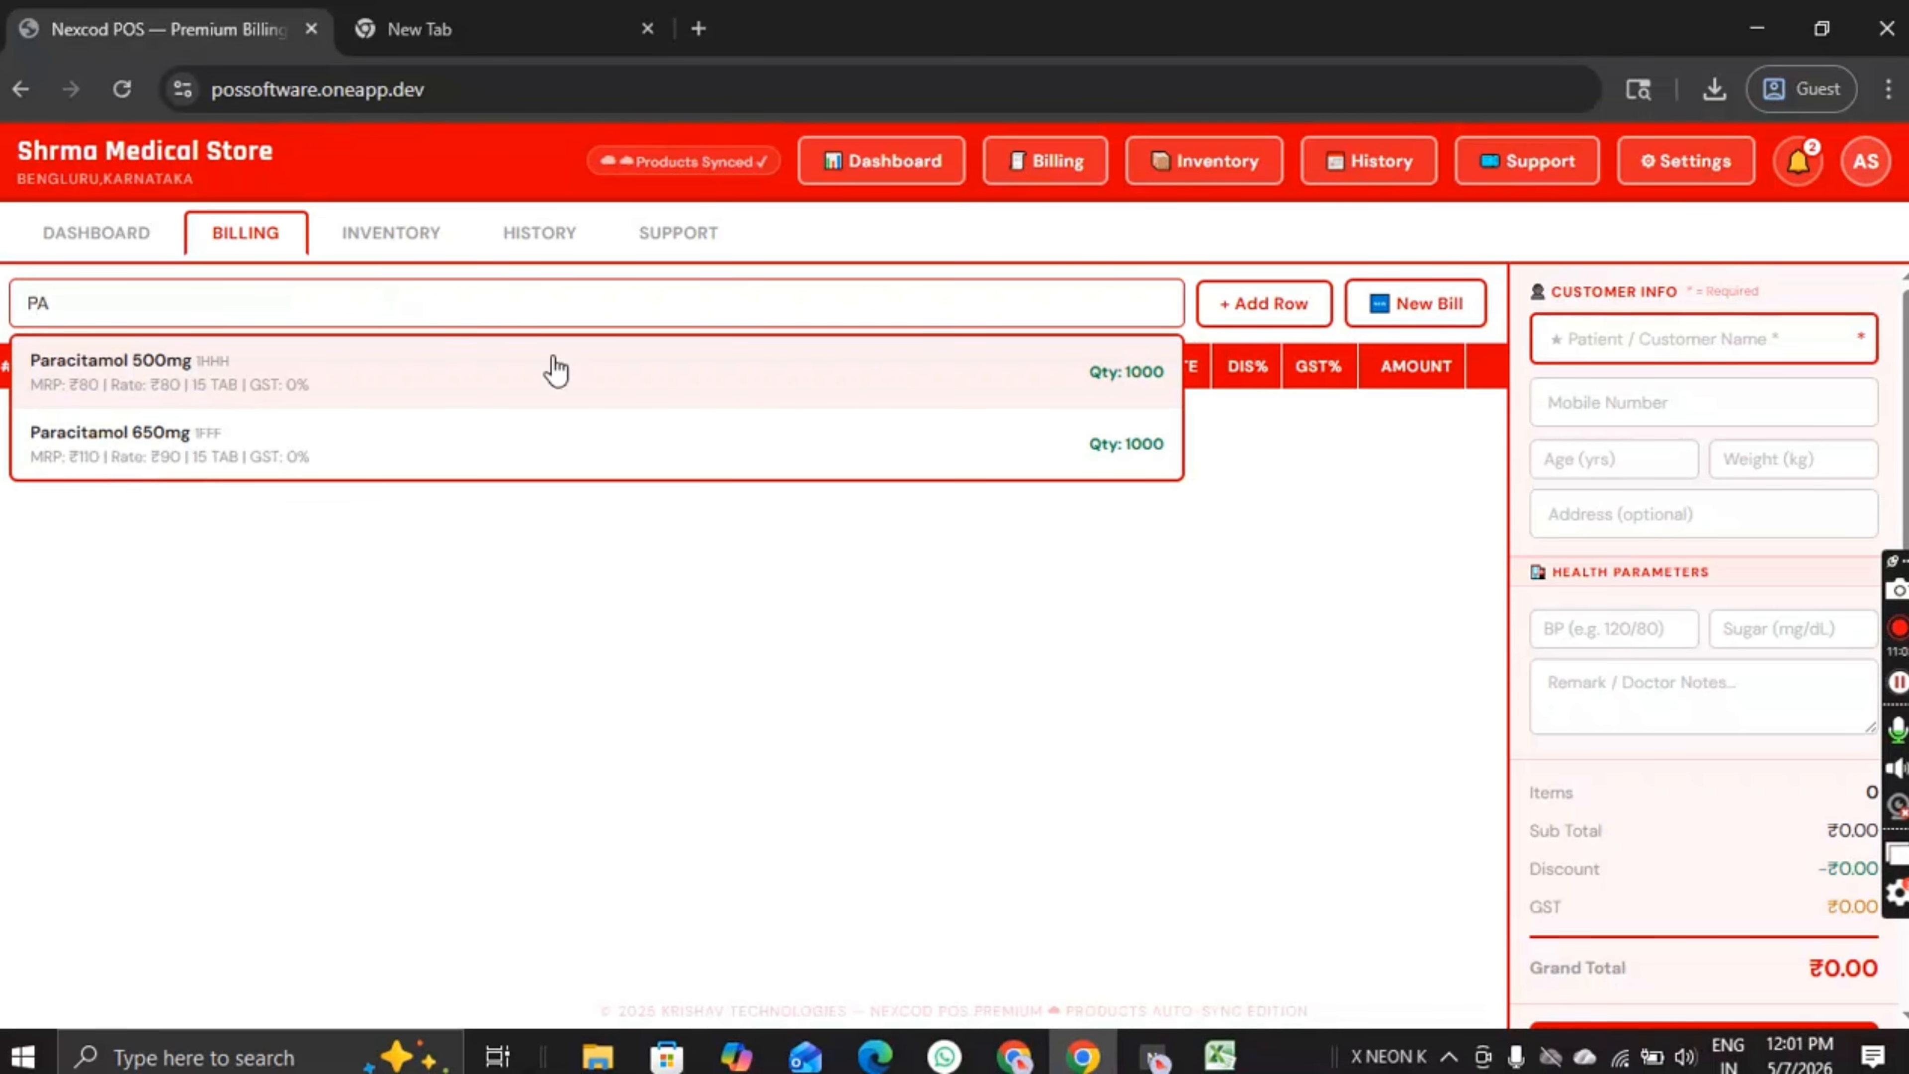
pyautogui.click(325, 414)
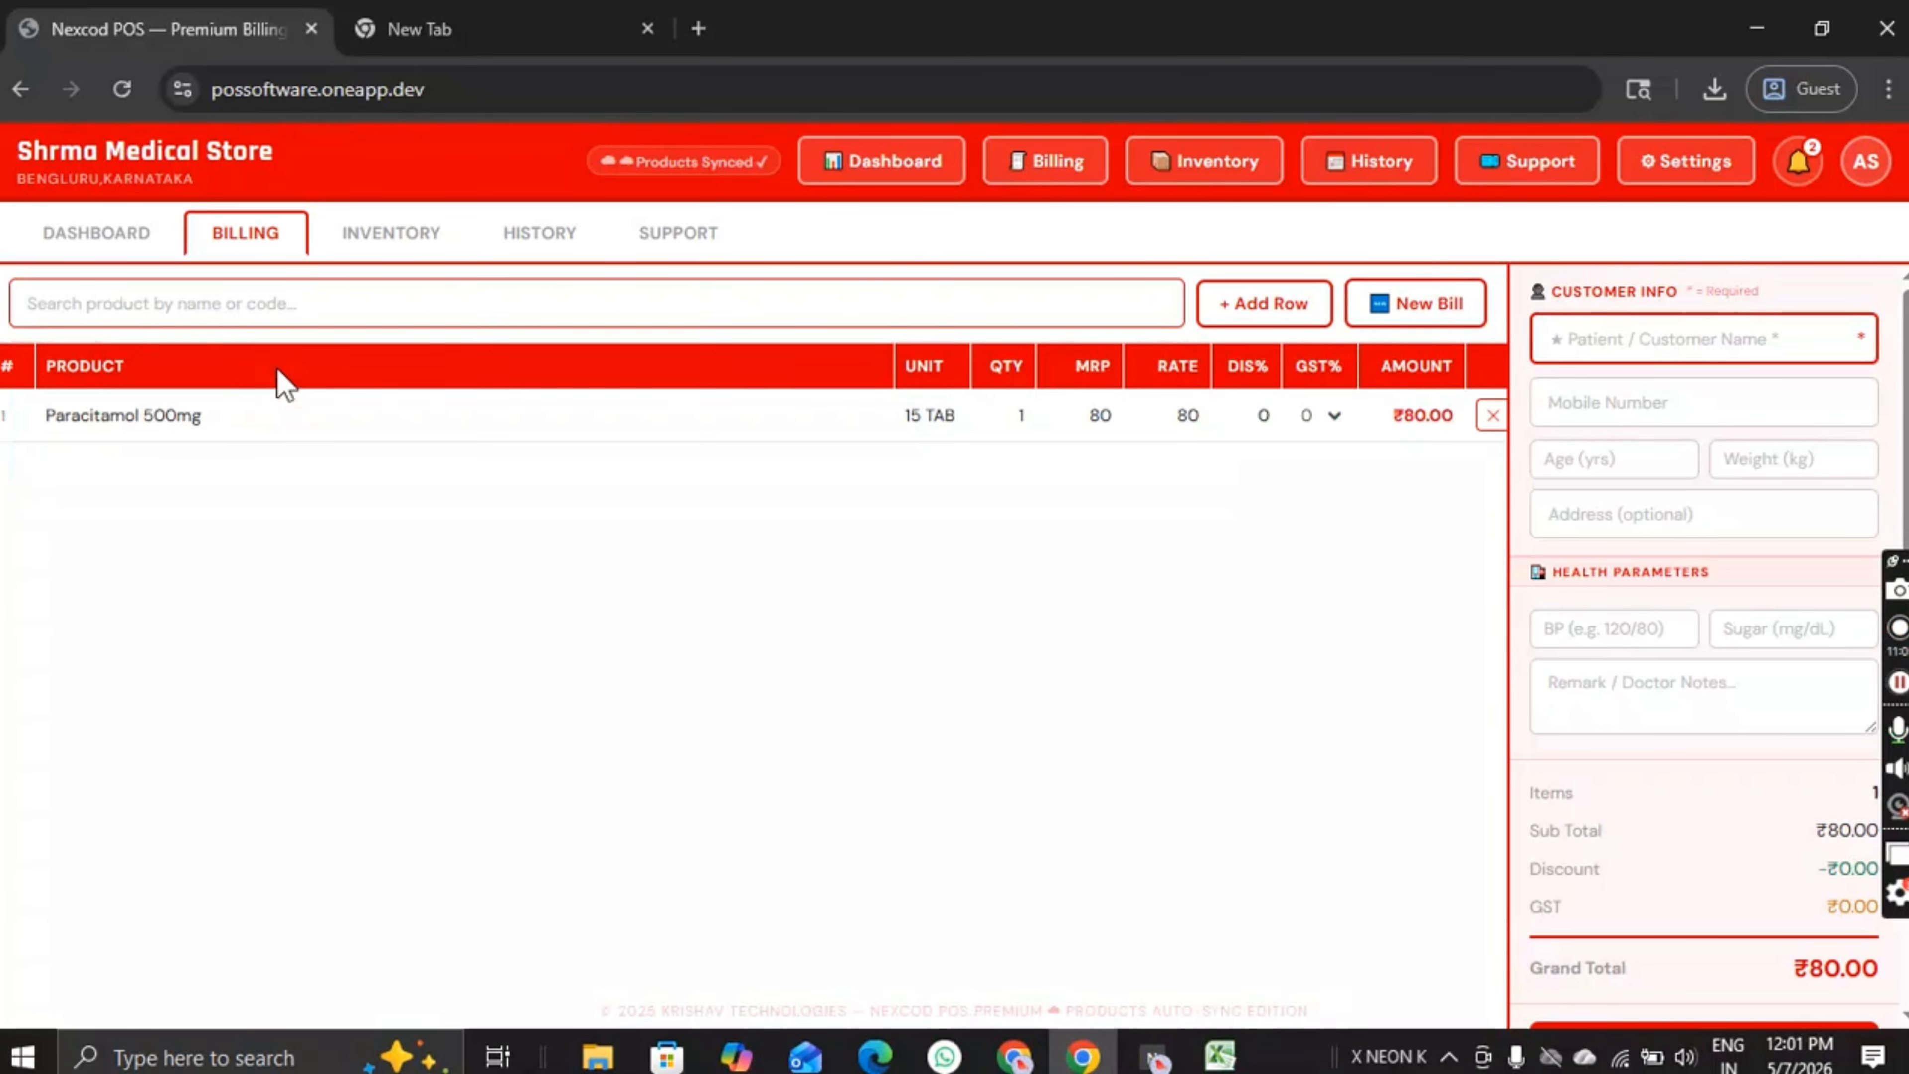
# Step: Set the Paracitamol 500mg quantity to 2, making the total ₹160.00
pyautogui.click(1014, 414)
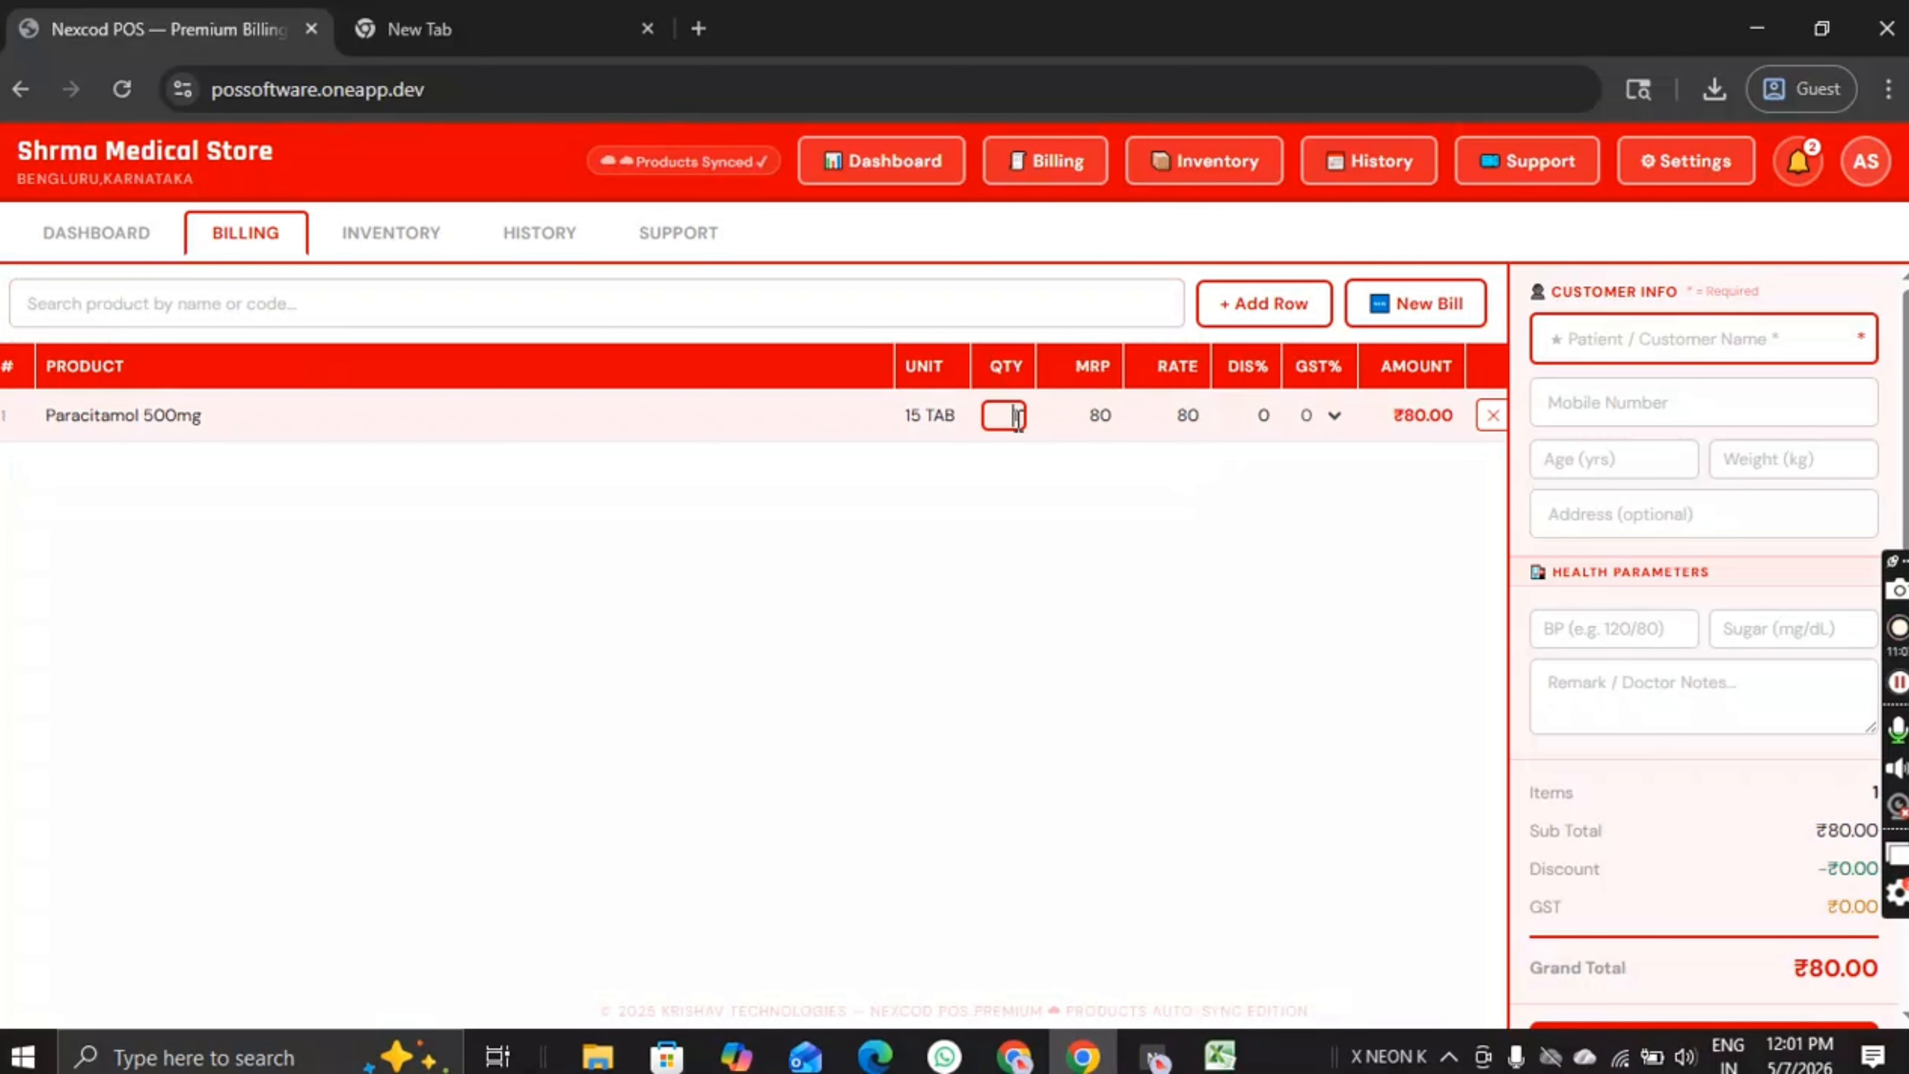
pyautogui.write('2')
pyautogui.click(1115, 786)
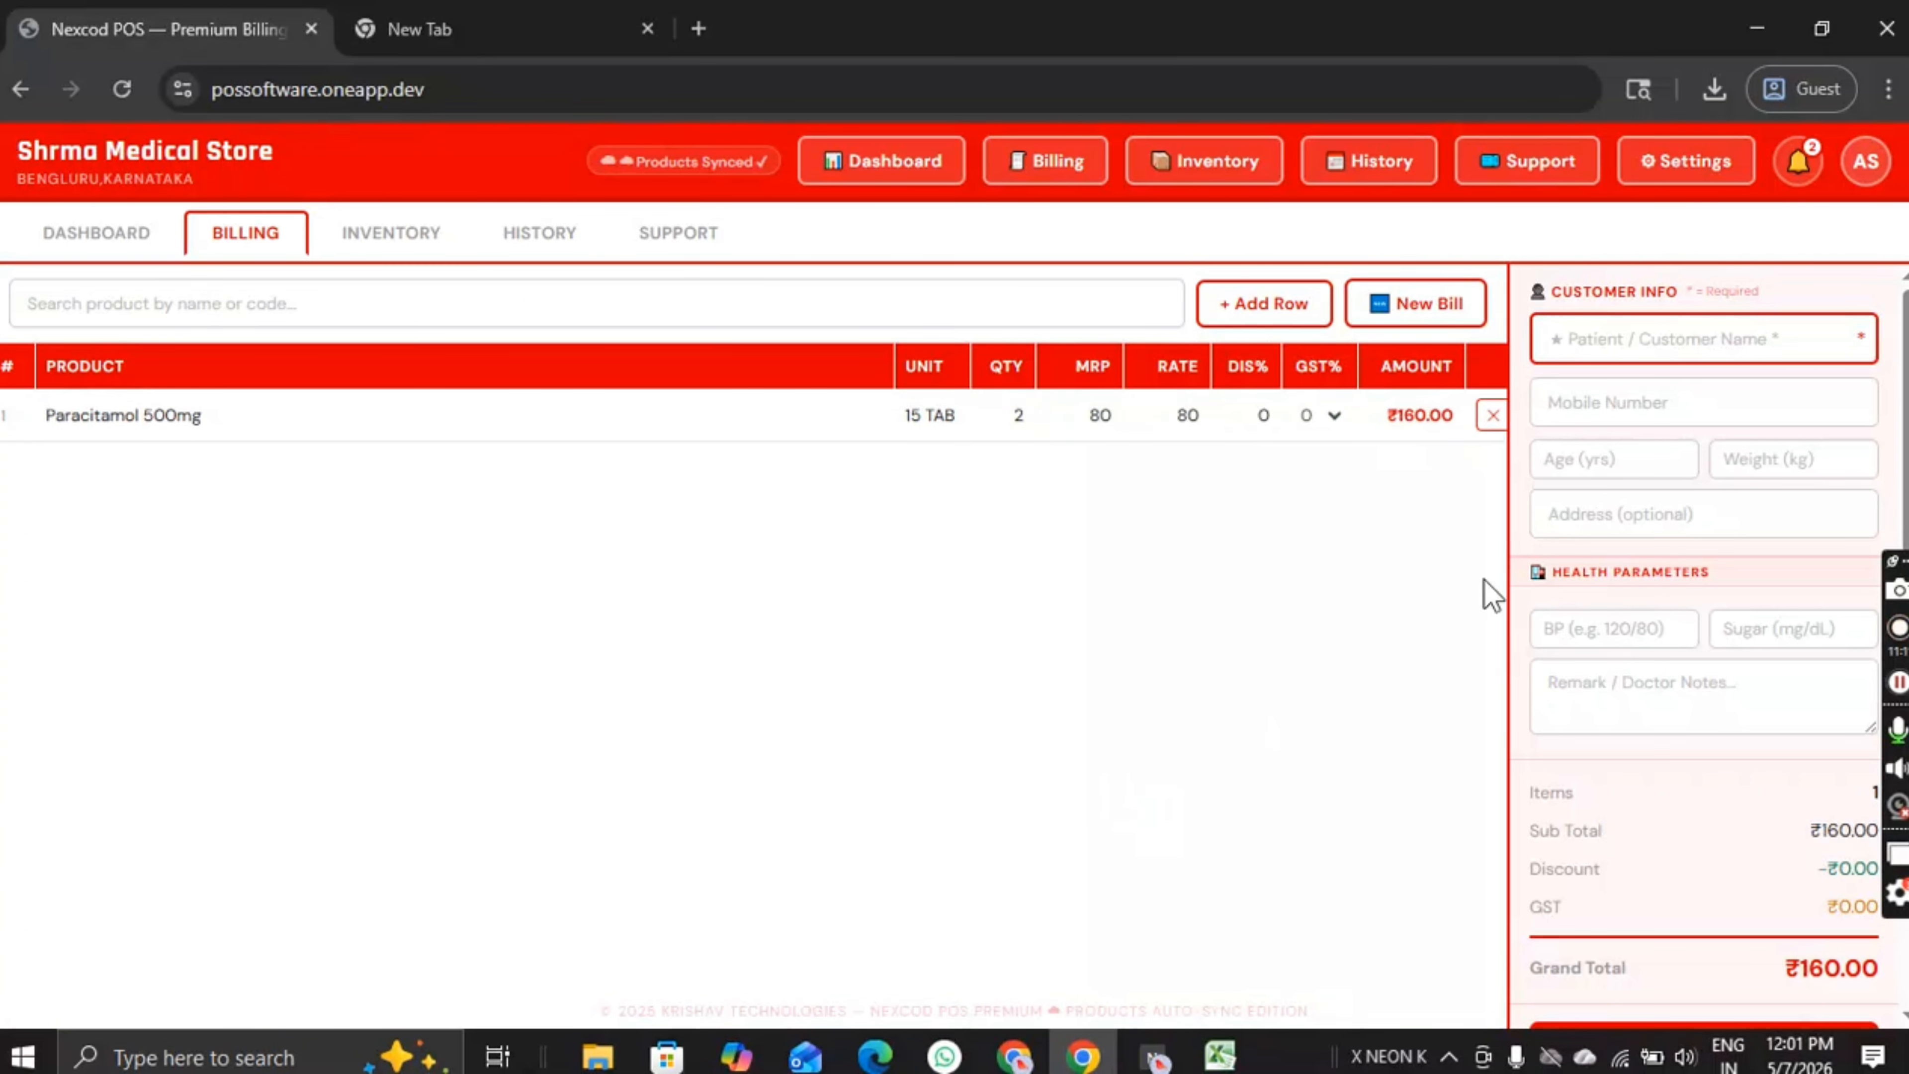
pyautogui.scroll(-2, 1642, 533)
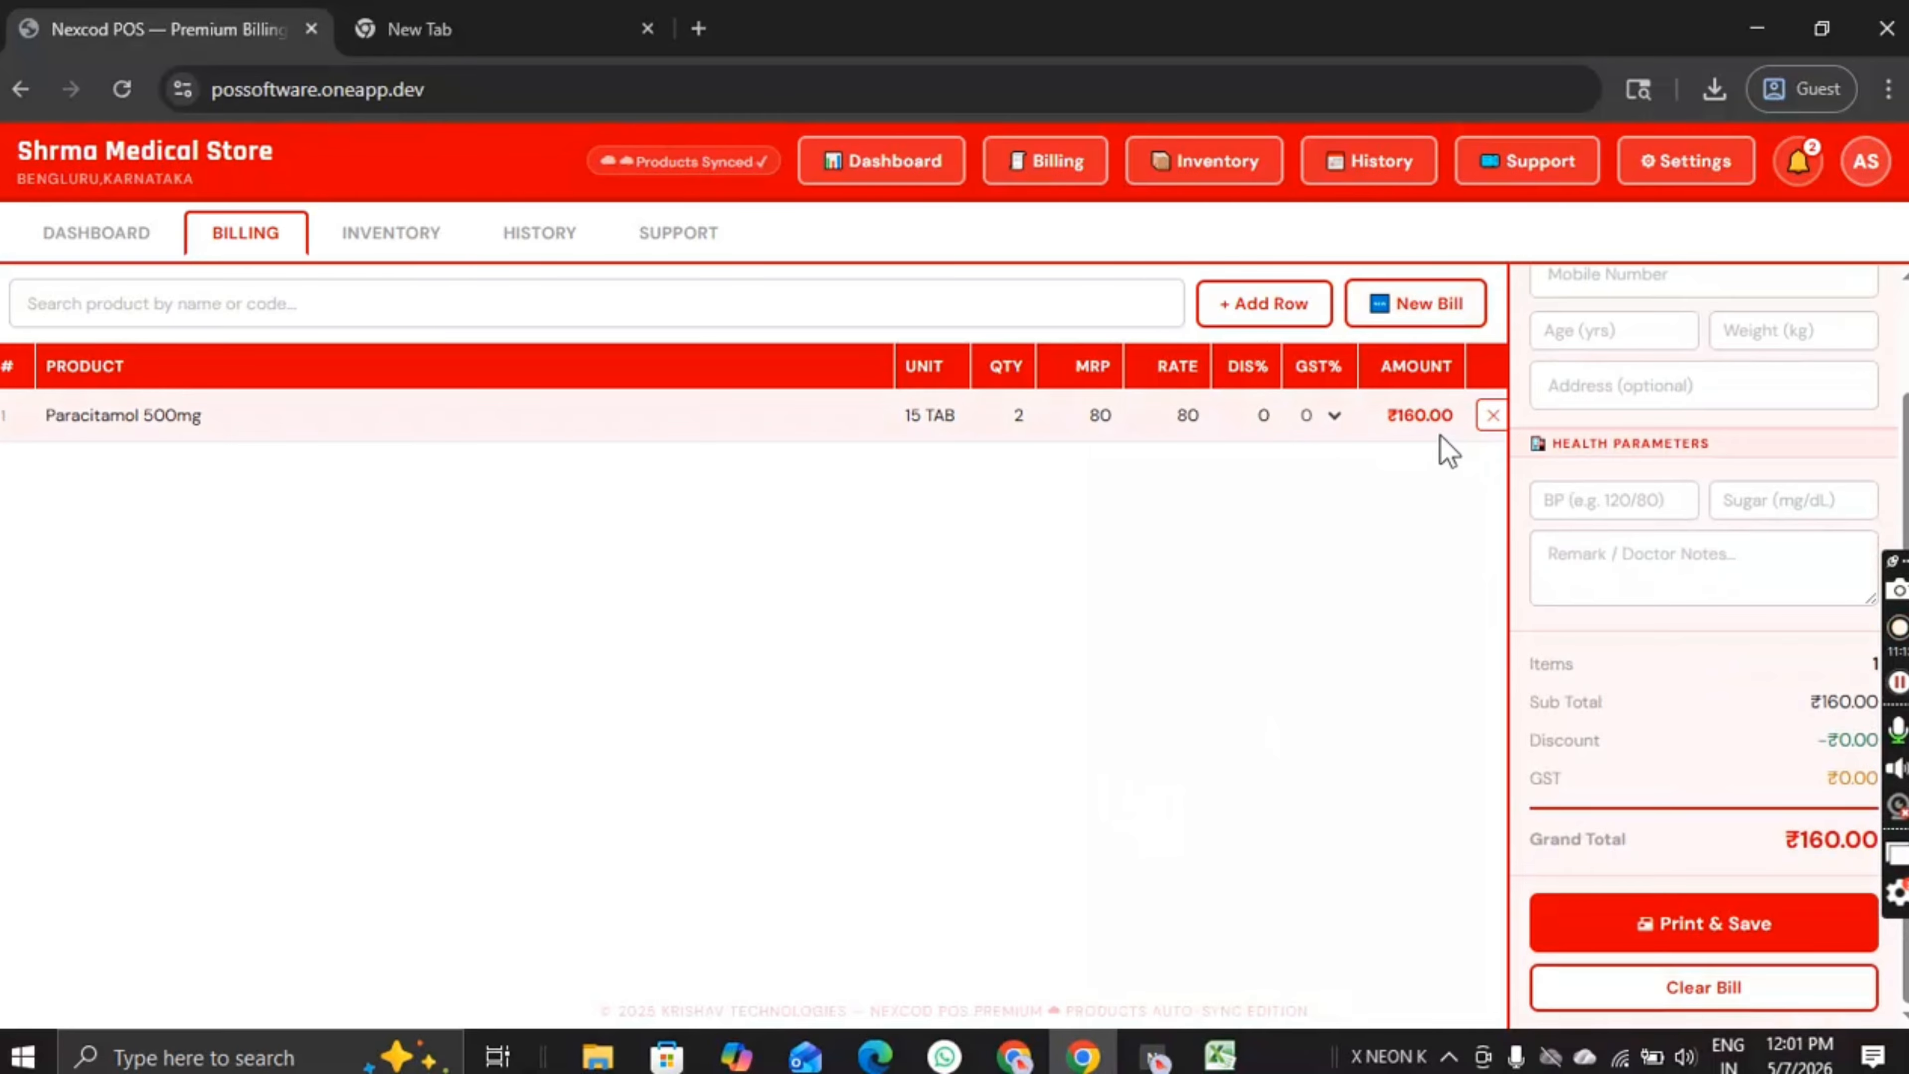
pyautogui.scroll(2, 1834, 722)
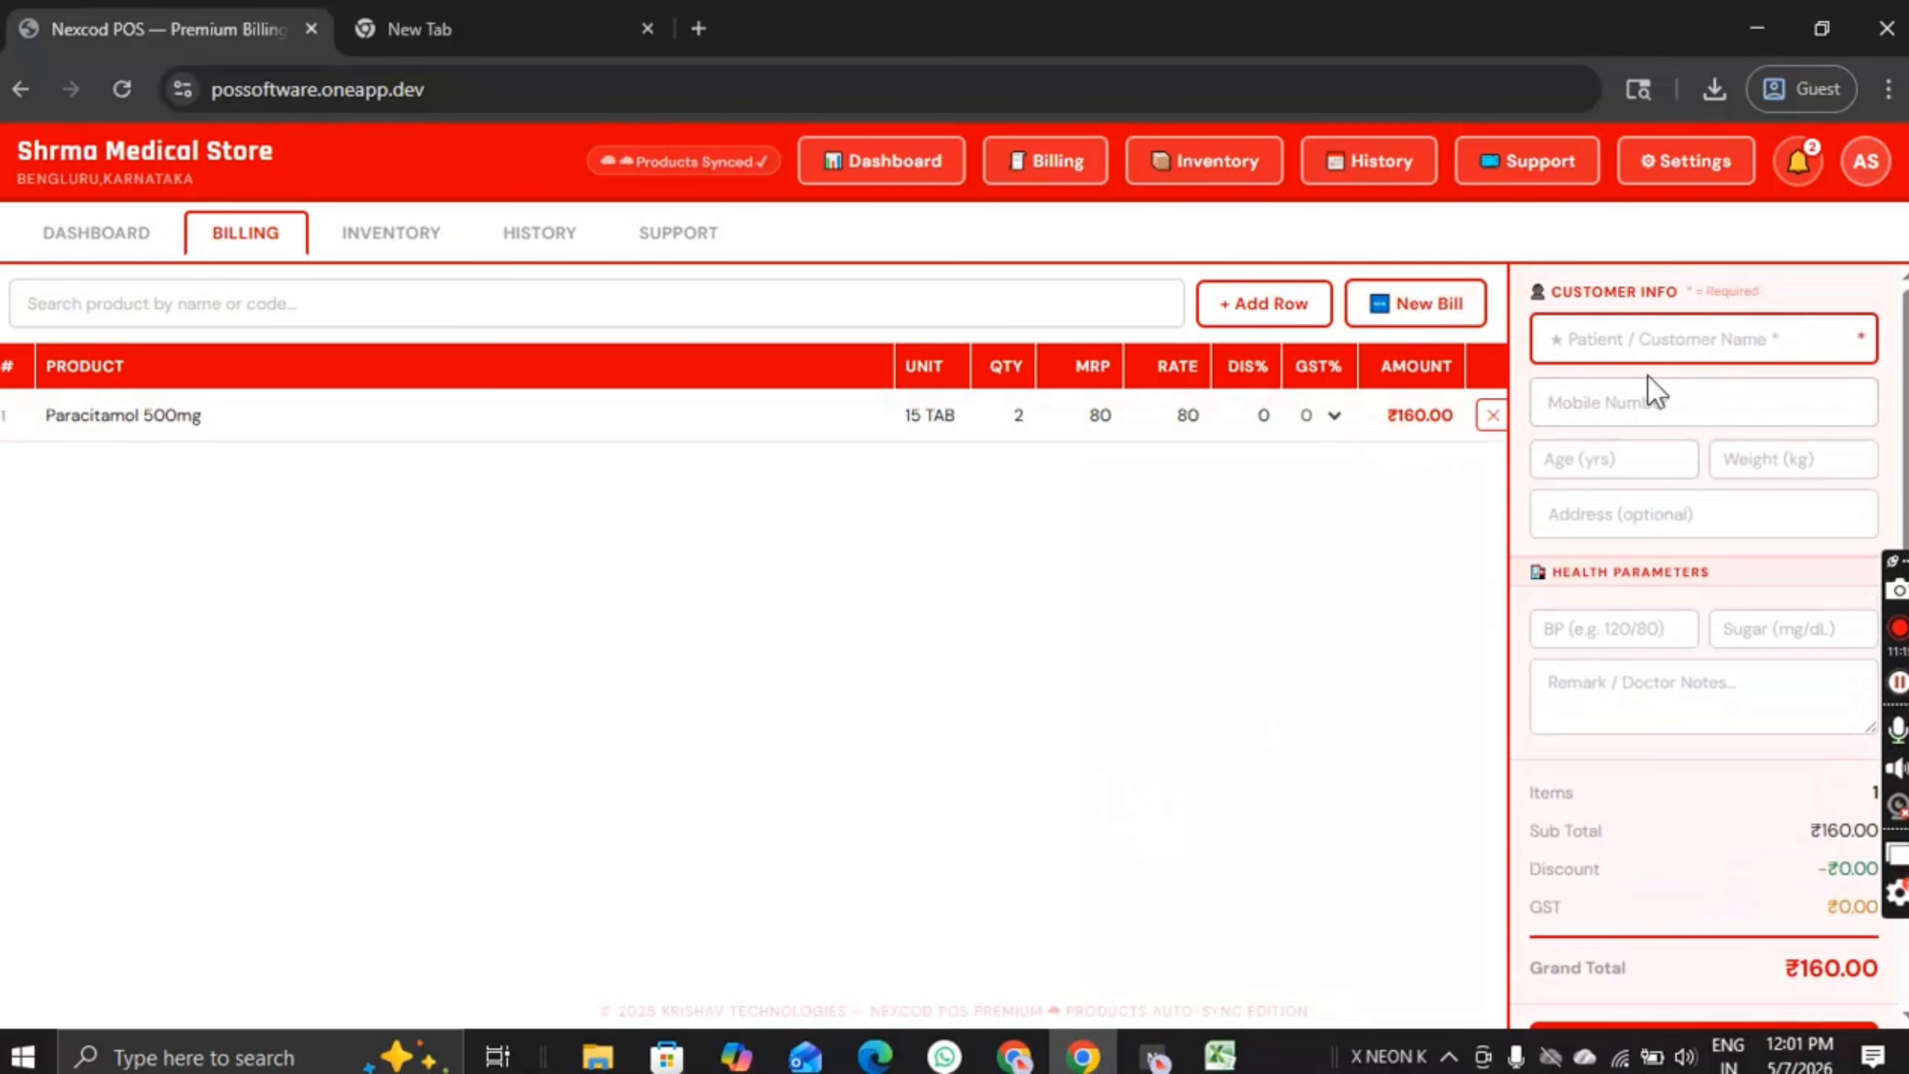
# Step: Enter the customer's full name on the bill
pyautogui.click(1650, 360)
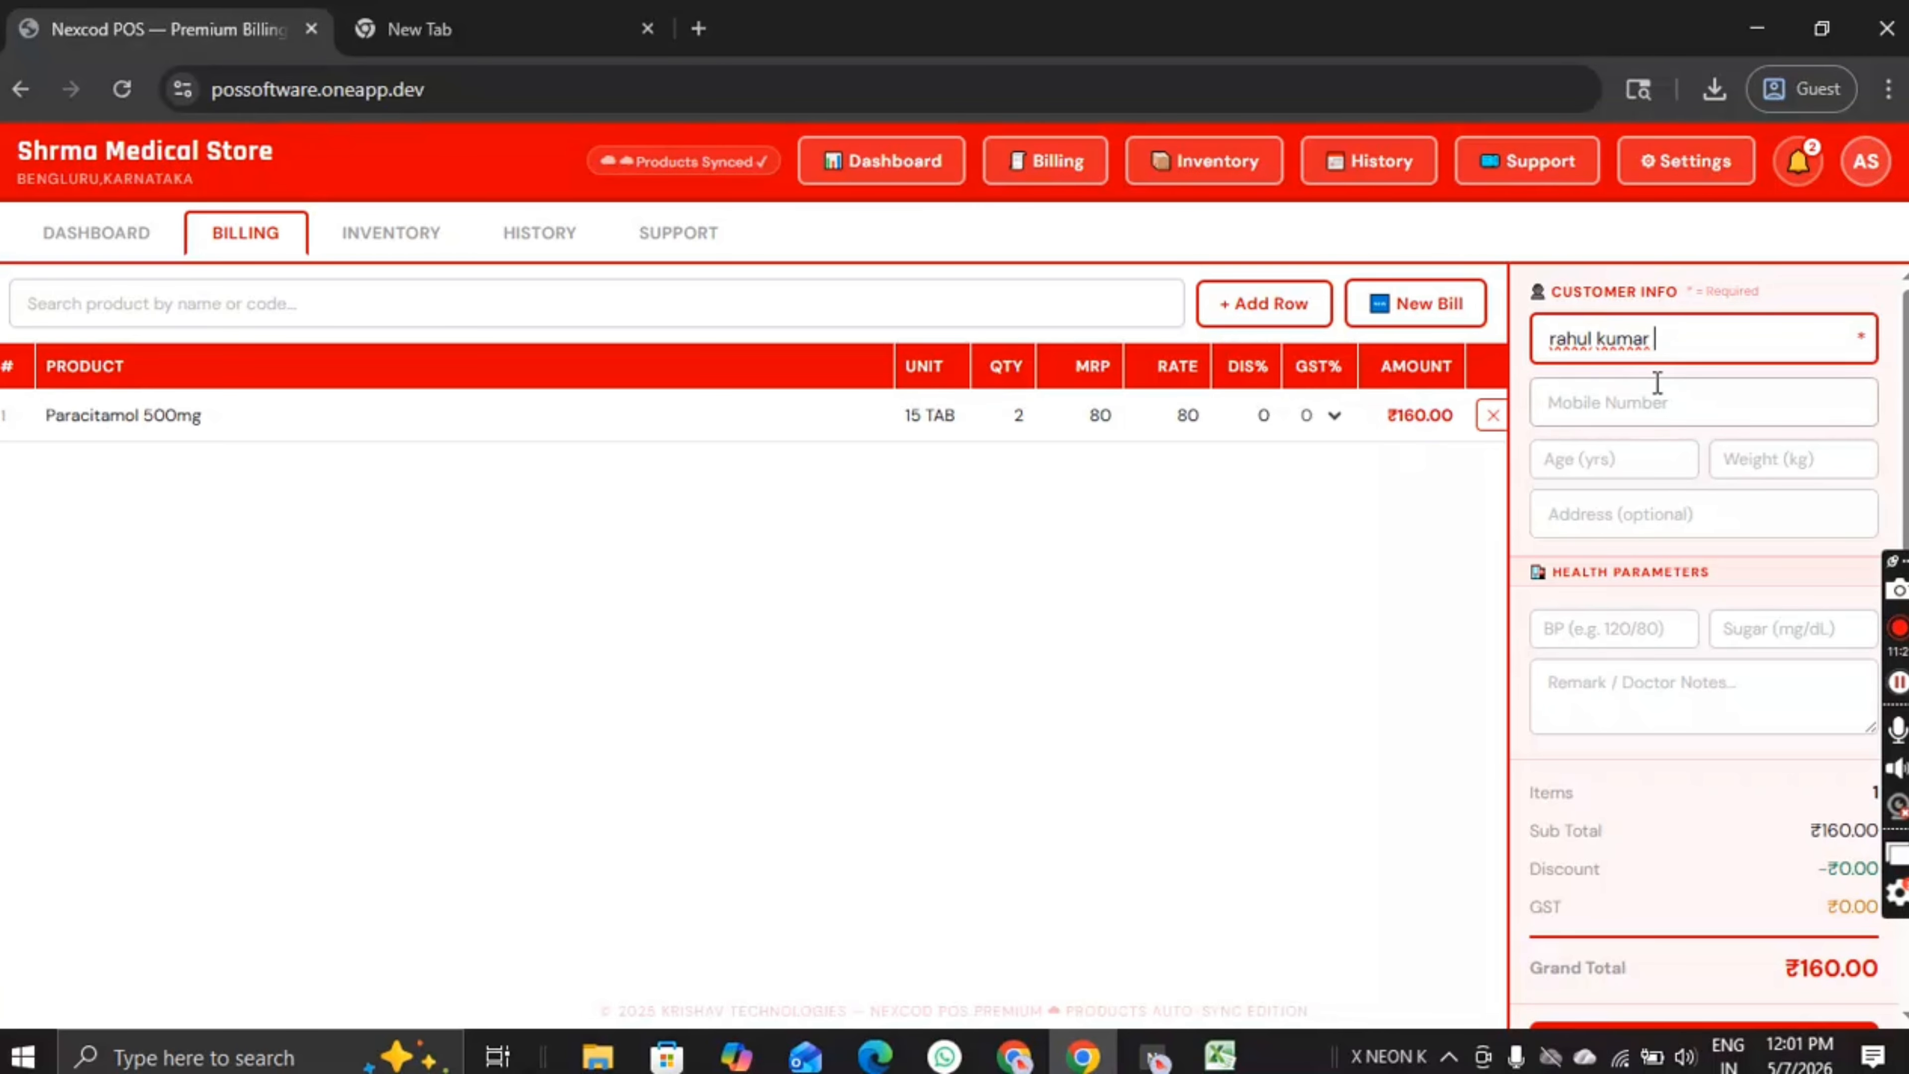
pyautogui.click(1650, 422)
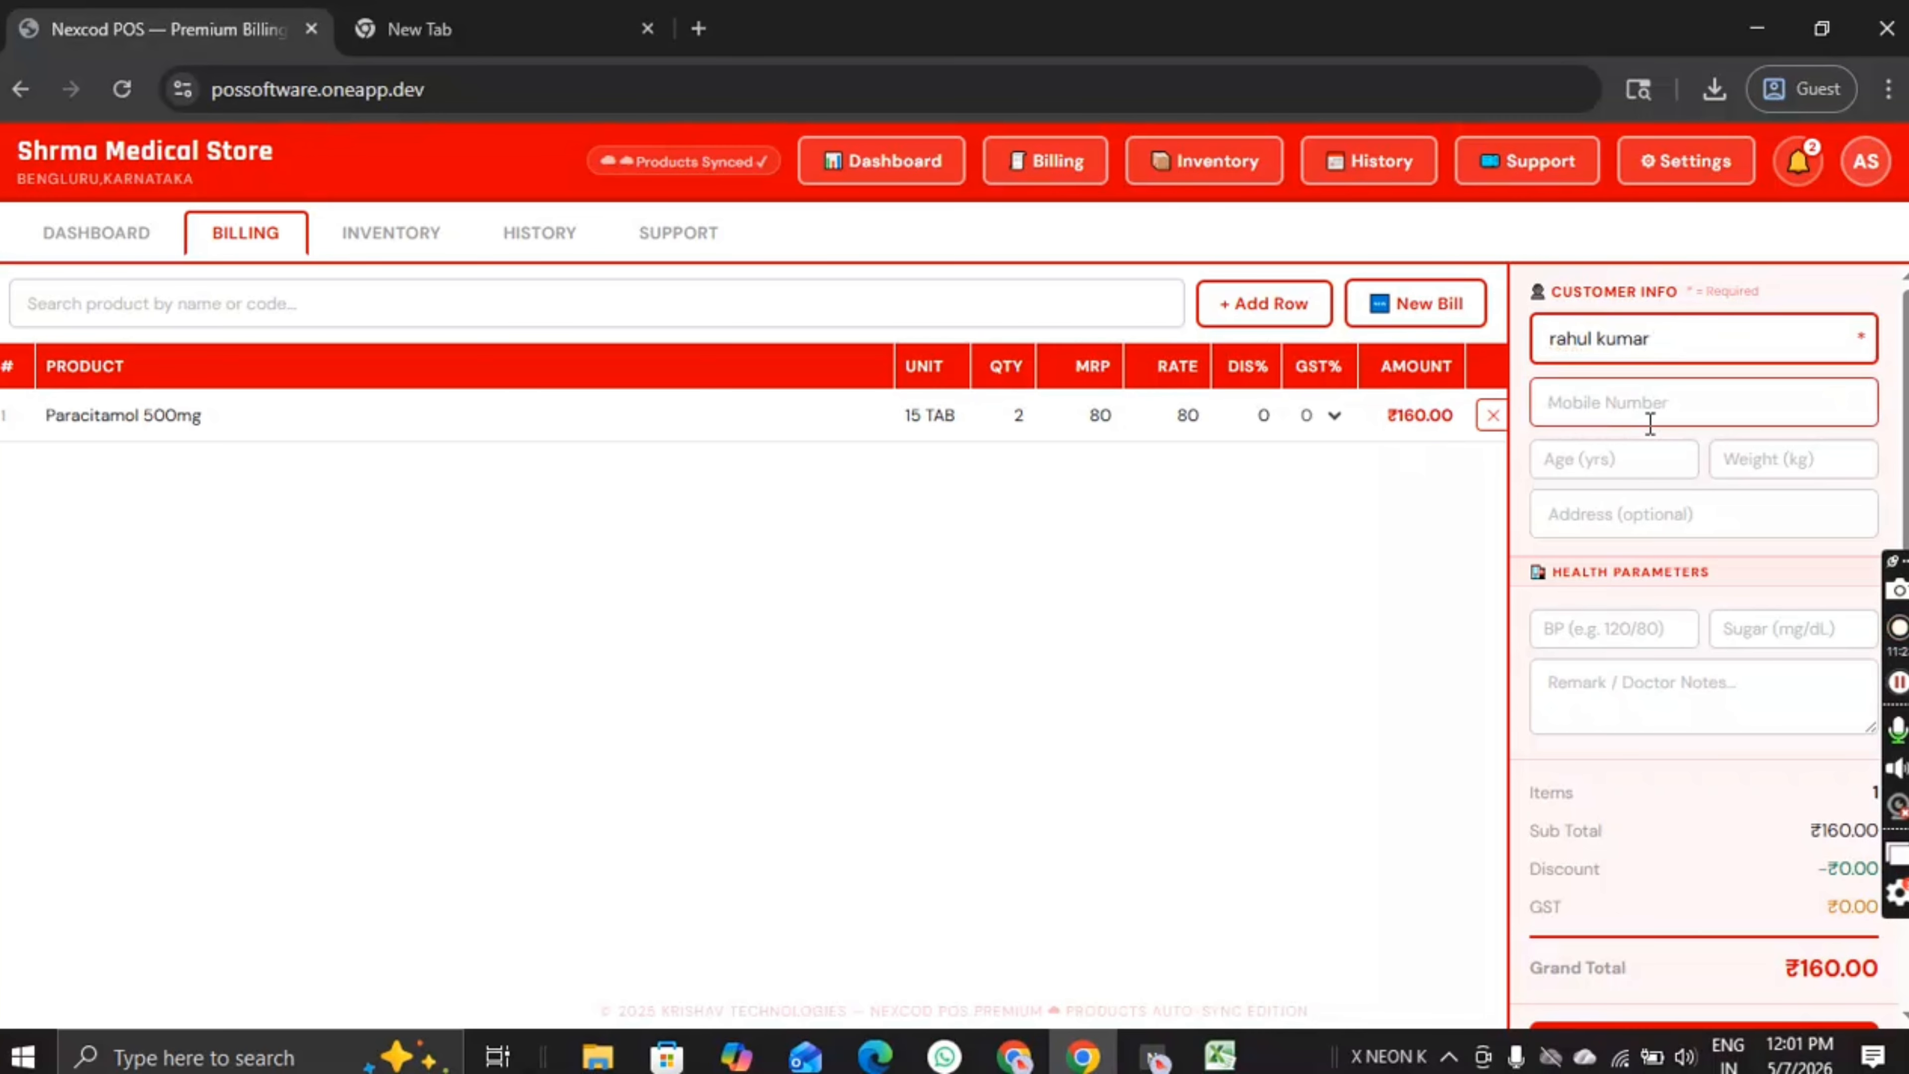
pyautogui.click(1673, 337)
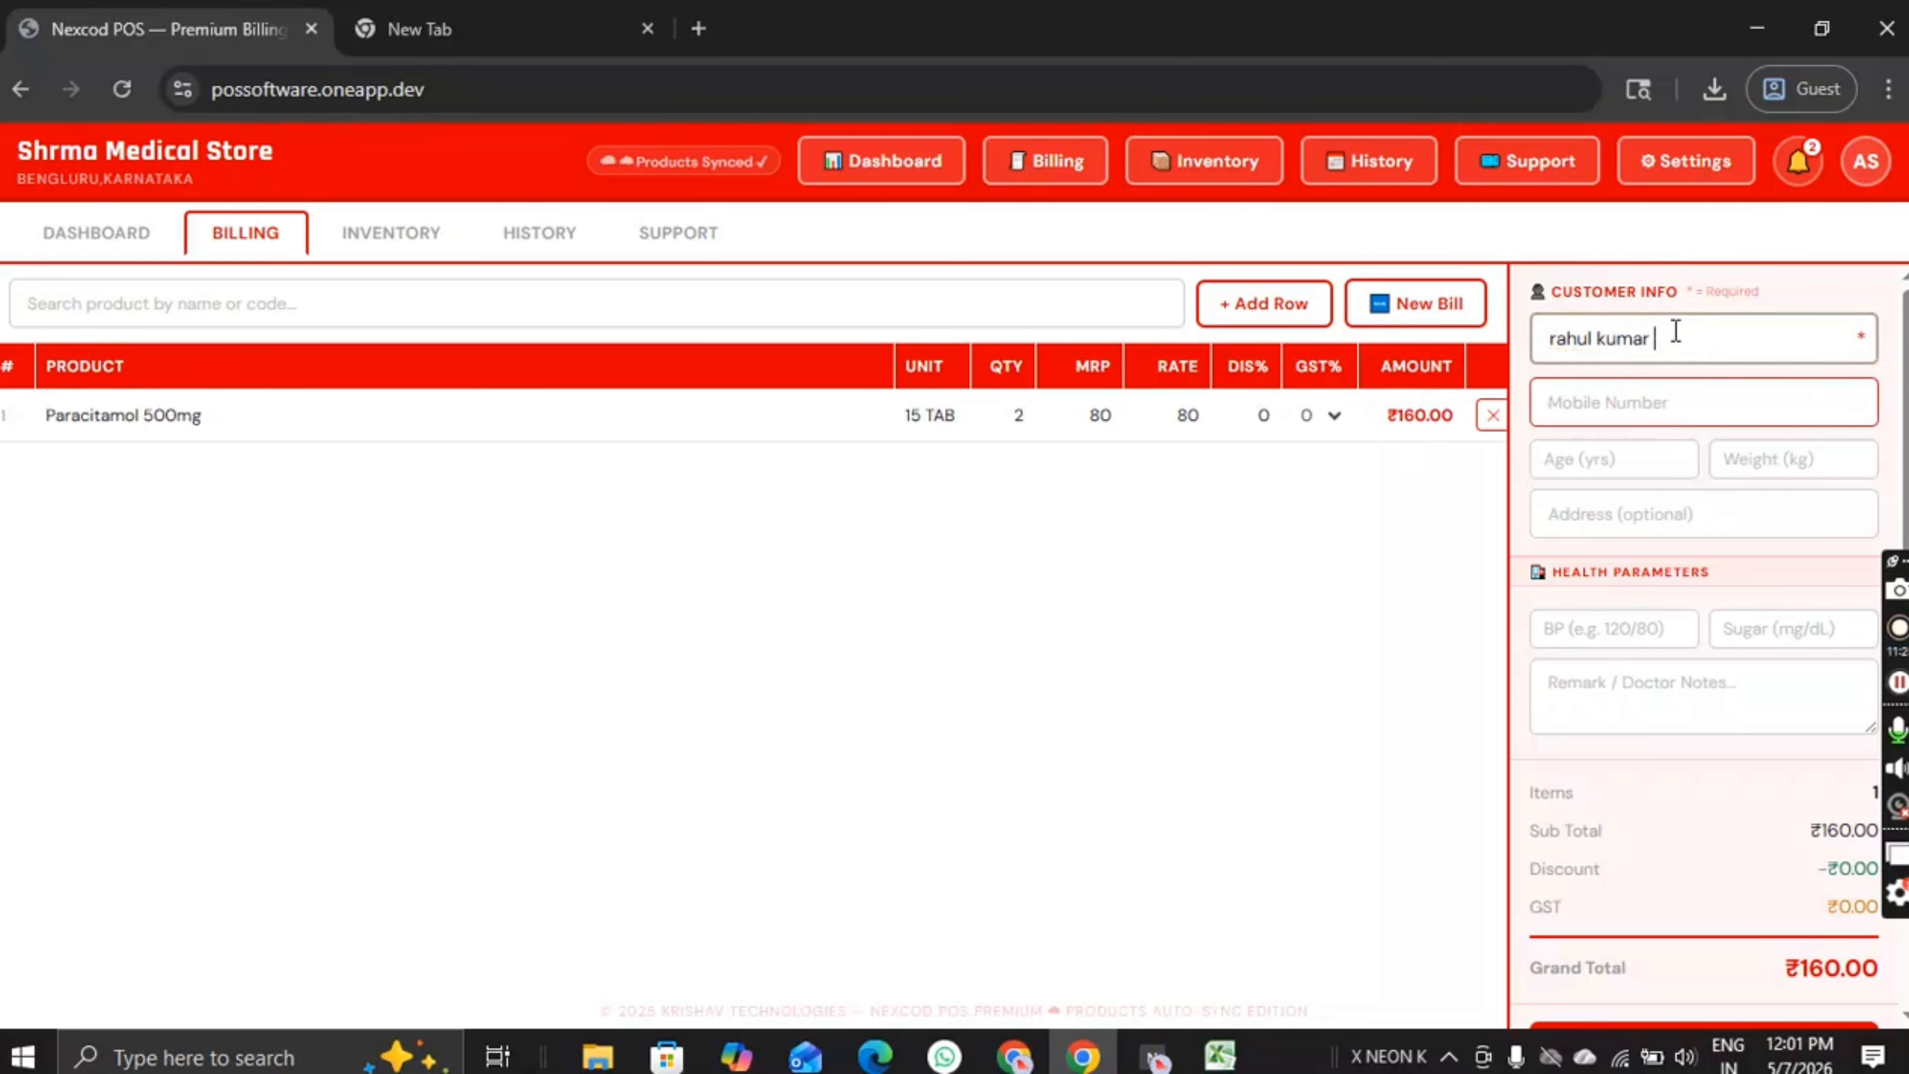
pyautogui.hotkey('ctrl', 'a')
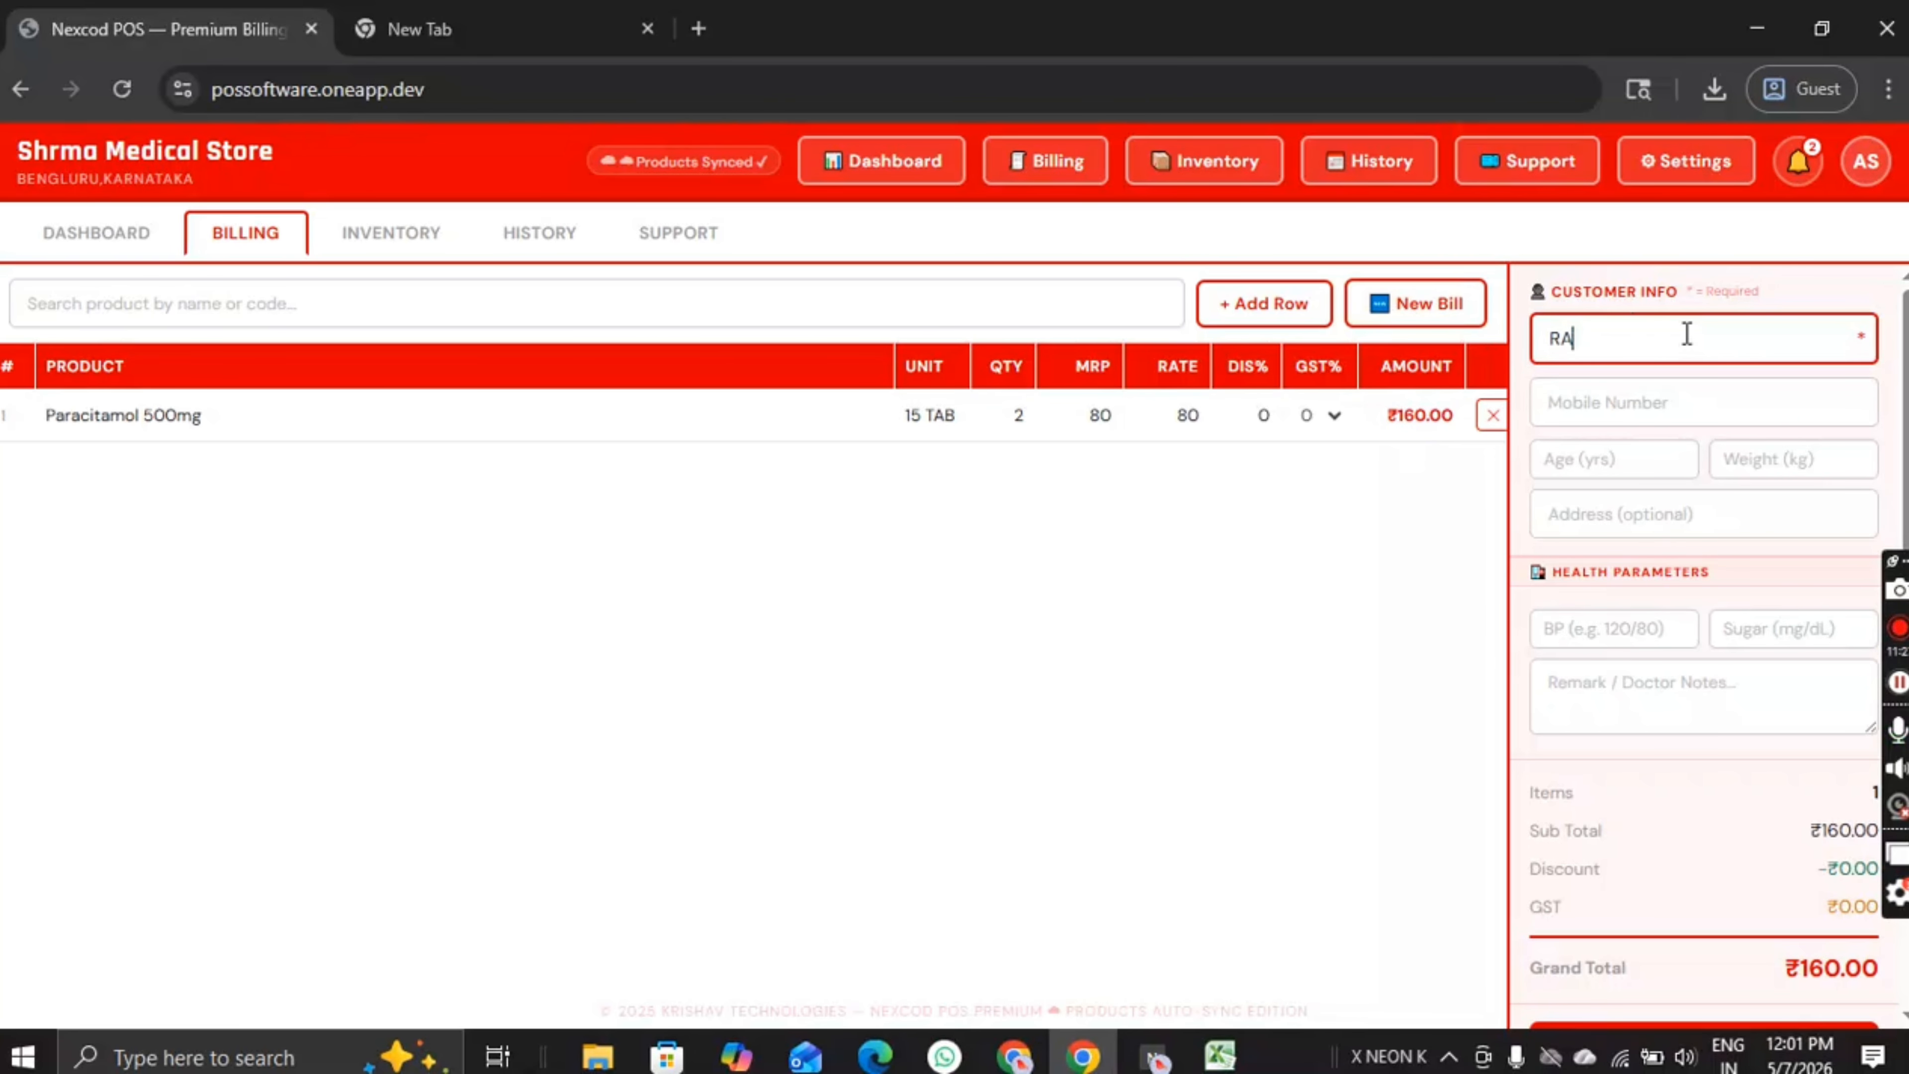
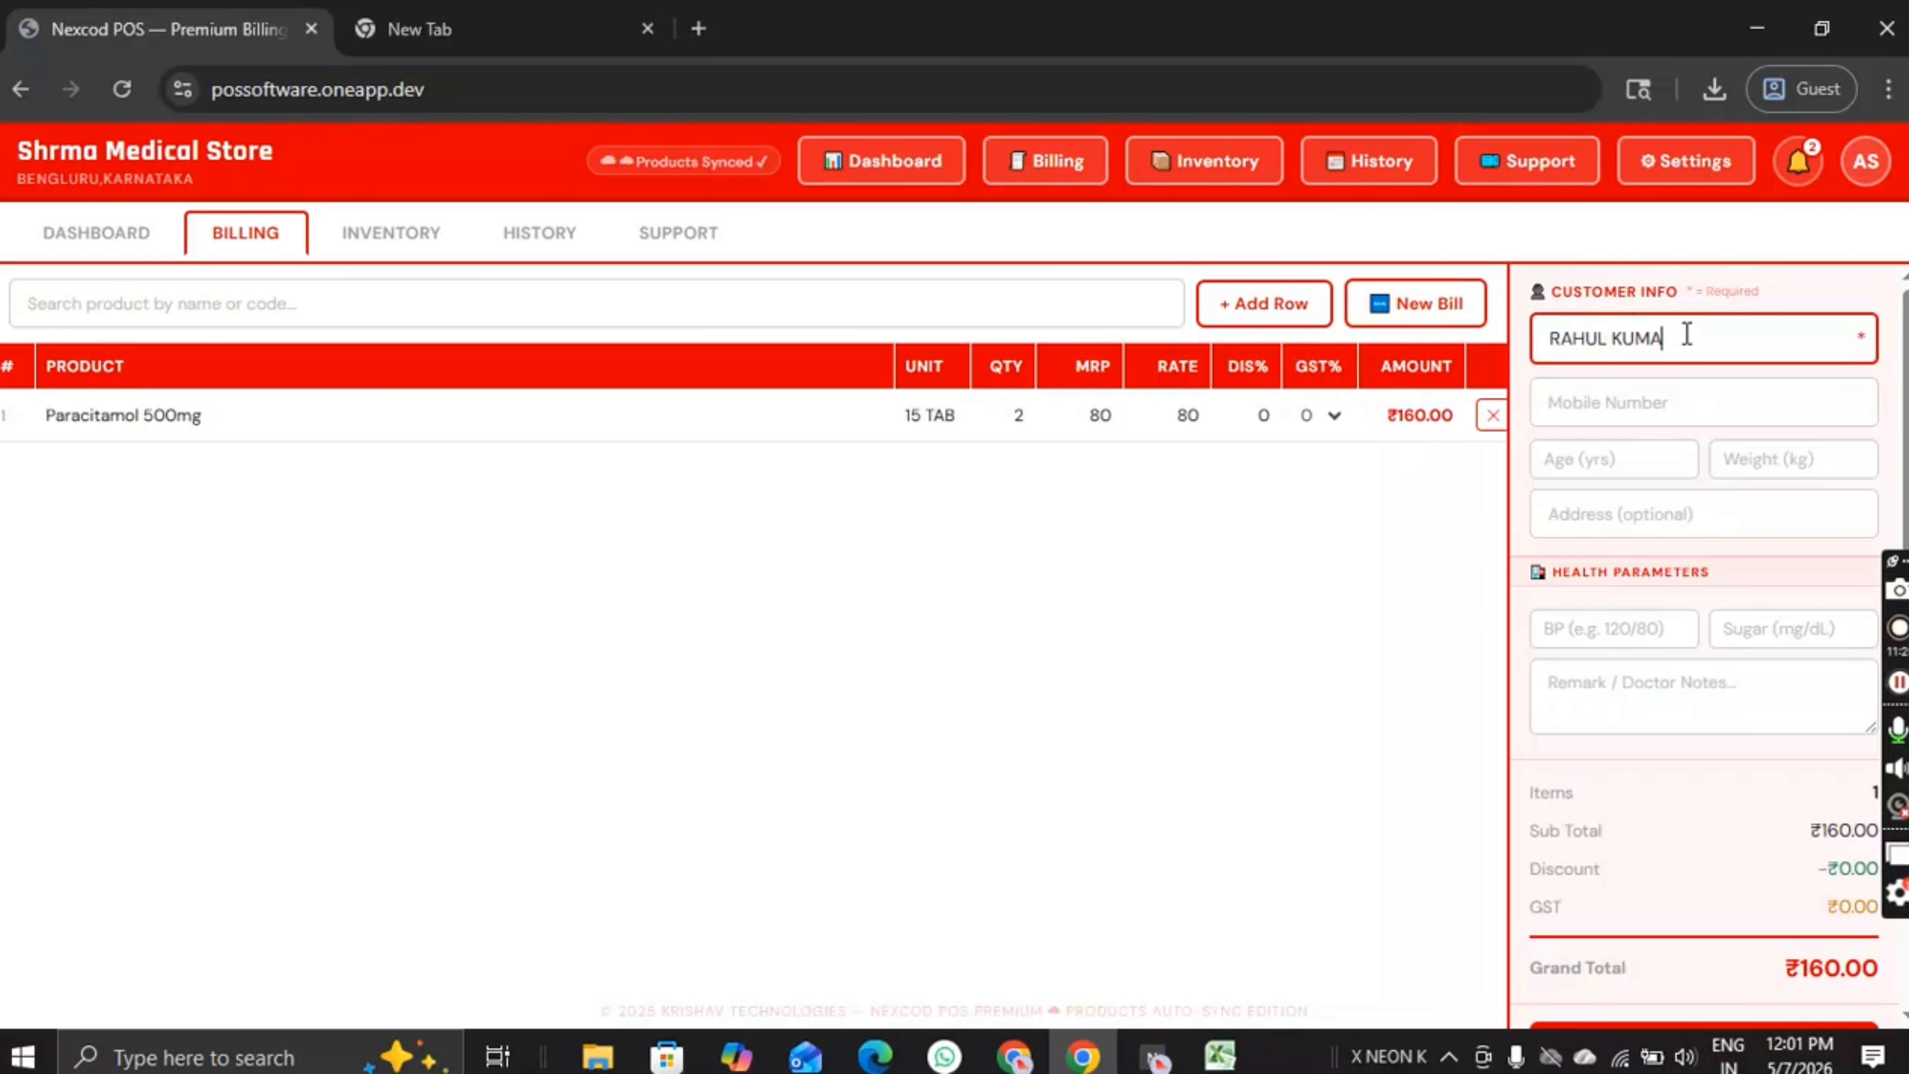
pyautogui.press('Tab')
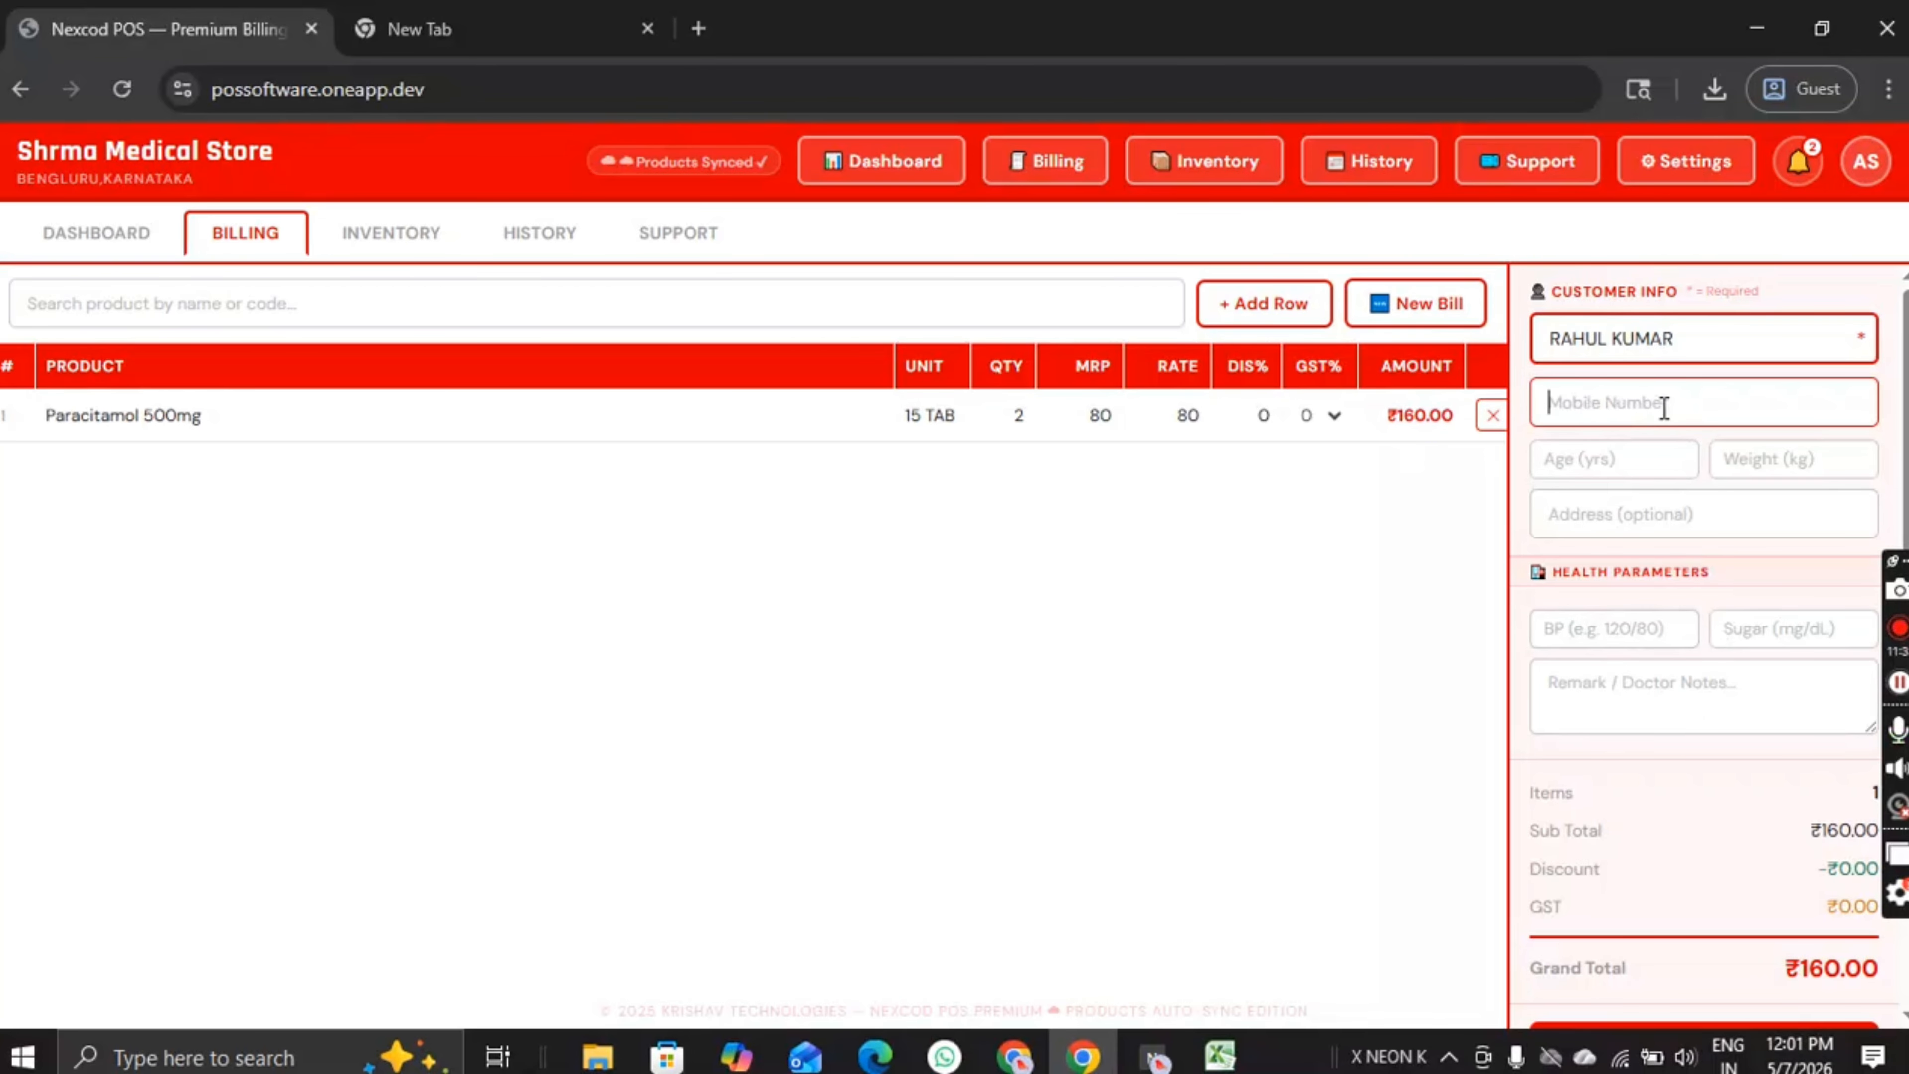
# Step: Fill in the customer's mobile number, age, weight and address INDIA
pyautogui.write('123456789')
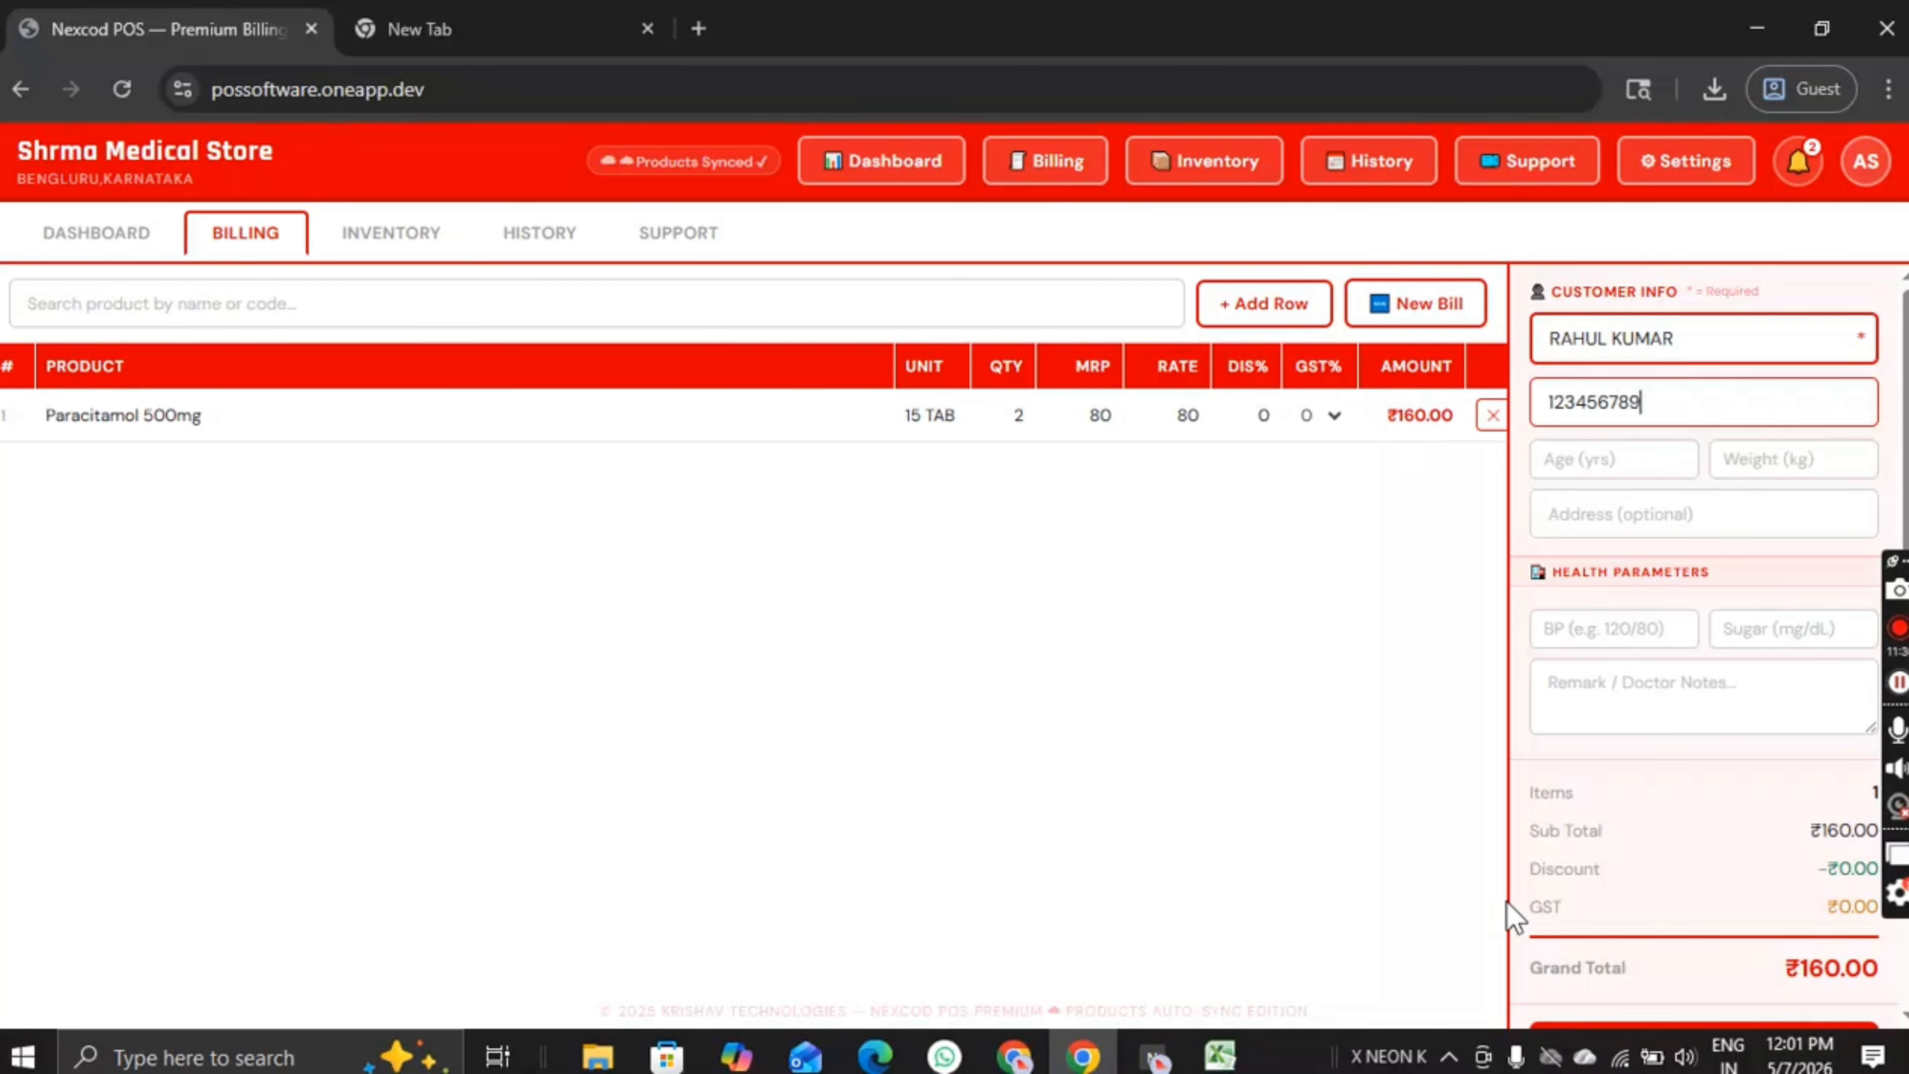
pyautogui.press('Tab')
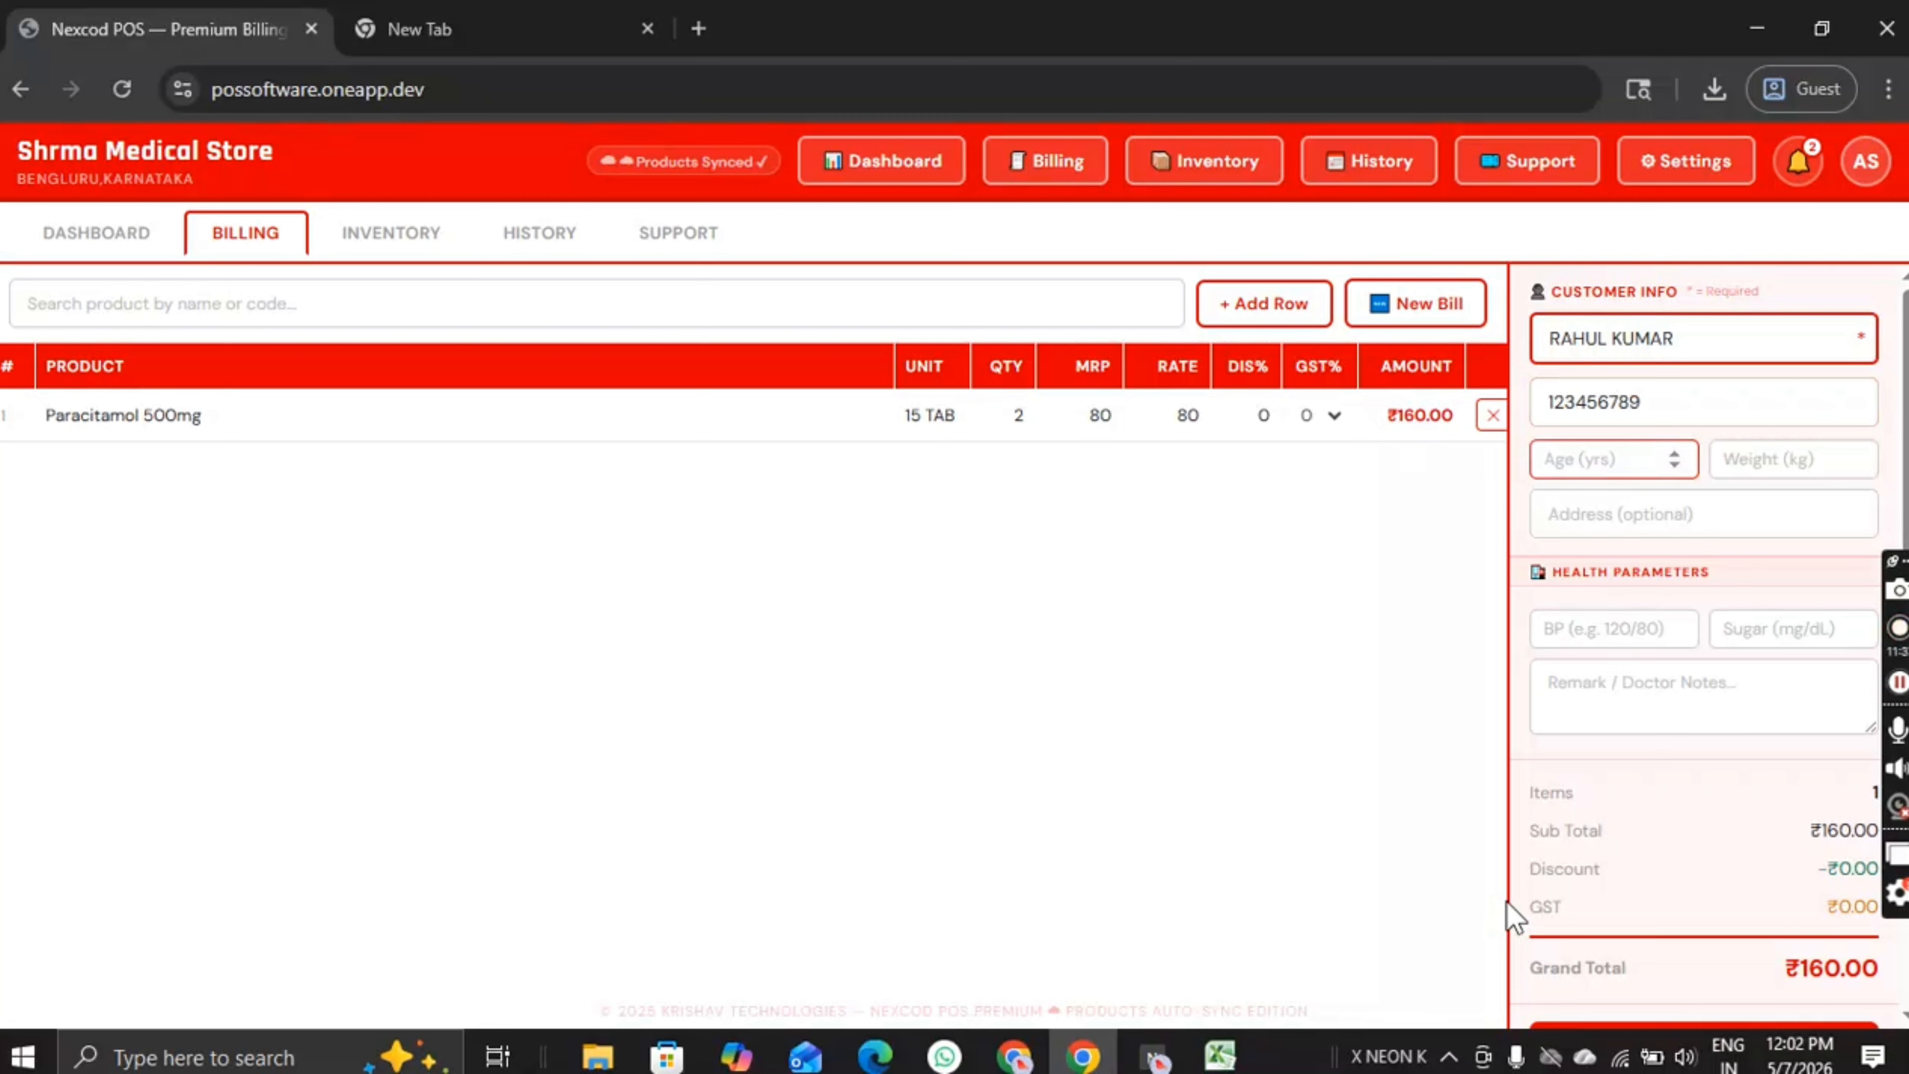
pyautogui.write('8')
pyautogui.press('BackSpace')
pyautogui.write('90')
pyautogui.press('Tab')
pyautogui.write('90')
pyautogui.press('Tab')
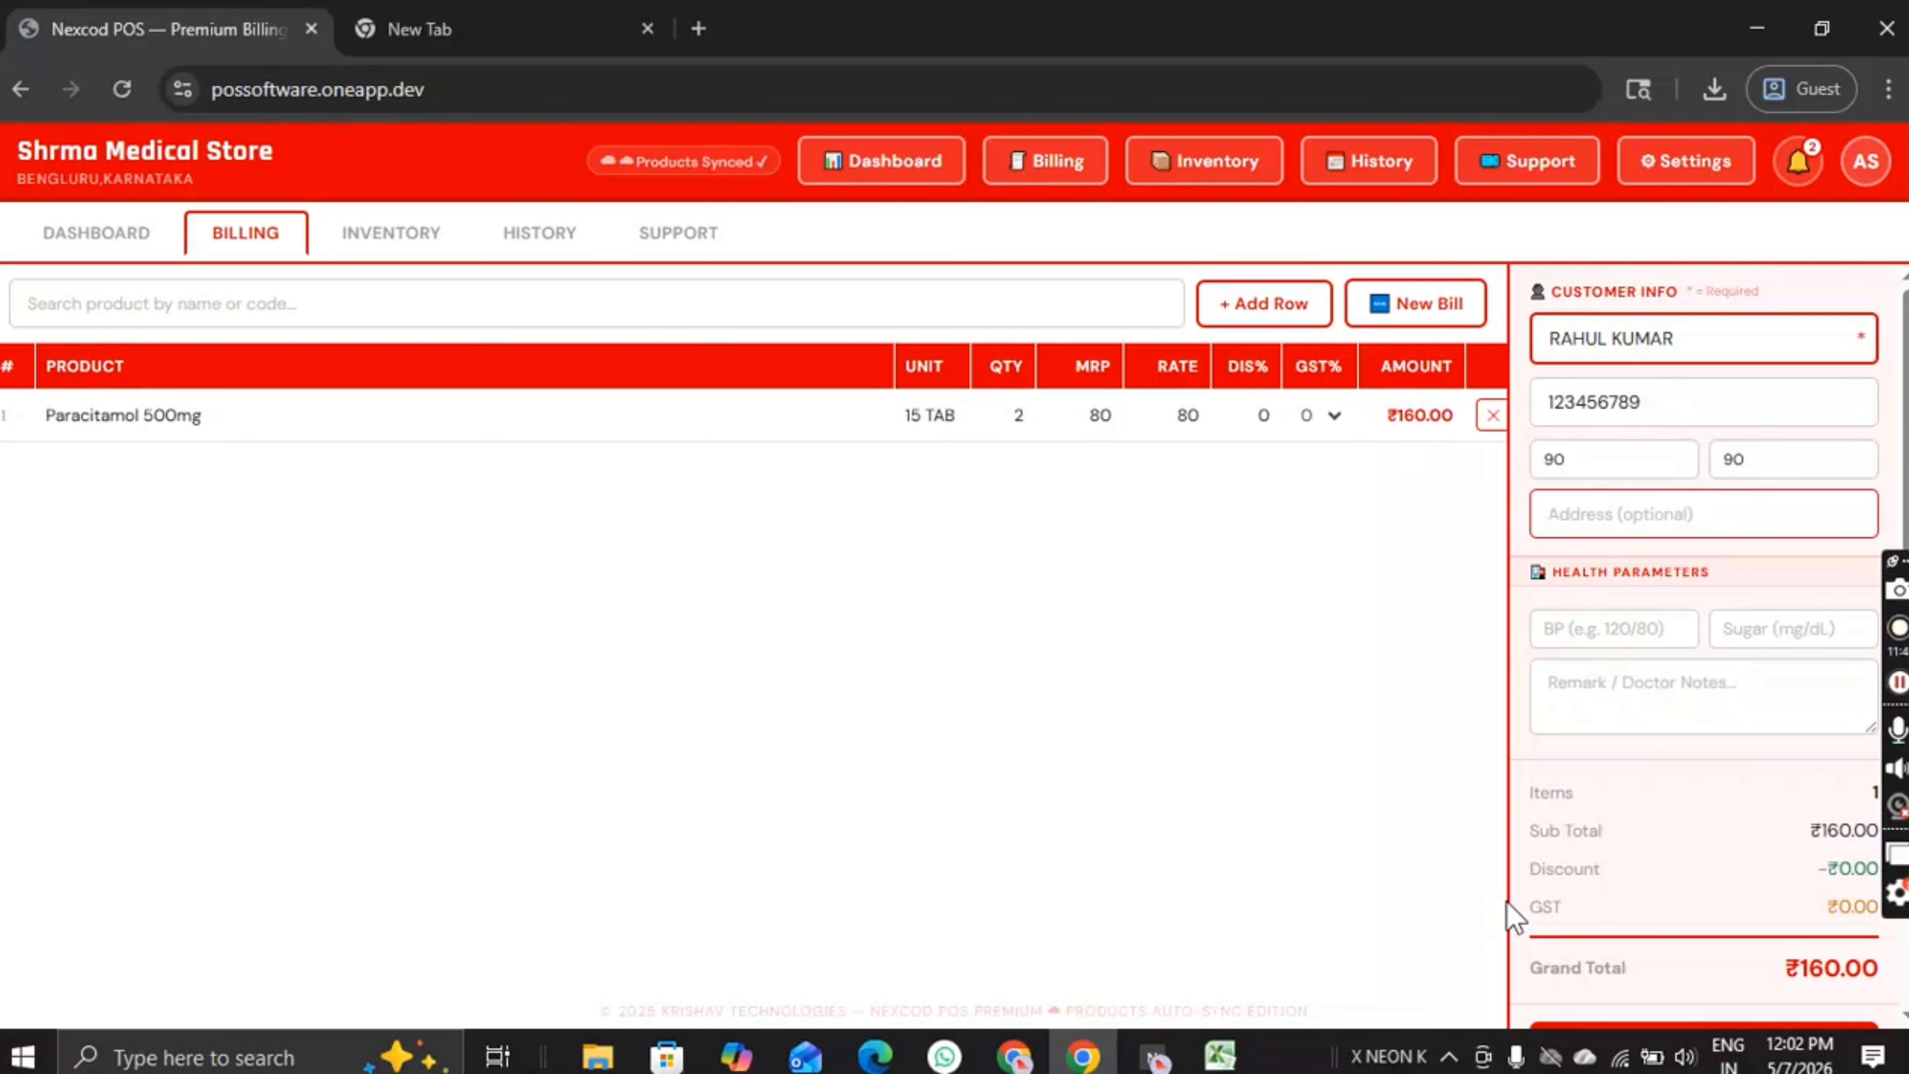
pyautogui.write('INDIA')
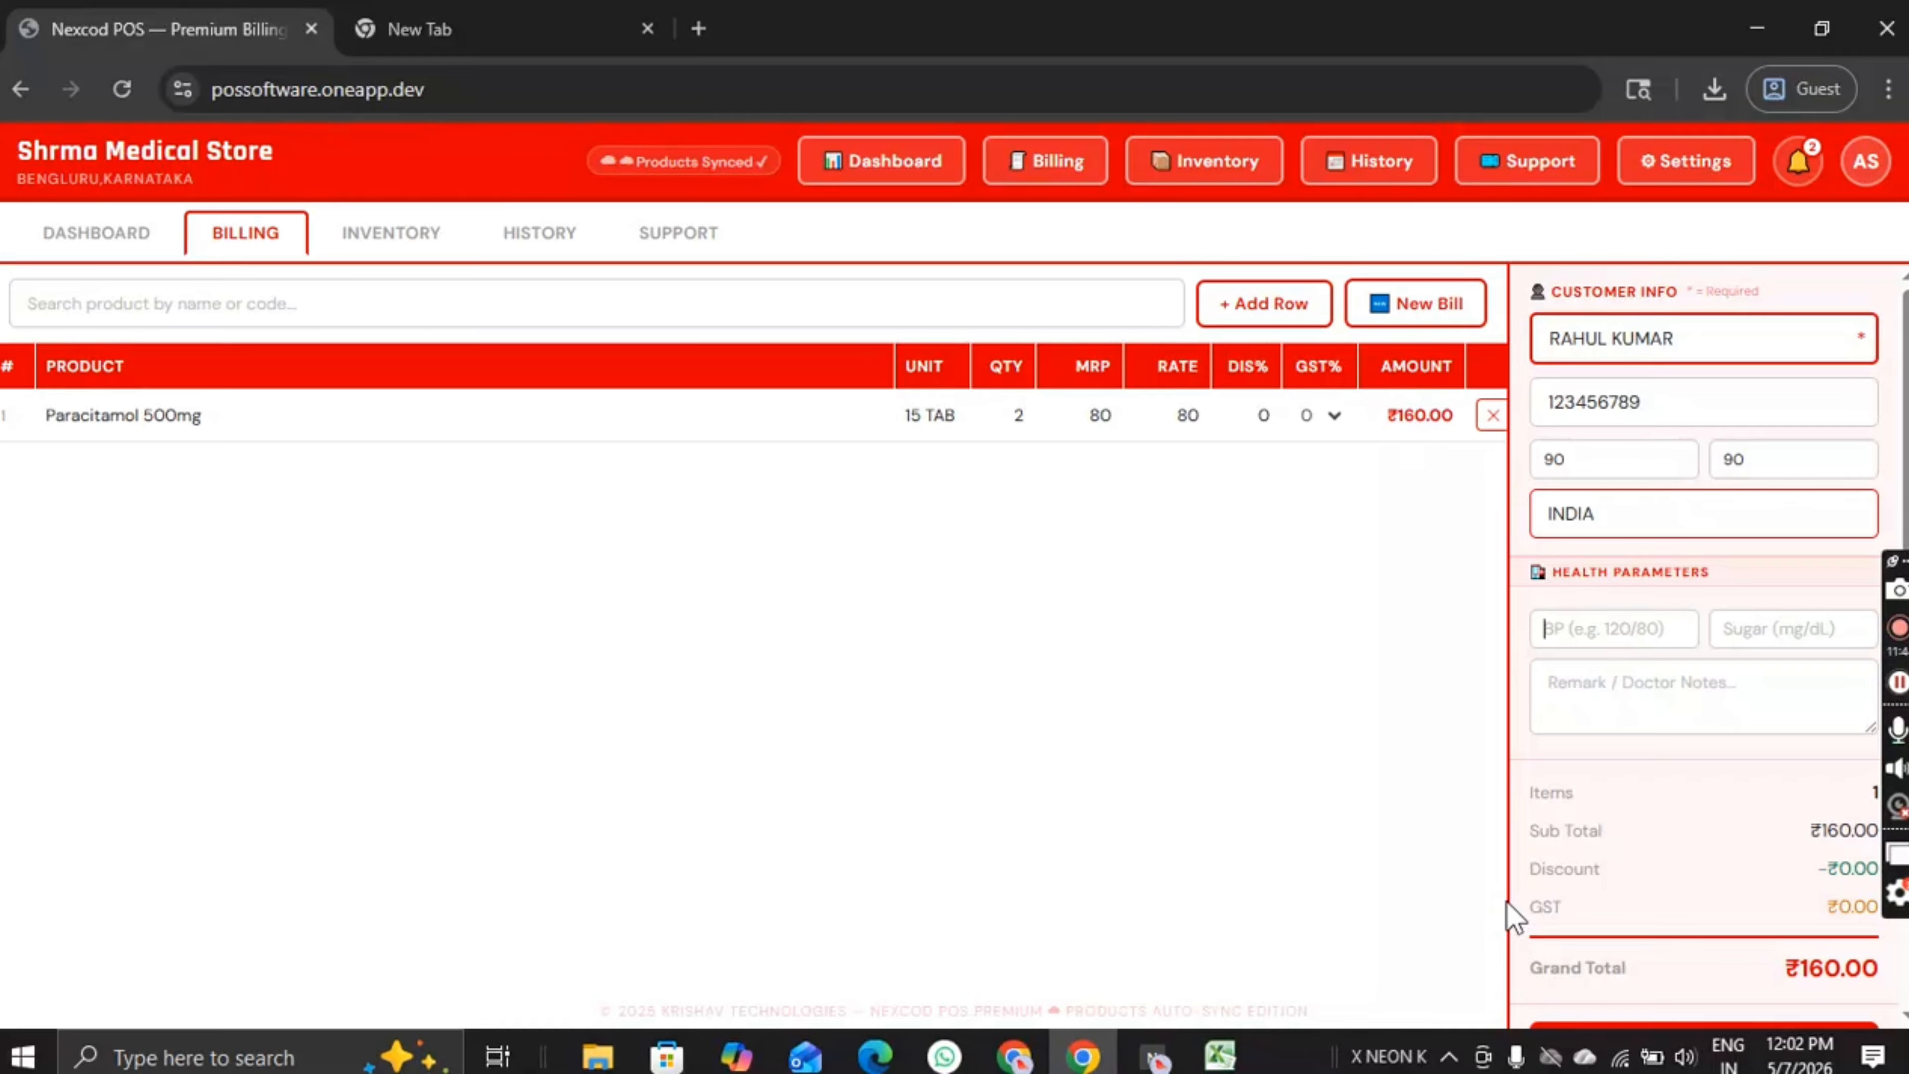
pyautogui.press('Tab')
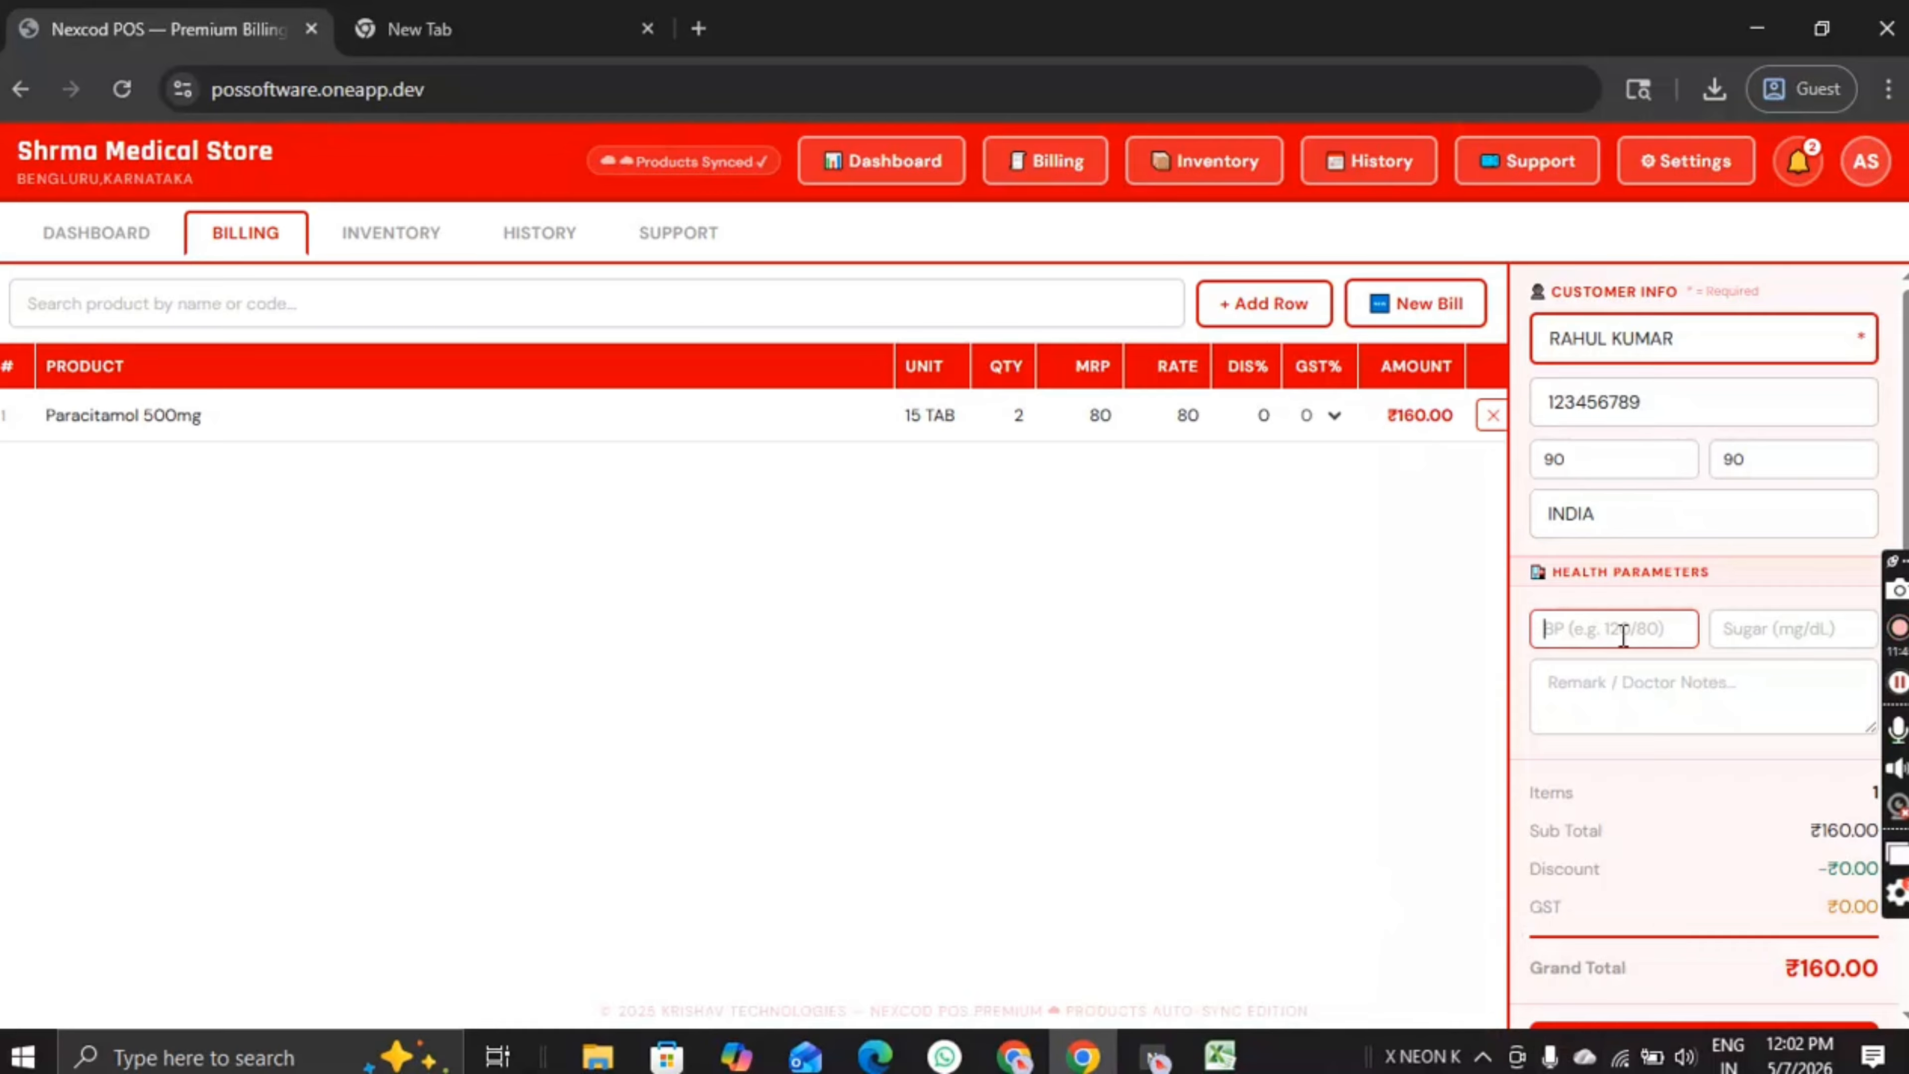
# Step: Set the BP, sugar level and doctor's remark fields to NA
pyautogui.click(1730, 628)
pyautogui.click(1683, 691)
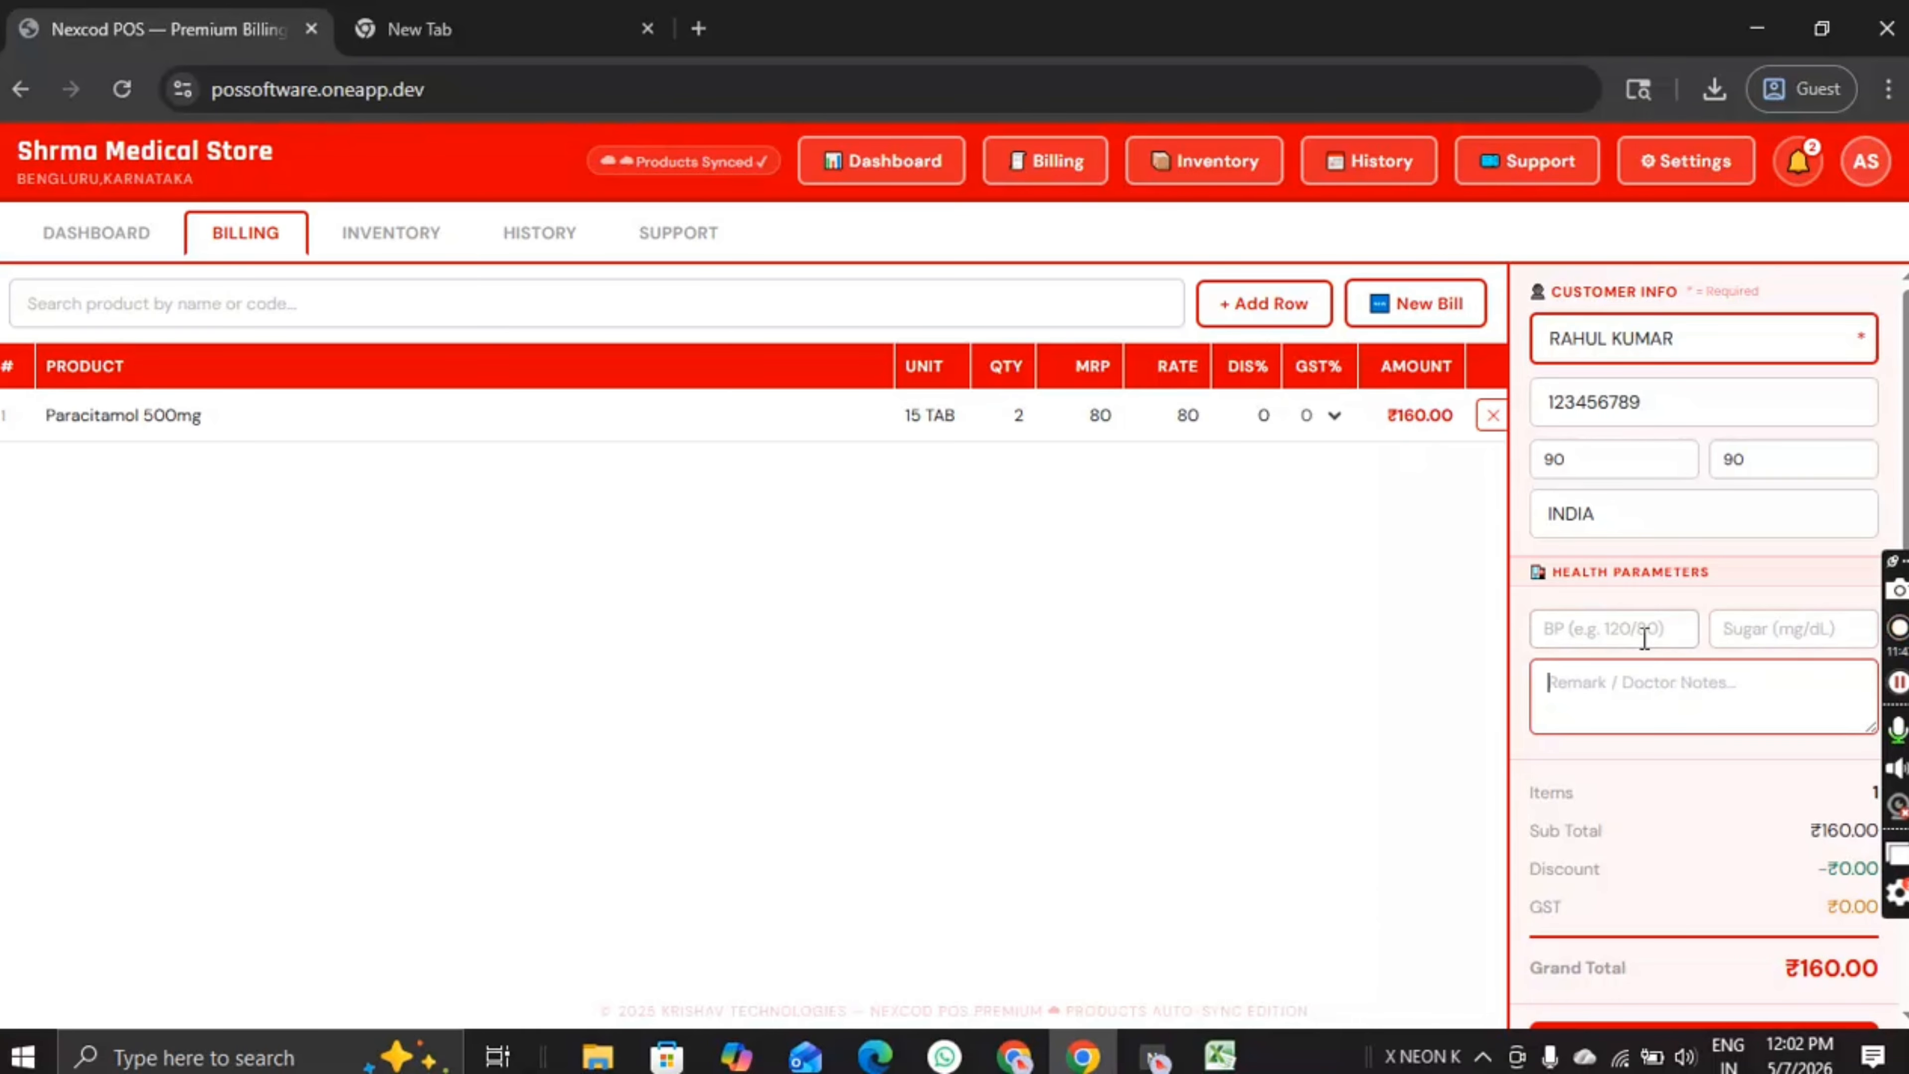
pyautogui.click(1645, 638)
pyautogui.click(1729, 628)
pyautogui.click(1665, 642)
pyautogui.click(1748, 636)
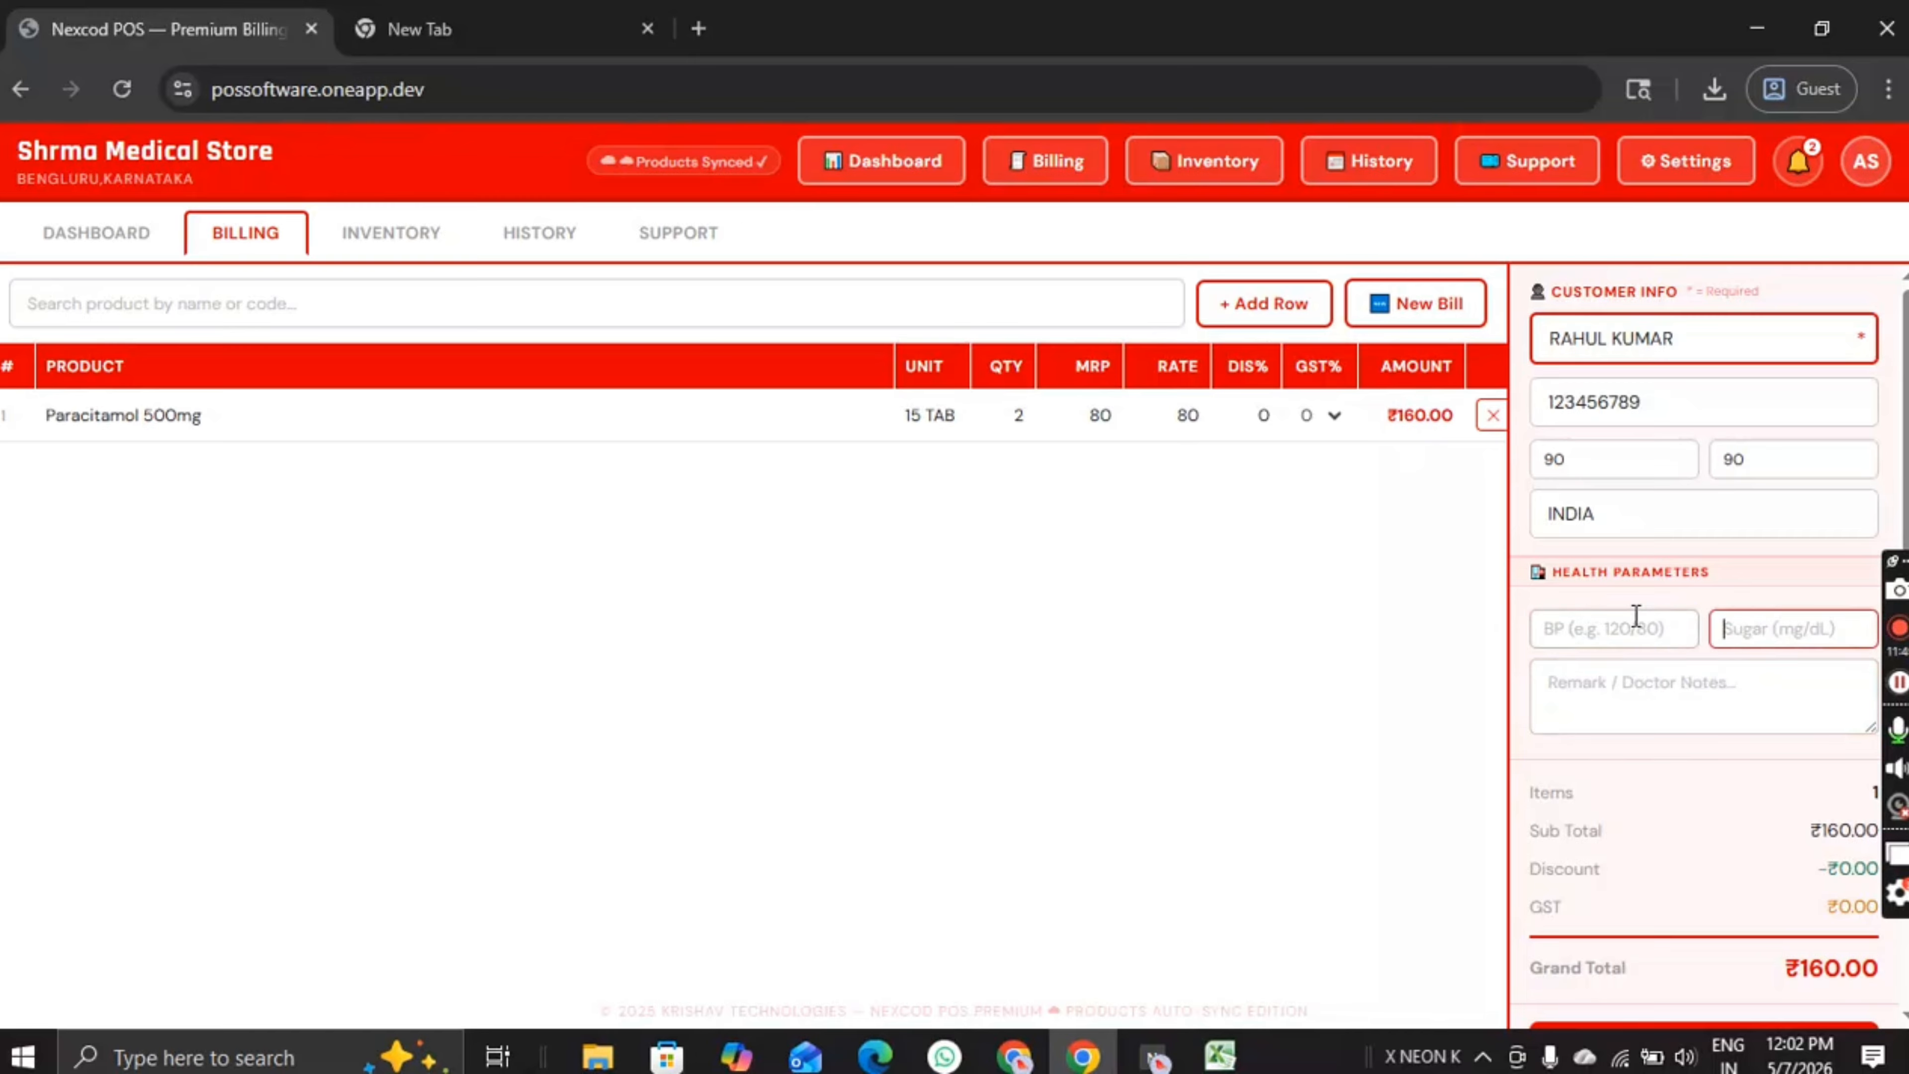
pyautogui.click(1636, 616)
pyautogui.write('NA')
pyautogui.press('Tab')
pyautogui.write('NA')
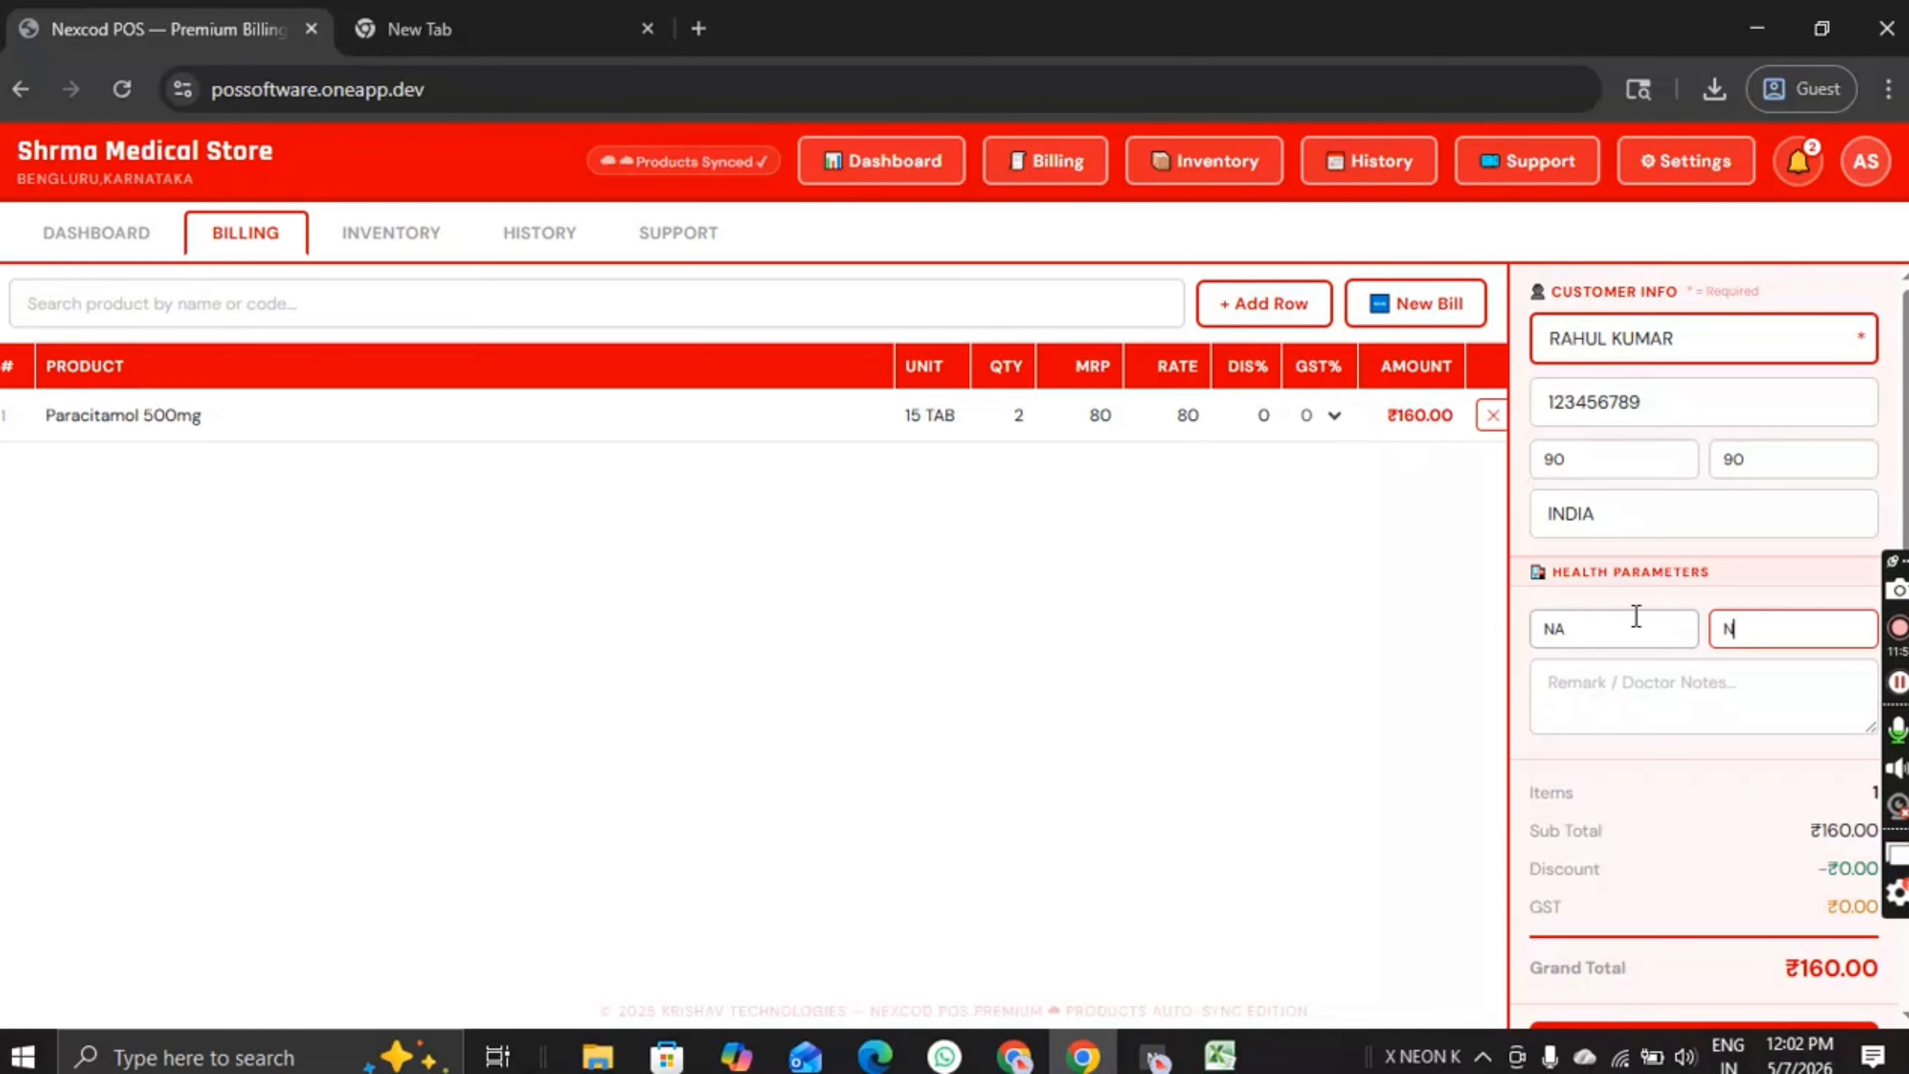
pyautogui.press('Tab')
pyautogui.write('N')
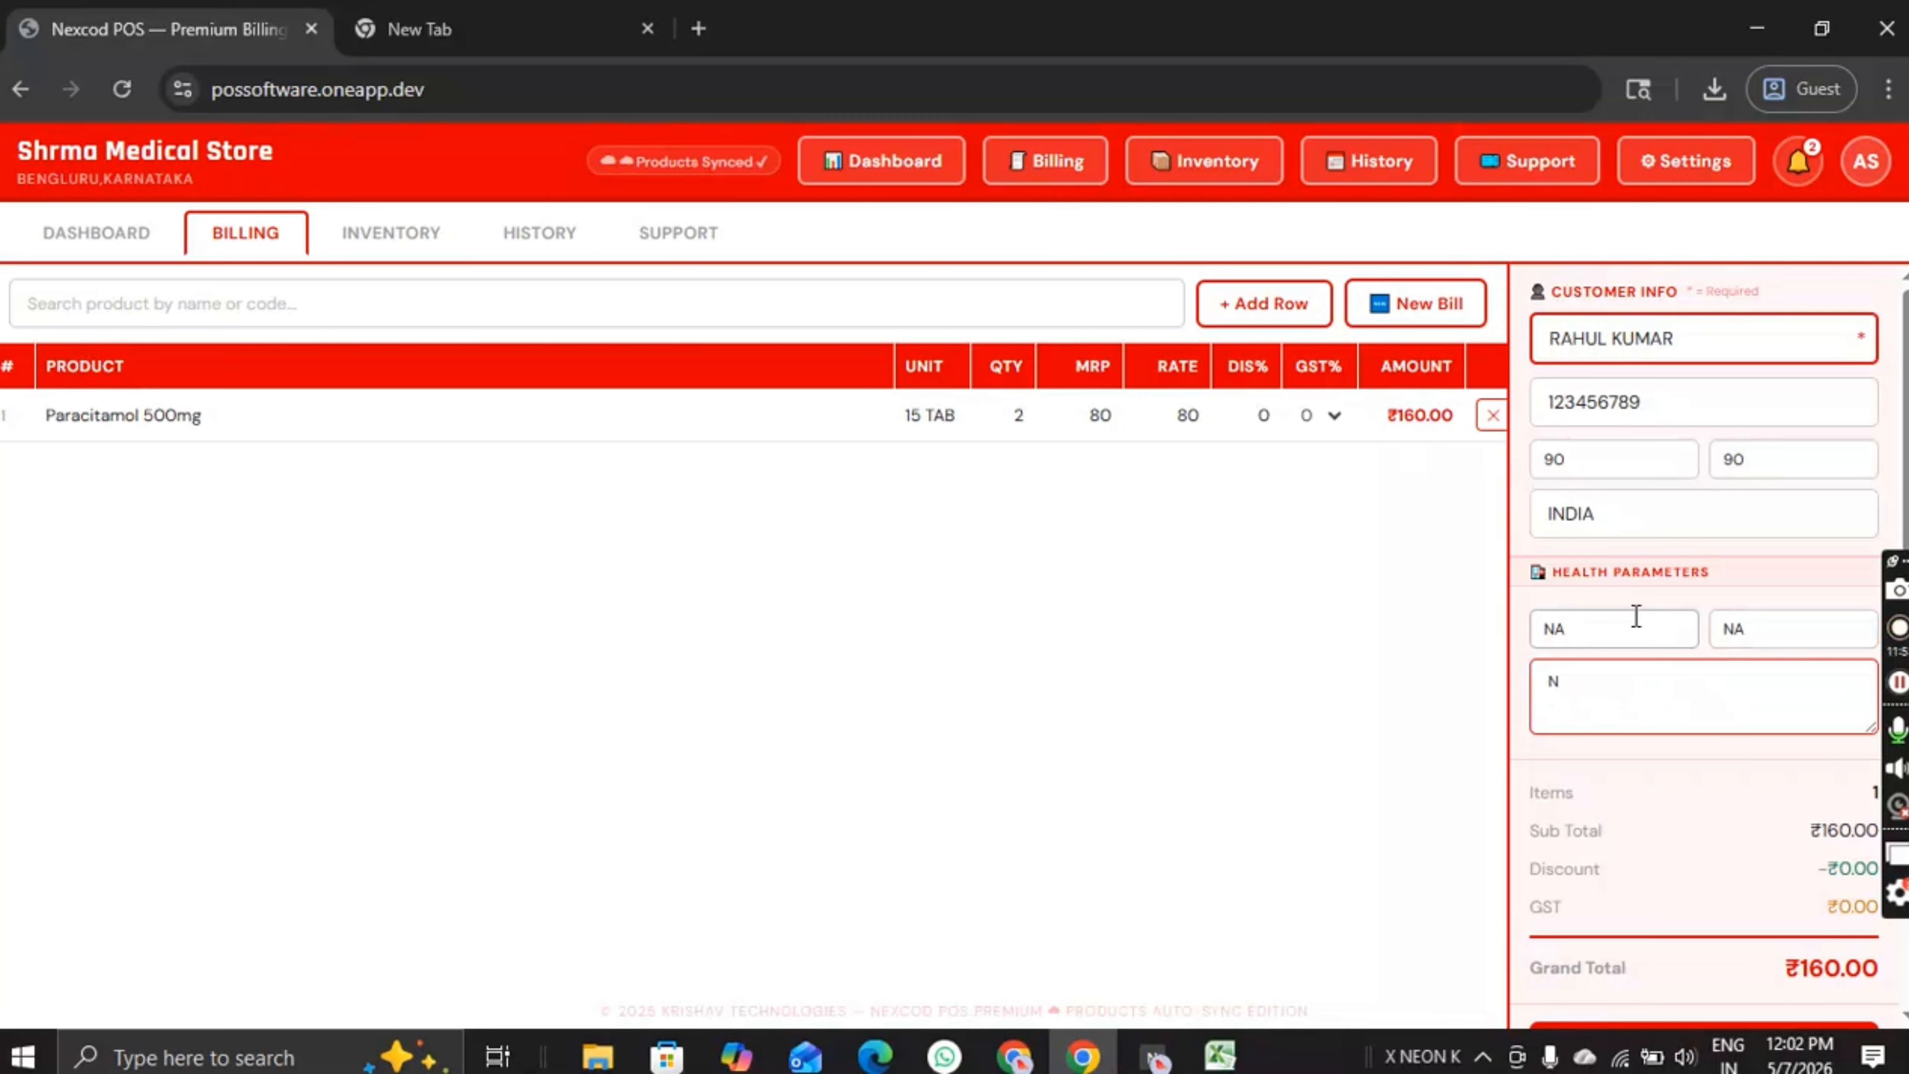
pyautogui.write('A')
# Step: Scroll the customer panel down to reach Print & Save
pyautogui.scroll(-1, 1632, 618)
pyautogui.scroll(1, 1722, 682)
pyautogui.scroll(-2, 1658, 316)
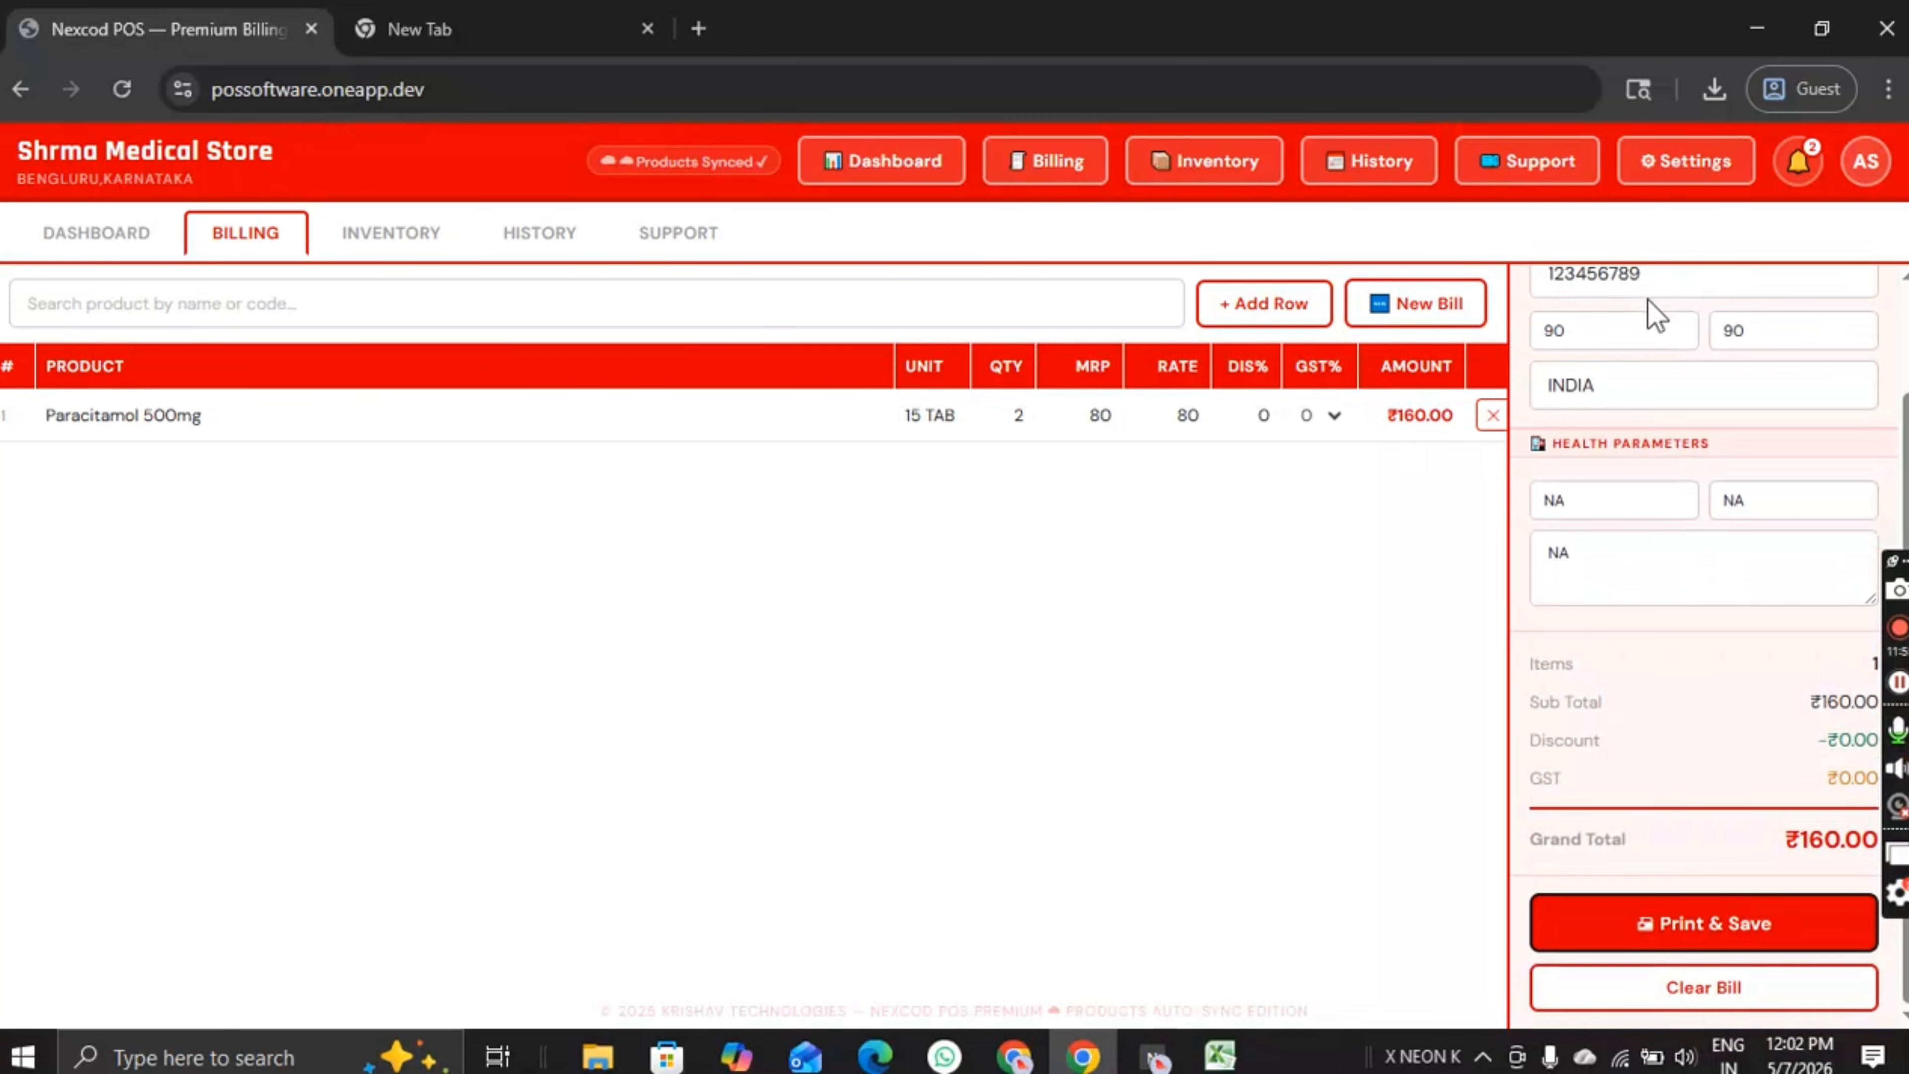
pyautogui.scroll(3, 1654, 316)
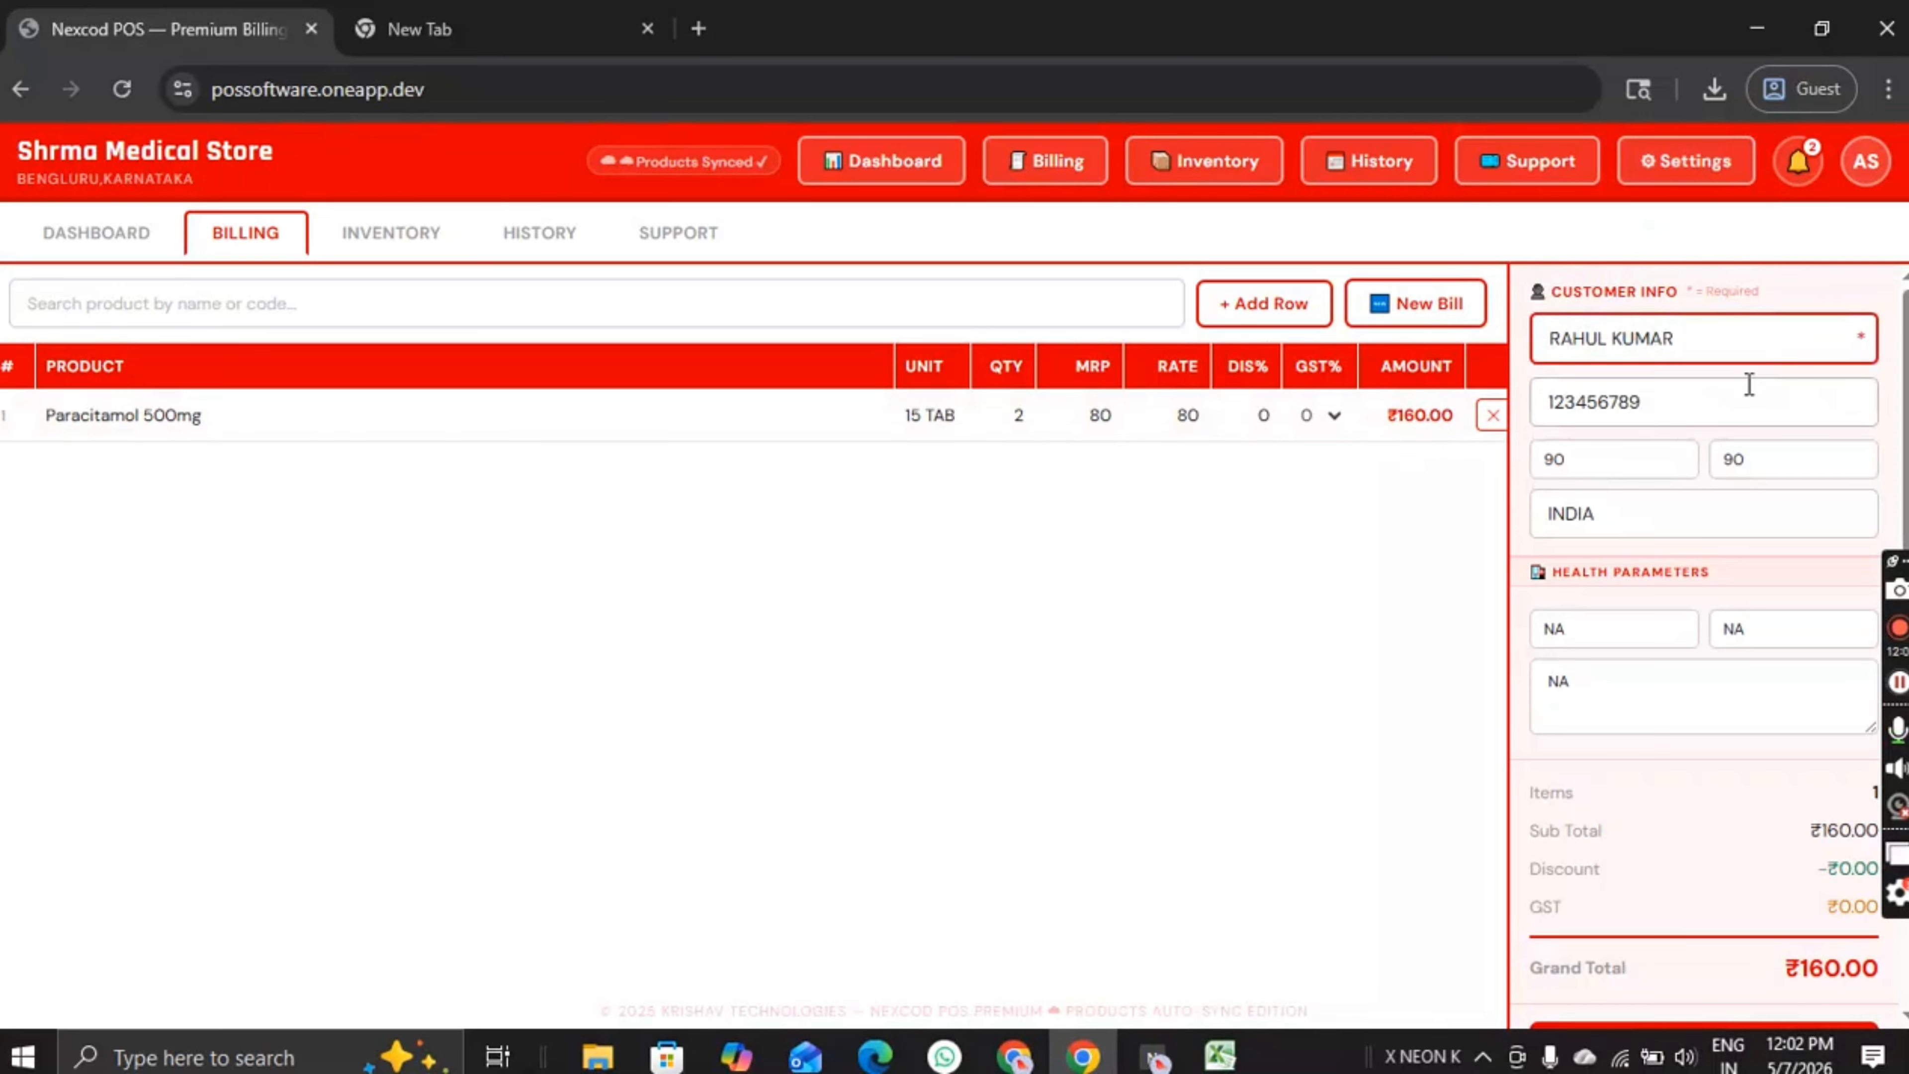
pyautogui.scroll(-2, 1702, 517)
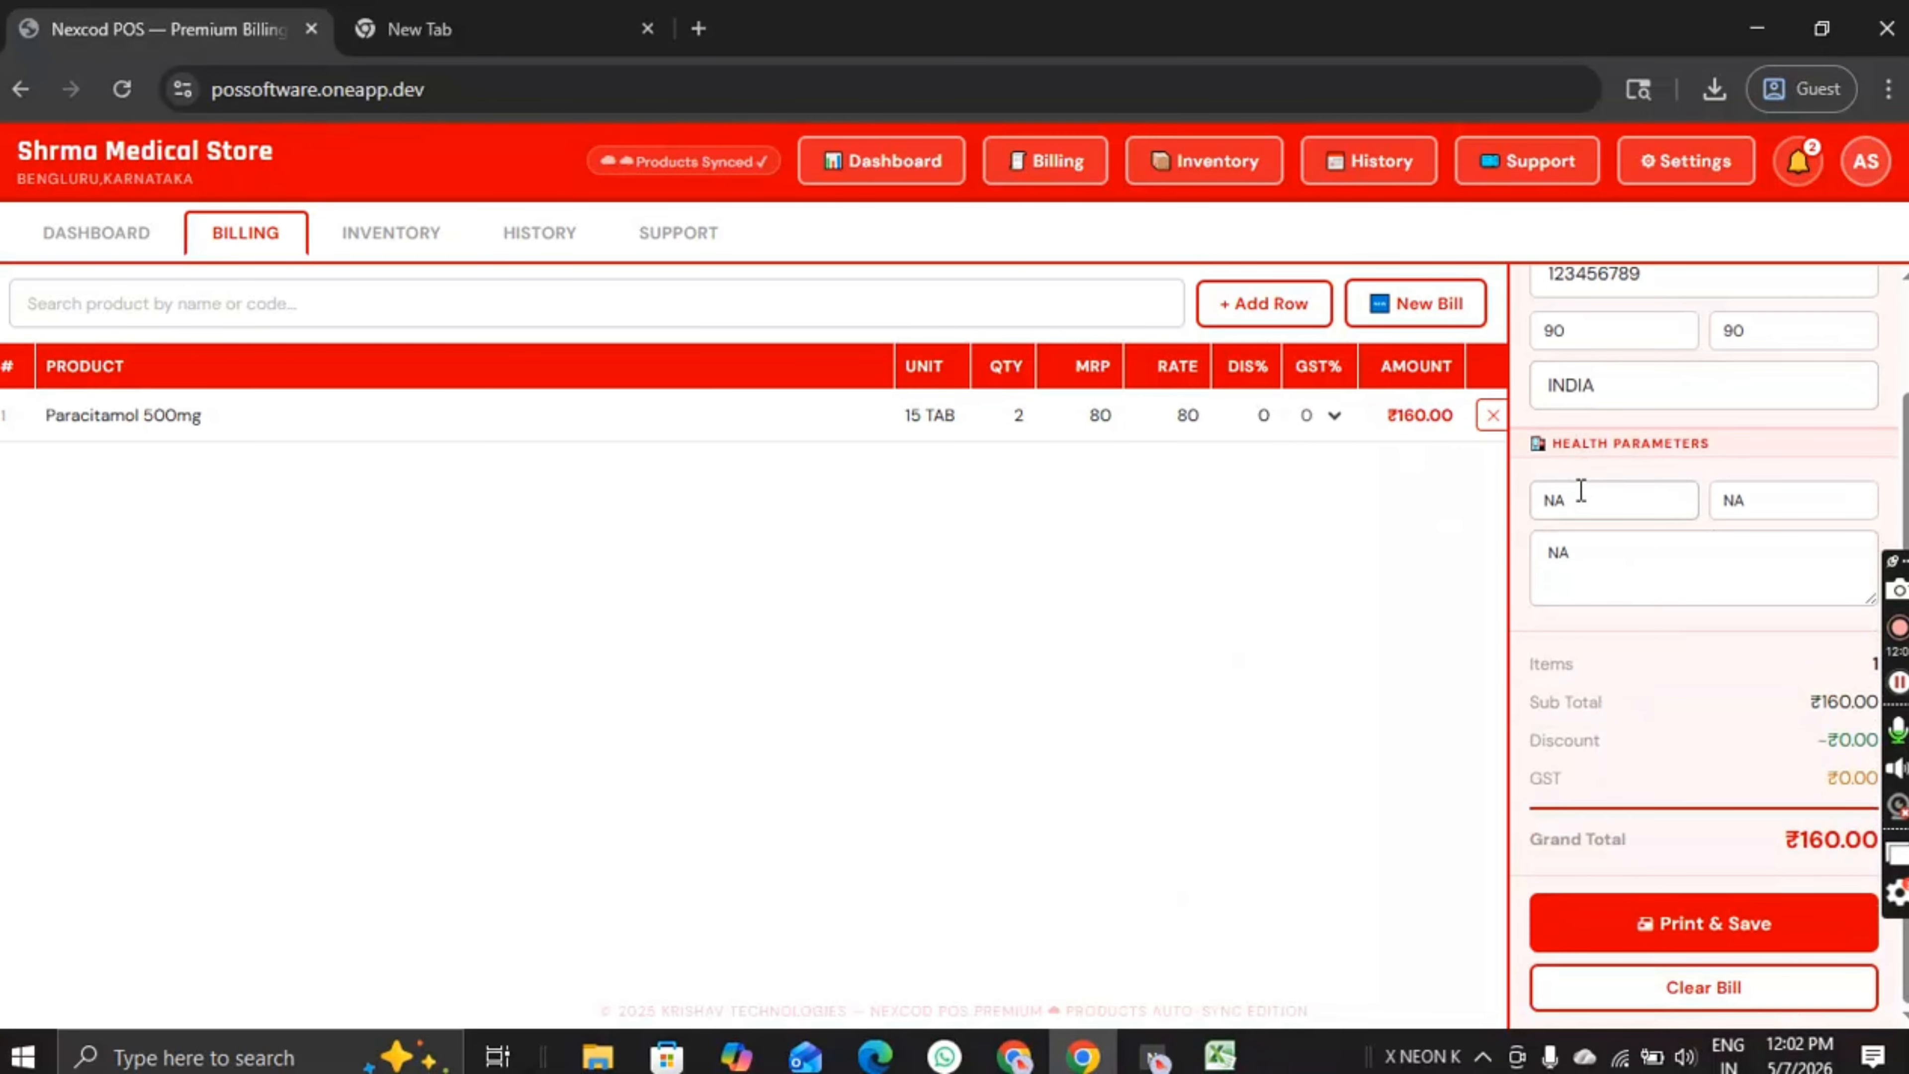
pyautogui.scroll(2, 1578, 490)
pyautogui.scroll(-2, 1590, 477)
pyautogui.scroll(2, 1790, 554)
pyautogui.scroll(-2, 1766, 639)
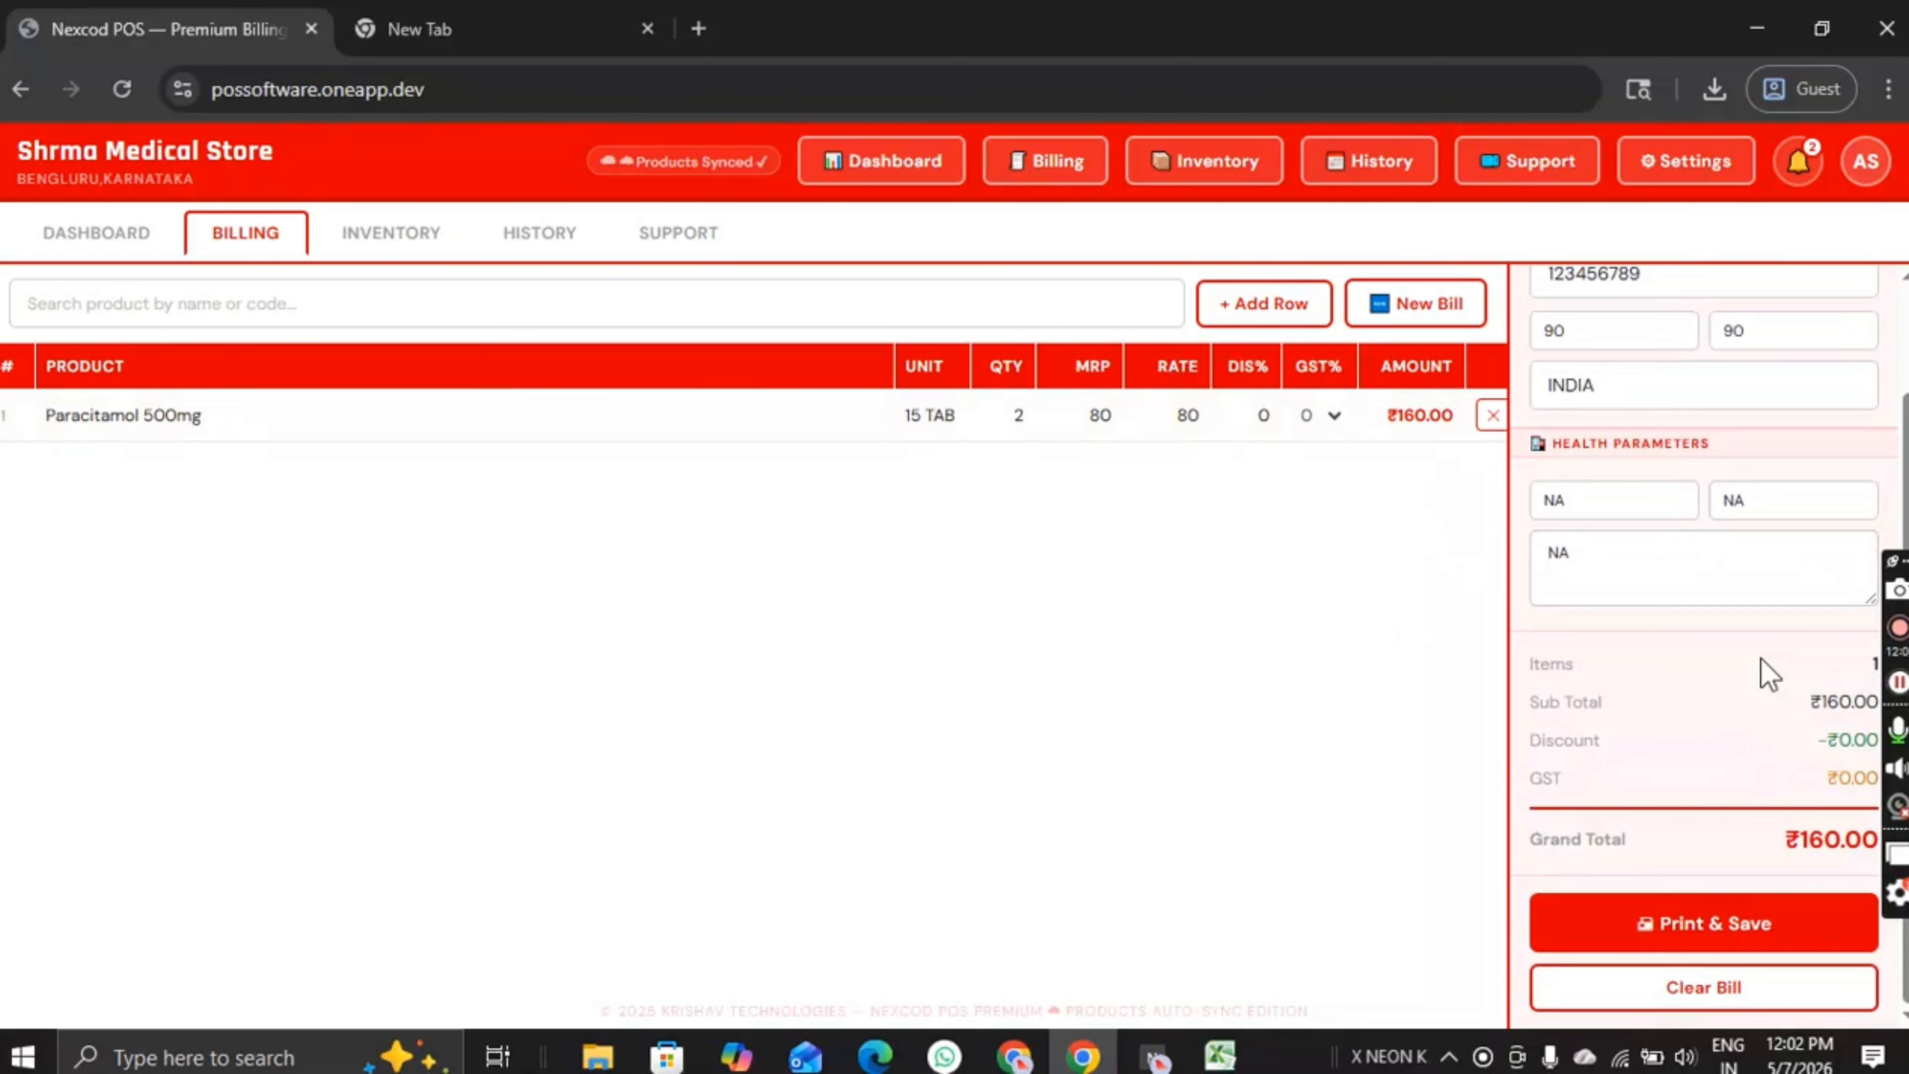
# Step: Save the ₹160.00 bill with ₹150 received and ₹10.00 due, and send it to print
pyautogui.click(1704, 927)
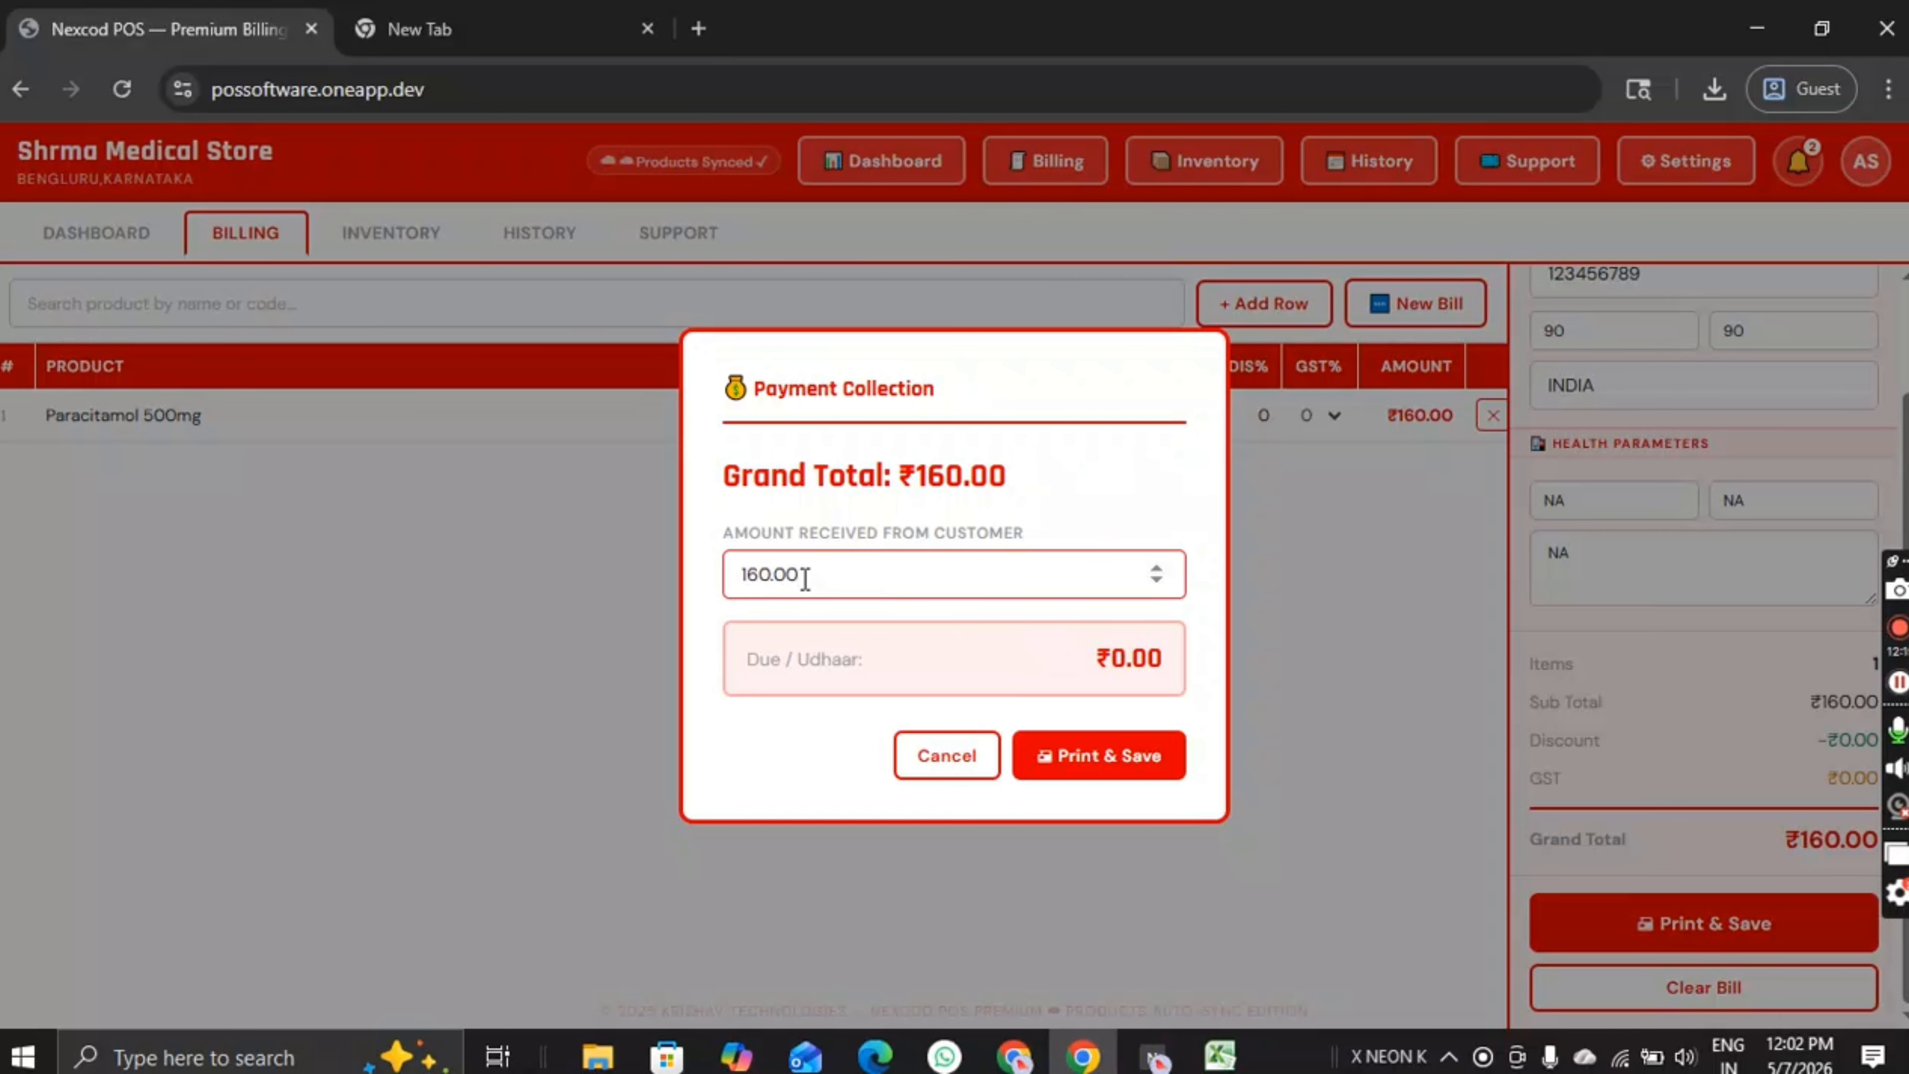
pyautogui.press('BackSpace')
pyautogui.press('BackSpace')
pyautogui.press('BackSpace')
pyautogui.press('BackSpace')
pyautogui.press('BackSpace')
pyautogui.press('BackSpace')
pyautogui.write('150')
pyautogui.moveTo(864, 659); pyautogui.dragTo(745, 660)
pyautogui.moveTo(1027, 670); pyautogui.dragTo(1172, 661)
pyautogui.click(1154, 659)
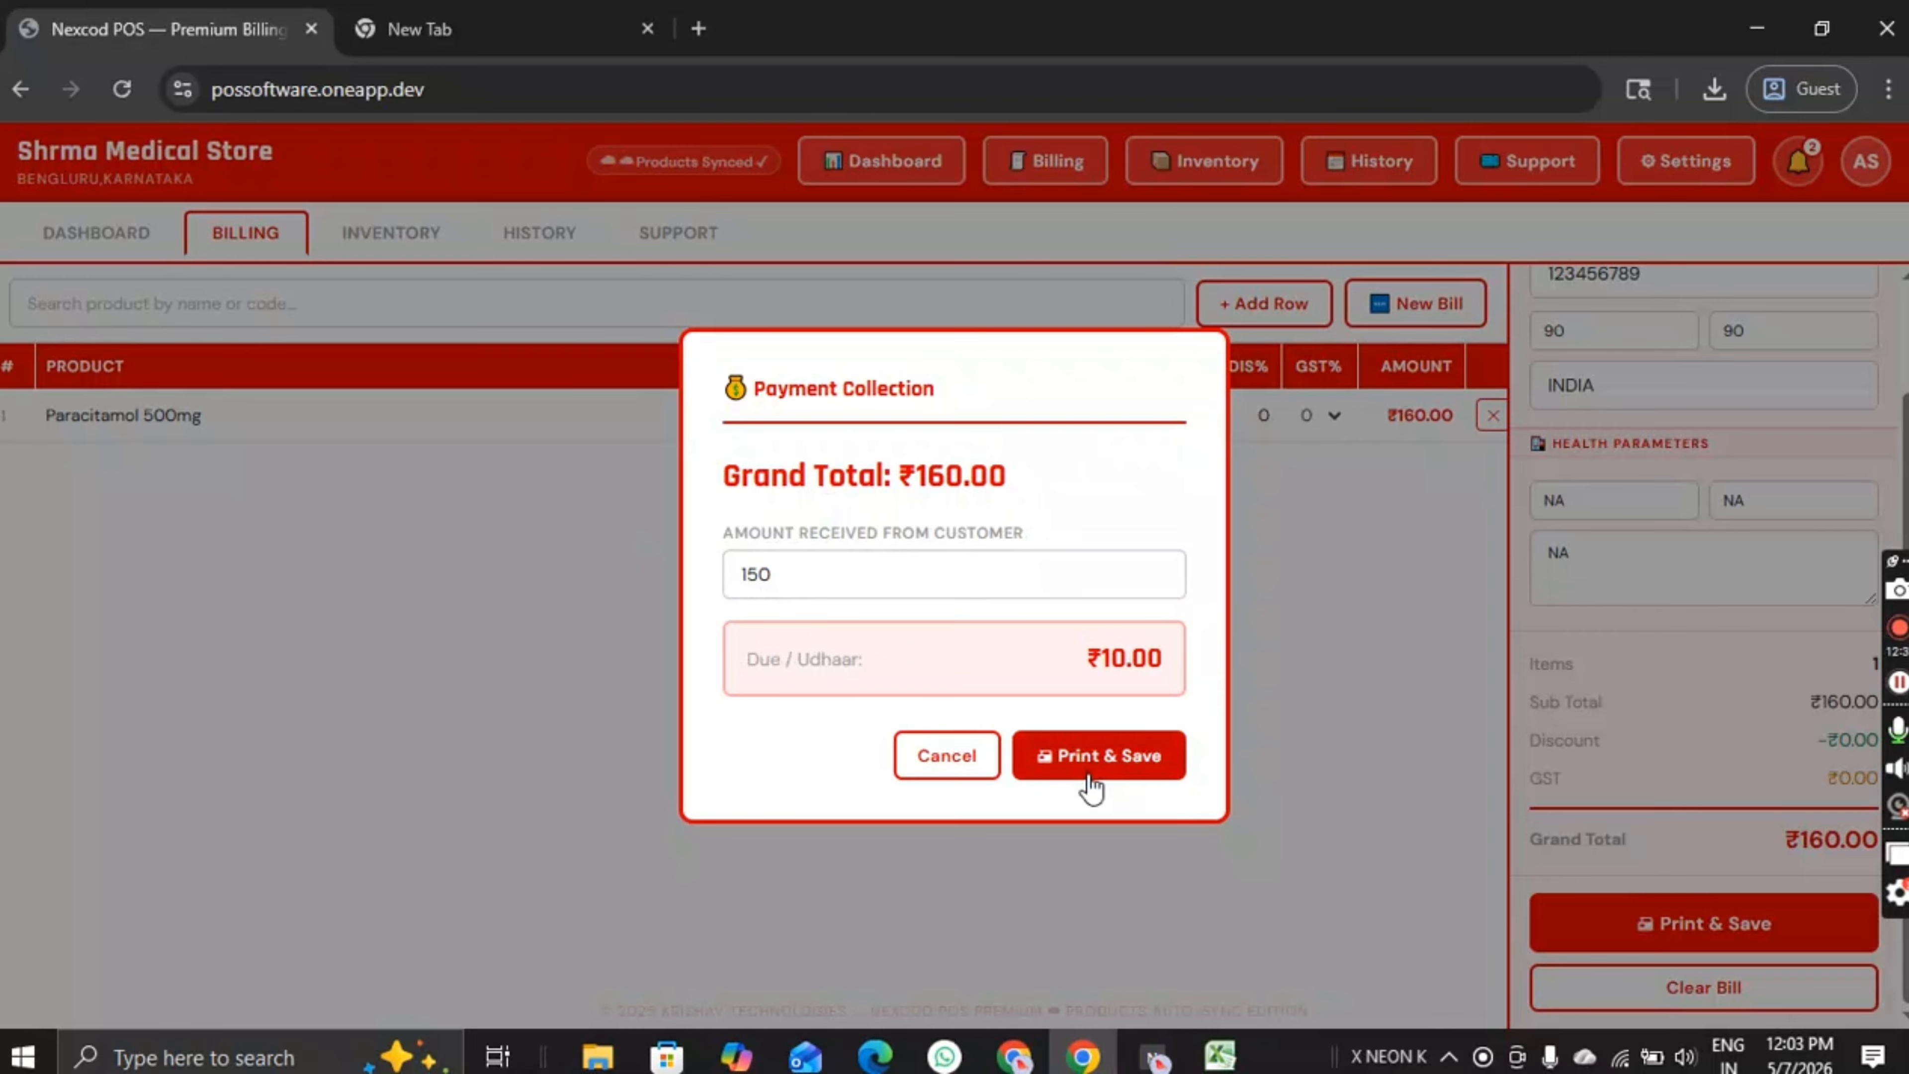
pyautogui.click(1105, 769)
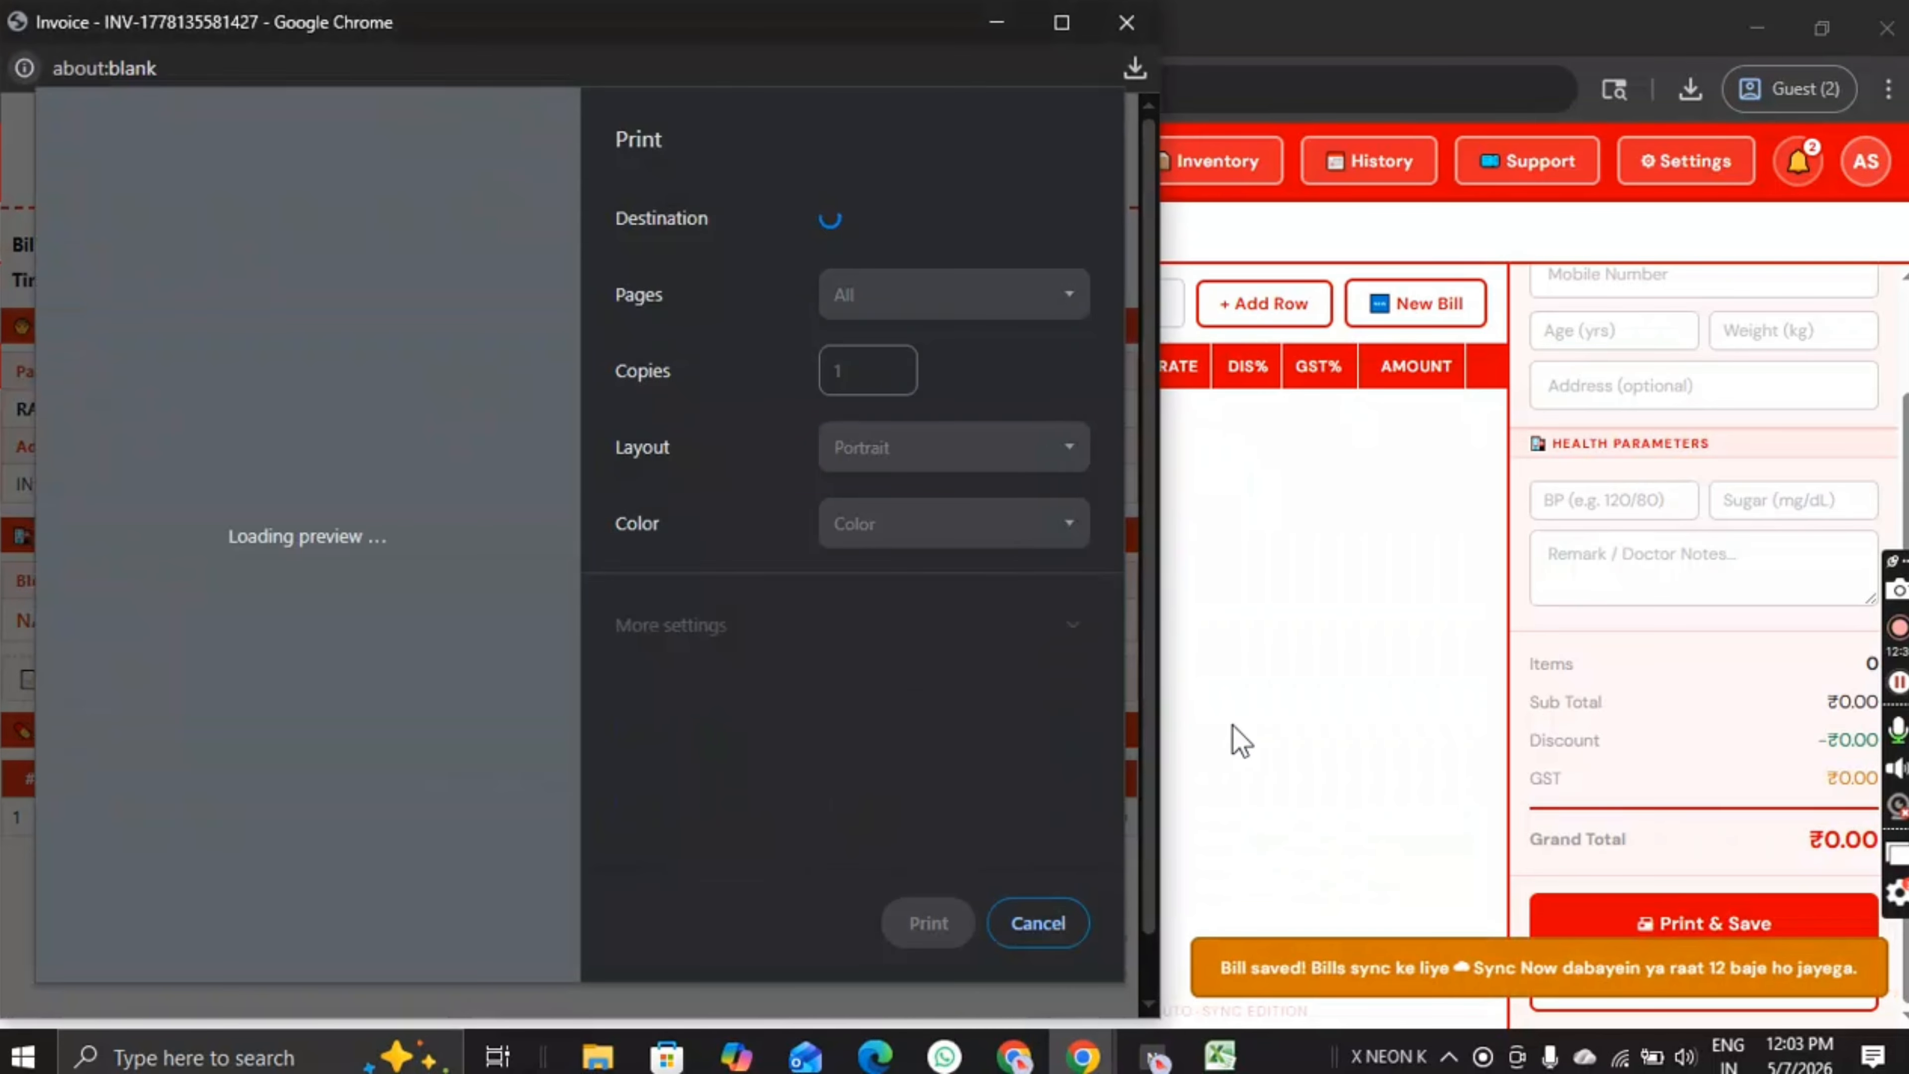
# Step: Cancel printing and maximize the invoice window
pyautogui.click(1038, 923)
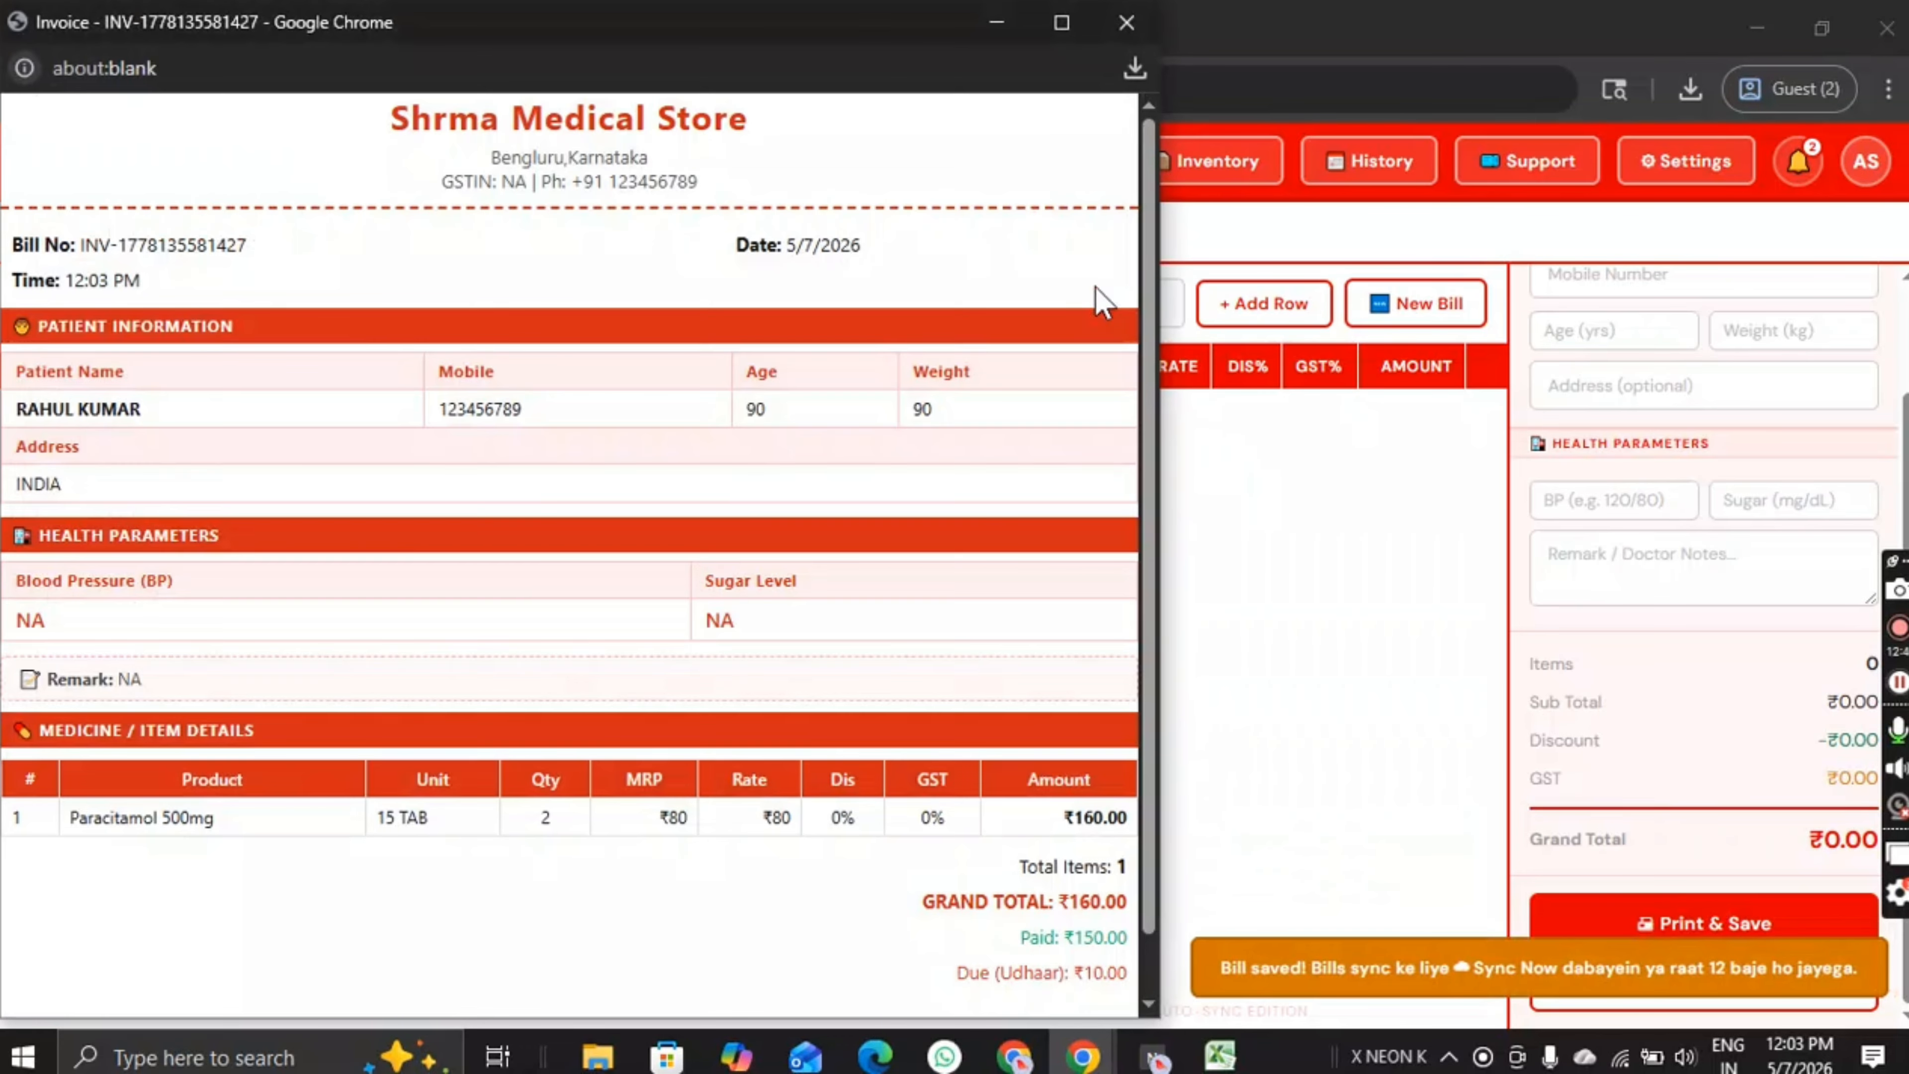
pyautogui.click(1062, 22)
pyautogui.scroll(-2, 1027, 550)
pyautogui.scroll(2, 1027, 550)
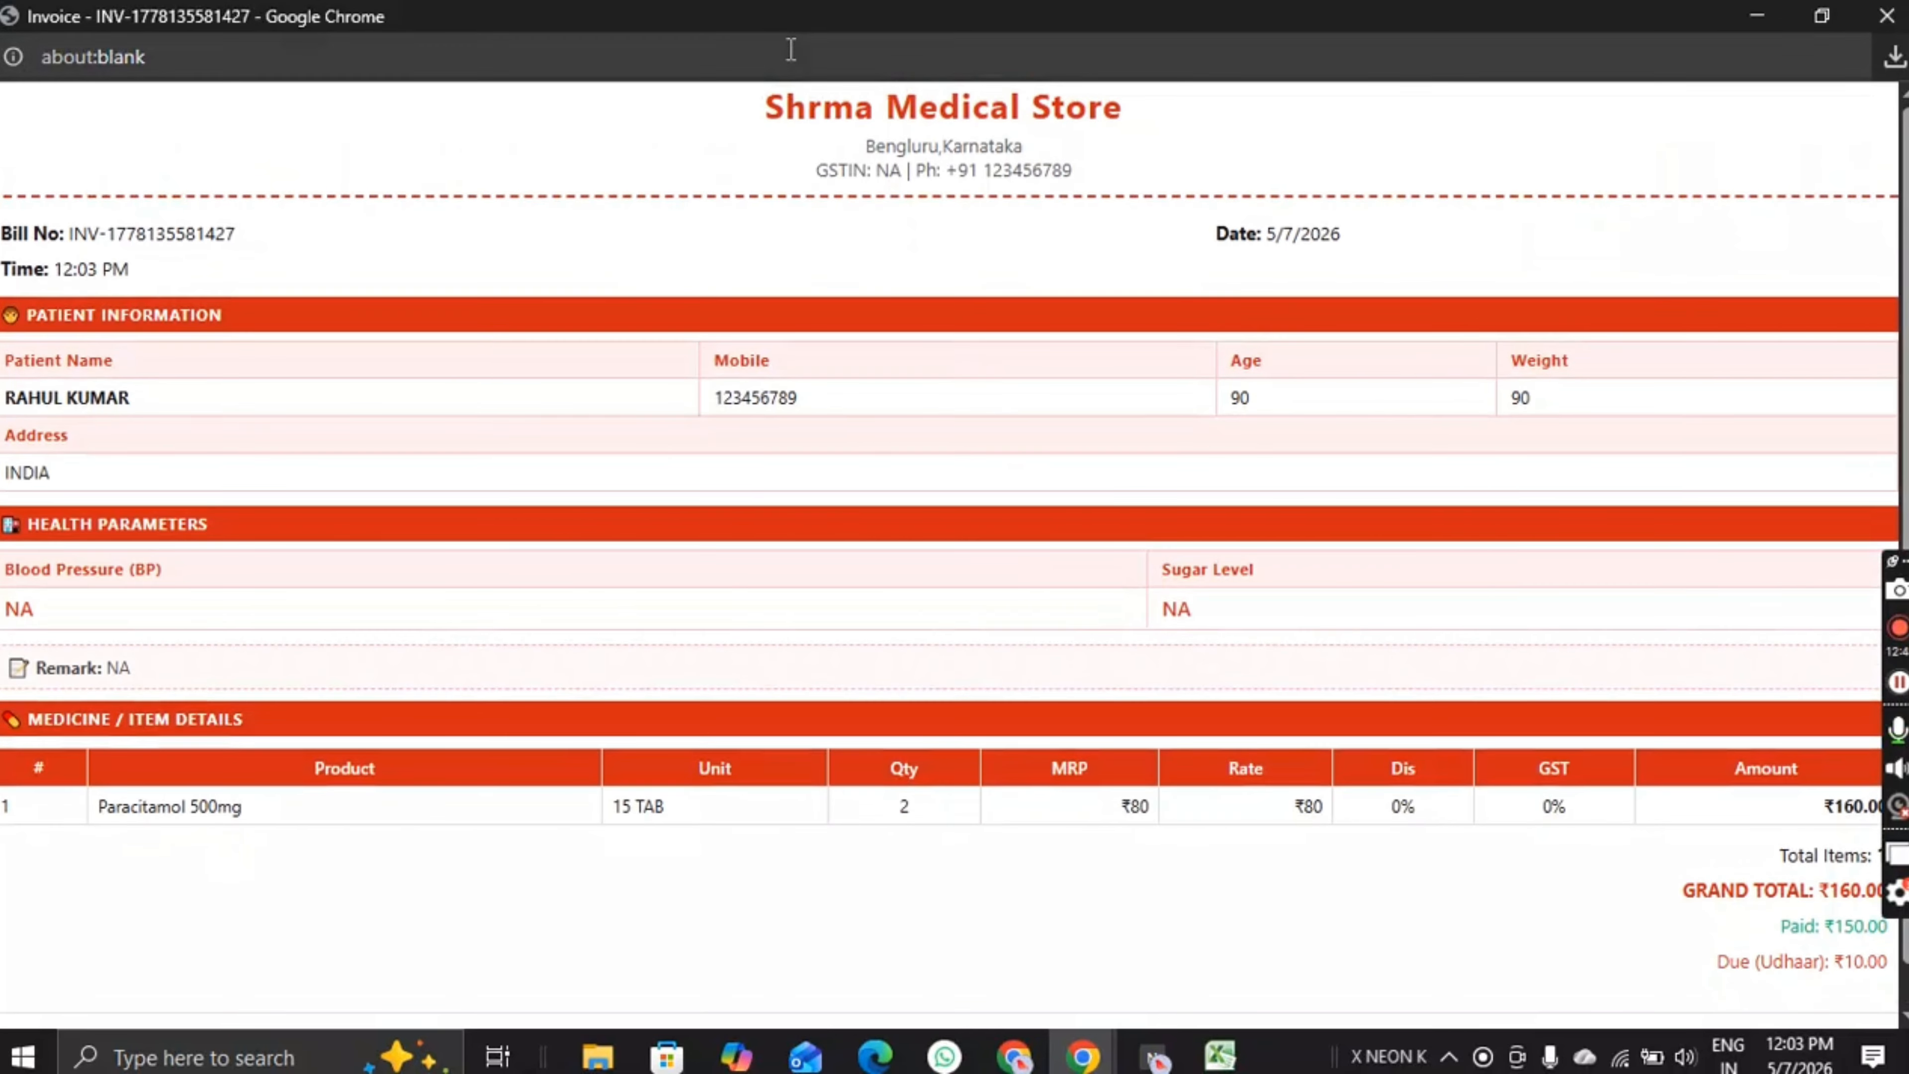
# Step: Review the invoice's store header, bill number, date and time
pyautogui.moveTo(762, 113)
pyautogui.mouseDown()
pyautogui.moveTo(1123, 113)
pyautogui.moveTo(1112, 179)
pyautogui.moveTo(781, 120)
pyautogui.mouseUp()
pyautogui.click(829, 197)
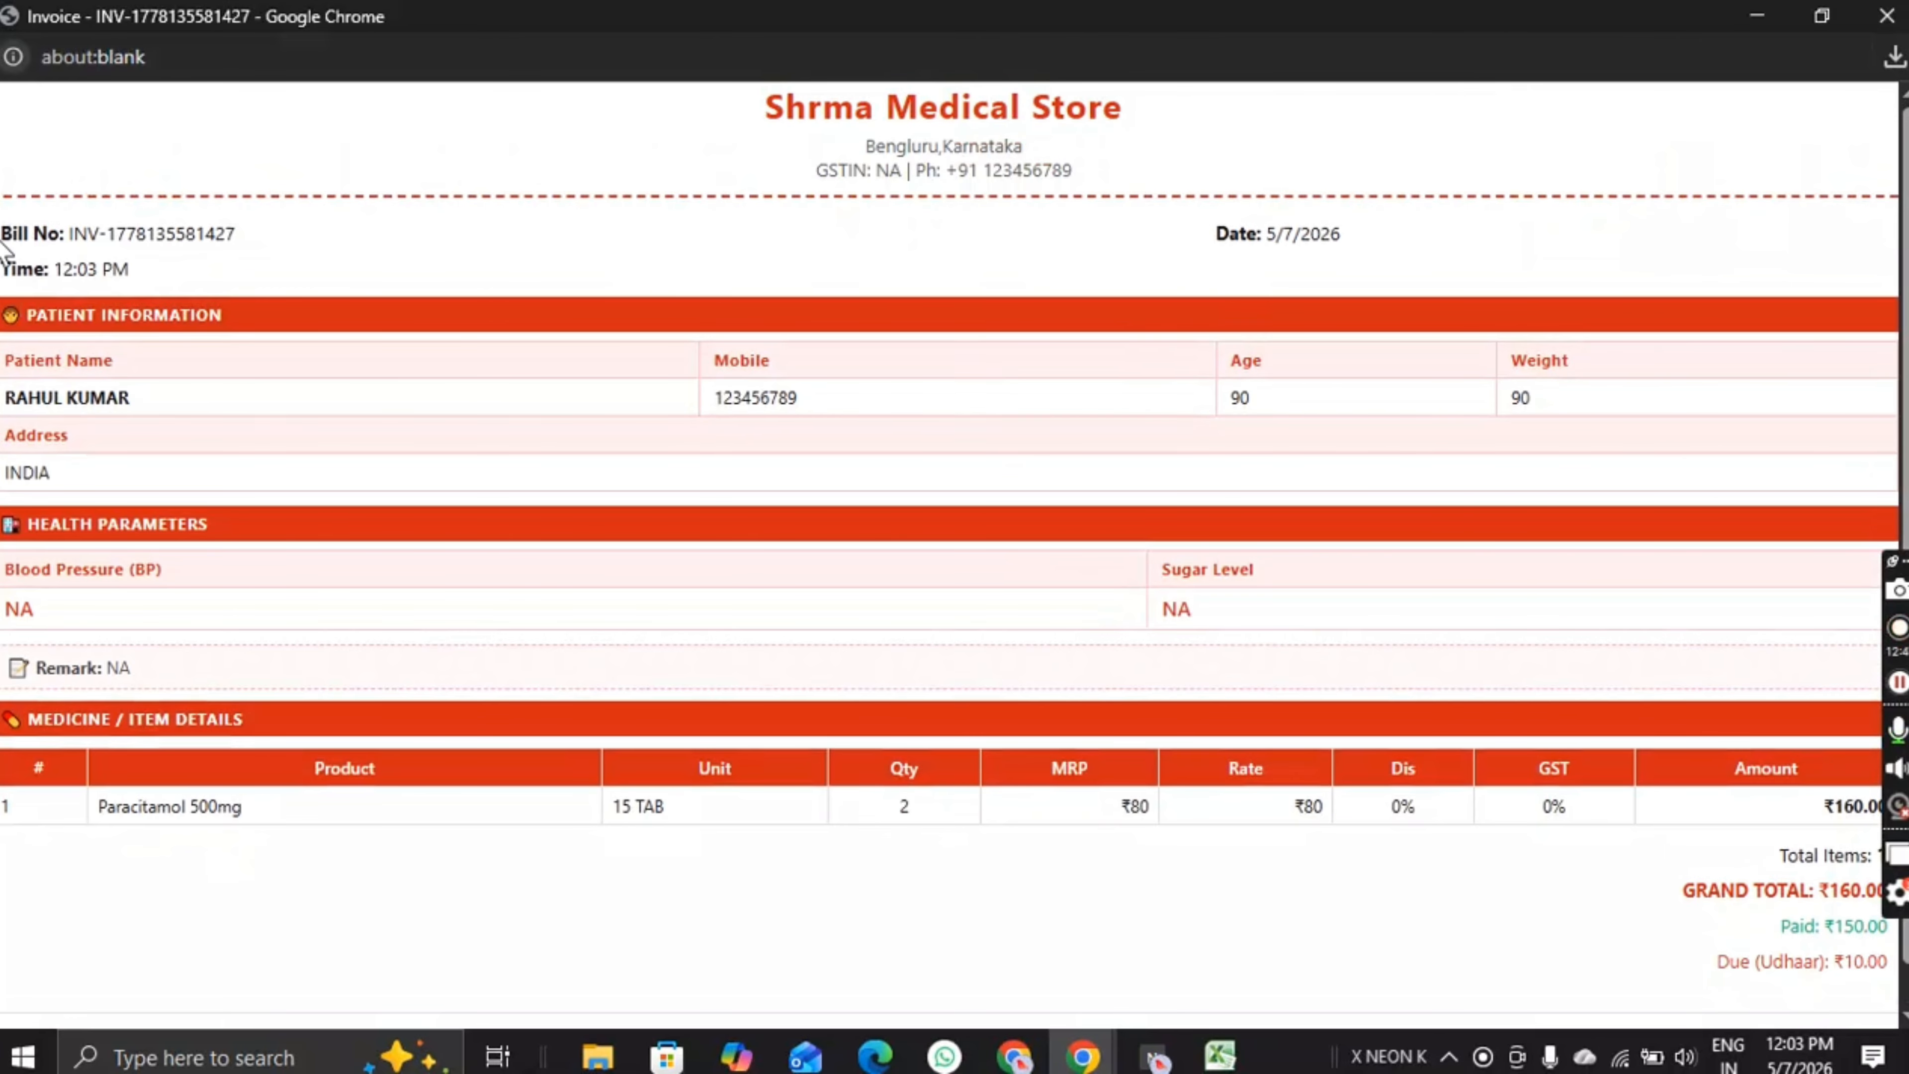
pyautogui.moveTo(1, 240); pyautogui.dragTo(134, 254)
pyautogui.click(1500, 241)
pyautogui.scroll(-1, 146, 371)
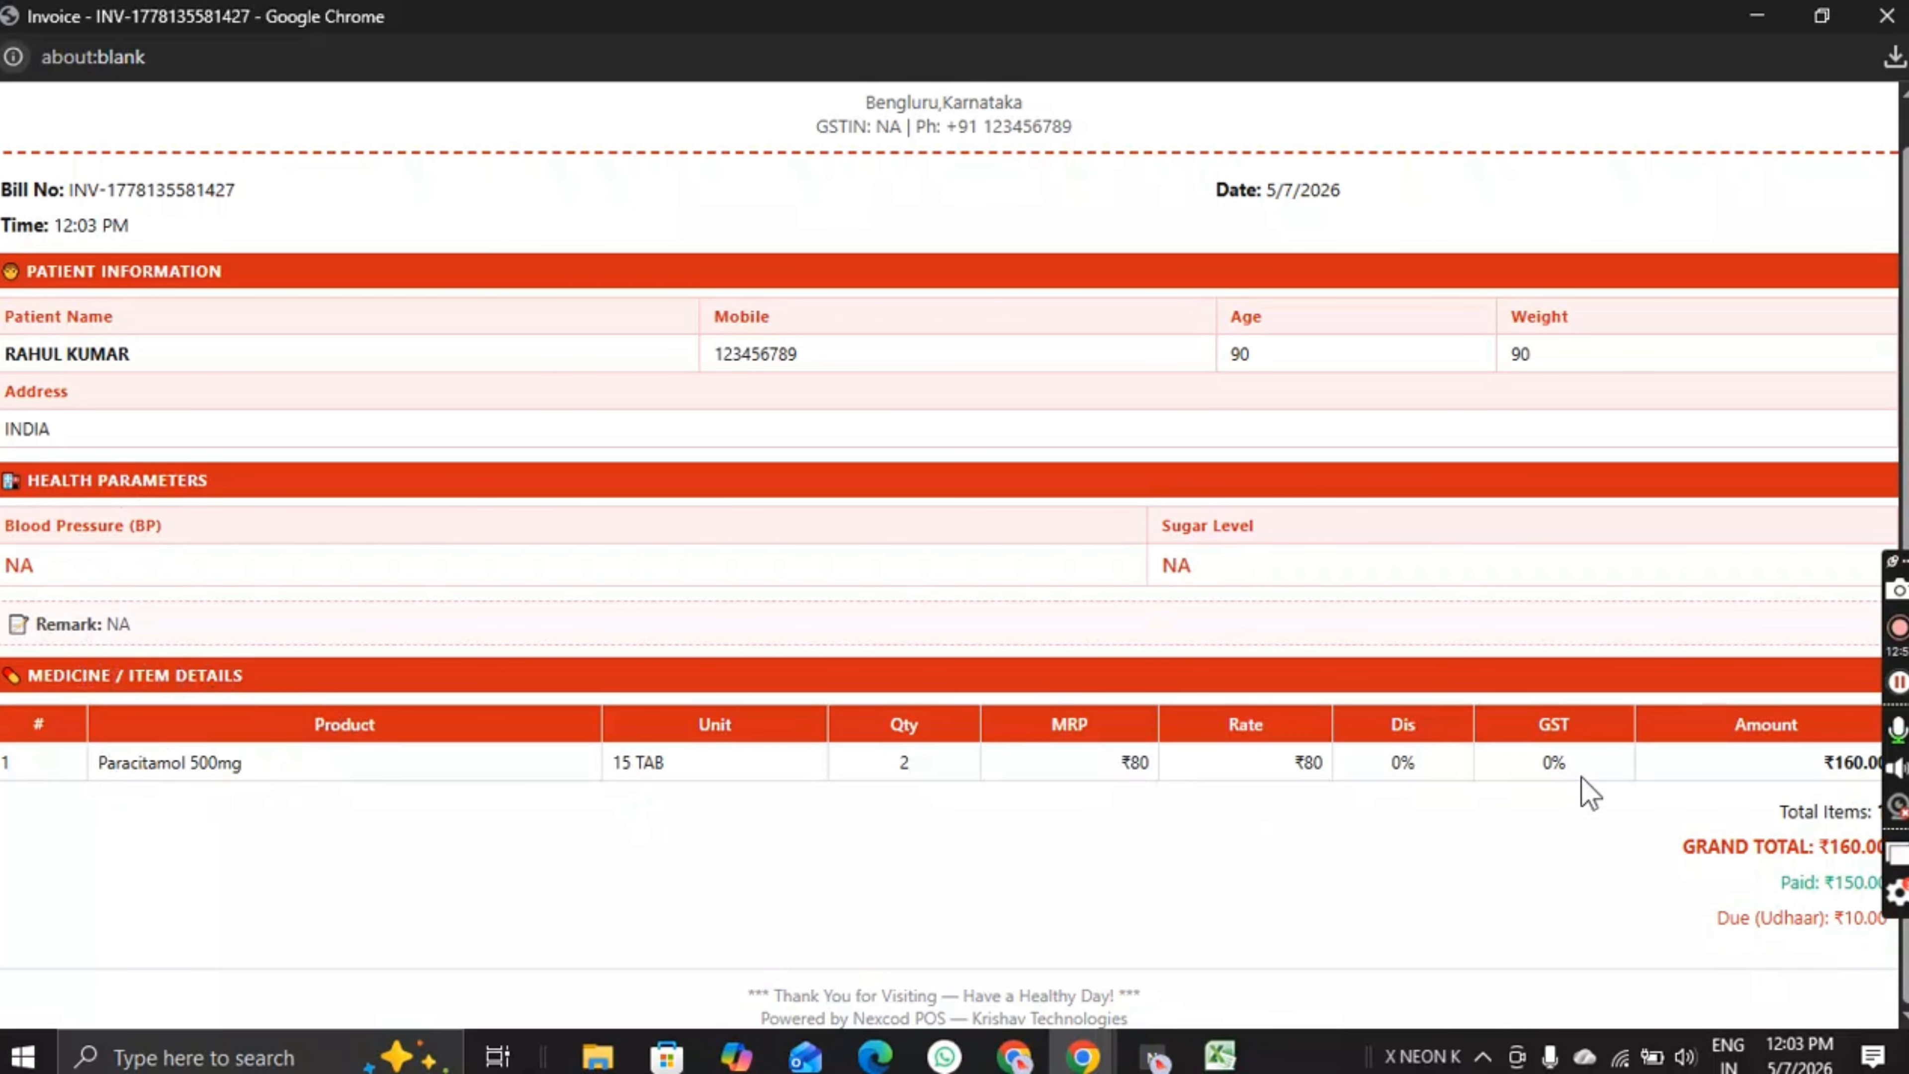
pyautogui.moveTo(1899, 560); pyautogui.dragTo(1899, 237)
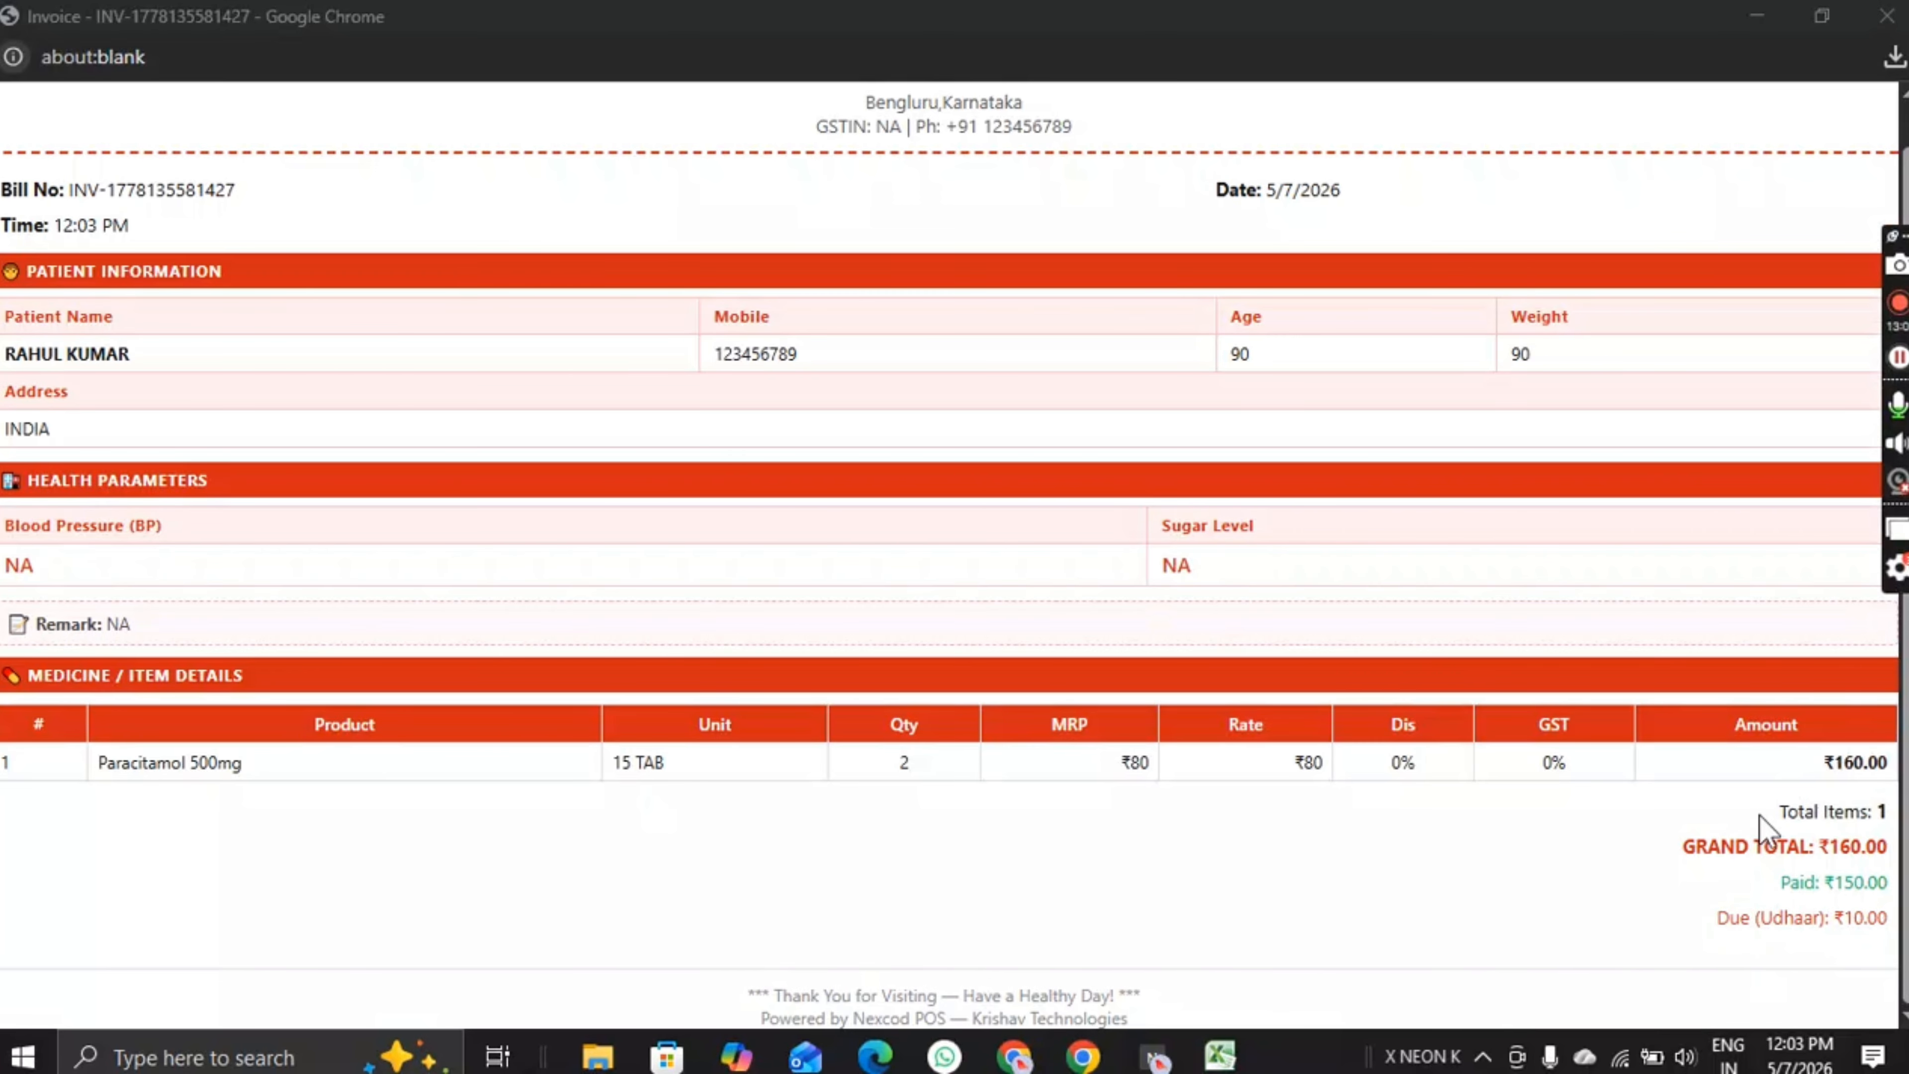
# Step: Check the invoice totals: grand total ₹160.00, paid ₹150.00, due ₹10.00
pyautogui.moveTo(1762, 819); pyautogui.dragTo(1865, 807)
pyautogui.click(1428, 784)
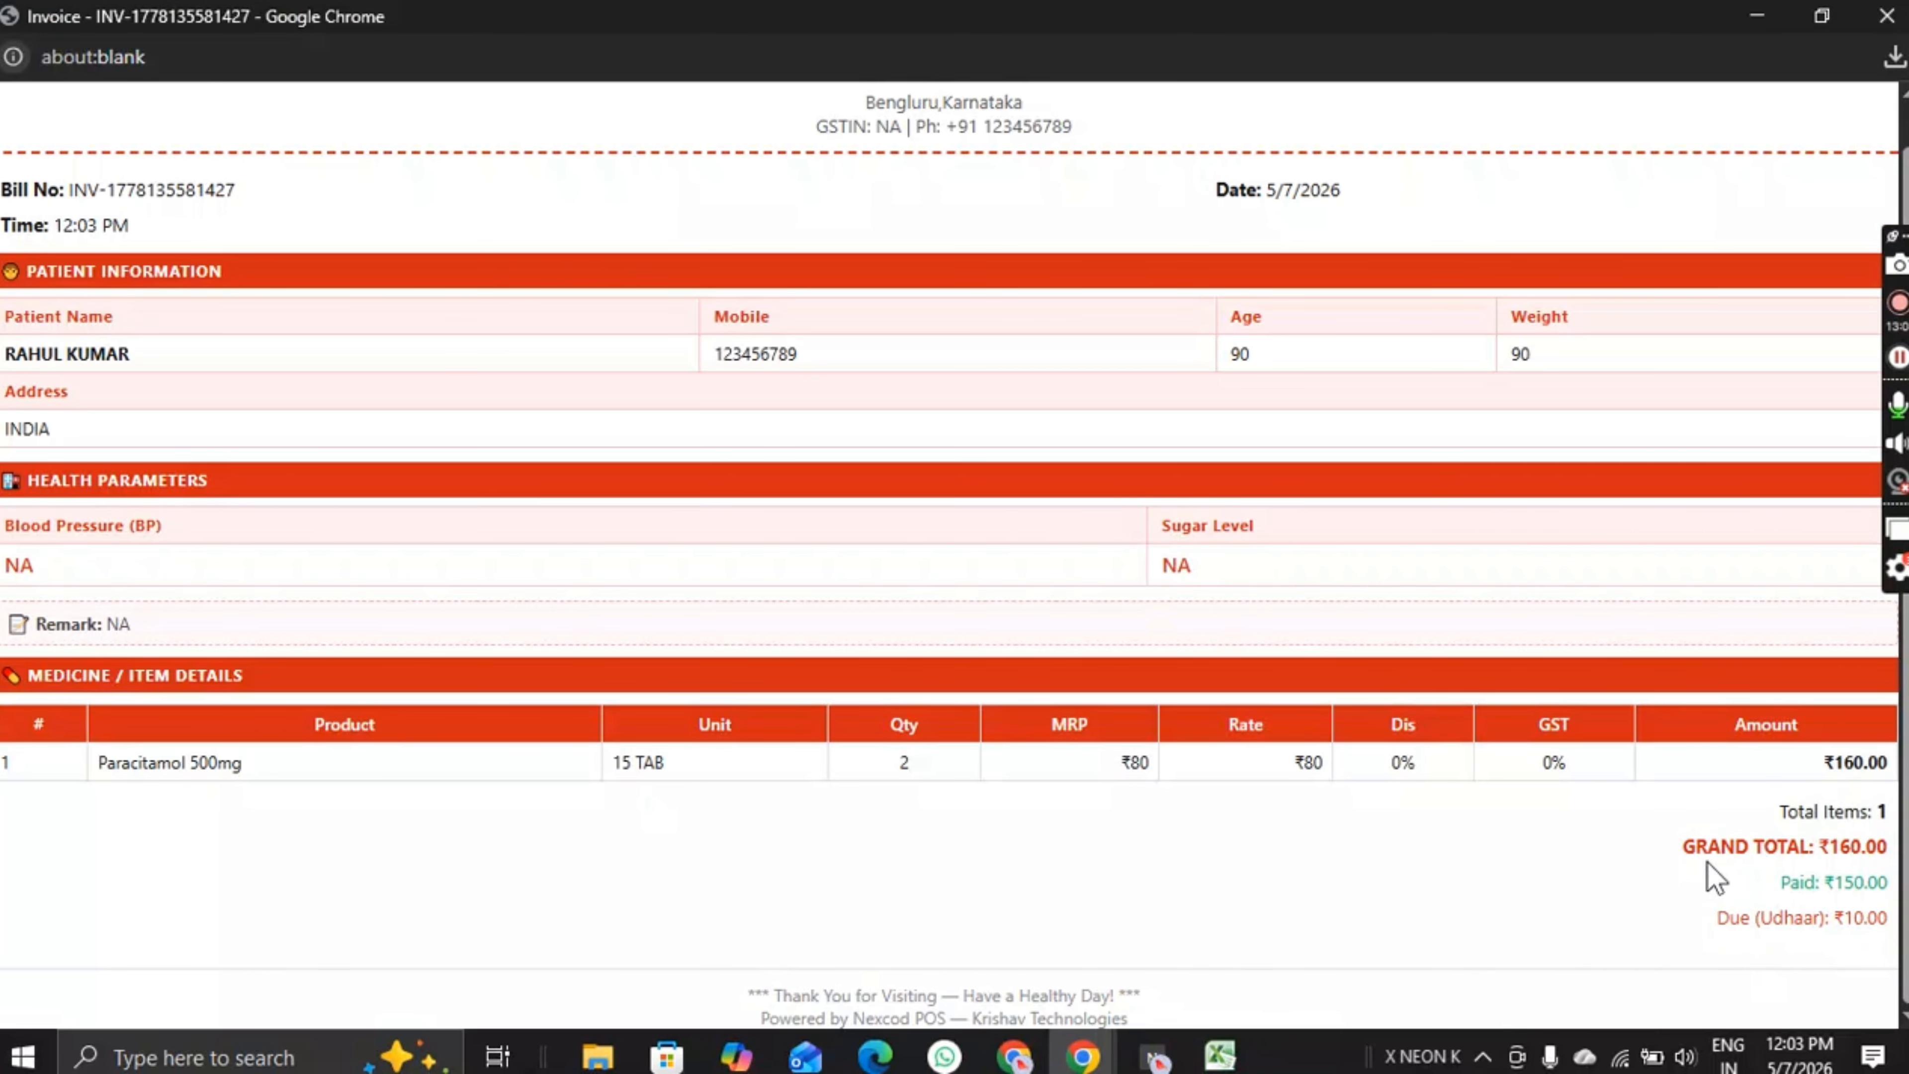
pyautogui.moveTo(1698, 855); pyautogui.dragTo(1892, 826)
pyautogui.click(1798, 895)
pyautogui.moveTo(1775, 884); pyautogui.dragTo(1891, 921)
pyautogui.click(1722, 952)
pyautogui.click(1811, 964)
pyautogui.scroll(1, 1813, 964)
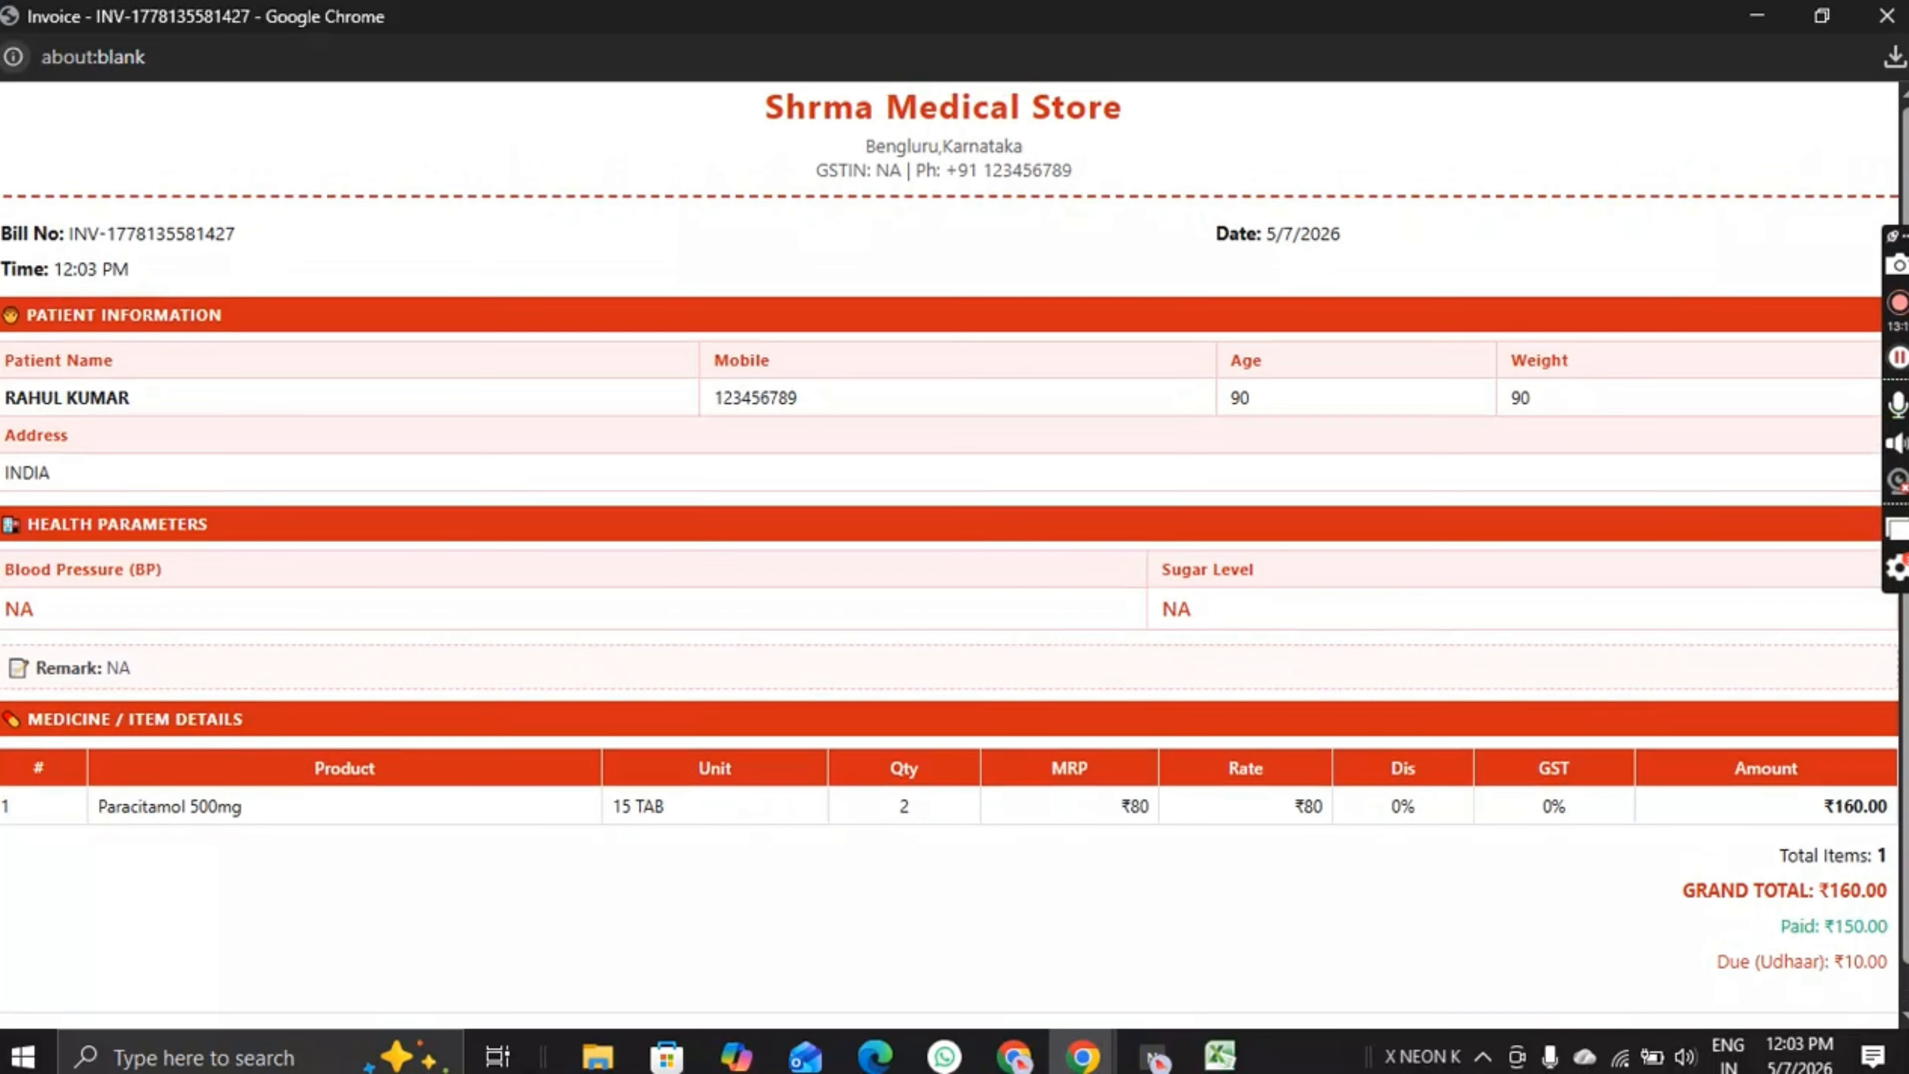
# Step: Close the invoice and verify the dashboard's ₹160 sales, ₹150 paid, ₹10 due and new bill
pyautogui.click(1883, 30)
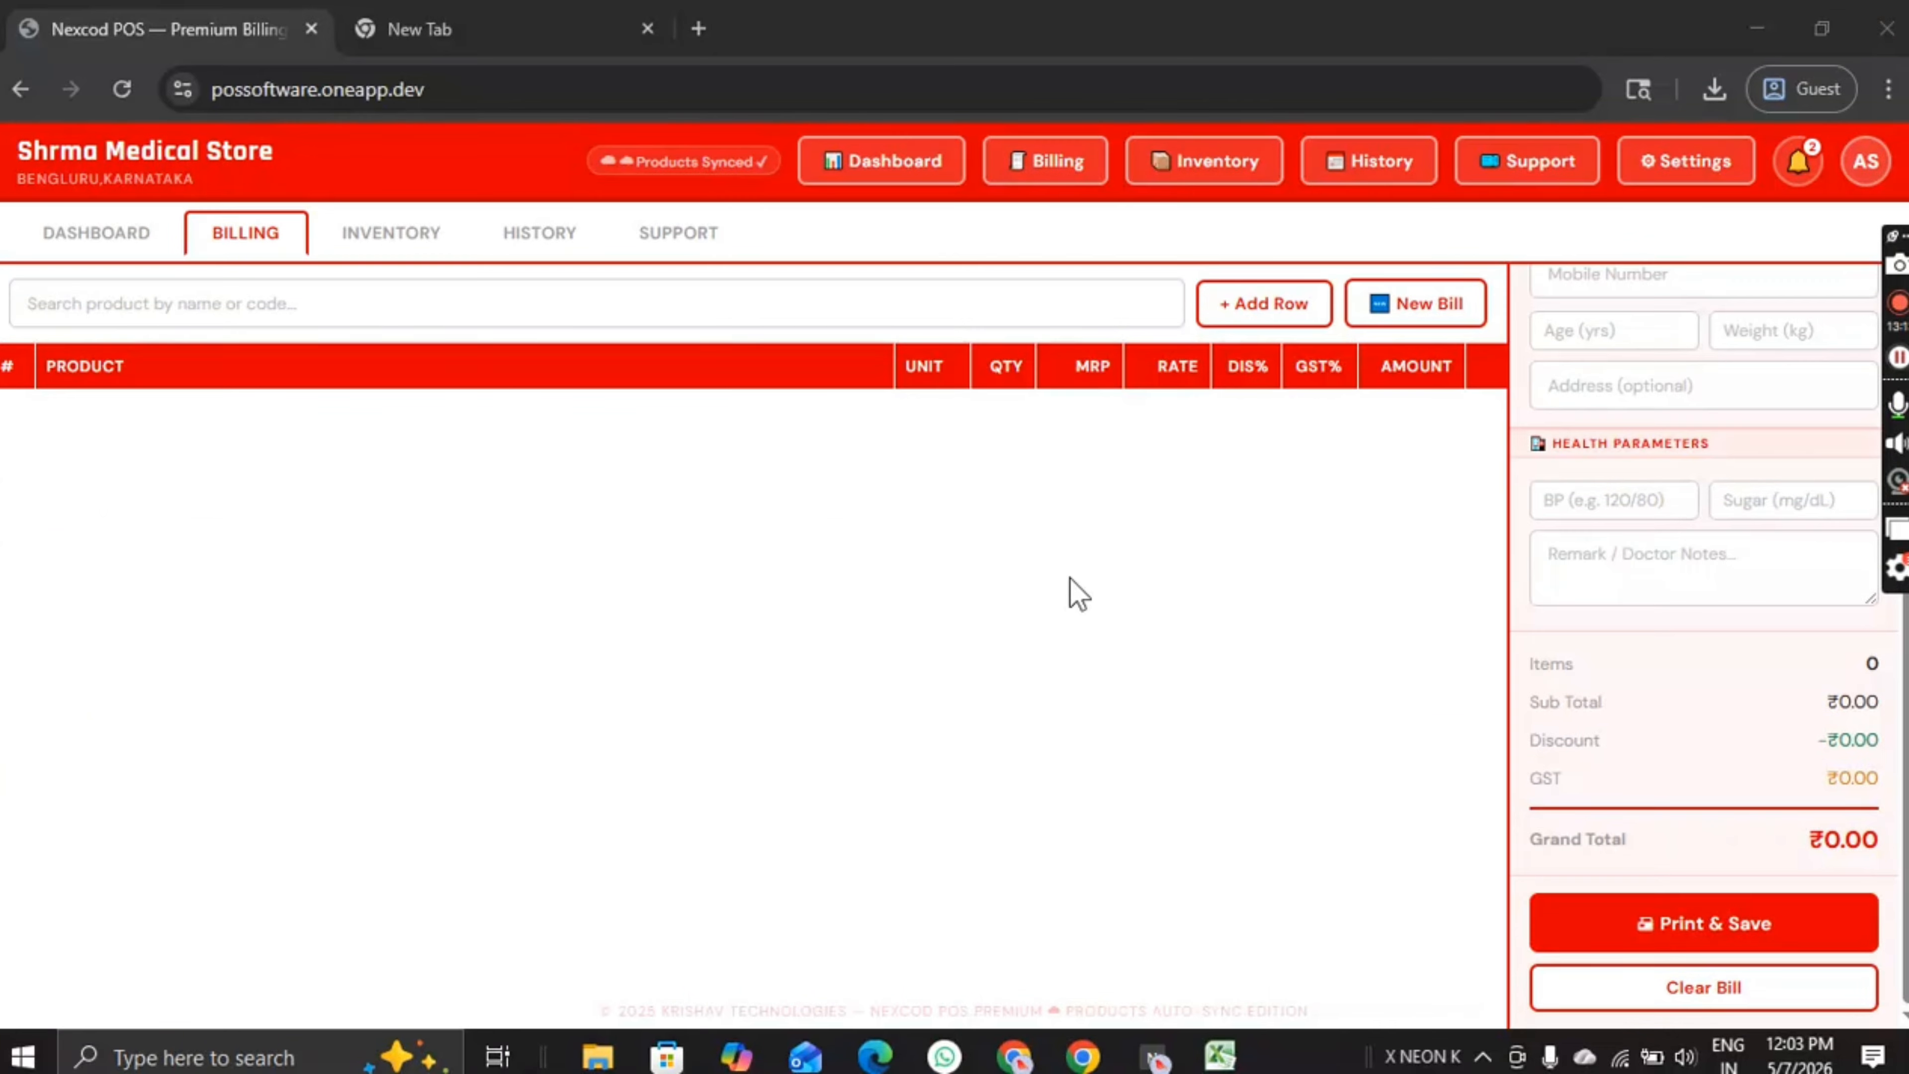
pyautogui.click(41, 233)
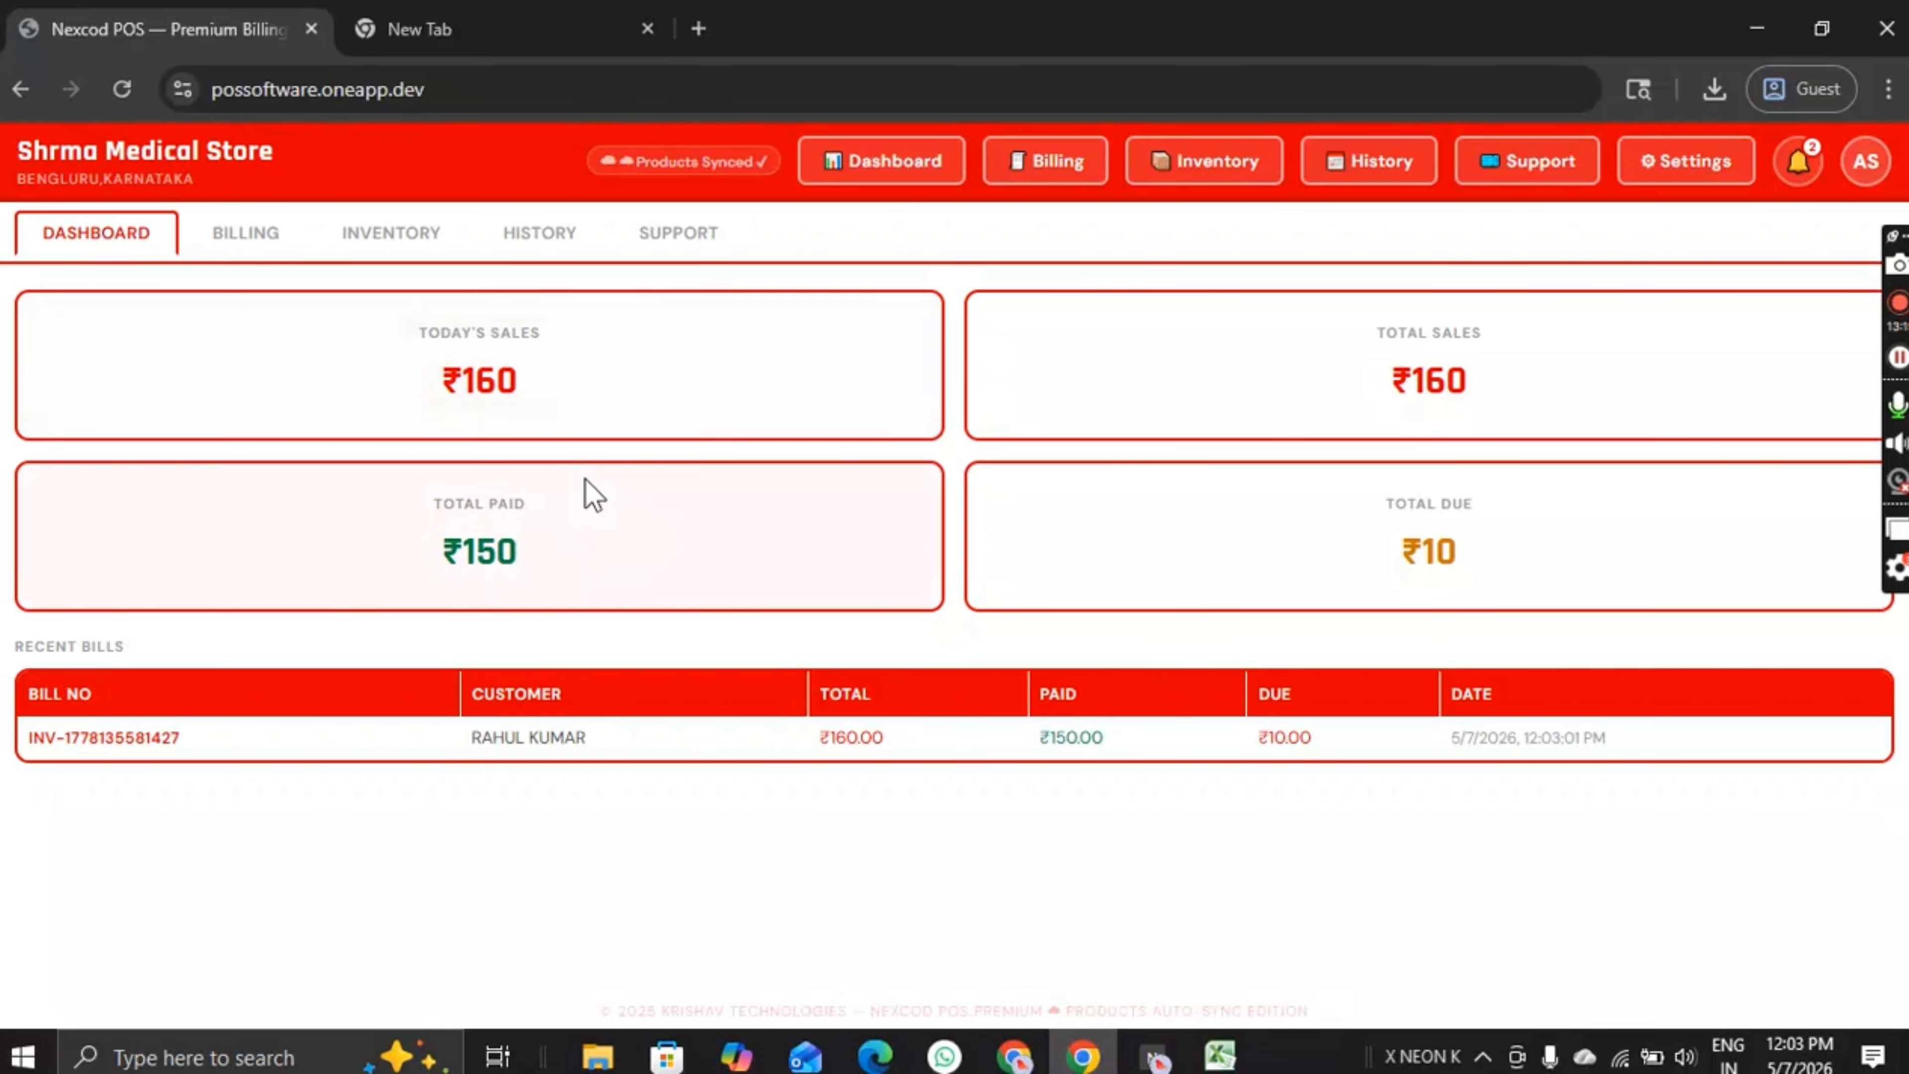
pyautogui.doubleClick(448, 384)
pyautogui.moveTo(583, 528); pyautogui.dragTo(366, 548)
pyautogui.click(366, 547)
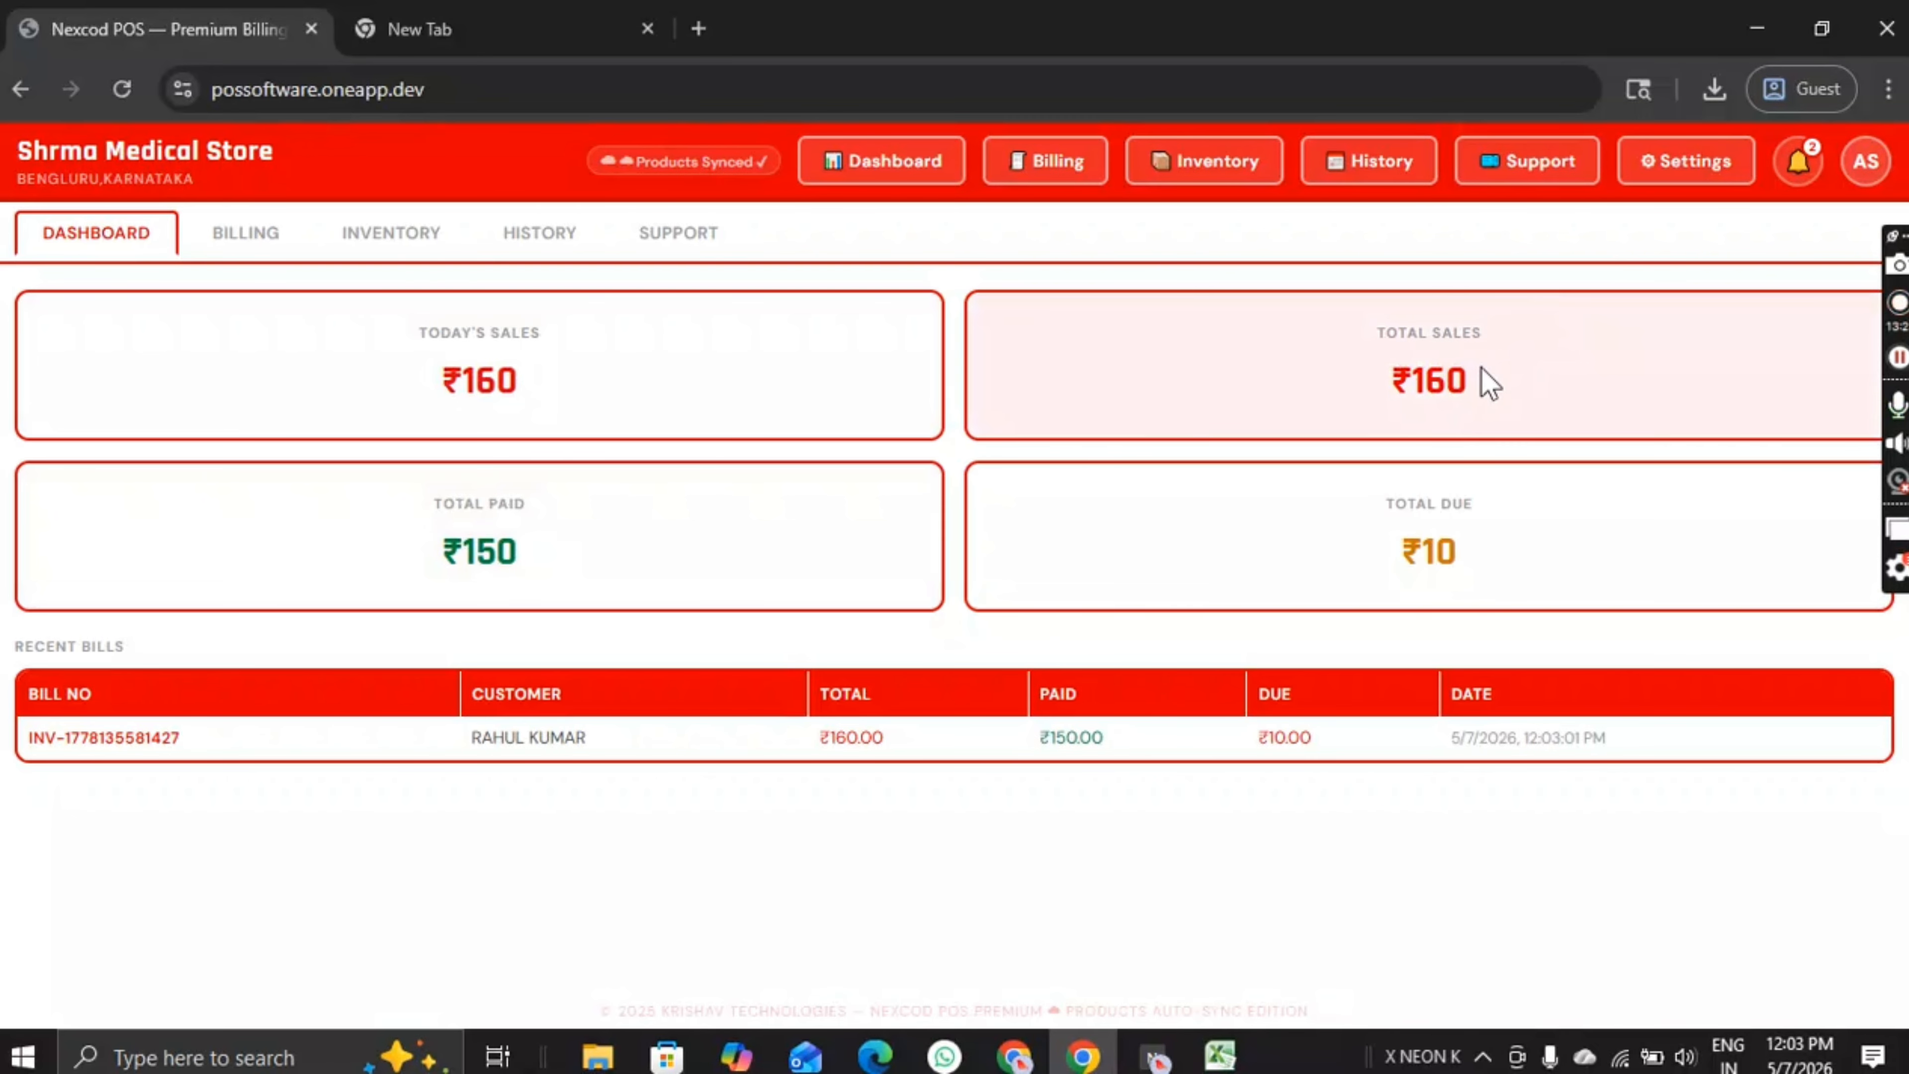
pyautogui.moveTo(1482, 367); pyautogui.dragTo(1408, 384)
pyautogui.click(1489, 564)
pyautogui.moveTo(1489, 564); pyautogui.dragTo(1373, 568)
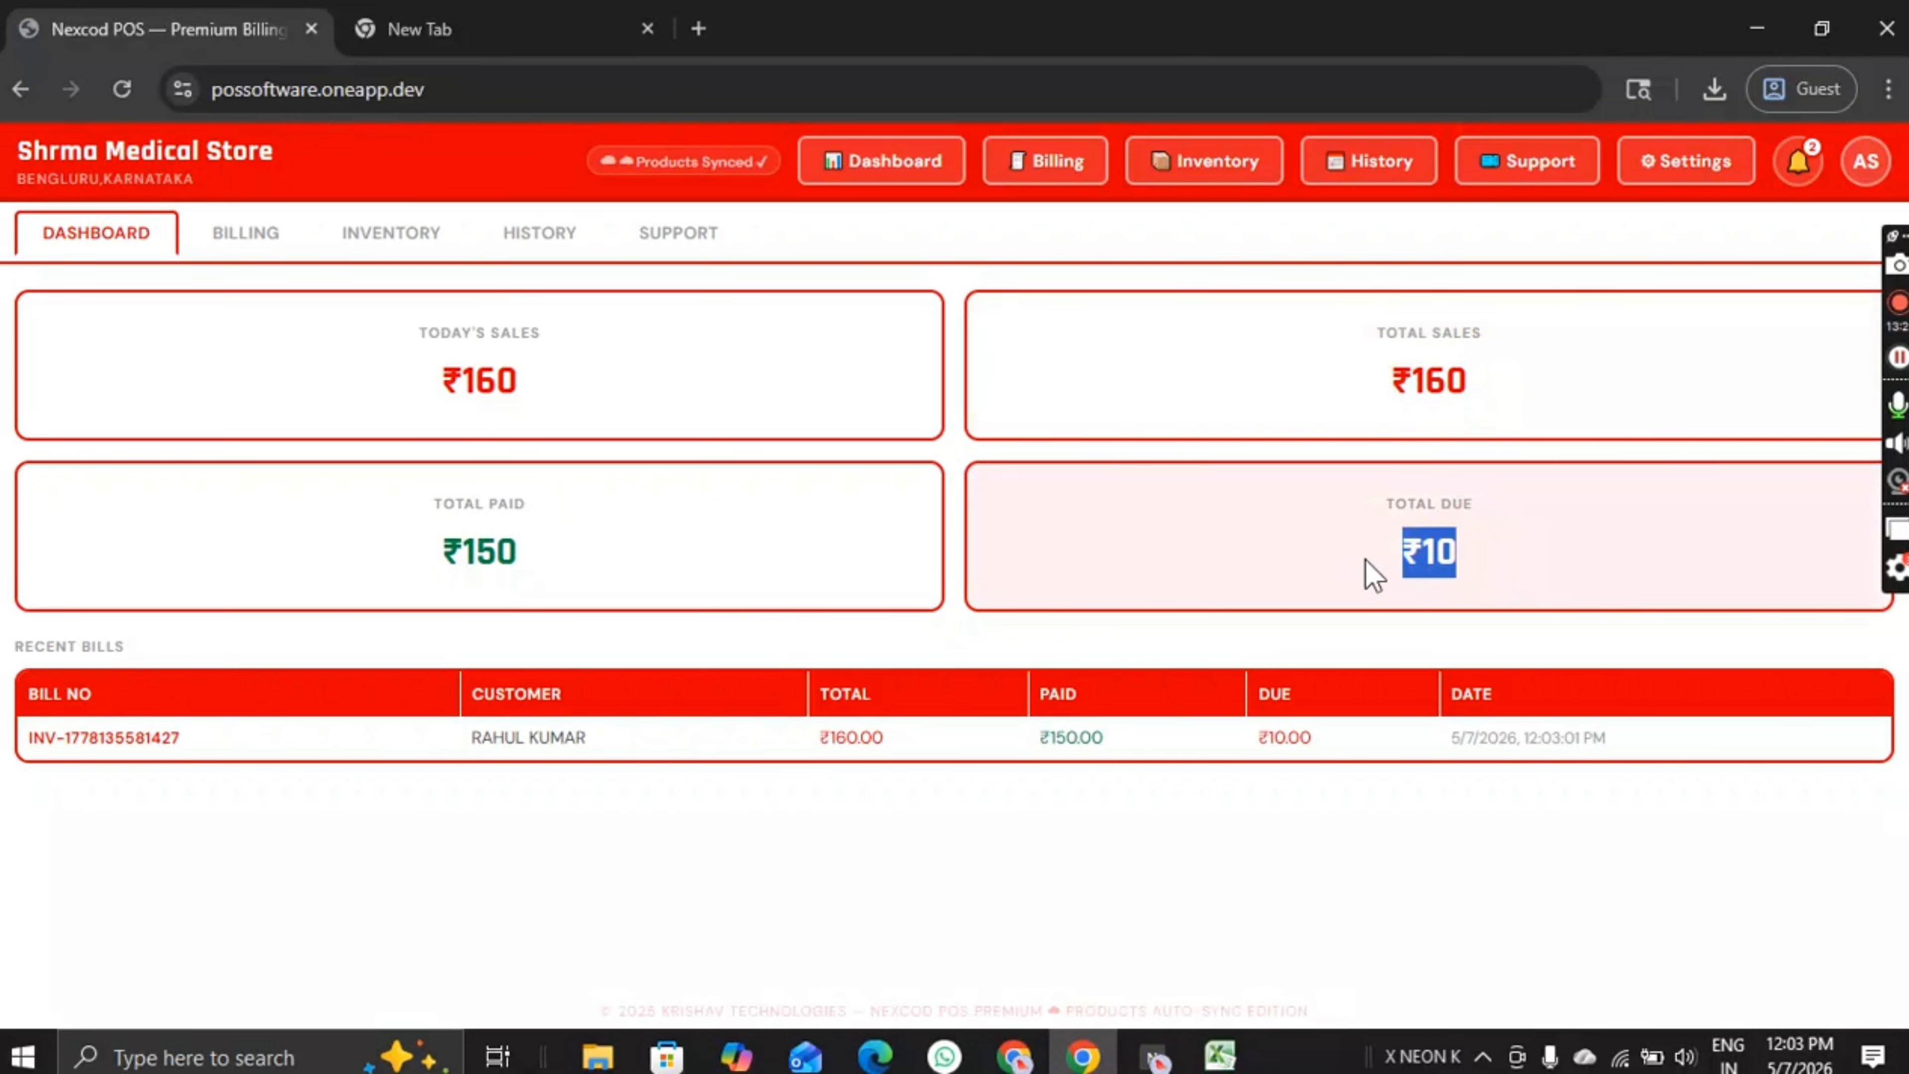
pyautogui.click(1373, 567)
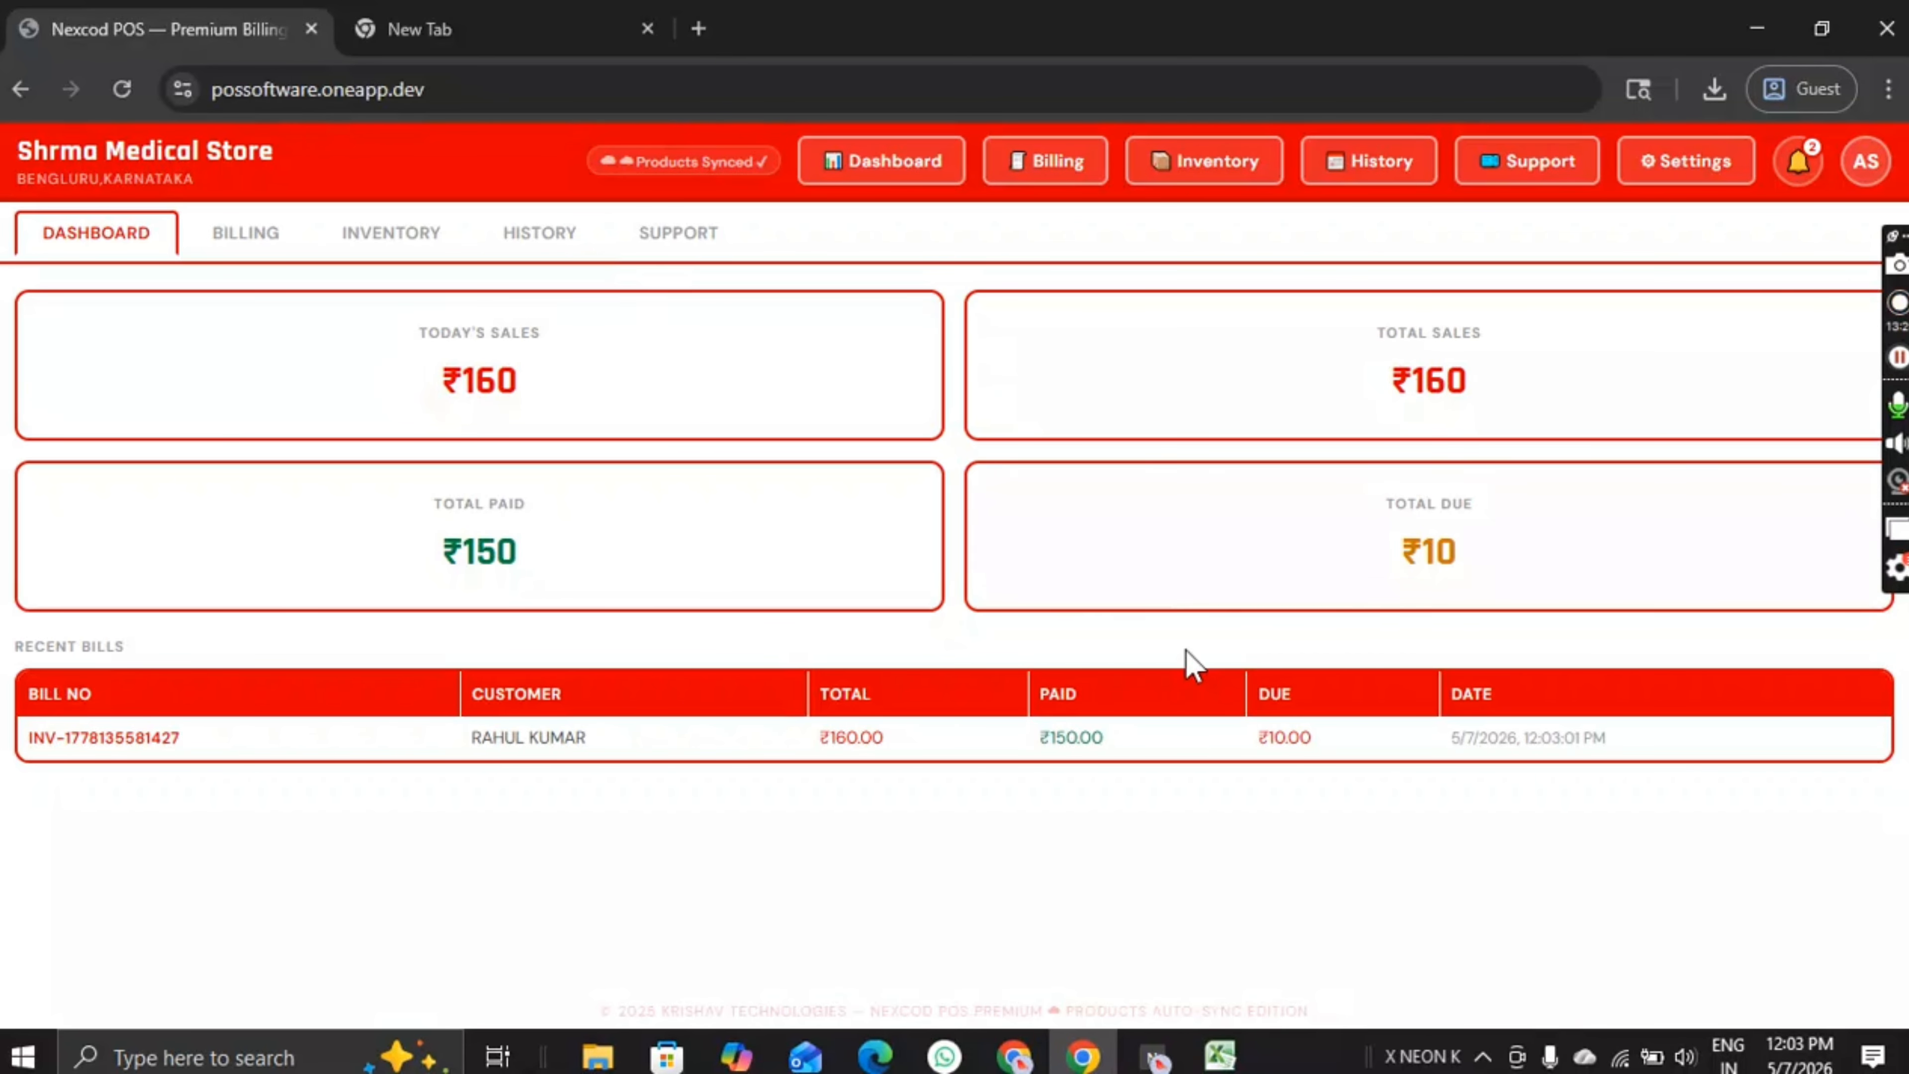
pyautogui.moveTo(13, 671); pyautogui.dragTo(1521, 793)
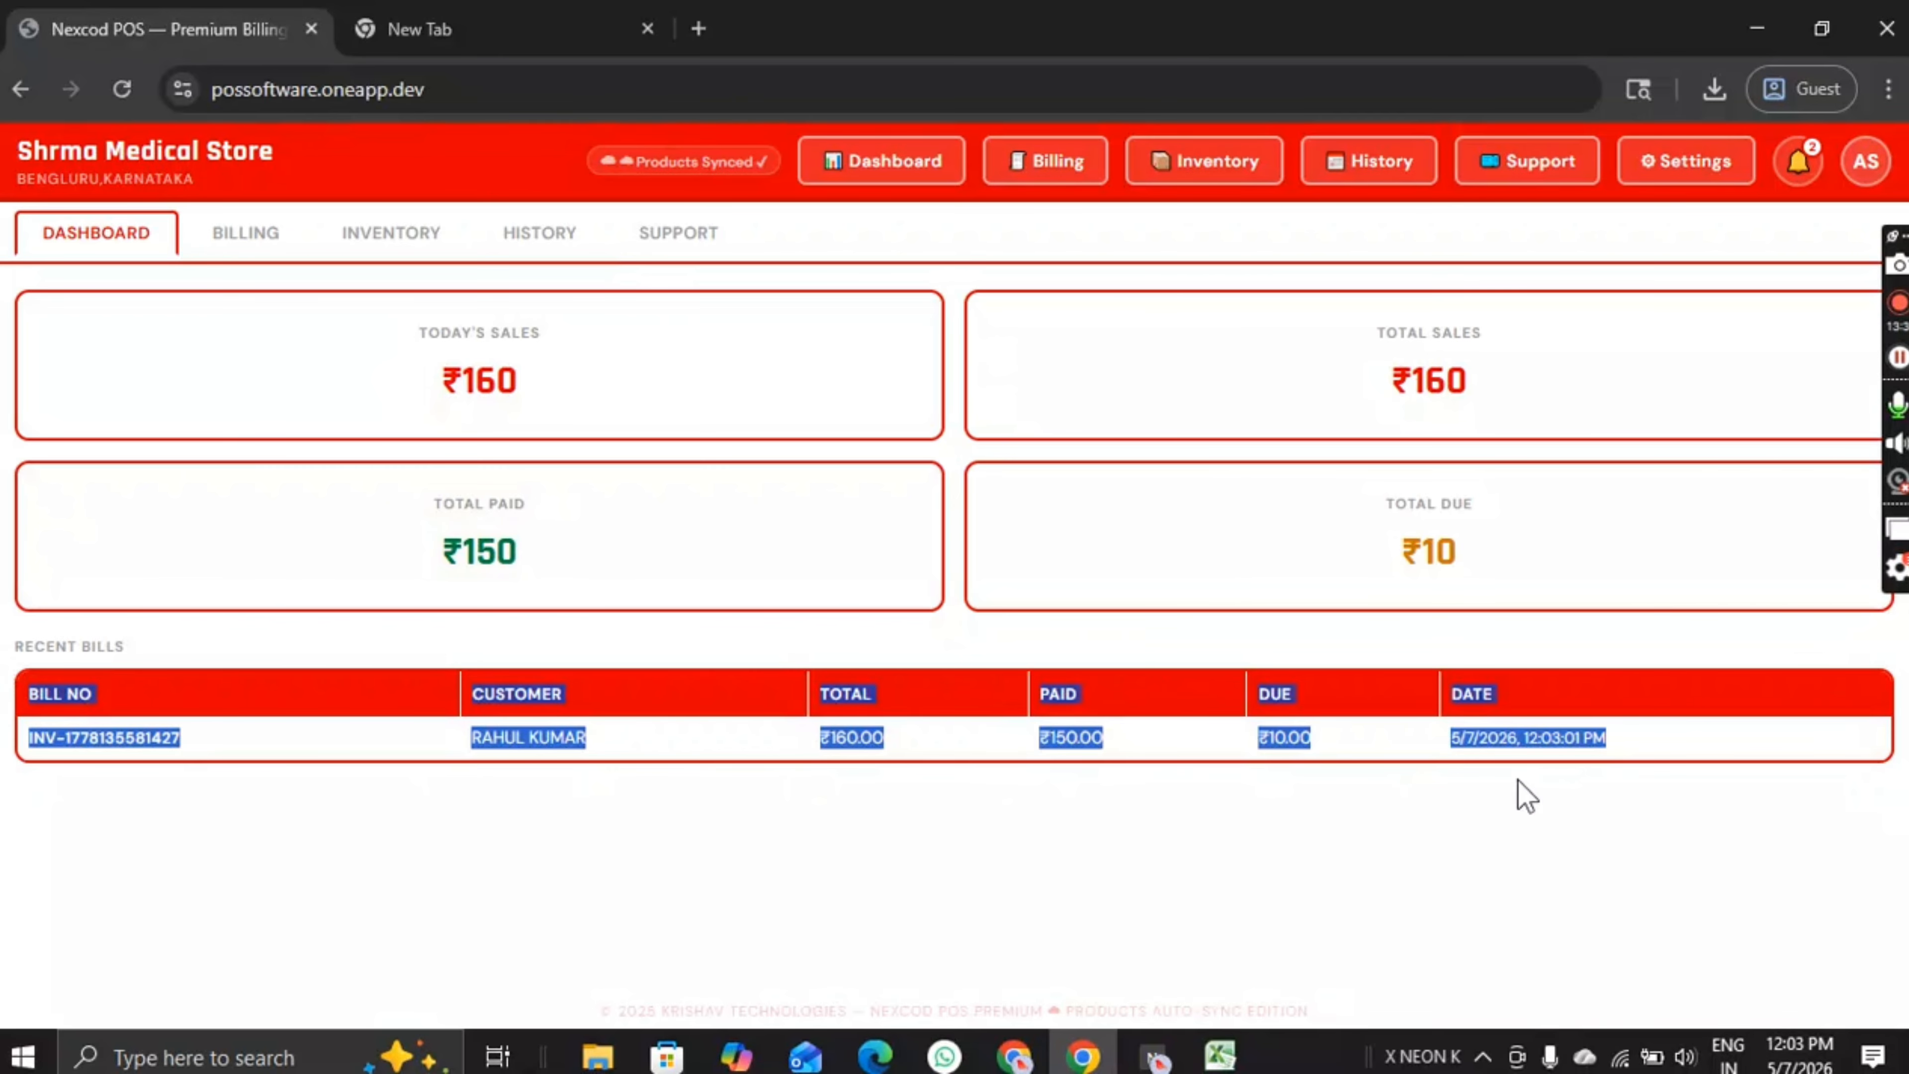
pyautogui.click(1492, 814)
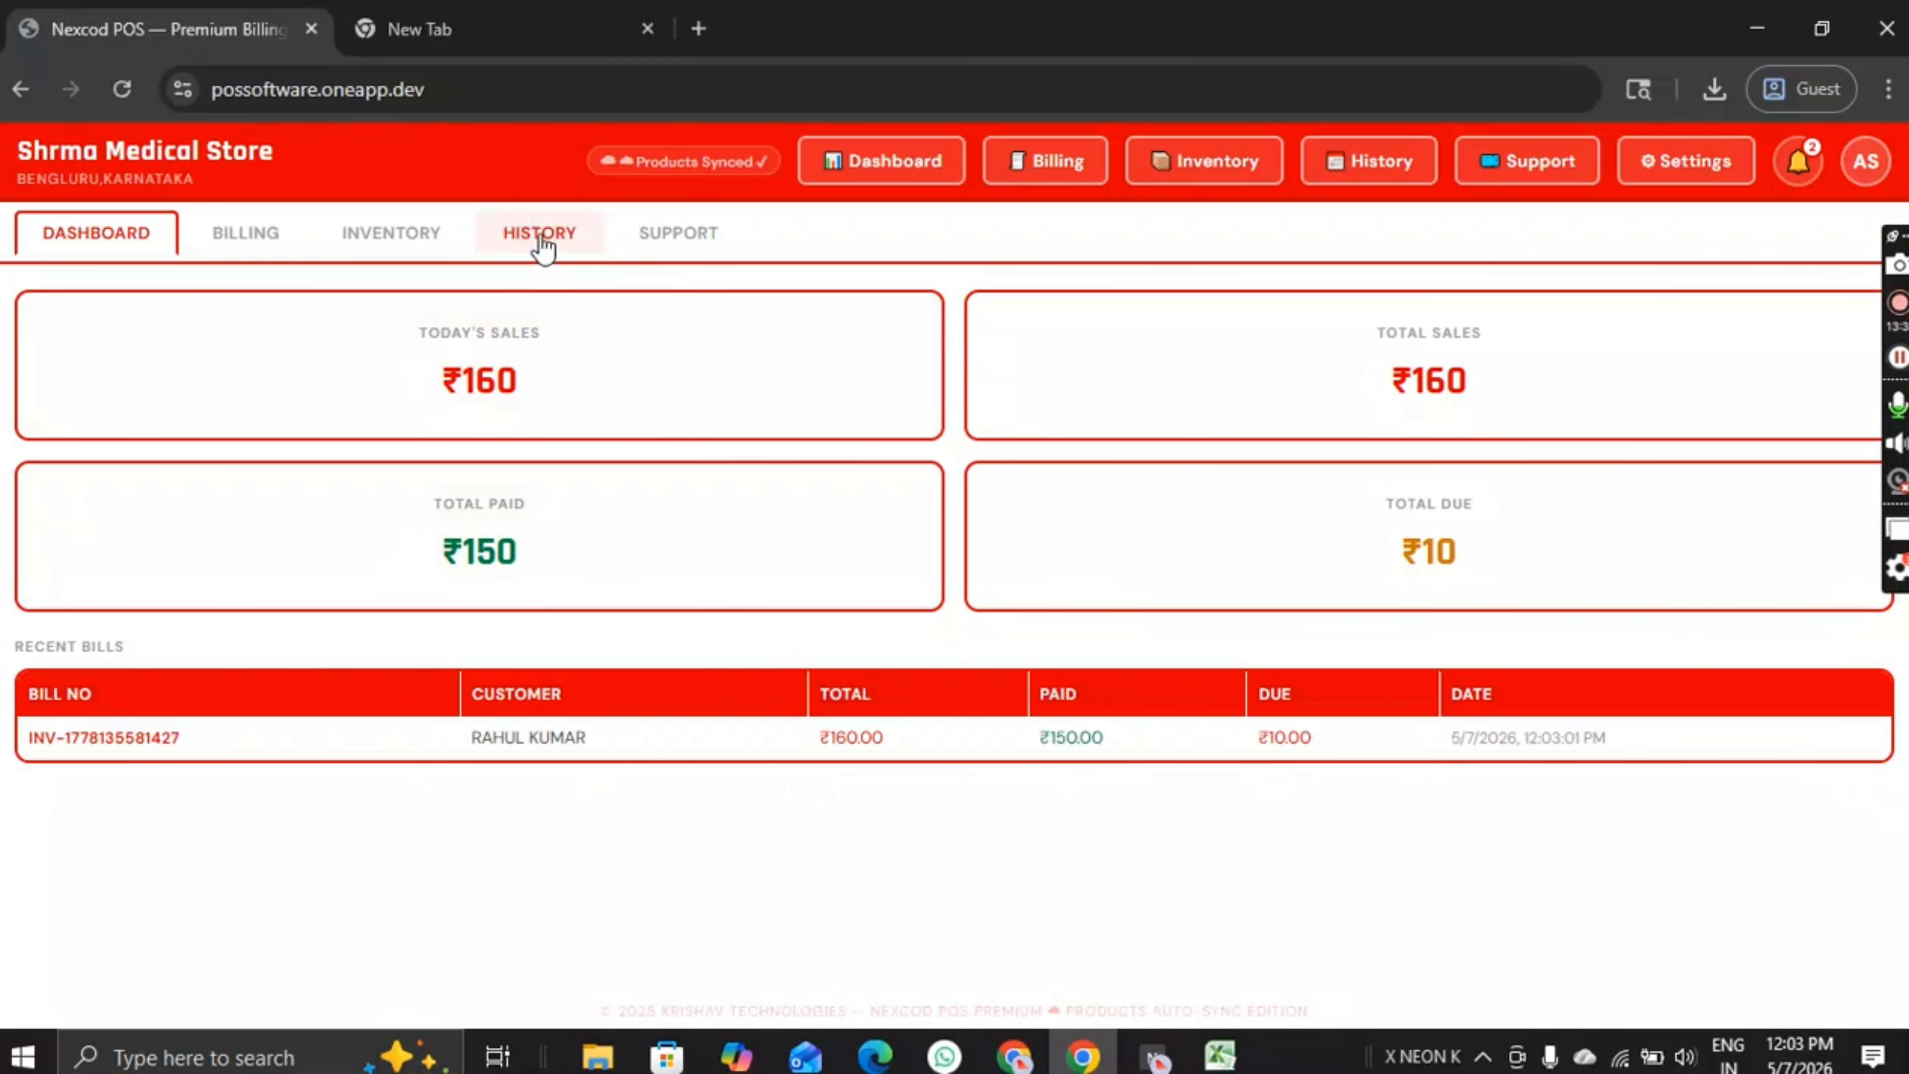
# Step: Open the bill history and check the single bill's ₹10.00 due amount
pyautogui.click(540, 249)
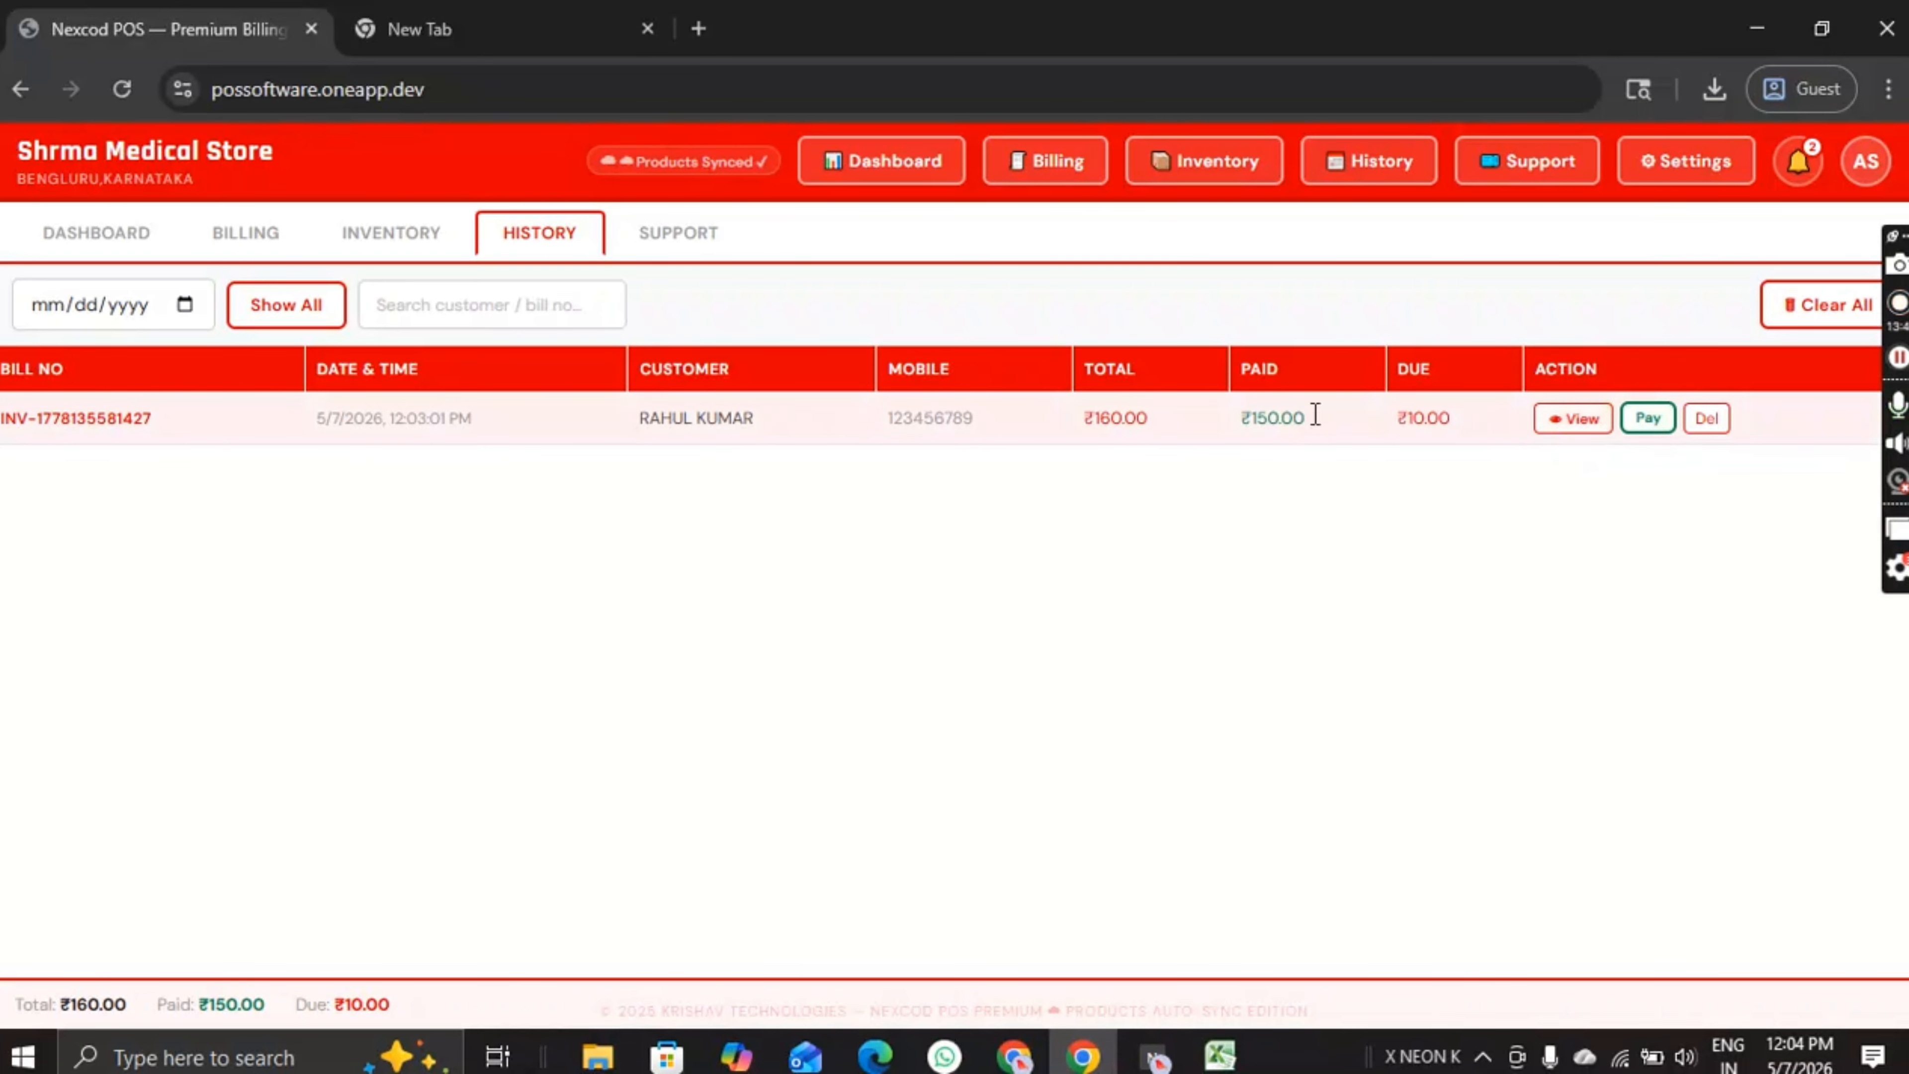
pyautogui.moveTo(1485, 436); pyautogui.dragTo(1392, 440)
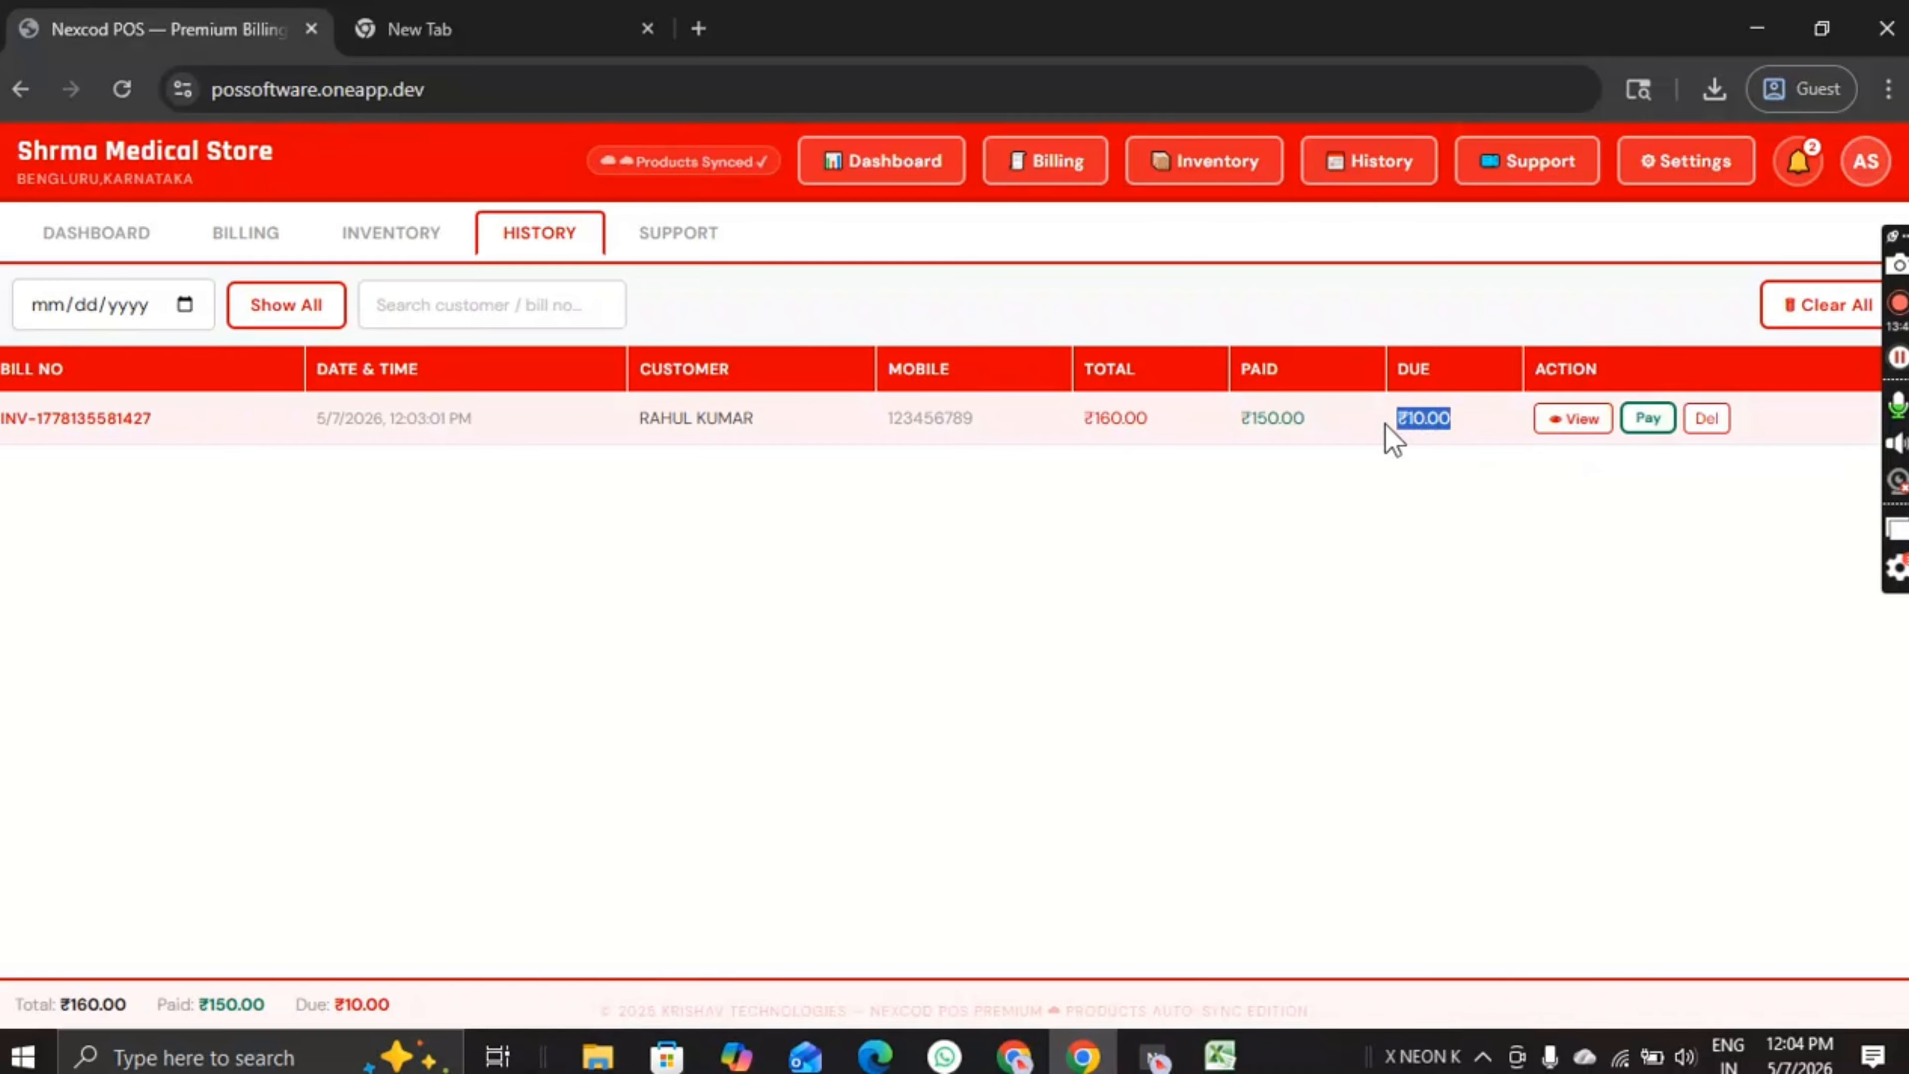
pyautogui.click(1531, 565)
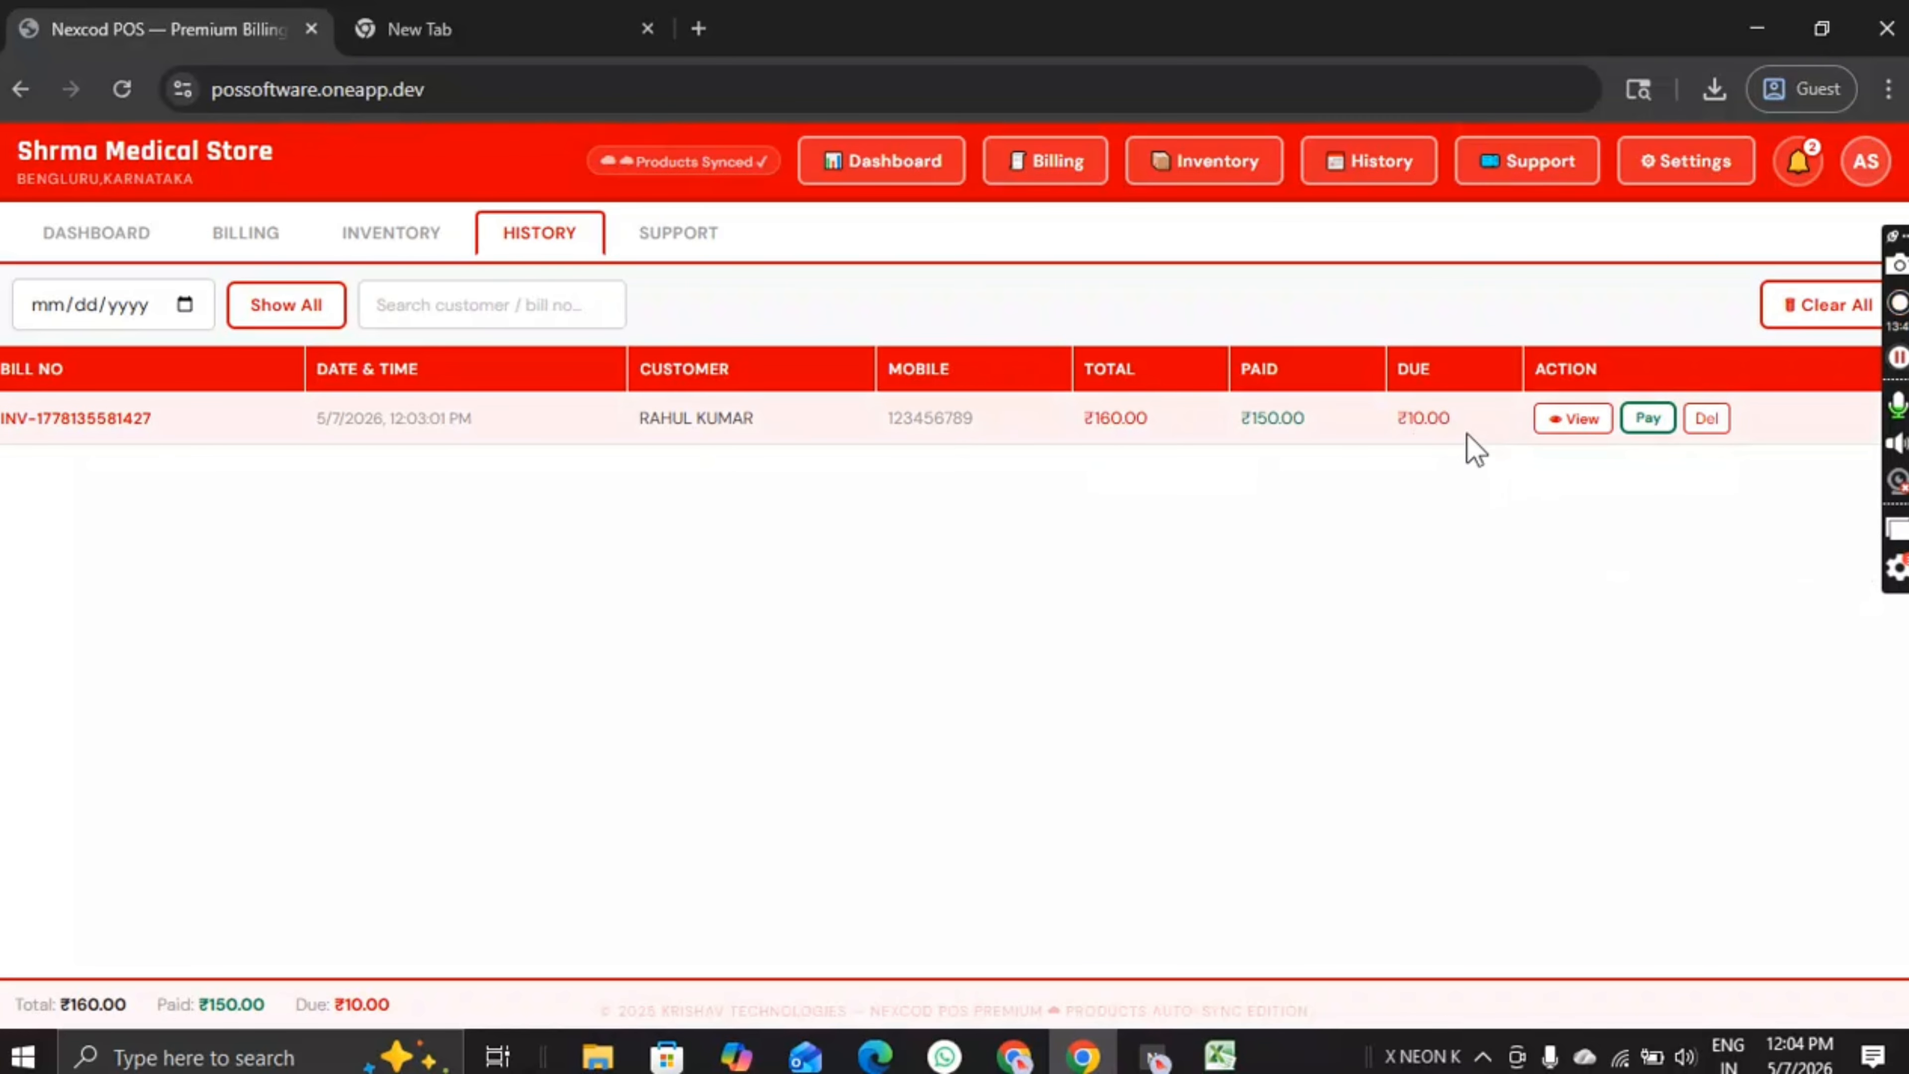
# Step: Pay the bill's remaining ₹10 as Paying Now, authorised with the admin password
pyautogui.click(1647, 420)
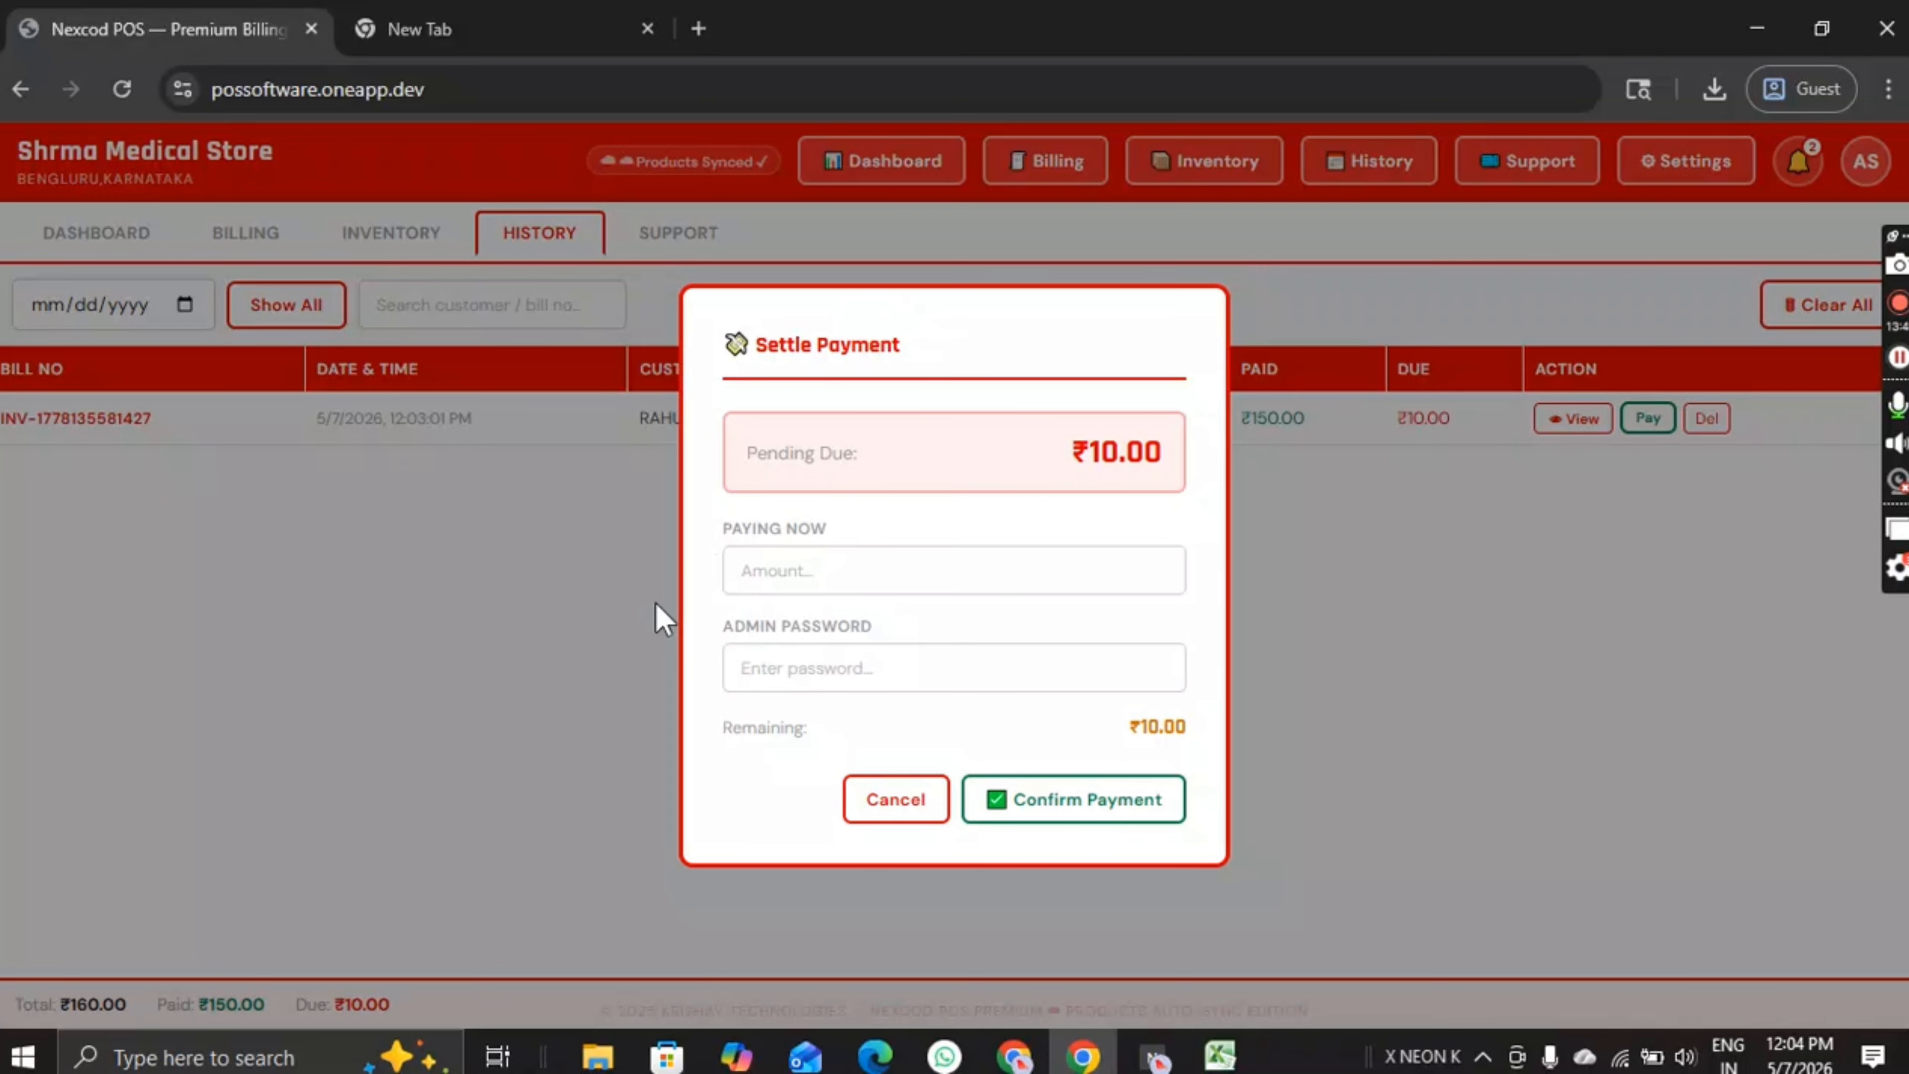
pyautogui.click(783, 581)
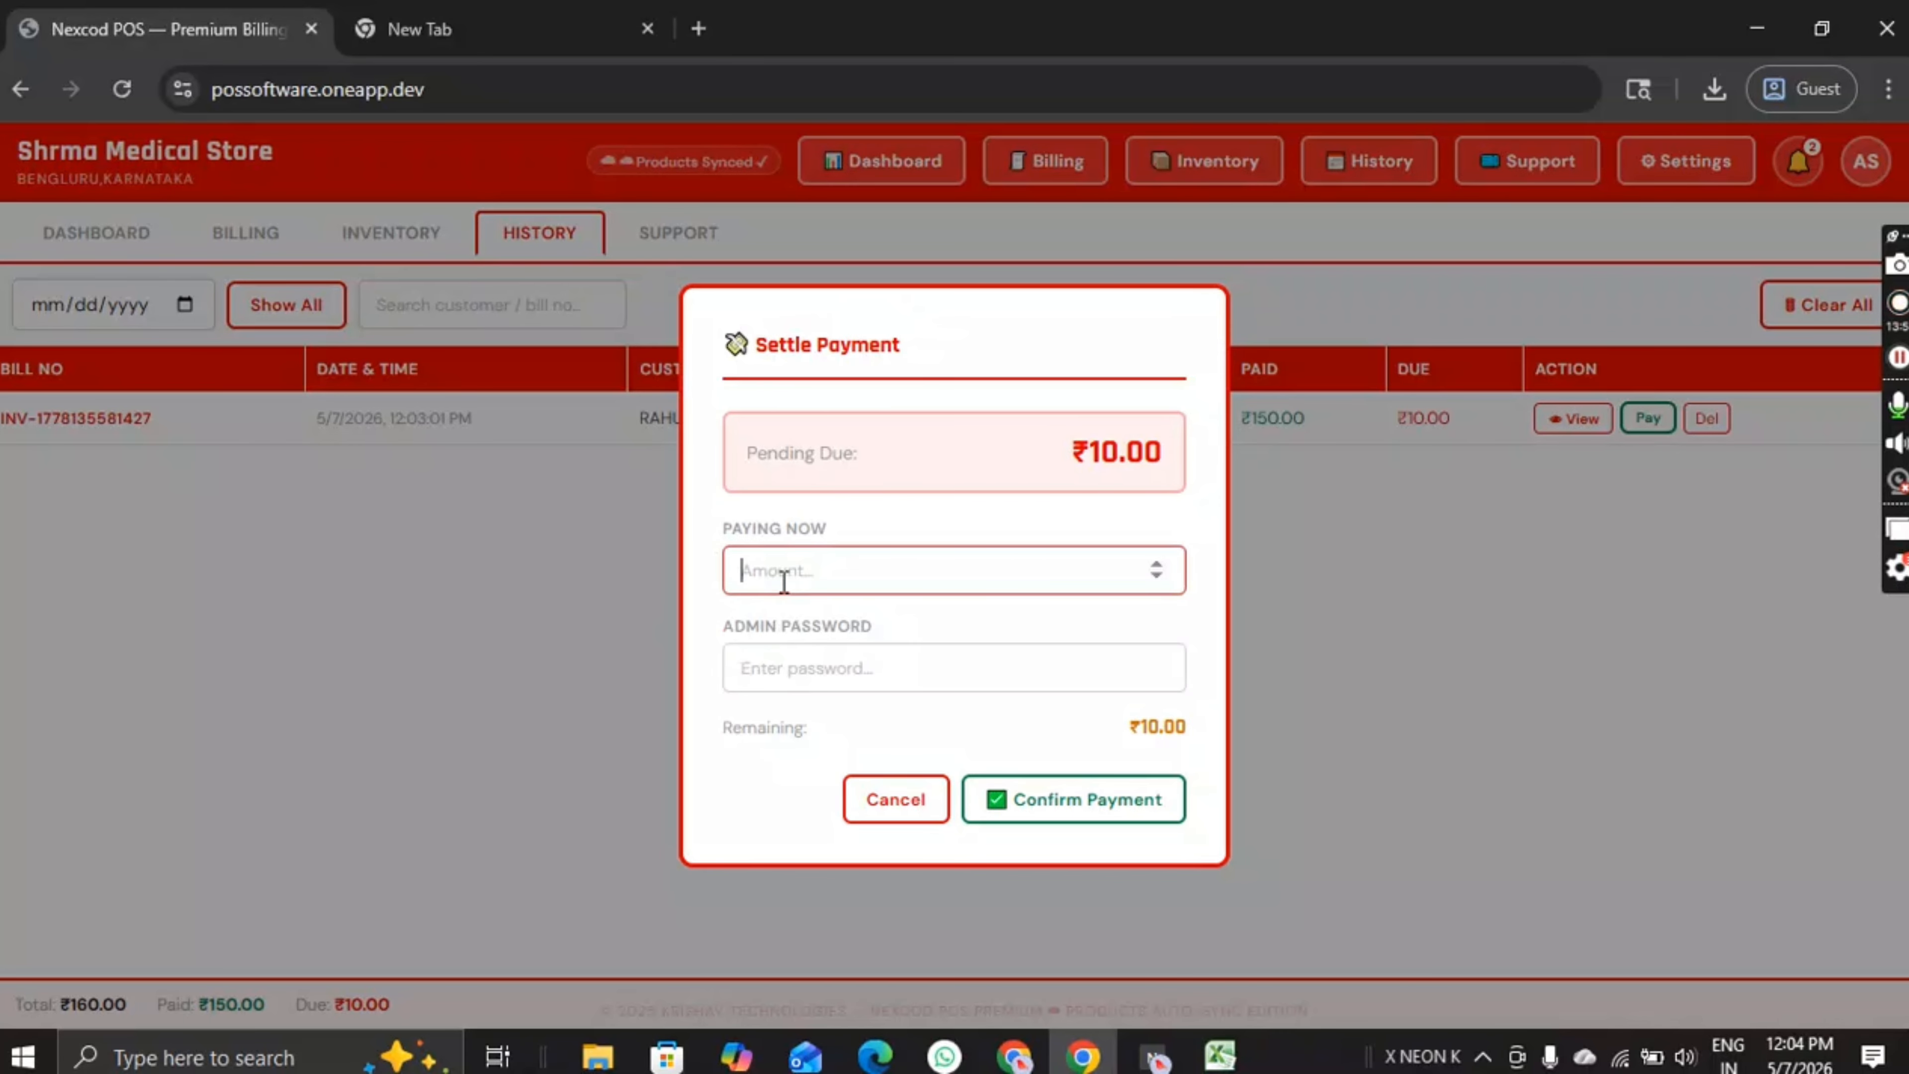
pyautogui.write('10')
pyautogui.click(809, 645)
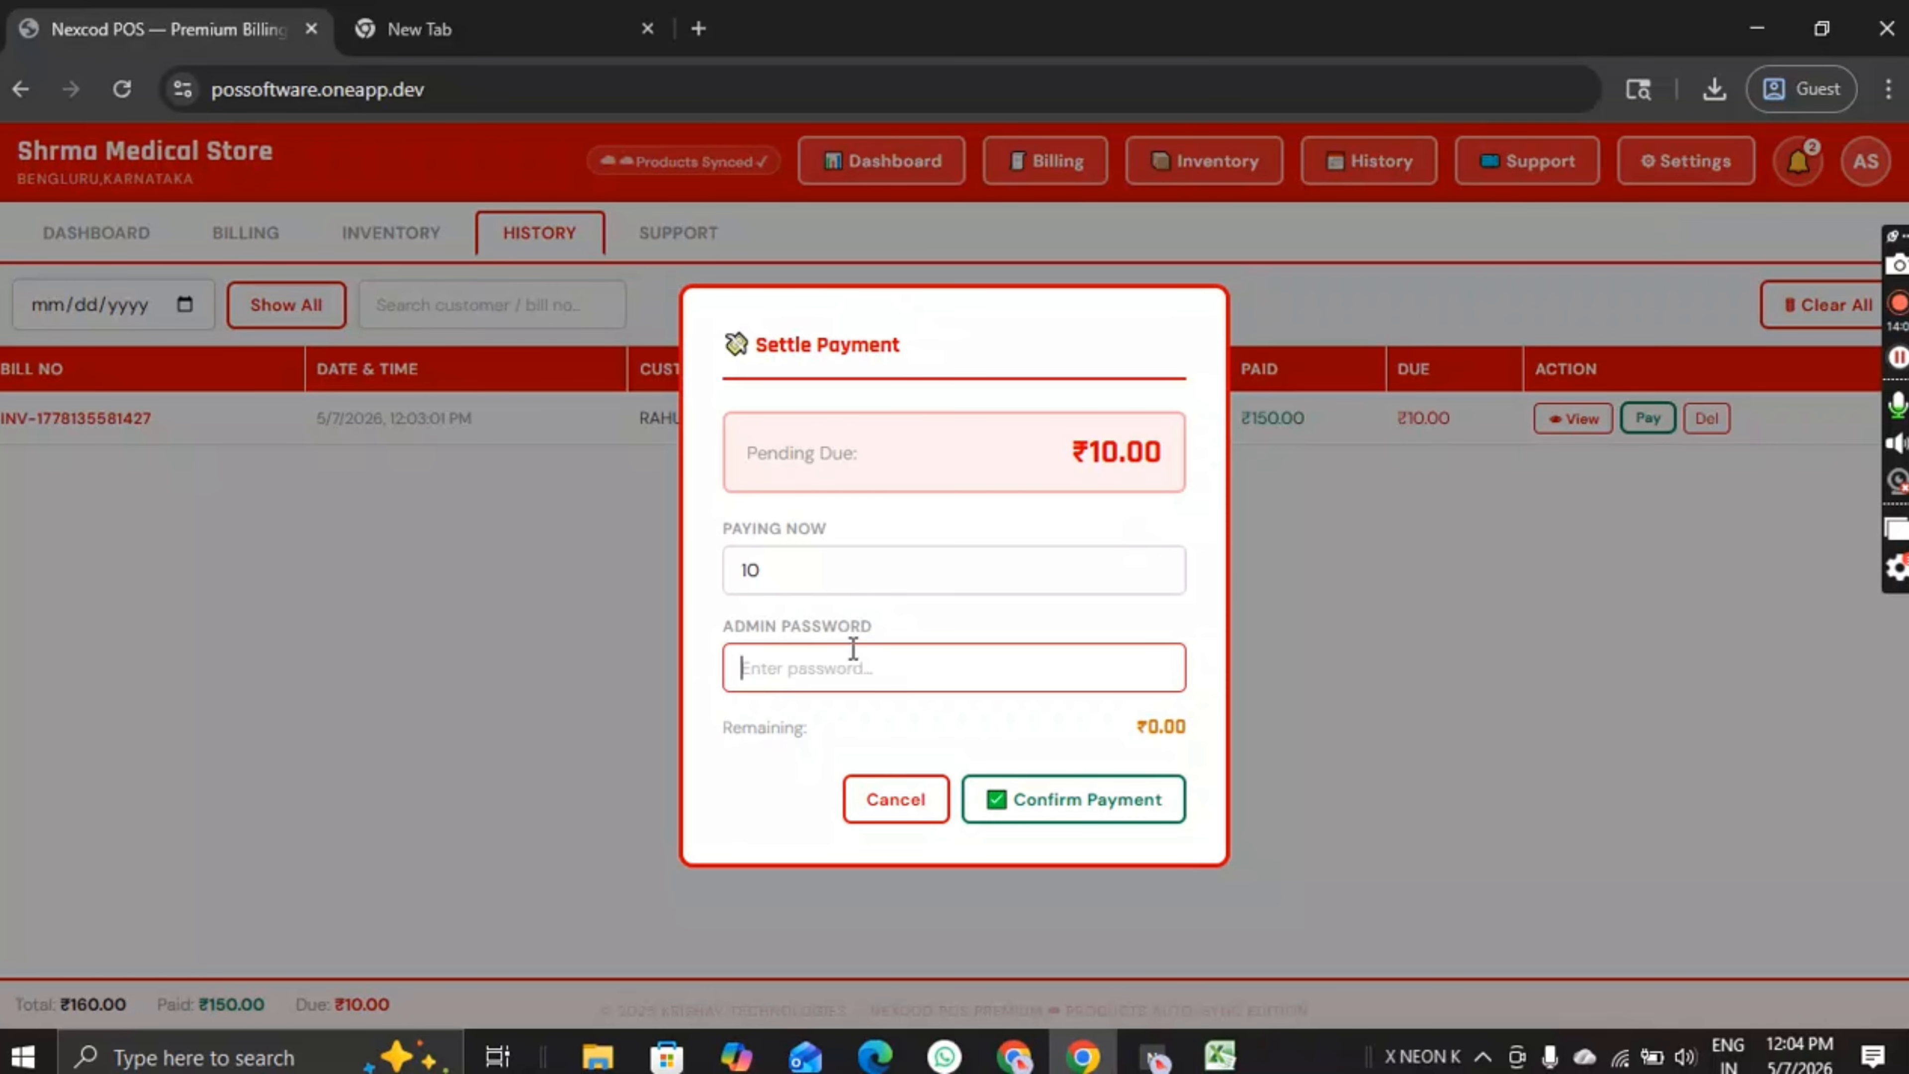
pyautogui.write('•')
pyautogui.click(1027, 811)
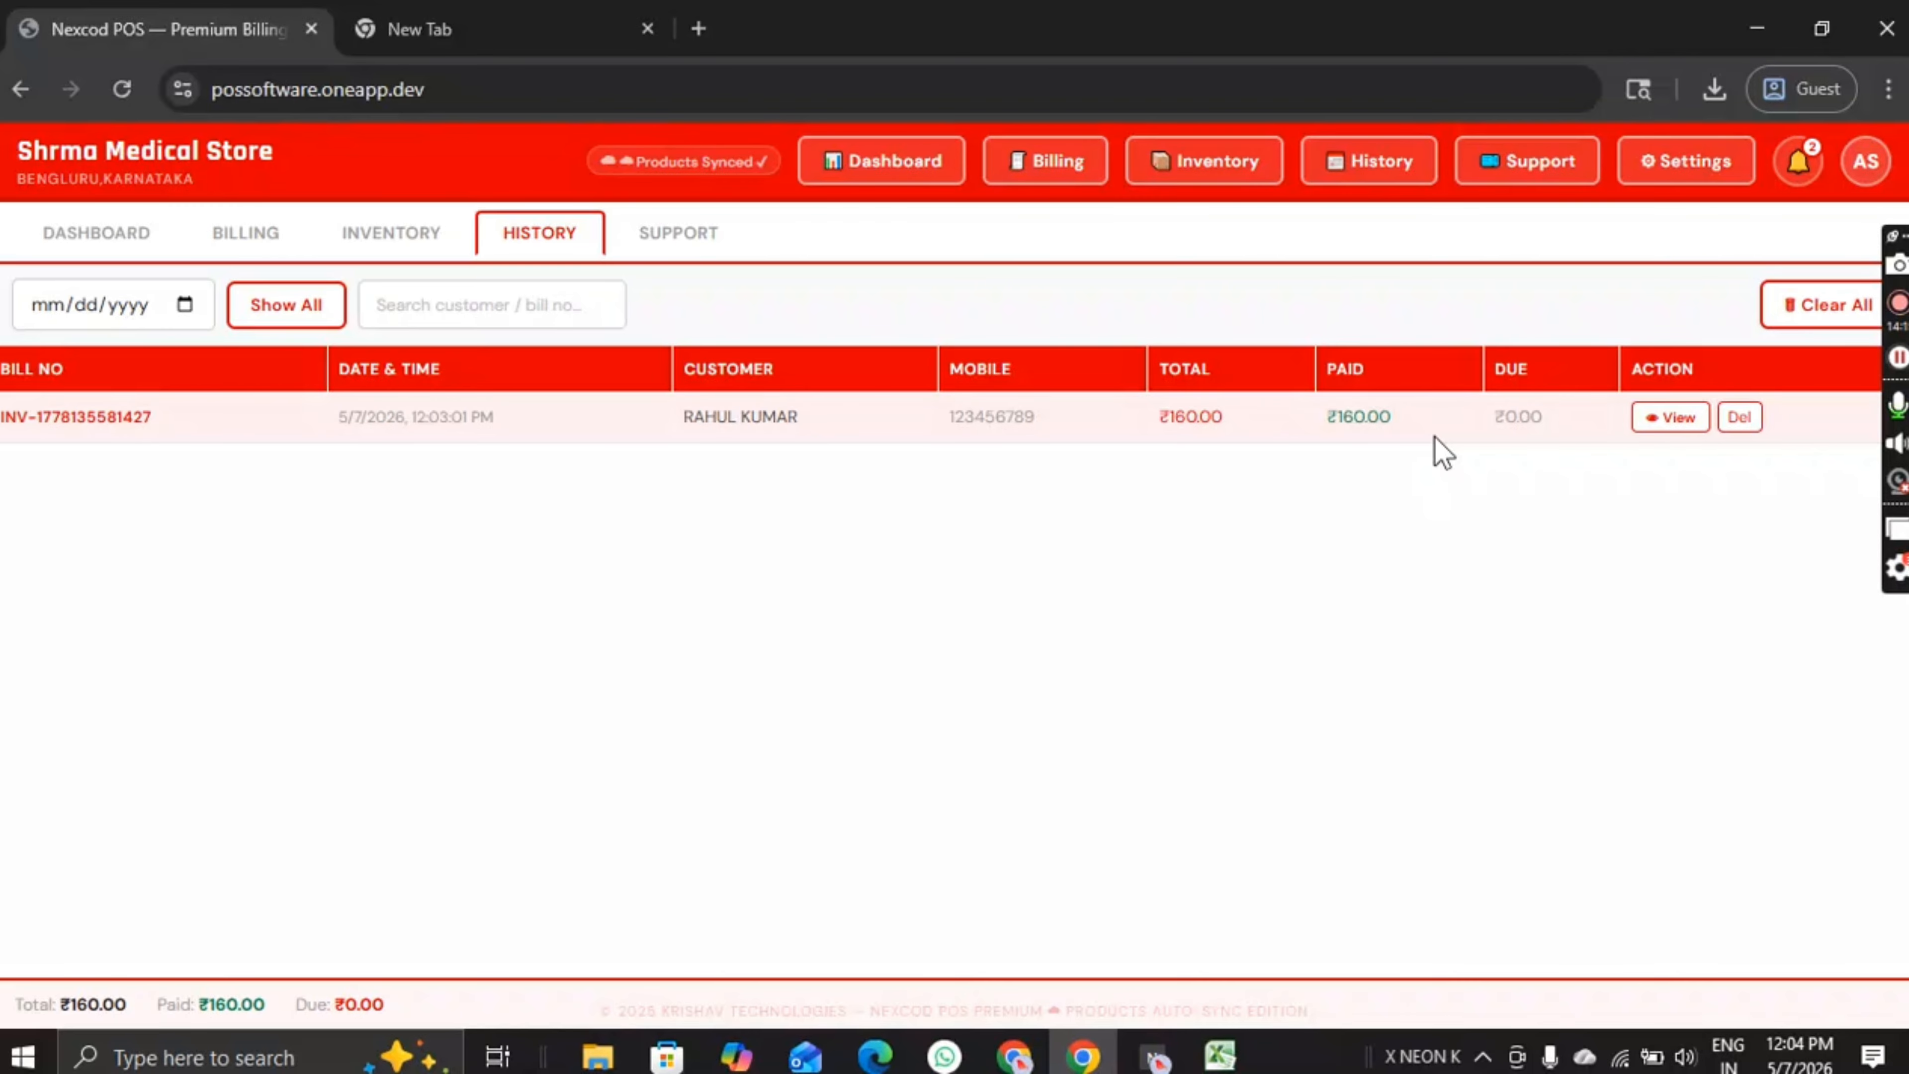
# Step: Review the paid bill's details, then close them
pyautogui.click(1670, 418)
pyautogui.scroll(-2, 876, 713)
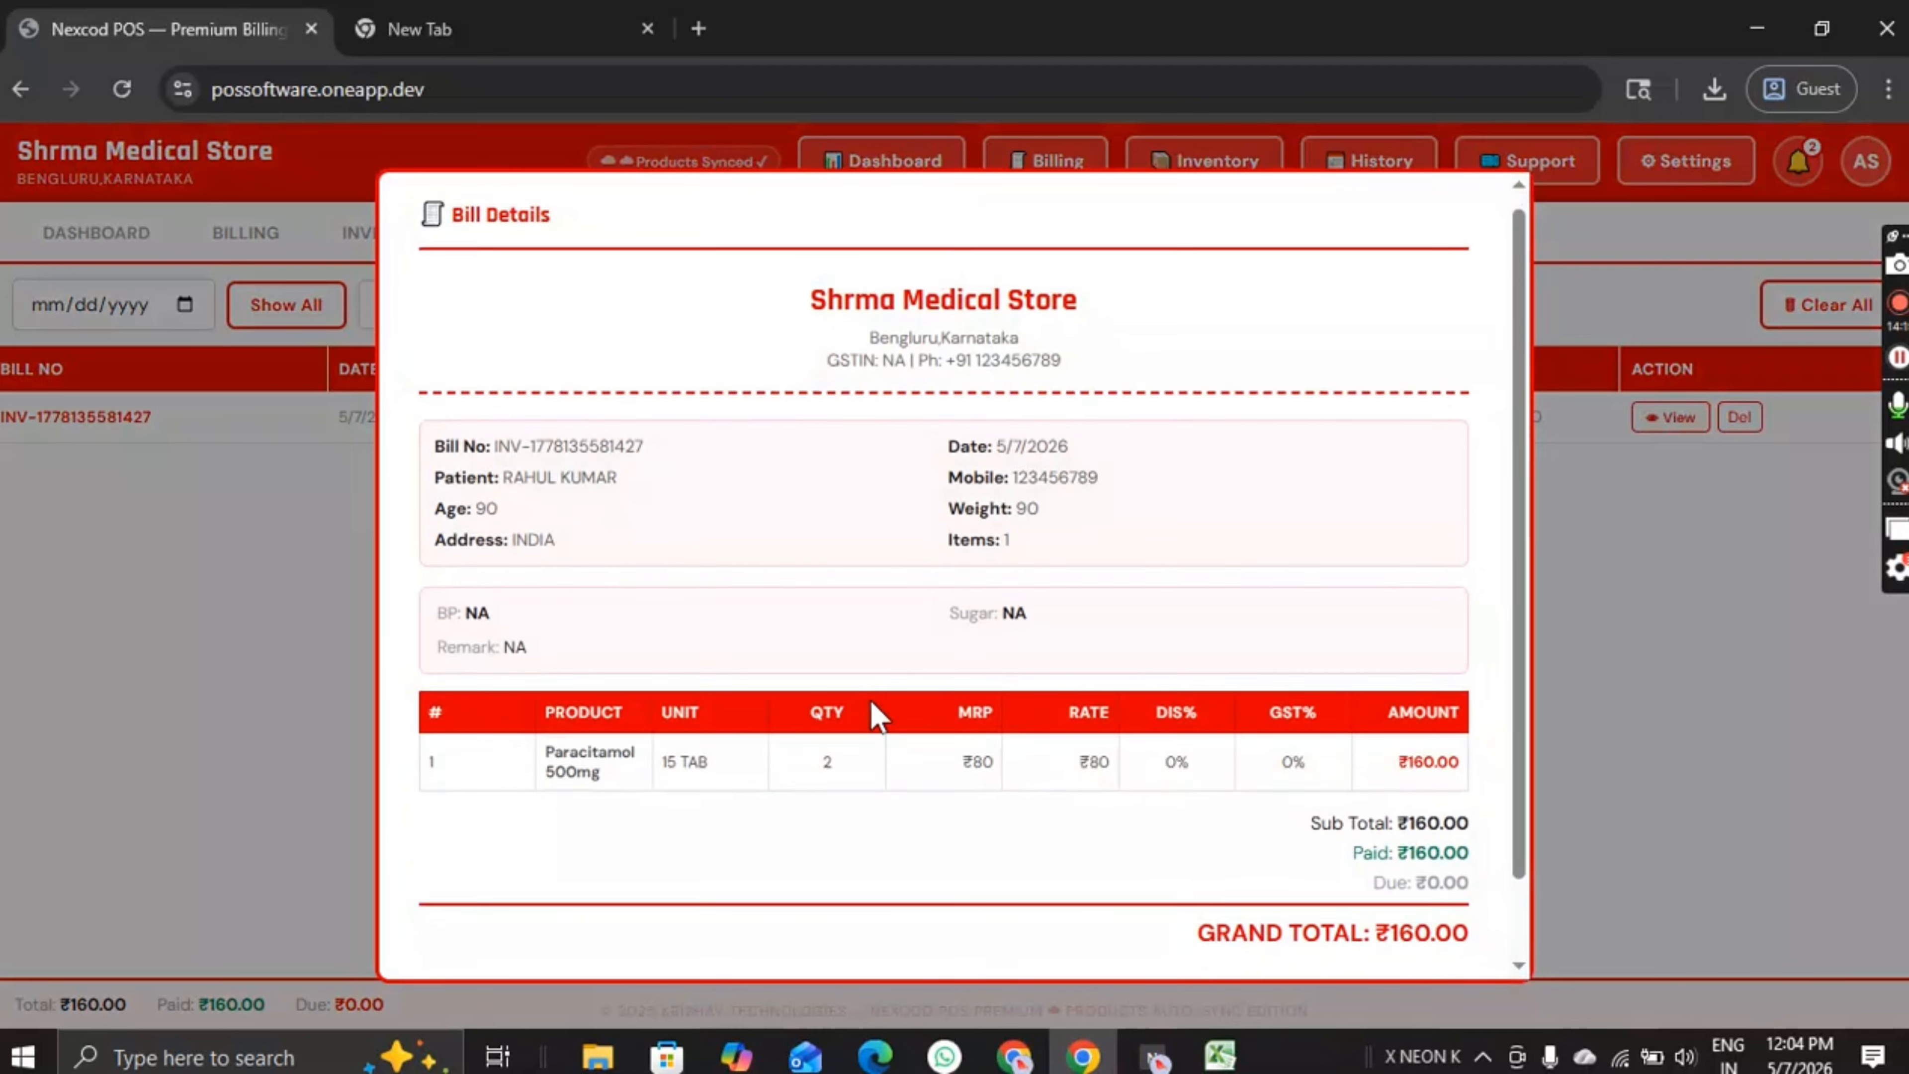
pyautogui.scroll(2, 879, 714)
pyautogui.scroll(-2, 879, 713)
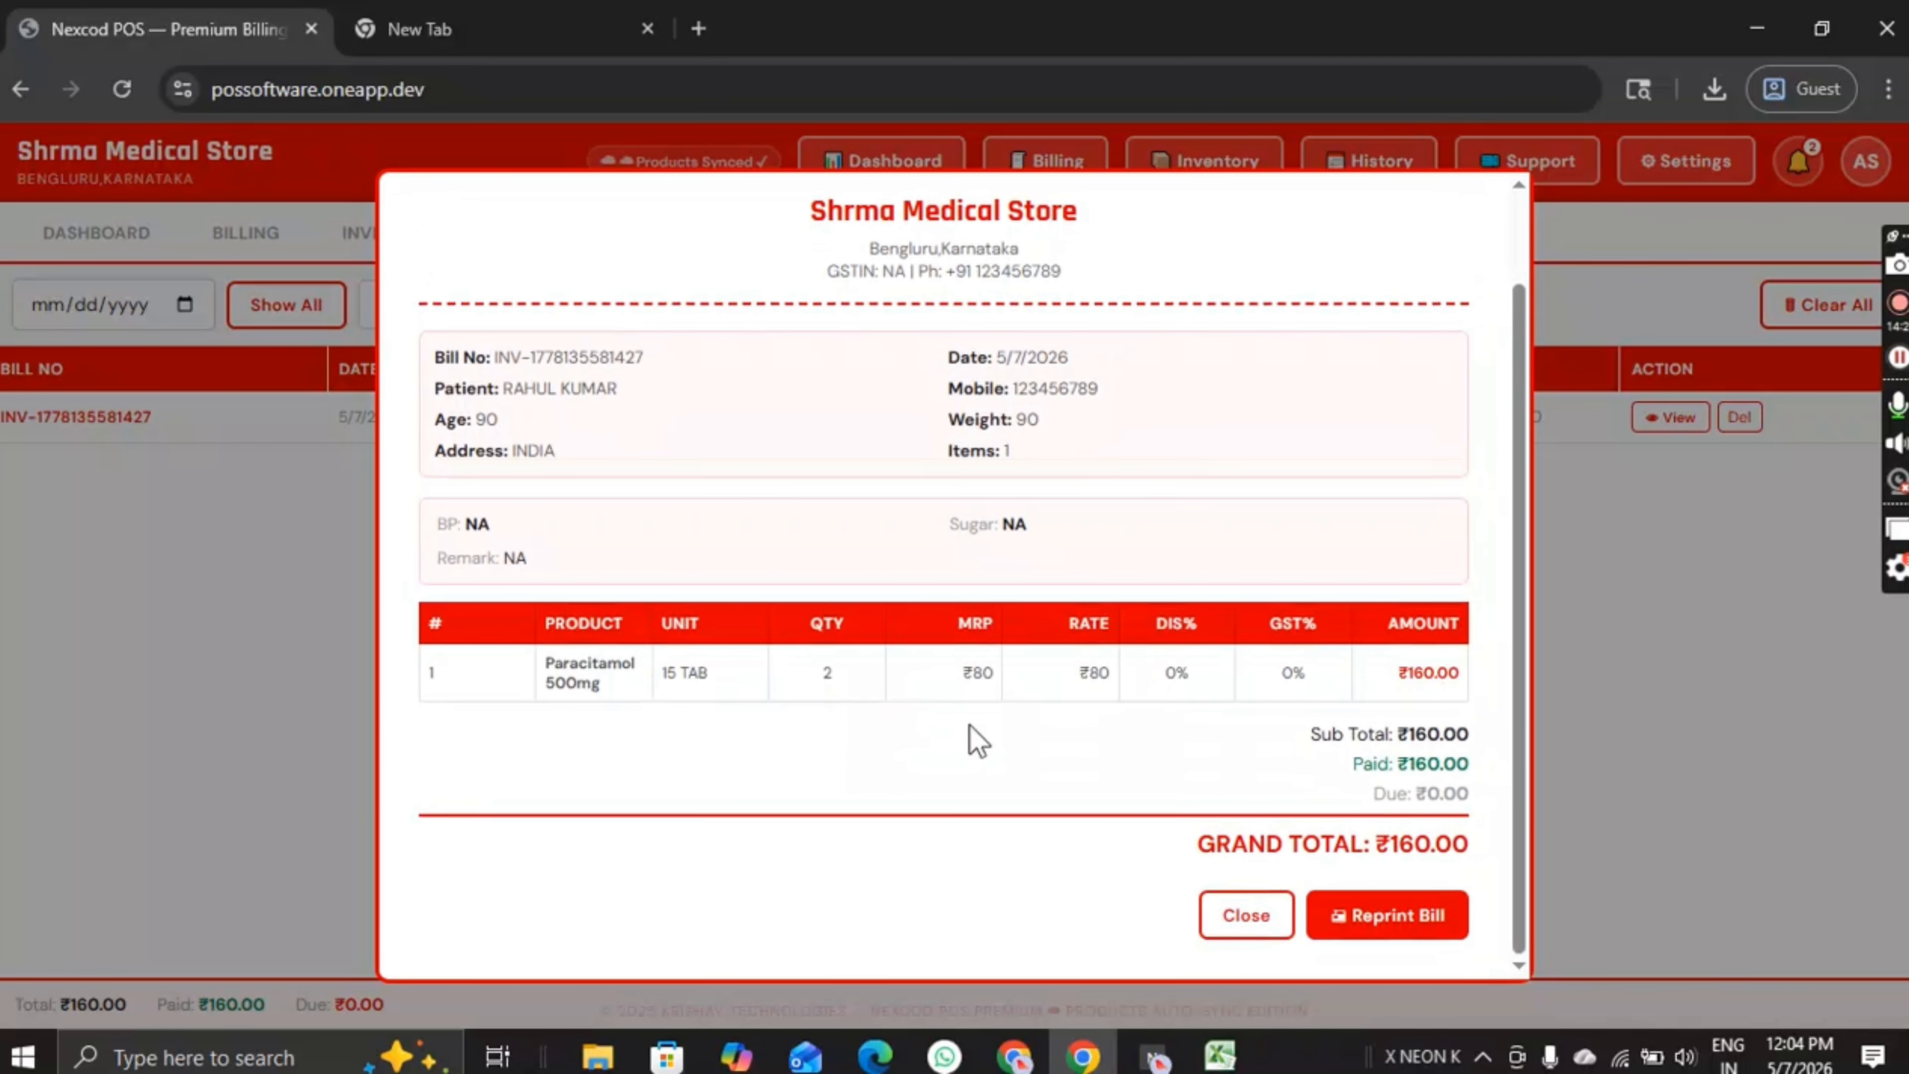
pyautogui.moveTo(1382, 819); pyautogui.dragTo(1376, 844)
pyautogui.click(1343, 849)
pyautogui.click(1241, 917)
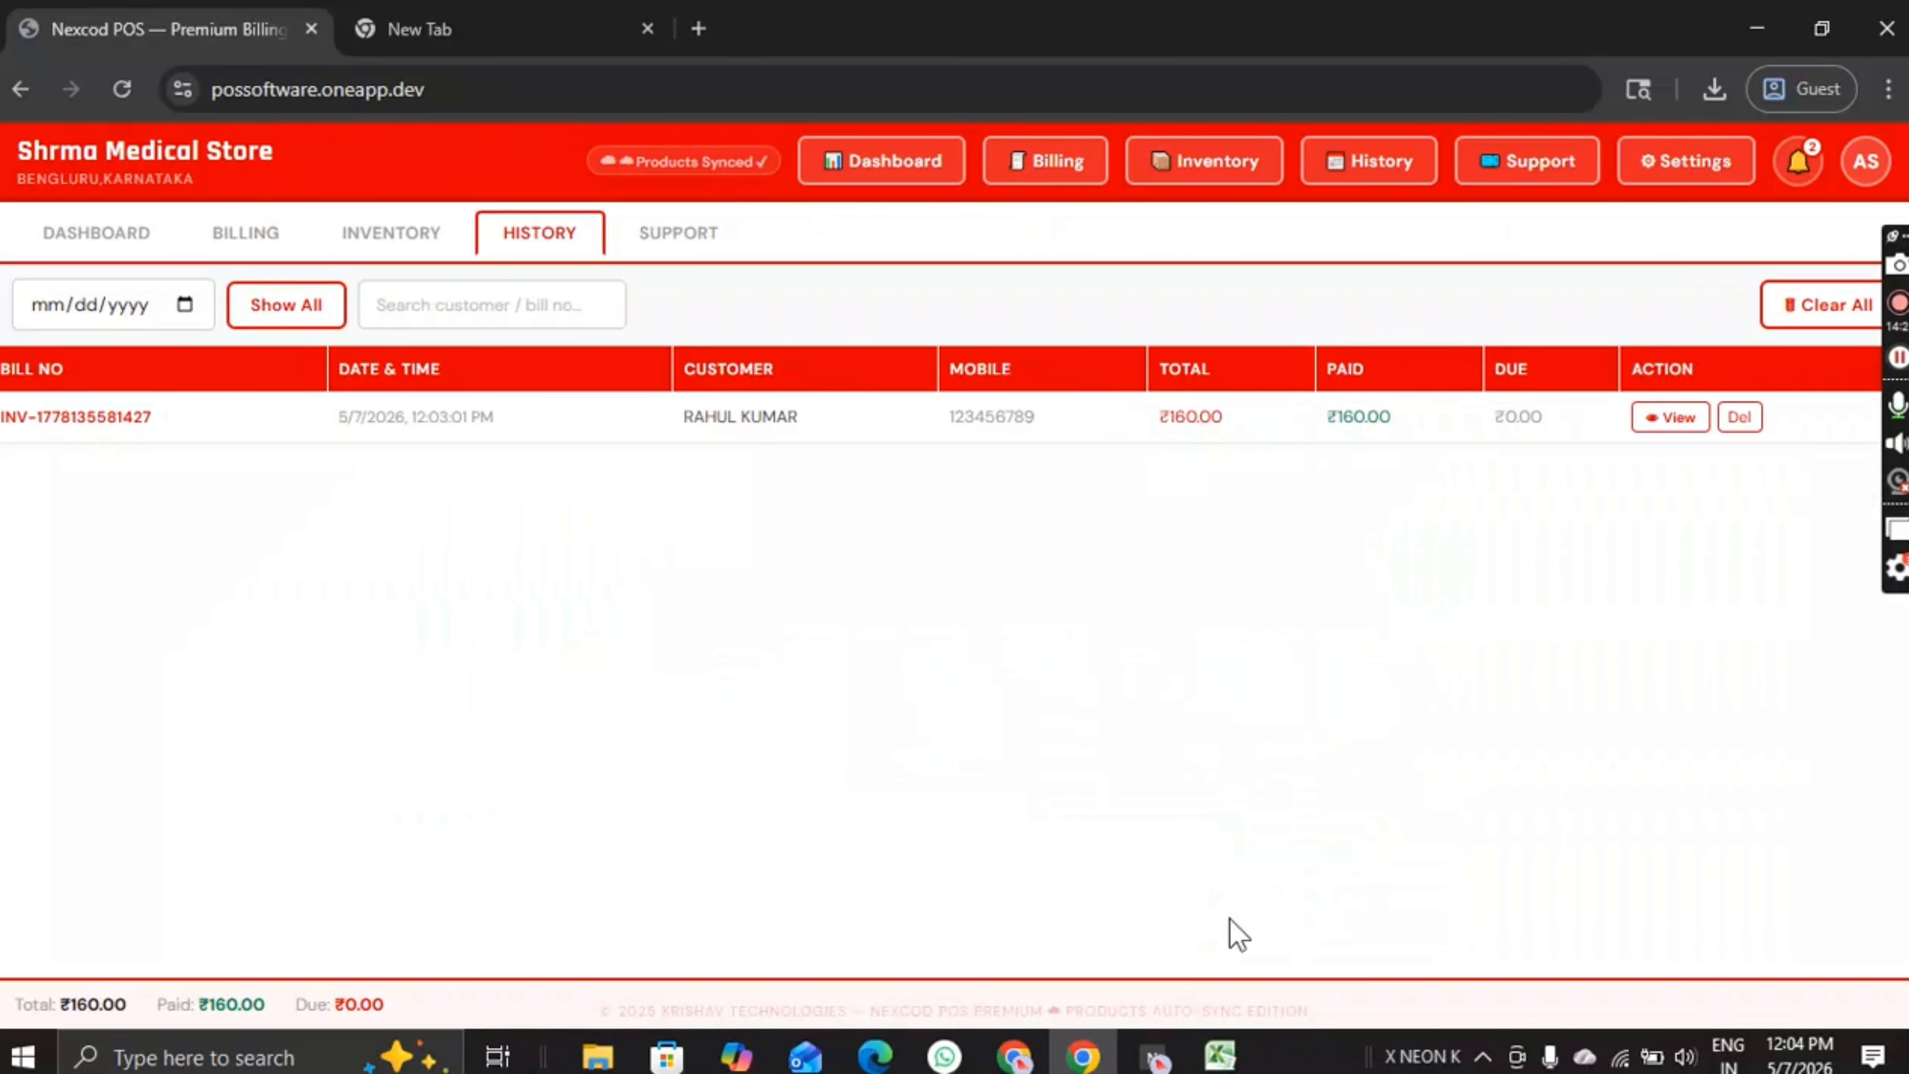
# Step: Check the sales dashboard's ₹0 total due figure
pyautogui.click(94, 239)
pyautogui.moveTo(1483, 562); pyautogui.dragTo(1322, 567)
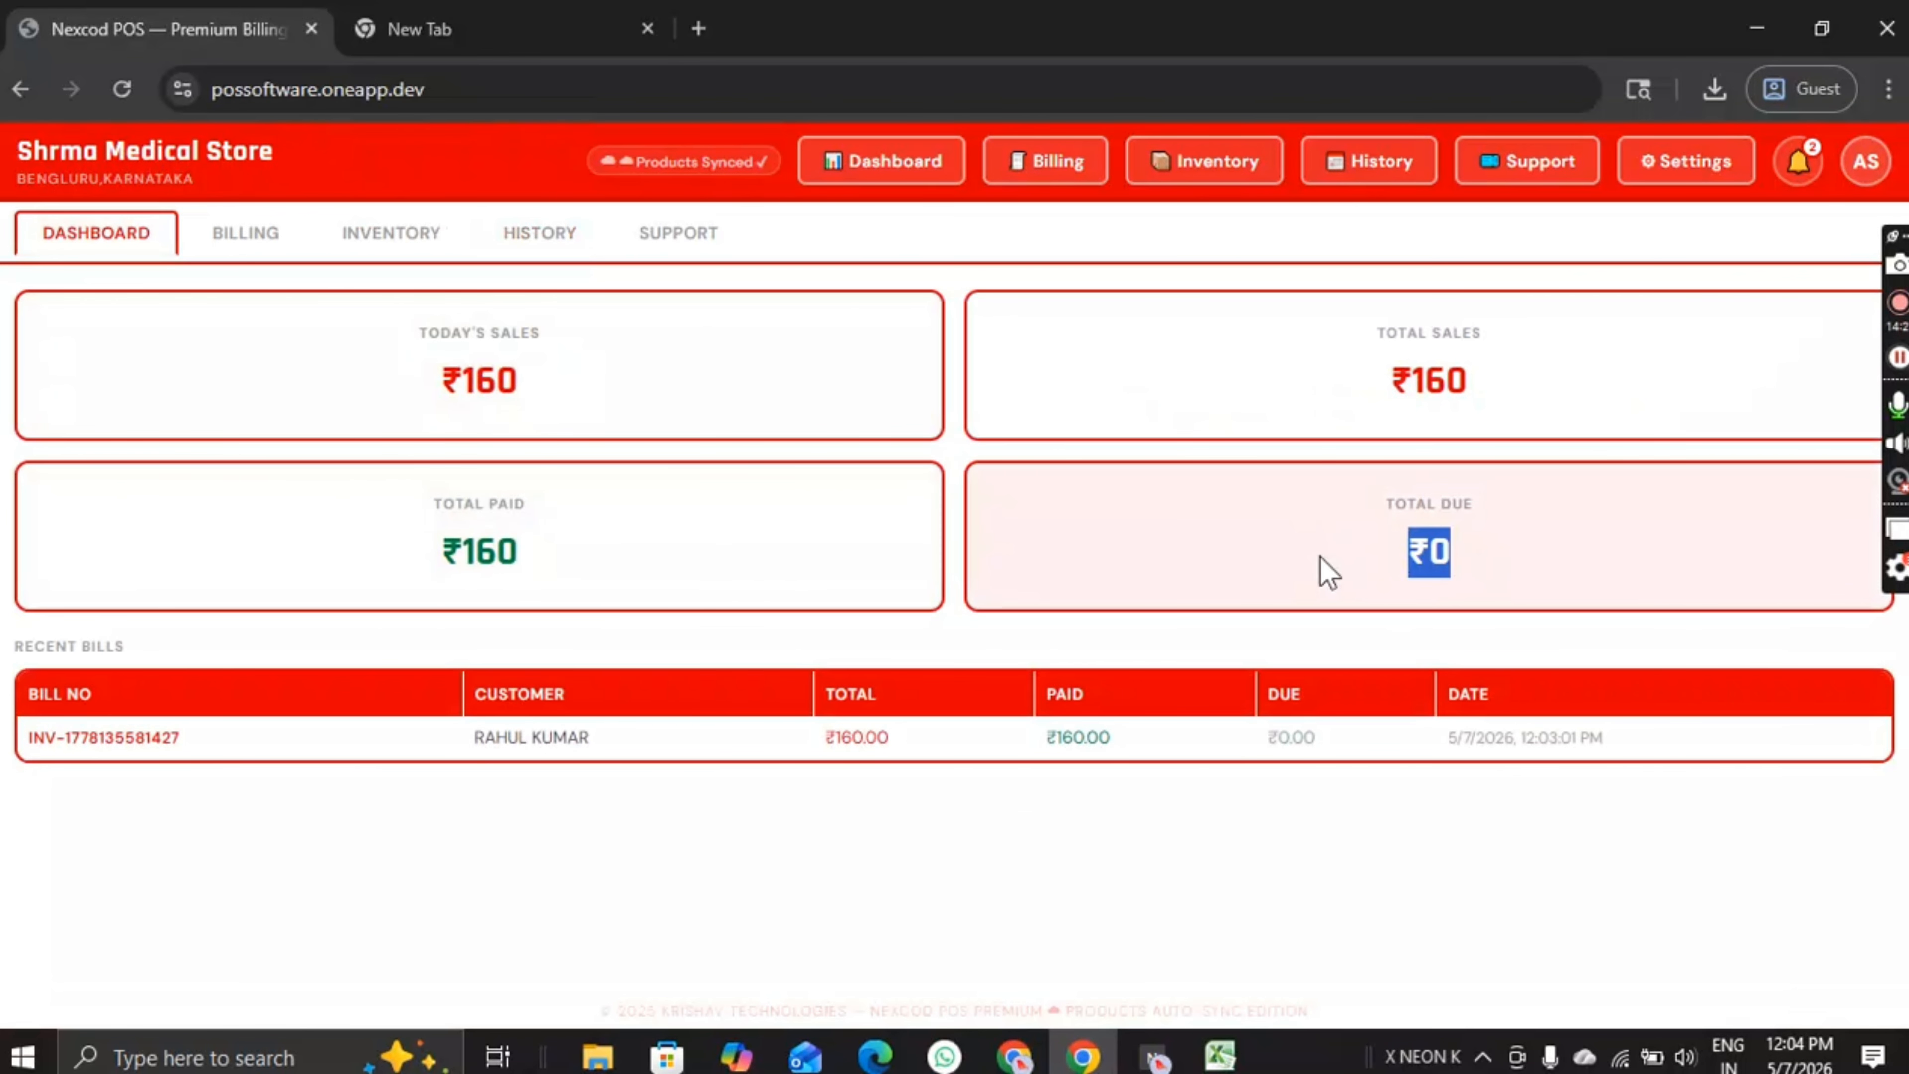
pyautogui.click(1476, 569)
pyautogui.moveTo(1476, 569); pyautogui.dragTo(1355, 562)
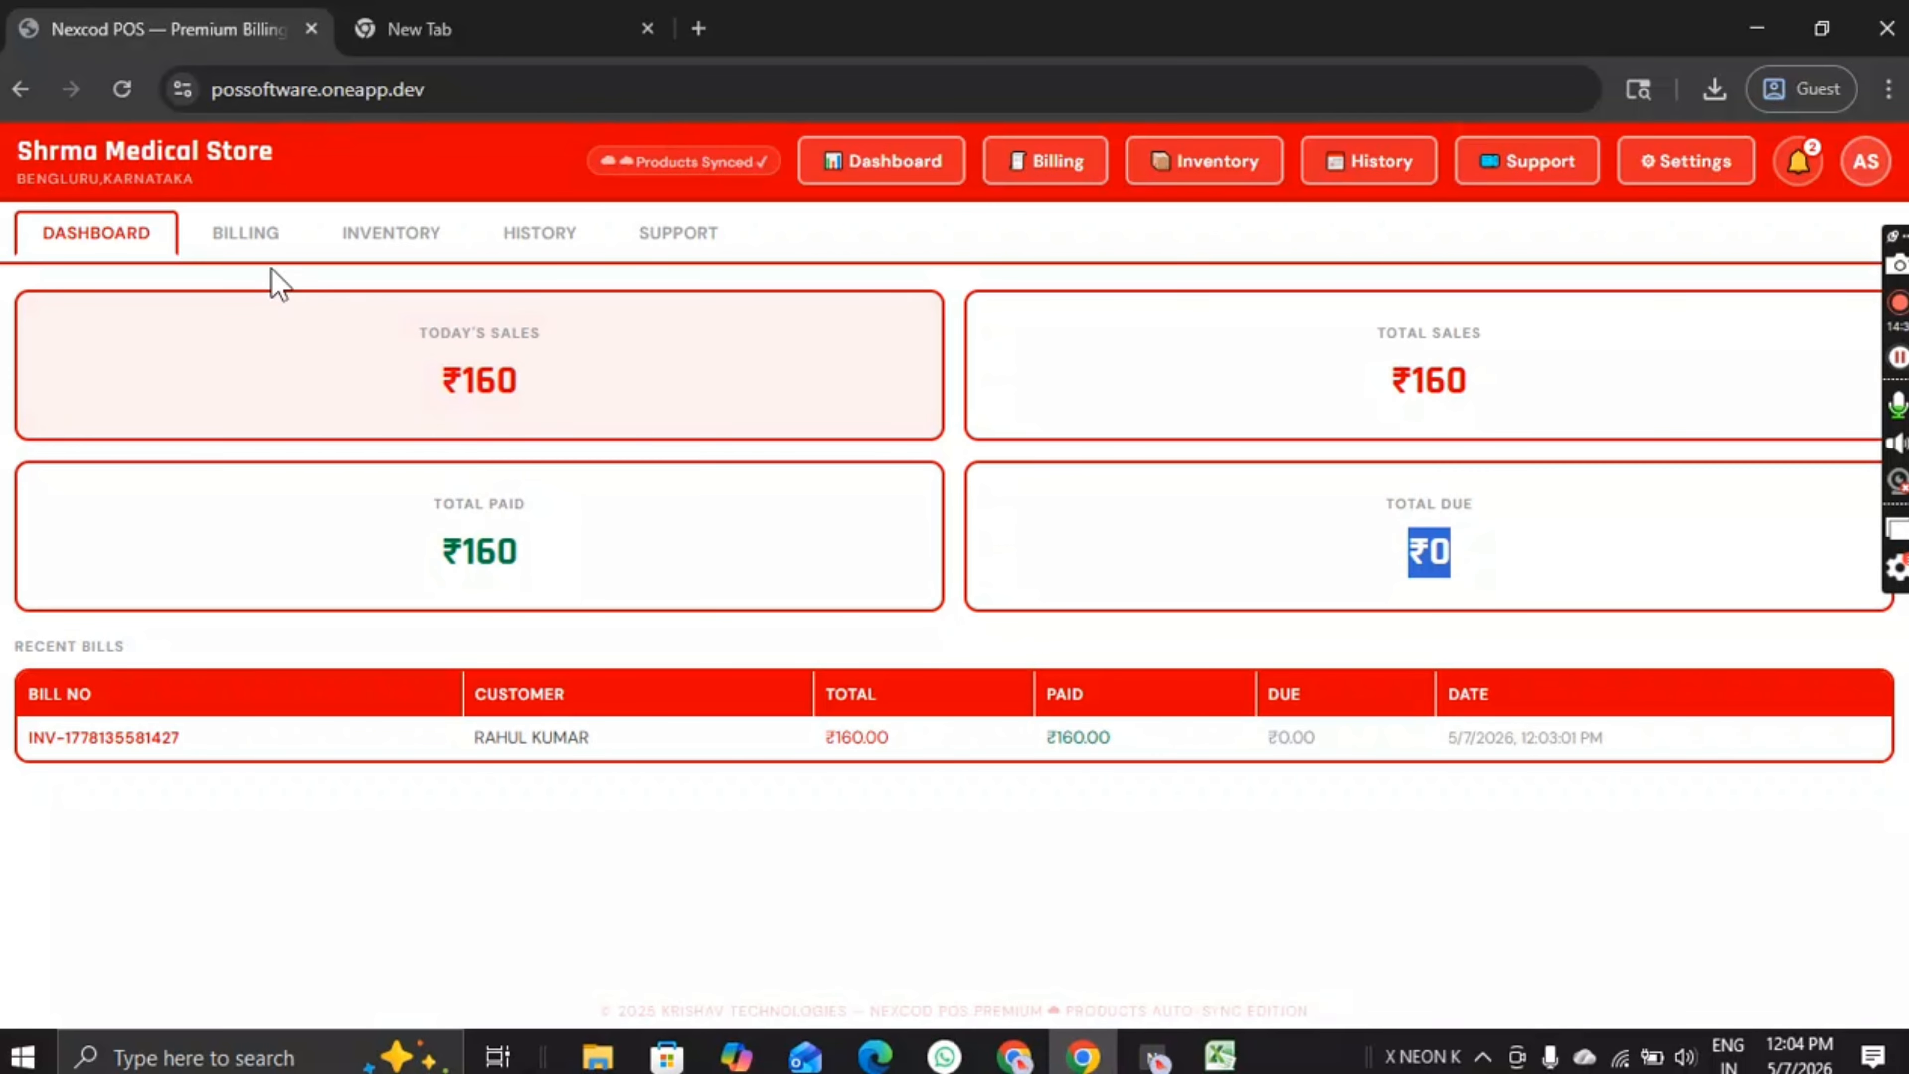
# Step: Browse the Billing, Inventory and History pages, focusing the bill search field
pyautogui.click(238, 248)
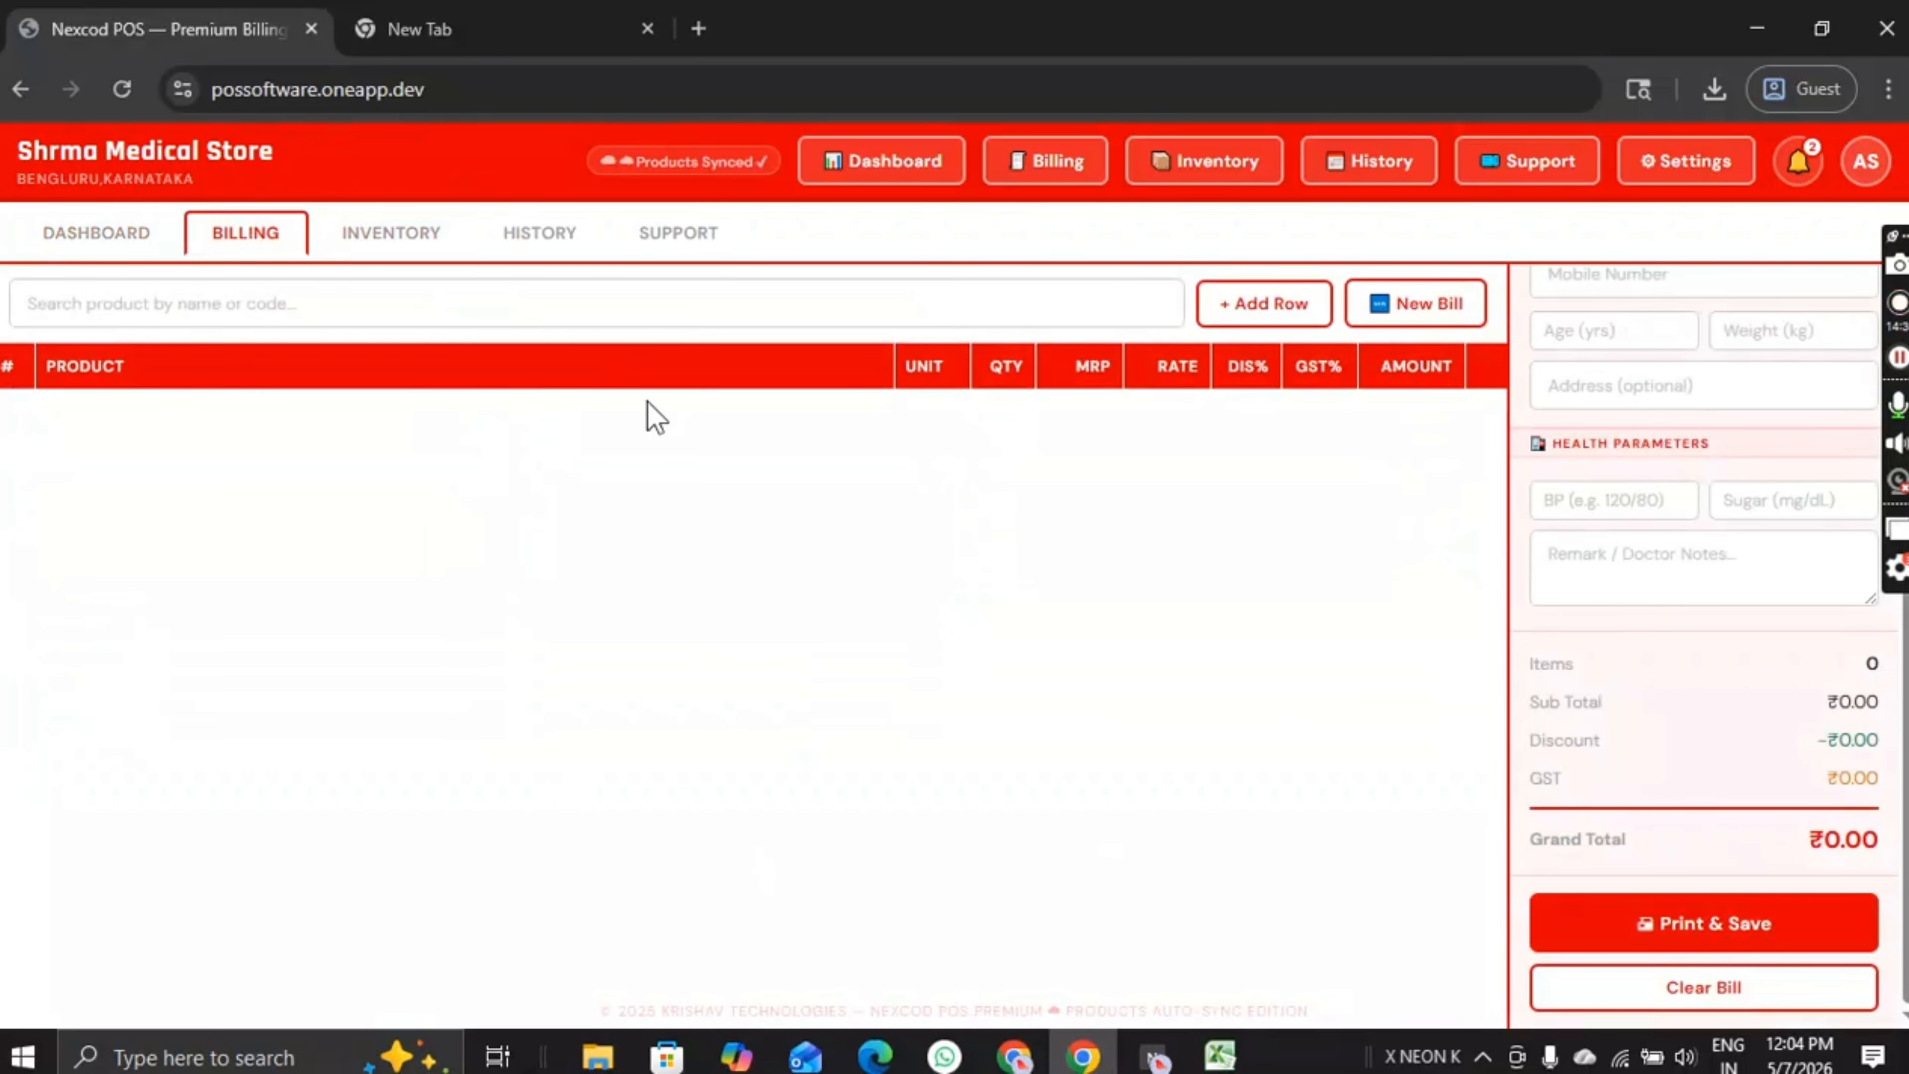
pyautogui.click(427, 233)
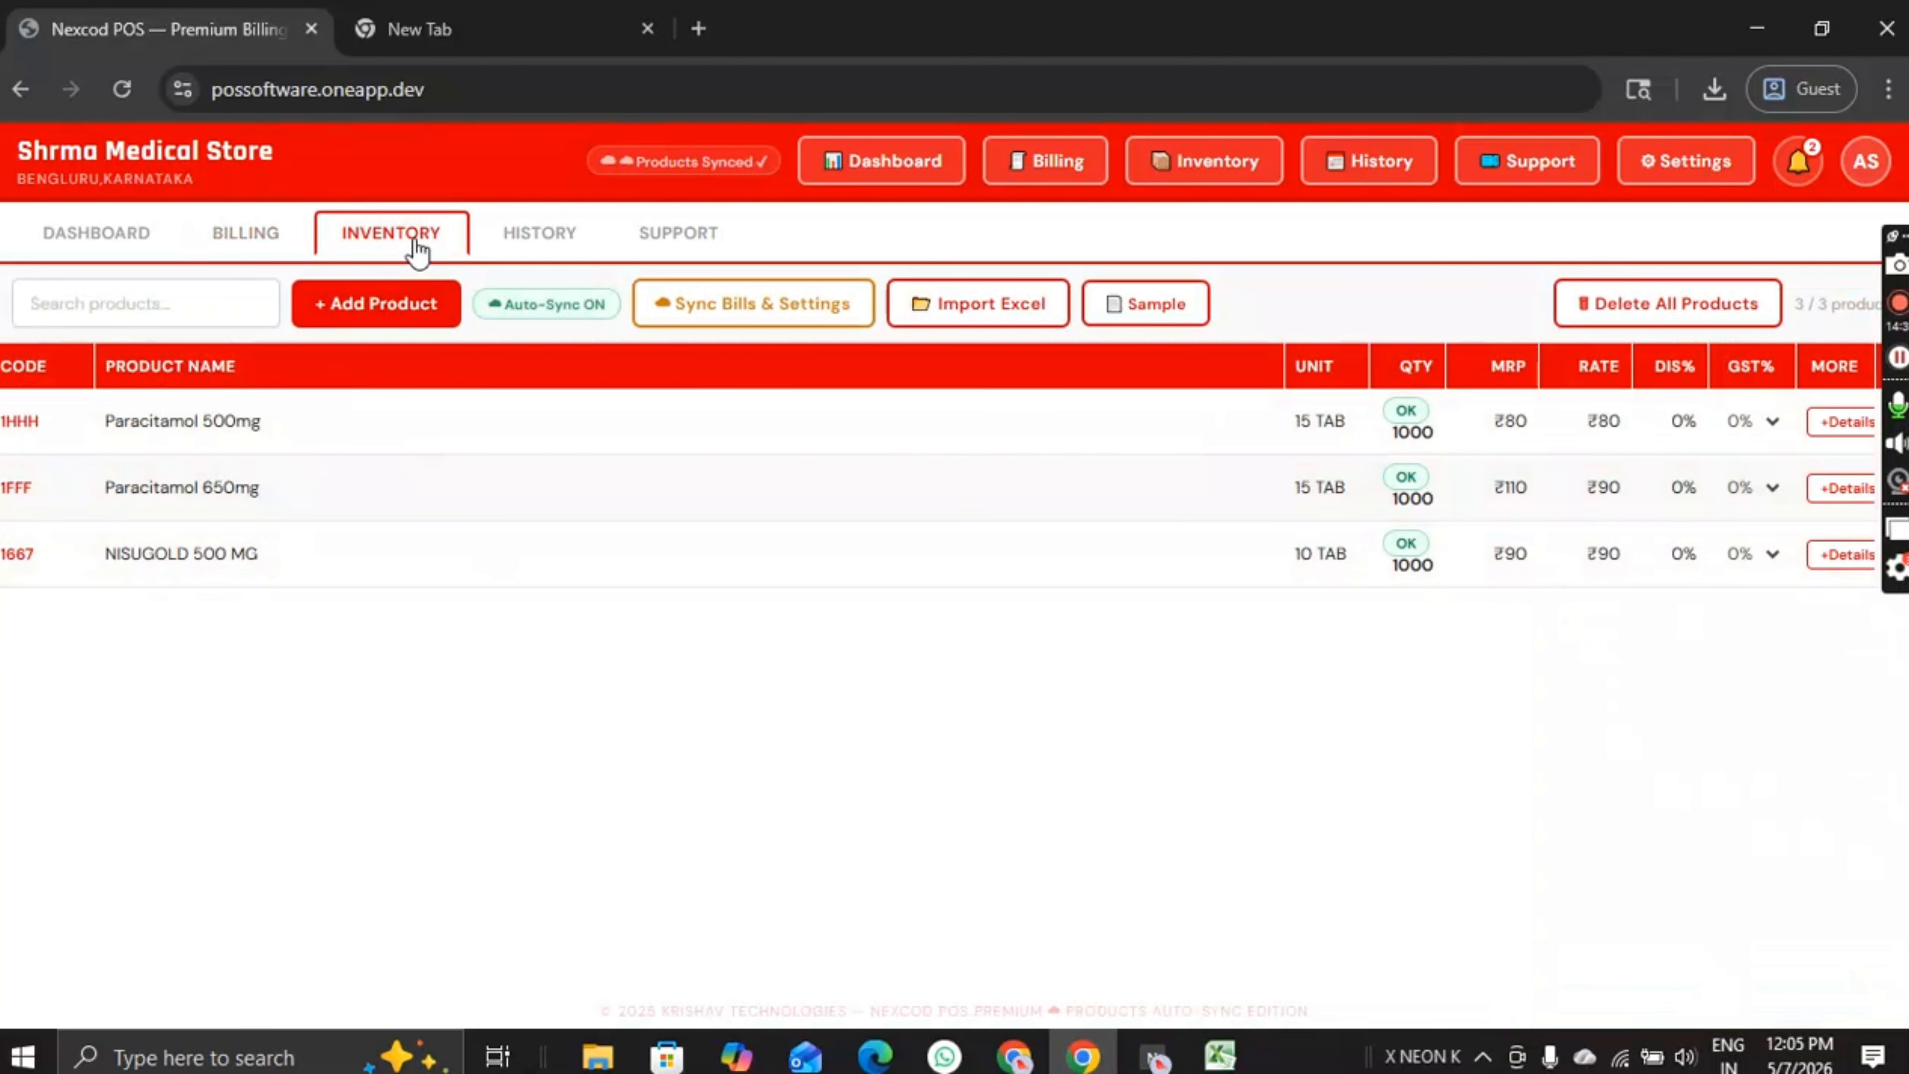
pyautogui.click(530, 239)
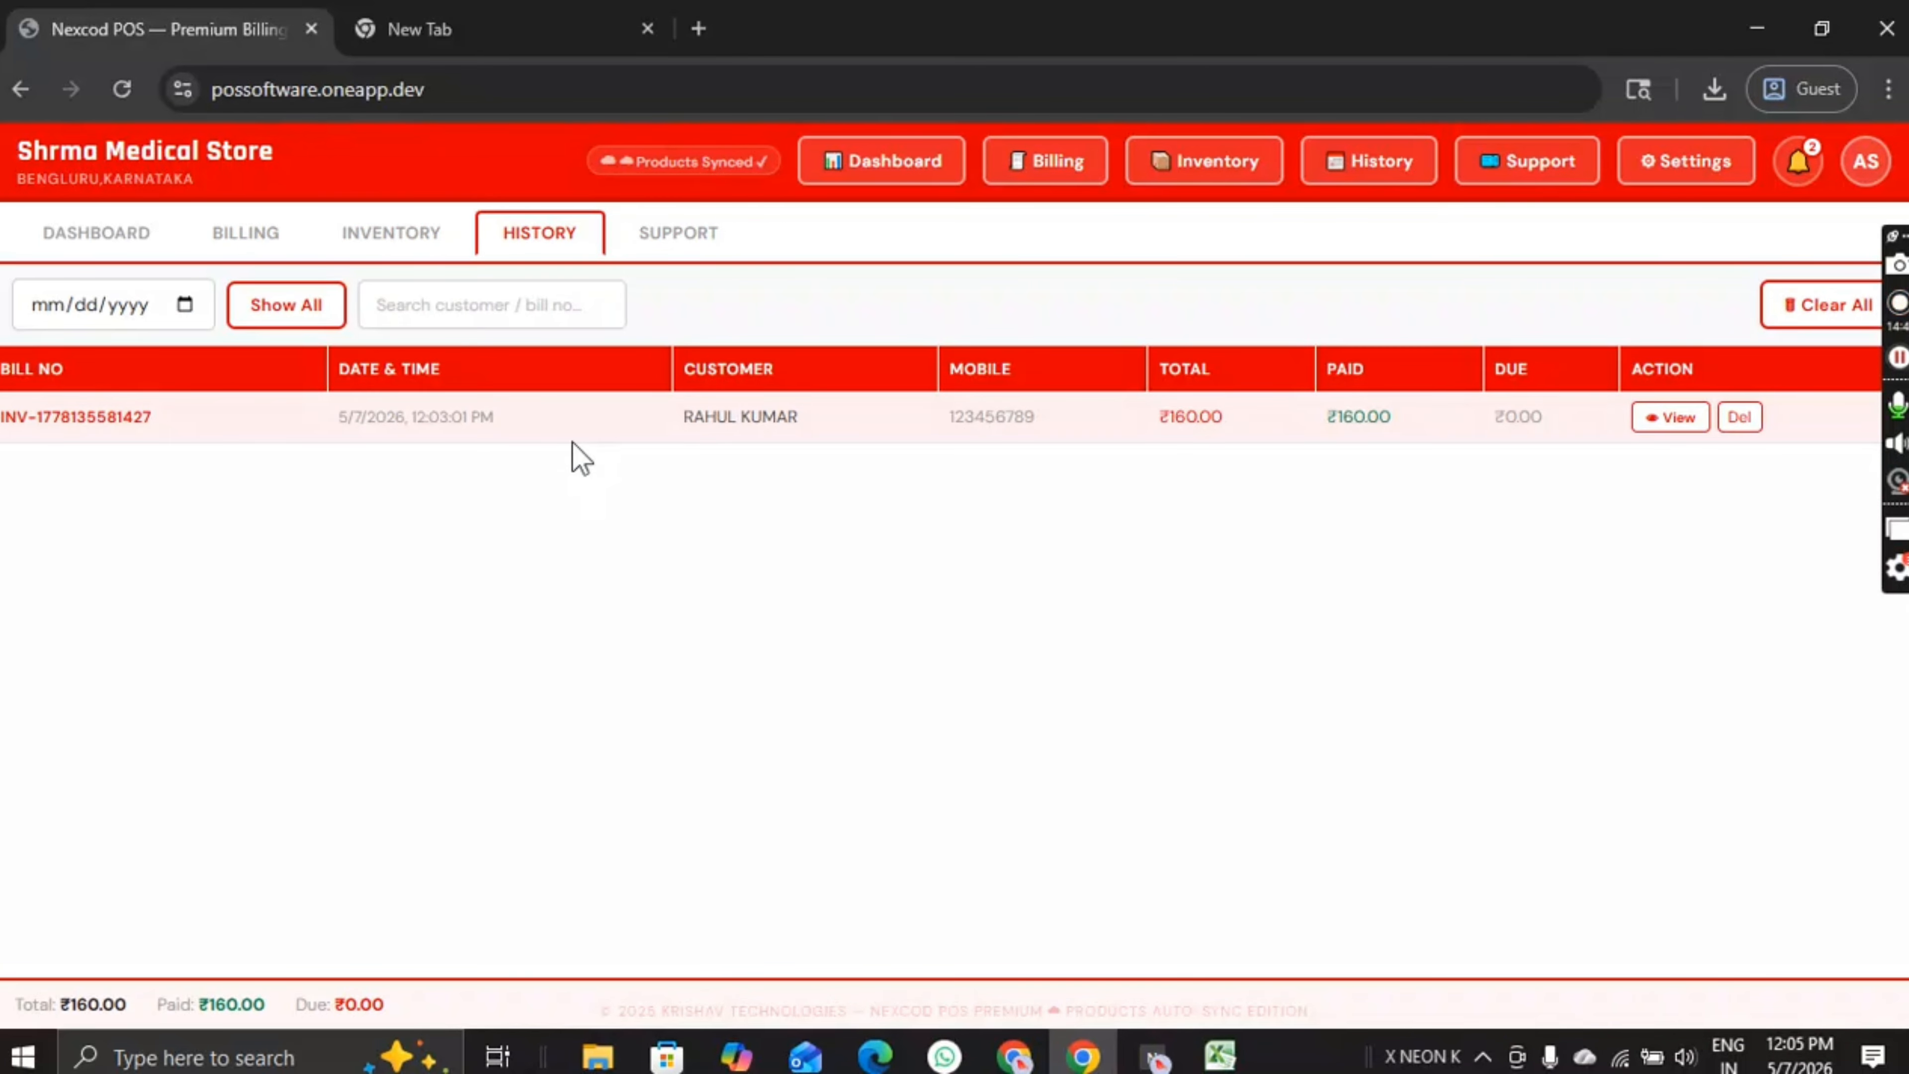
pyautogui.click(427, 321)
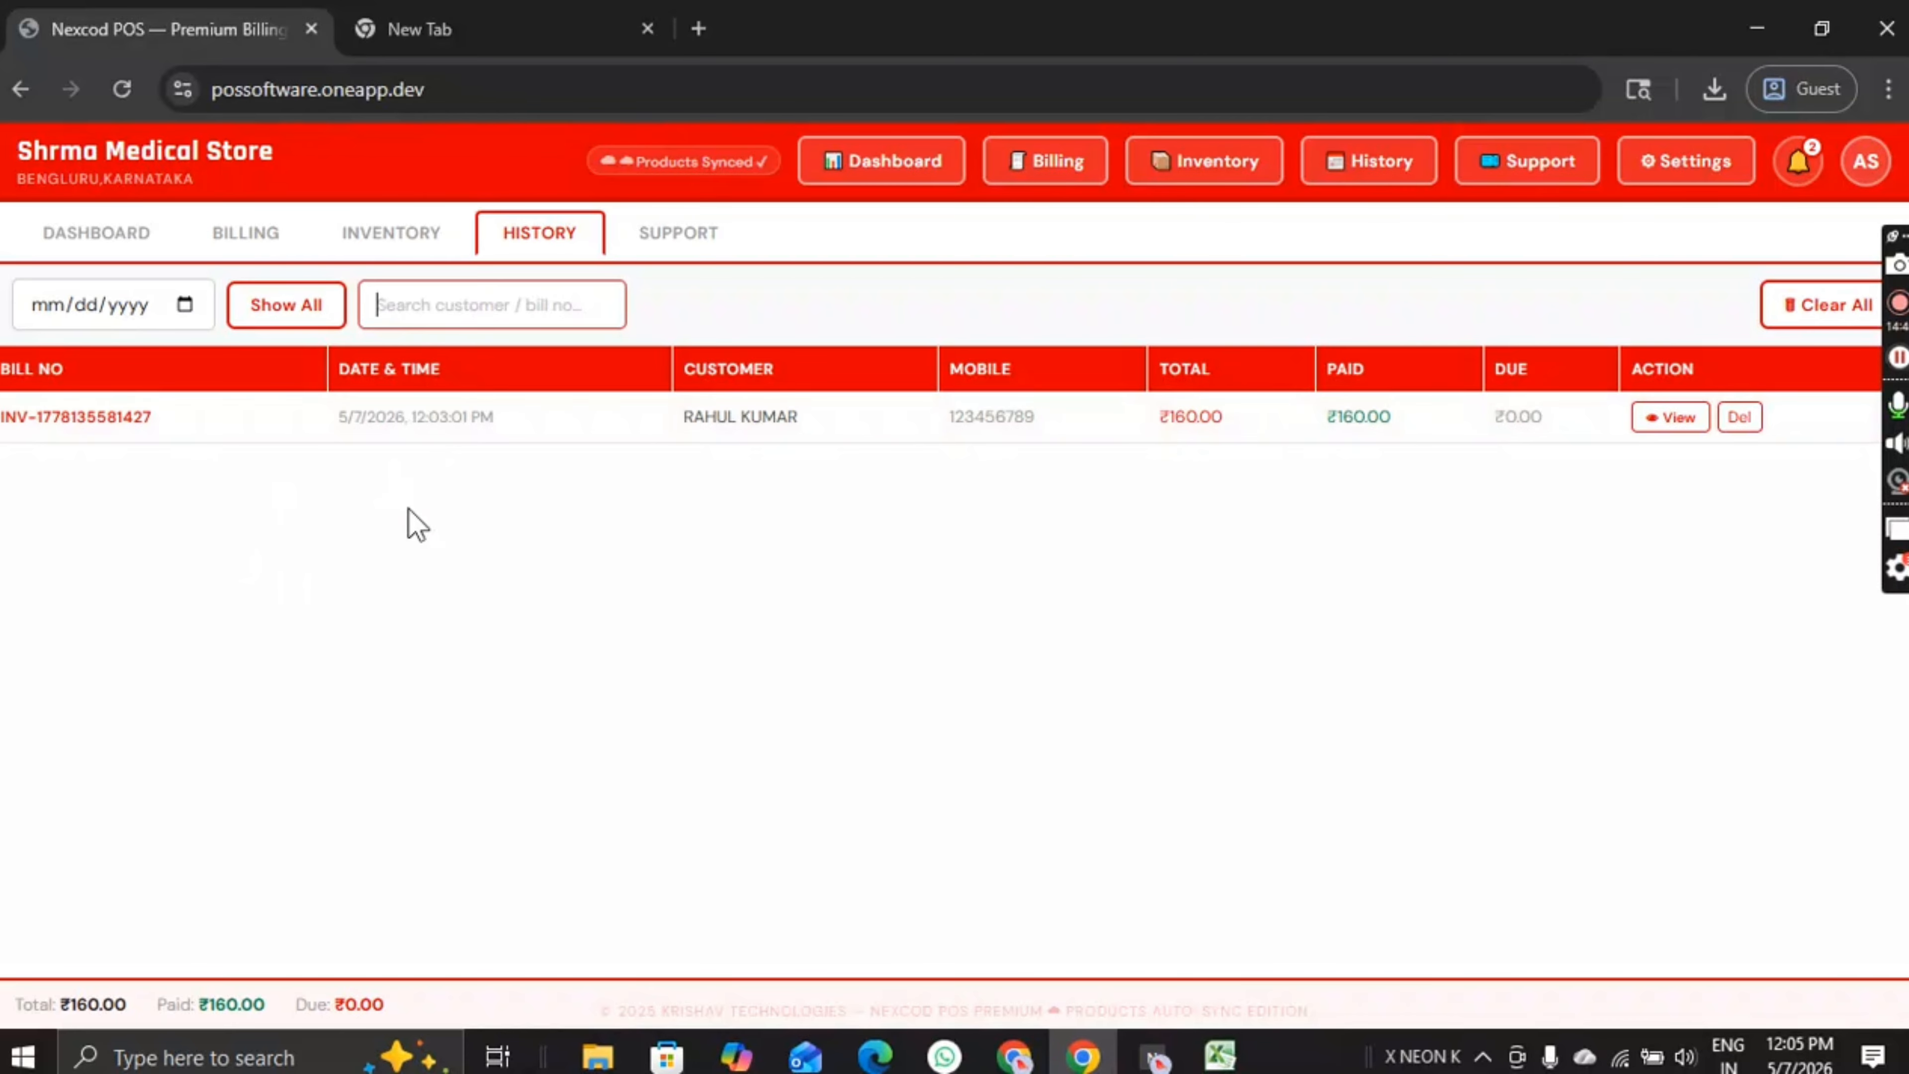
# Step: Switch between Support and Dashboard, ending on the empty Support tickets page
pyautogui.click(689, 254)
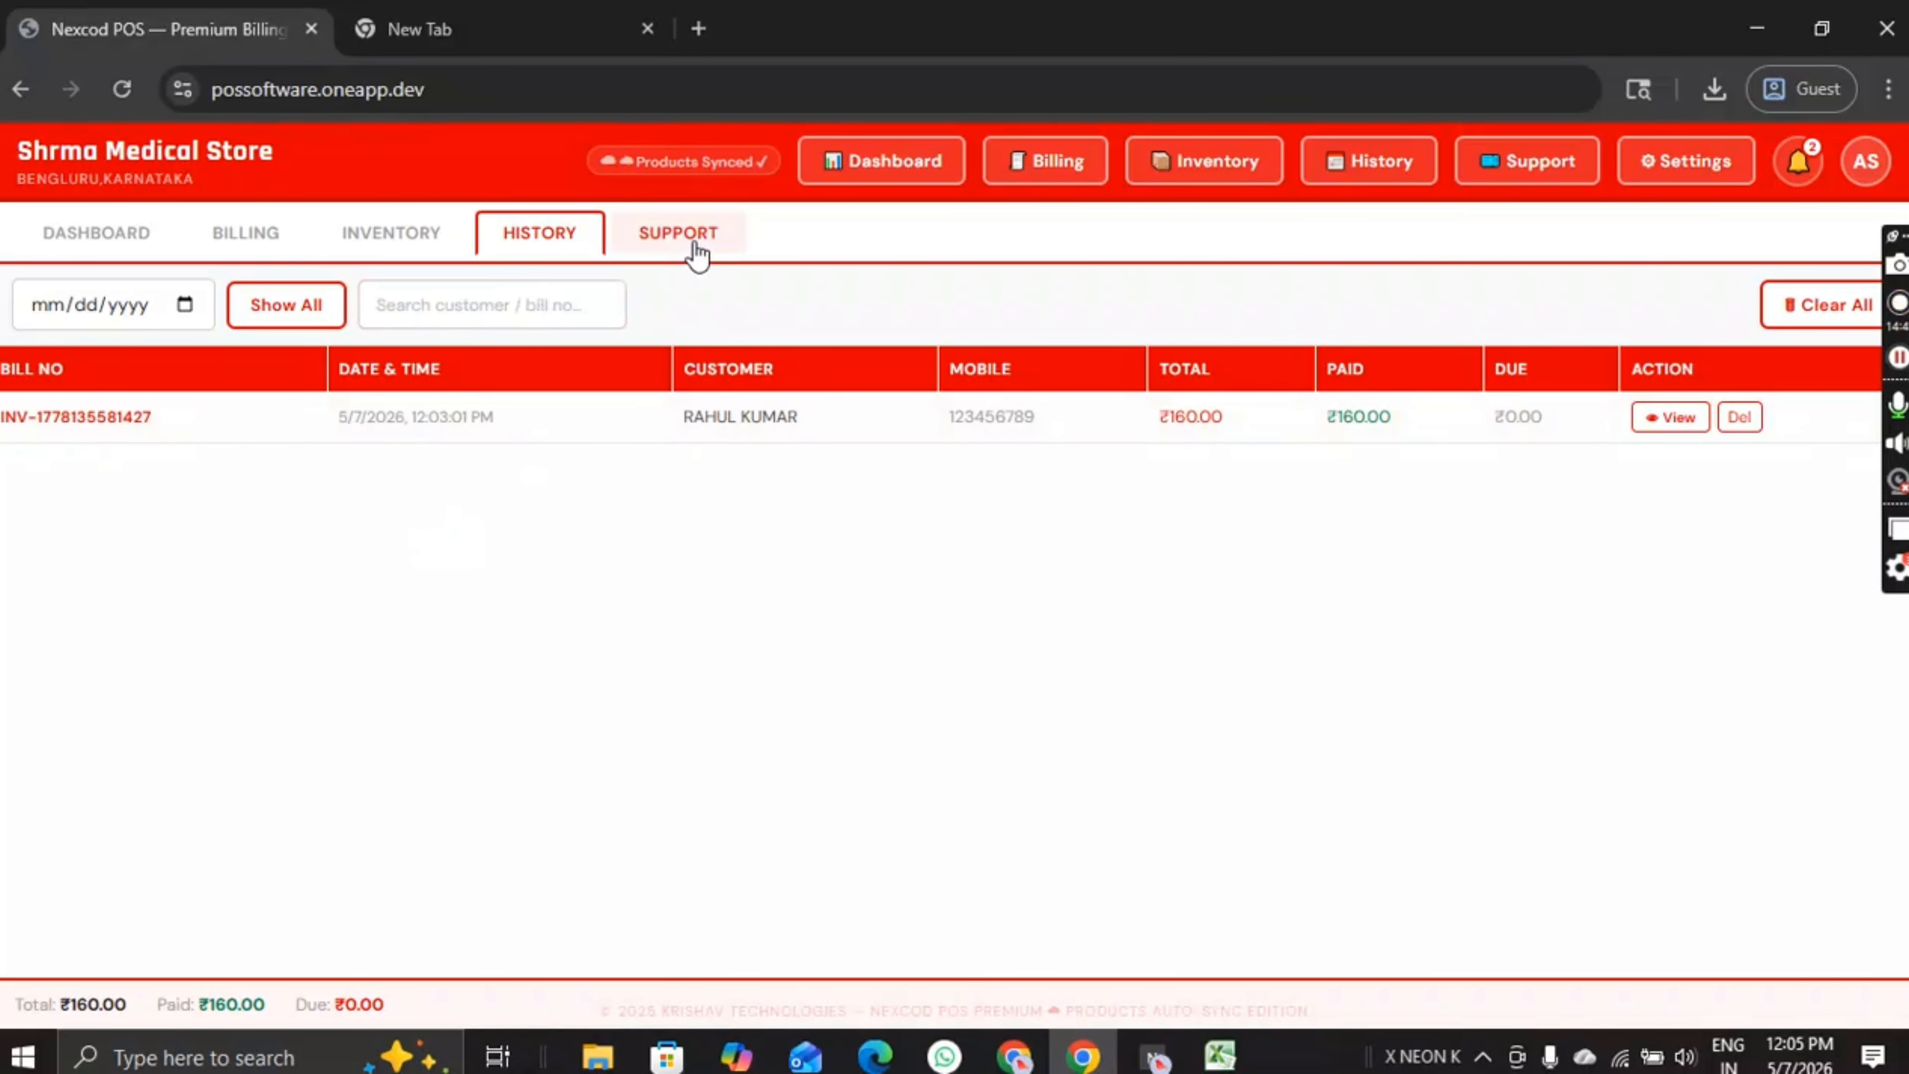
pyautogui.click(87, 249)
pyautogui.click(660, 227)
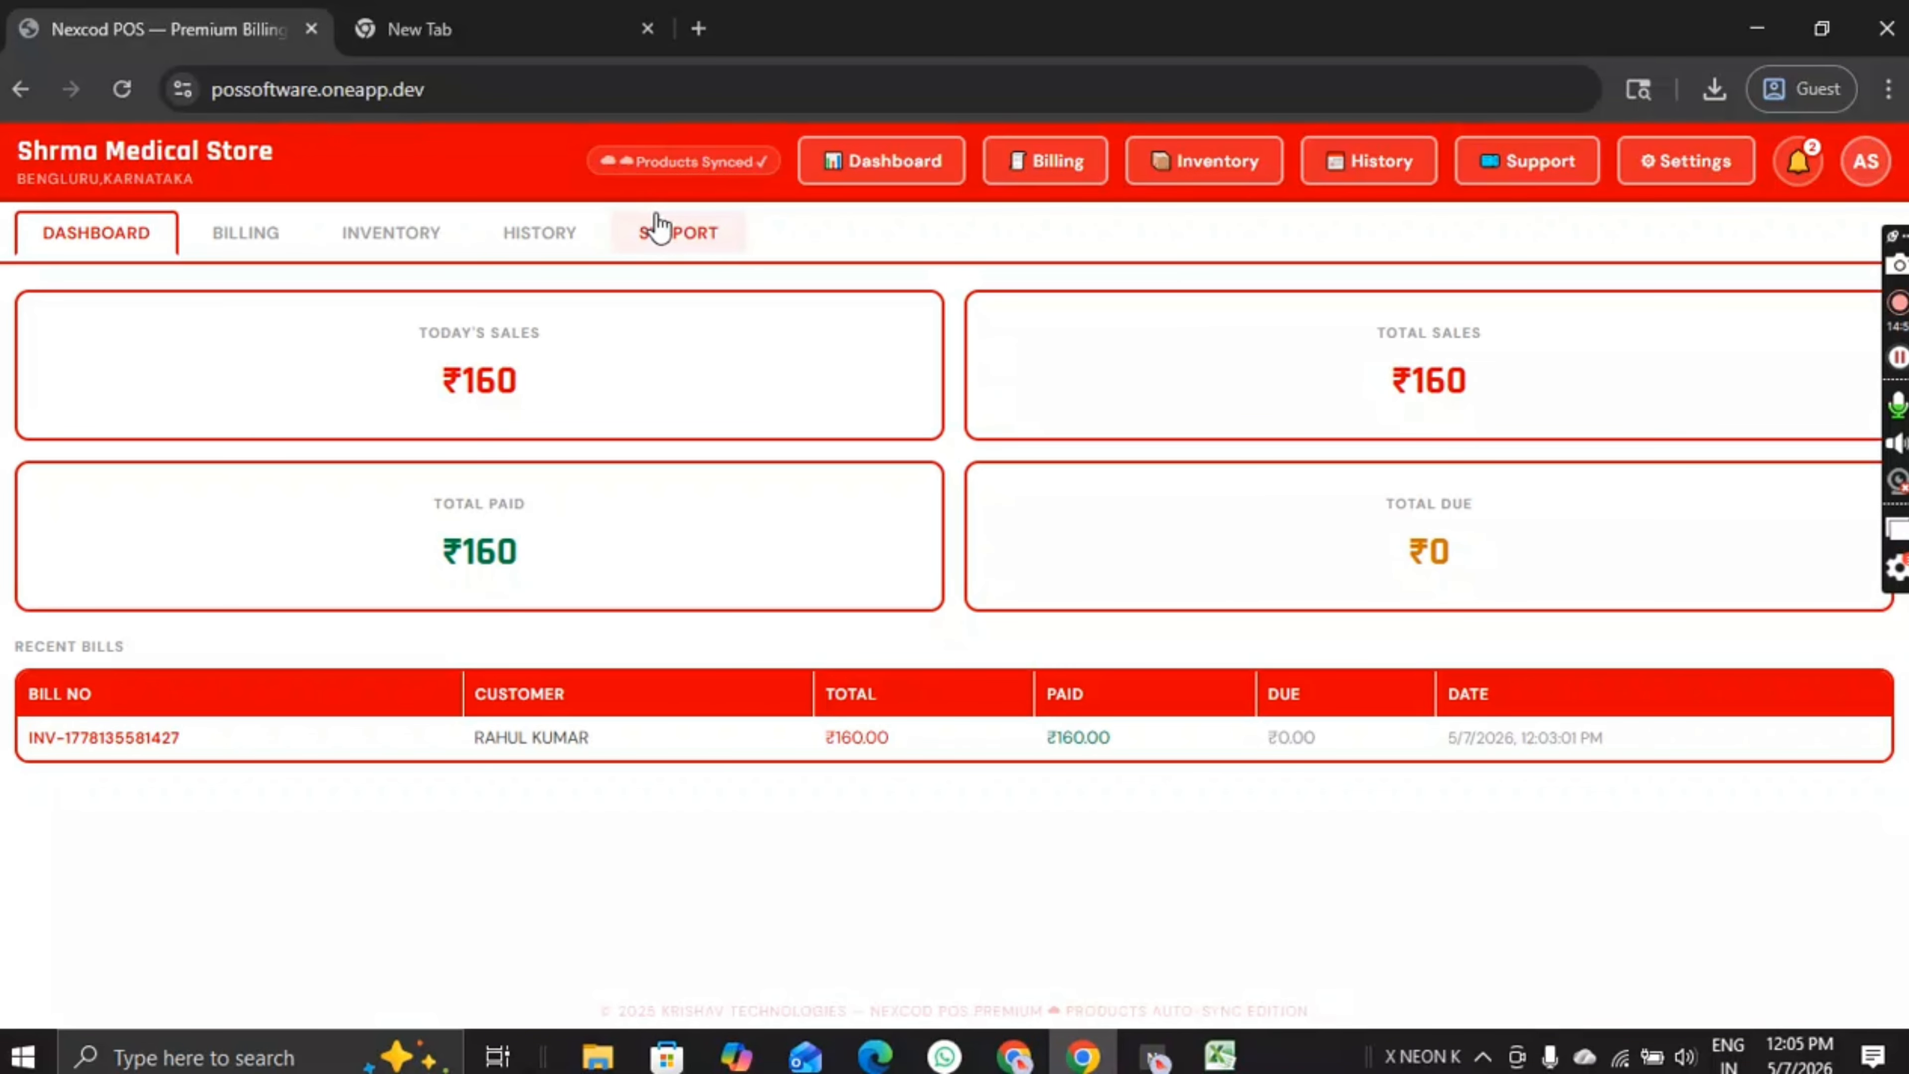
pyautogui.click(138, 252)
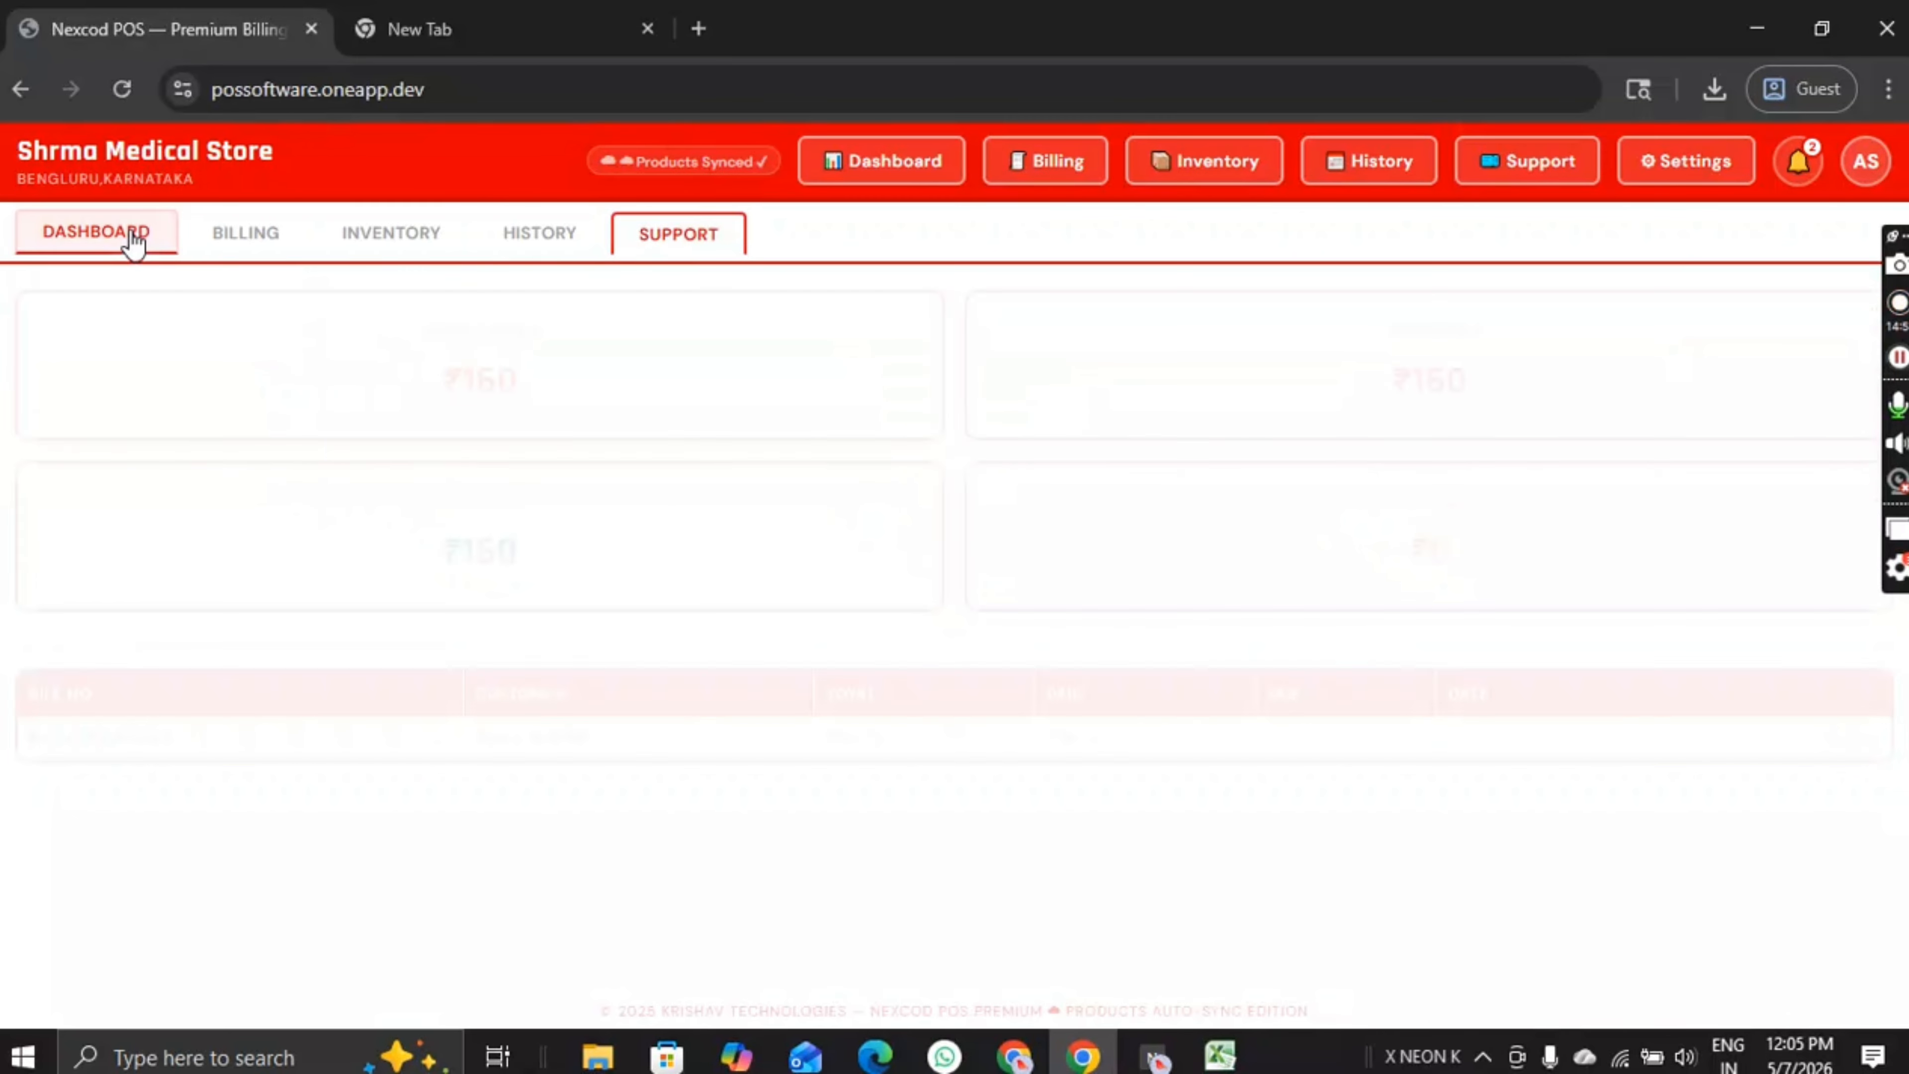
pyautogui.click(723, 236)
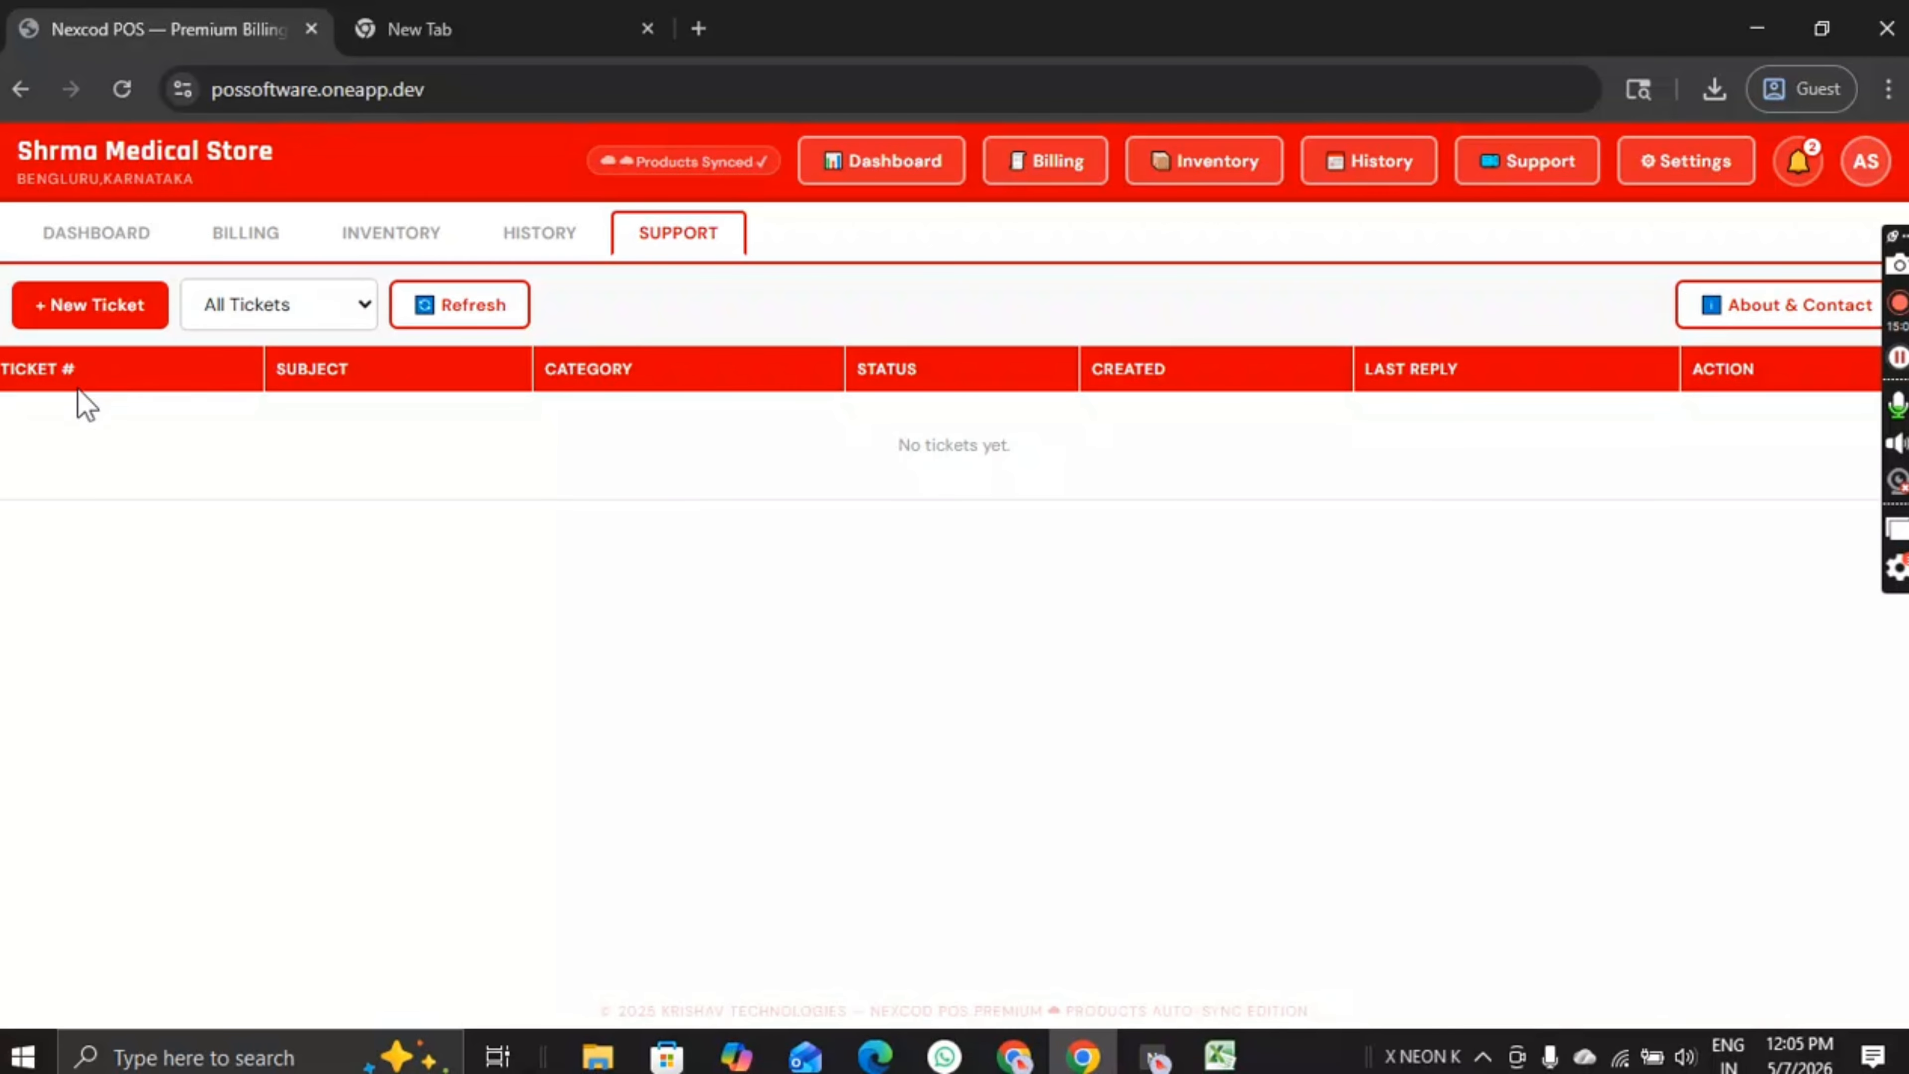
# Step: Start a Billing Issue ticket with subject 'Billing Issues' and description 'etc......'
pyautogui.click(128, 314)
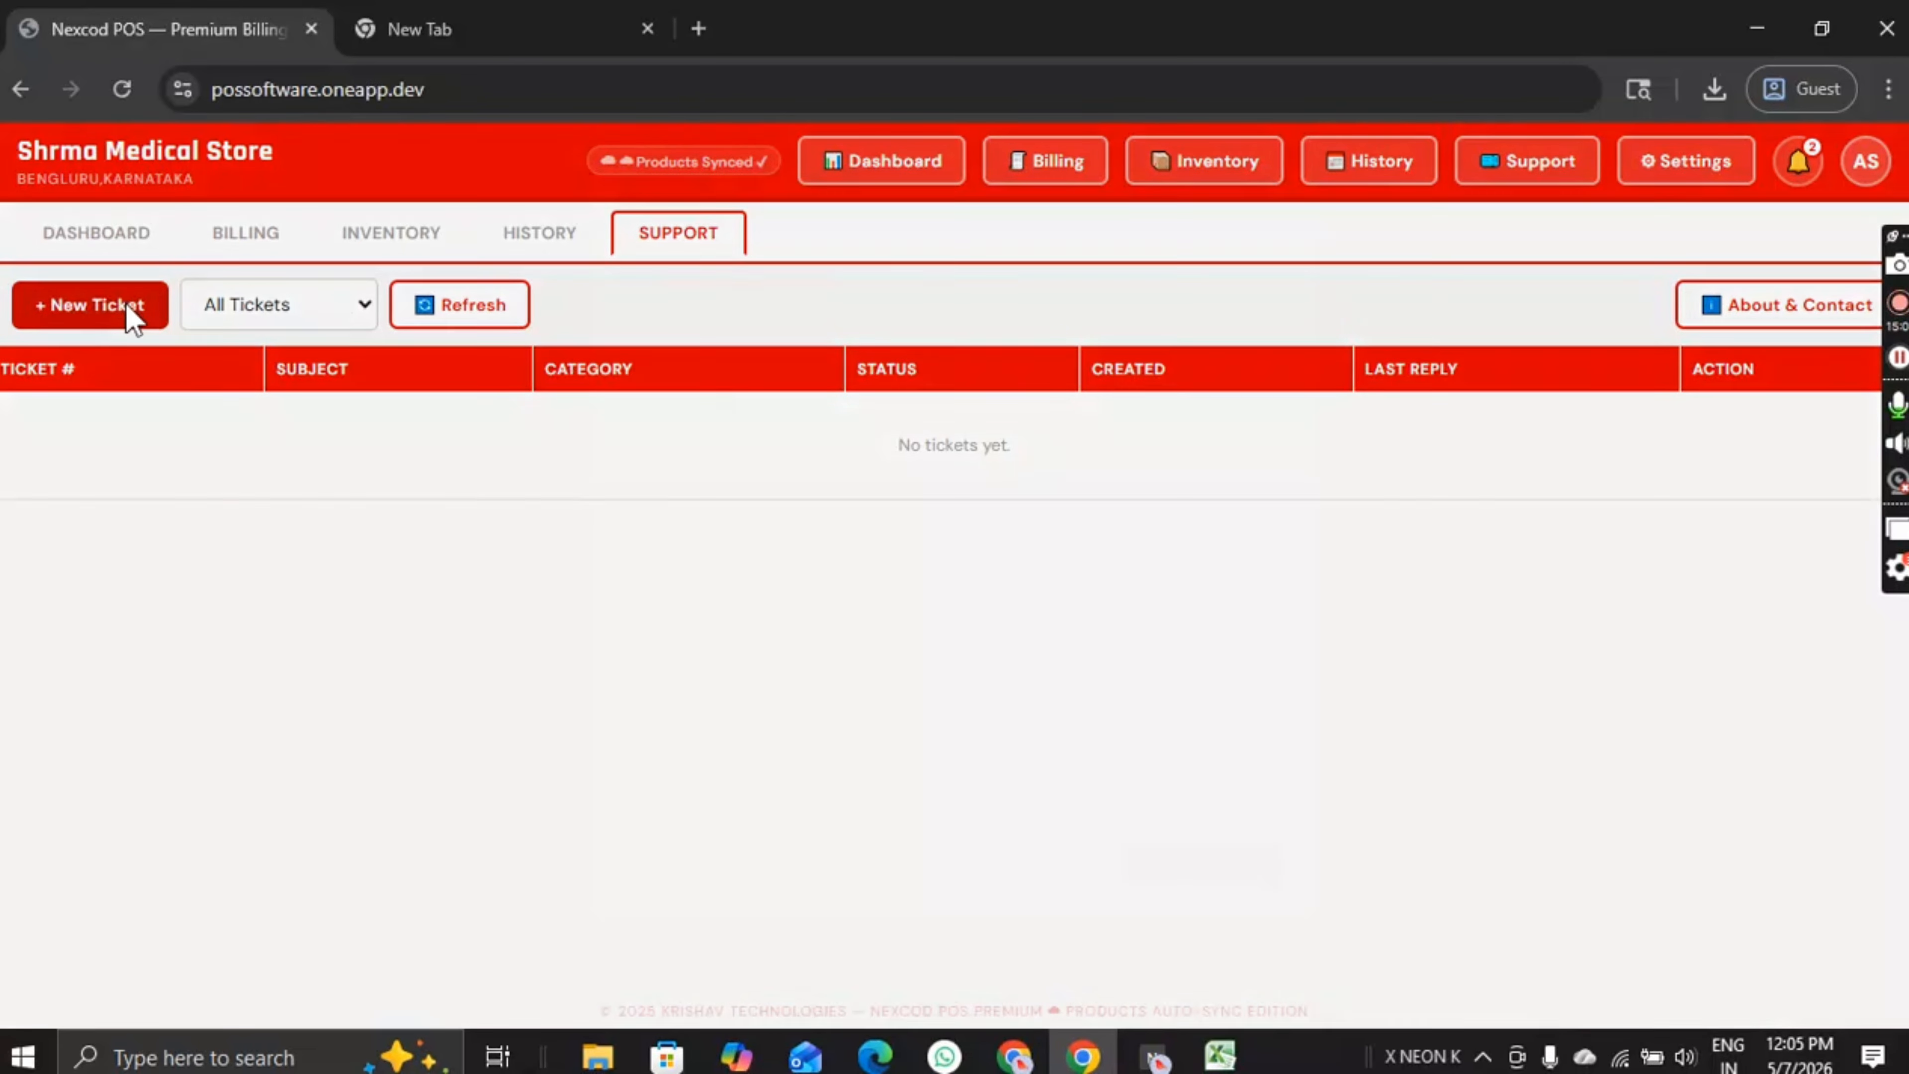
pyautogui.click(759, 382)
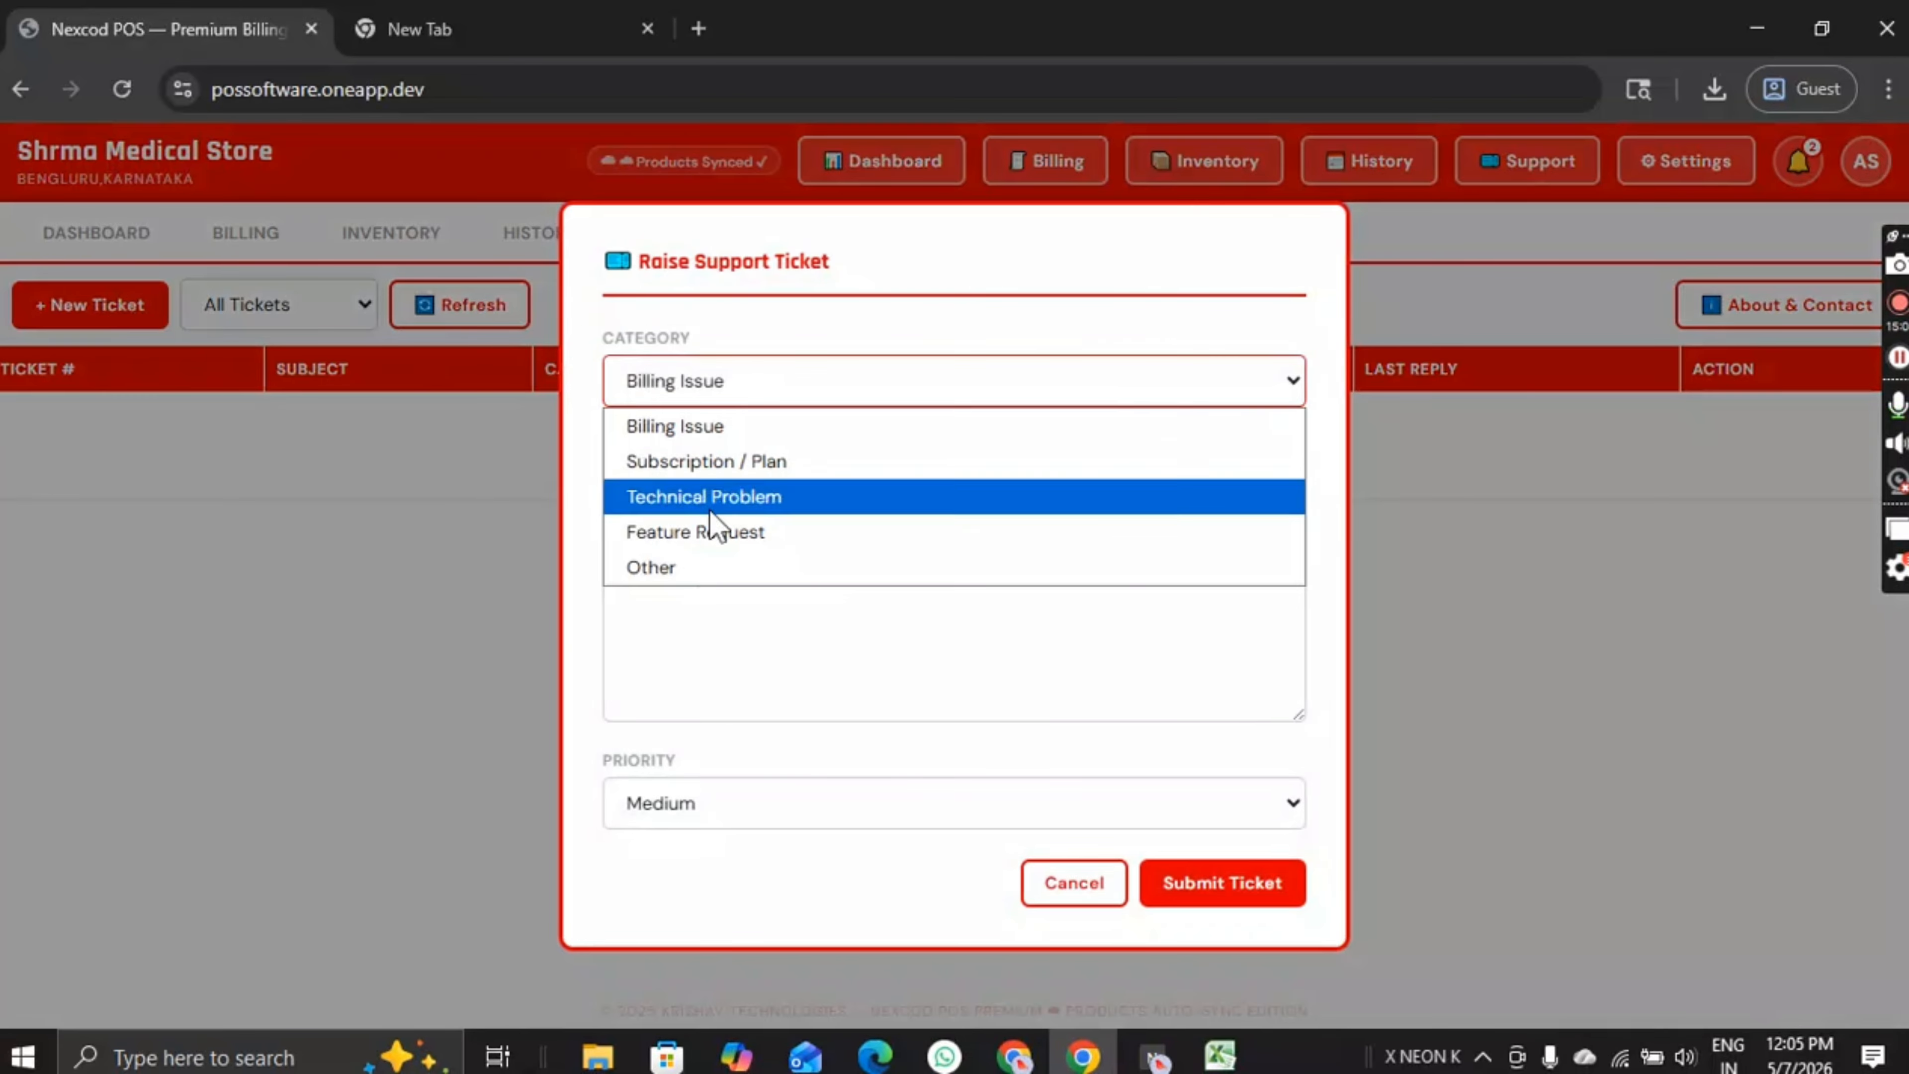
pyautogui.click(714, 429)
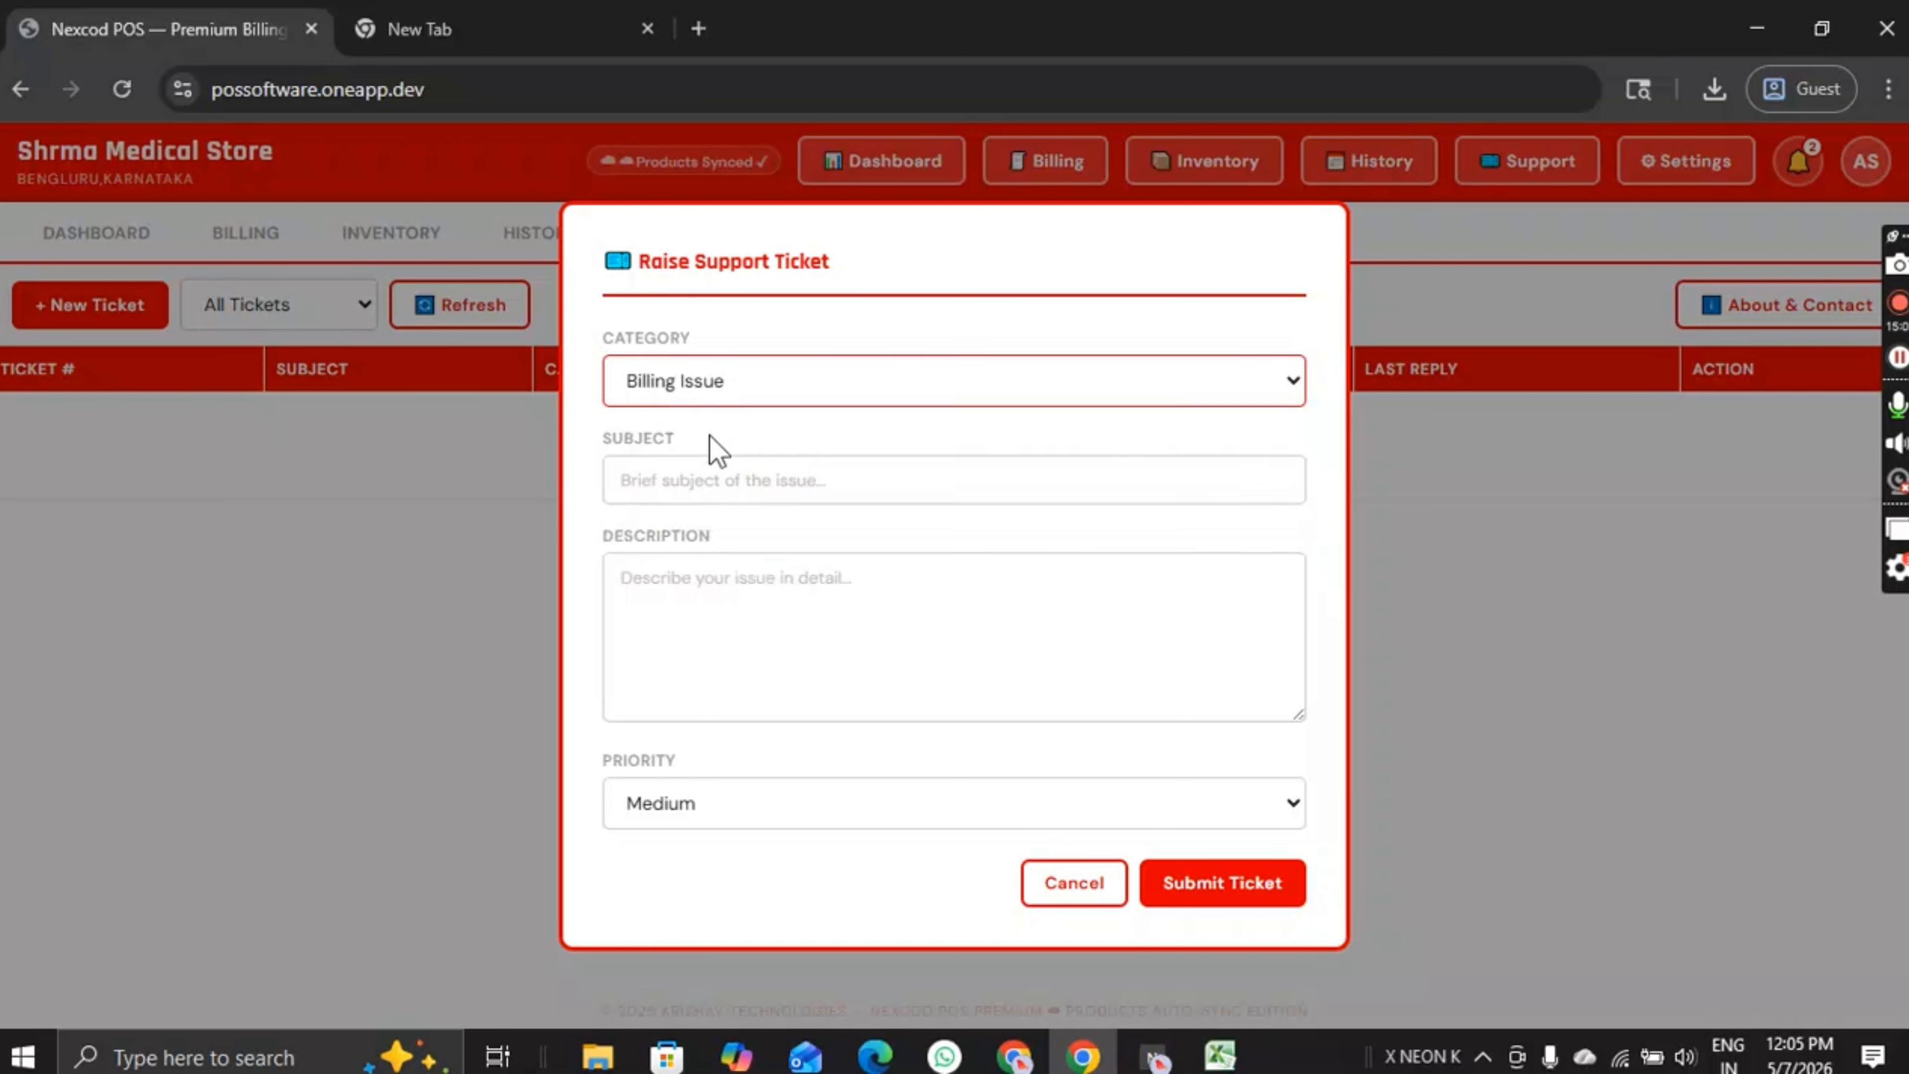
pyautogui.click(711, 468)
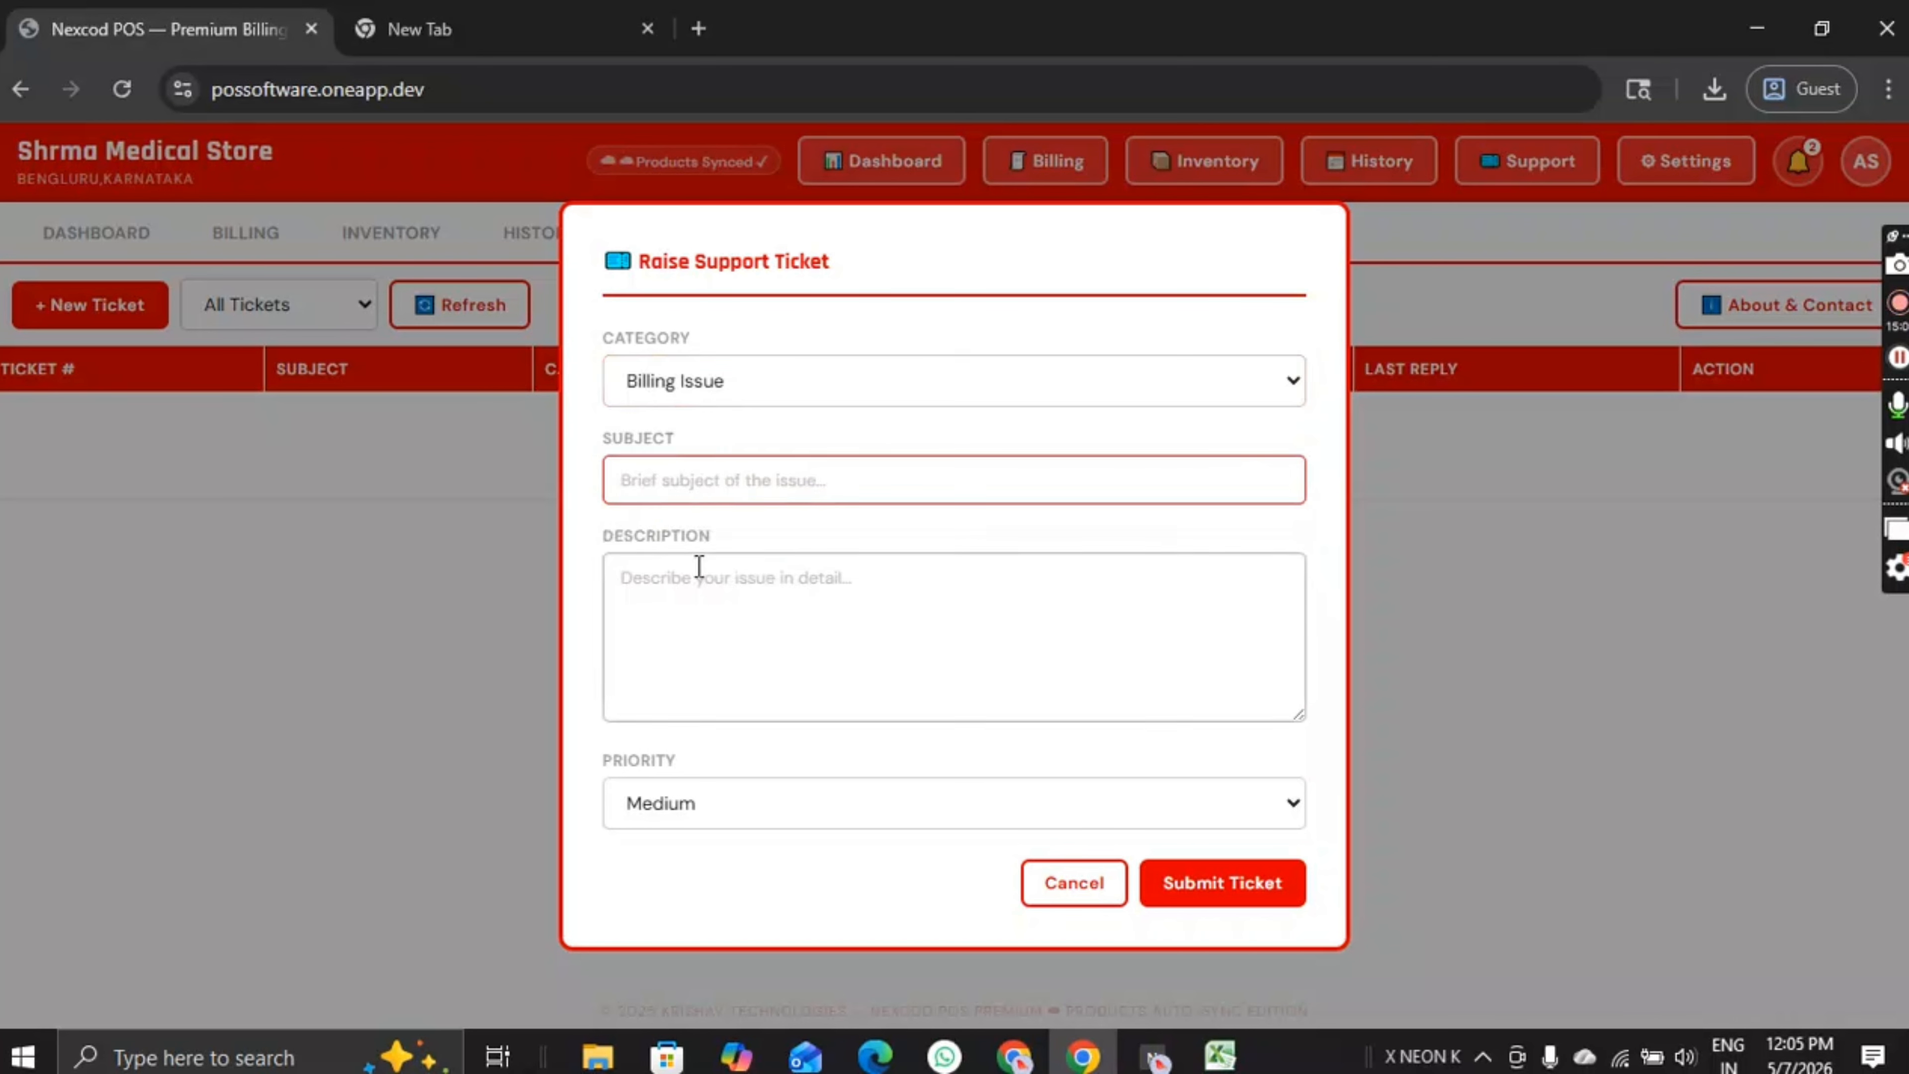
pyautogui.write('bILLING iUUSW')
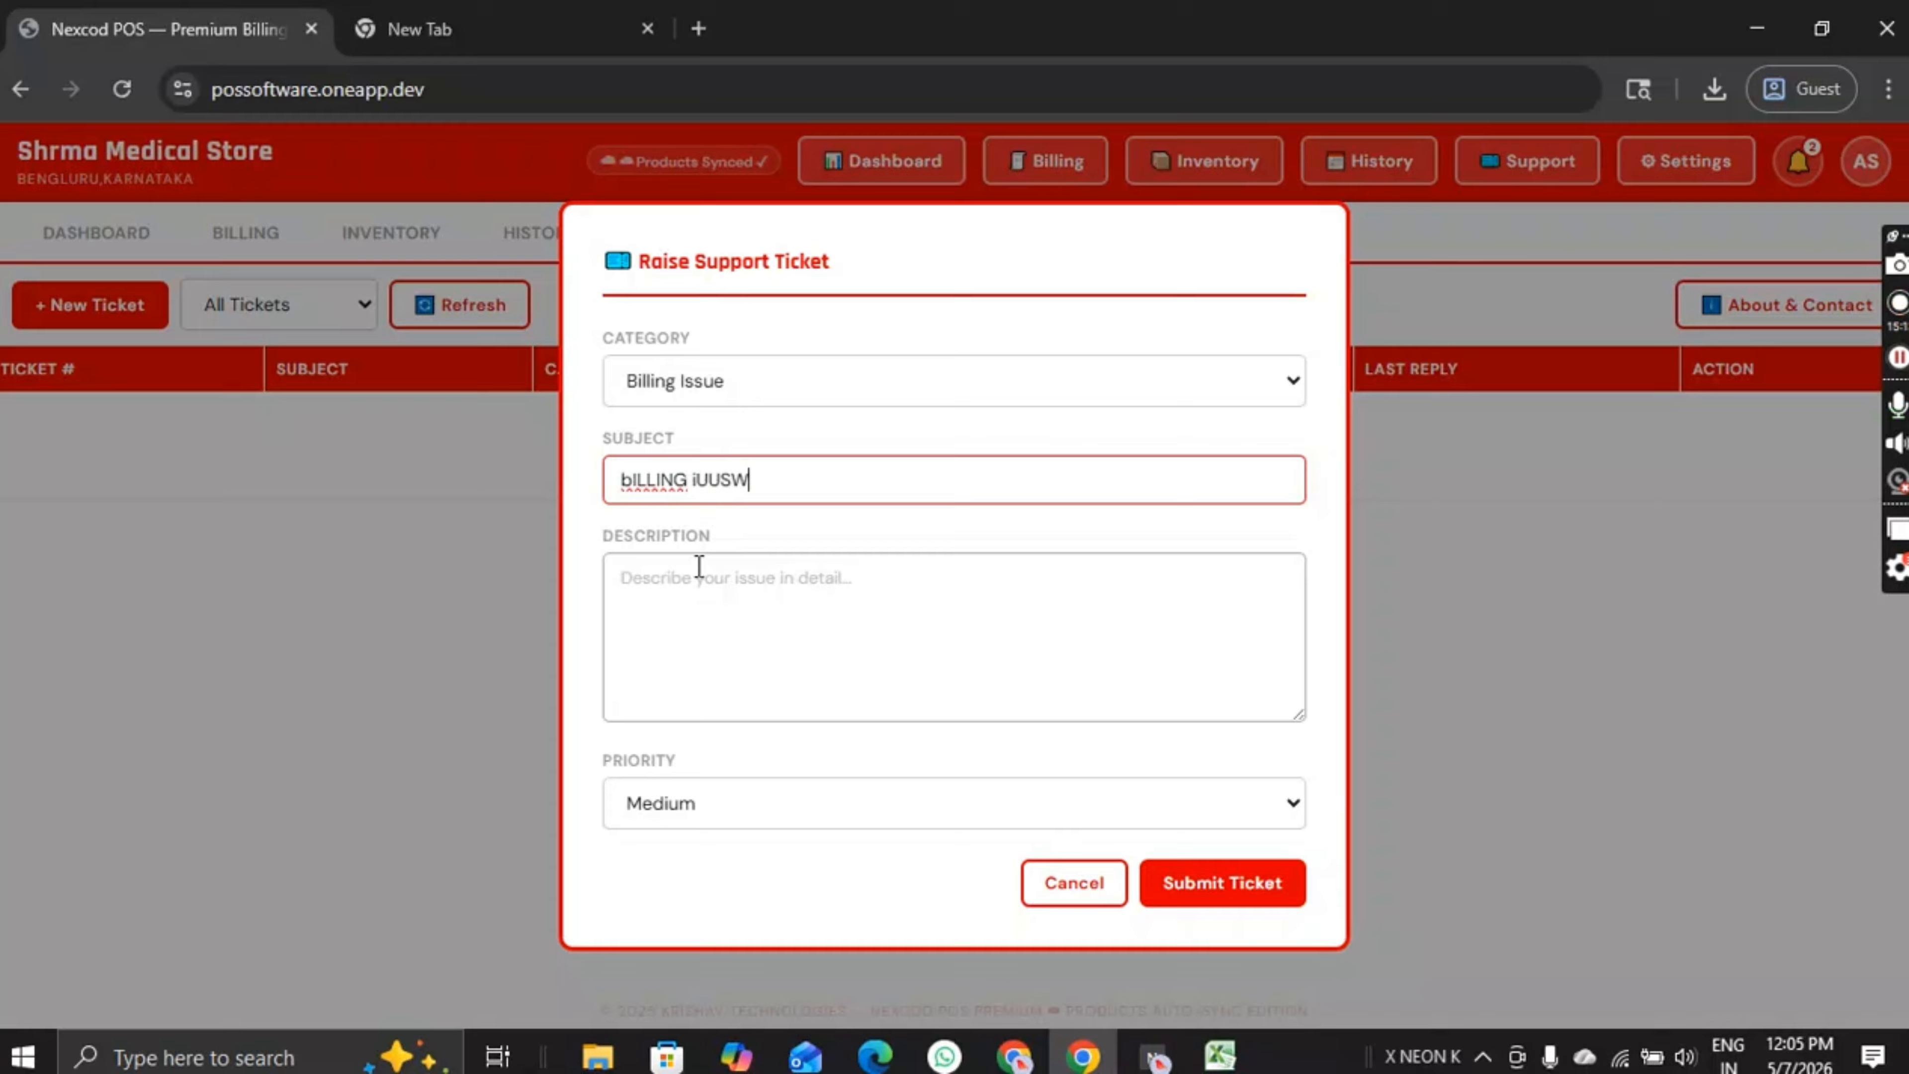
pyautogui.hotkey('ctrl', 'a')
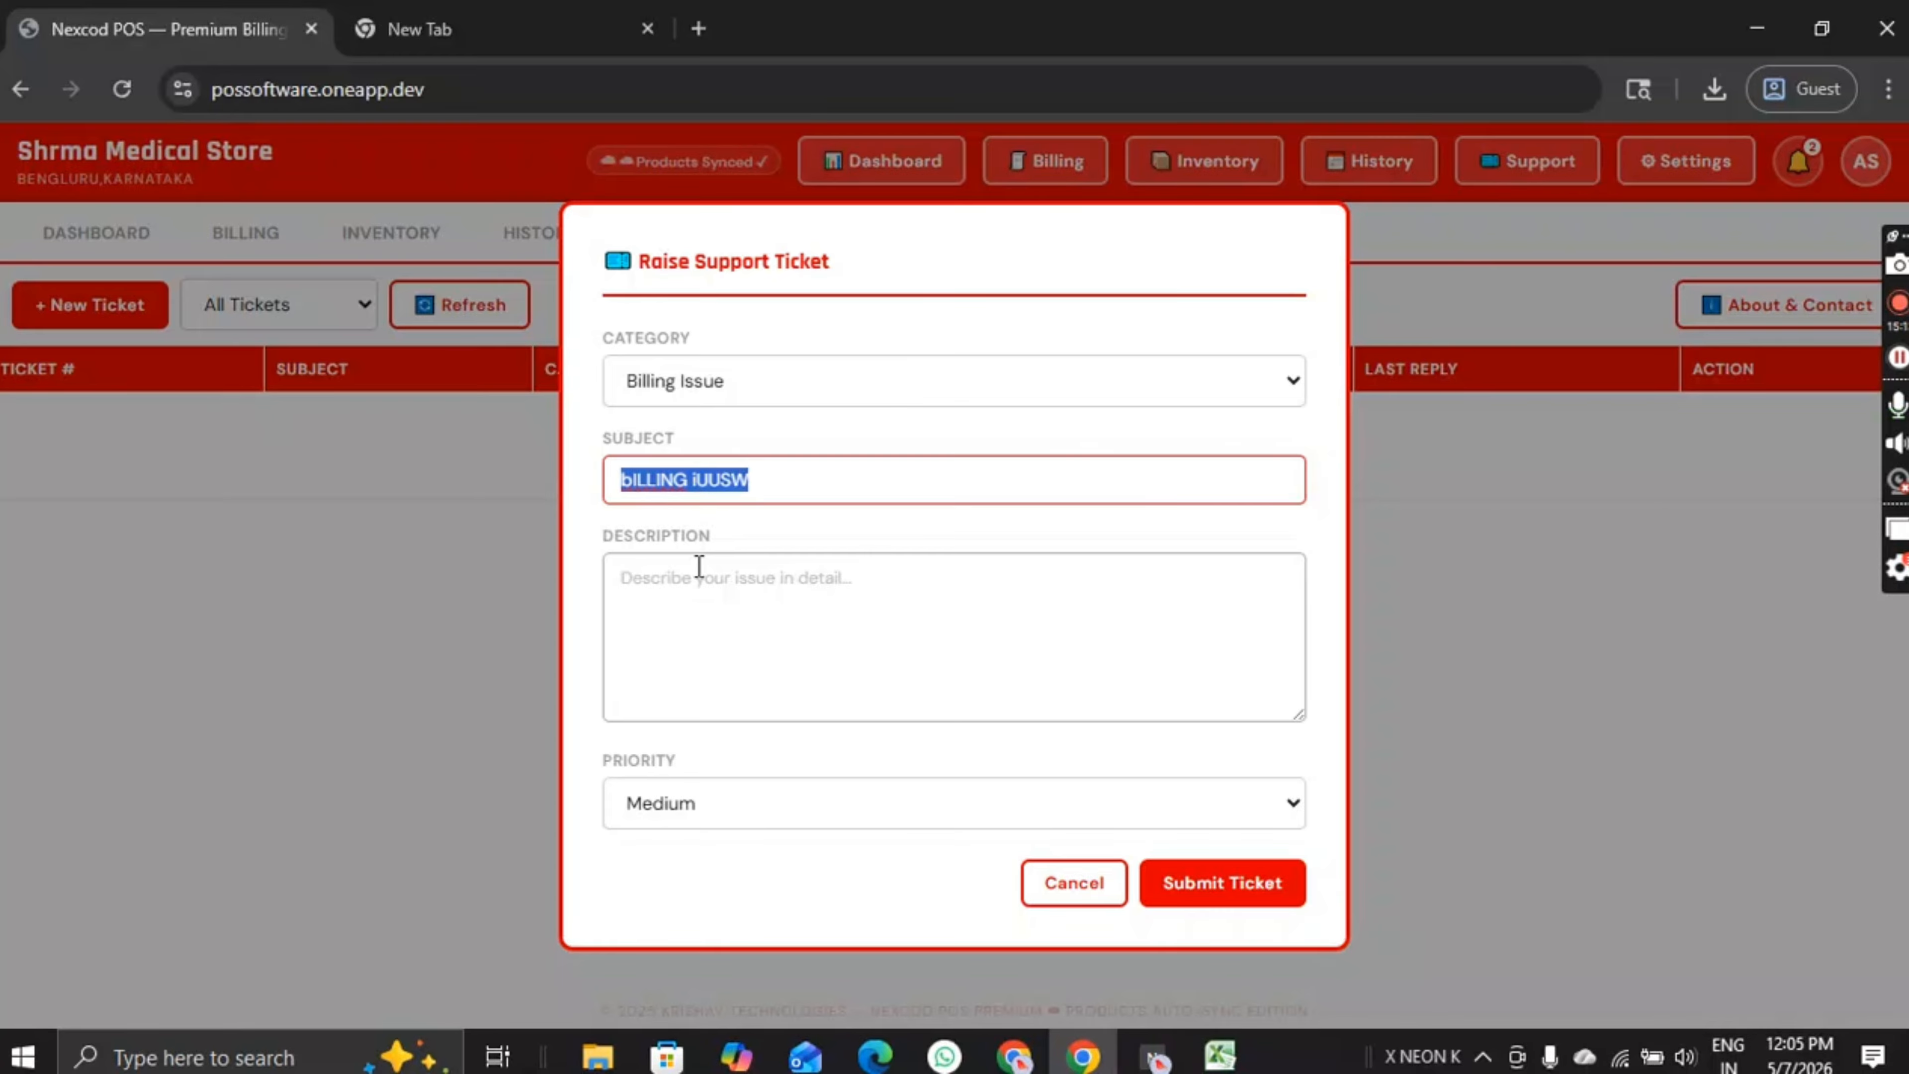
pyautogui.write('Billing Issues')
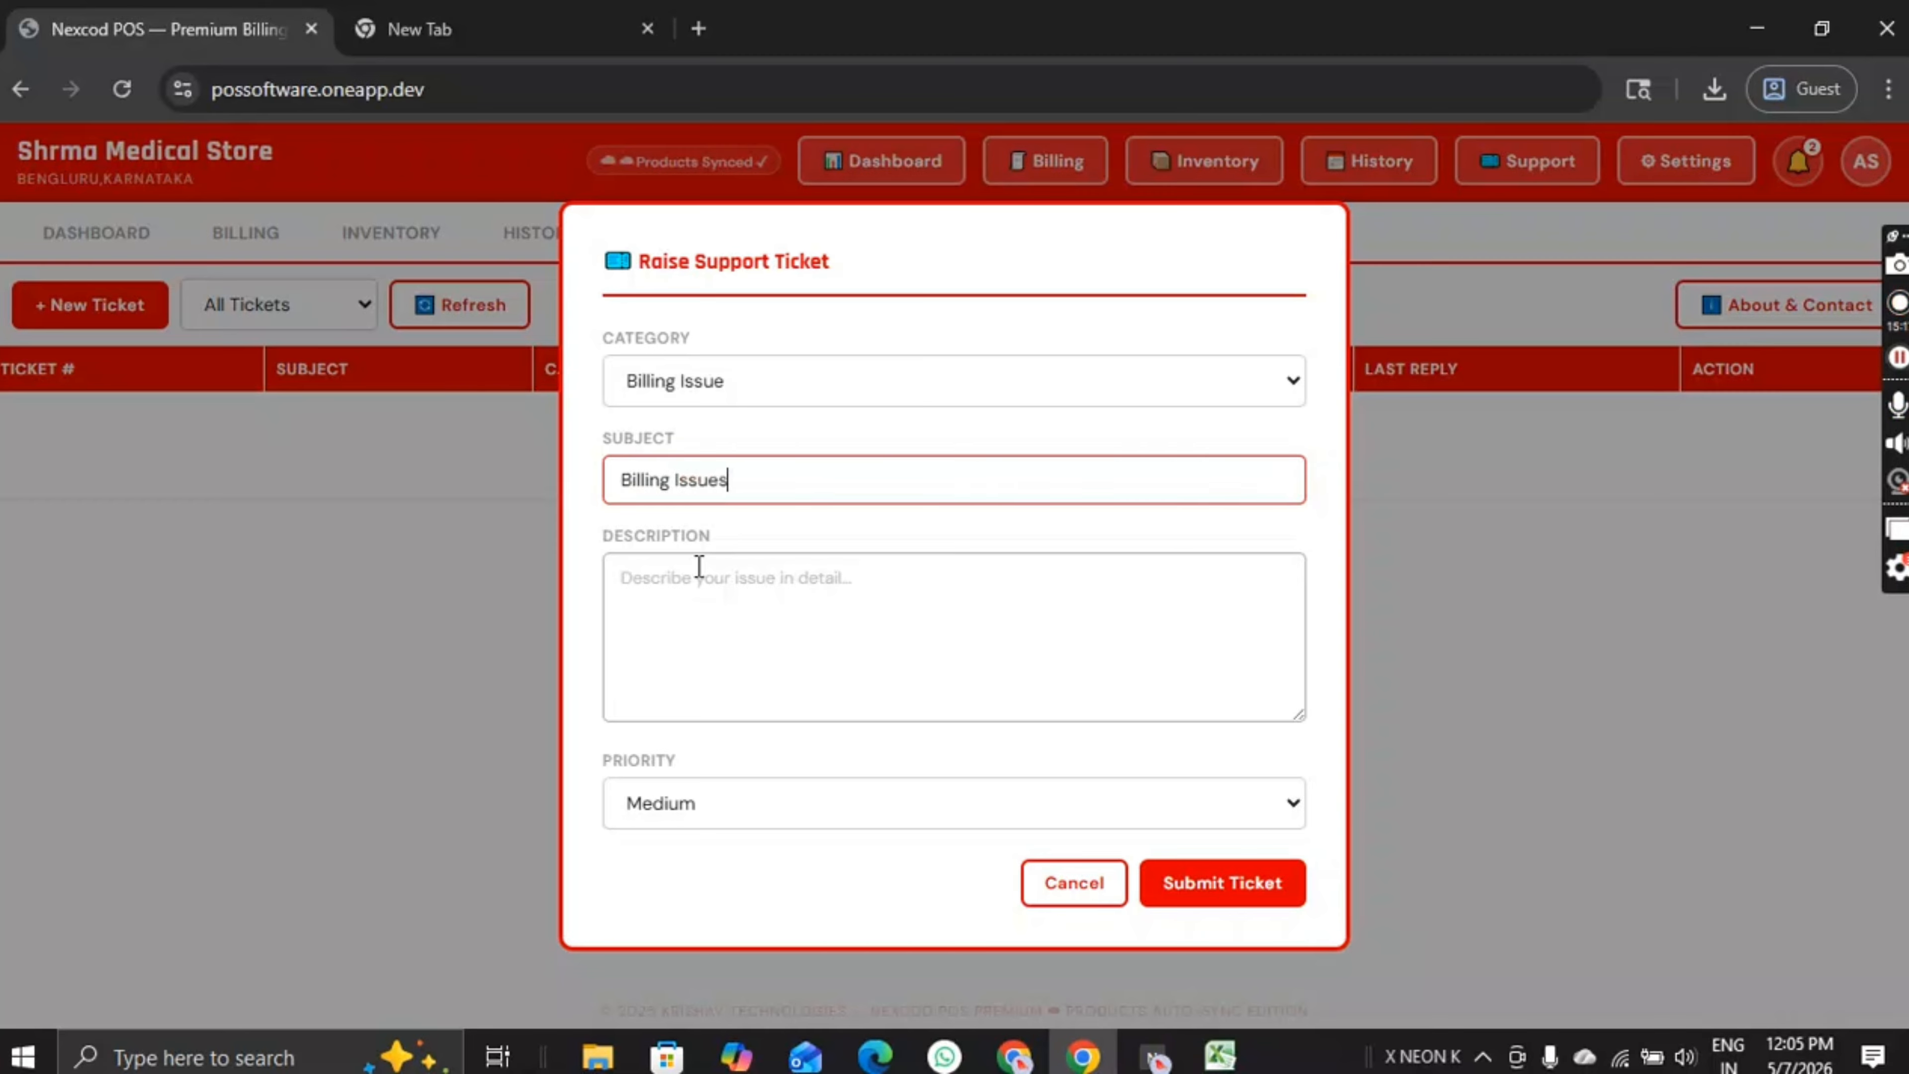
pyautogui.click(682, 569)
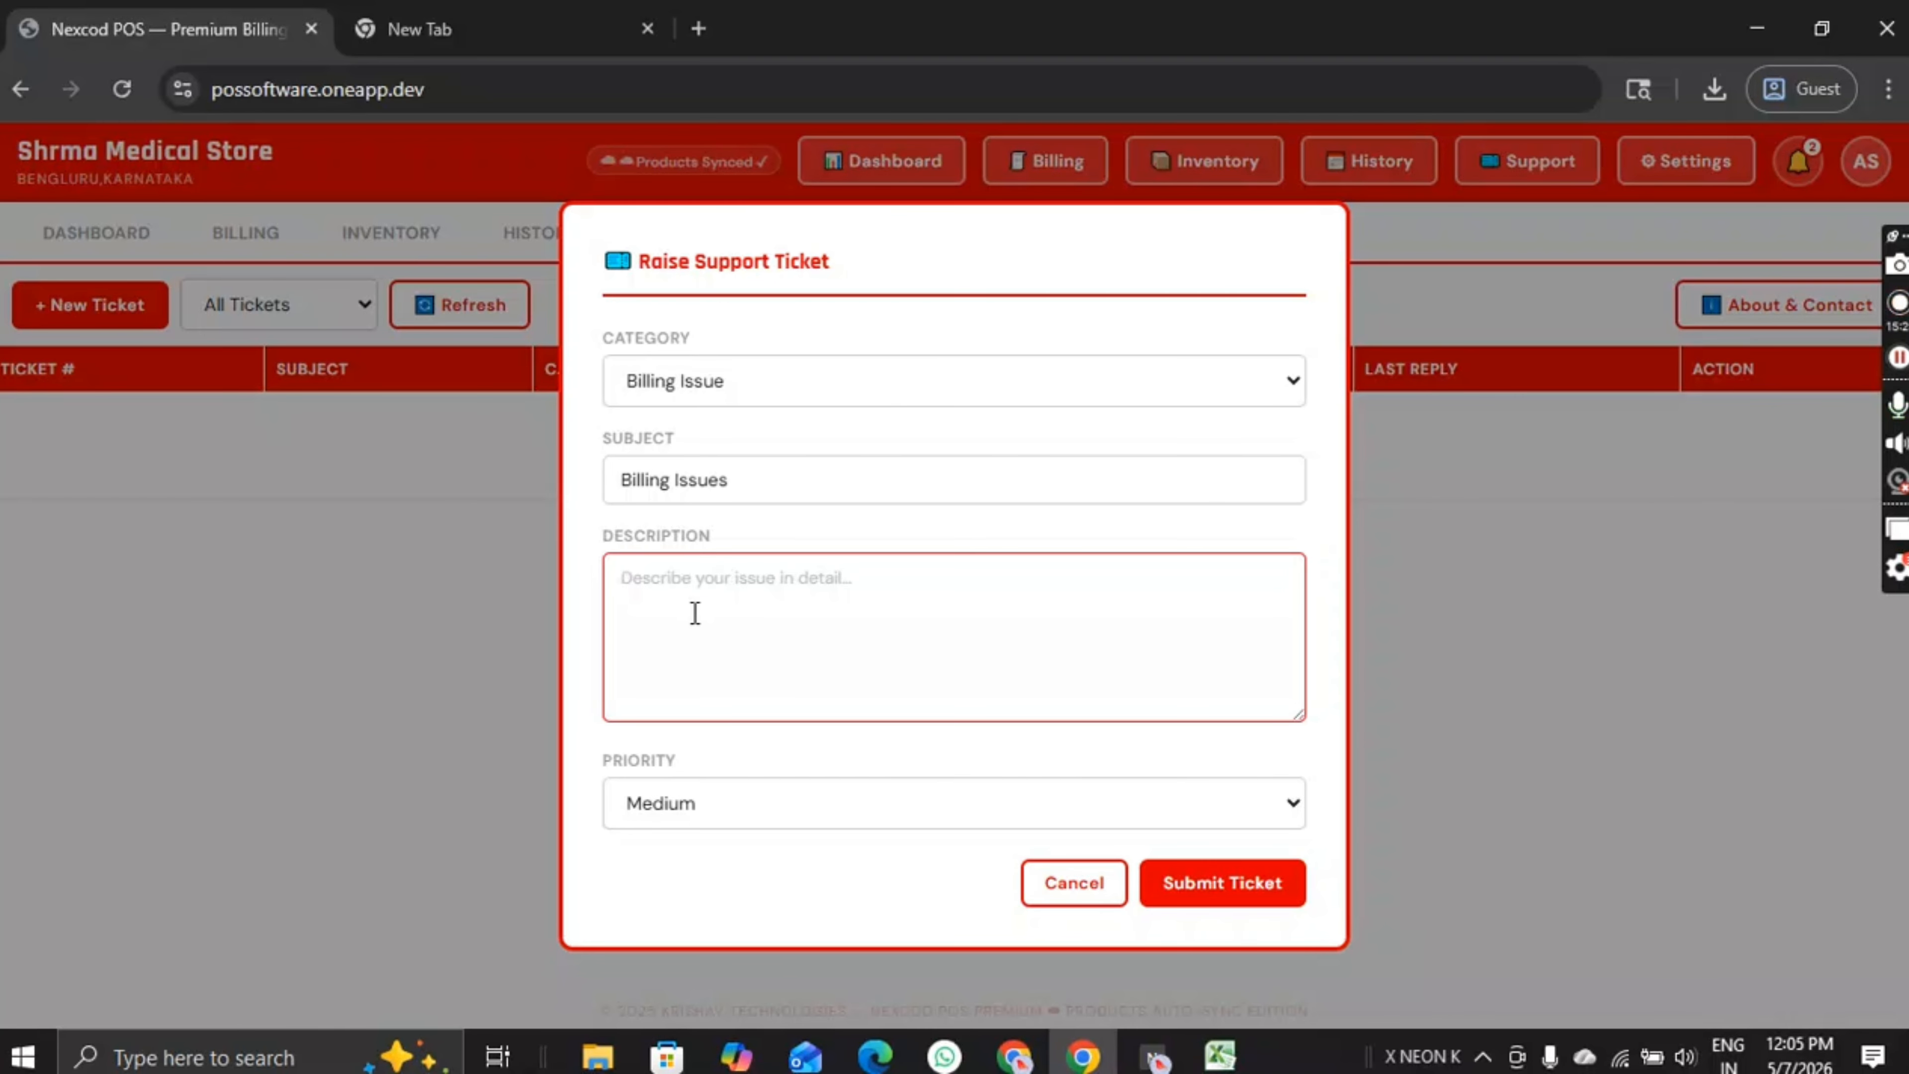
pyautogui.write('etc......')
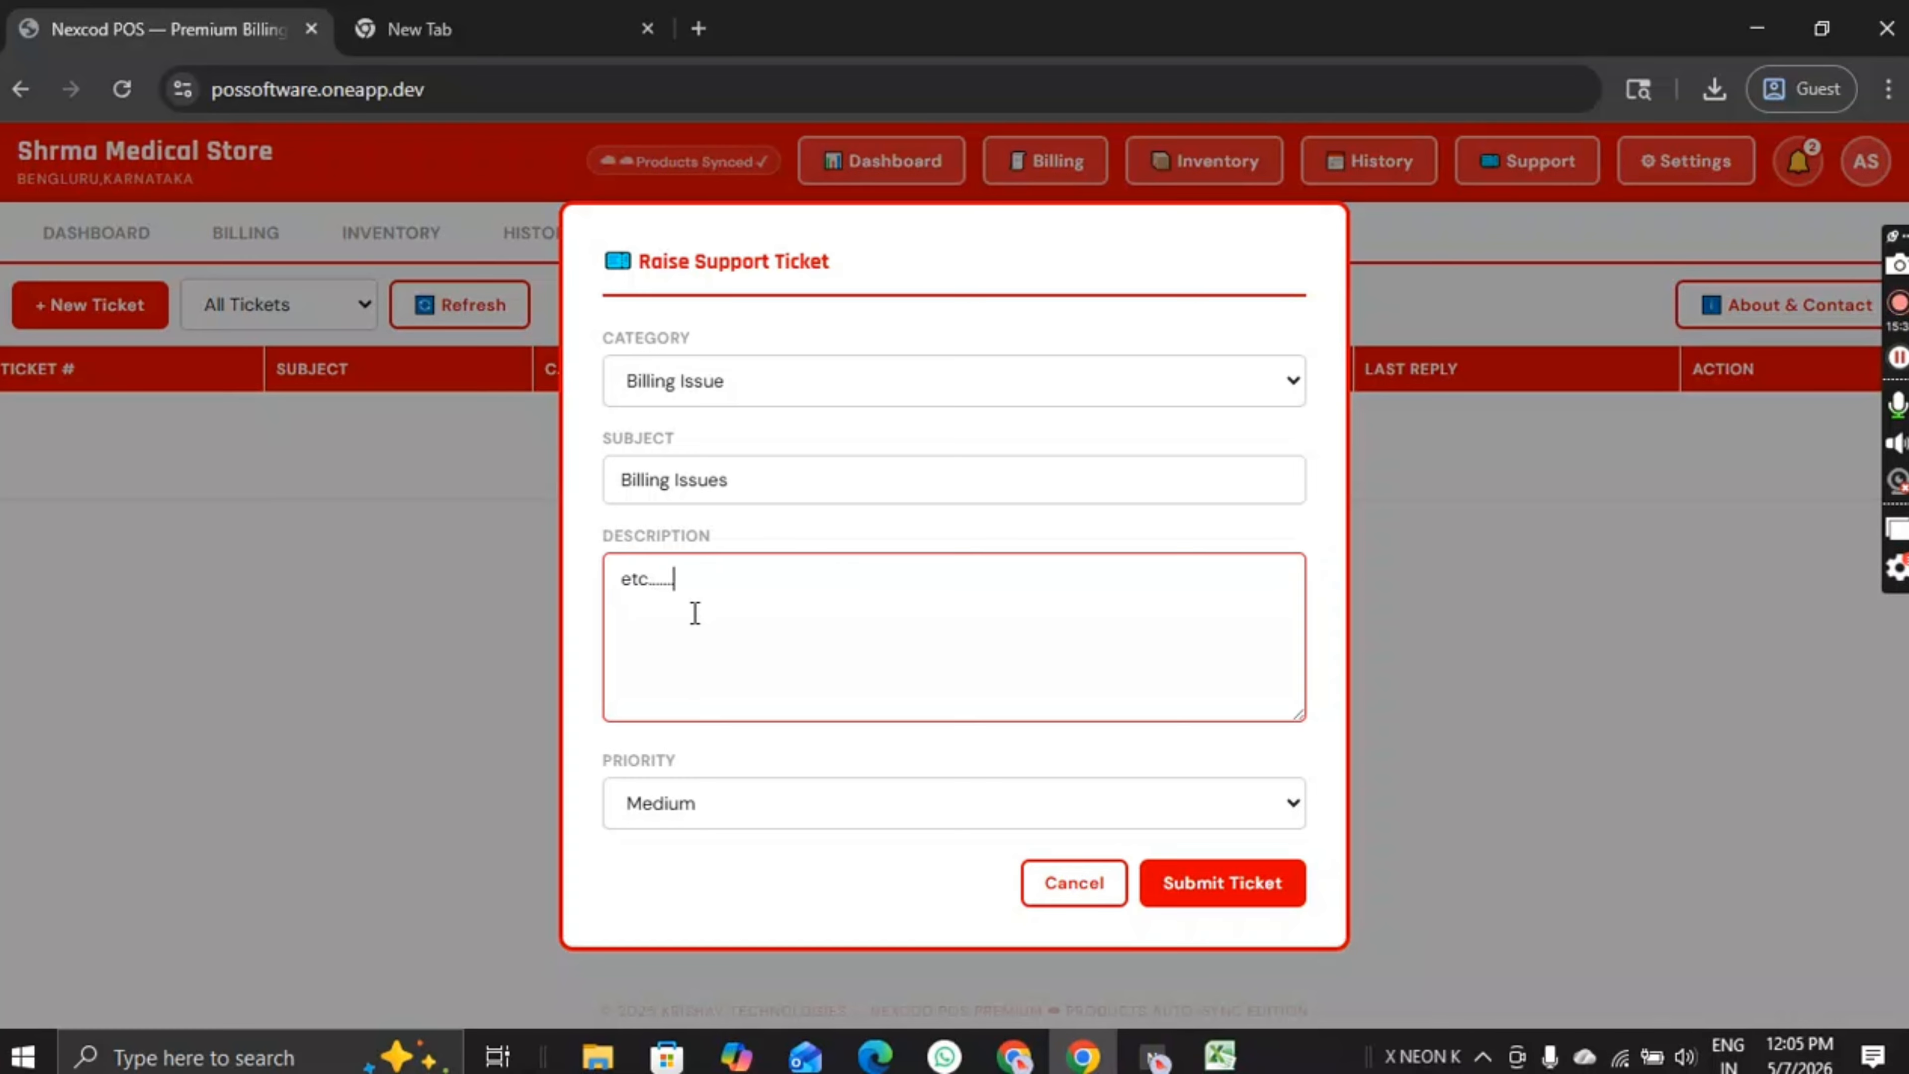
# Step: Set the ticket priority to Medium and submit the ticket
pyautogui.click(738, 808)
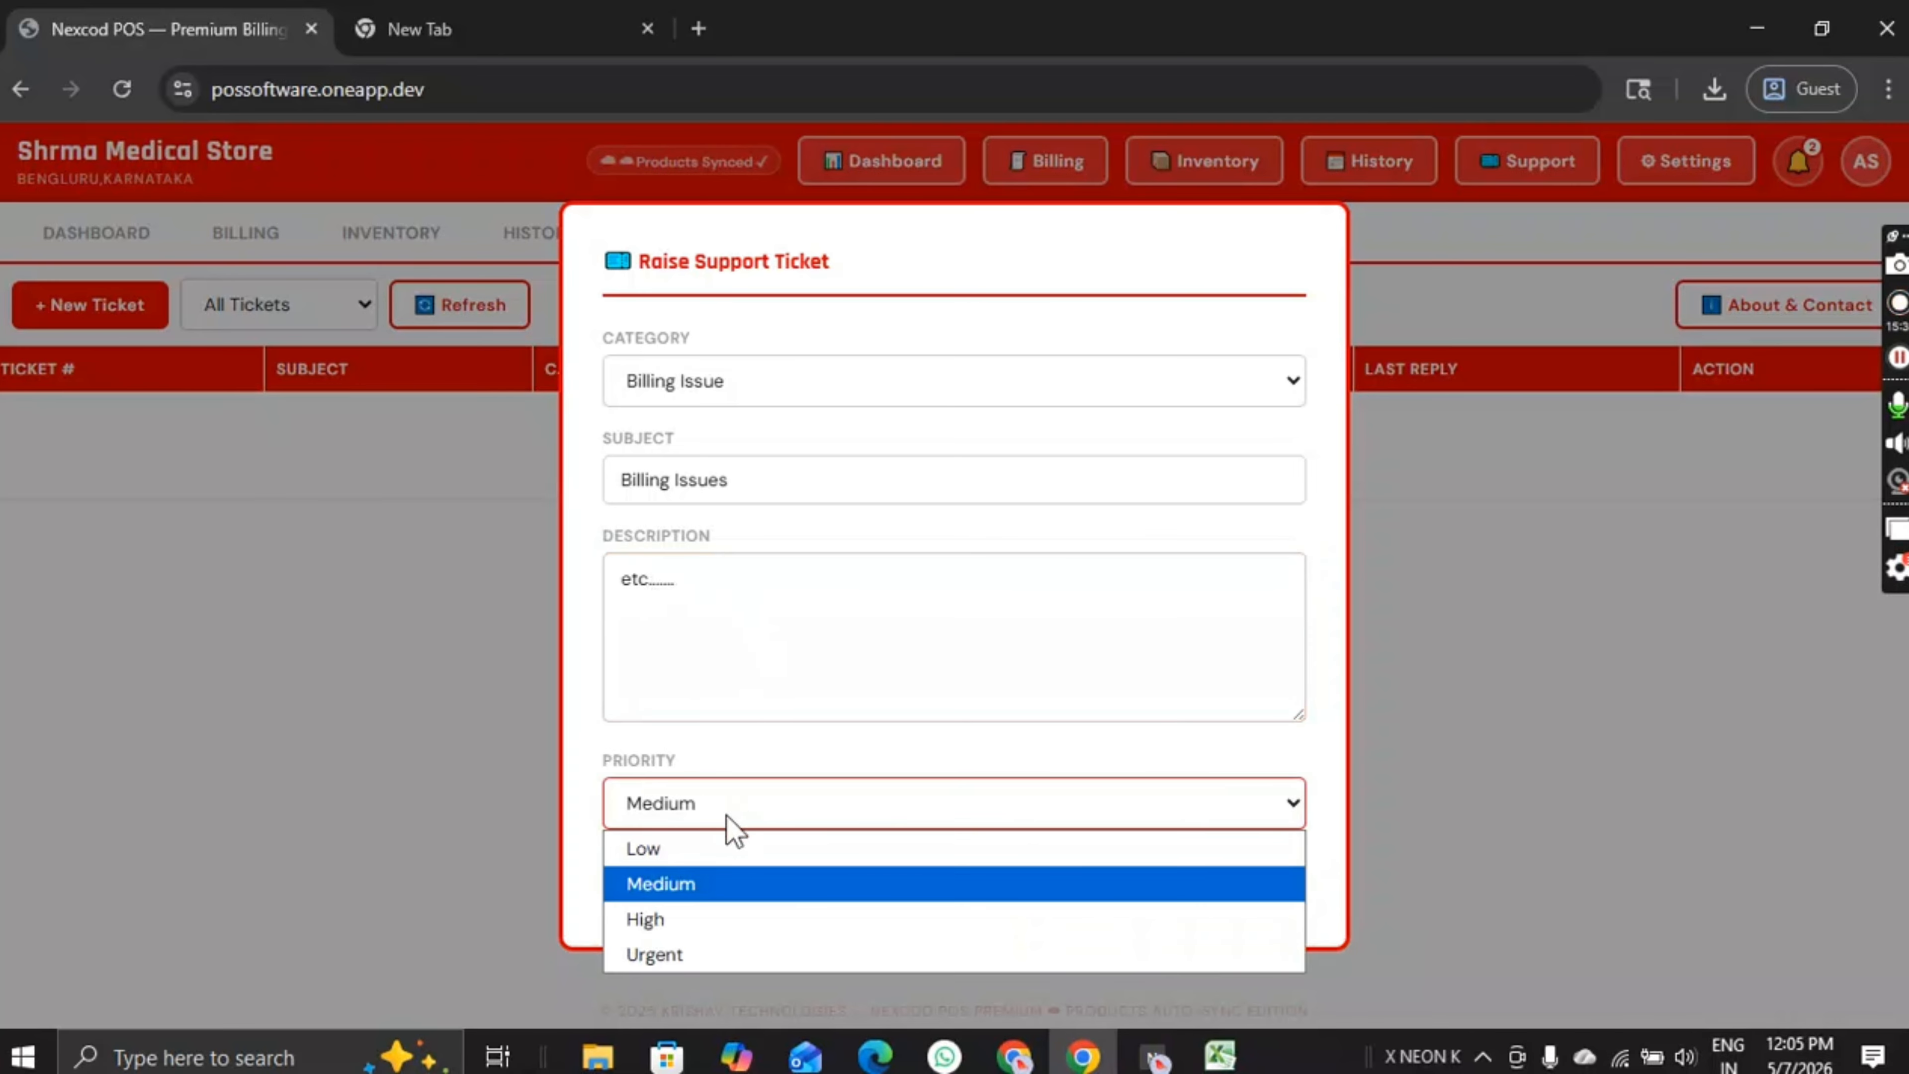
pyautogui.click(655, 953)
pyautogui.click(671, 820)
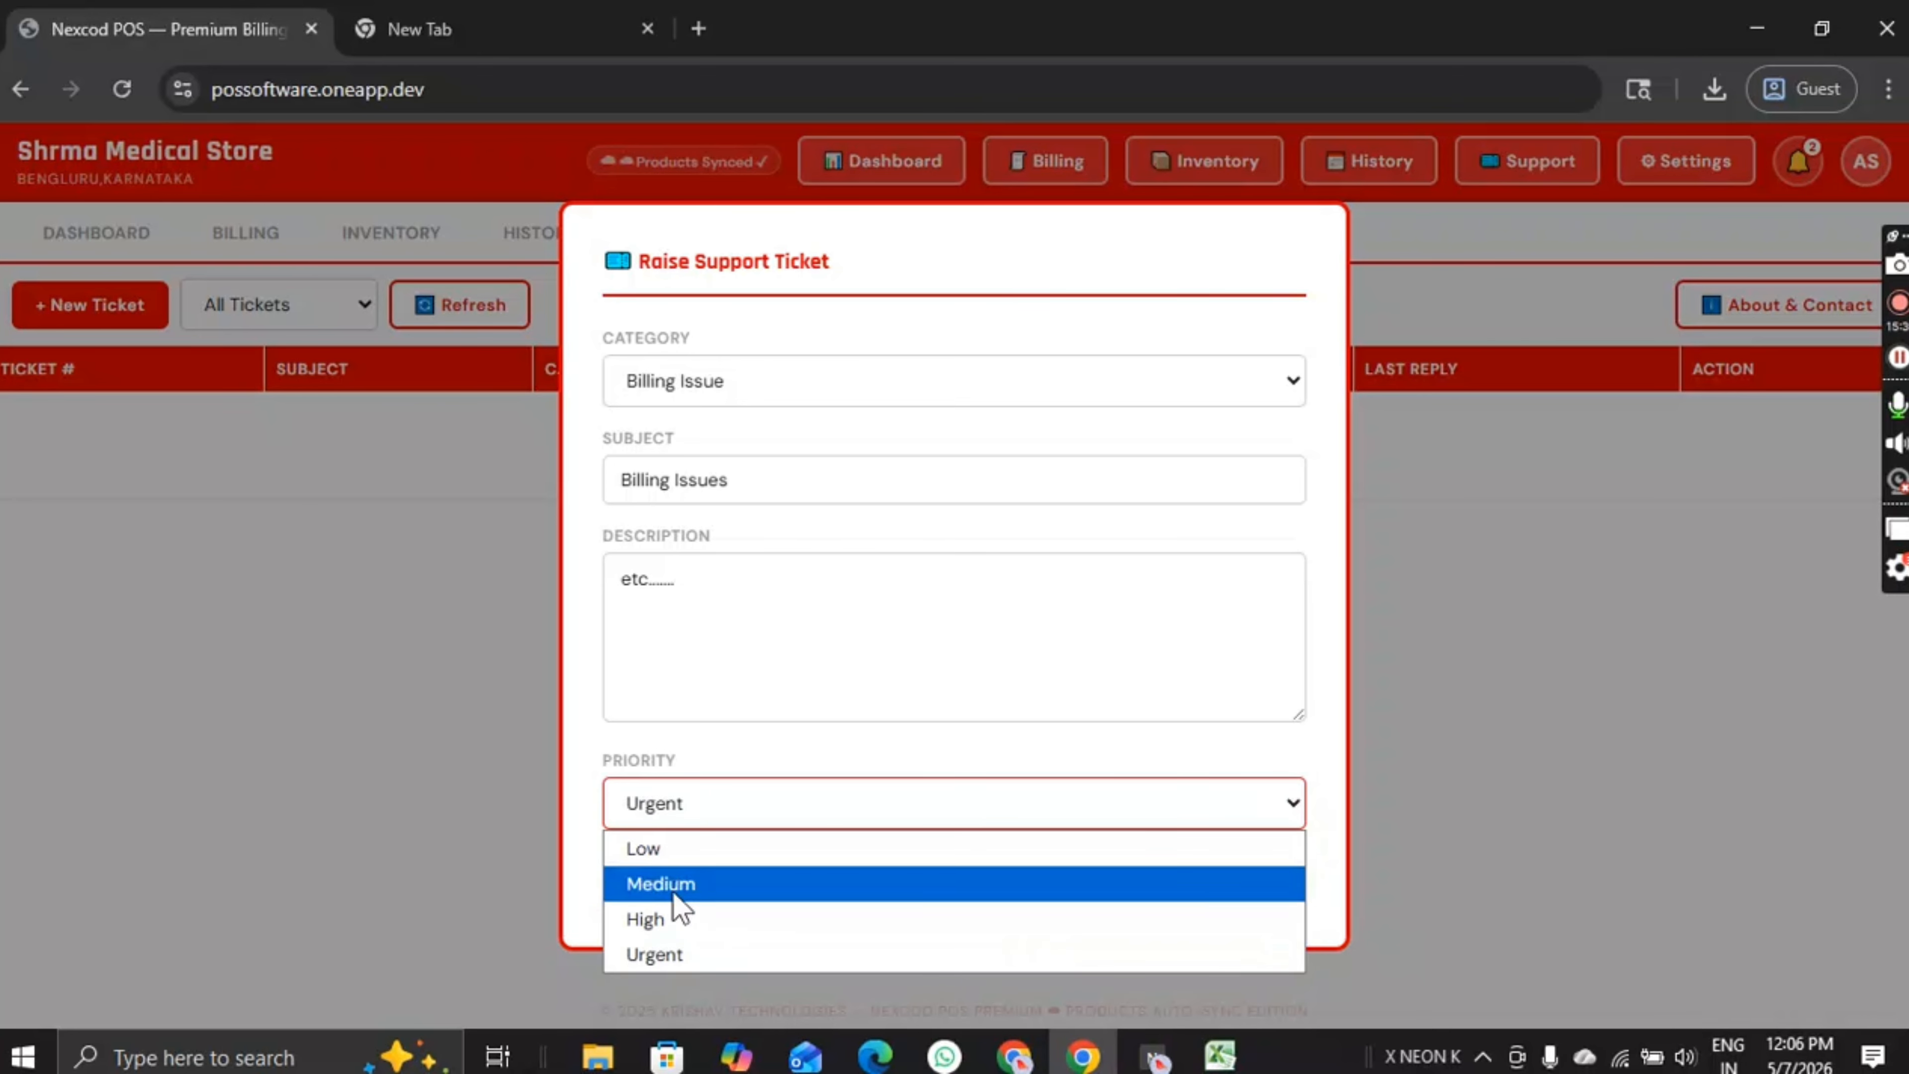
pyautogui.click(688, 848)
pyautogui.click(695, 801)
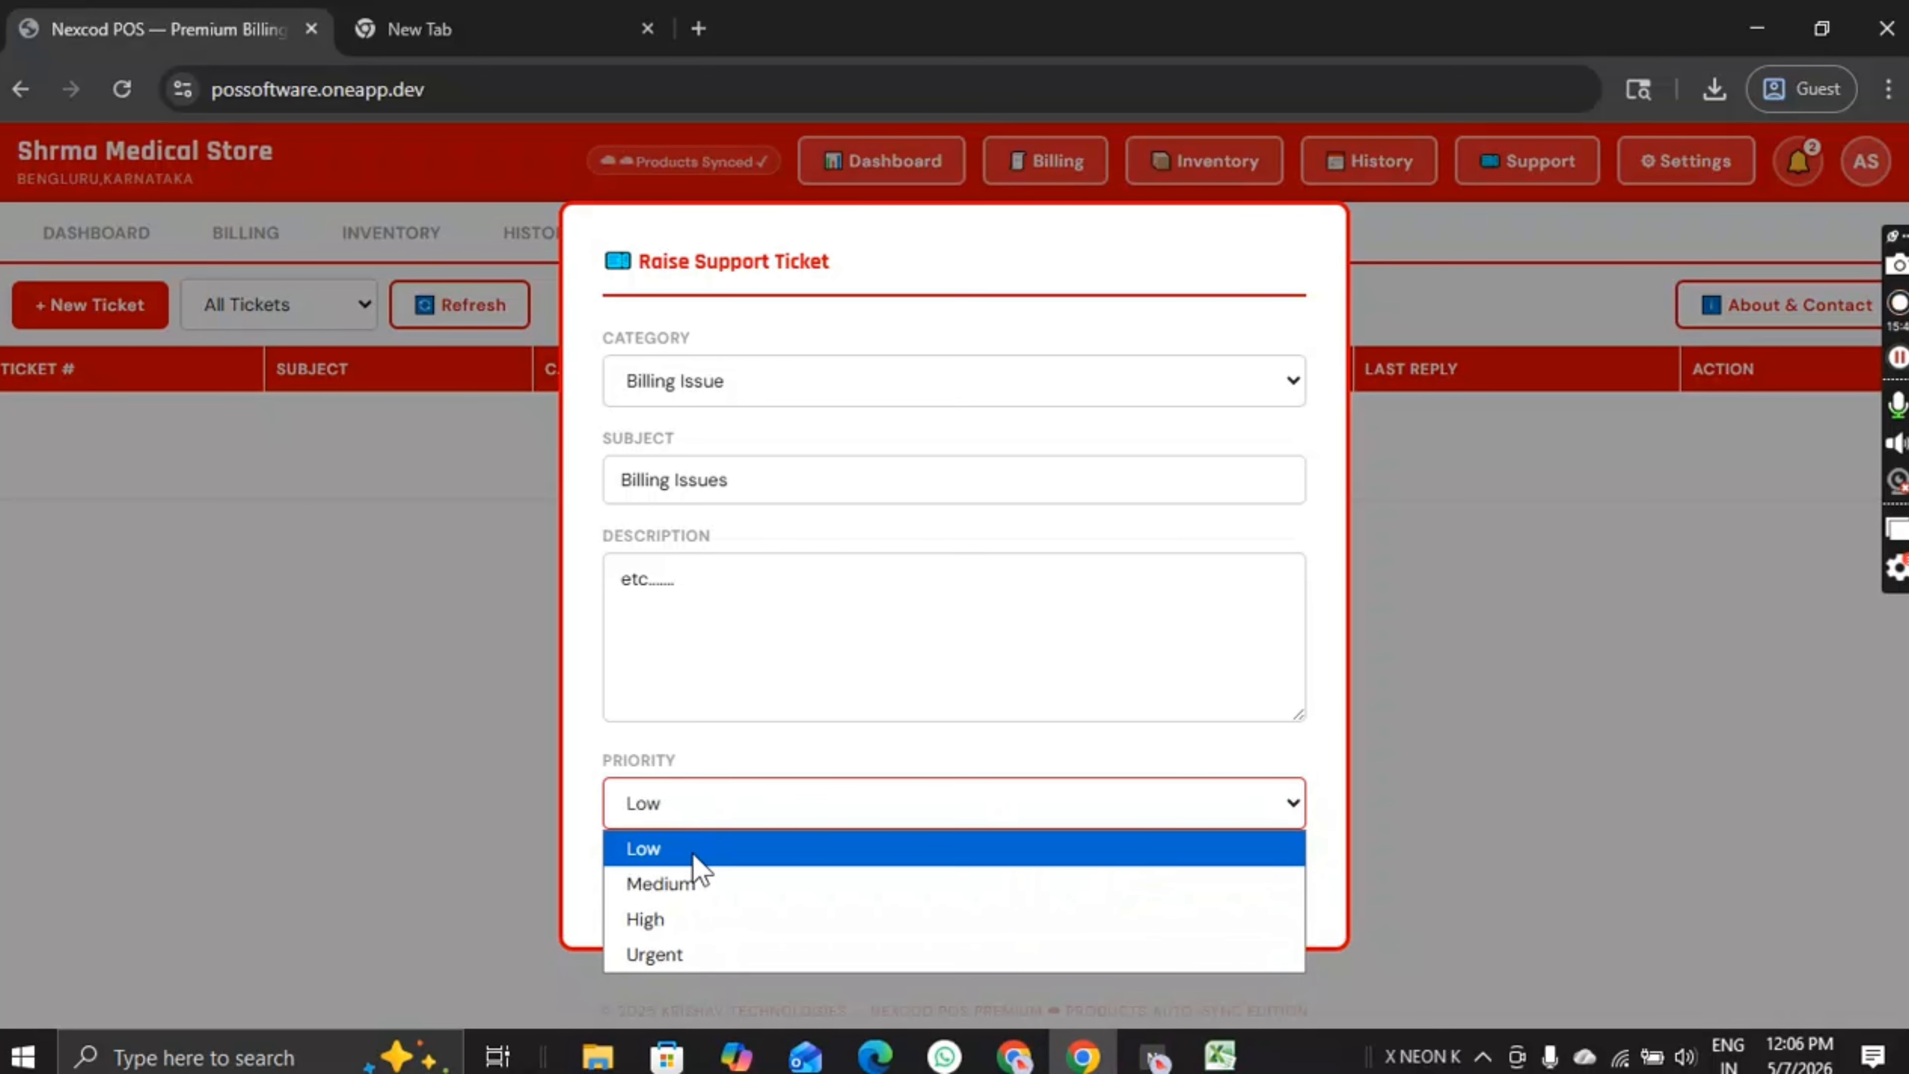
pyautogui.click(699, 887)
pyautogui.click(694, 820)
pyautogui.click(804, 790)
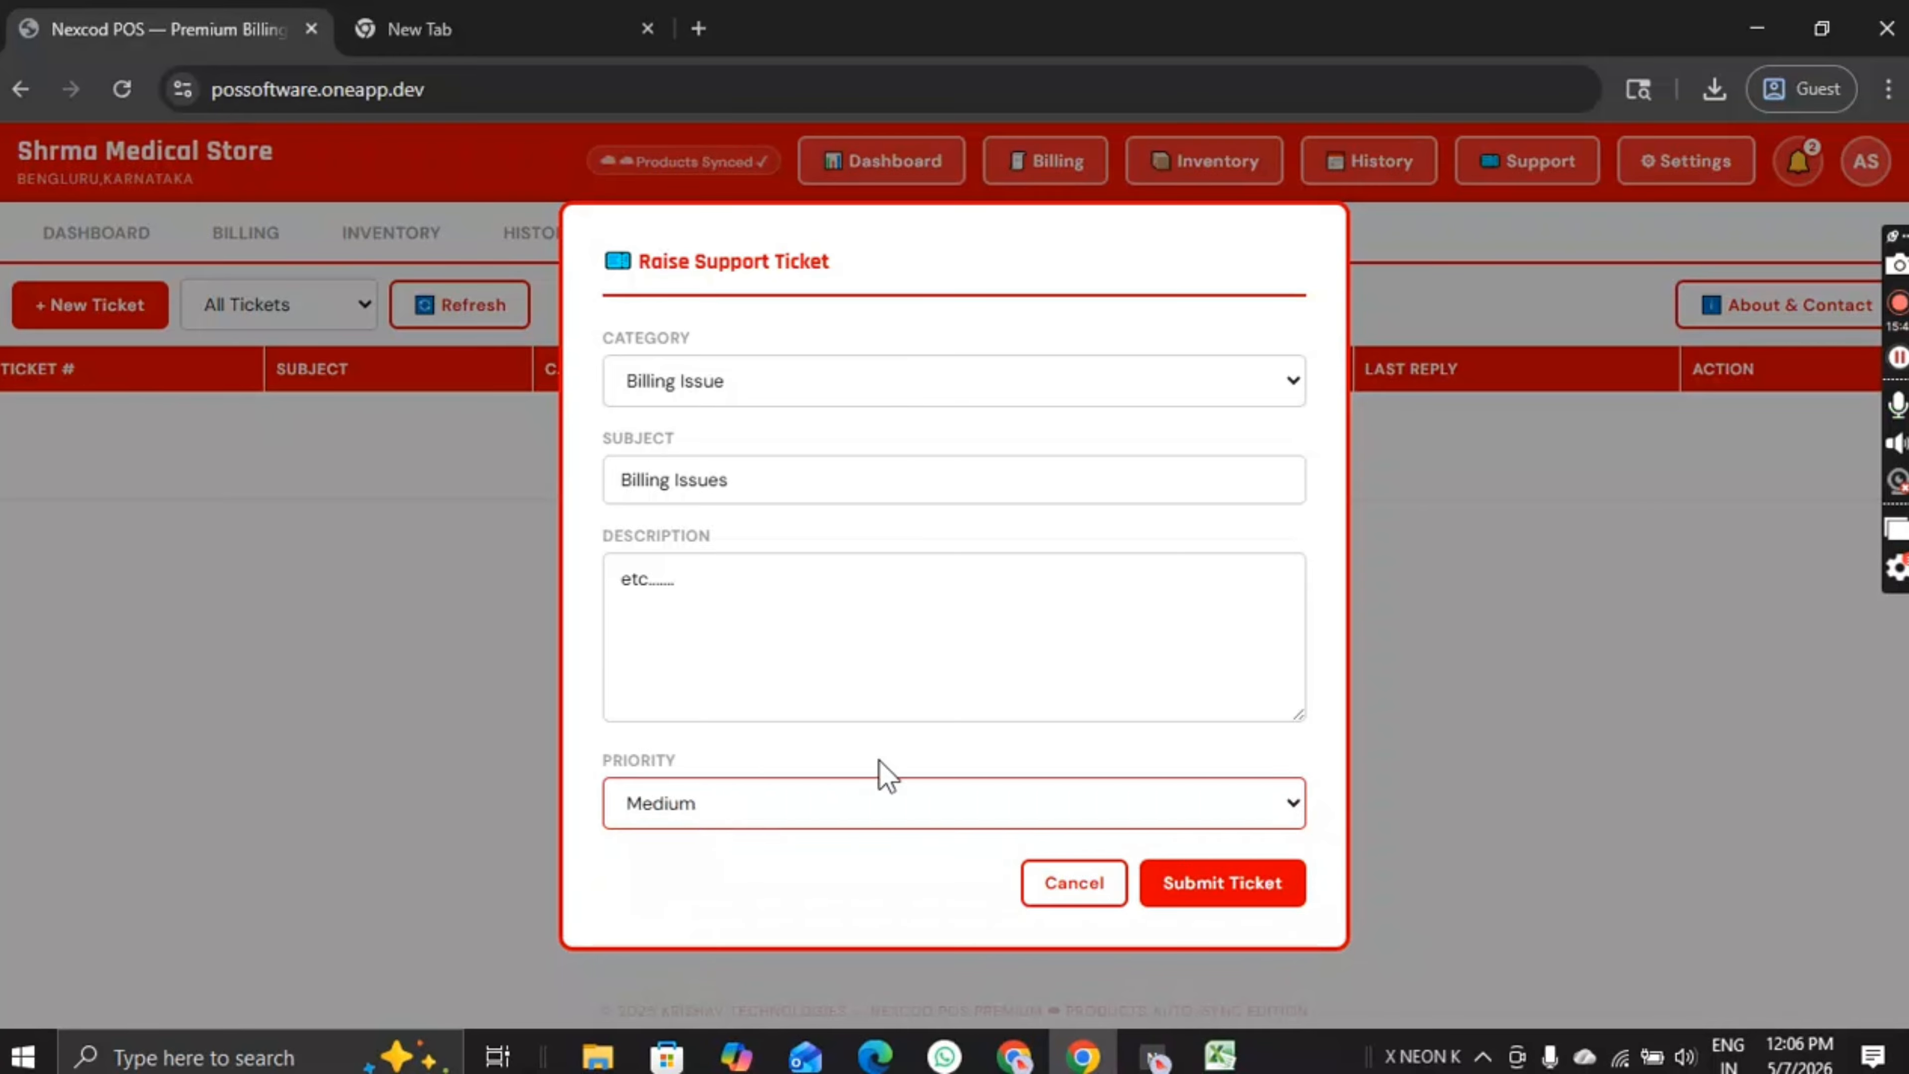
pyautogui.click(857, 809)
pyautogui.click(857, 809)
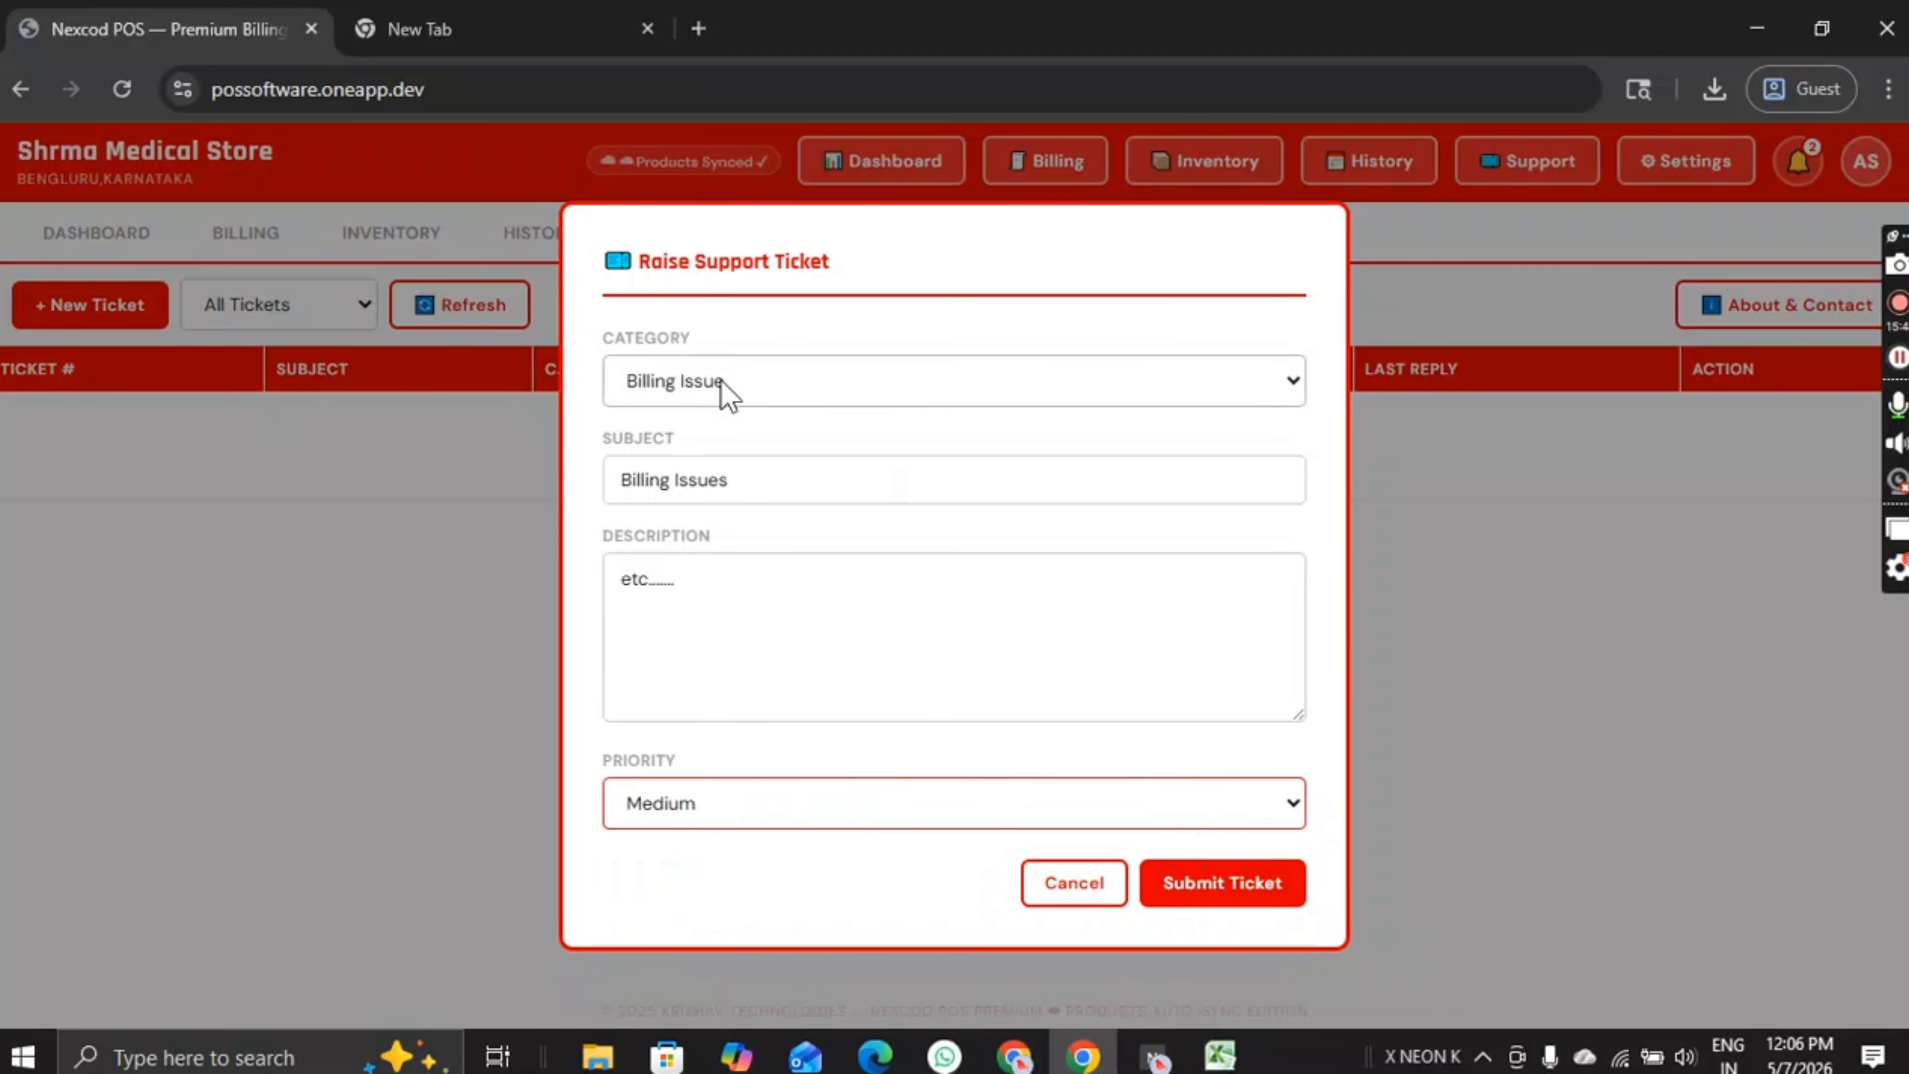
pyautogui.click(1202, 894)
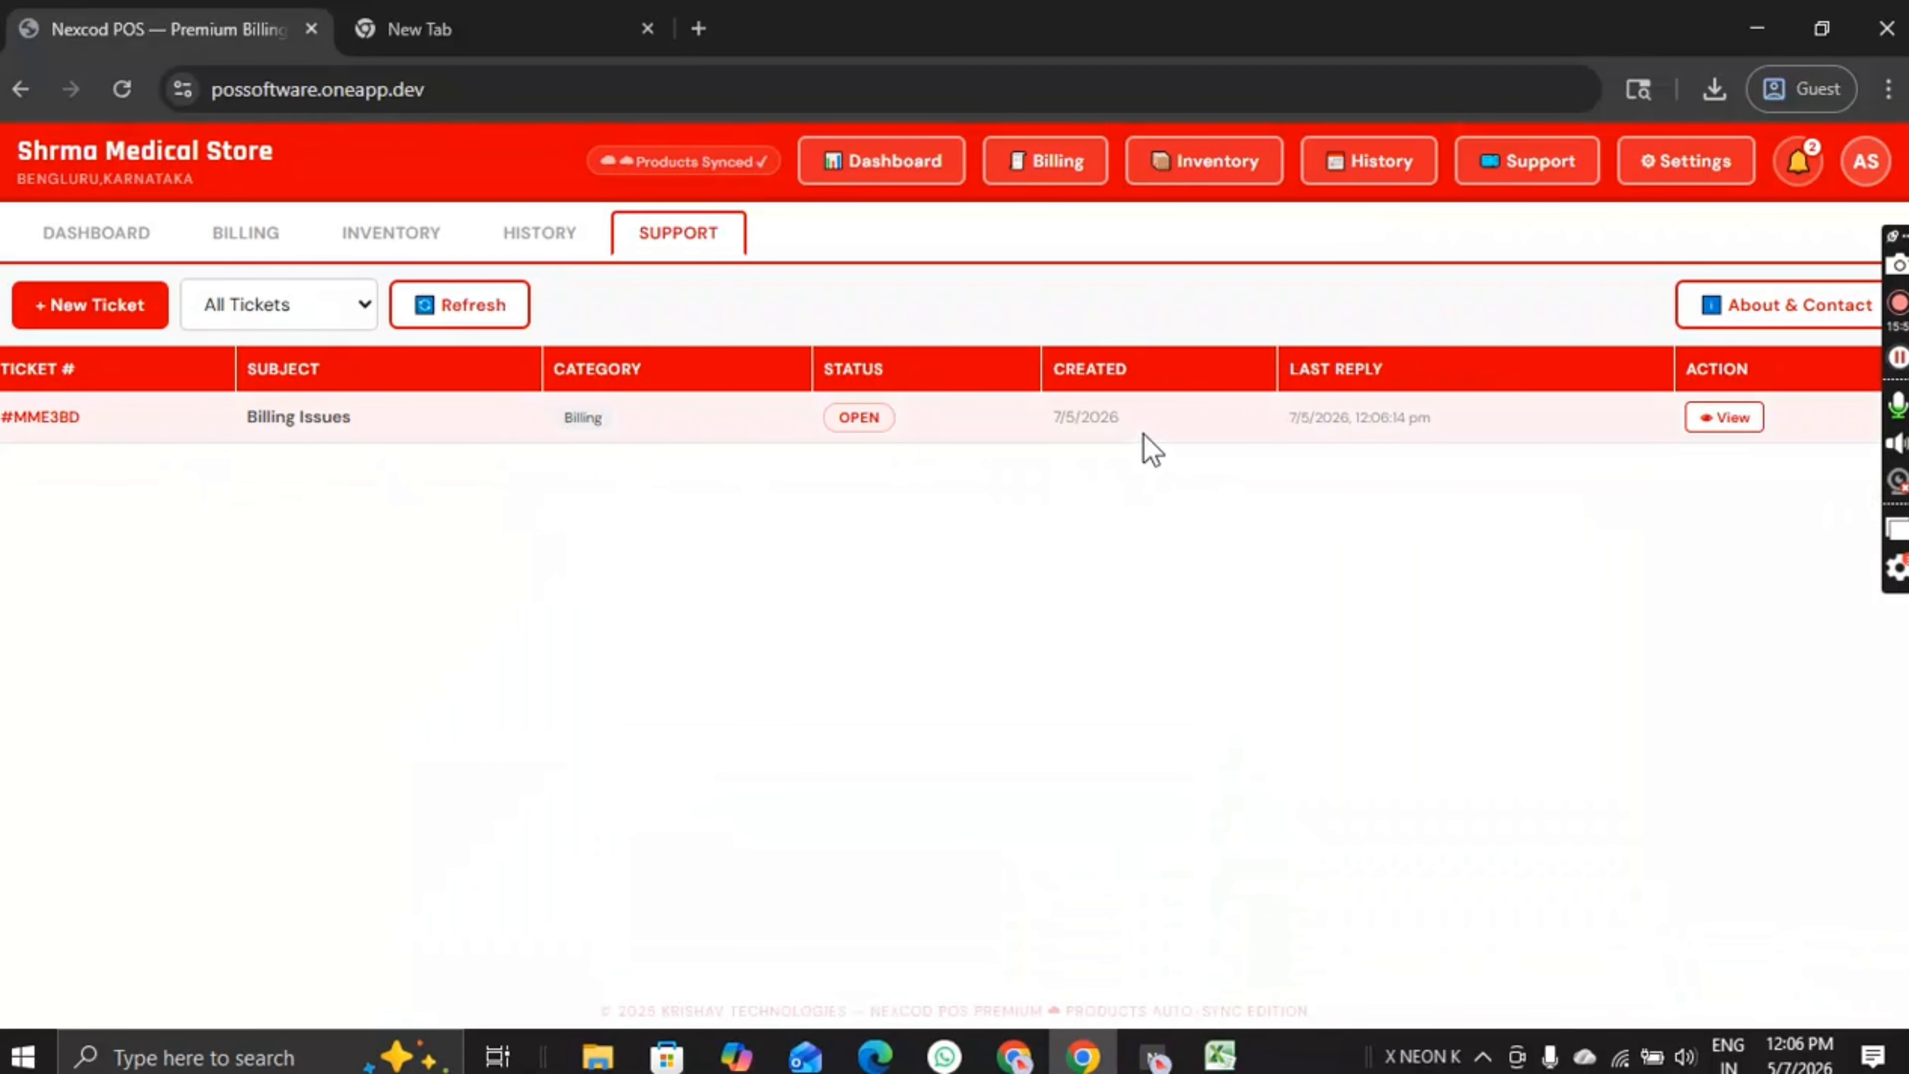
# Step: Send the reply 'Hello Sir' on the OPEN Billing Issues ticket
pyautogui.moveTo(838, 417); pyautogui.dragTo(890, 500)
pyautogui.click(924, 567)
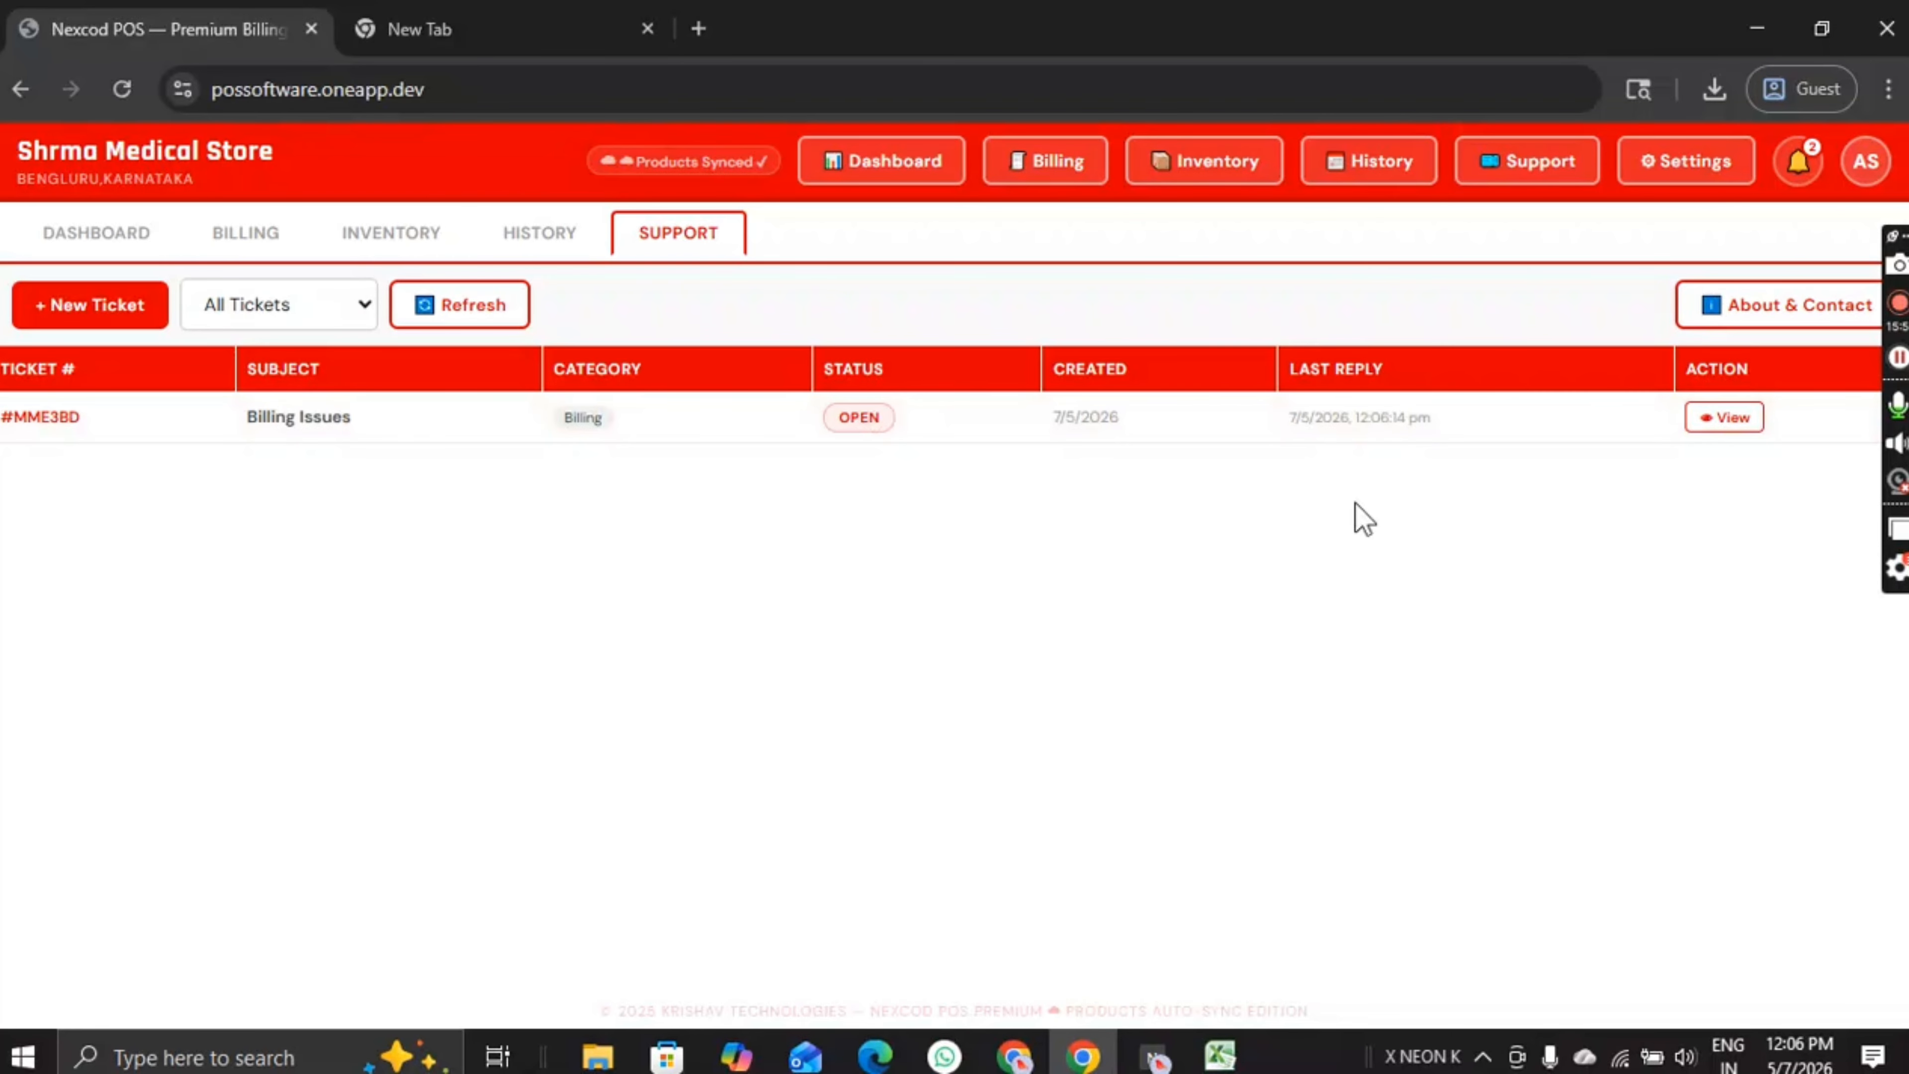
pyautogui.click(1729, 418)
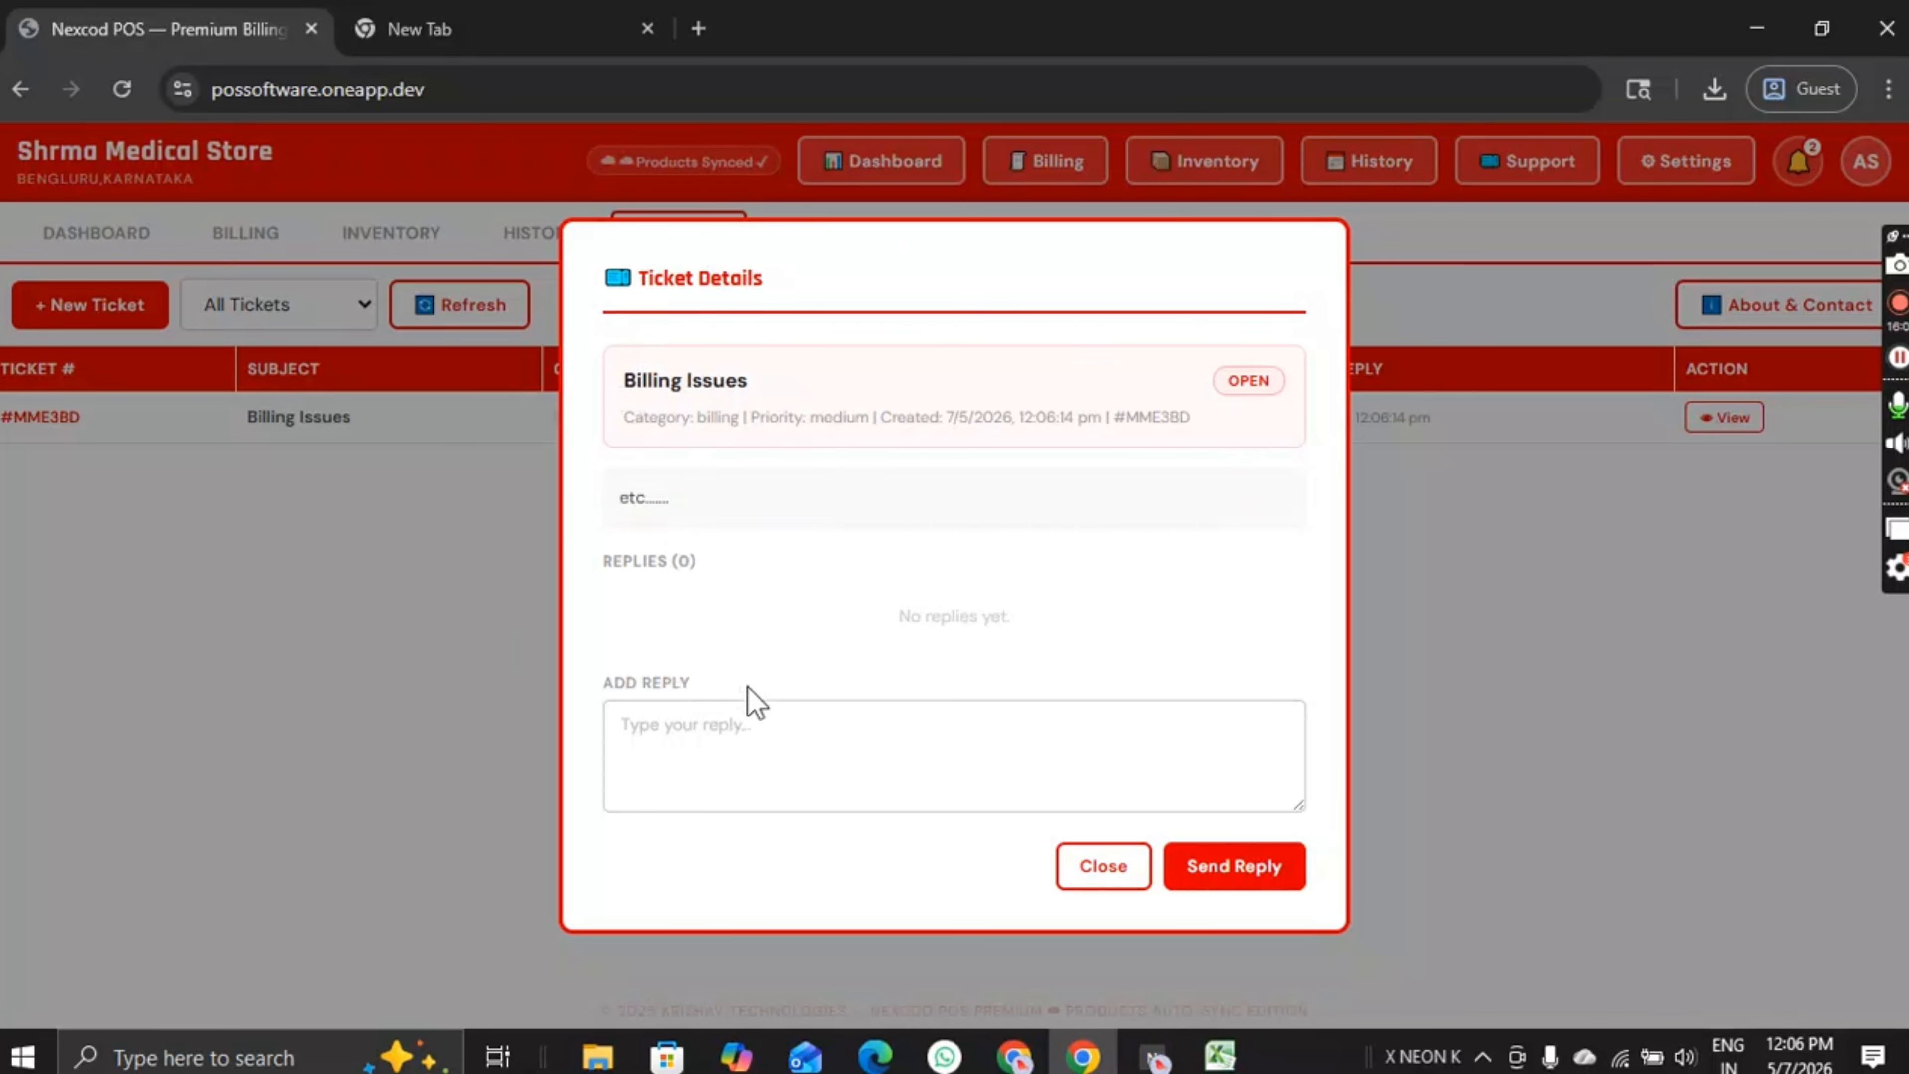
pyautogui.click(746, 726)
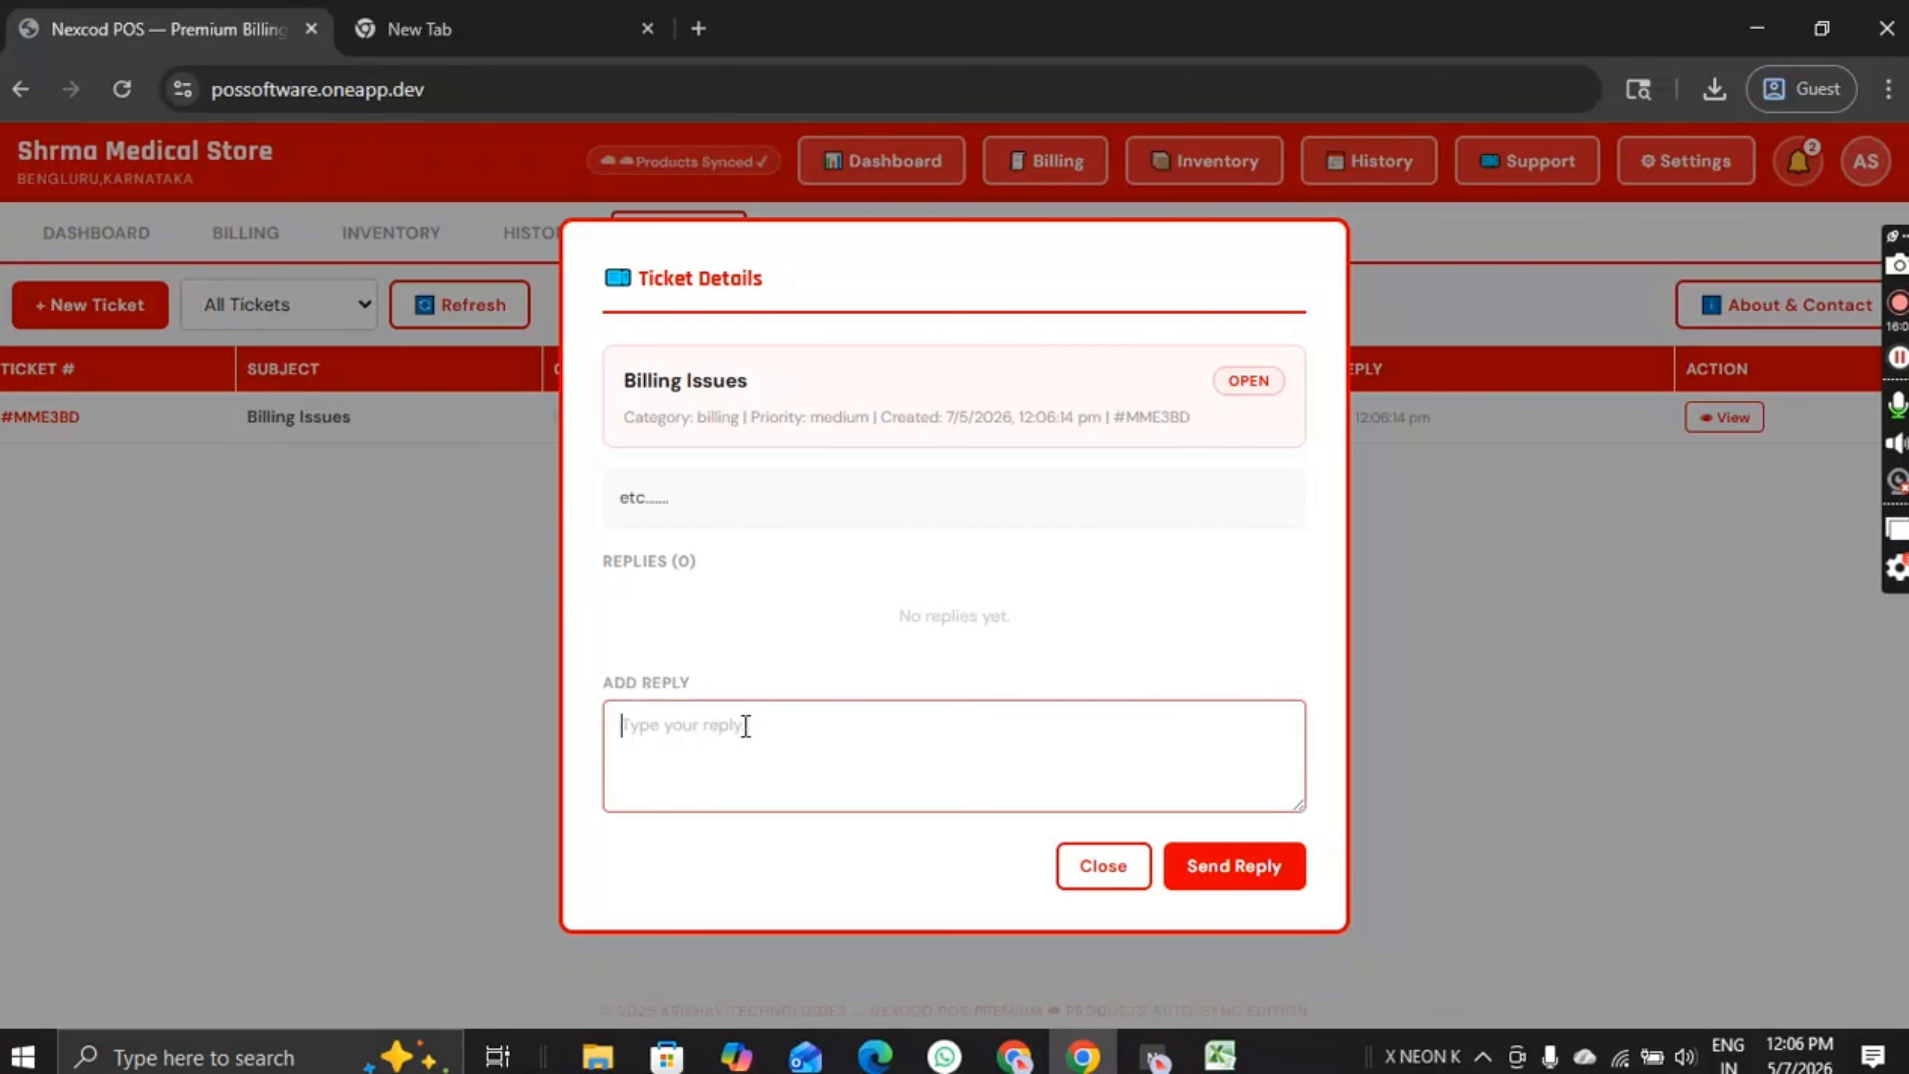
pyautogui.write('Hello Sir')
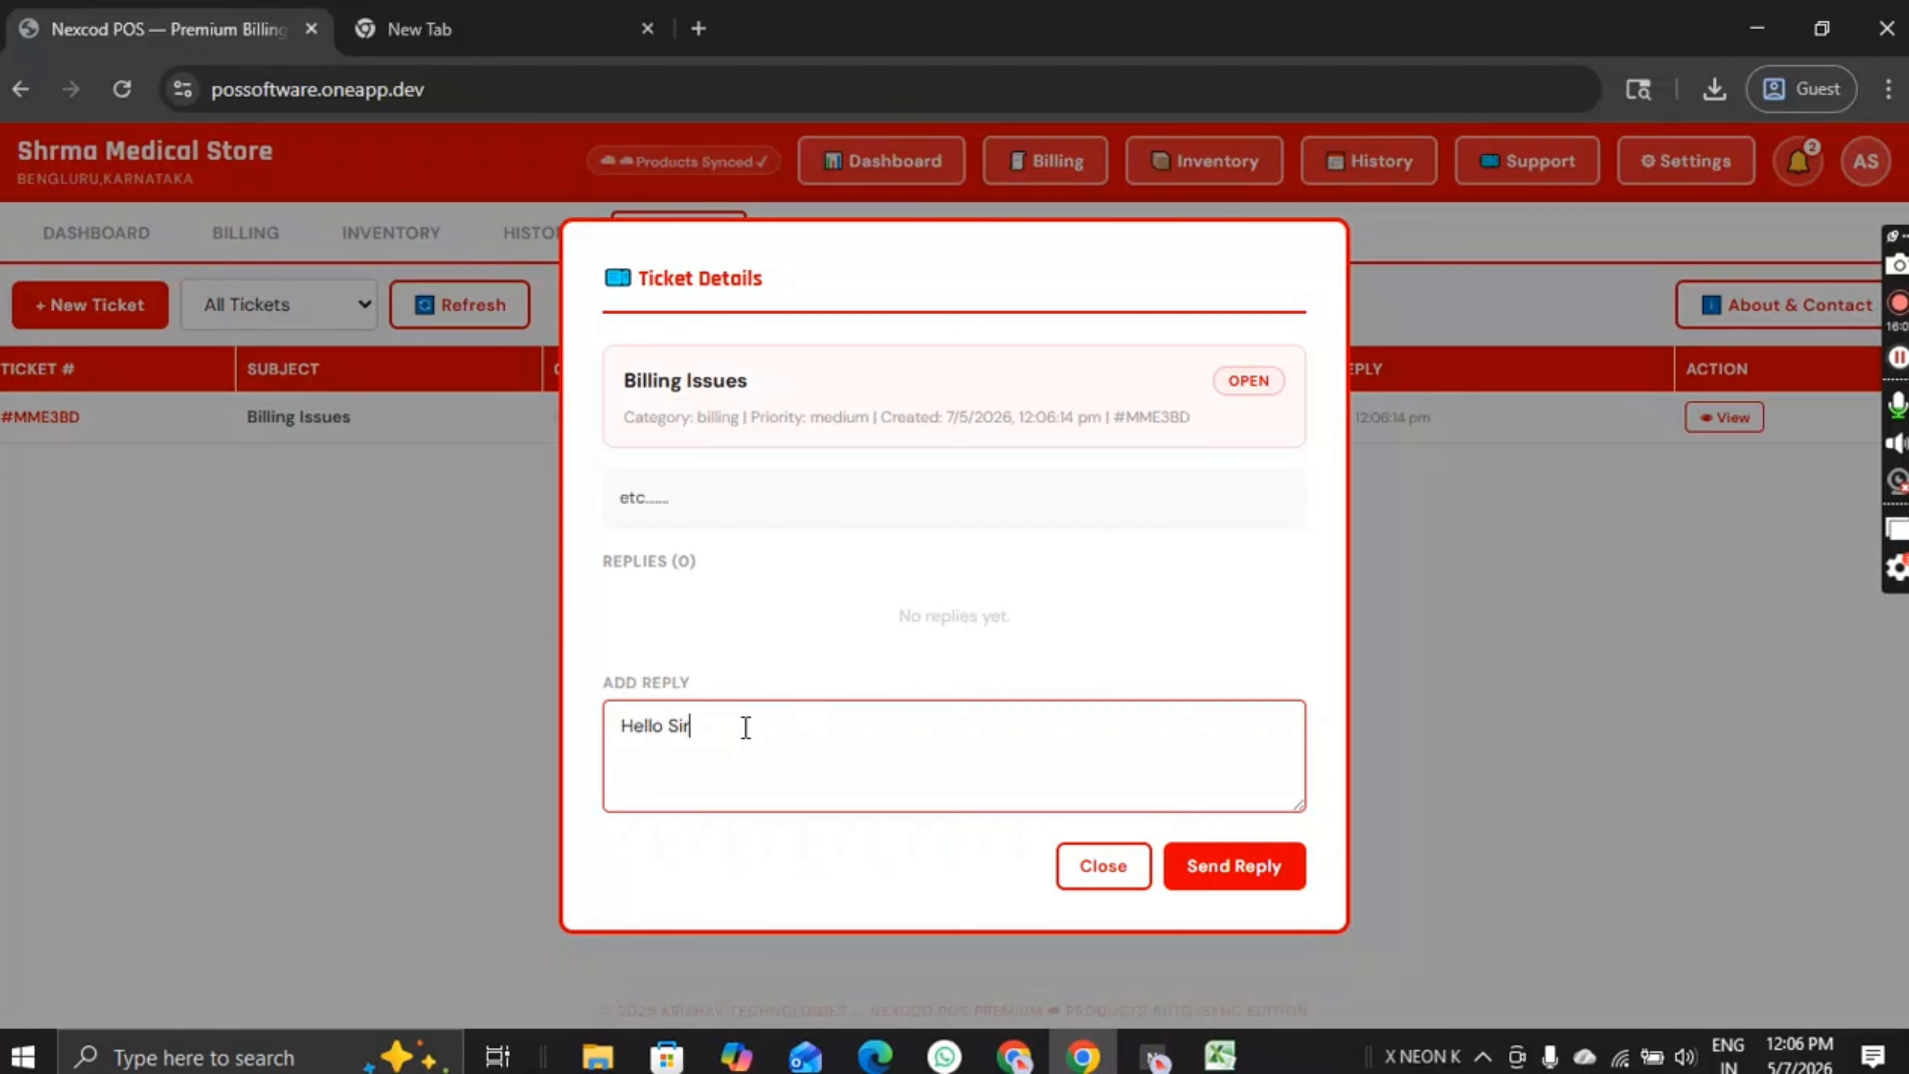
pyautogui.click(1214, 876)
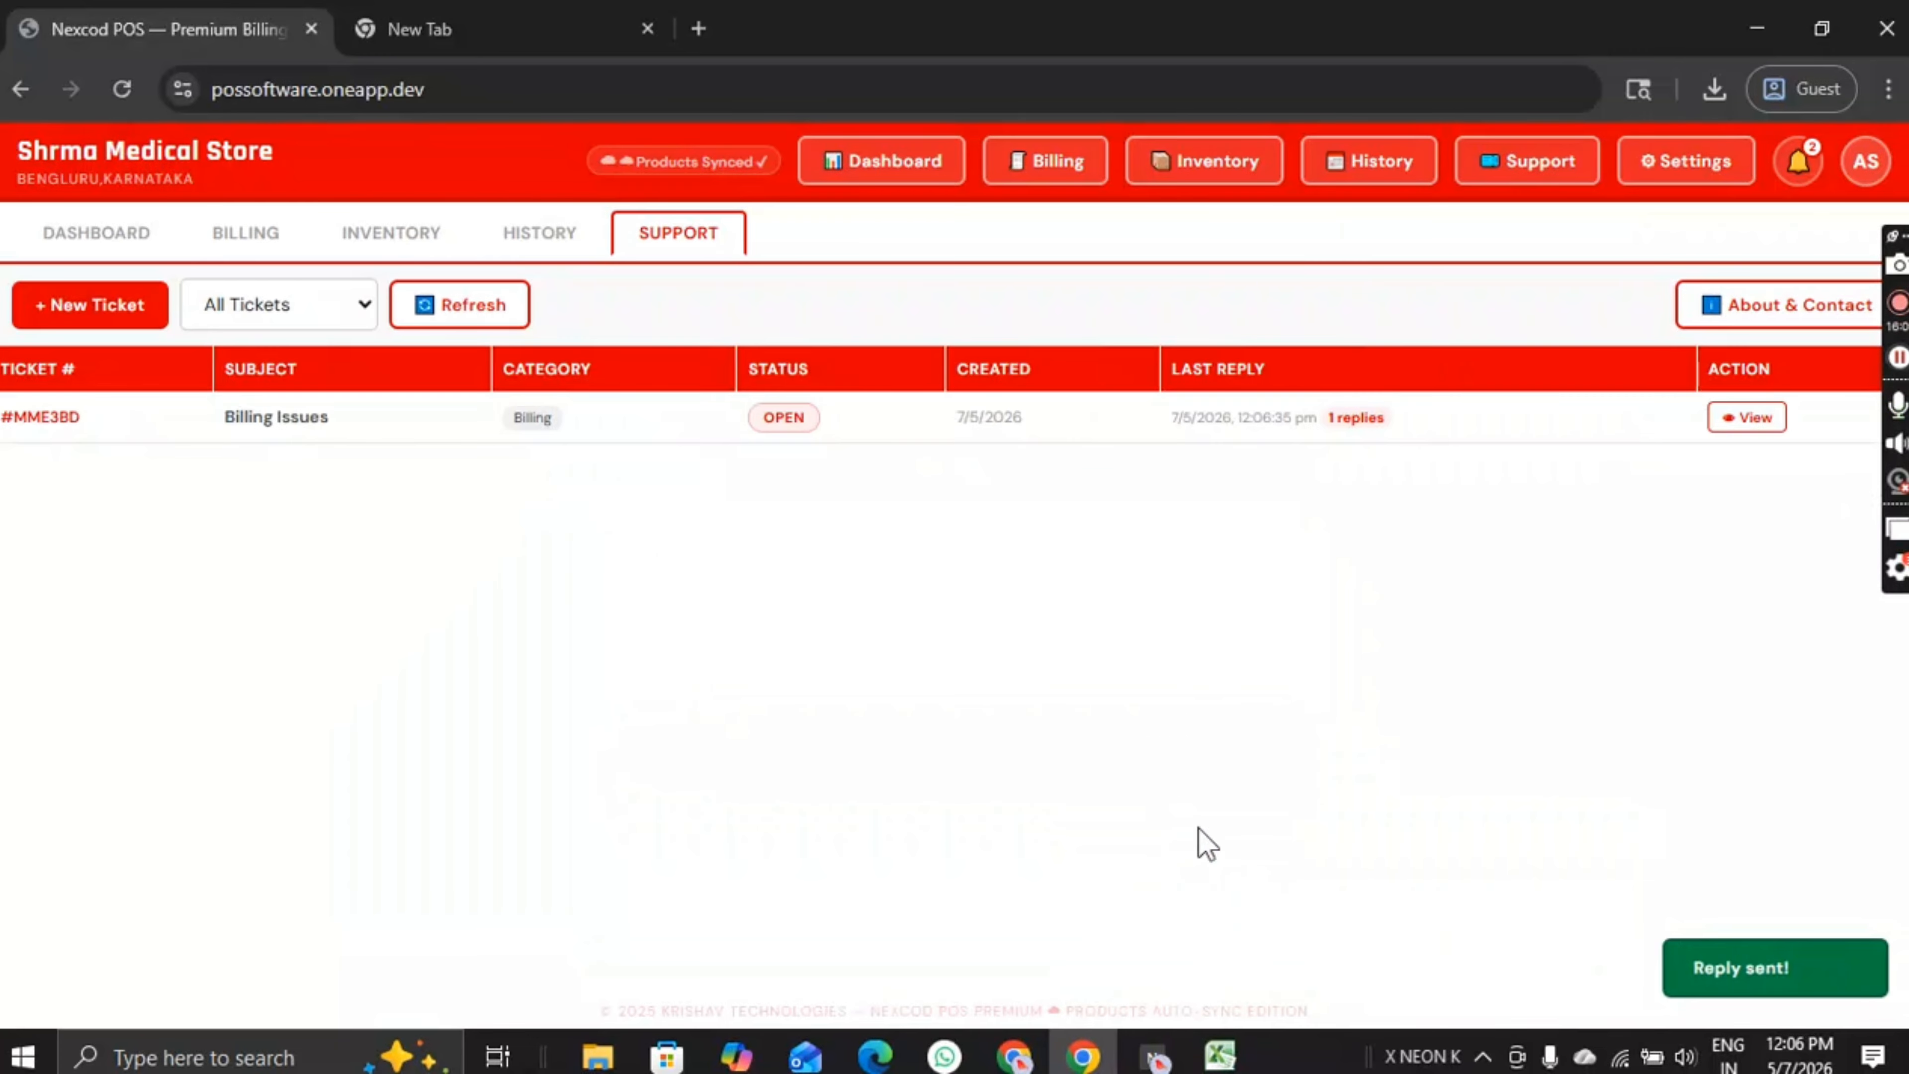
# Step: Reopen the ticket to confirm the 'Hello Sir' reply, then close it
pyautogui.click(1744, 417)
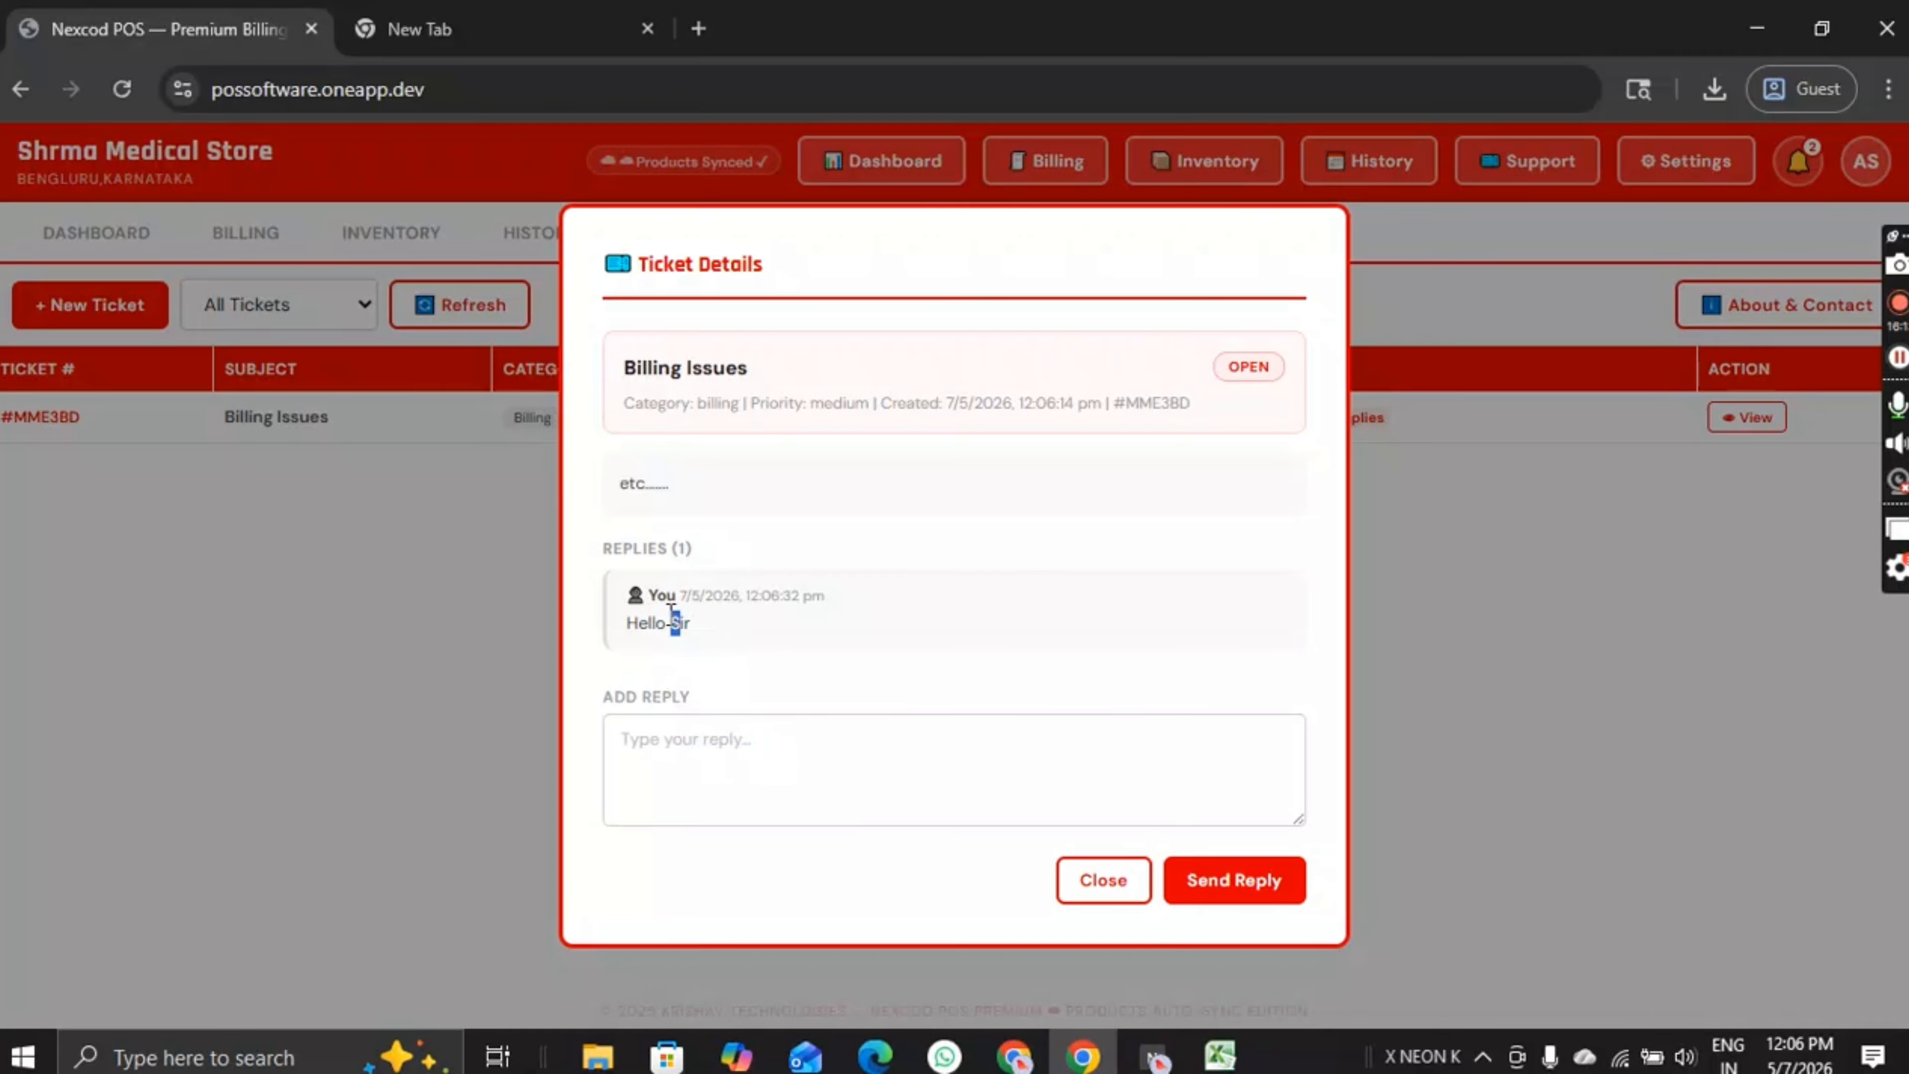
pyautogui.moveTo(671, 611); pyautogui.dragTo(823, 597)
pyautogui.click(822, 598)
pyautogui.click(1111, 886)
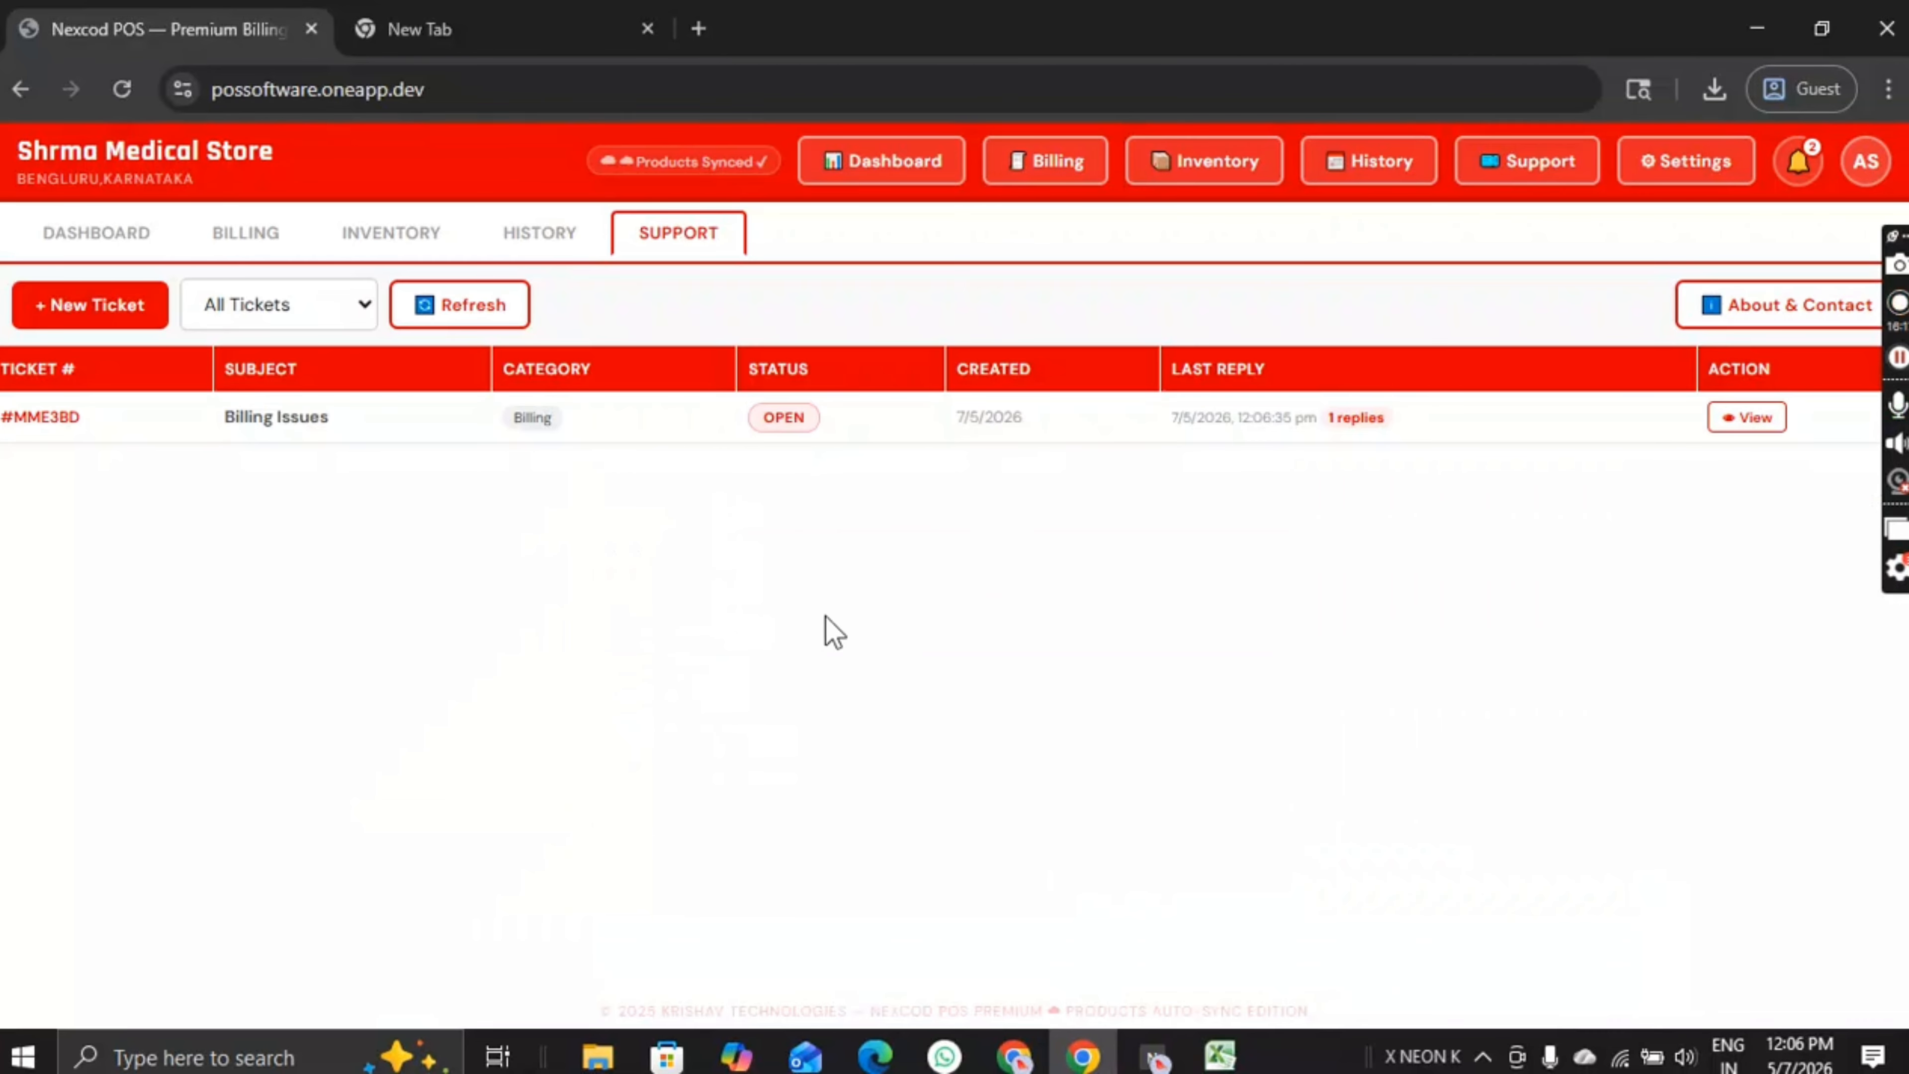
# Step: Move through History and Inventory back to the dashboard overview
pyautogui.click(526, 234)
pyautogui.click(391, 233)
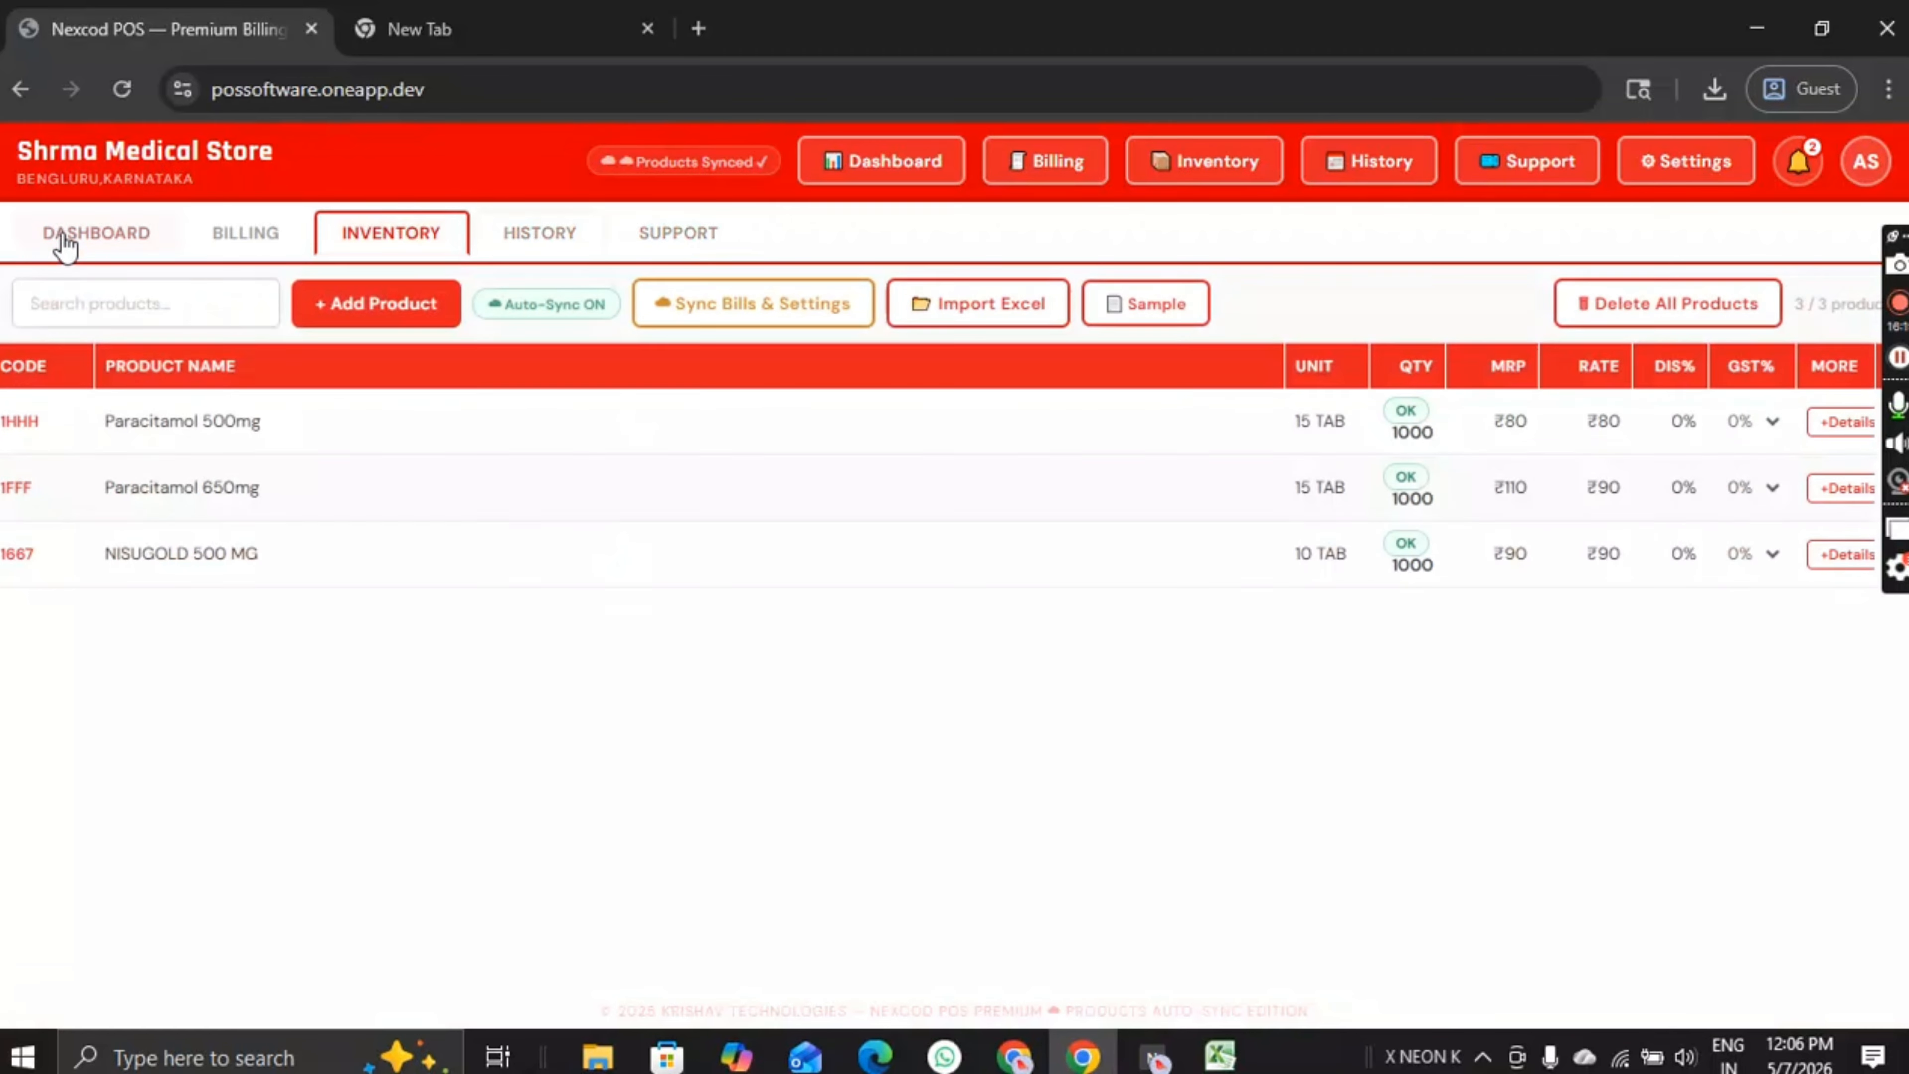
pyautogui.click(96, 233)
# Step: Read the About & Support contact numbers, then close the dialog
pyautogui.click(1866, 161)
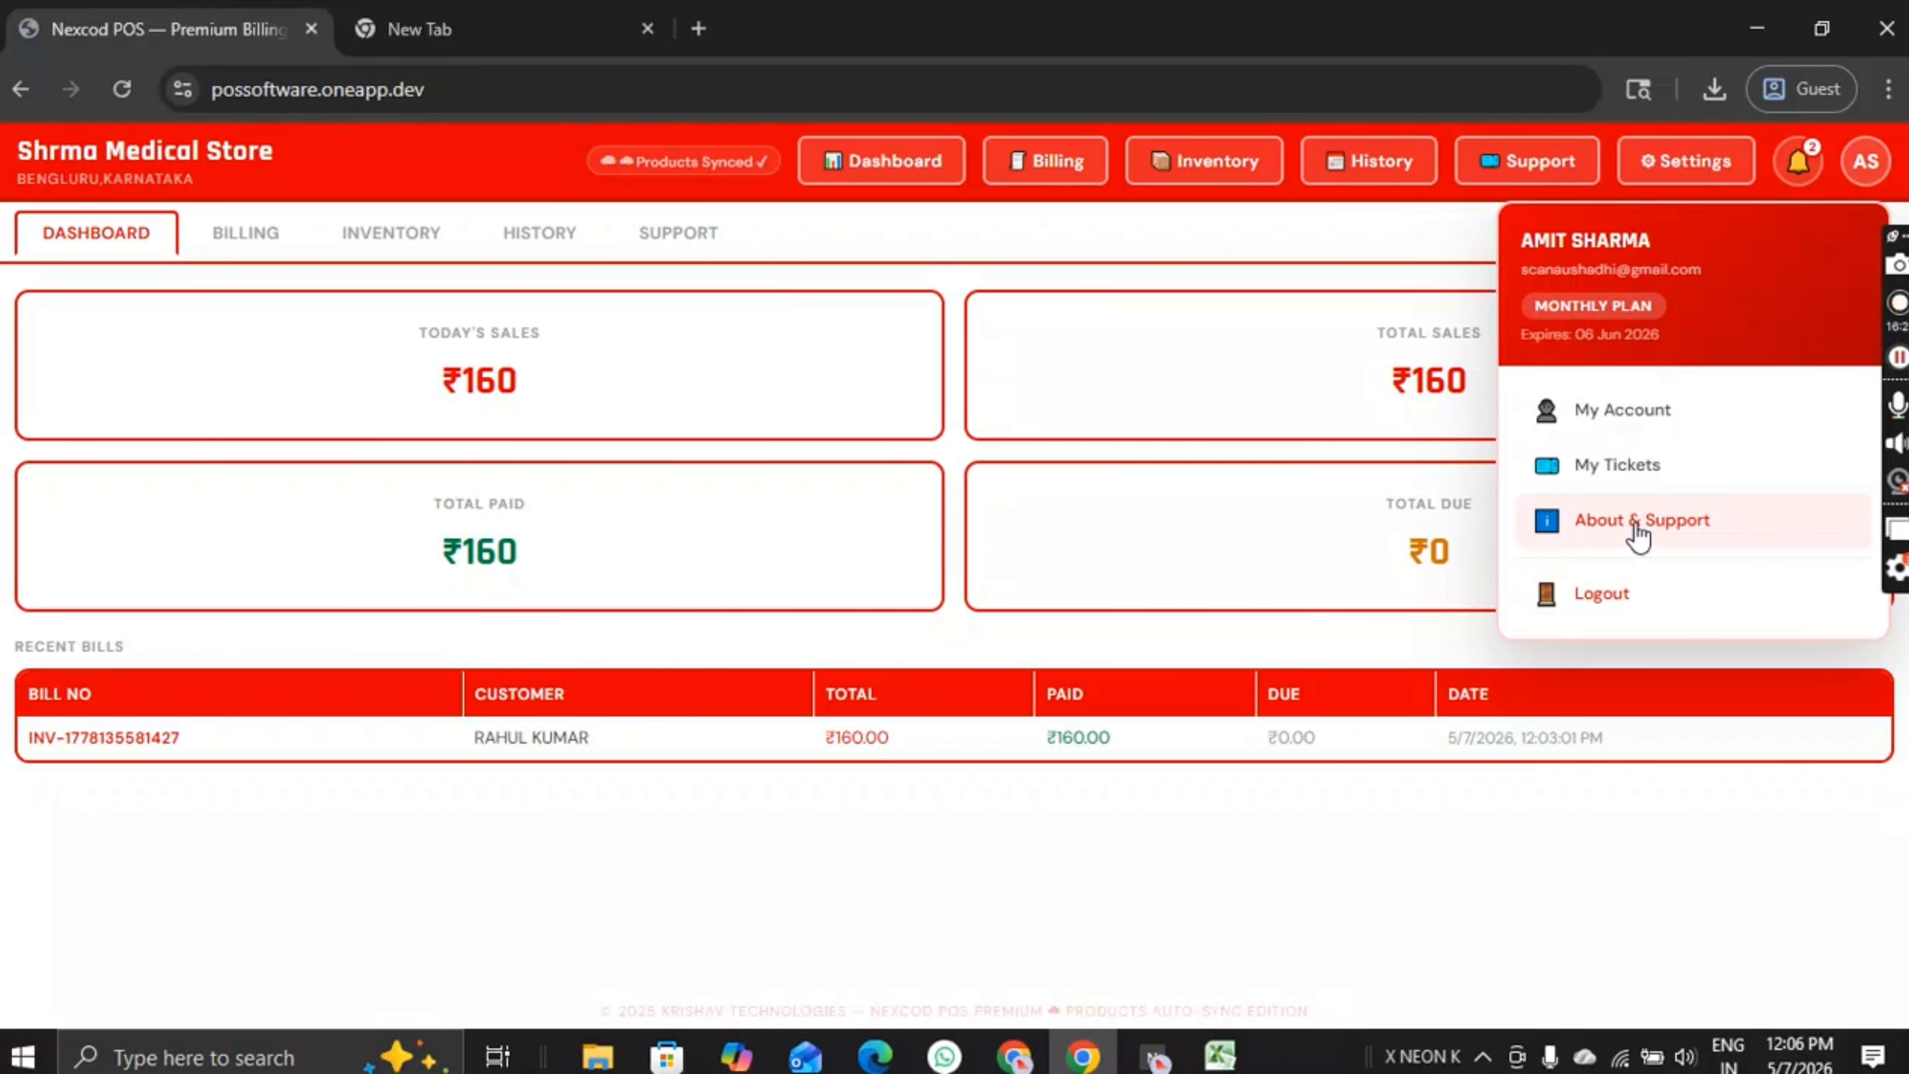
pyautogui.click(1638, 527)
pyautogui.scroll(-4, 861, 624)
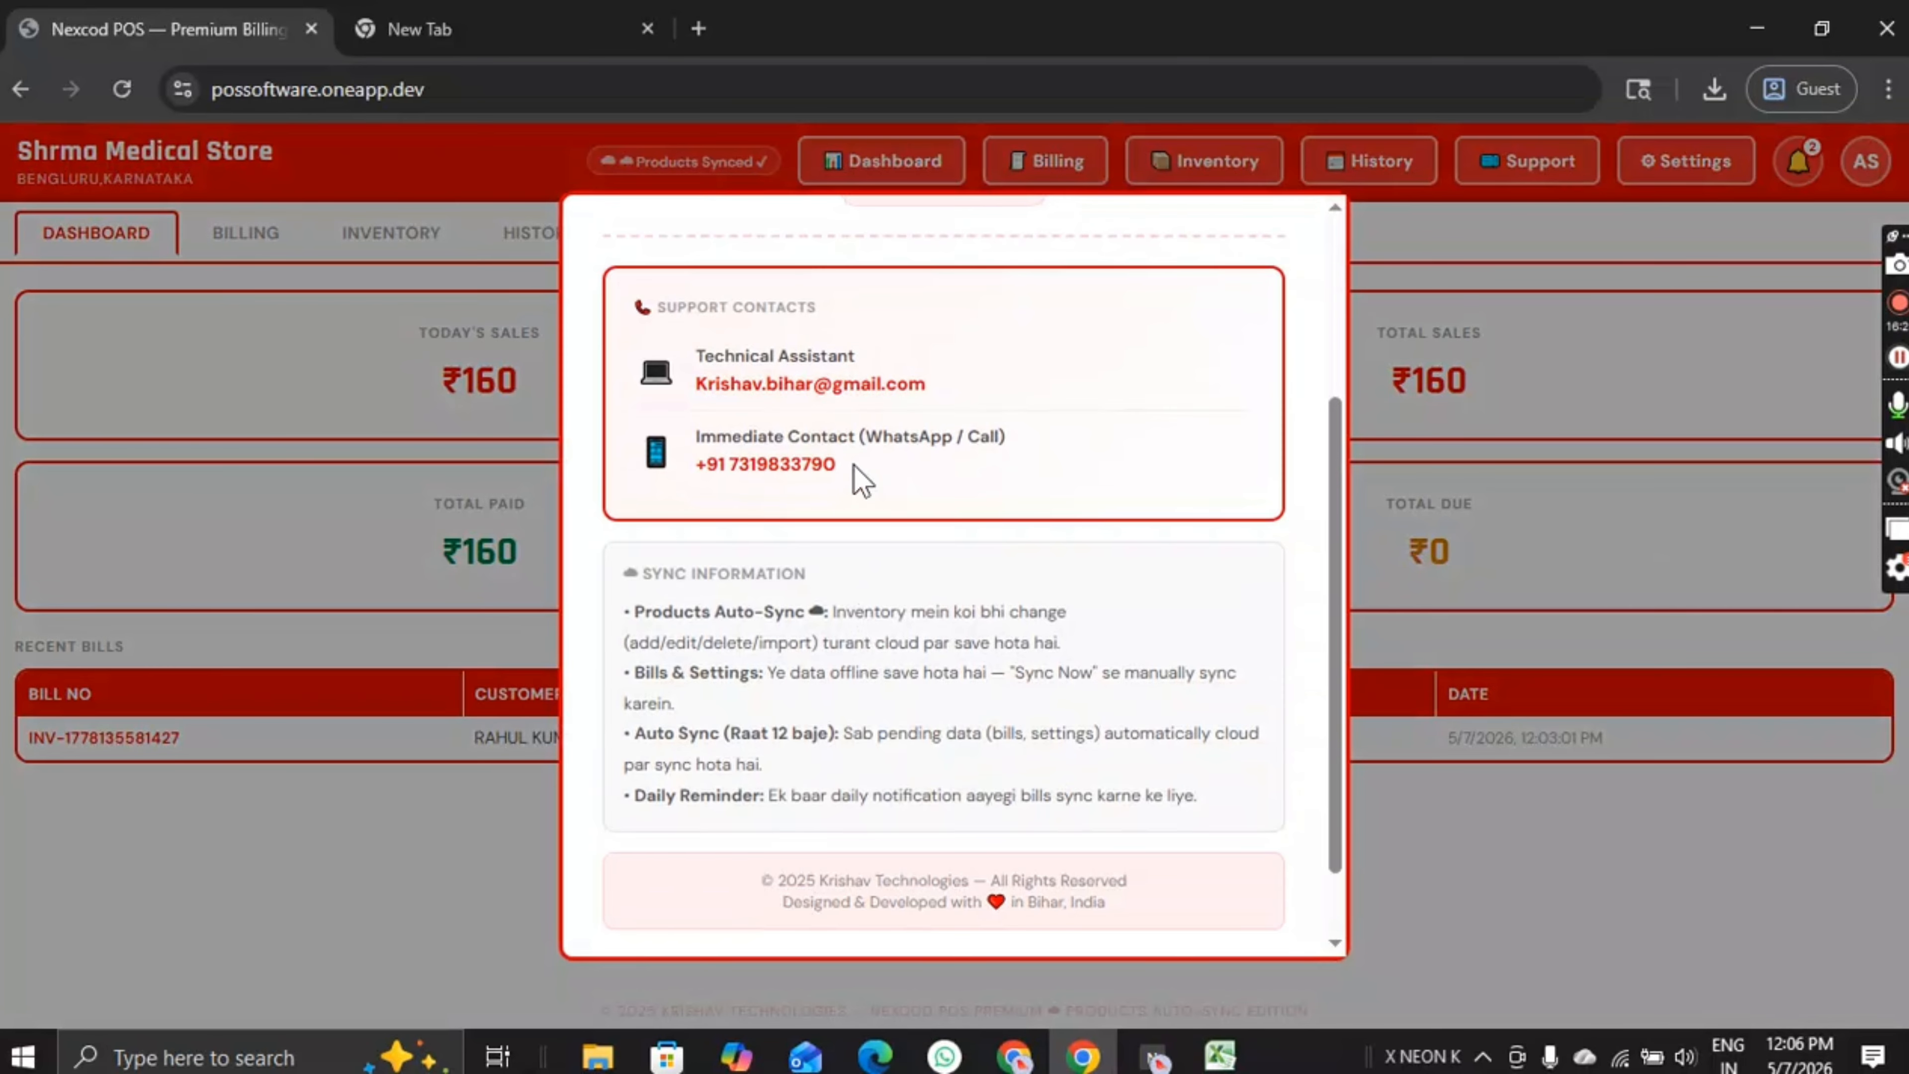
pyautogui.moveTo(863, 481); pyautogui.dragTo(692, 473)
pyautogui.click(851, 488)
pyautogui.moveTo(920, 386); pyautogui.dragTo(681, 370)
pyautogui.moveTo(876, 481); pyautogui.dragTo(676, 471)
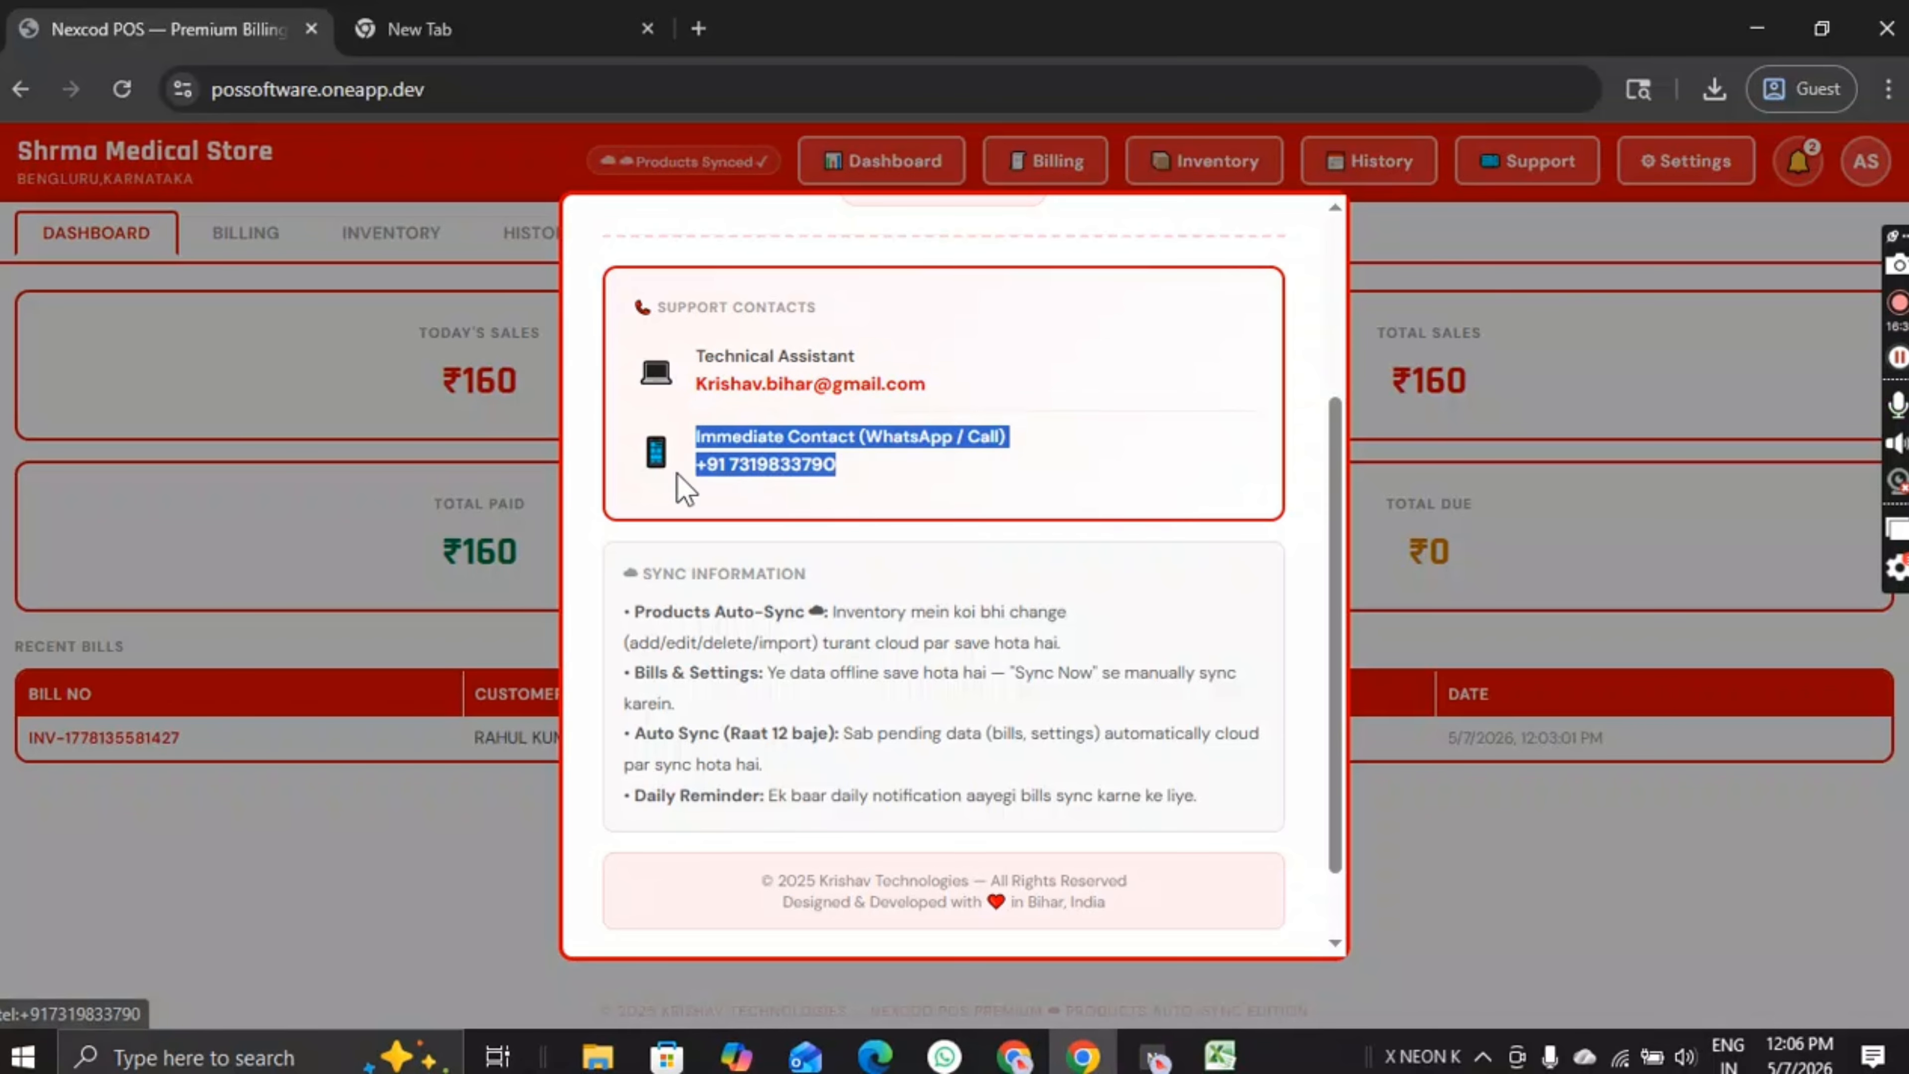
pyautogui.click(858, 514)
pyautogui.scroll(-2, 863, 527)
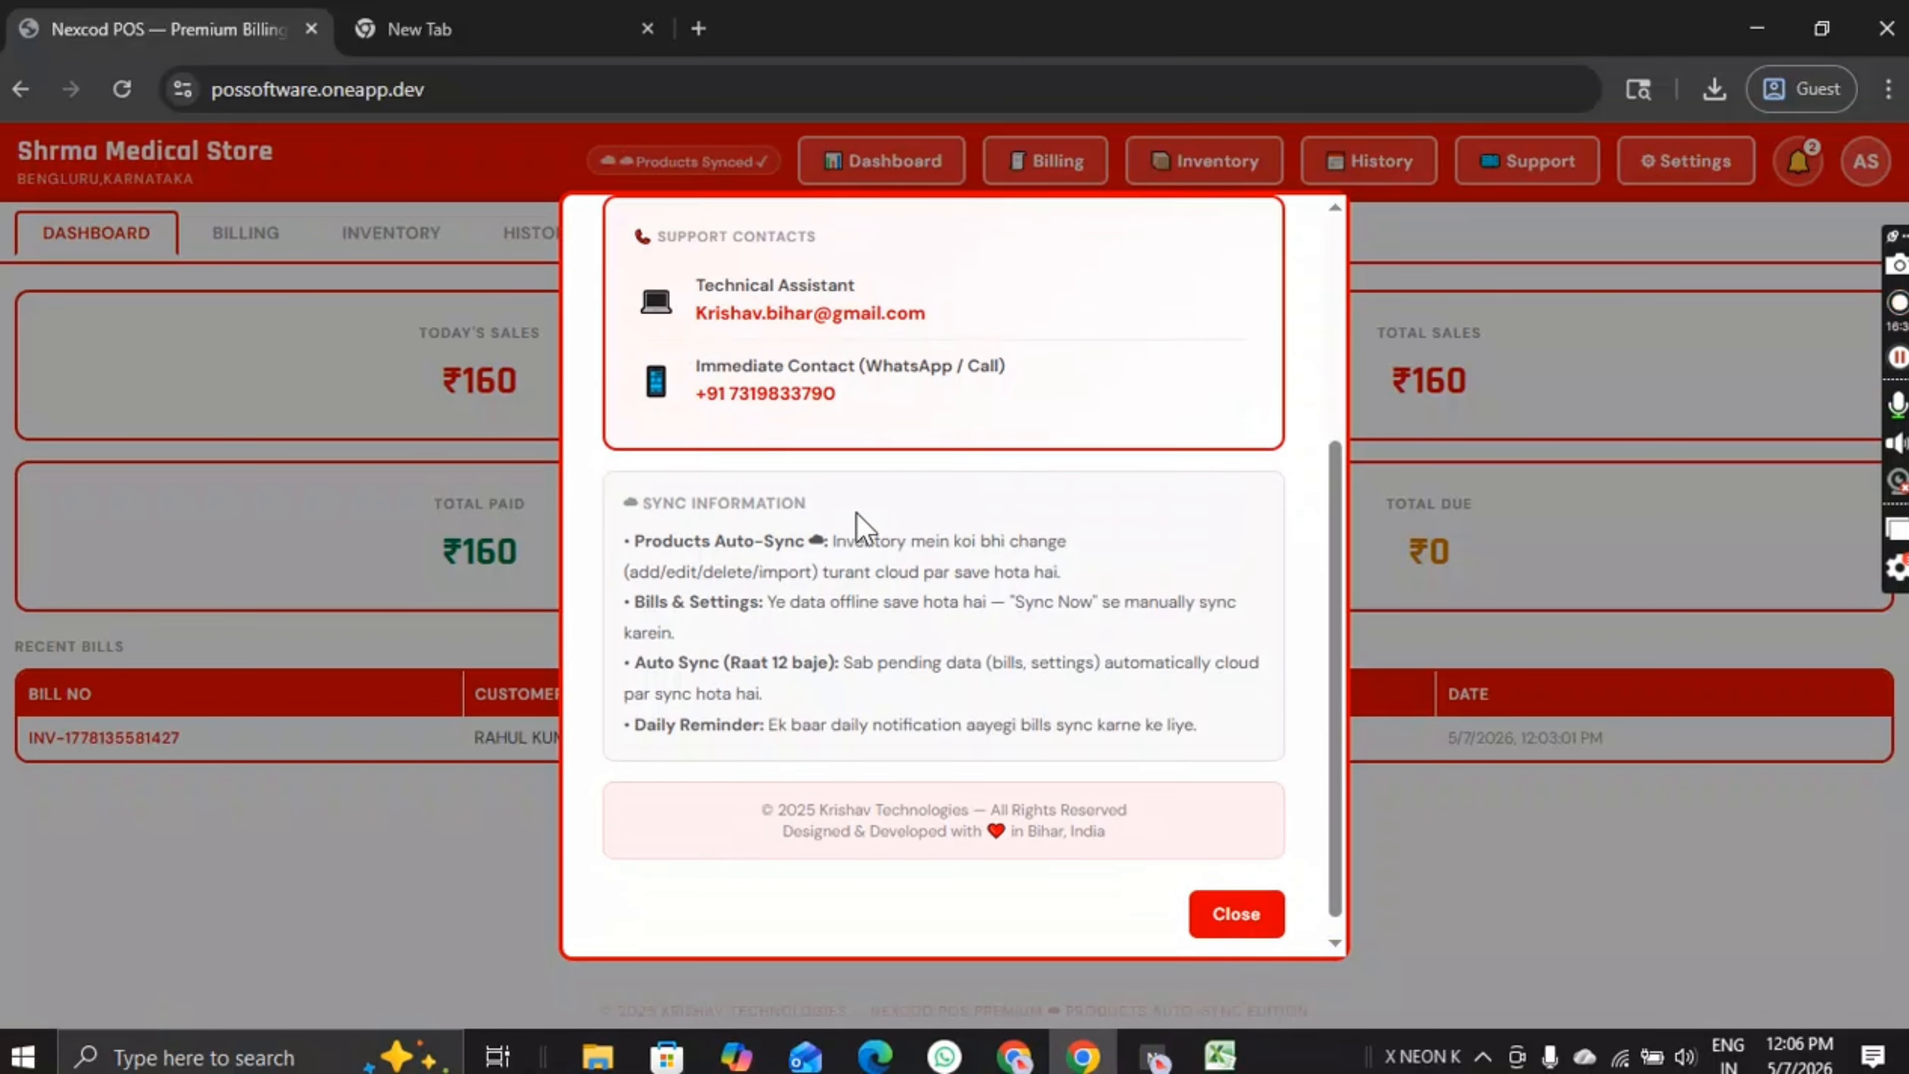
pyautogui.click(1235, 895)
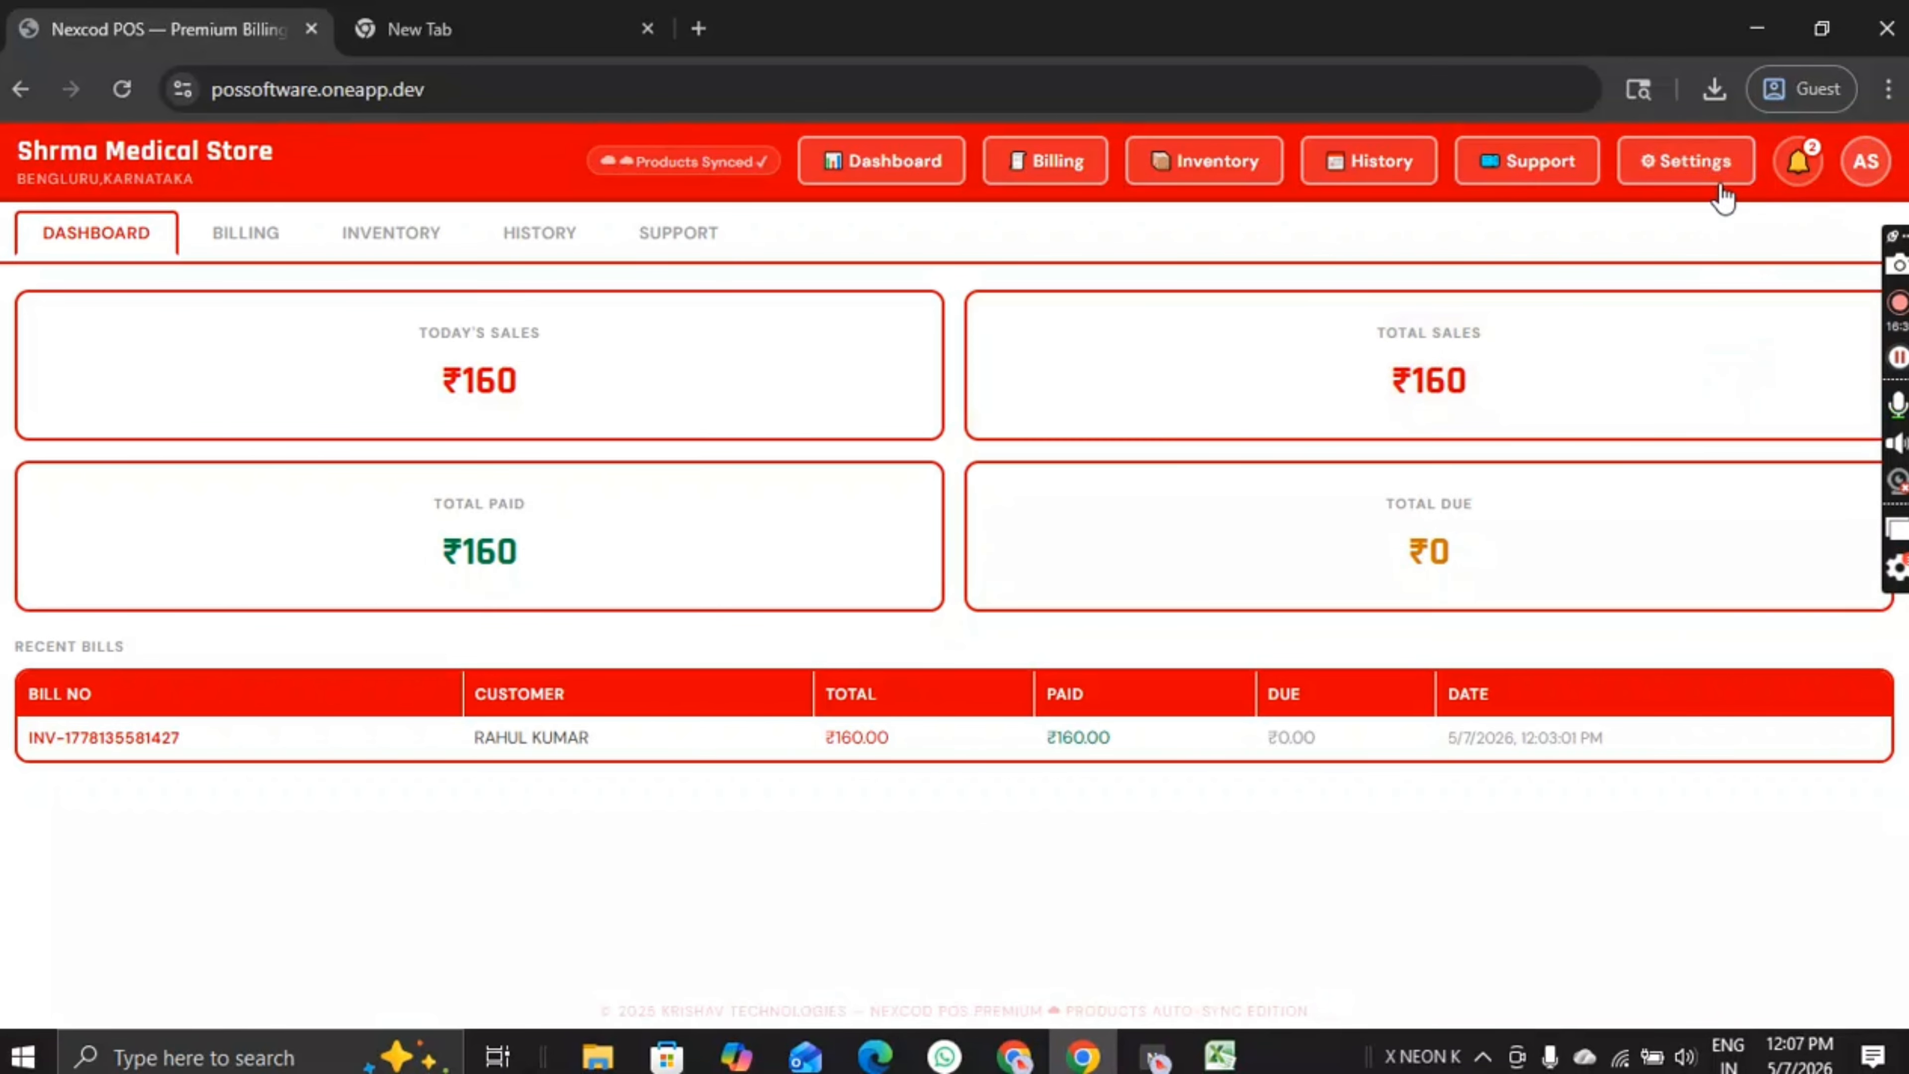
# Step: Open My Account and review the MONTHLY PLAN details
pyautogui.click(1864, 164)
pyautogui.click(1592, 412)
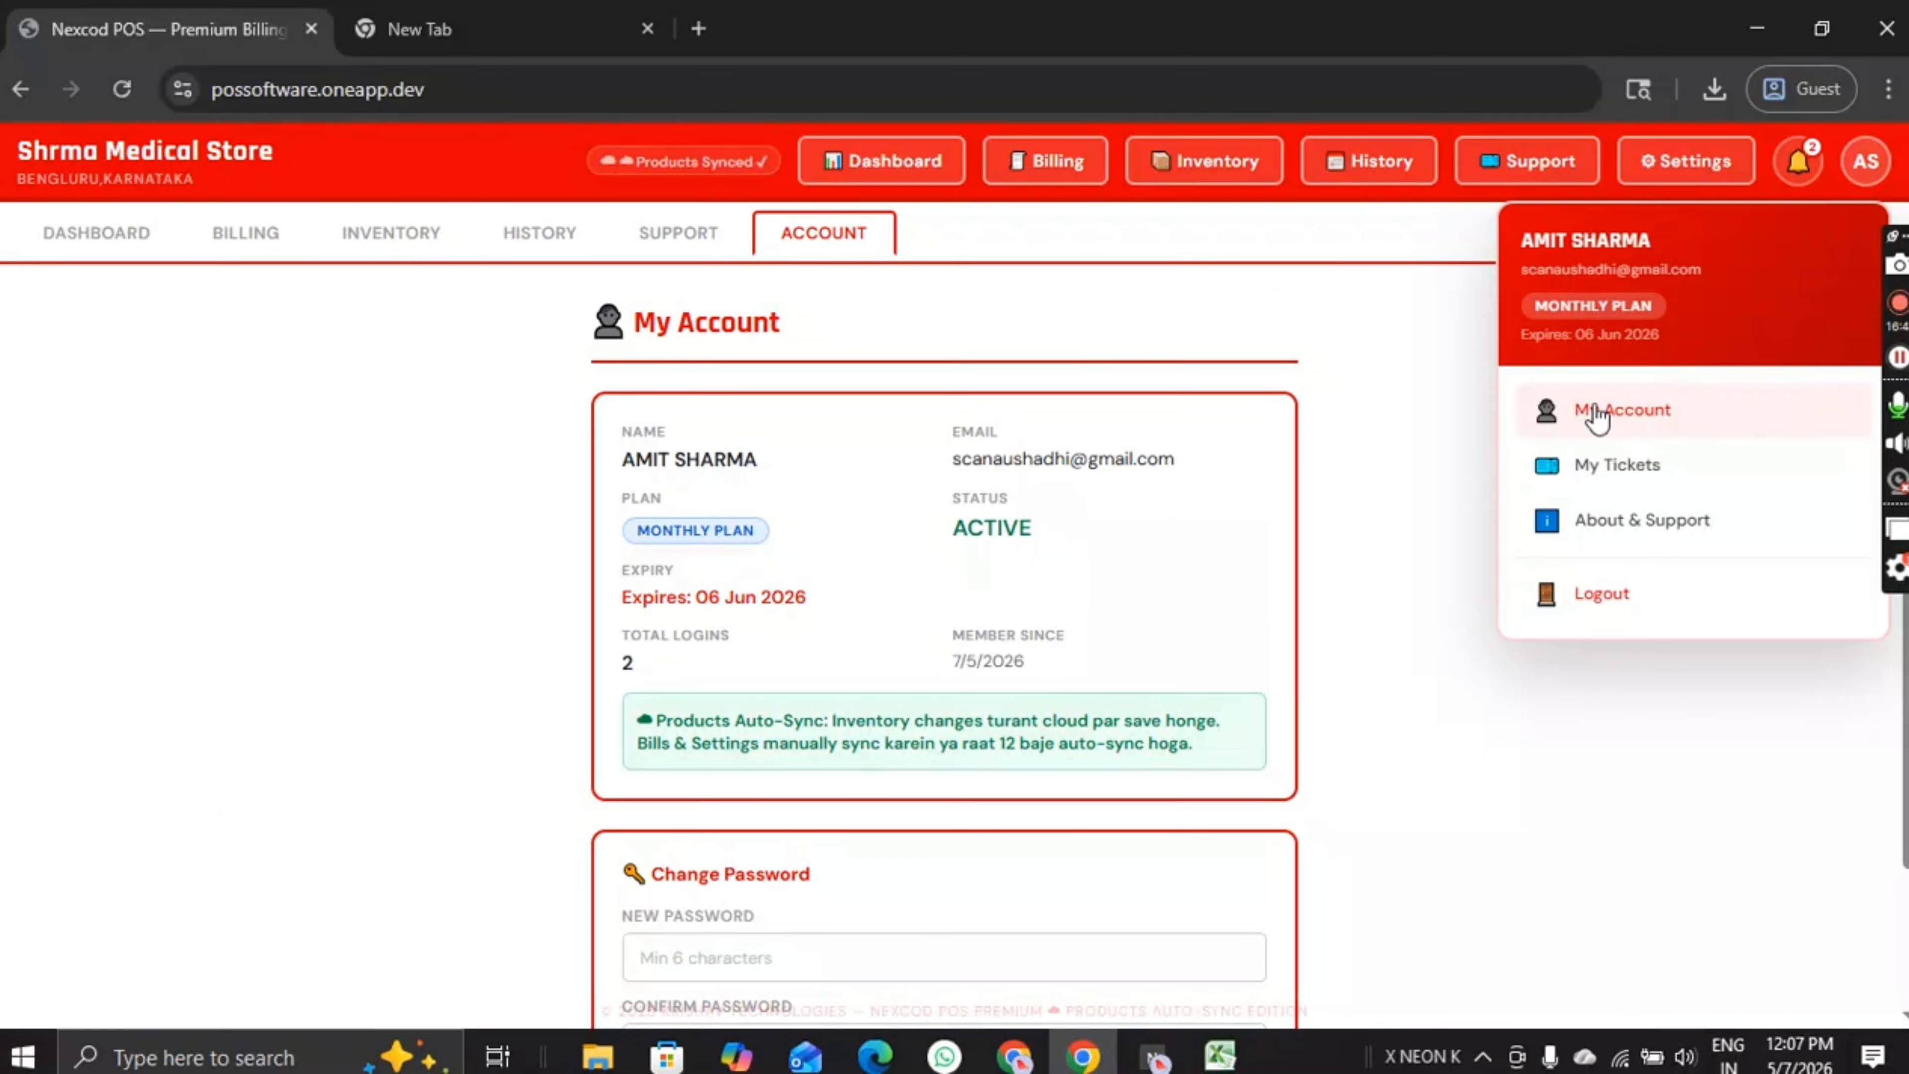
pyautogui.moveTo(784, 535); pyautogui.dragTo(630, 536)
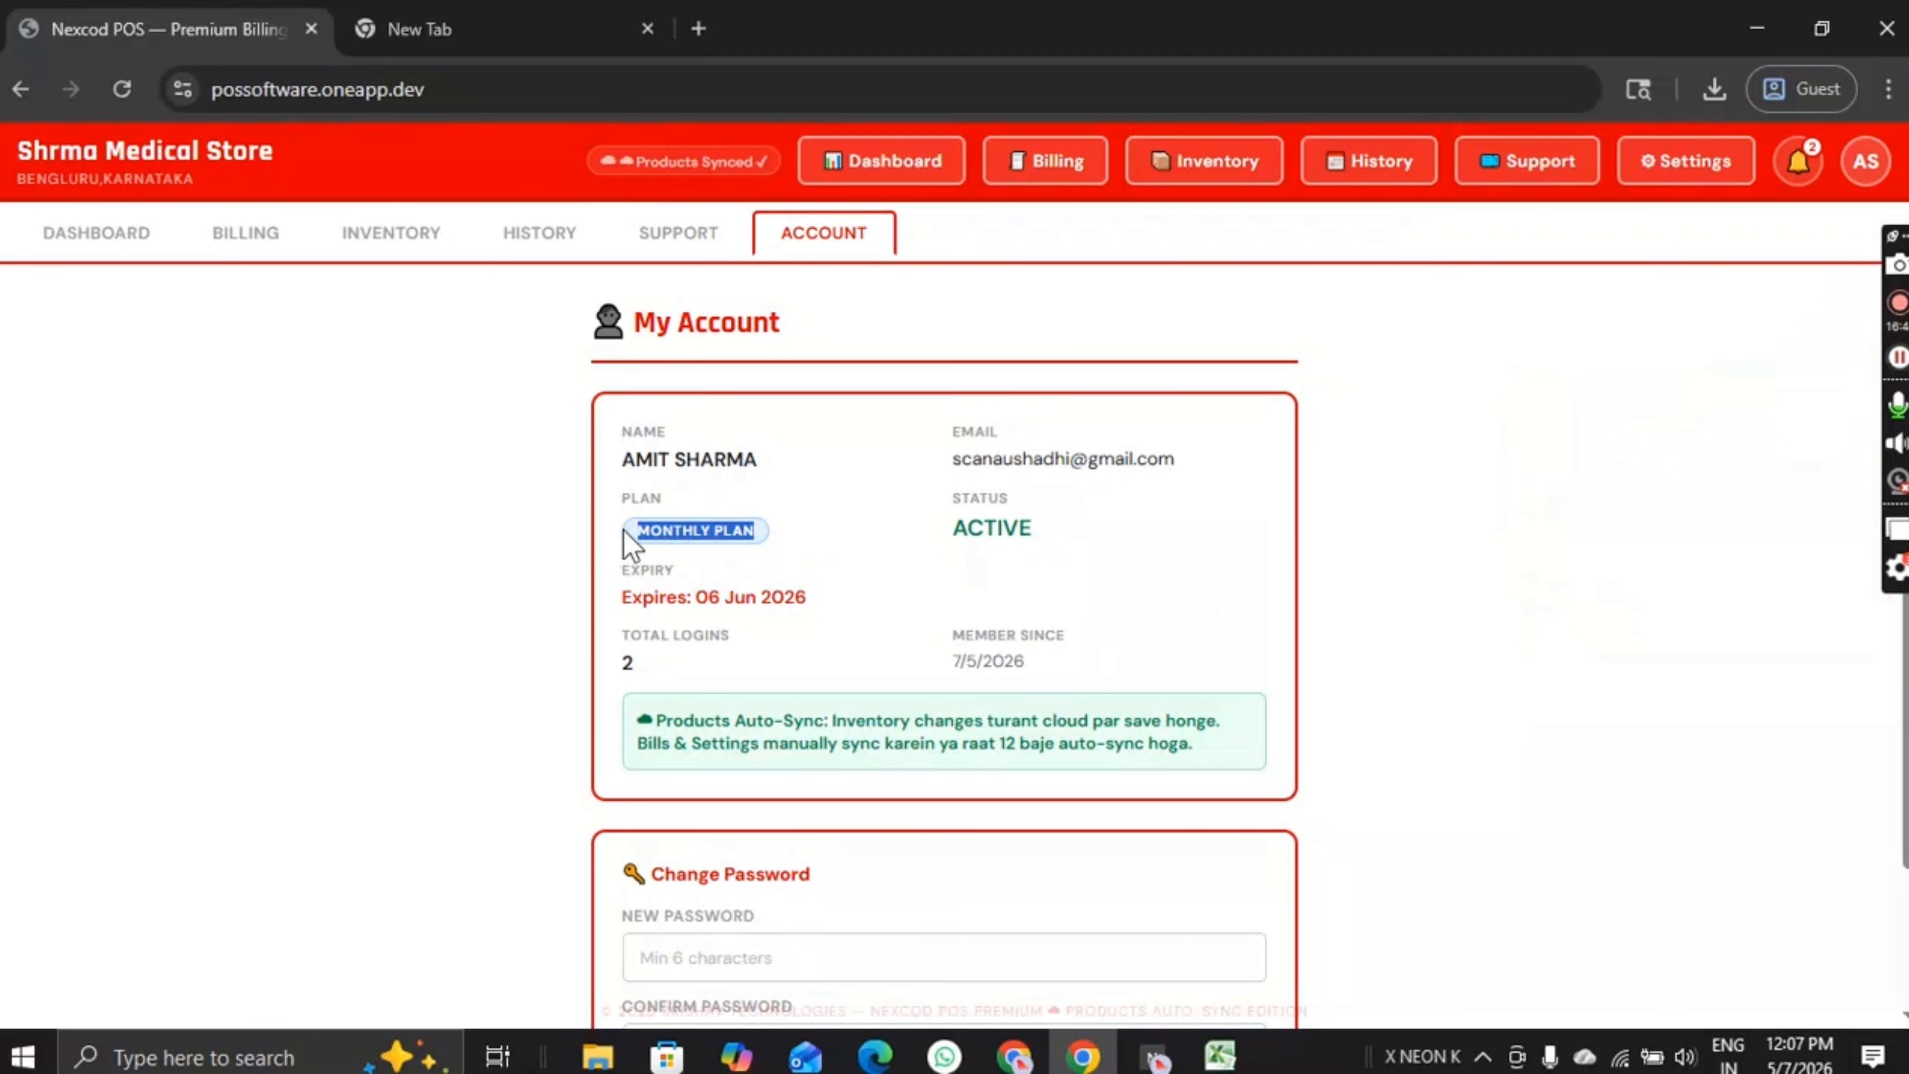
pyautogui.click(673, 570)
pyautogui.scroll(-3, 708, 596)
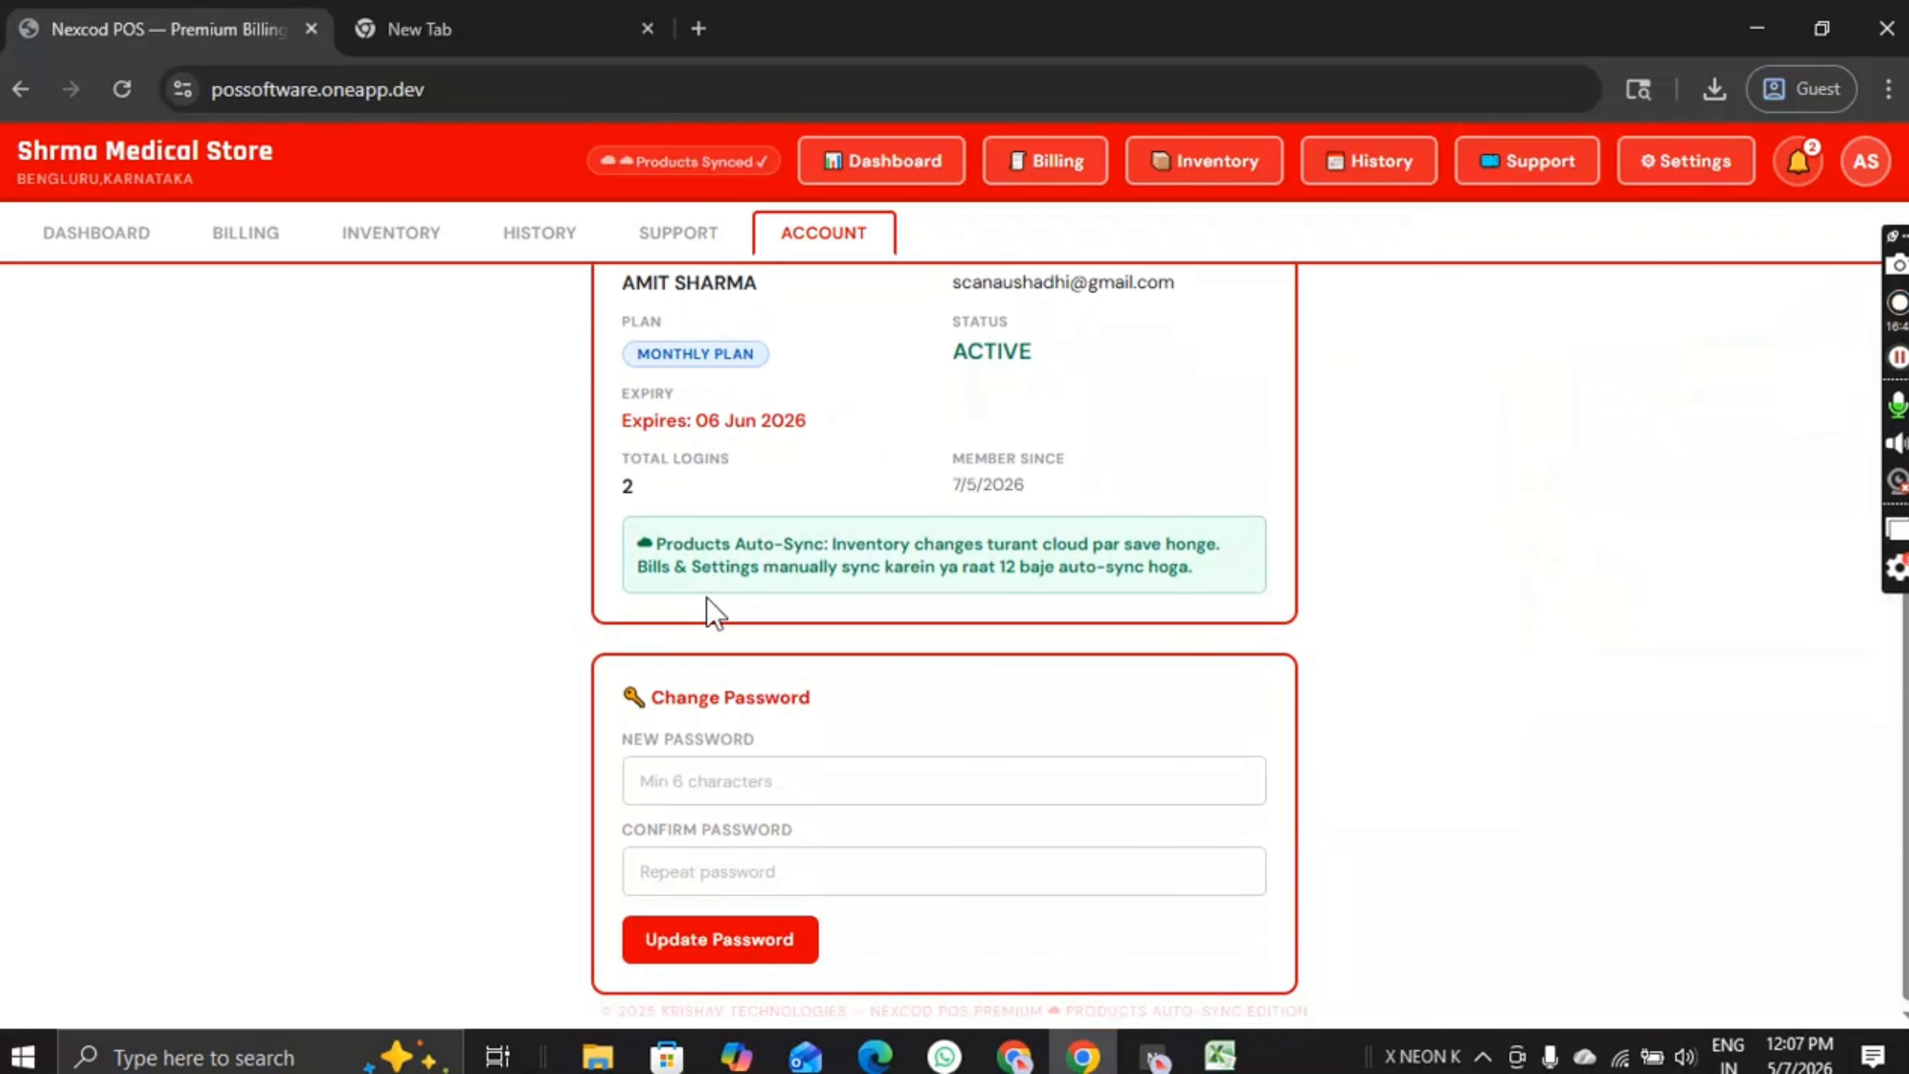
pyautogui.scroll(3, 712, 611)
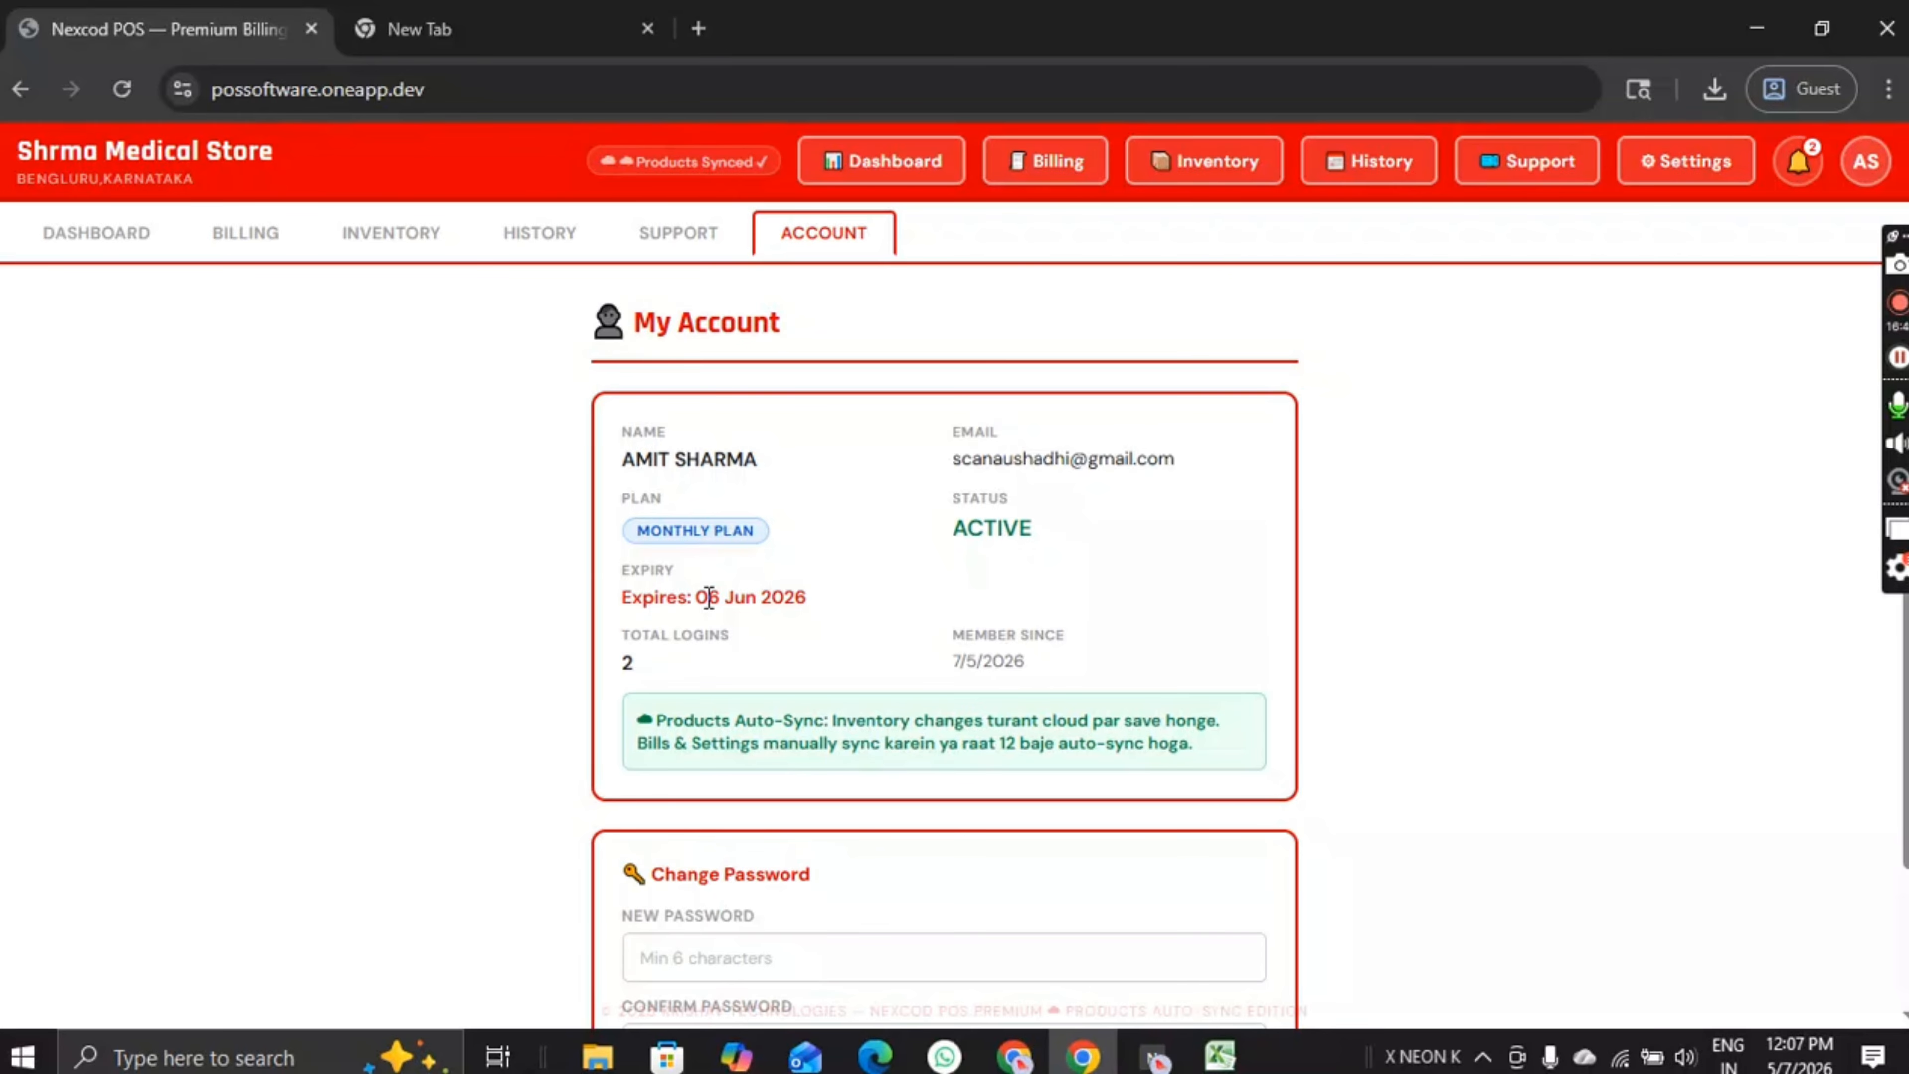
pyautogui.moveTo(832, 536); pyautogui.dragTo(537, 541)
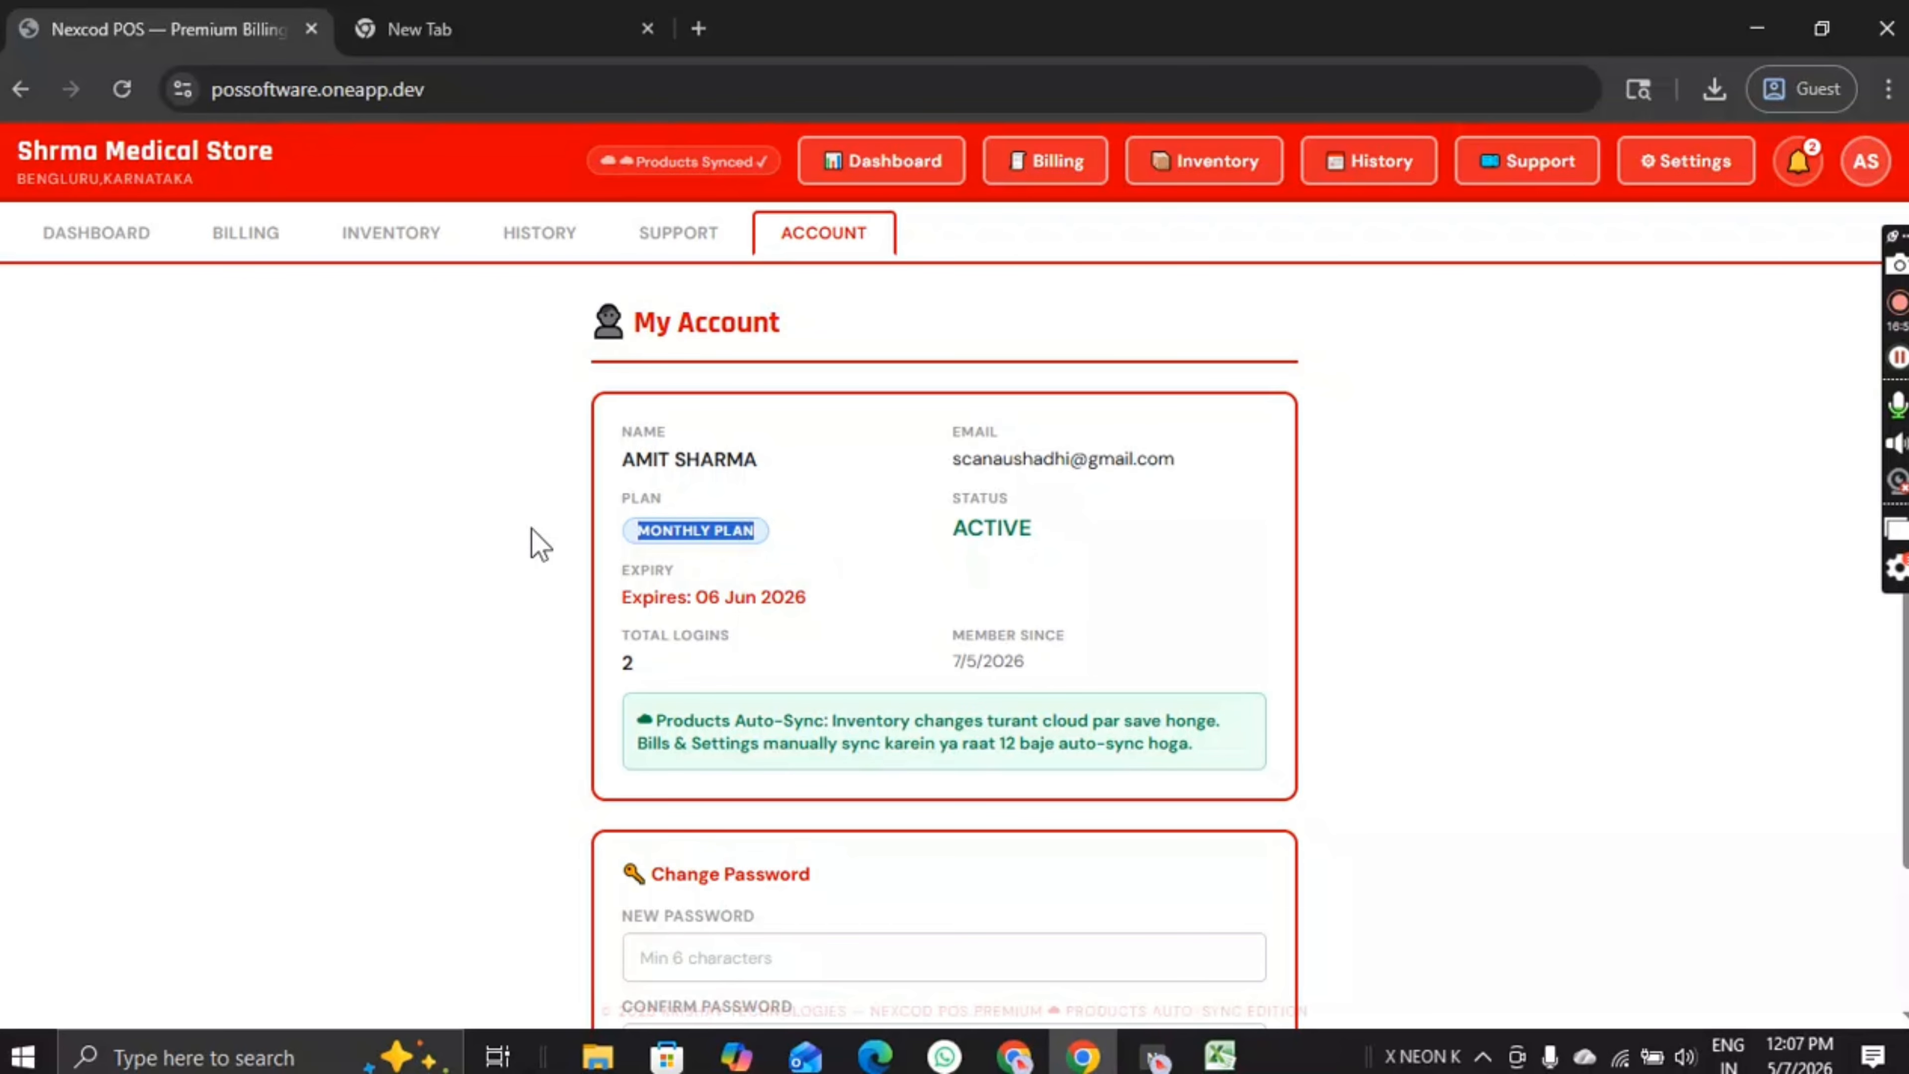
pyautogui.click(936, 566)
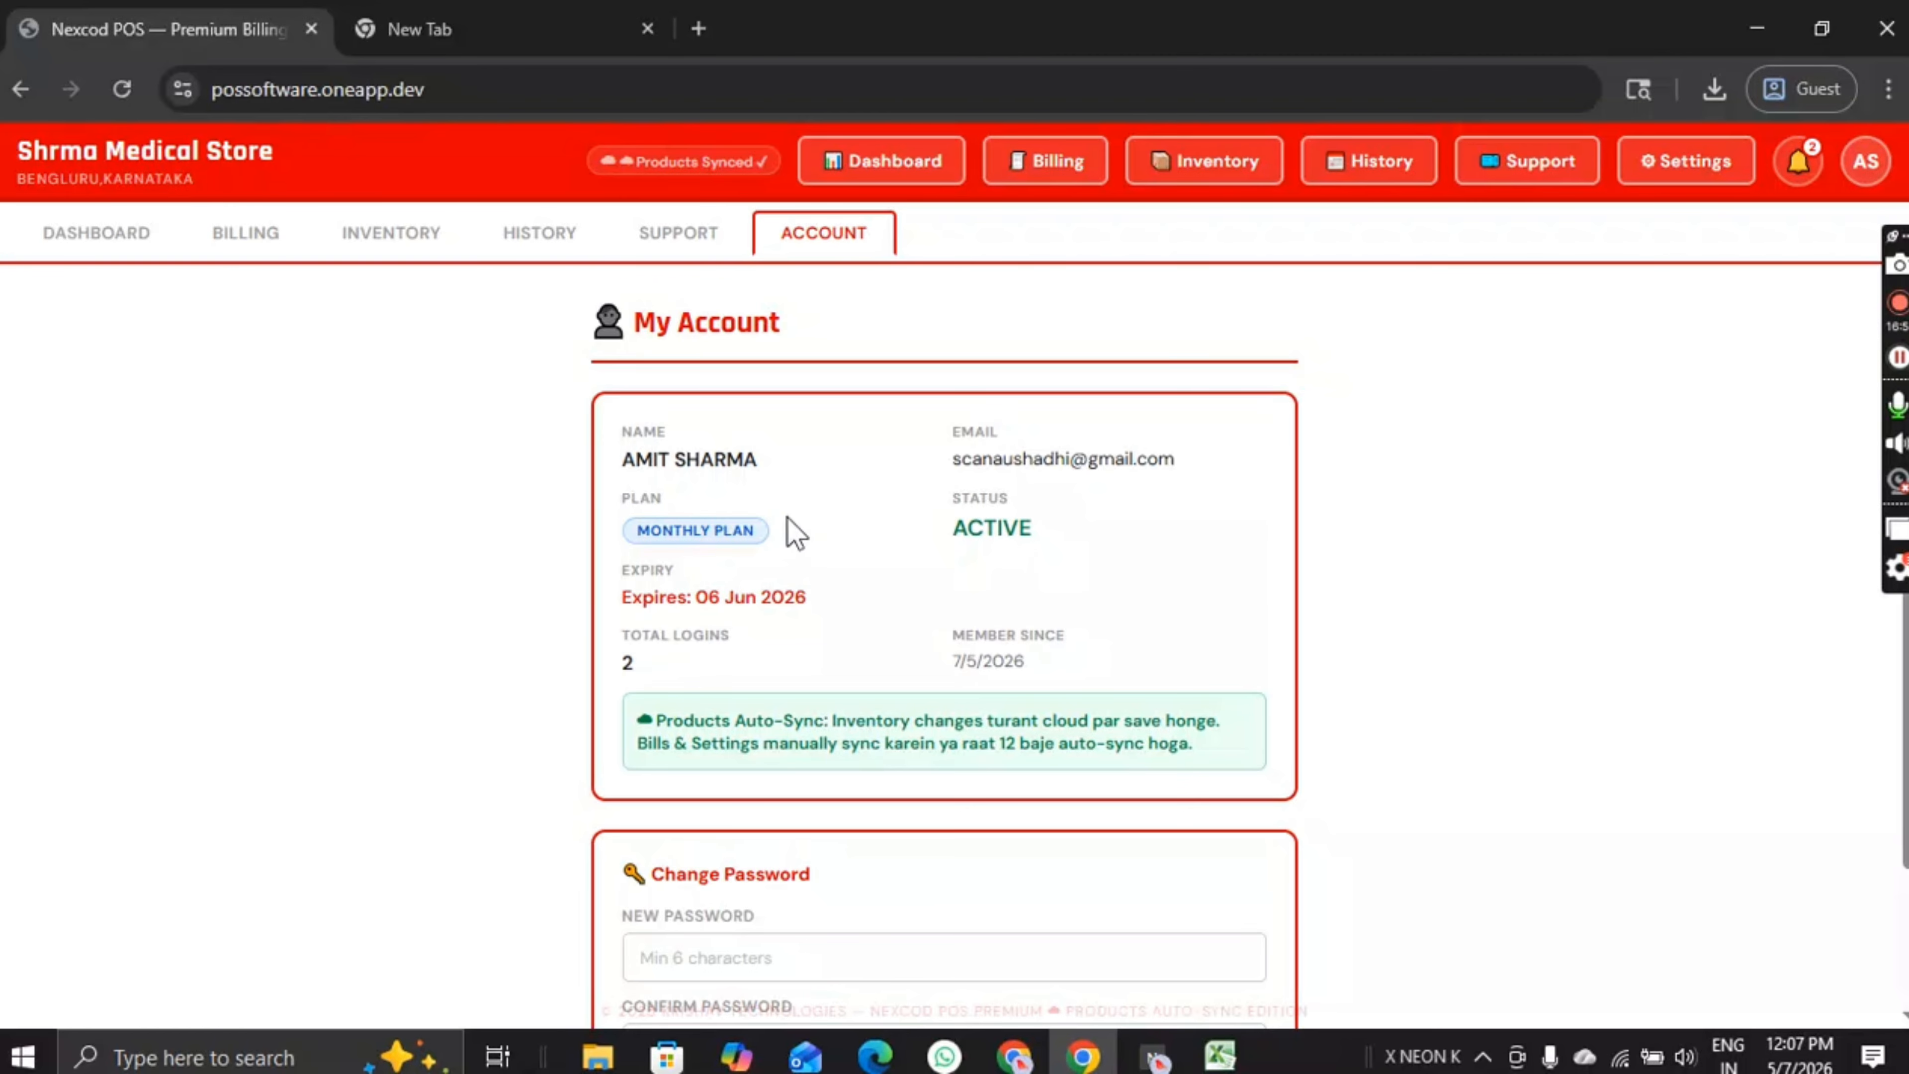
# Step: Recheck the immediate contact number in About & Support, then close it
pyautogui.click(1866, 161)
pyautogui.click(1704, 519)
pyautogui.scroll(5, 793, 618)
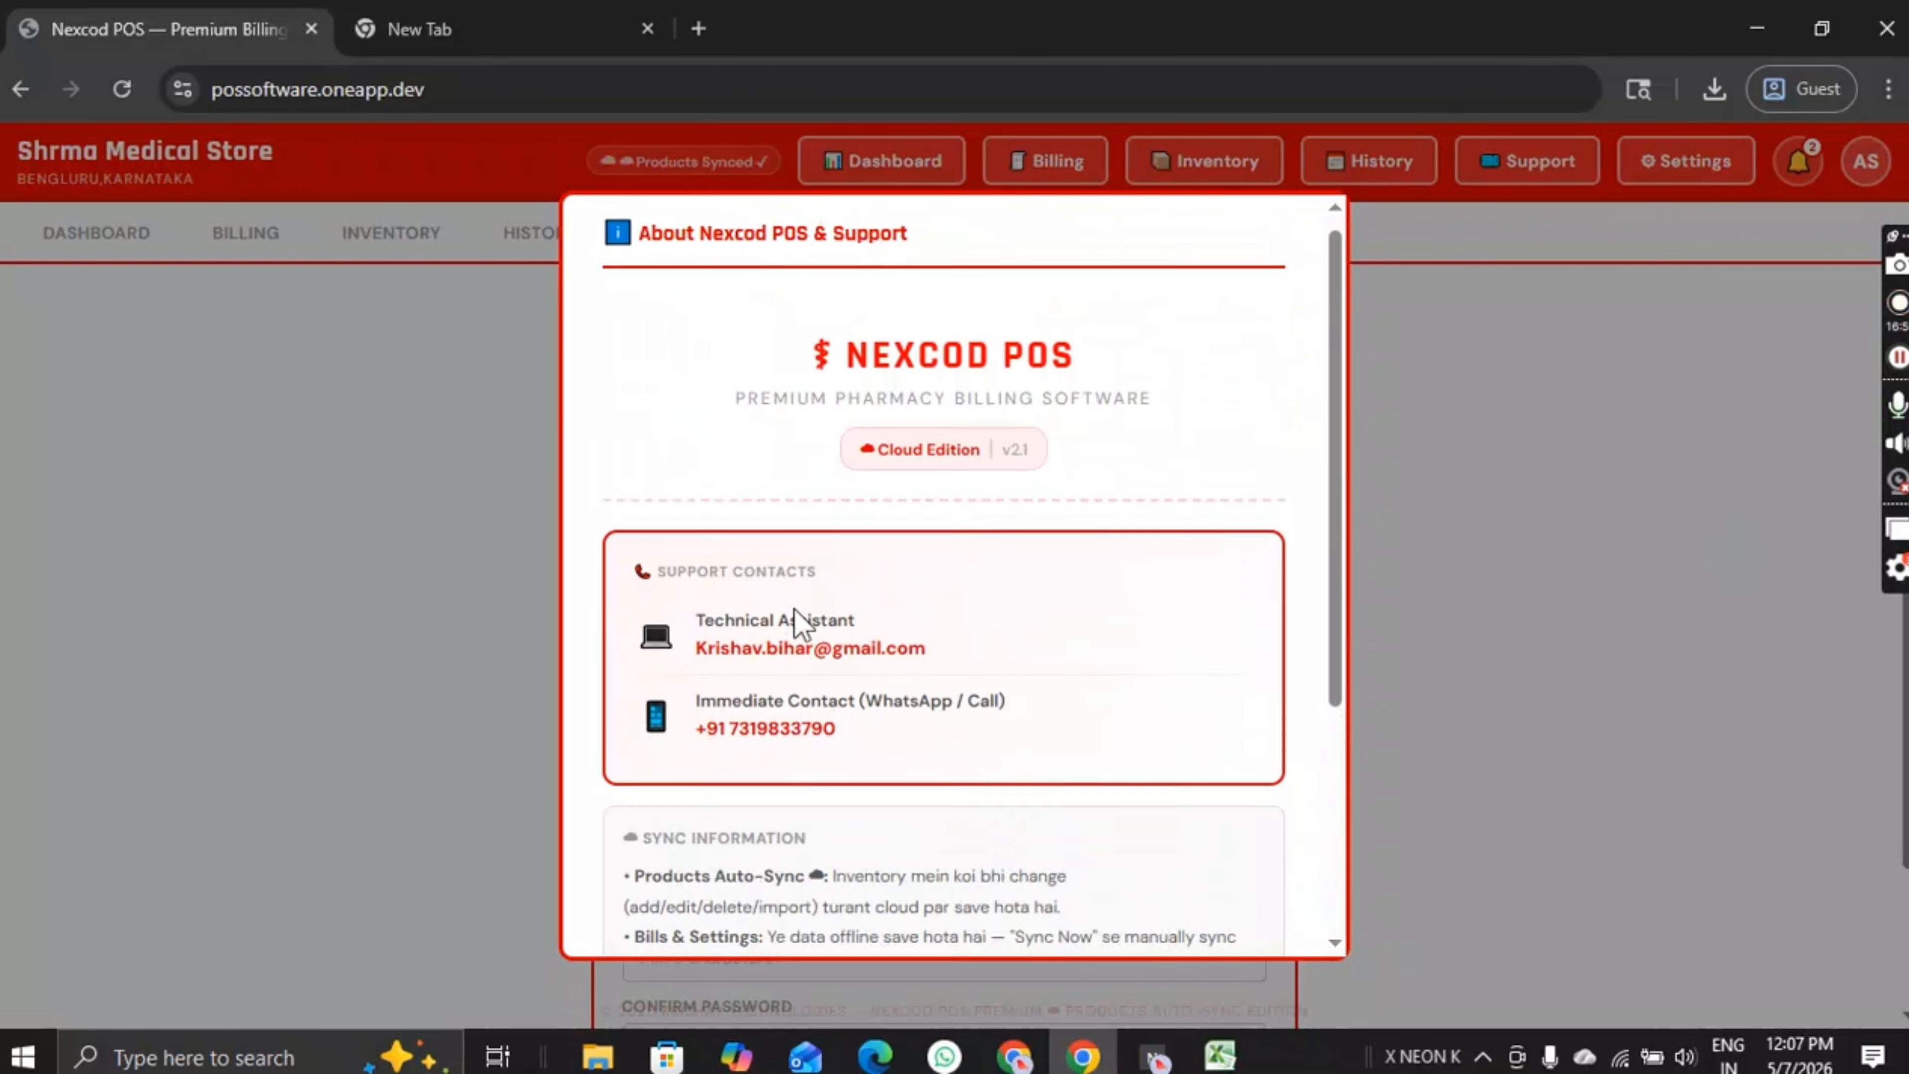
pyautogui.scroll(-3, 818, 567)
pyautogui.moveTo(871, 508); pyautogui.dragTo(670, 505)
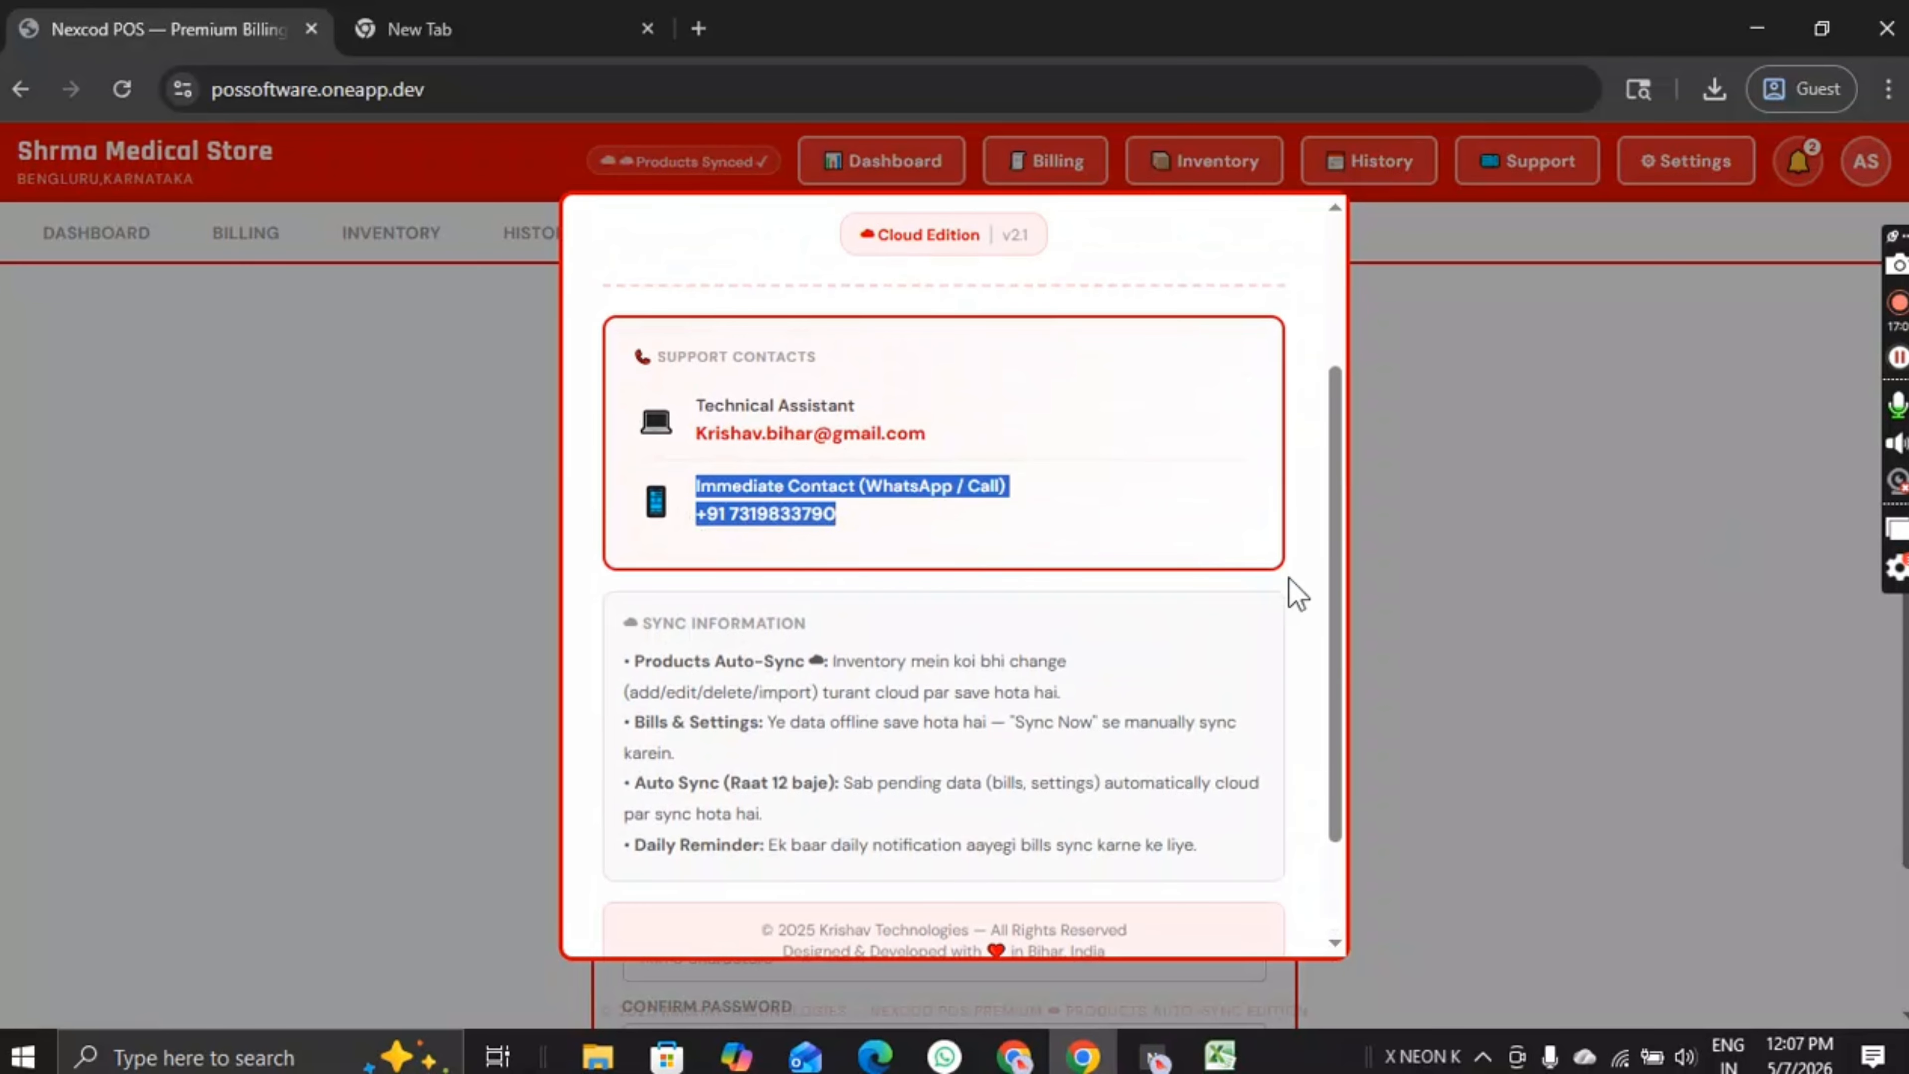
pyautogui.click(1285, 580)
pyautogui.scroll(-2, 1282, 595)
pyautogui.click(1237, 895)
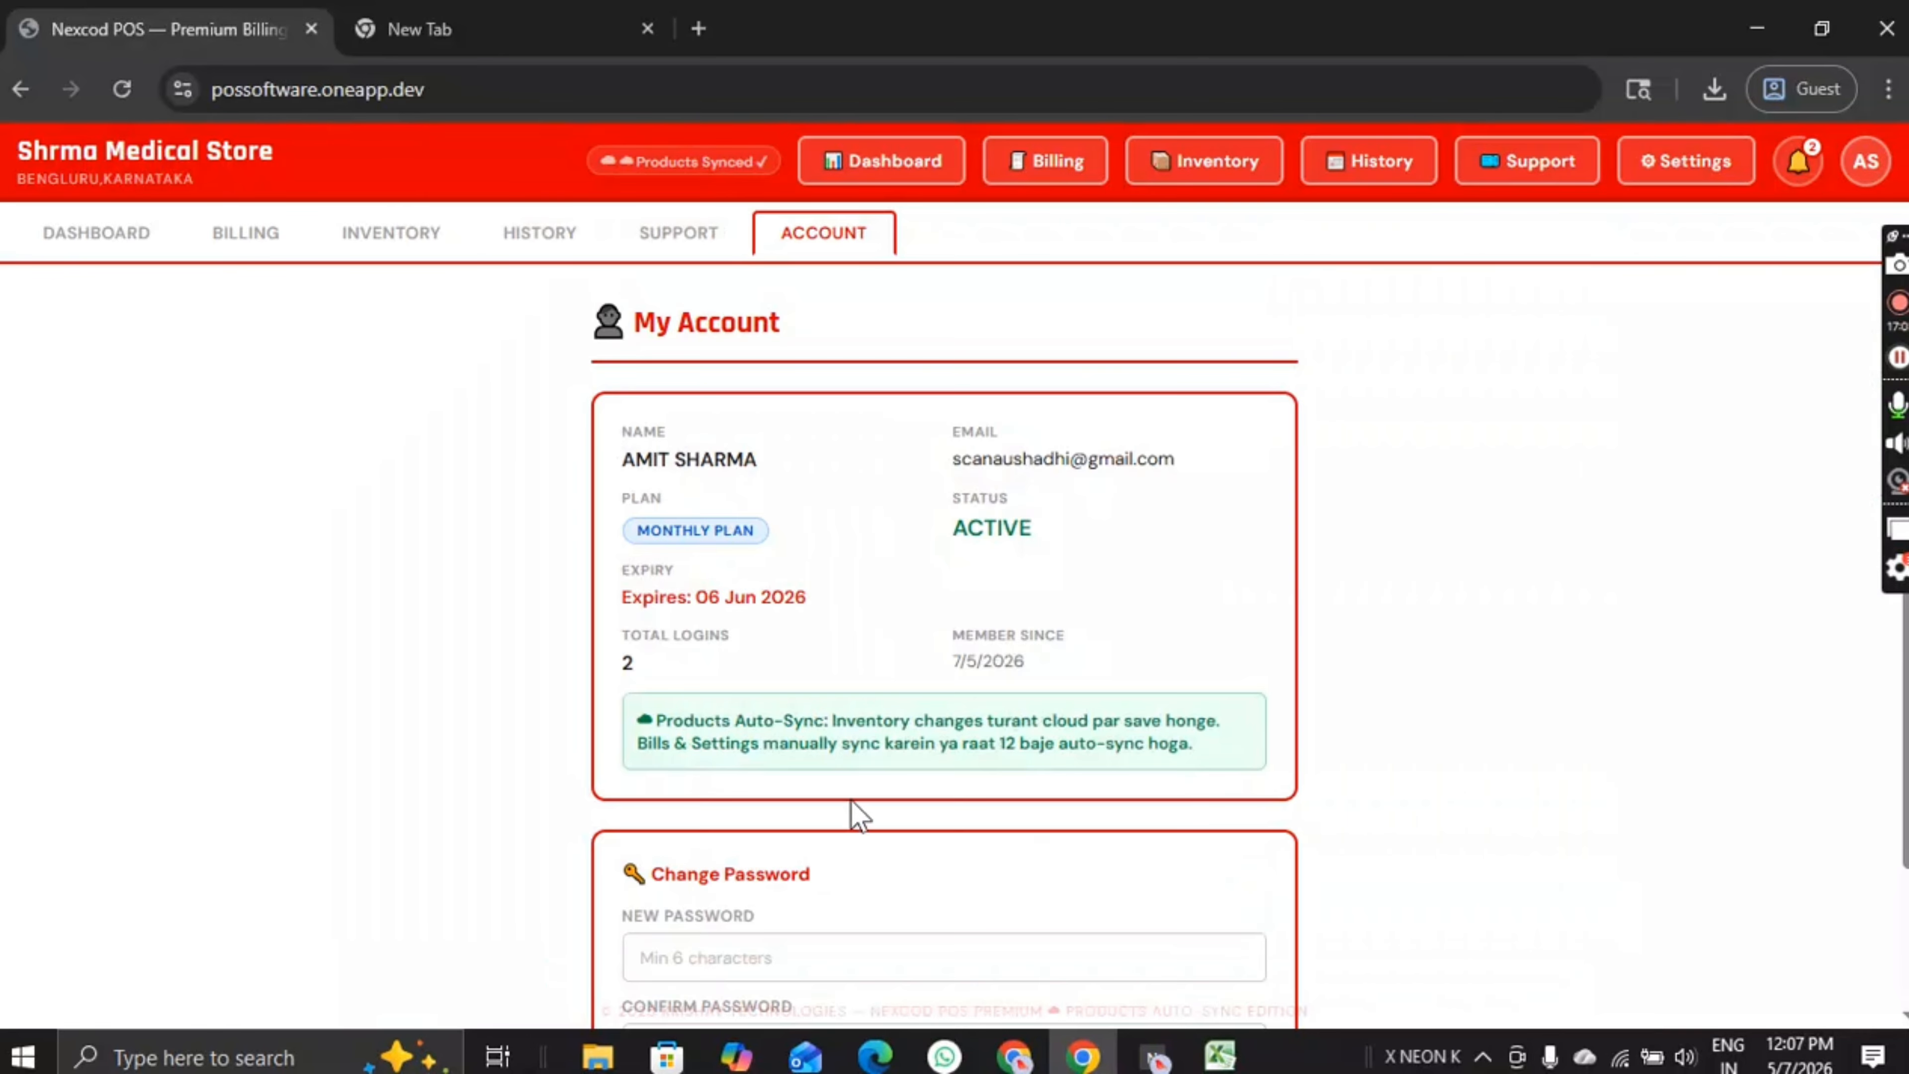
# Step: Move between the New and Confirm Password fields without changing the password
pyautogui.scroll(-2, 852, 797)
pyautogui.click(785, 779)
pyautogui.click(752, 865)
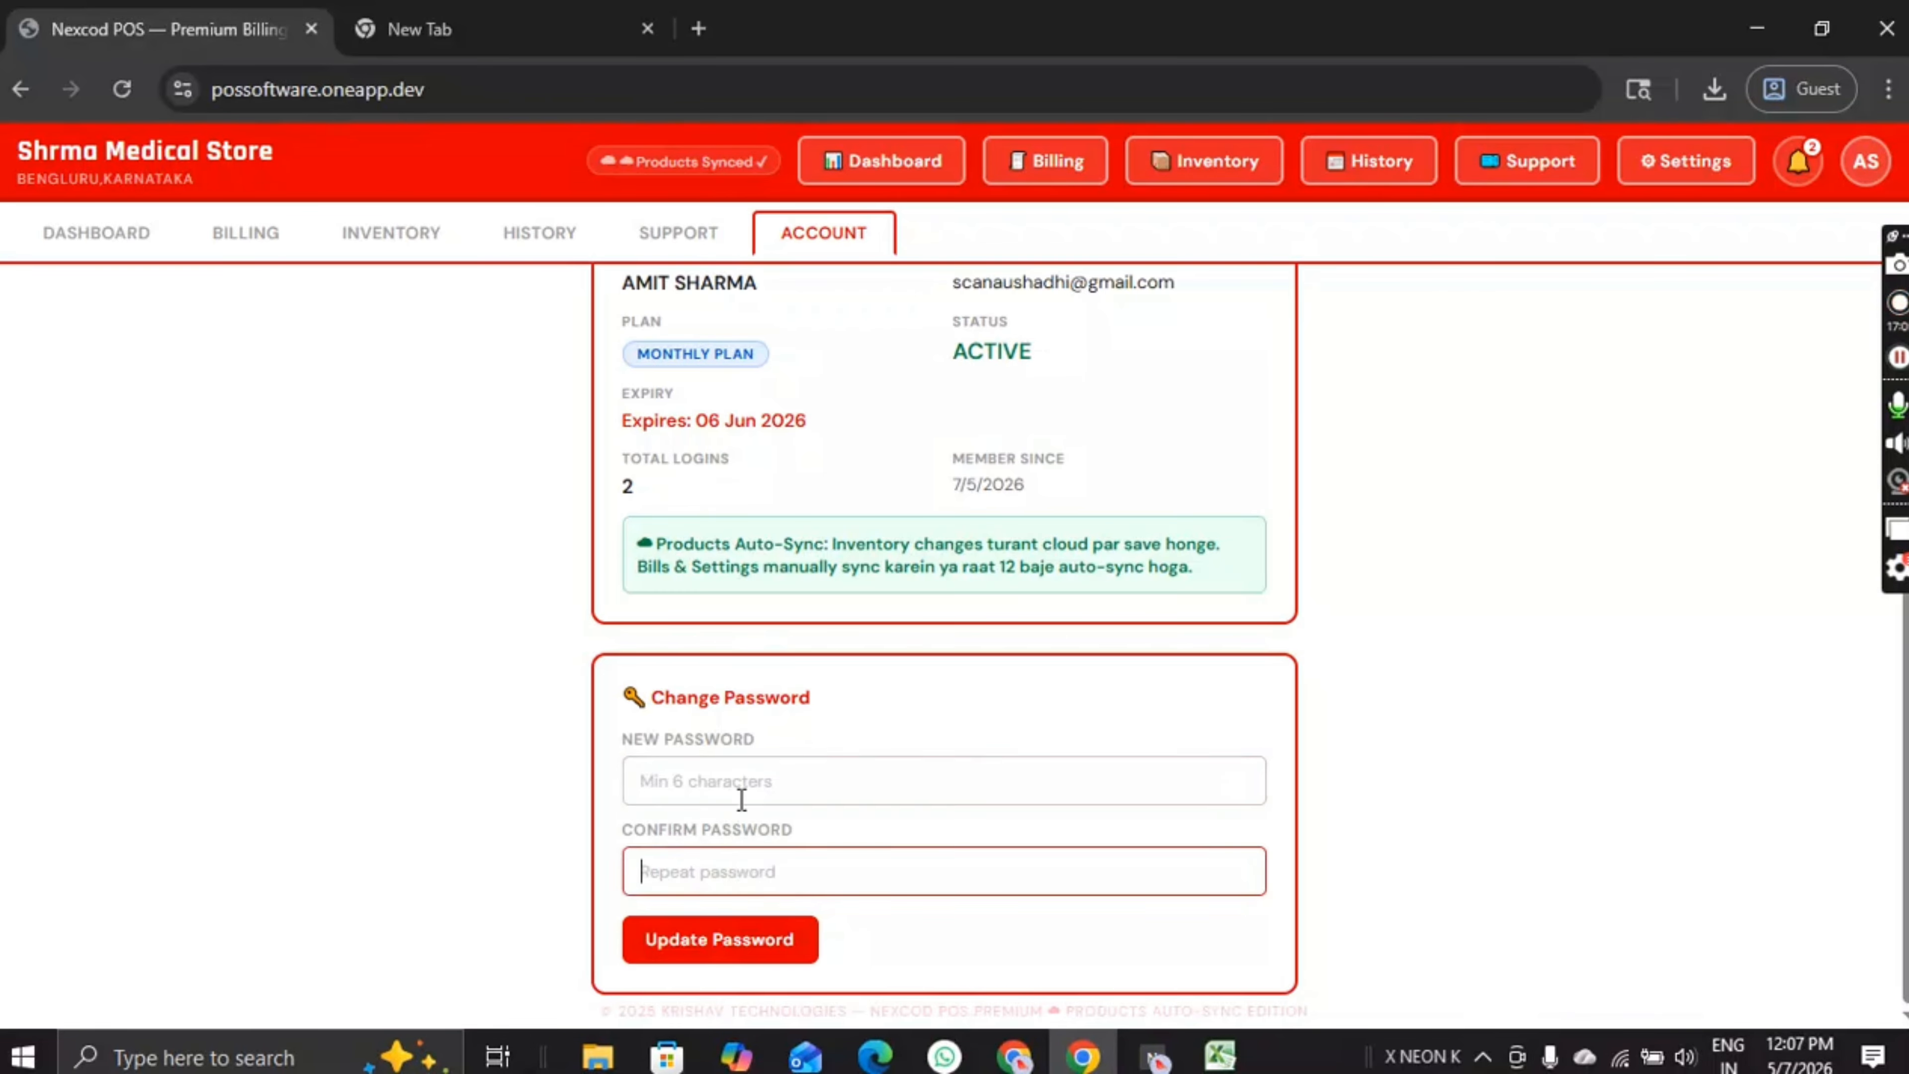
pyautogui.click(742, 794)
pyautogui.click(734, 868)
pyautogui.click(745, 797)
pyautogui.click(751, 872)
pyautogui.click(737, 796)
# Step: Review total logins and member-since details, then return to the dashboard overview
pyautogui.scroll(2, 752, 700)
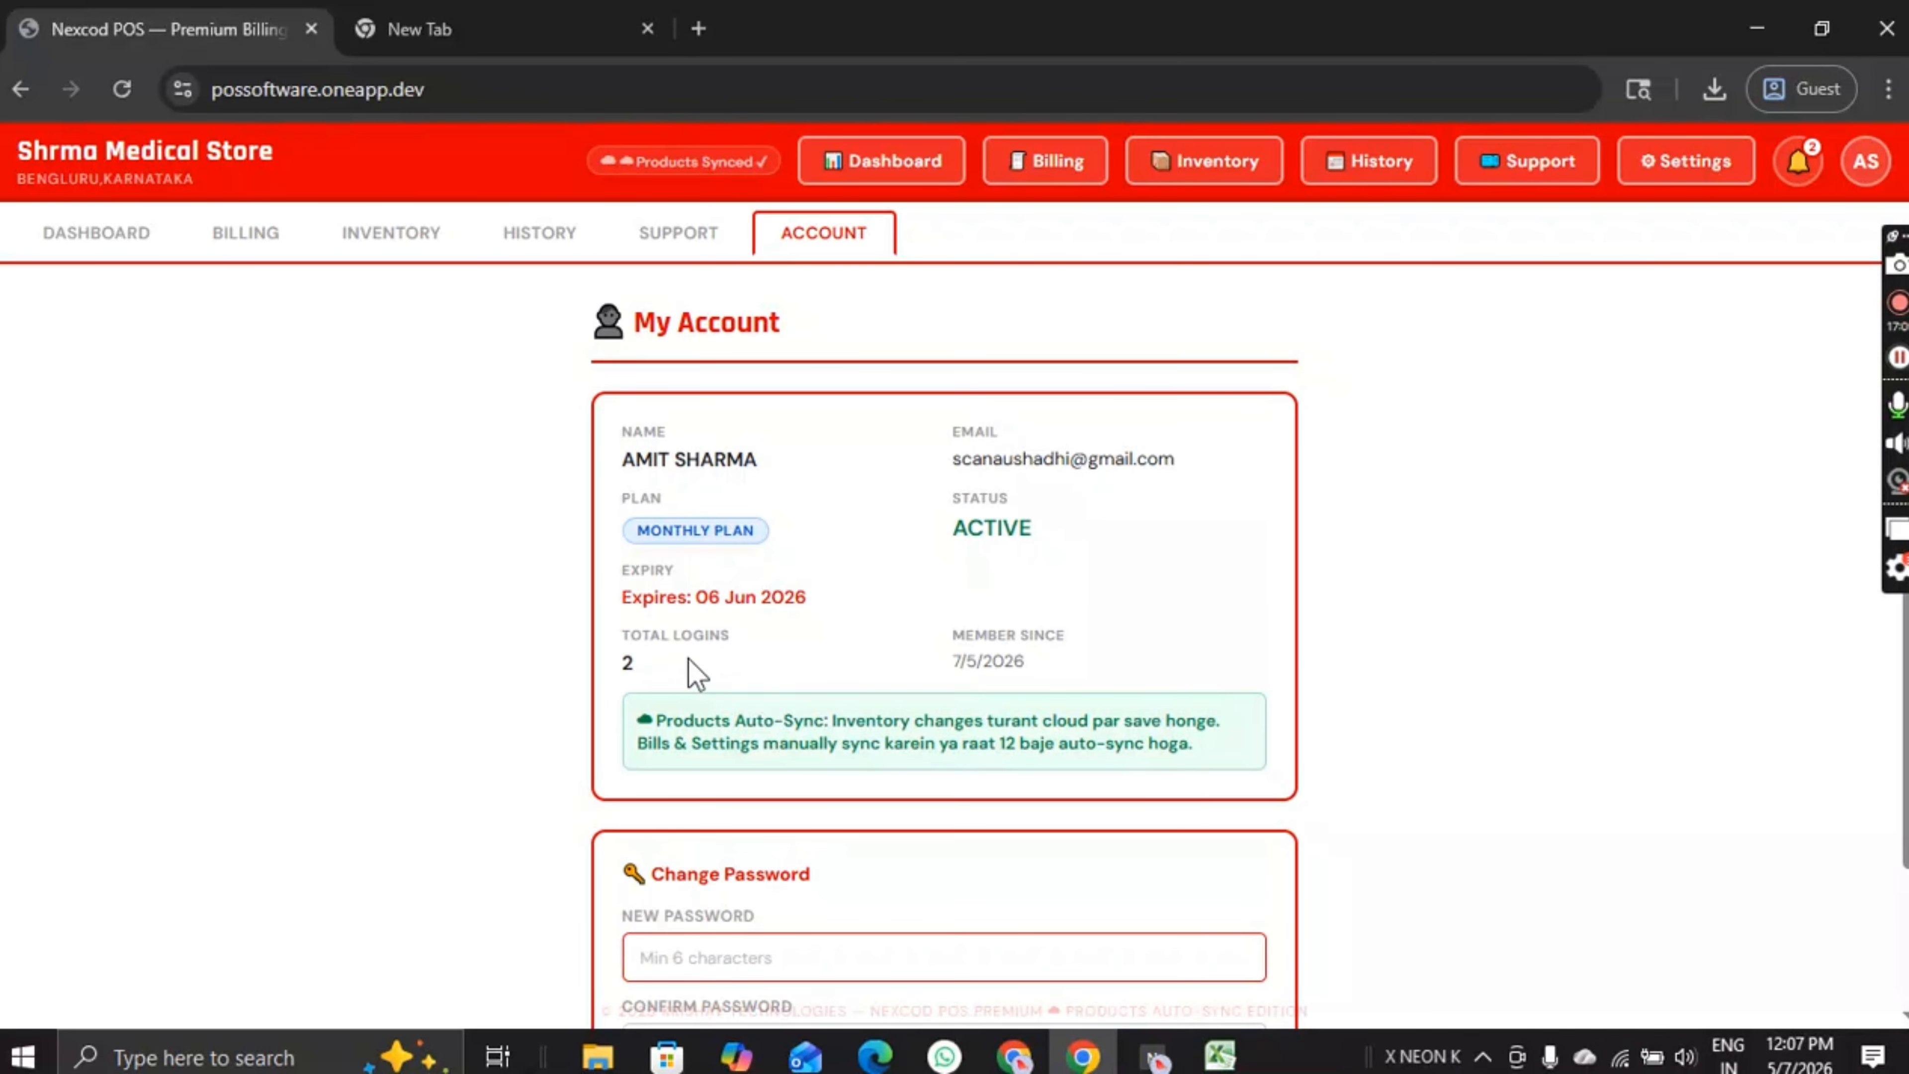
pyautogui.moveTo(620, 640); pyautogui.dragTo(1098, 653)
pyautogui.click(1094, 643)
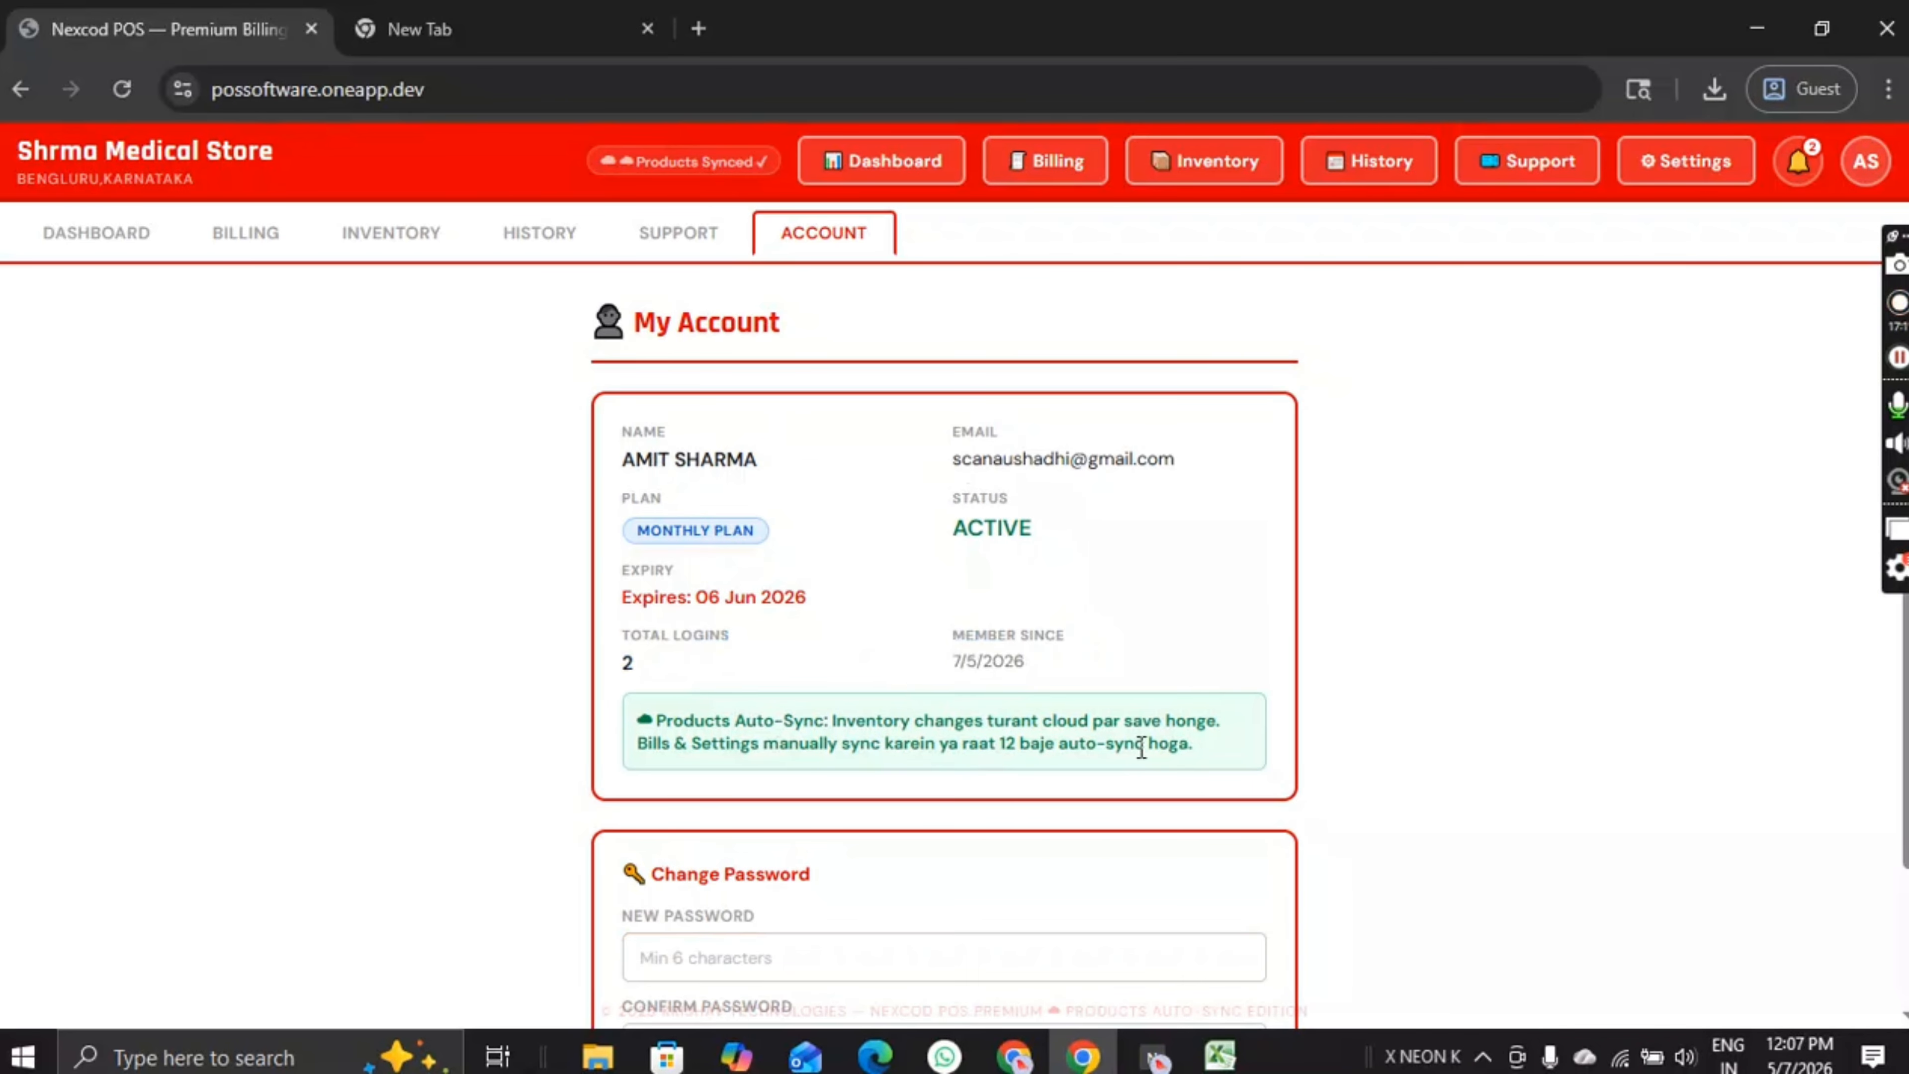
pyautogui.click(112, 252)
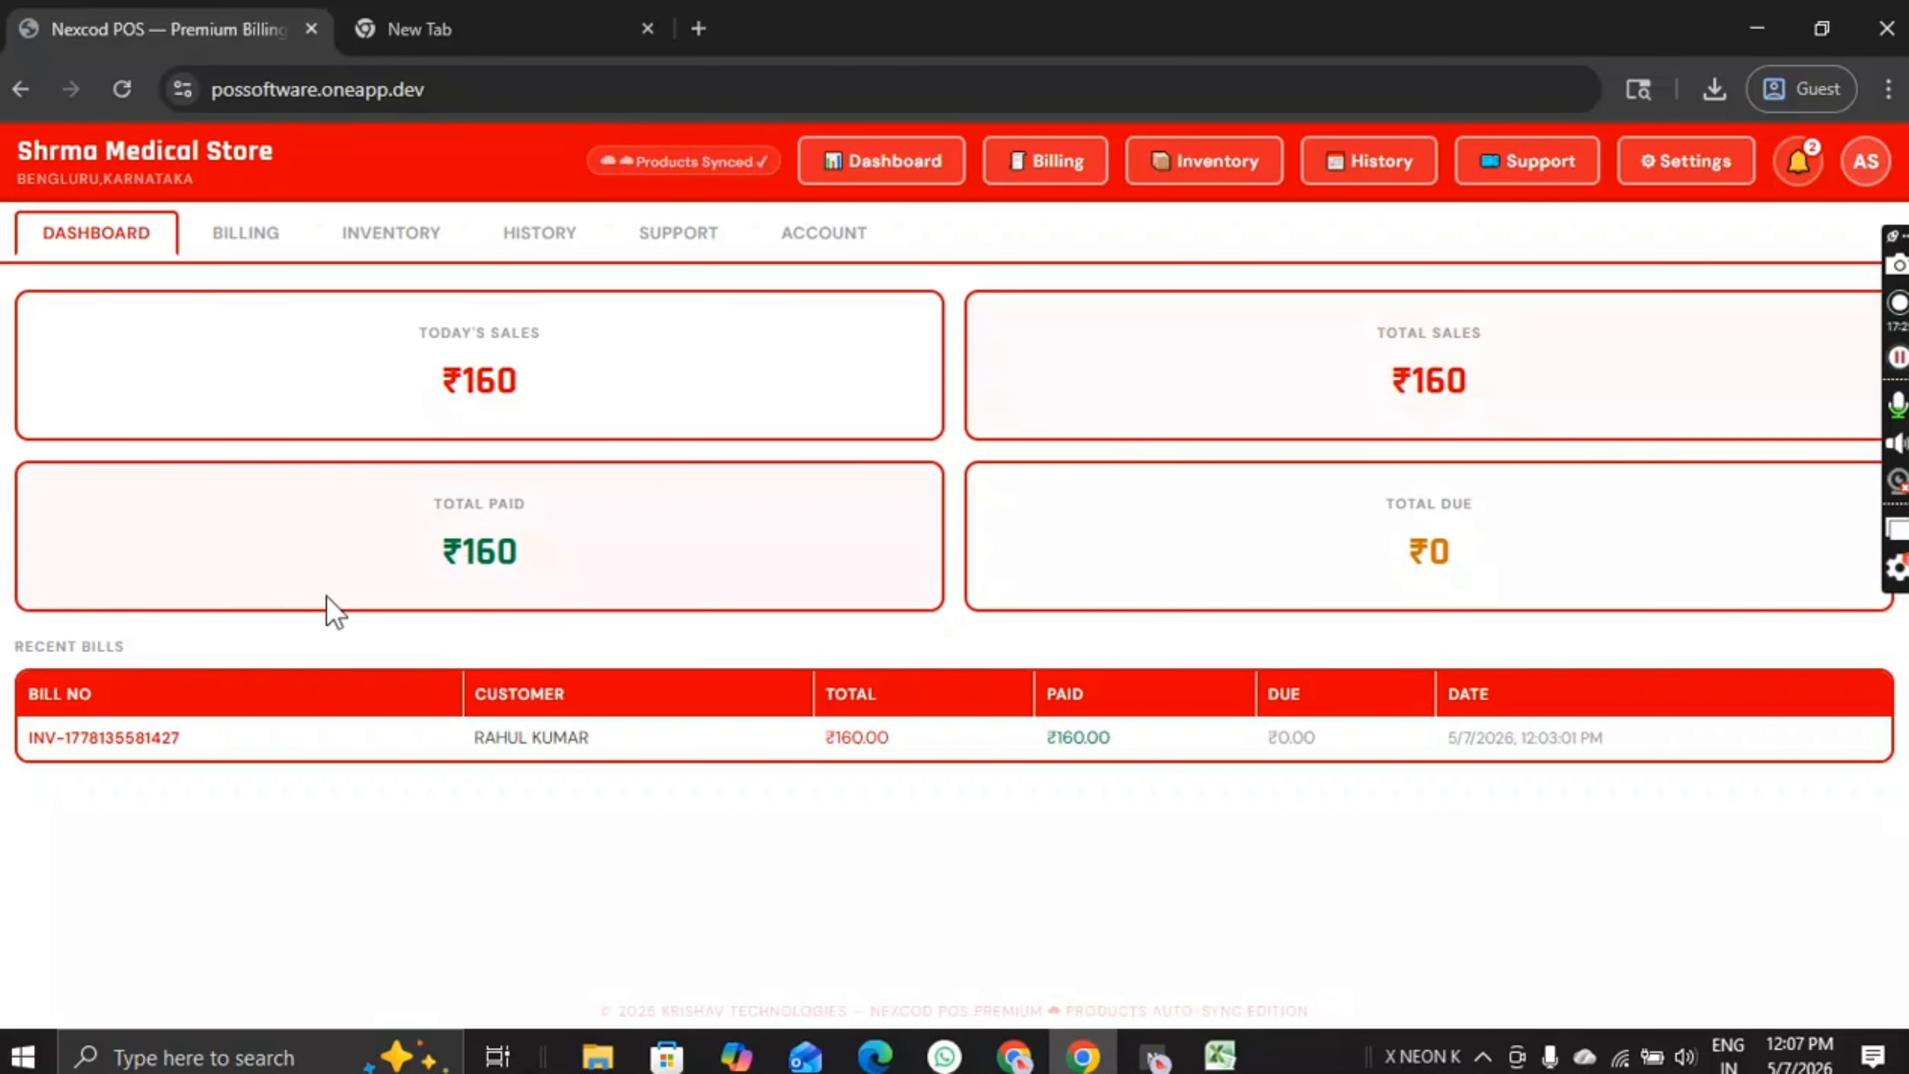
pyautogui.click(345, 88)
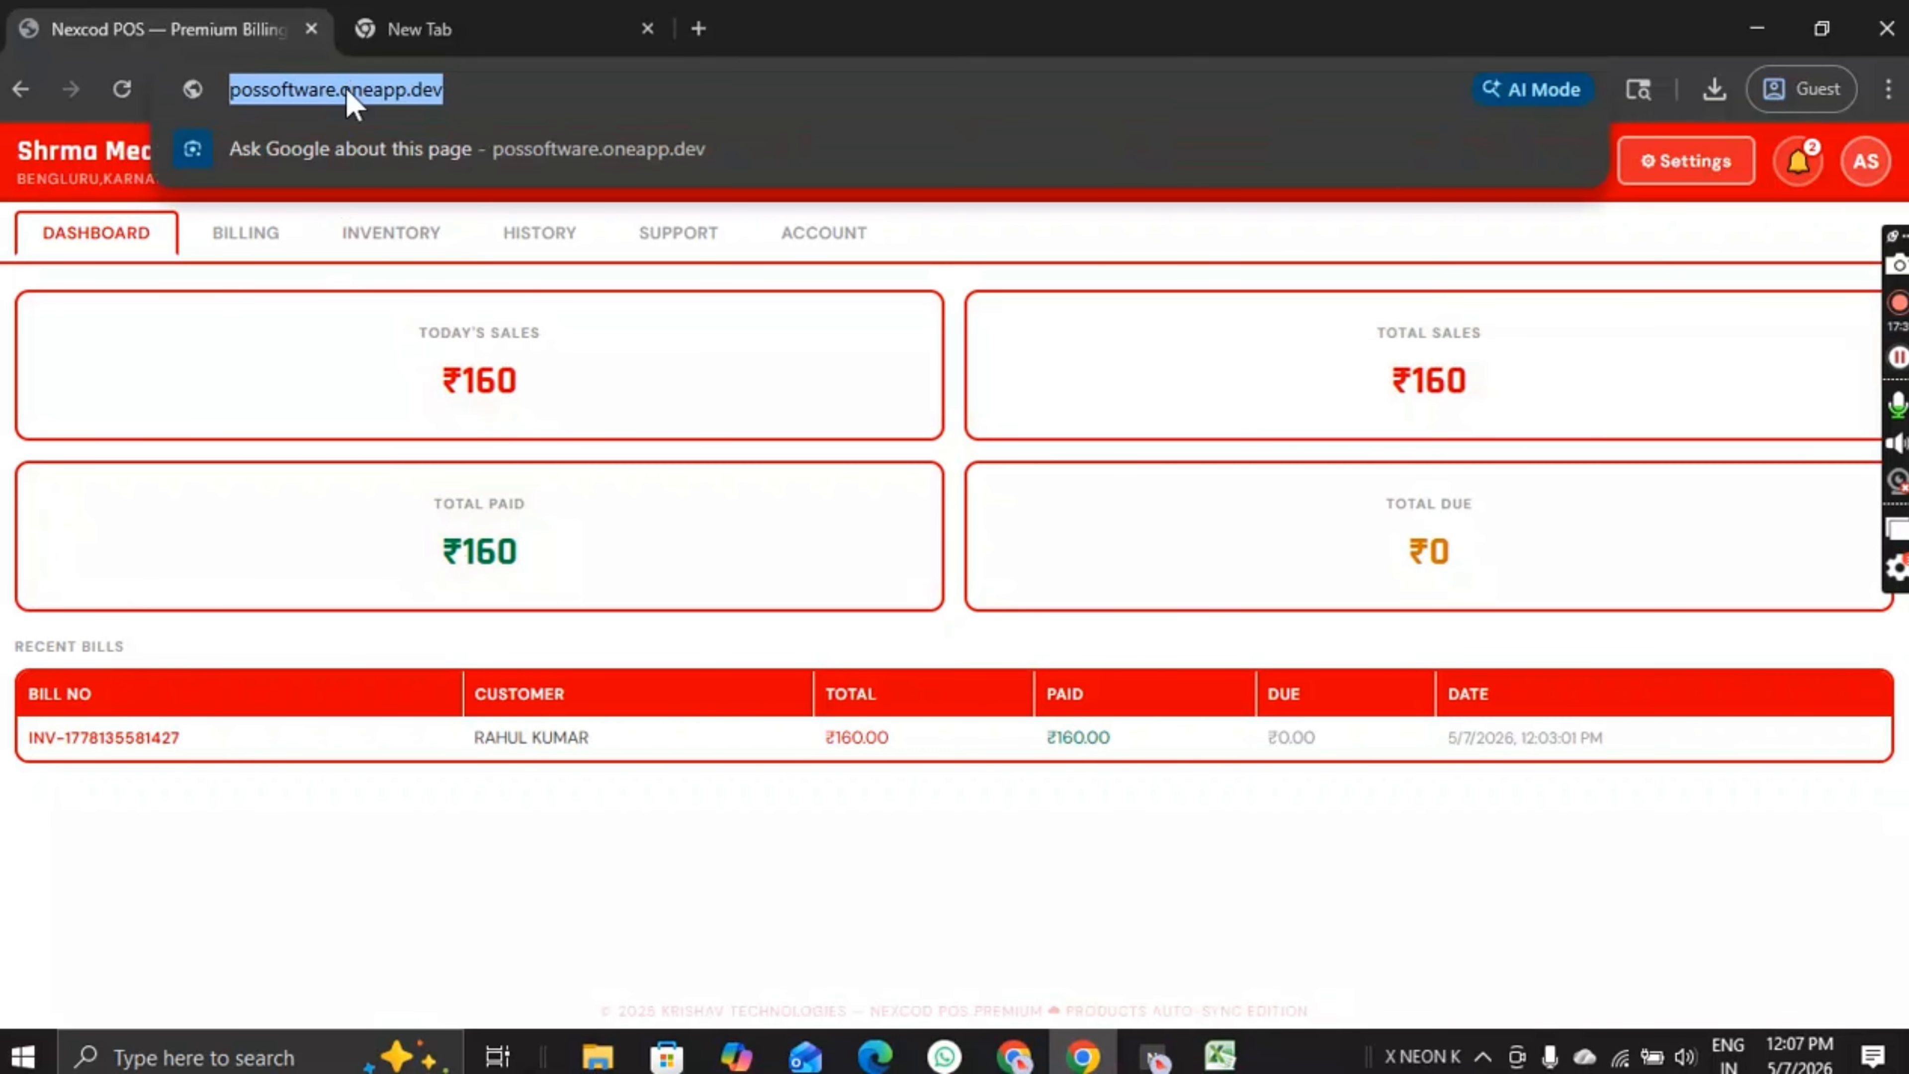
pyautogui.click(465, 81)
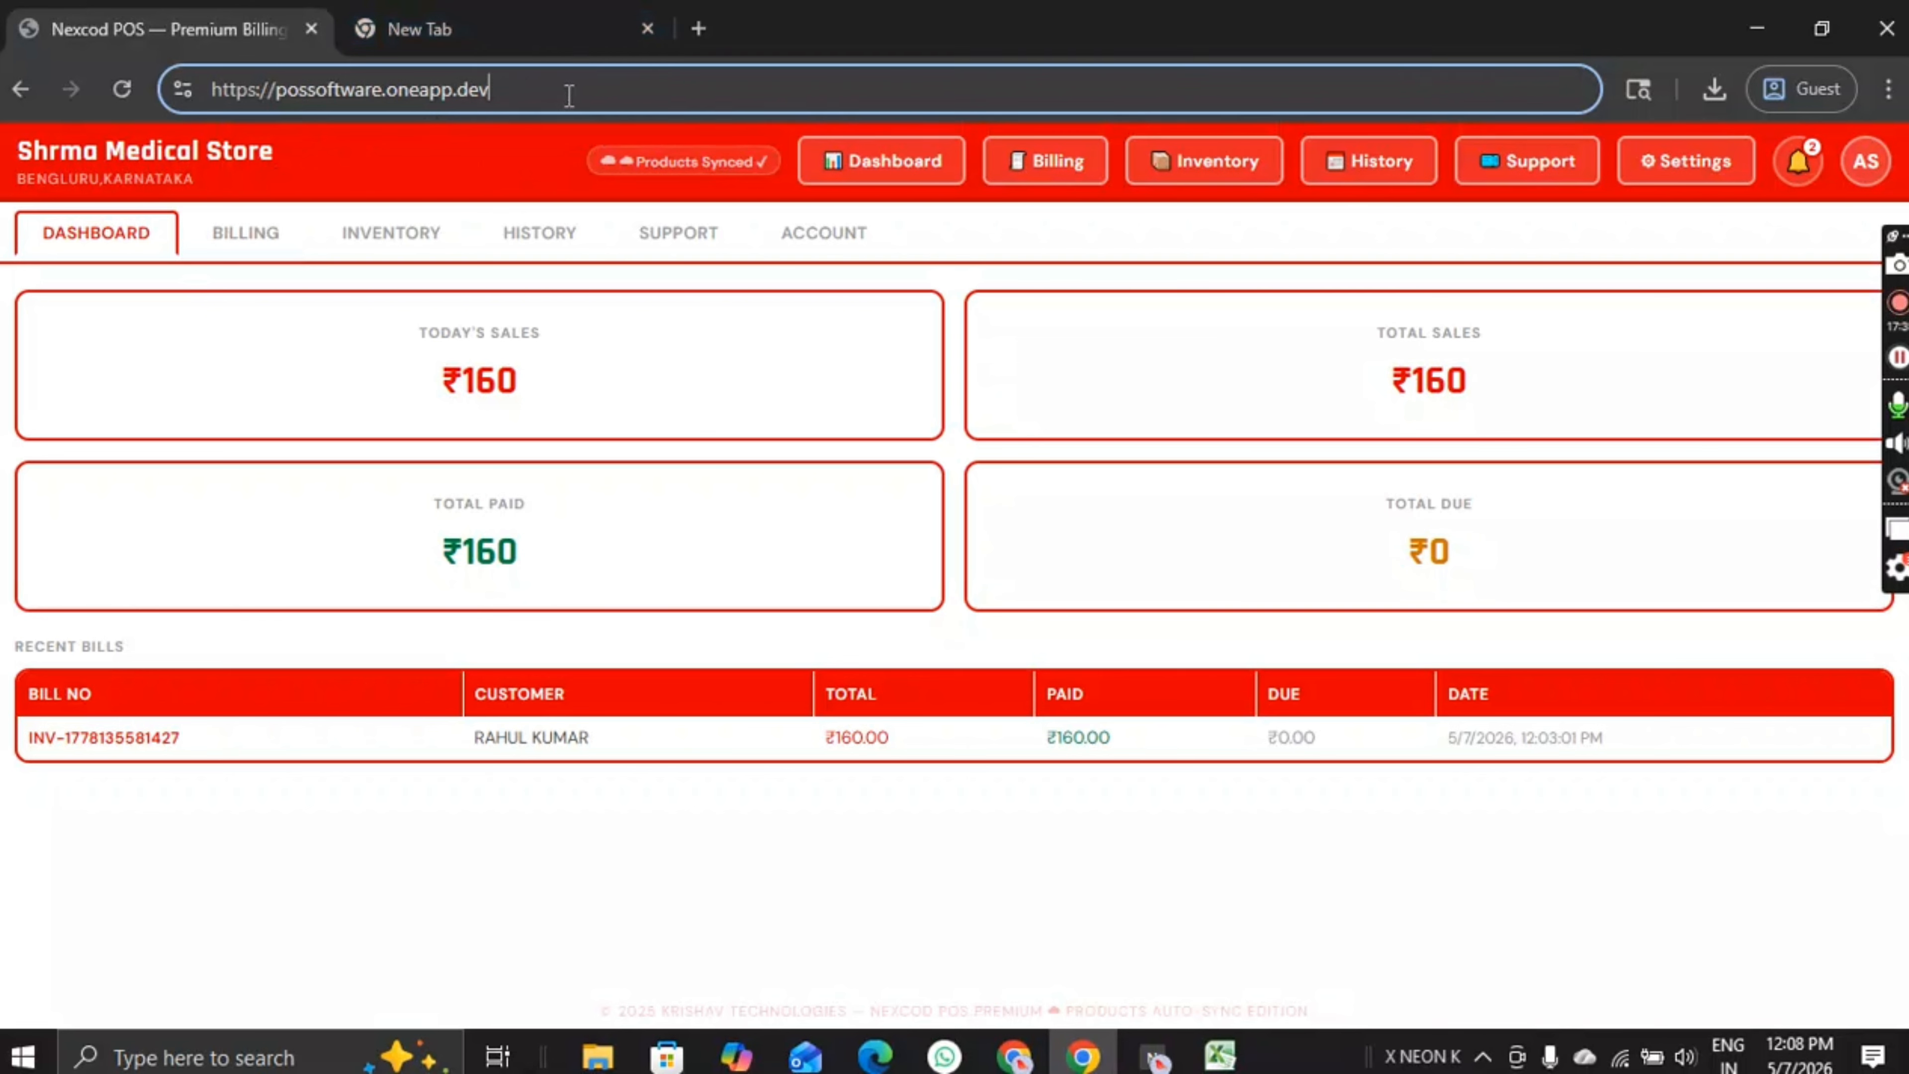
pyautogui.moveTo(569, 95); pyautogui.dragTo(171, 94)
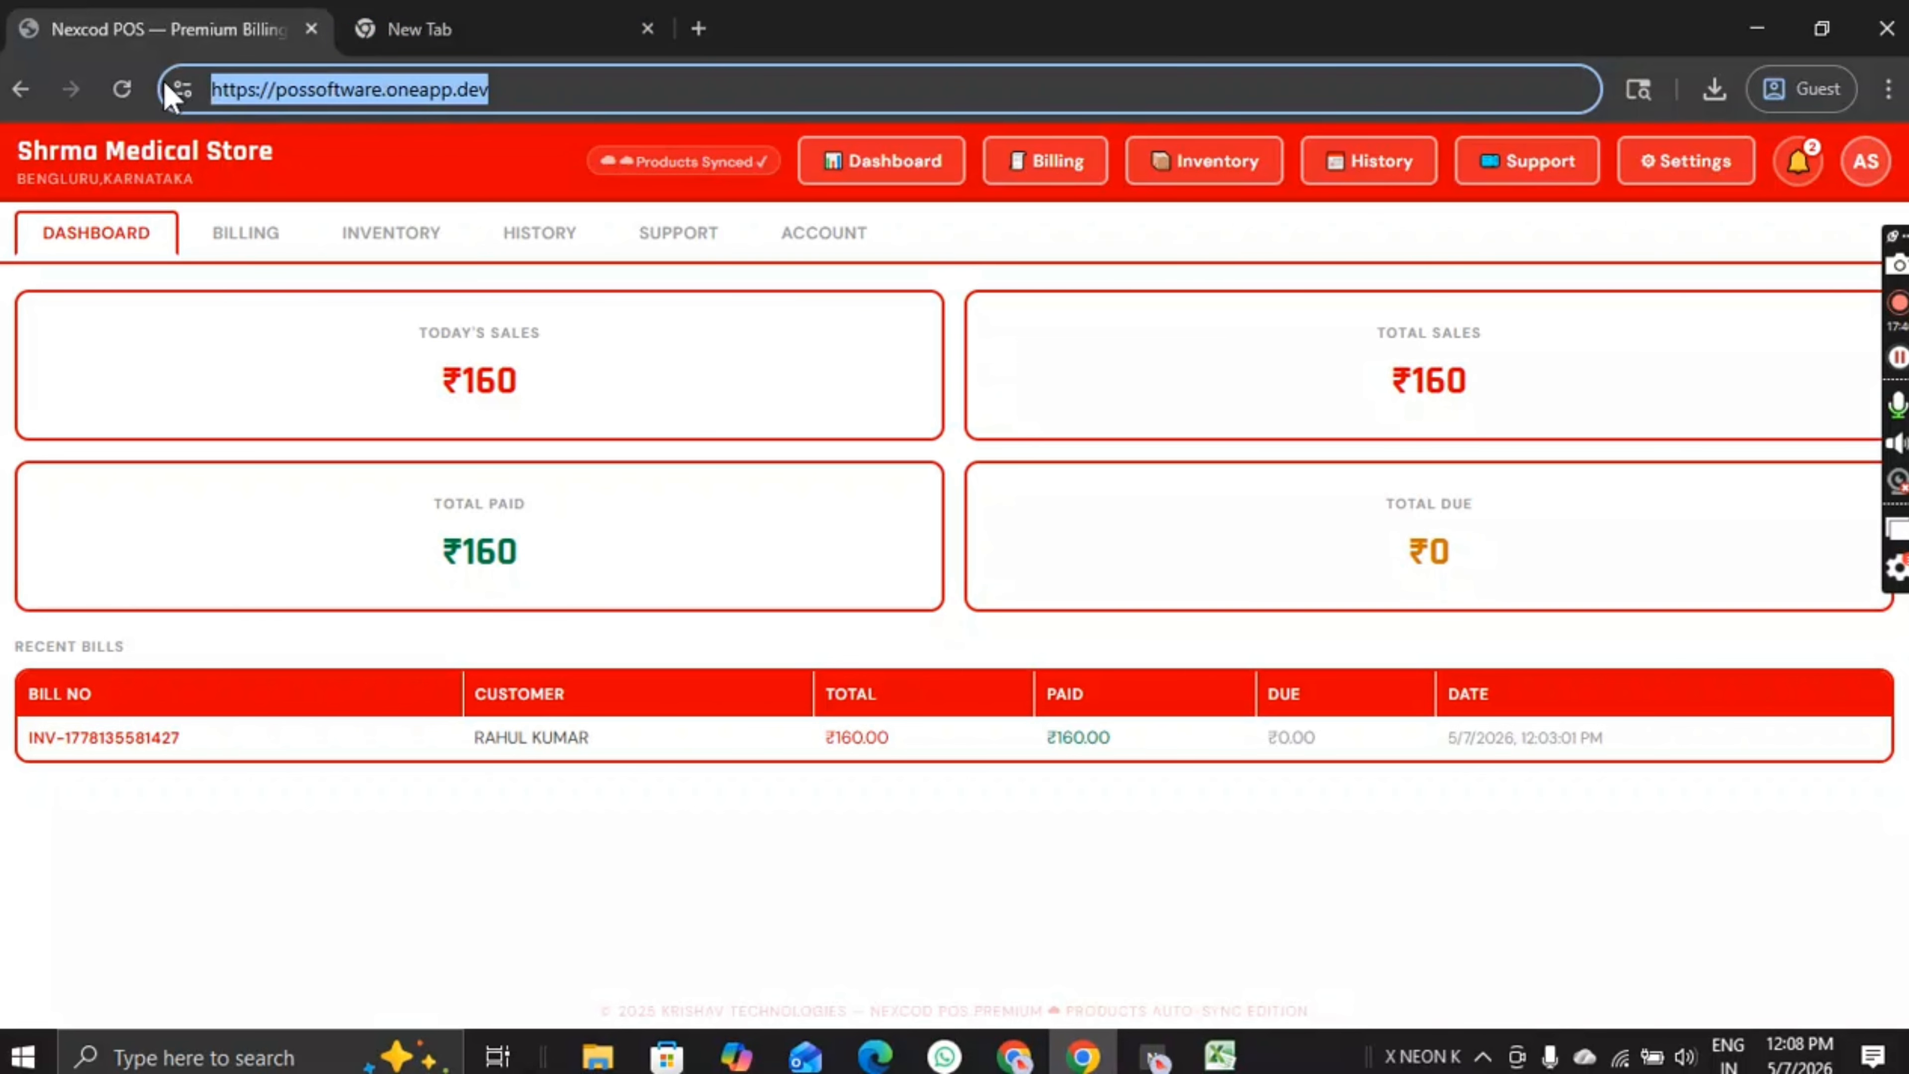
pyautogui.click(527, 82)
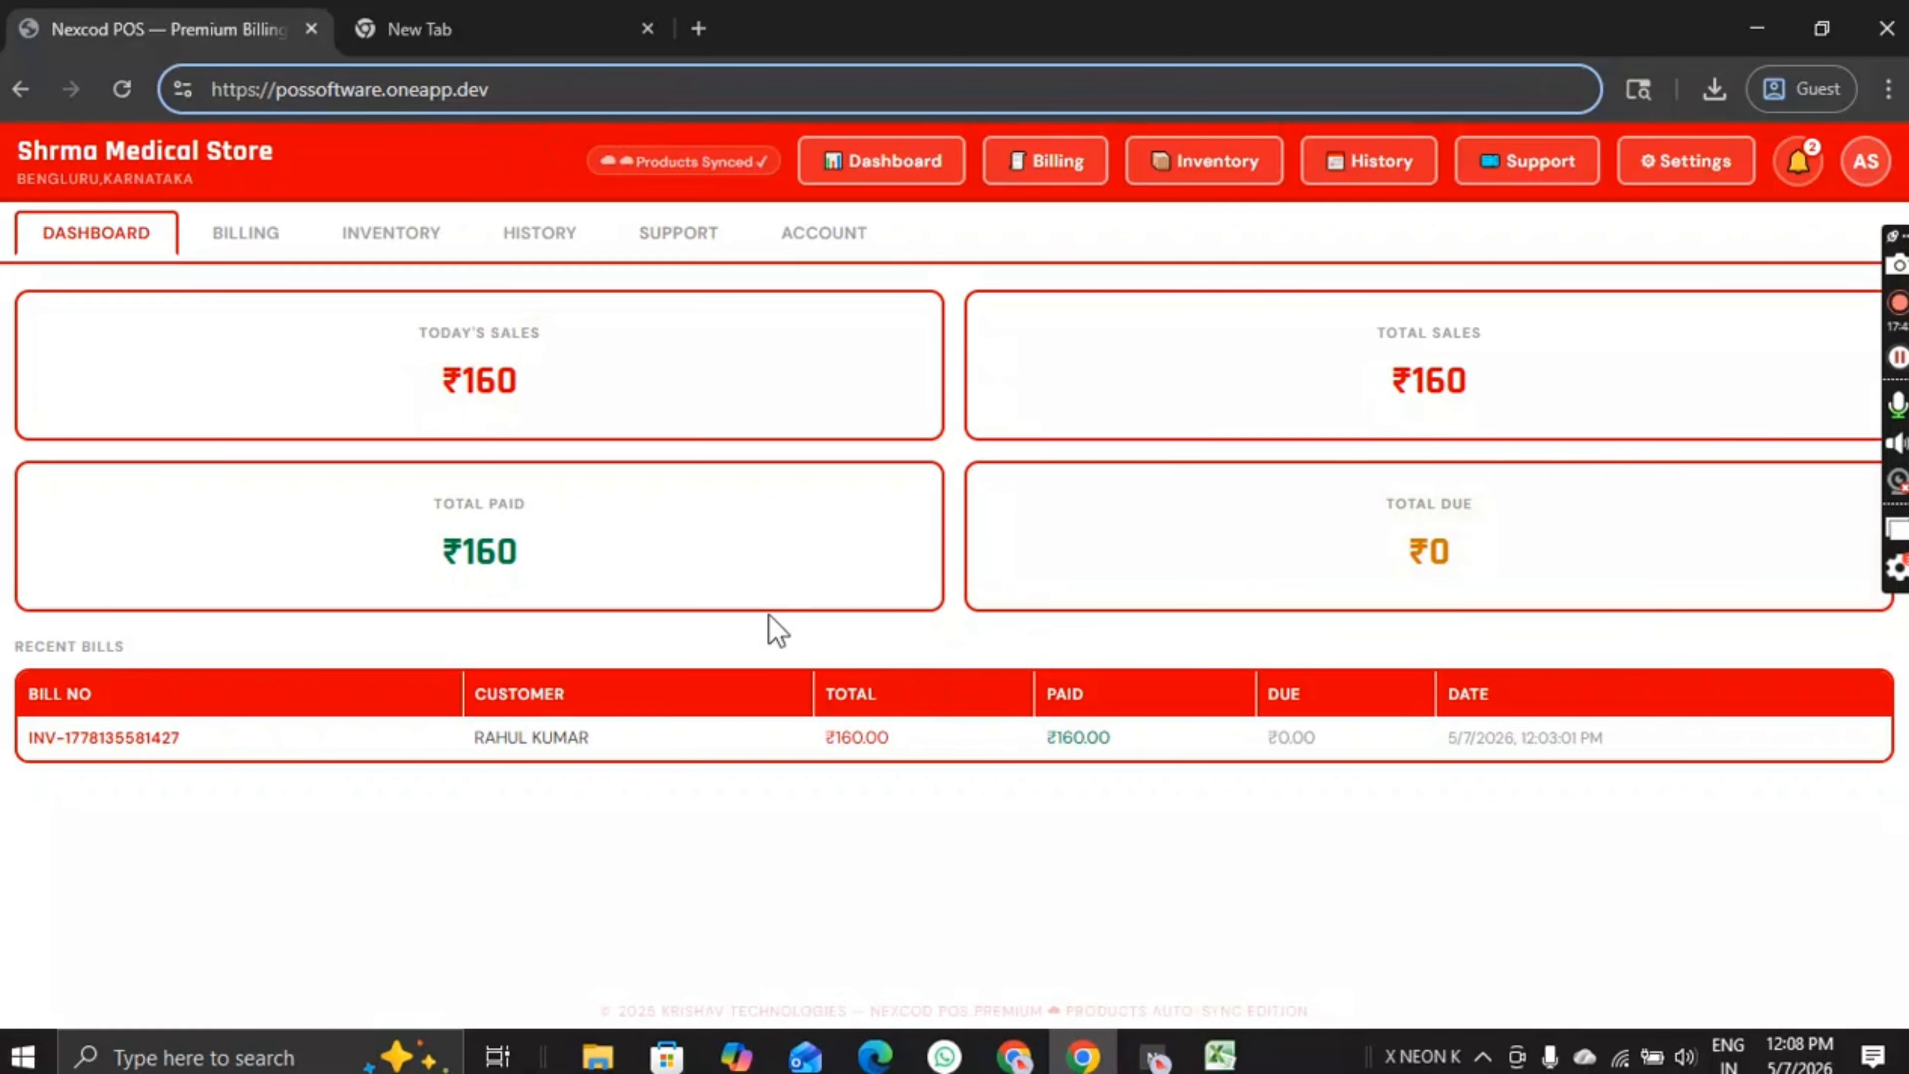